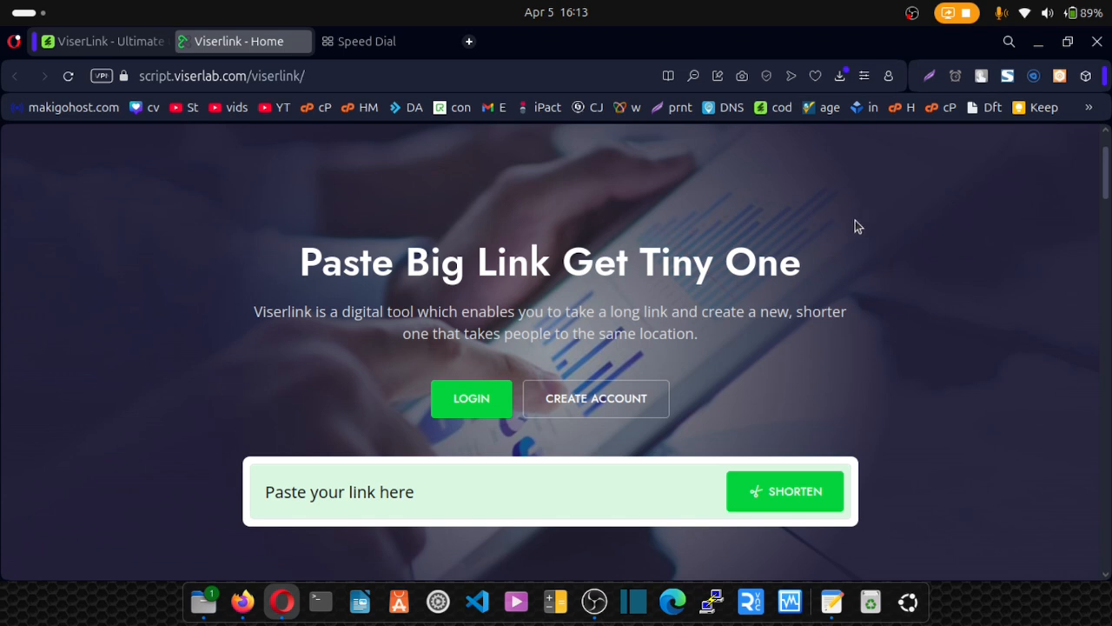
Scroll the home page from the hero past Services For You to the Register, Deposit and Click & Shorten cards.
scroll(856, 227, "up", 2)
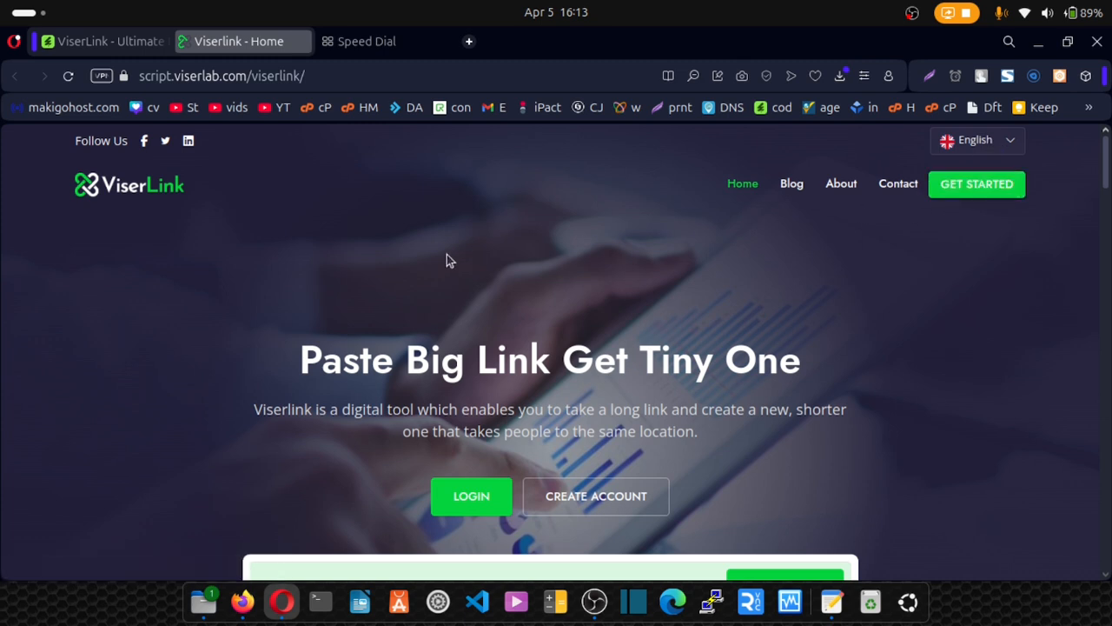
scroll(446, 259, "down", 2)
scroll(402, 554, "down", 2)
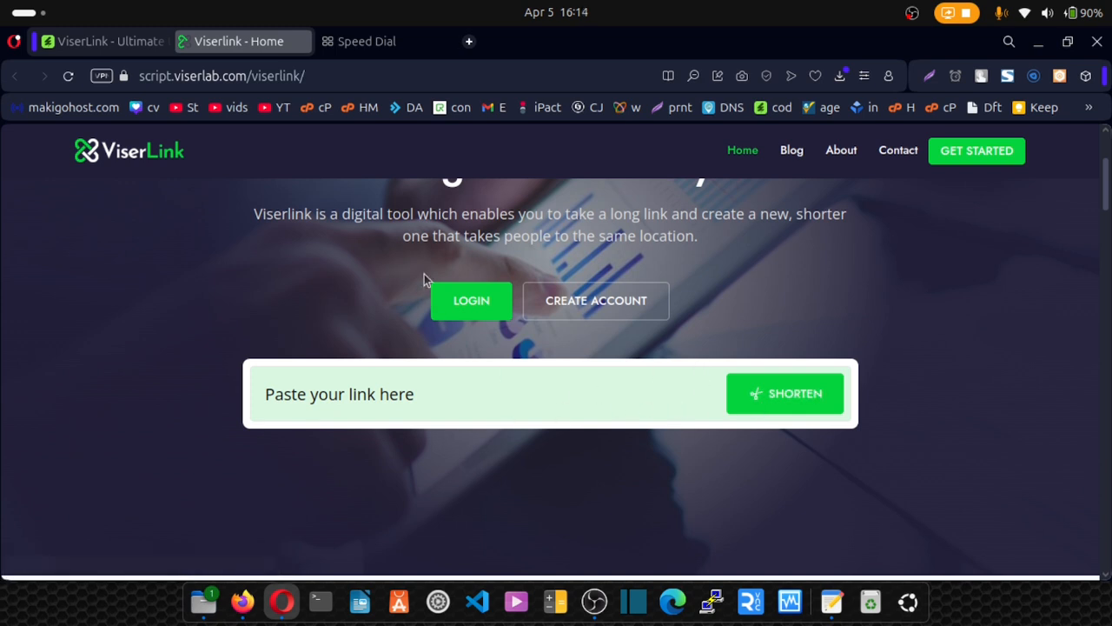
left_click_drag(499, 228, 774, 241)
left_click(775, 241)
scroll(767, 281, "down", 5)
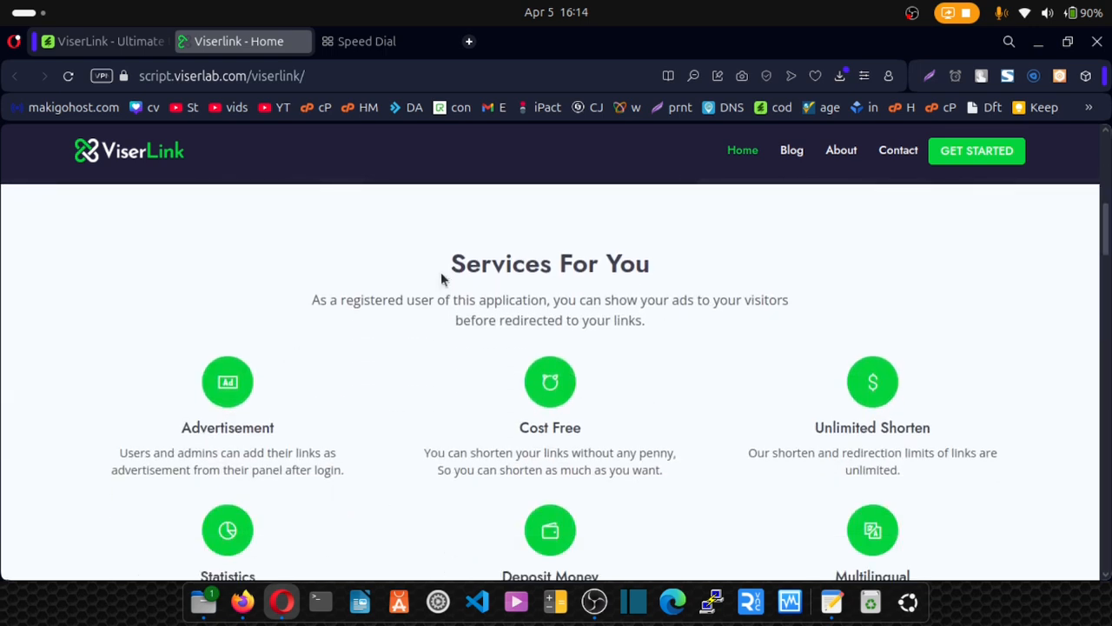
scroll(441, 278, "down", 1)
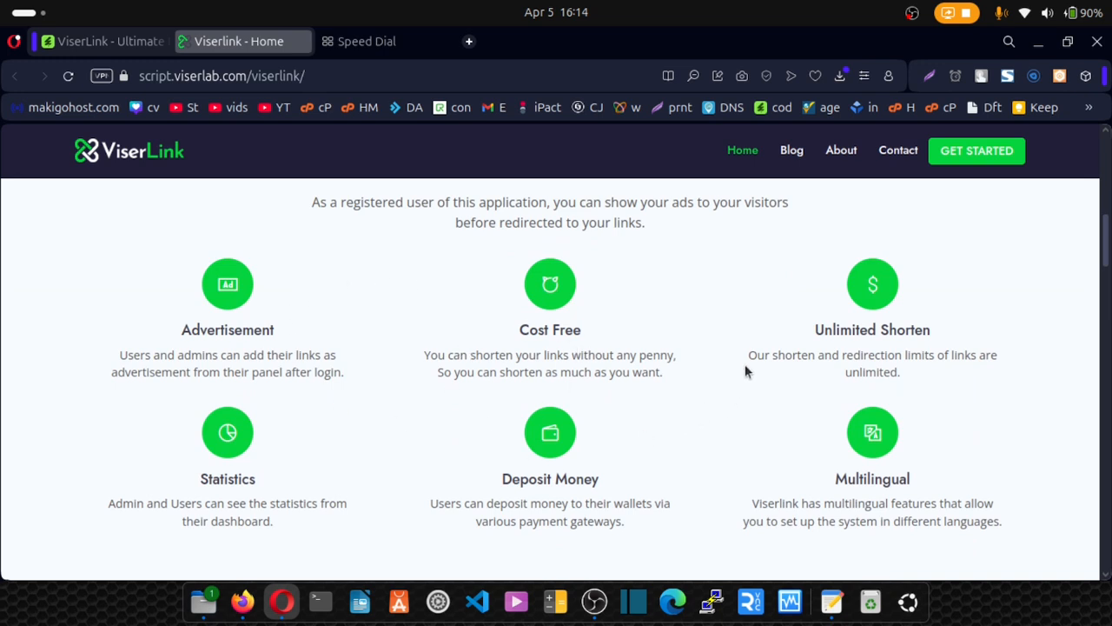
scroll(600, 347, "down", 4)
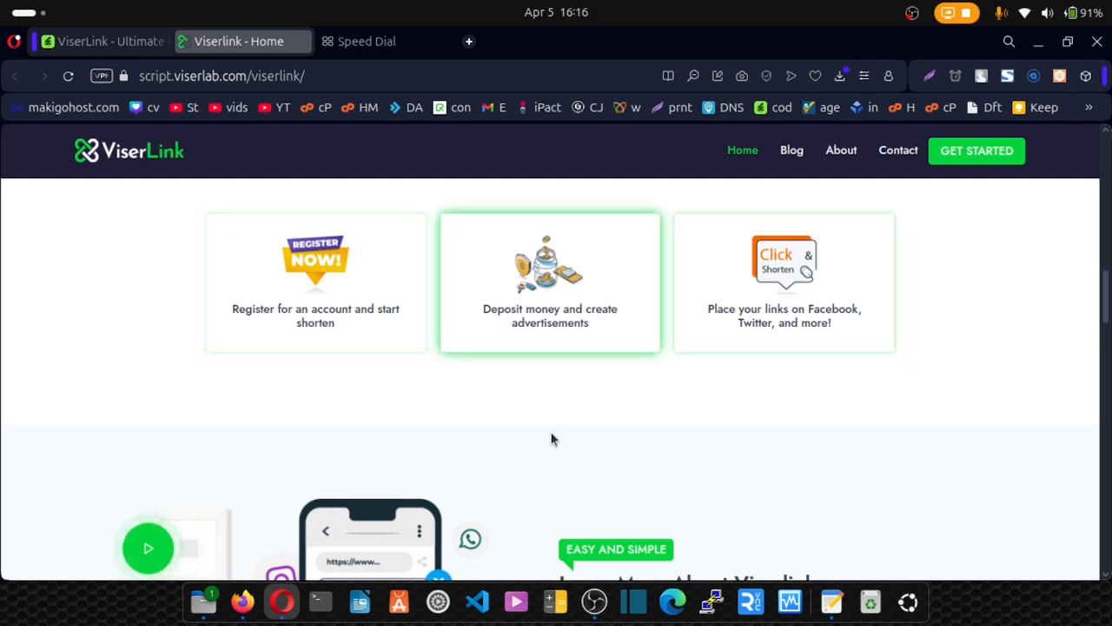
Scroll through the Learn More section and the stats cards below it.
scroll(860, 198, "down", 3)
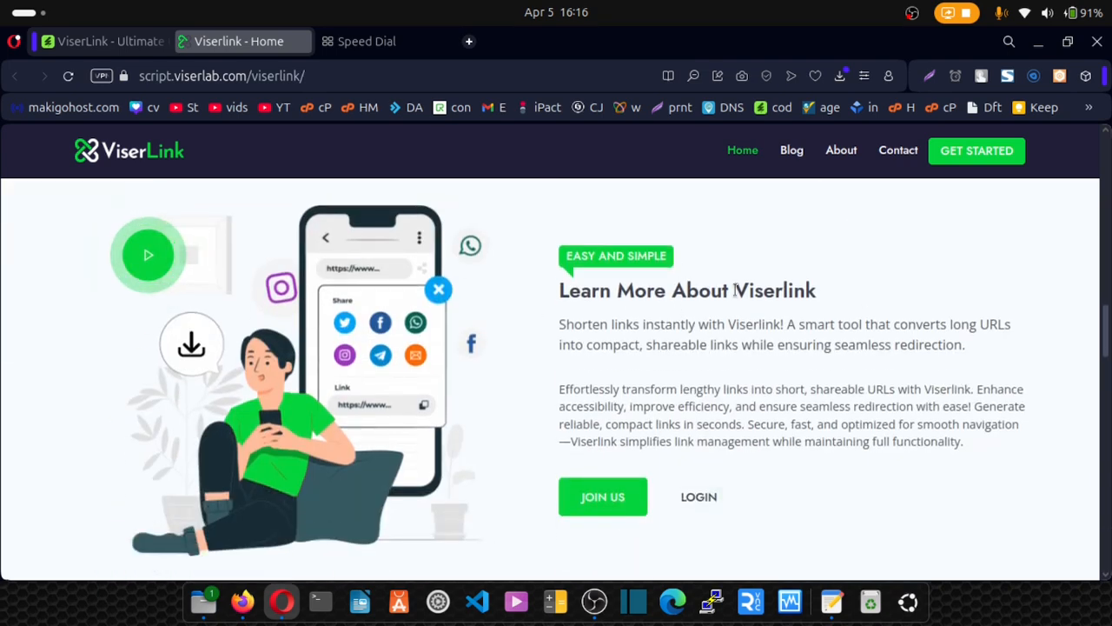
double_click(746, 290)
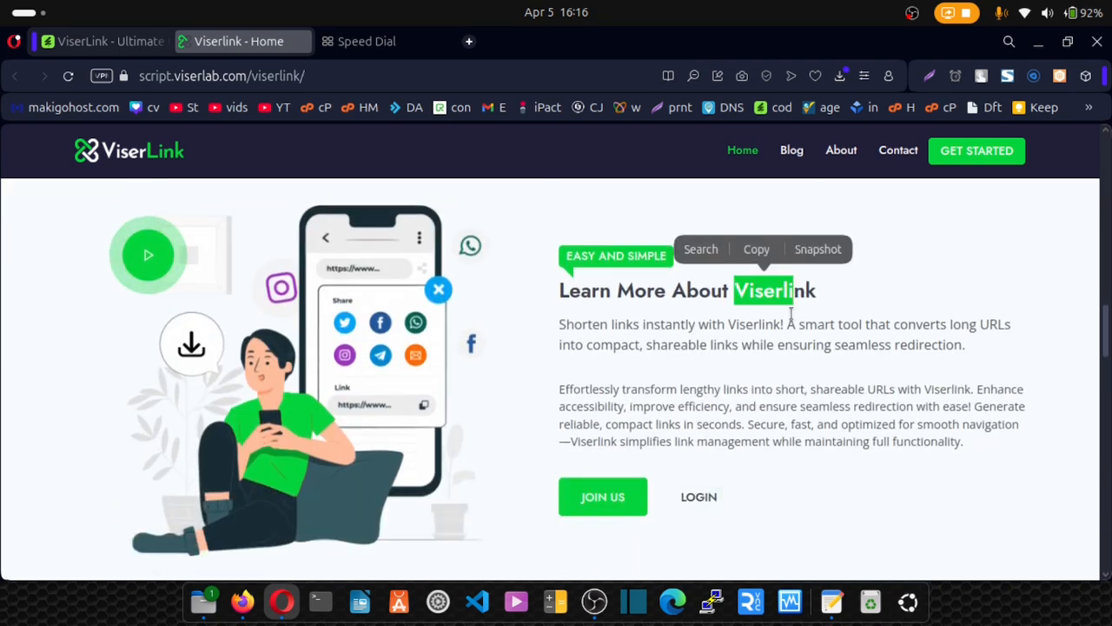
left_click(591, 385)
scroll(543, 389, "down", 1)
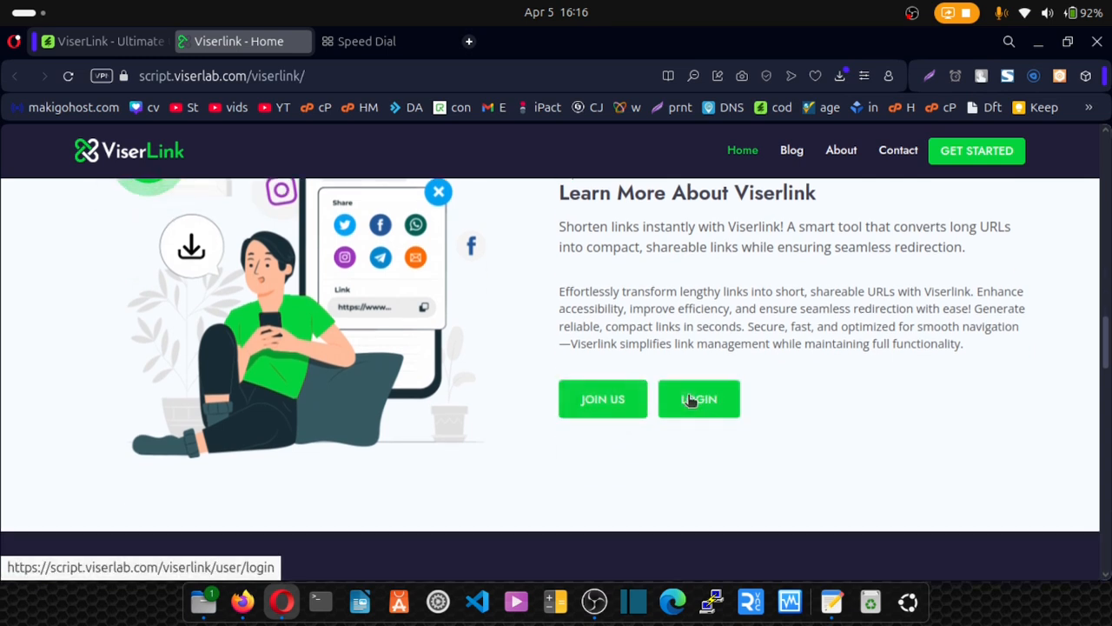
scroll(273, 194, "up", 1)
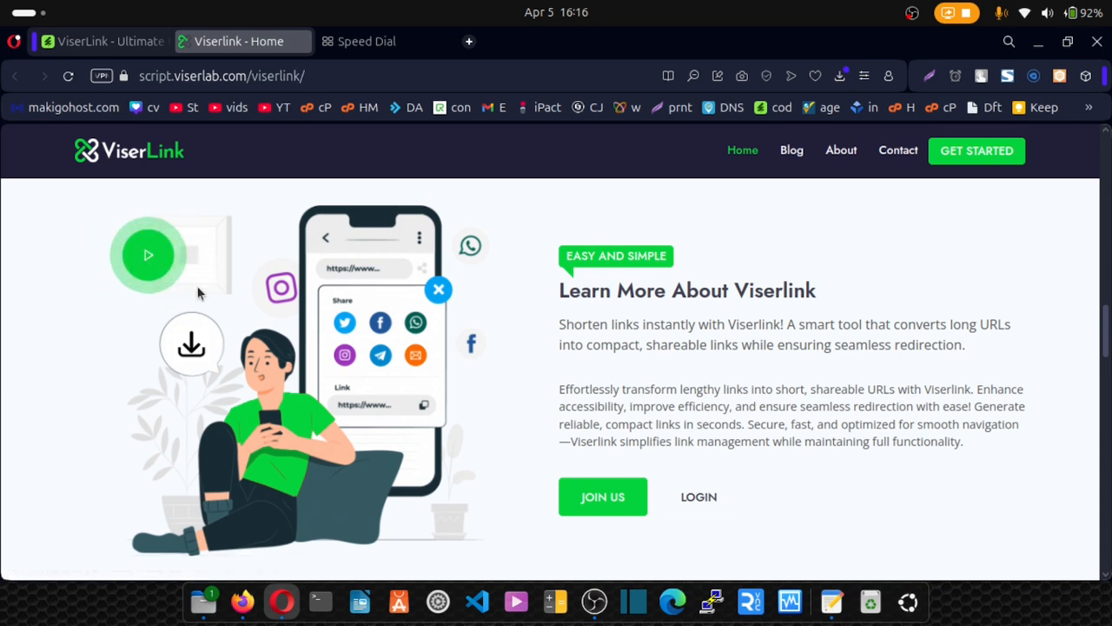
Scroll past testimonials, blogs and partner logos to the footer, then back up to Latest News And Blogs.
scroll(235, 348, "down", 5)
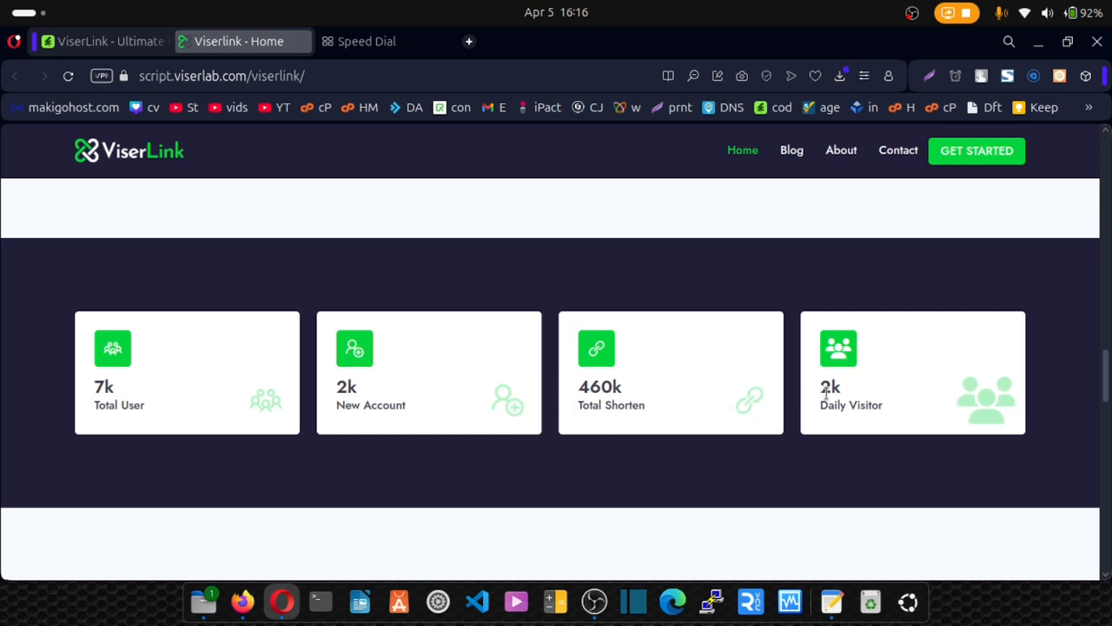
scroll(680, 433, "down", 5)
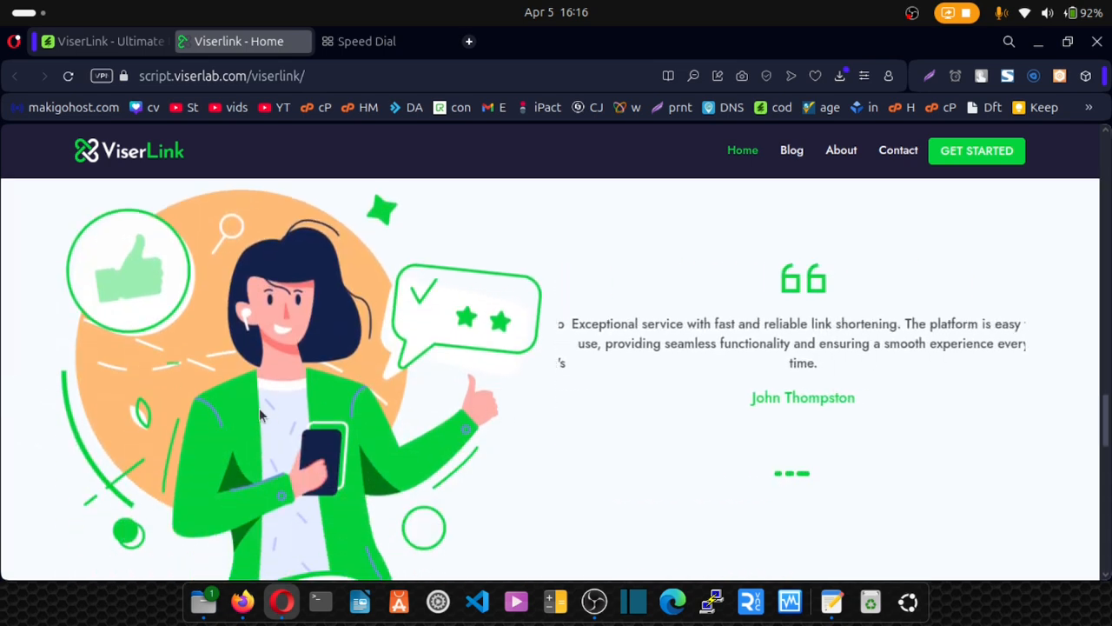
scroll(416, 356, "down", 6)
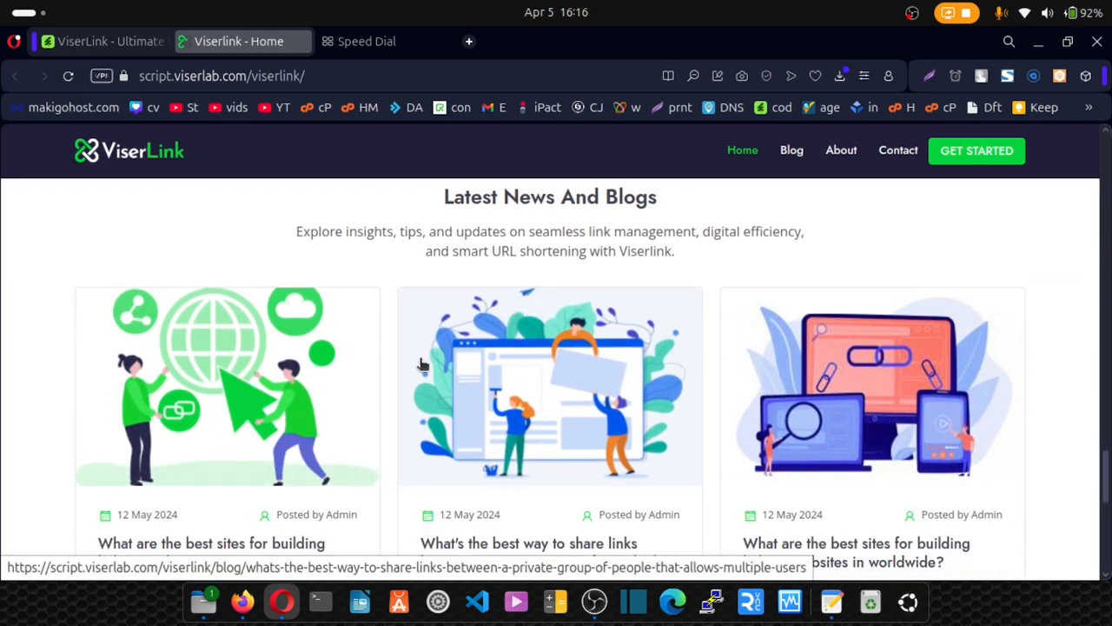
scroll(422, 365, "down", 1)
scroll(421, 365, "down", 4)
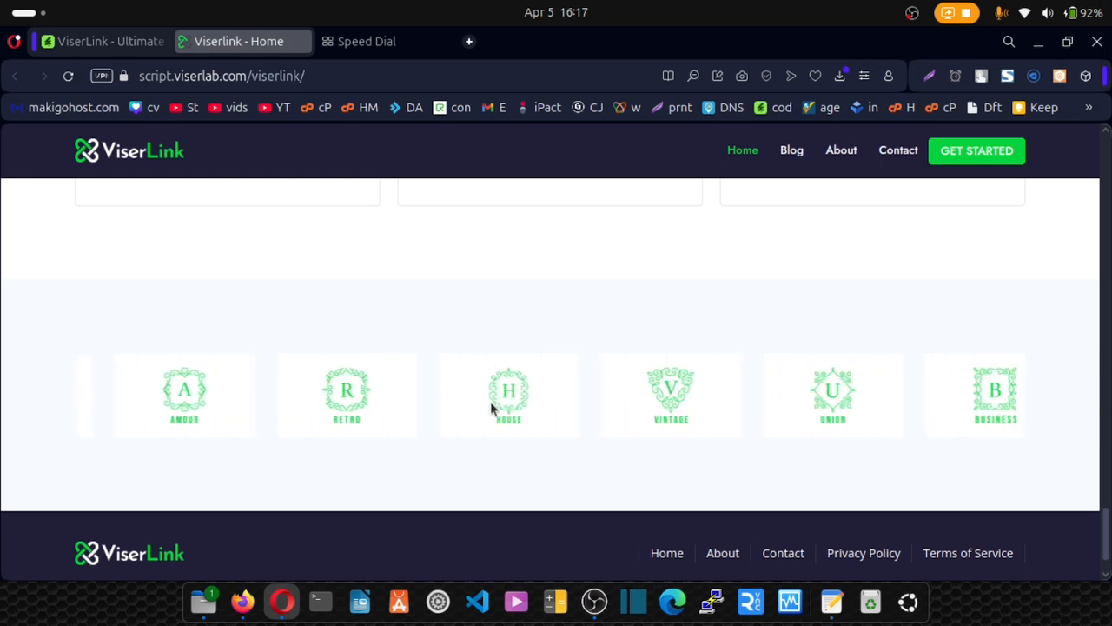
scroll(526, 405, "down", 1)
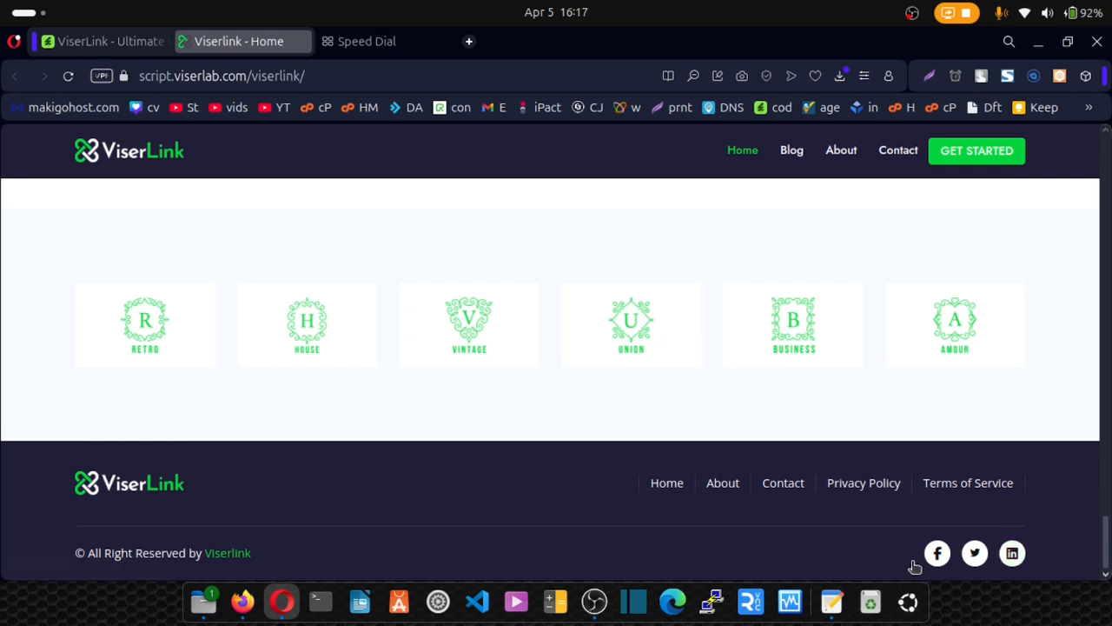
left_click_drag(311, 566, 57, 557)
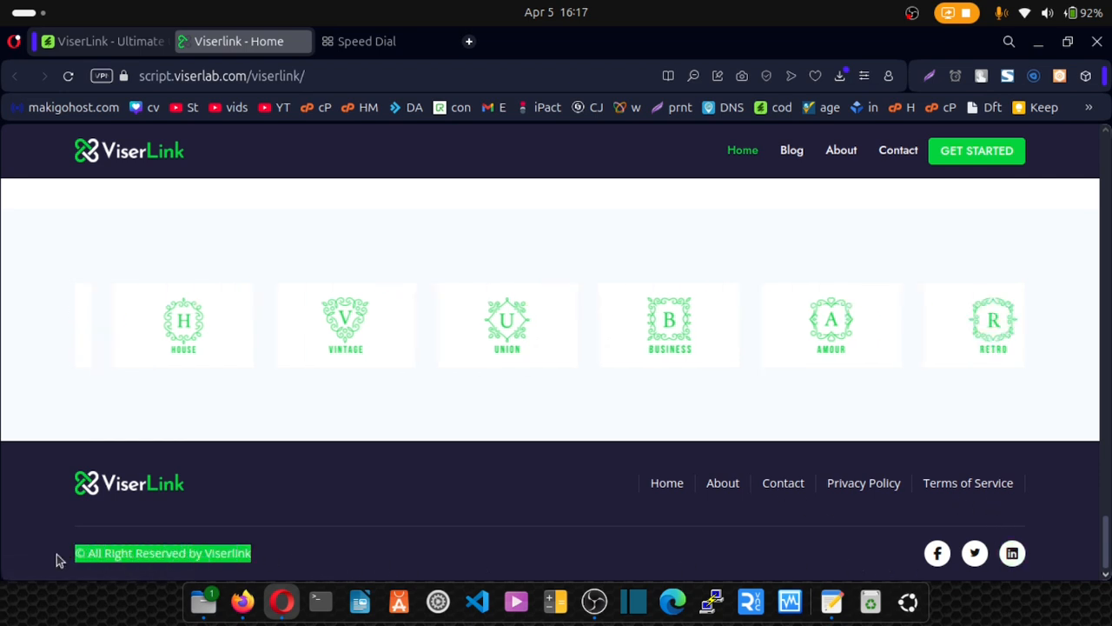
left_click(57, 559)
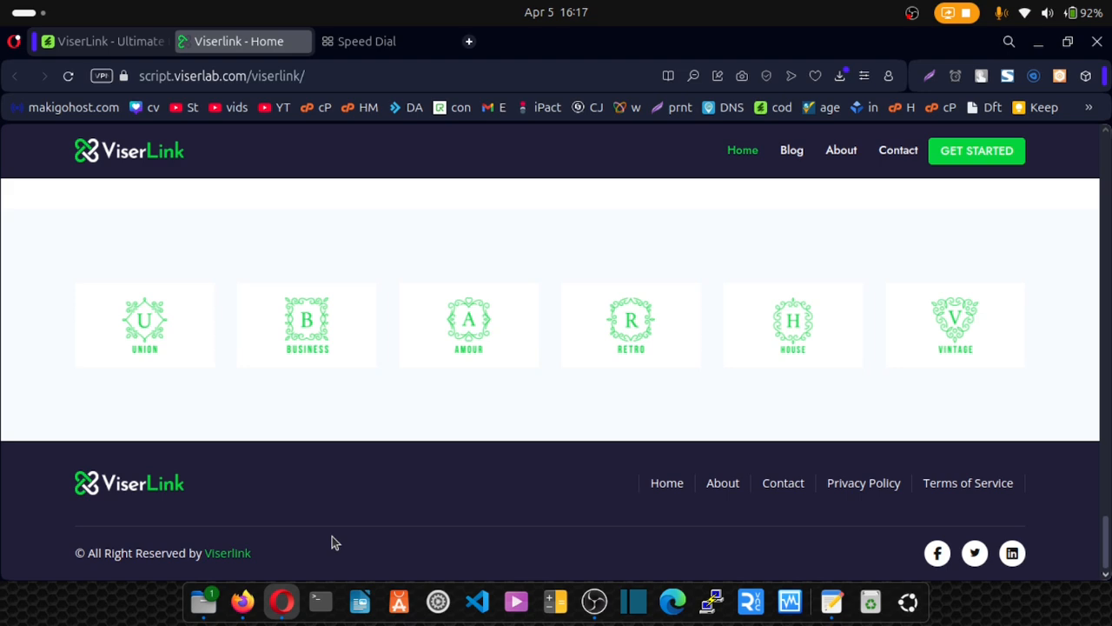
scroll(809, 333, "up", 10)
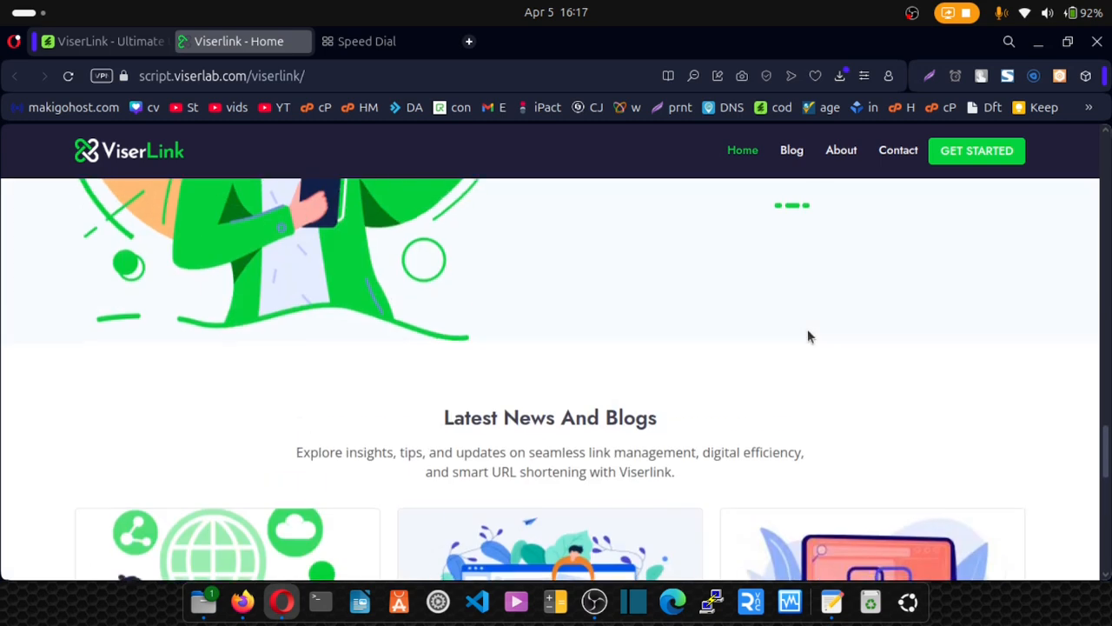
Return to the top of the page and log in through the hero LOGIN link to reach the Dashboard.
left_click_drag(1108, 460, 1107, 165)
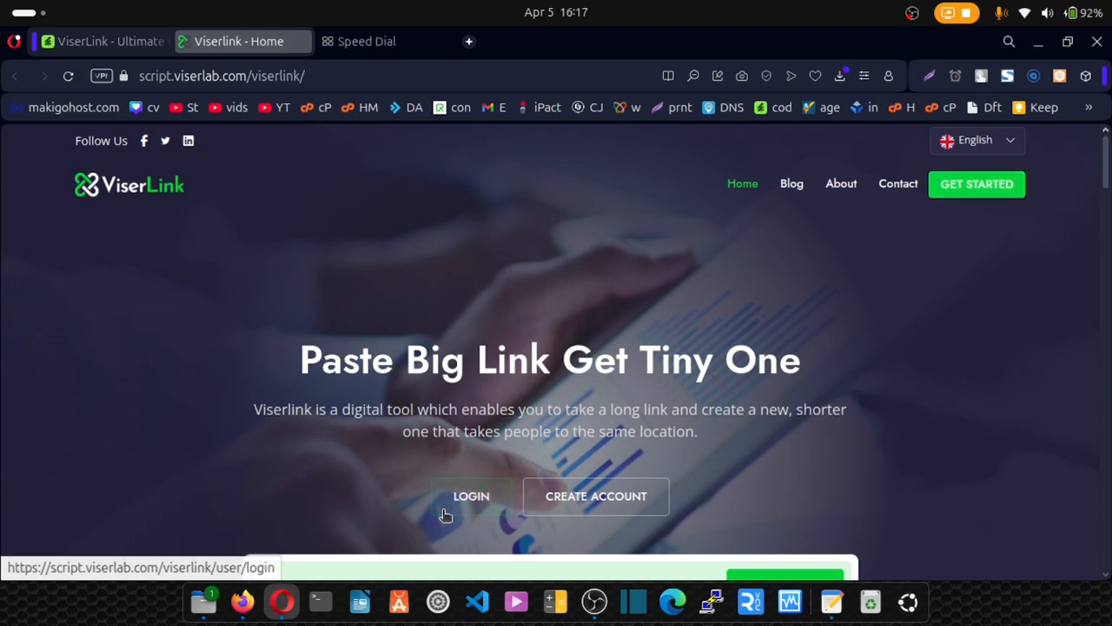
left_click(471, 496)
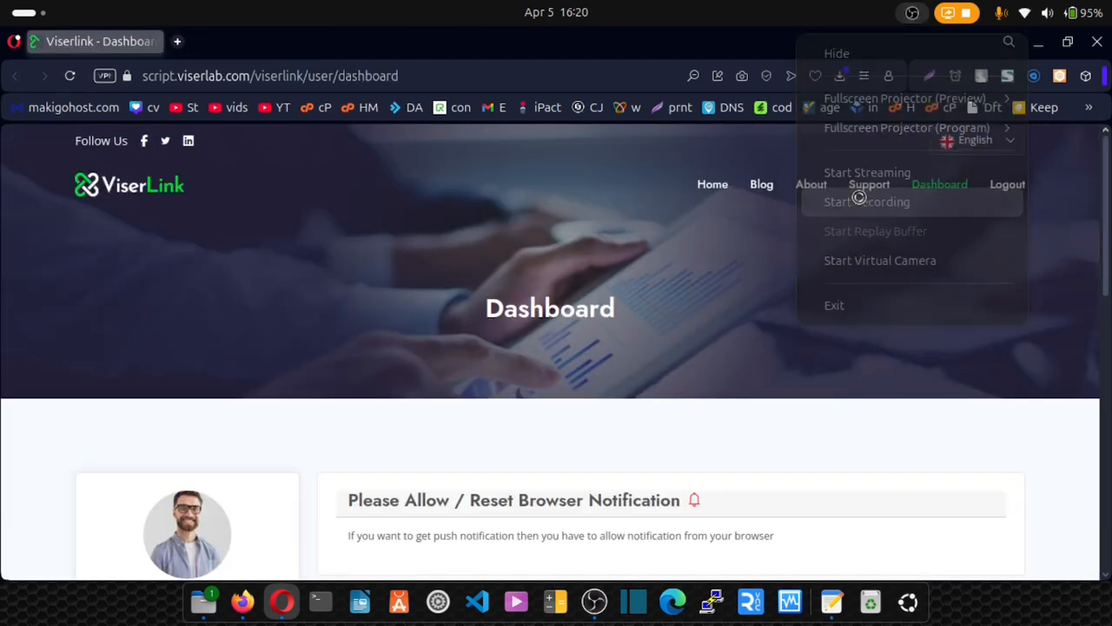
left_click(859, 199)
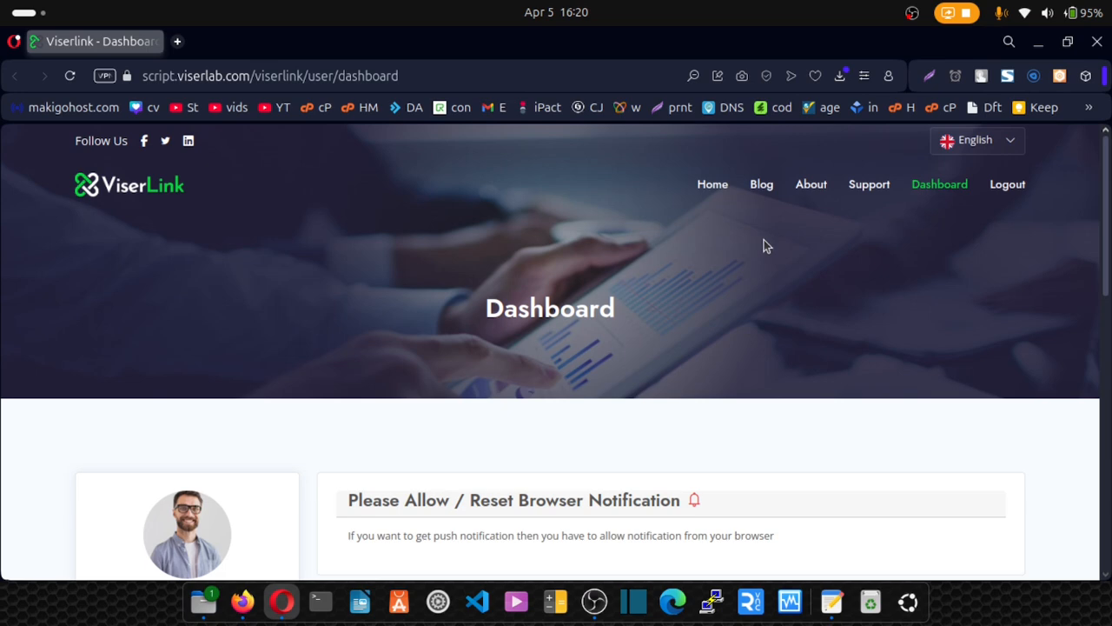
Review the balance, deposit and total cards and the Daily Shorten And Redirect chart, then go to Advertisement.
scroll(740, 250, "down", 4)
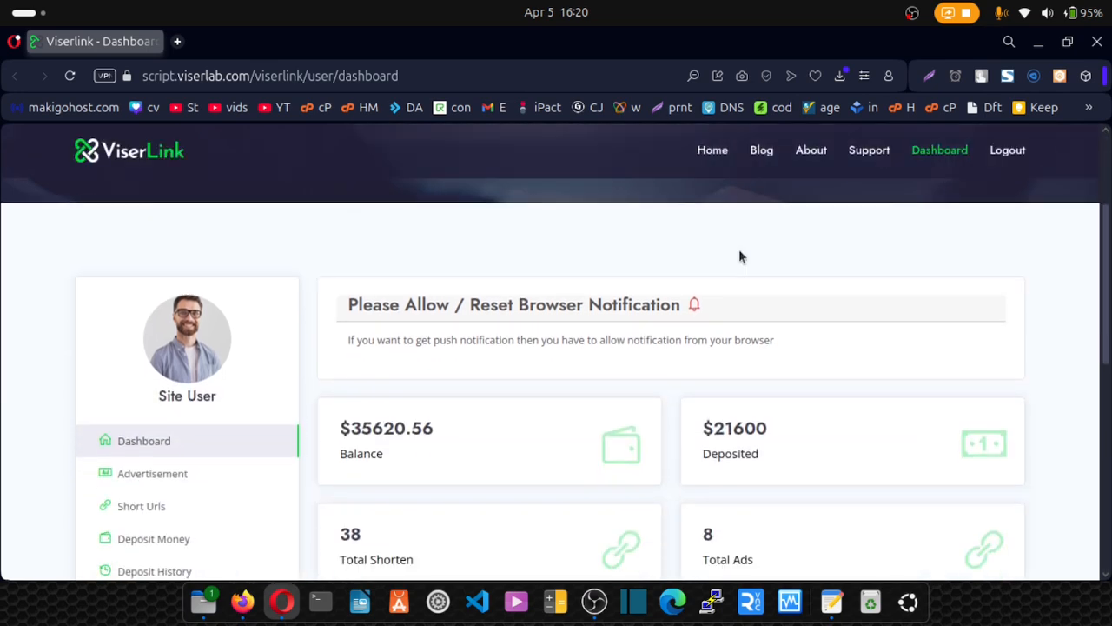
scroll(738, 249, "down", 1)
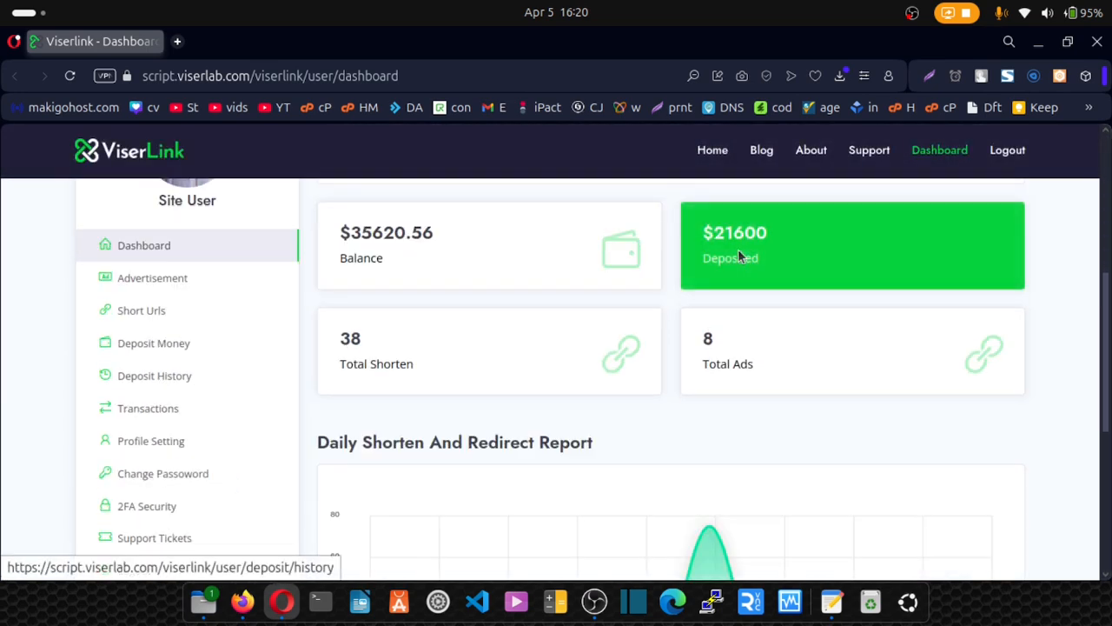
scroll(634, 326, "down", 2)
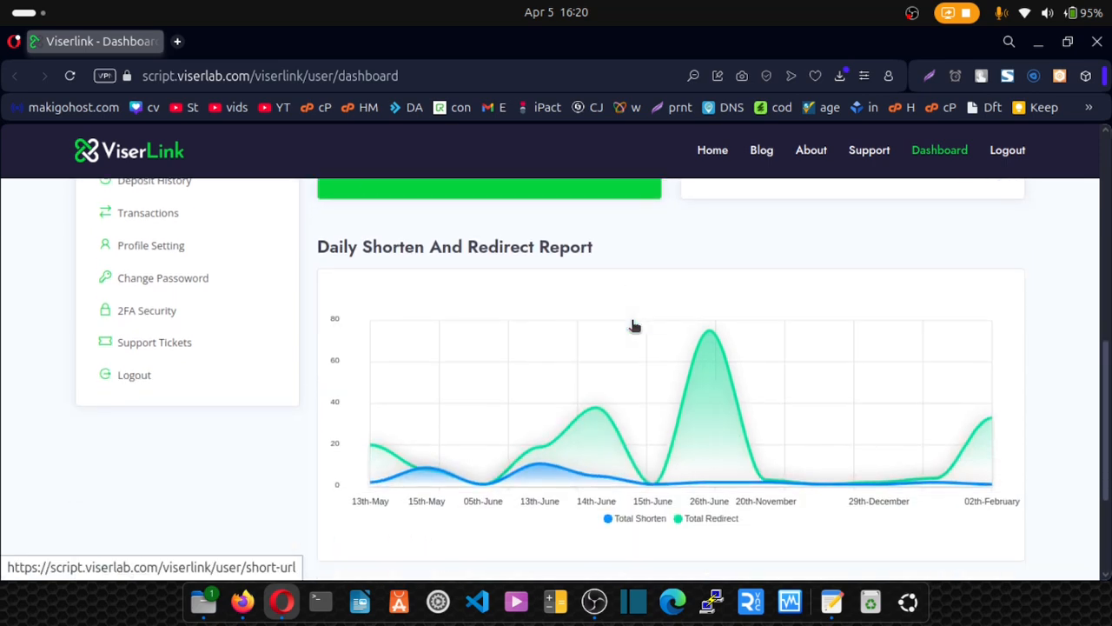
scroll(633, 325, "up", 5)
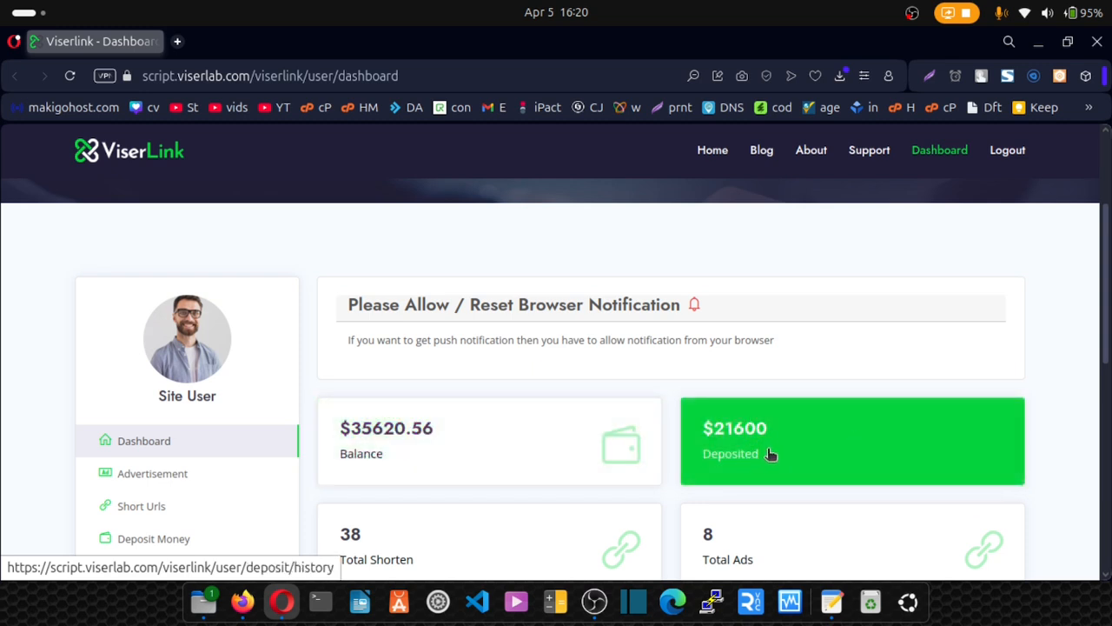
scroll(772, 459, "down", 5)
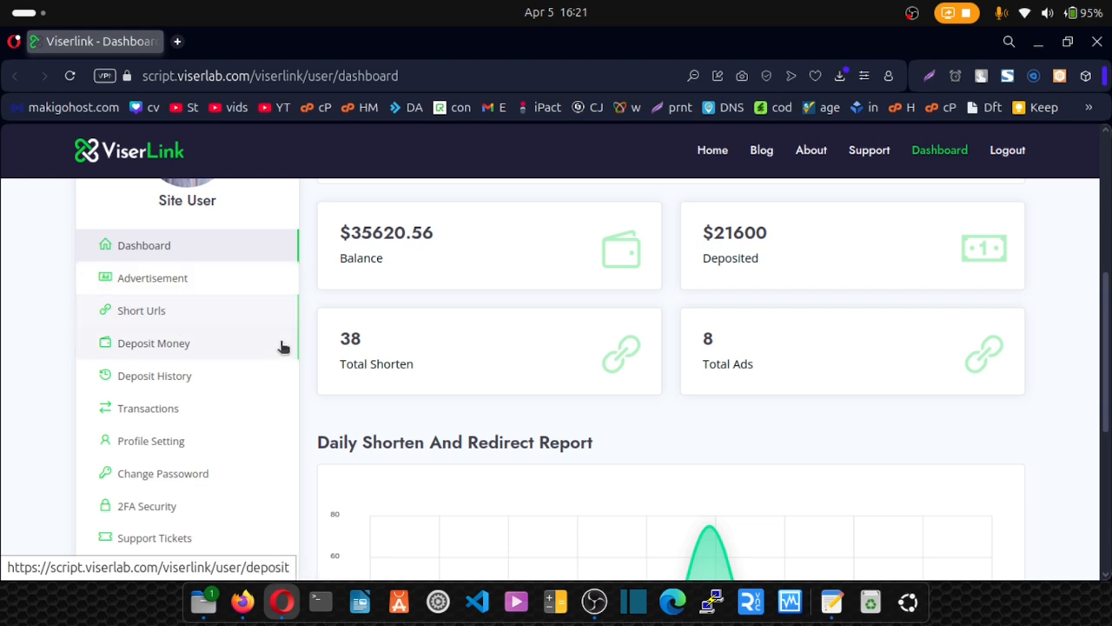
scroll(397, 377, "down", 3)
scroll(365, 348, "up", 2)
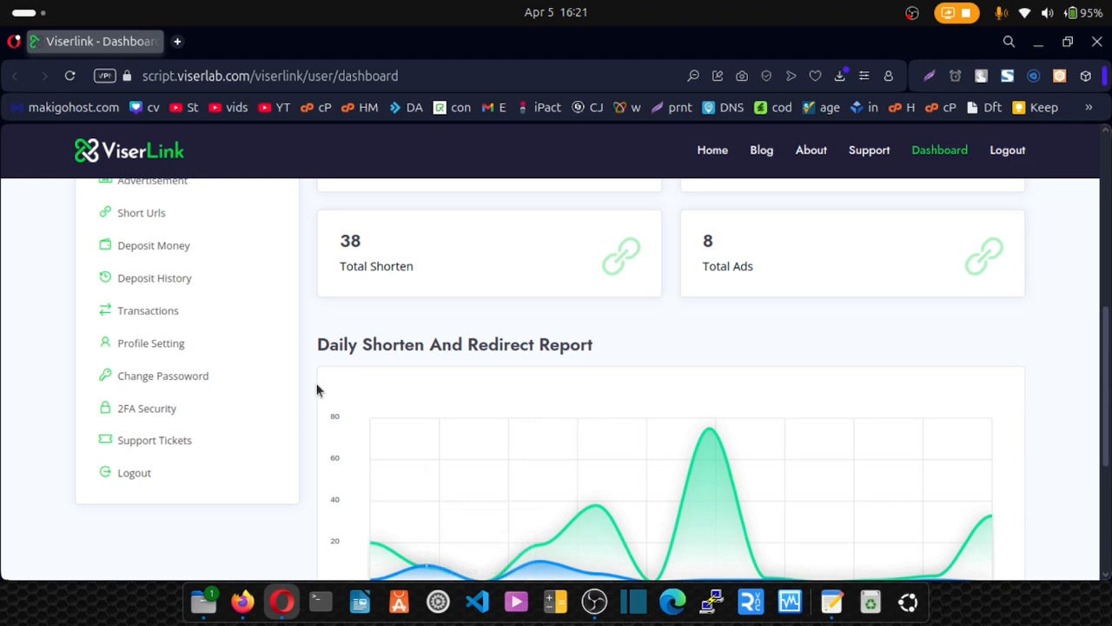
scroll(501, 365, "down", 1)
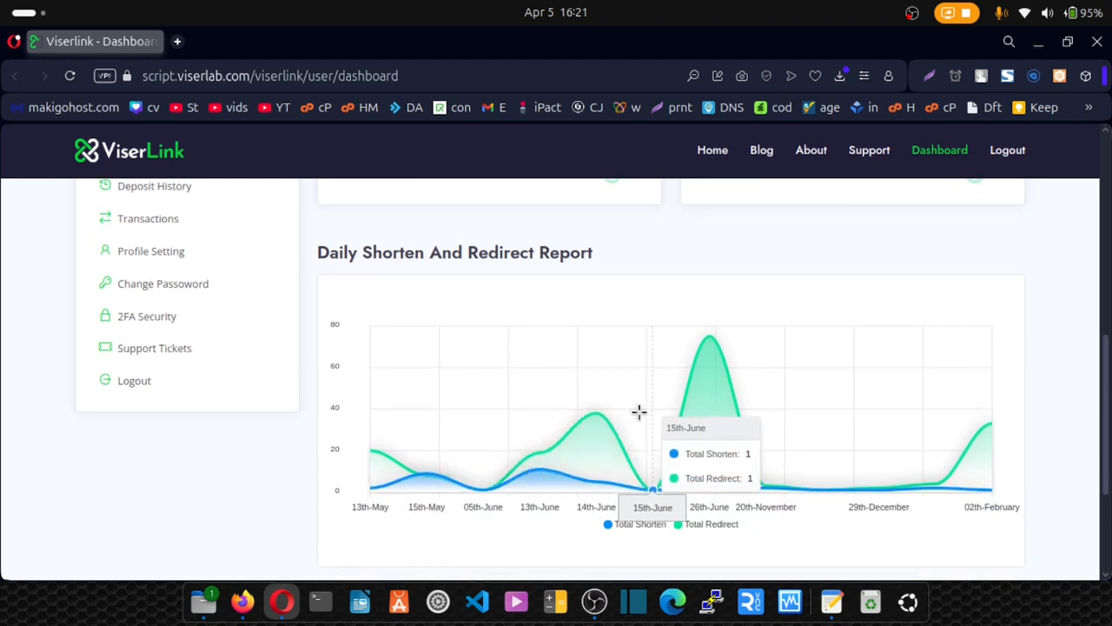
scroll(638, 412, "up", 2)
scroll(540, 375, "up", 1)
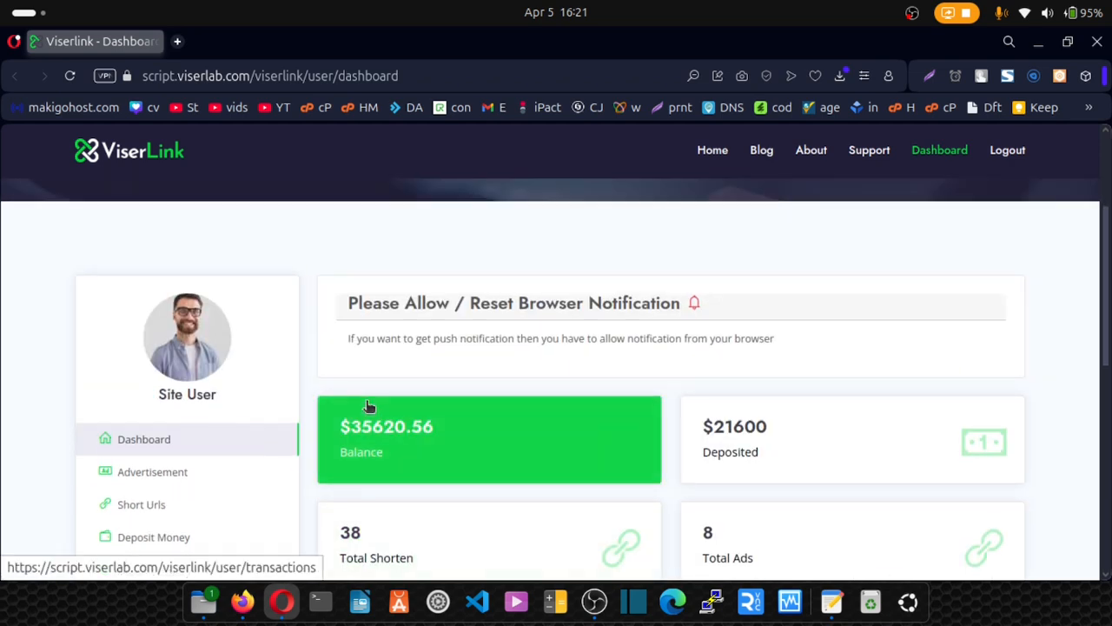
left_click(164, 387)
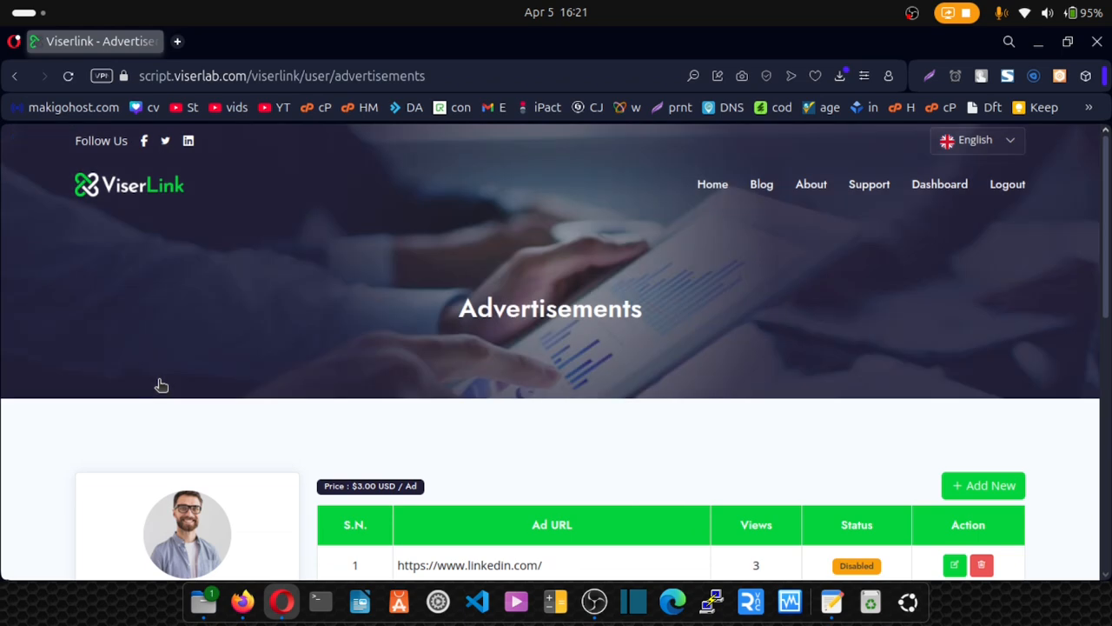
Inspect the $3.00 USD per-ad price on the Advertisements page, then open the + Add New form.
scroll(555, 307, "down", 2)
scroll(556, 311, "down", 1)
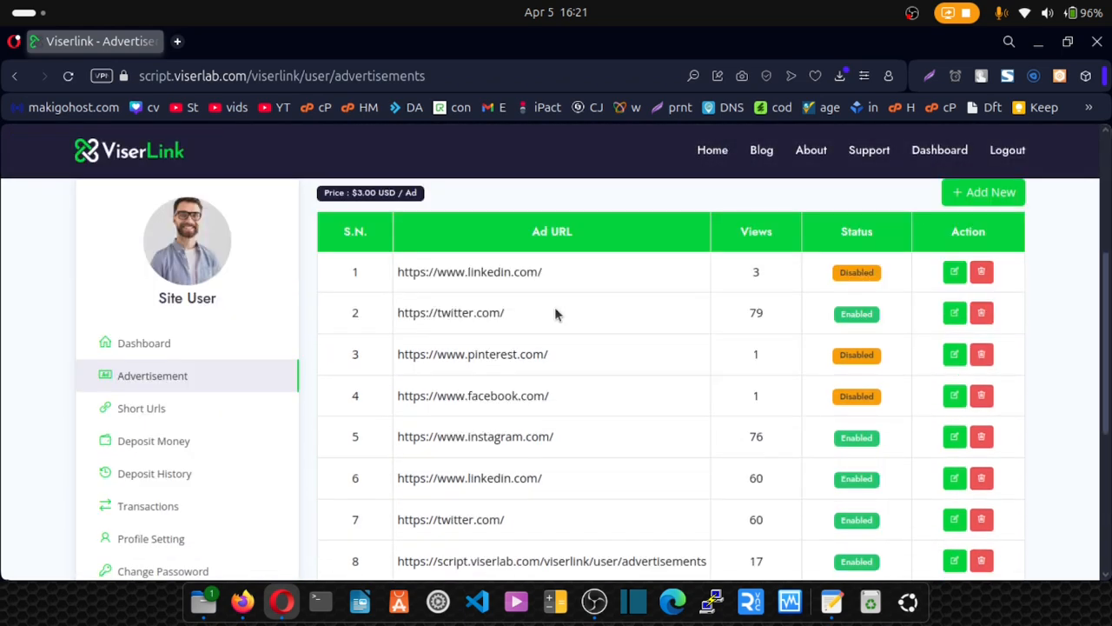
scroll(556, 313, "up", 2)
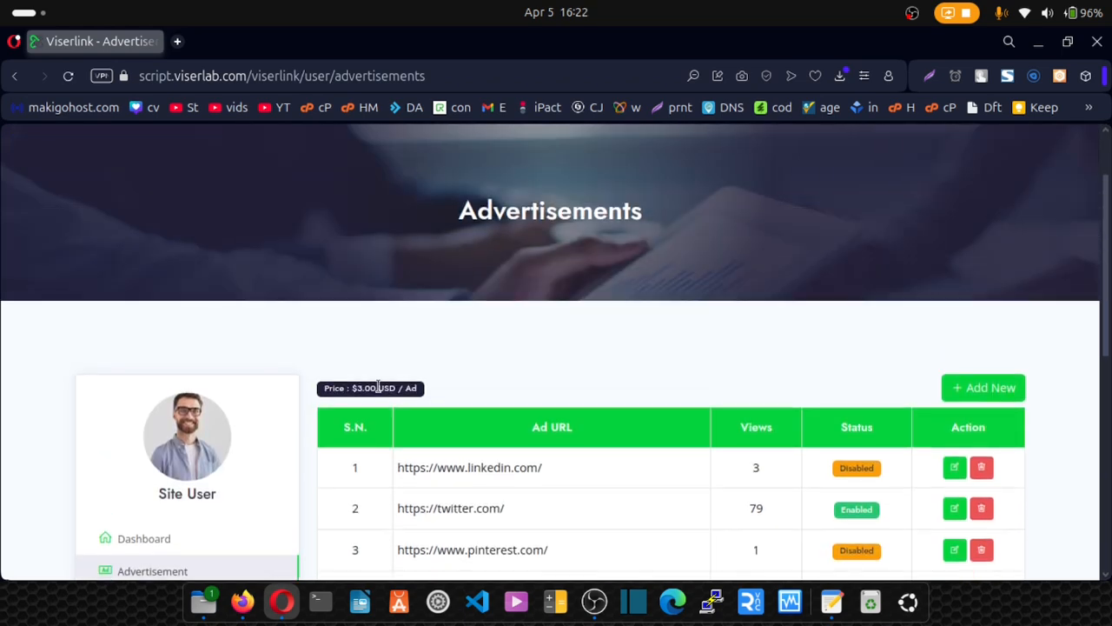
left_click_drag(326, 388, 421, 398)
left_click(433, 390)
left_click(421, 397)
left_click_drag(329, 391, 454, 392)
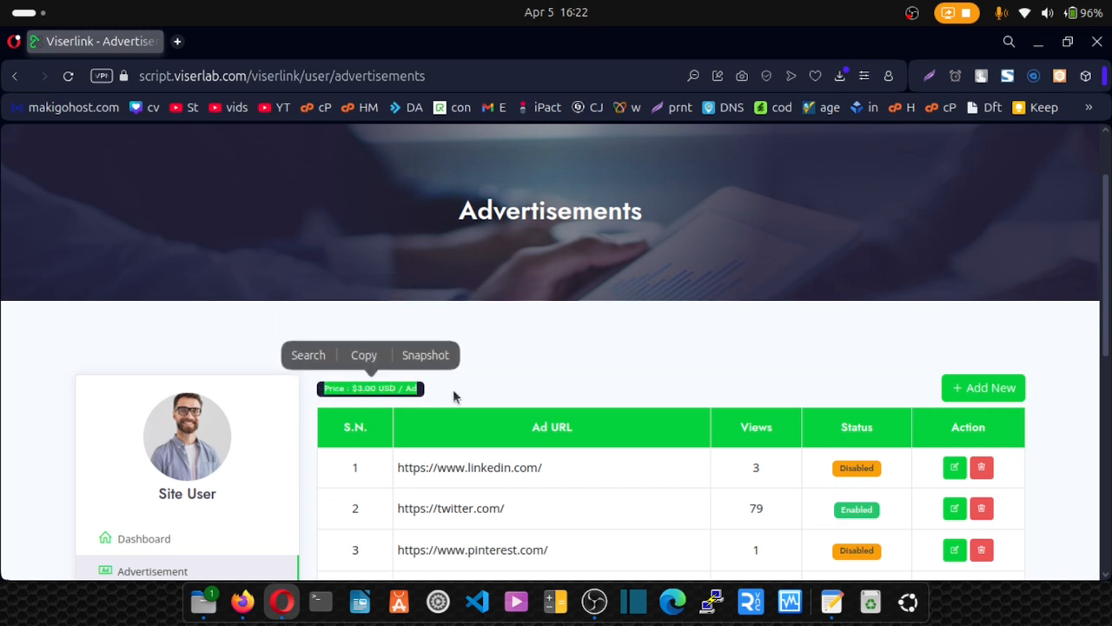
left_click(459, 396)
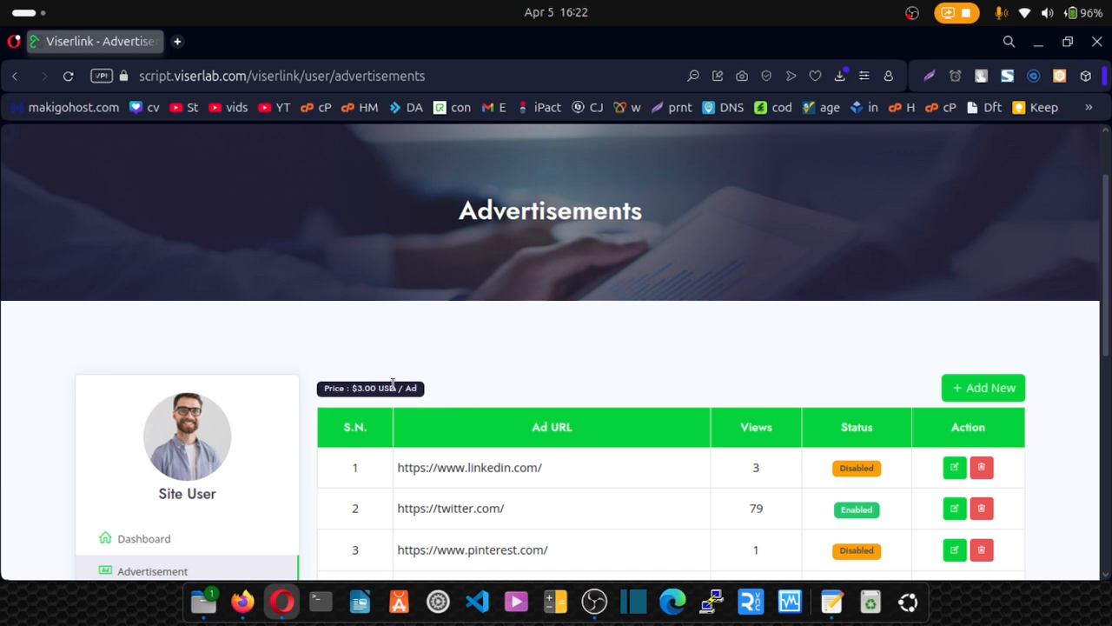
left_click_drag(356, 389, 389, 389)
left_click(438, 393)
scroll(438, 393, "down", 2)
left_click(992, 294)
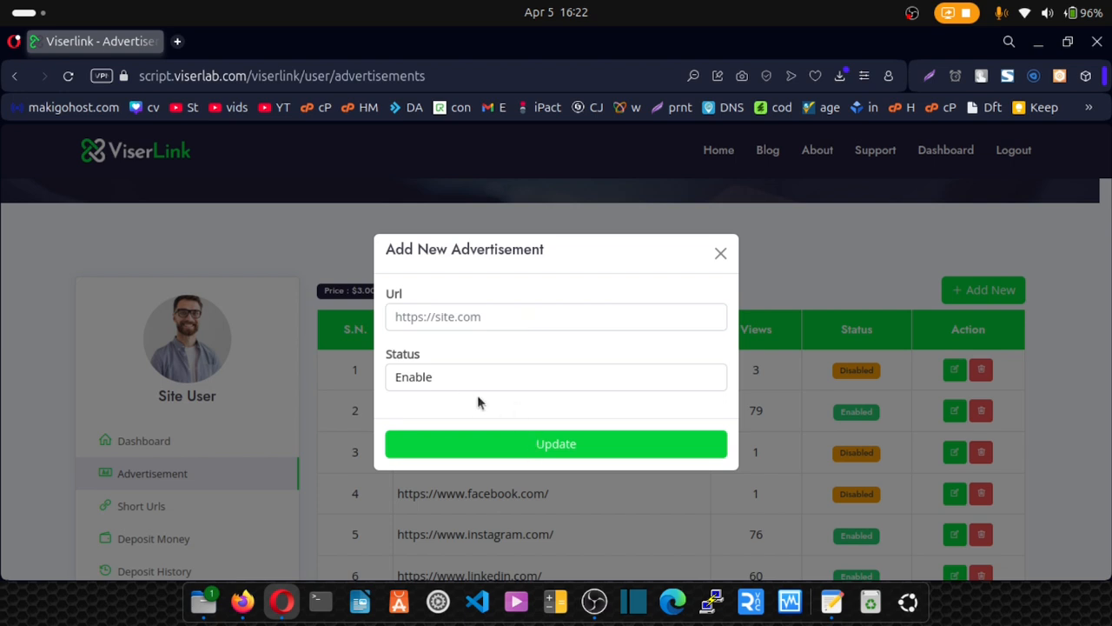
Leave Status on Enable, close the Add New Advertisement form unsaved, and look over the ads table.
left_click(432, 385)
left_click(431, 385)
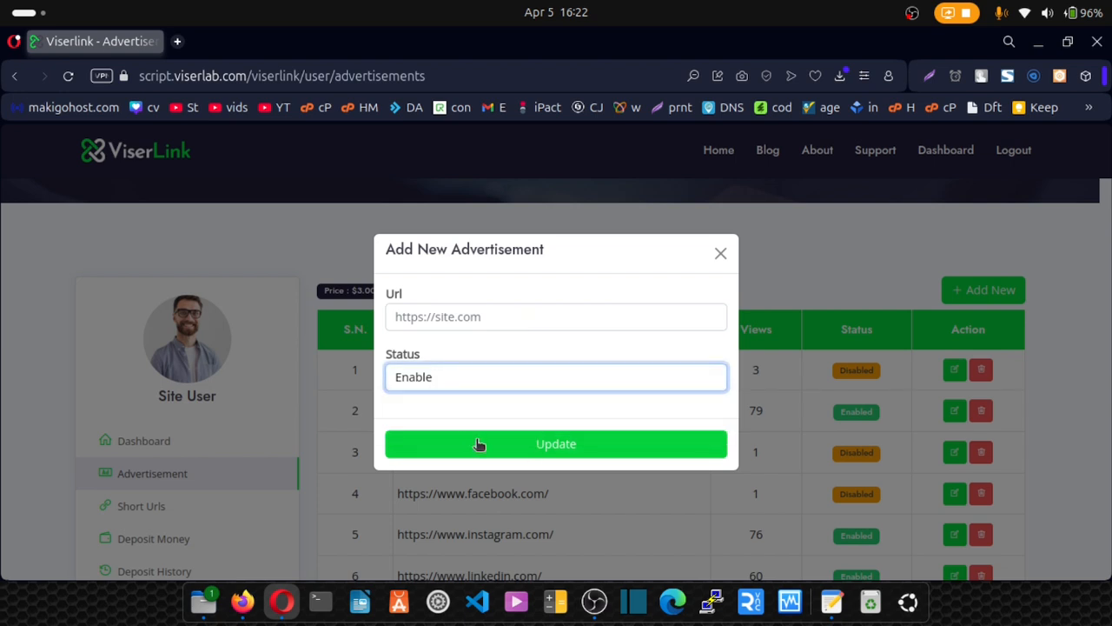
left_click(722, 253)
left_click_drag(445, 298, 320, 293)
left_click(521, 296)
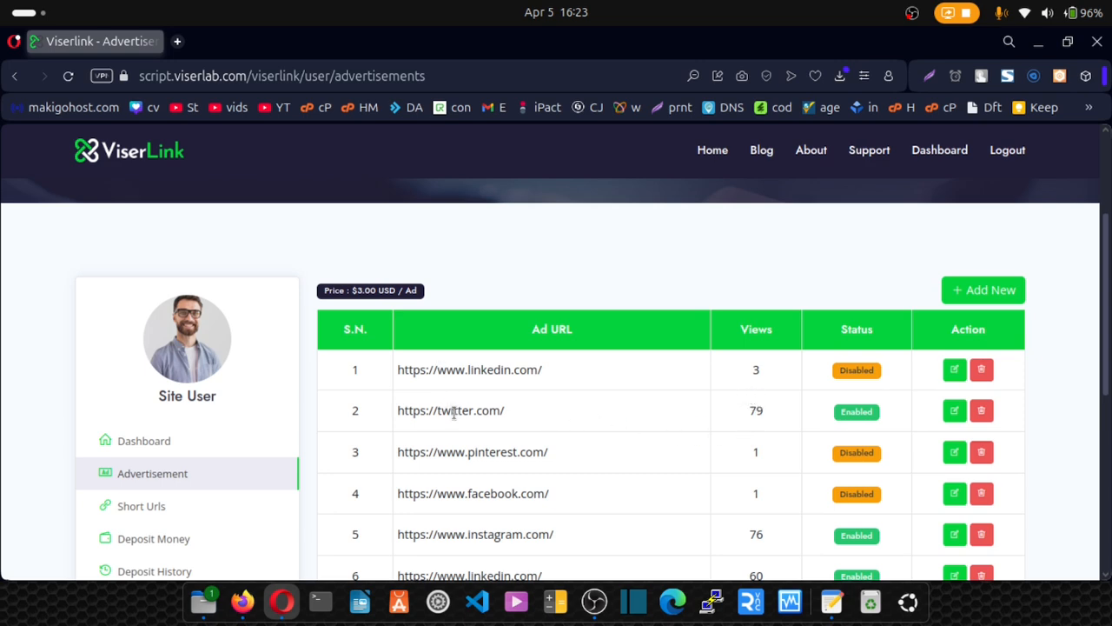
scroll(460, 422, "down", 3)
scroll(464, 426, "up", 5)
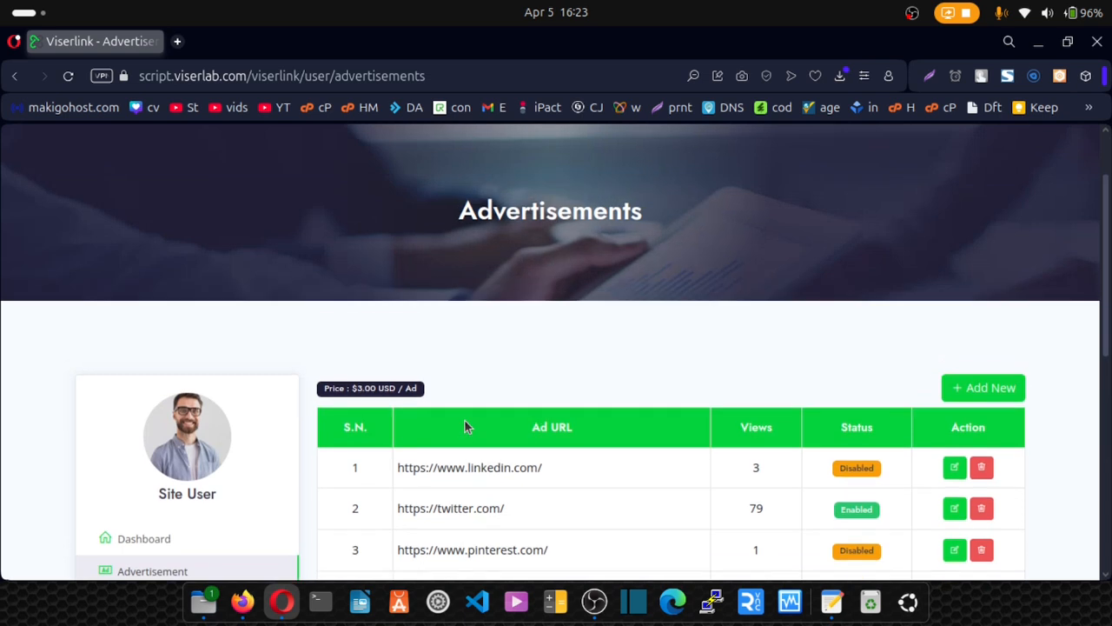
scroll(465, 419, "down", 1)
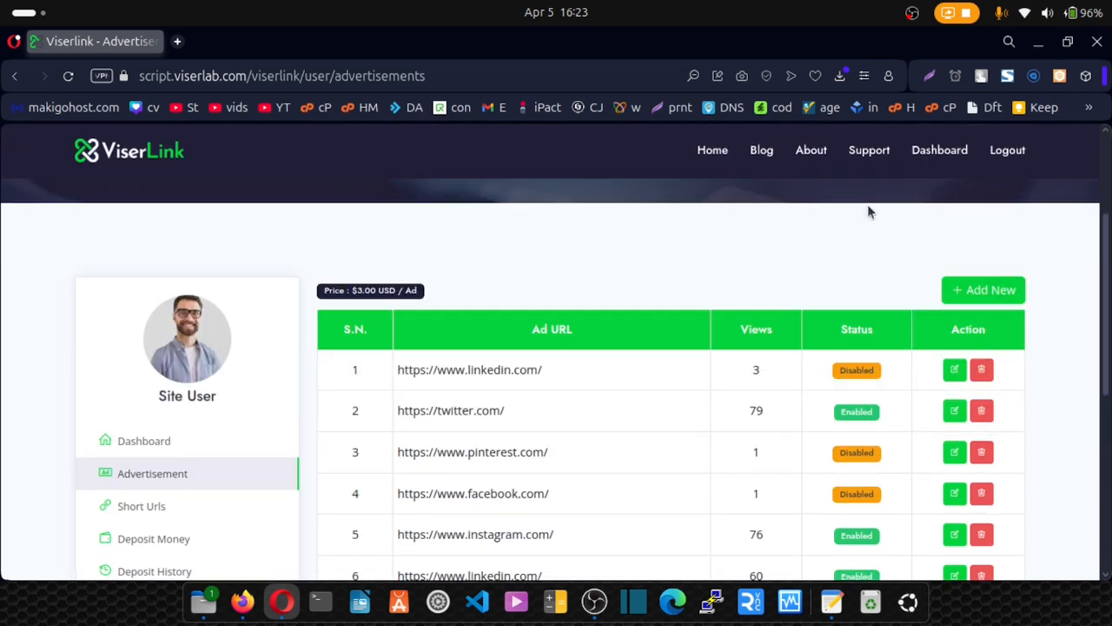
Go to the Short Urls page and bring up the Short URL form.
left_click(139, 509)
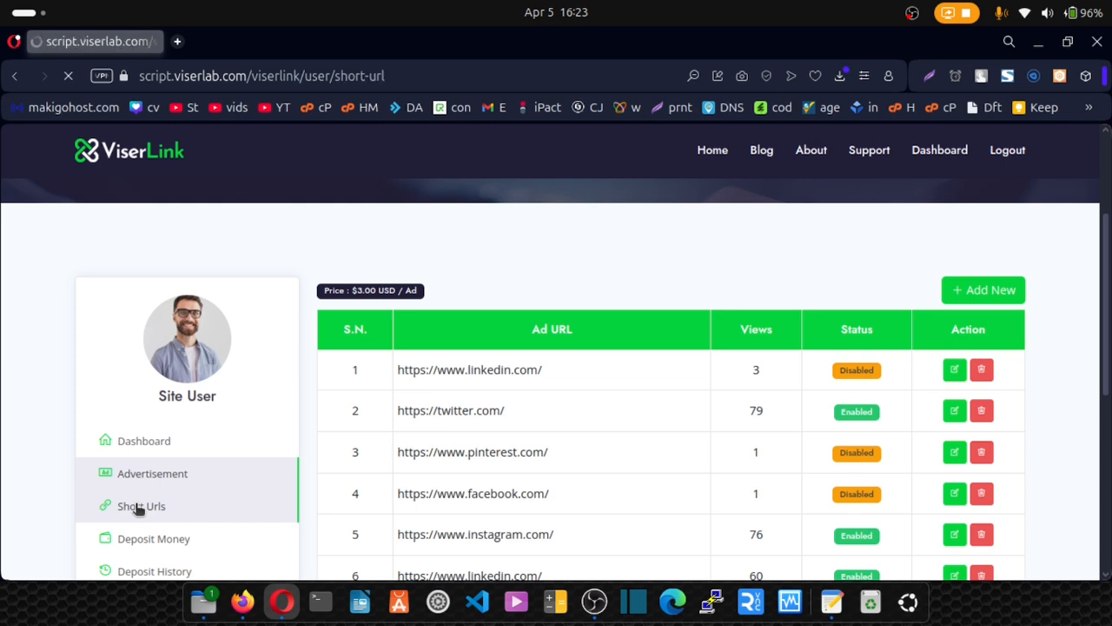
scroll(630, 408, "down", 1)
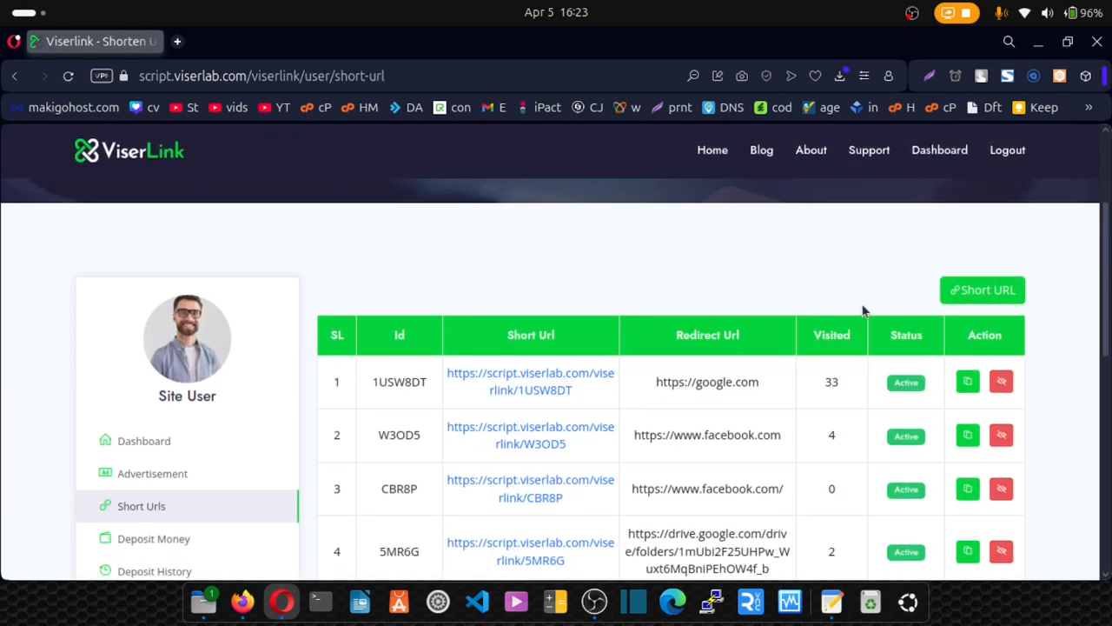
left_click(997, 297)
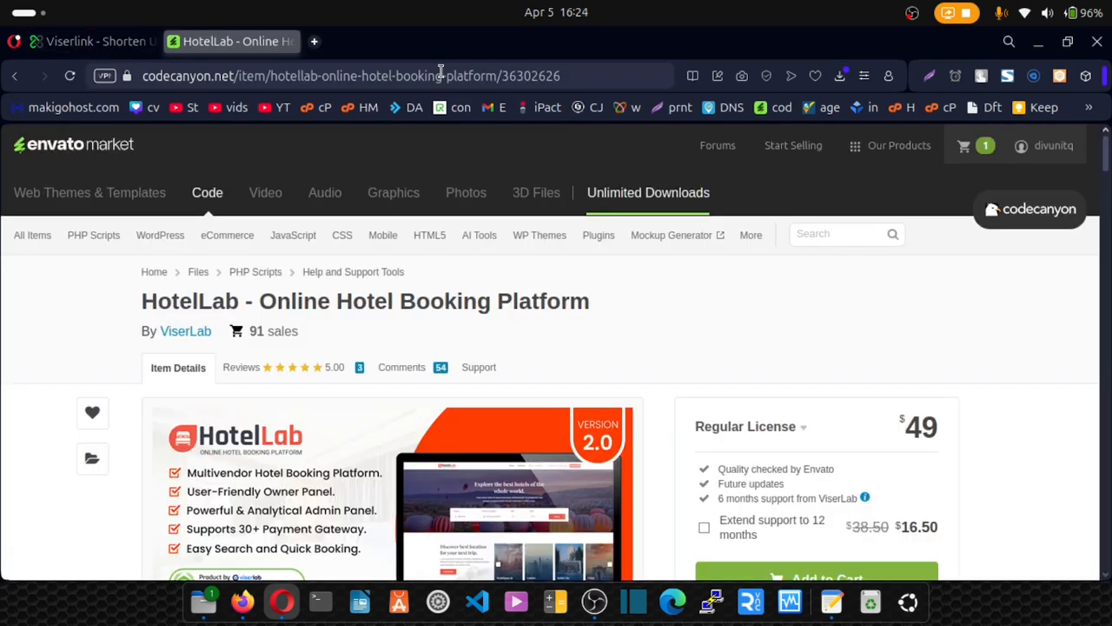
Copy the HotelLab CodeCanyon page address from the other tab and return to ViserLink.
left_click(441, 73)
right_click(441, 75)
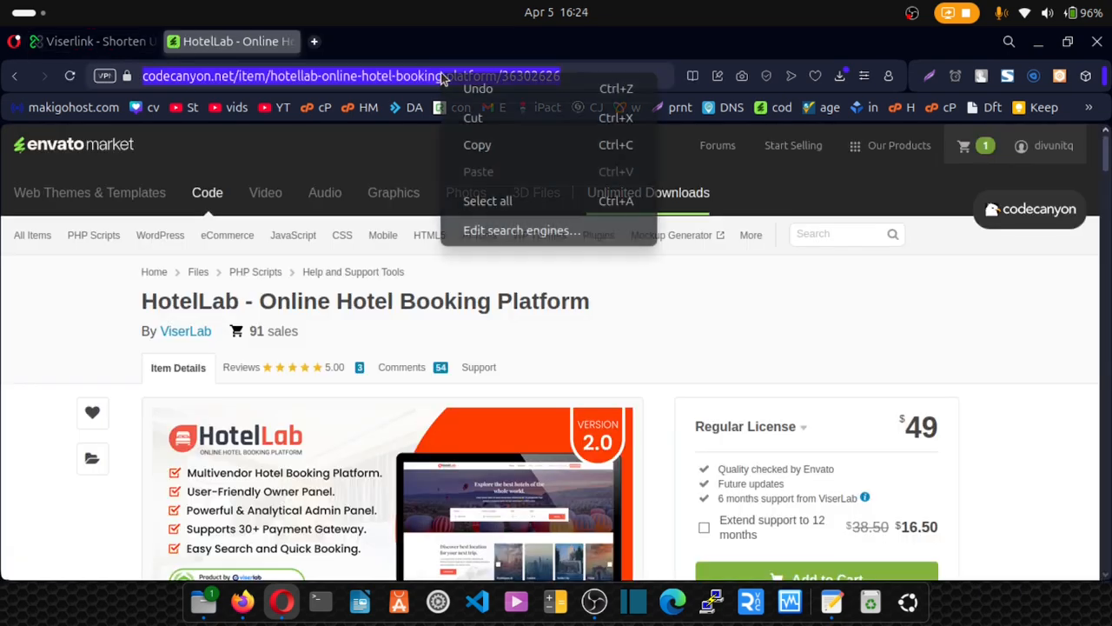
left_click(477, 146)
left_click(85, 43)
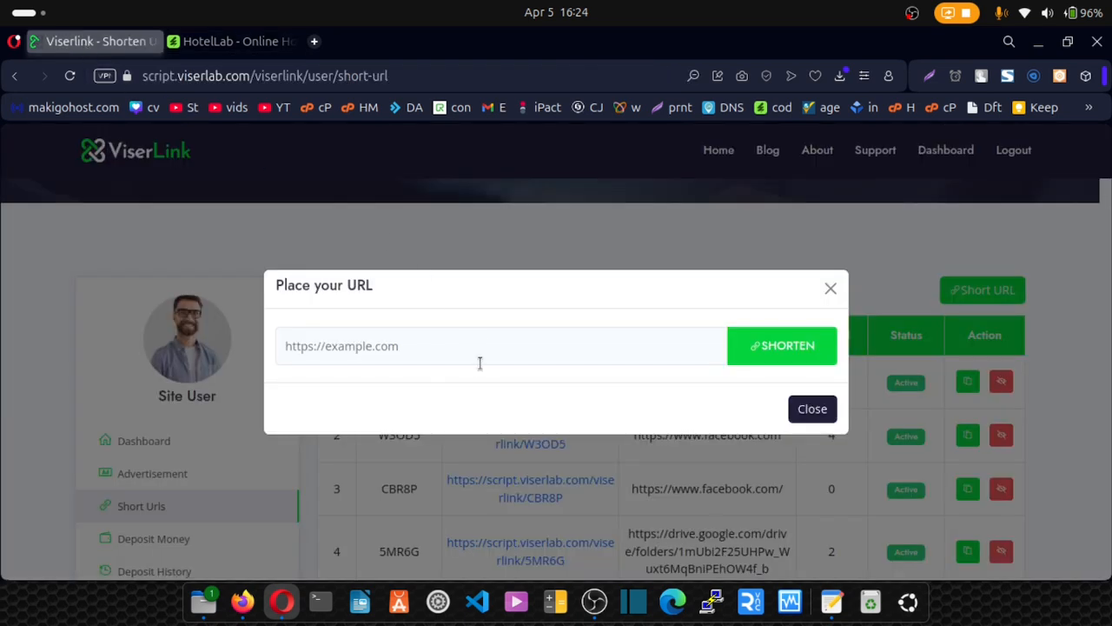
Paste the HotelLab address into the URL field and shorten it.
left_click(460, 346)
key("ctrl+v")
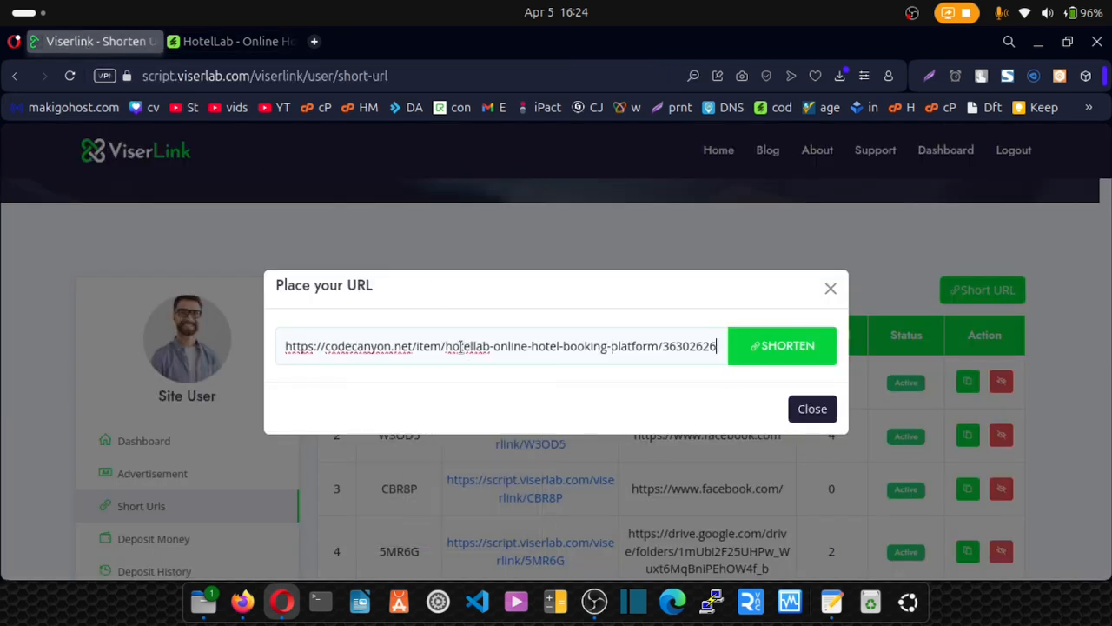
left_click(780, 350)
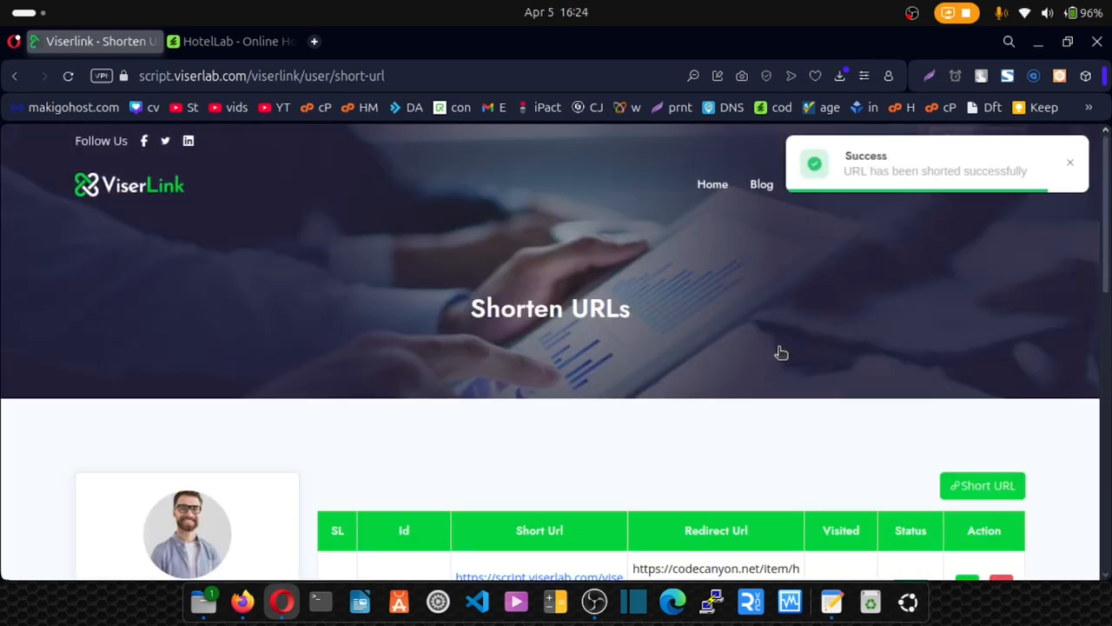
scroll(824, 305, "down", 3)
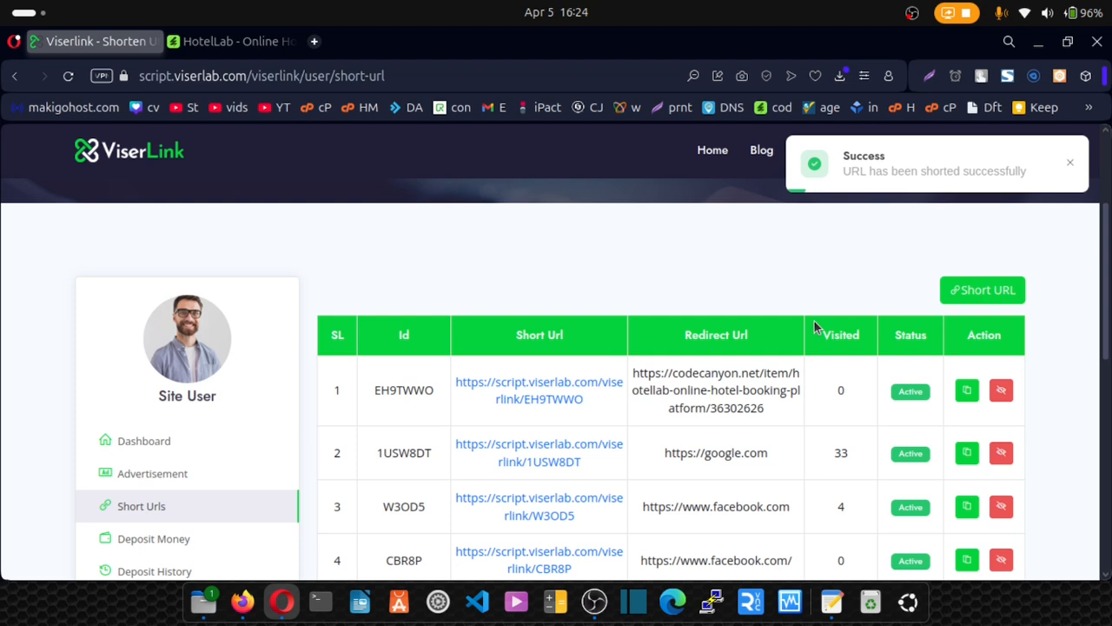
Select and copy the new EH9TWWO short link from row 1 of the table.
left_click_drag(584, 403, 456, 382)
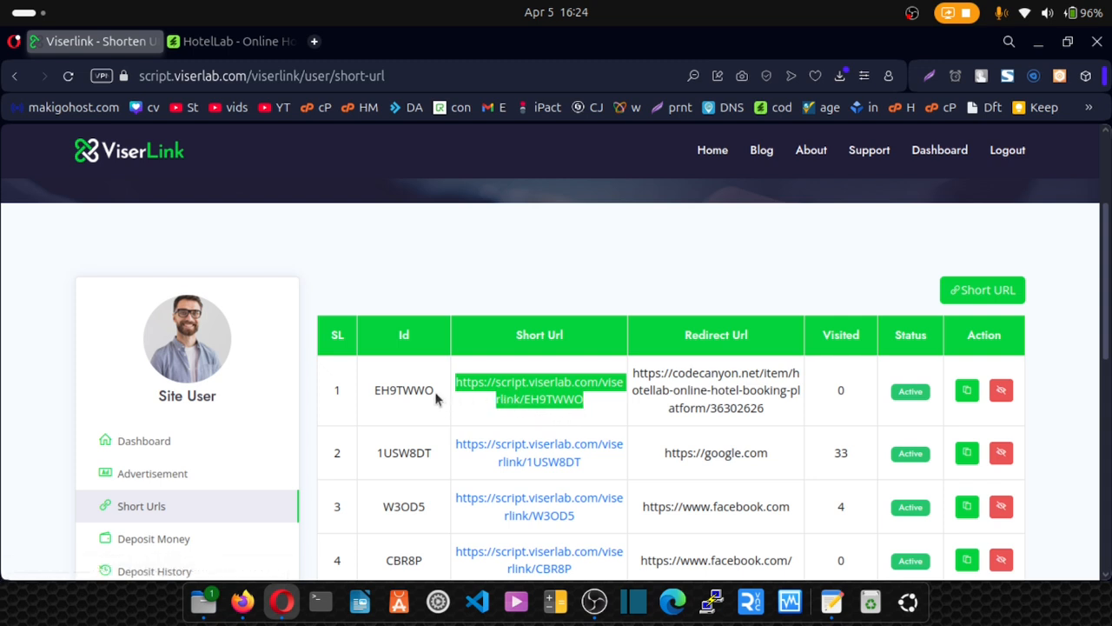
left_click_drag(434, 391, 370, 400)
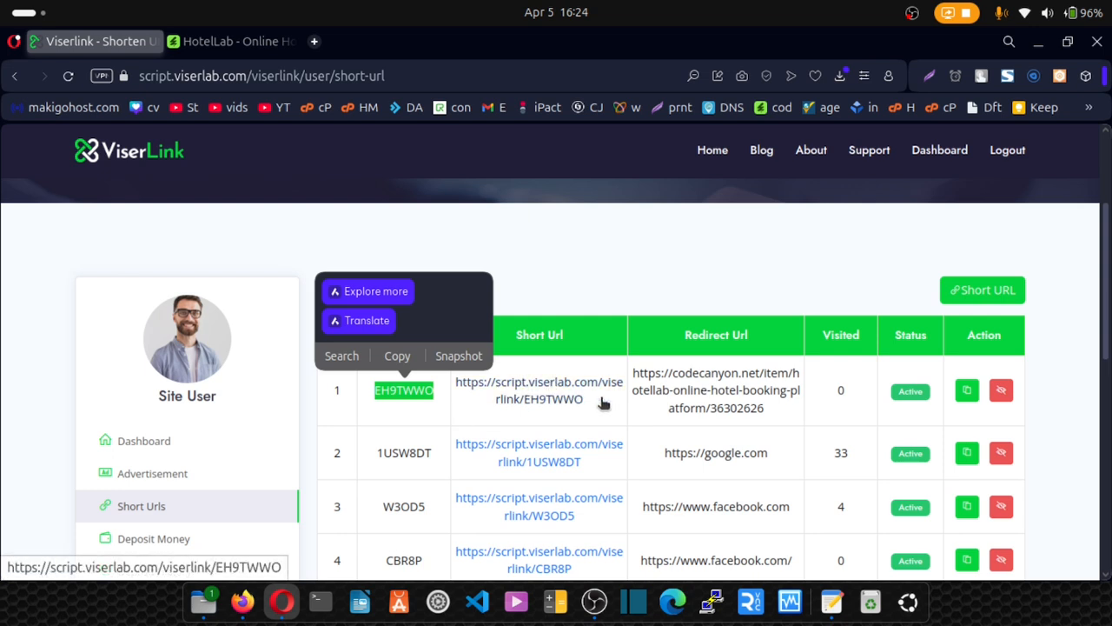
left_click_drag(583, 401, 456, 380)
left_click(449, 279)
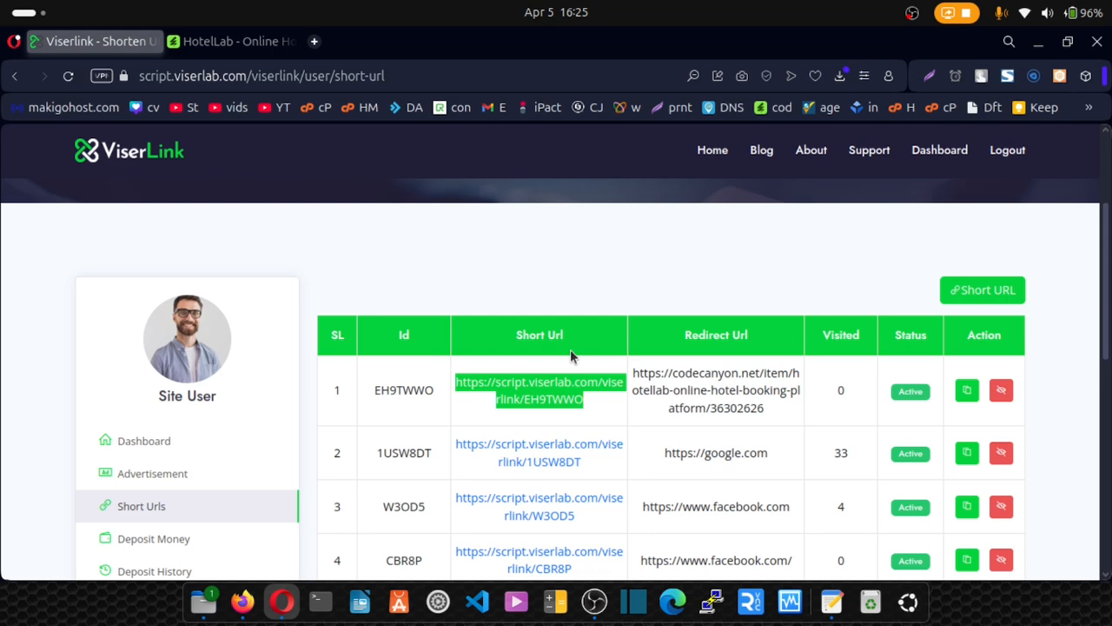
Open short link EH9TWWO in a new tab, skip the ad, and land on the HotelLab product page.
left_click(314, 41)
key("ctrl+v")
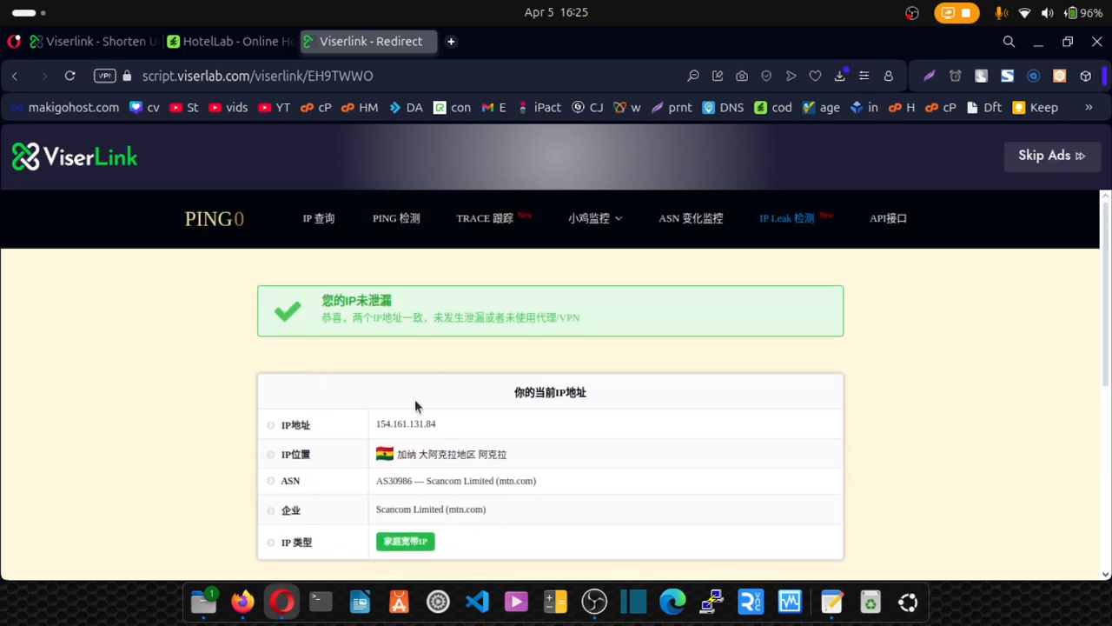
scroll(427, 361, "down", 5)
scroll(187, 374, "down", 5)
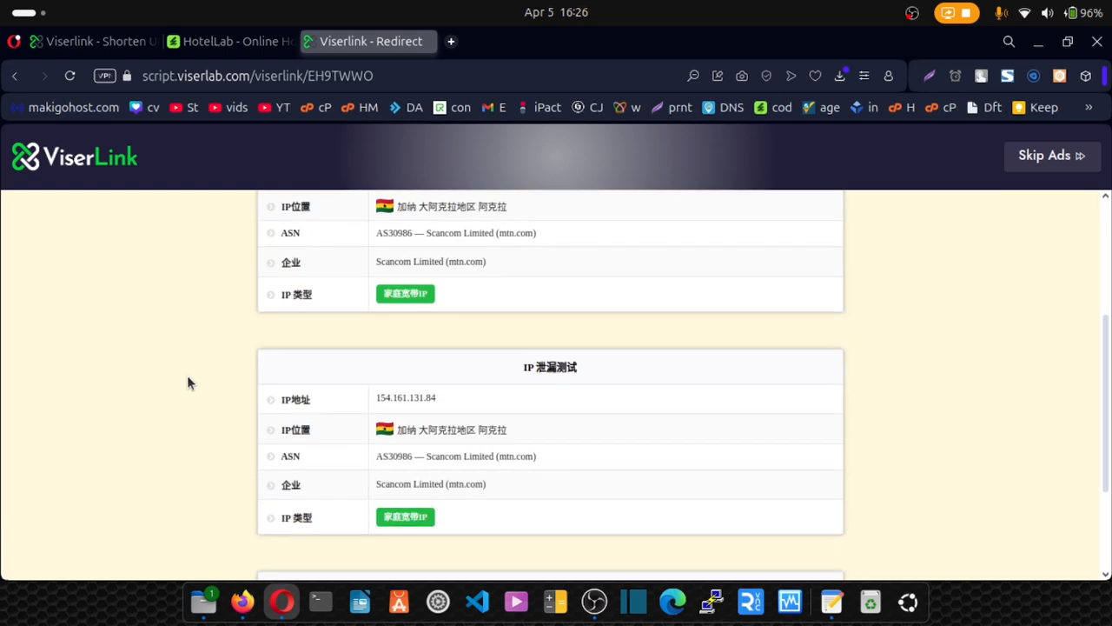
scroll(186, 378, "up", 5)
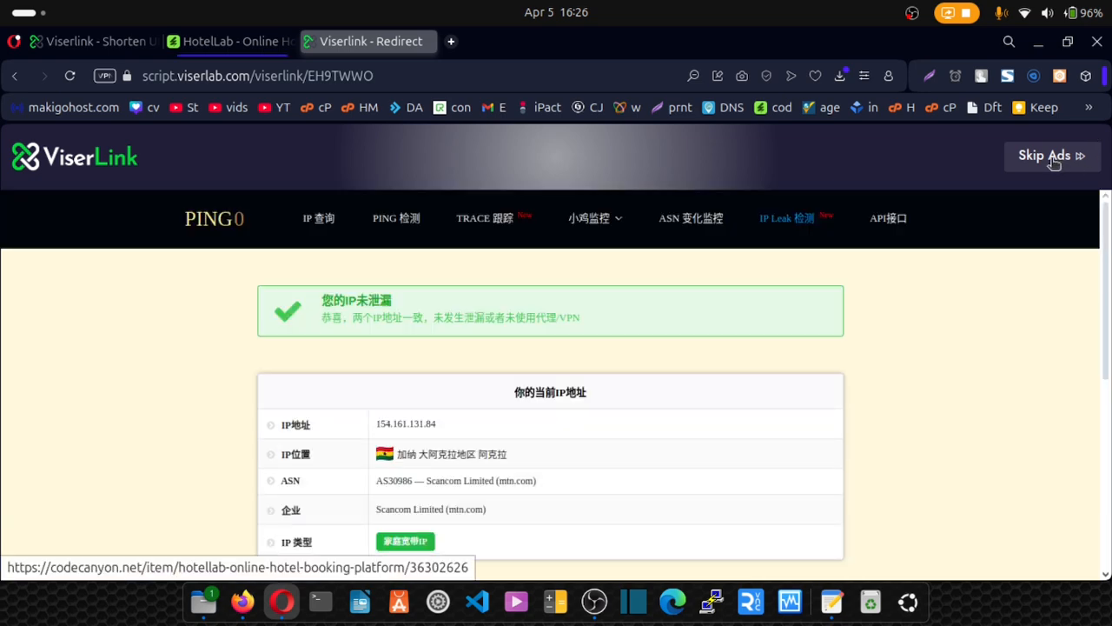
left_click(1053, 161)
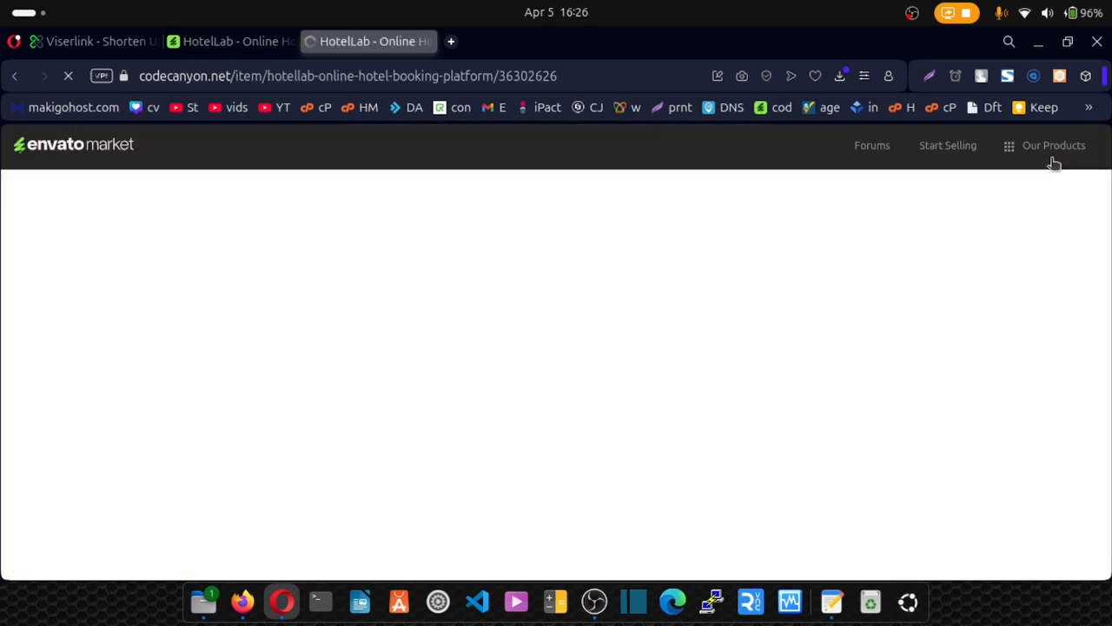
scroll(542, 293, "down", 5)
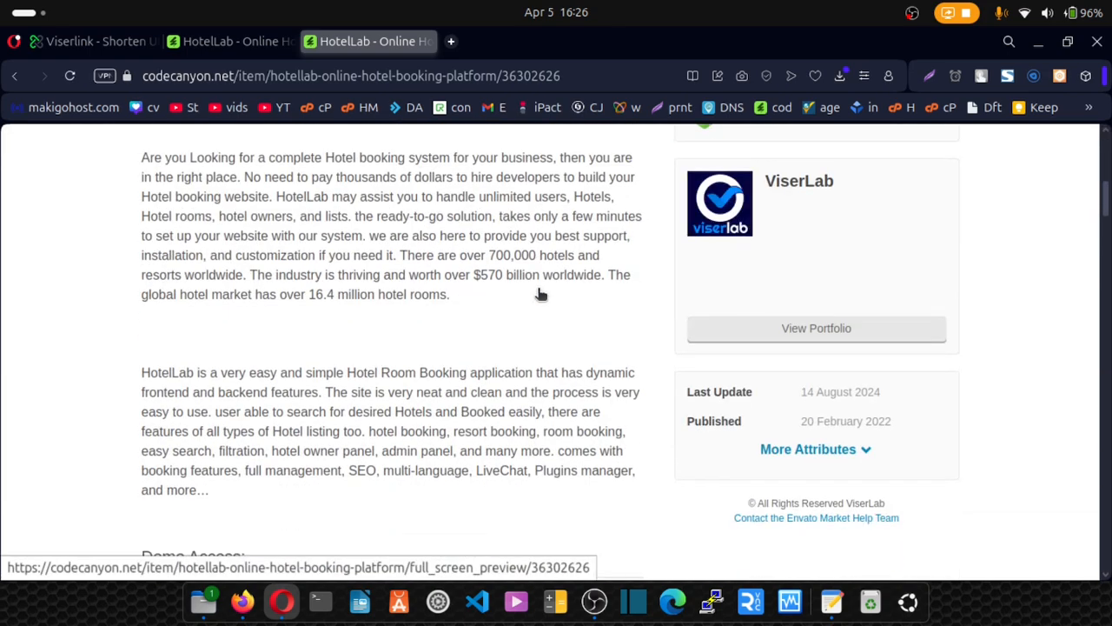
scroll(538, 289, "up", 5)
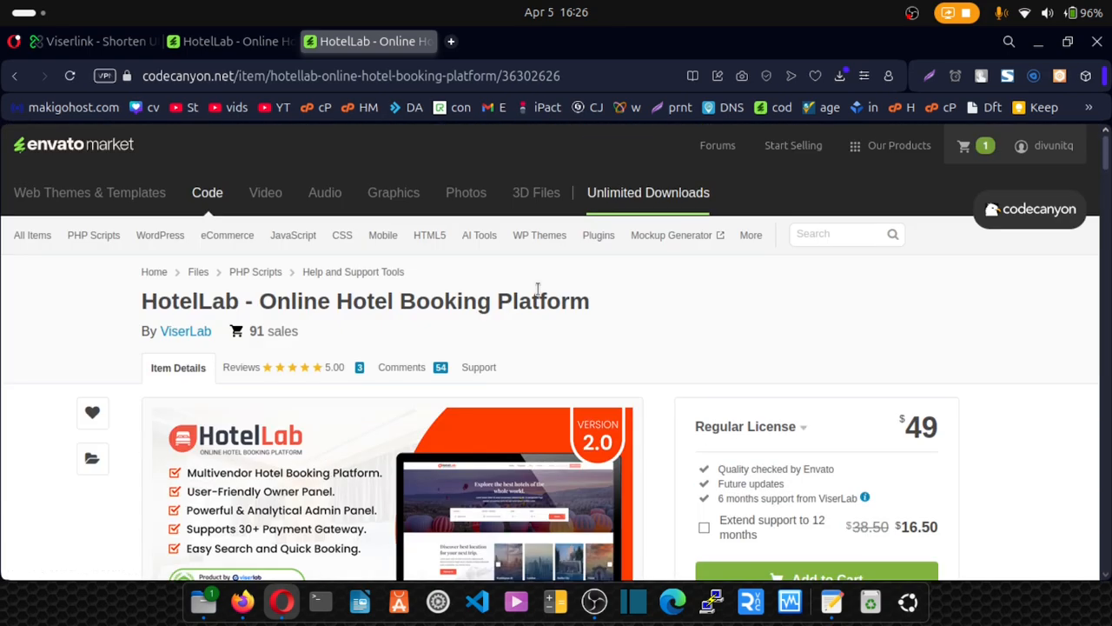
Back in ViserLink, open Deposit Money and expand the full payment gateway list.
key("ctrl+Tab")
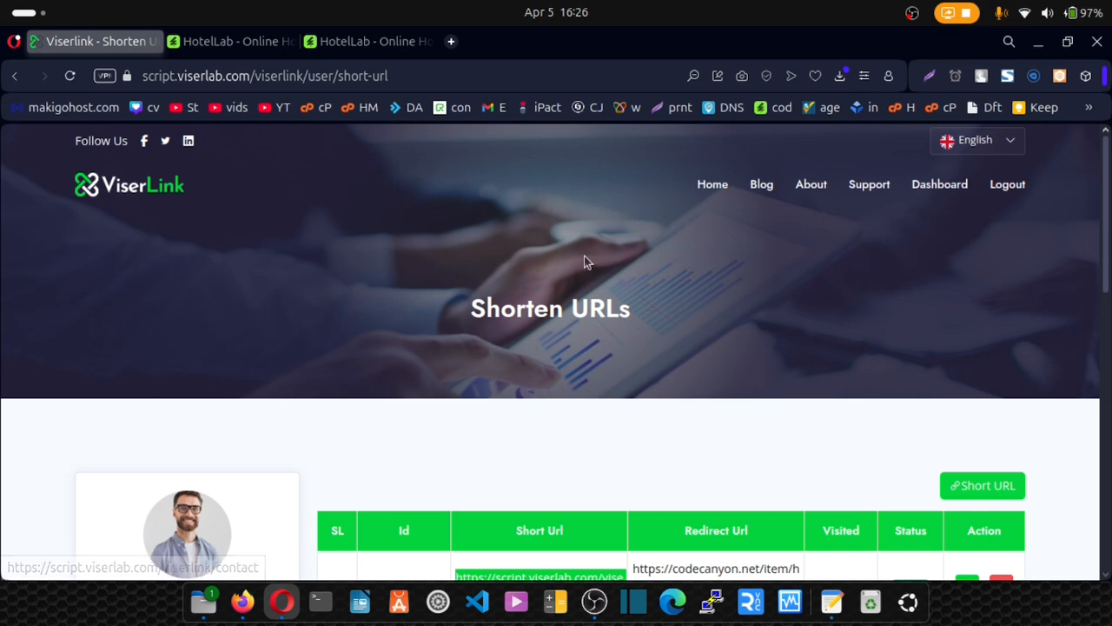
scroll(413, 297, "down", 1)
scroll(413, 299, "down", 4)
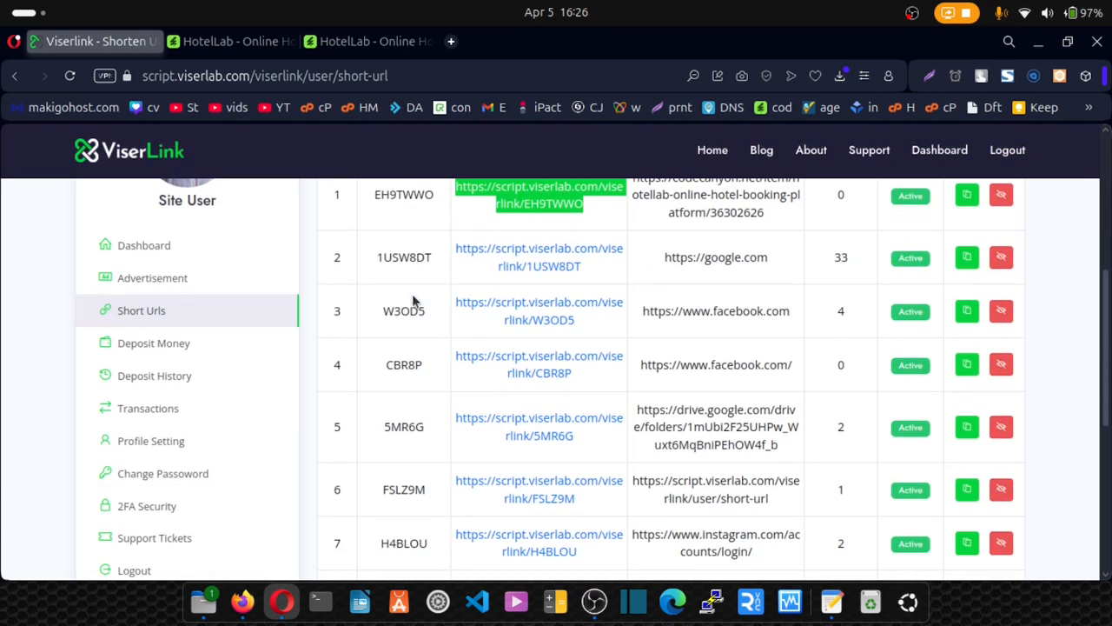
left_click(140, 348)
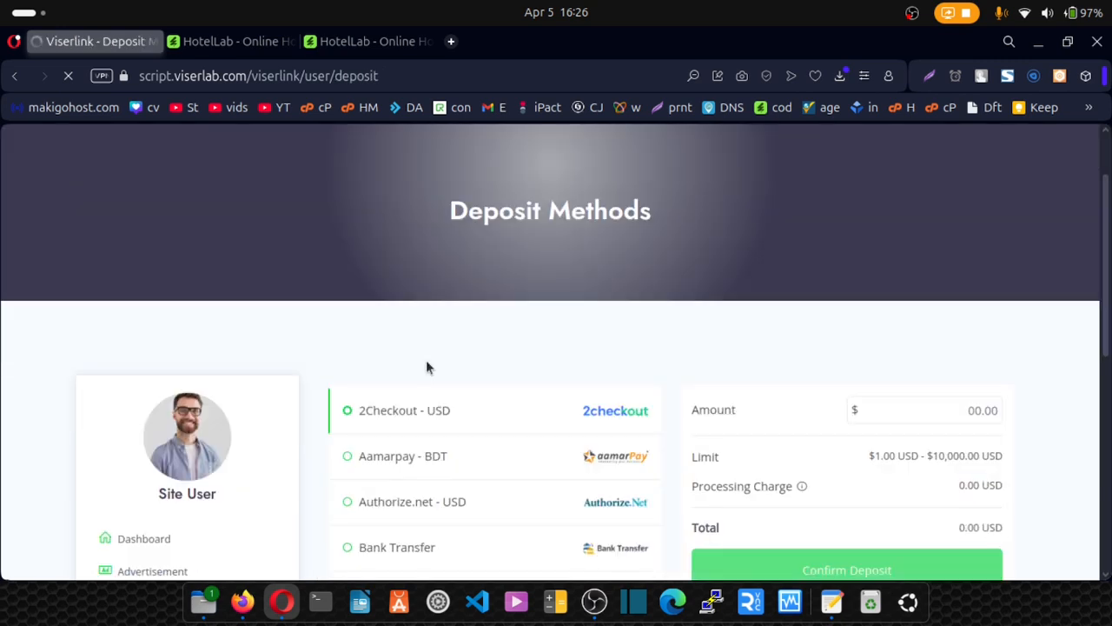
scroll(426, 367, "down", 3)
scroll(426, 367, "up", 2)
scroll(408, 339, "up", 1)
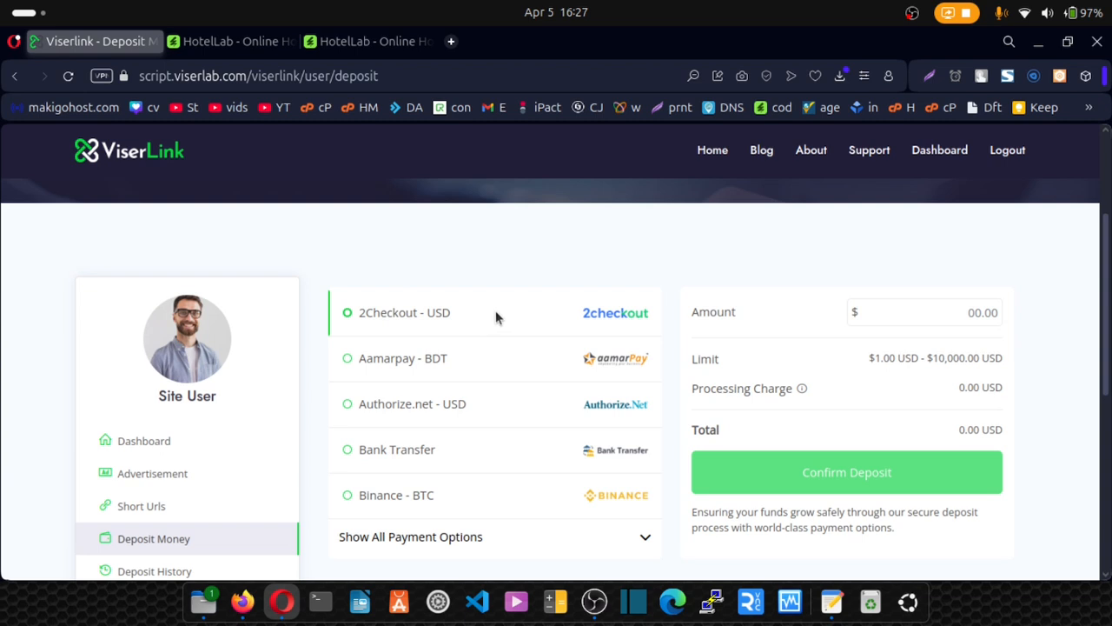
scroll(522, 460, "down", 3)
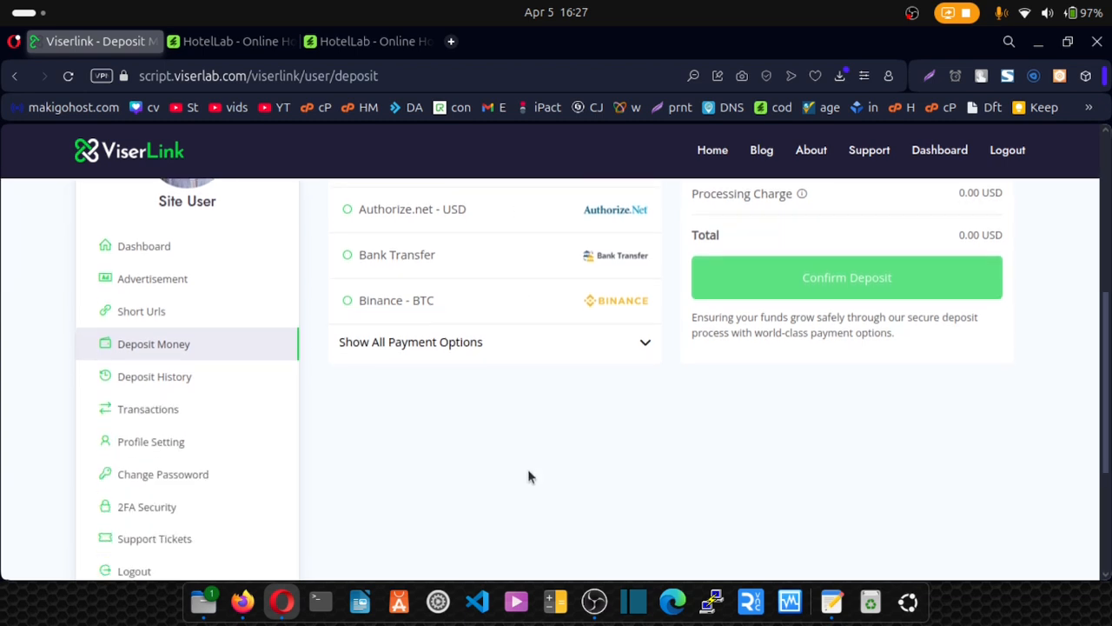
left_click(648, 342)
Scroll through the available deposit gateways, then open Deposit History.
scroll(508, 365, "up", 2)
scroll(509, 365, "down", 5)
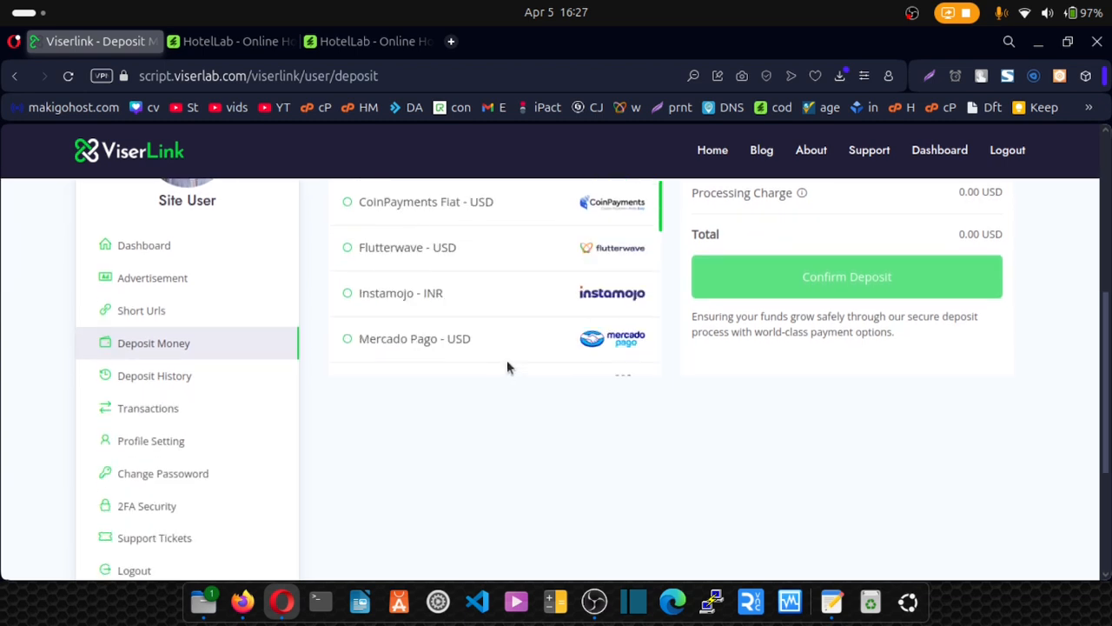
scroll(508, 366, "down", 10)
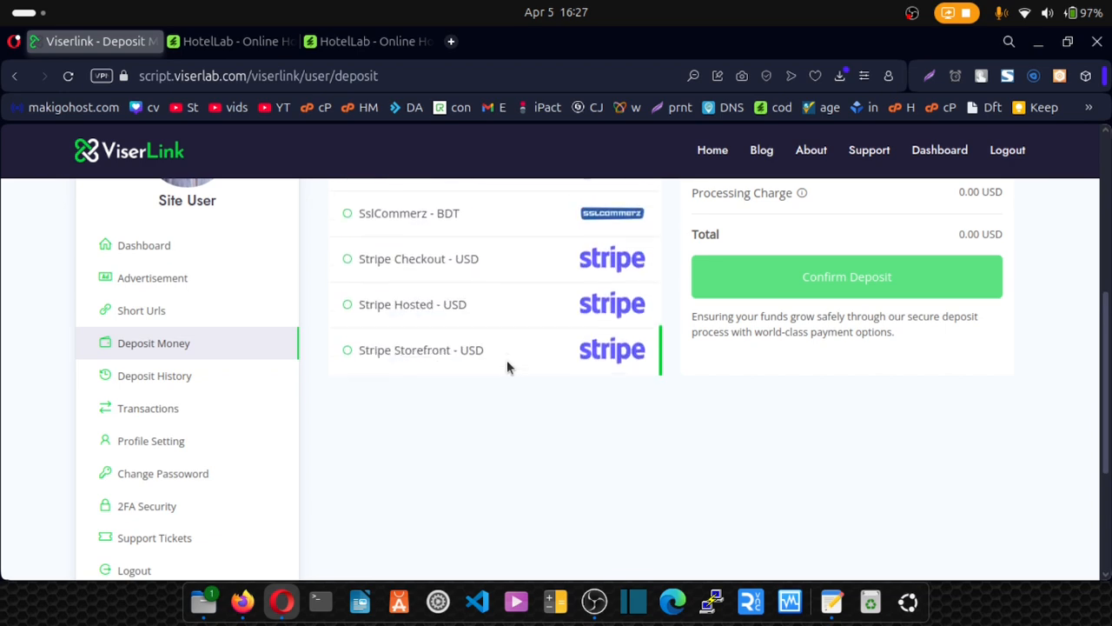
scroll(506, 360, "down", 4)
scroll(506, 359, "up", 8)
scroll(507, 360, "down", 2)
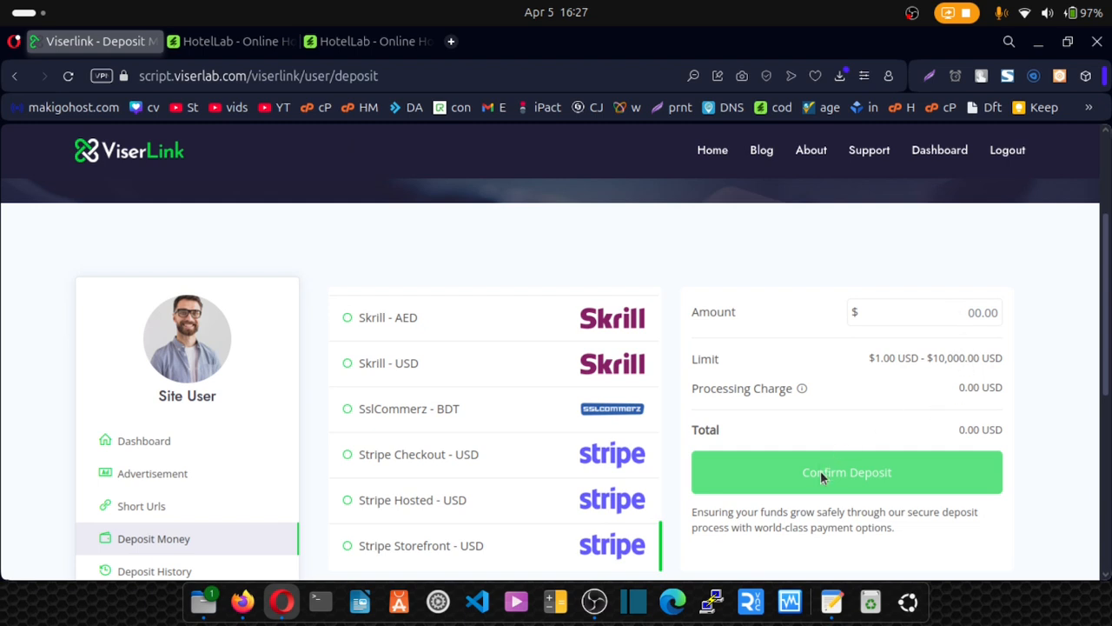
scroll(809, 437, "down", 3)
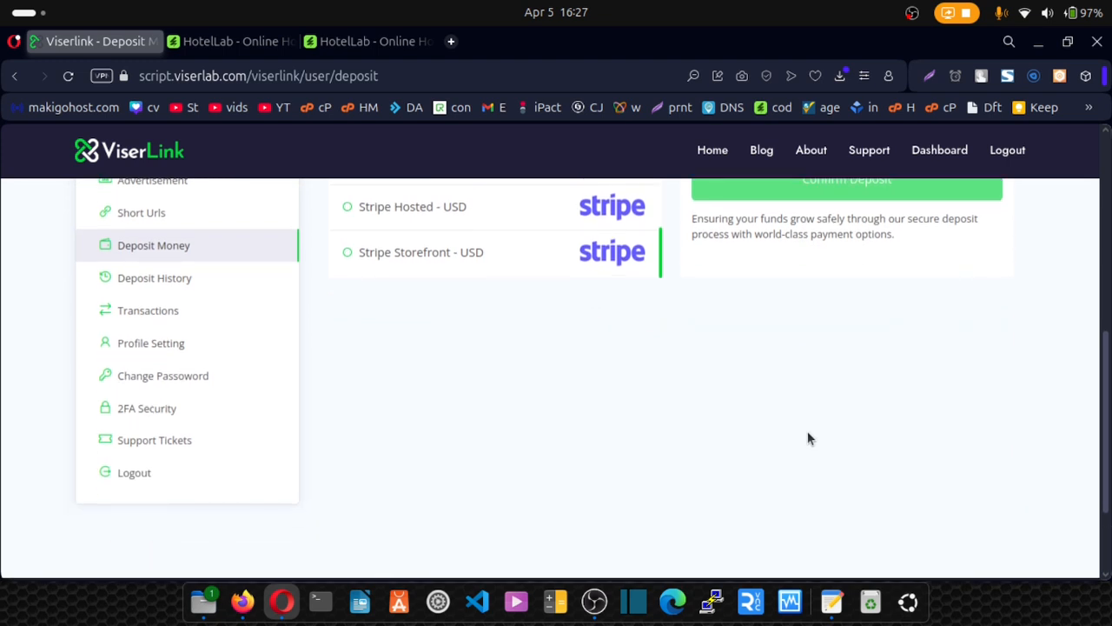
scroll(807, 438, "up", 2)
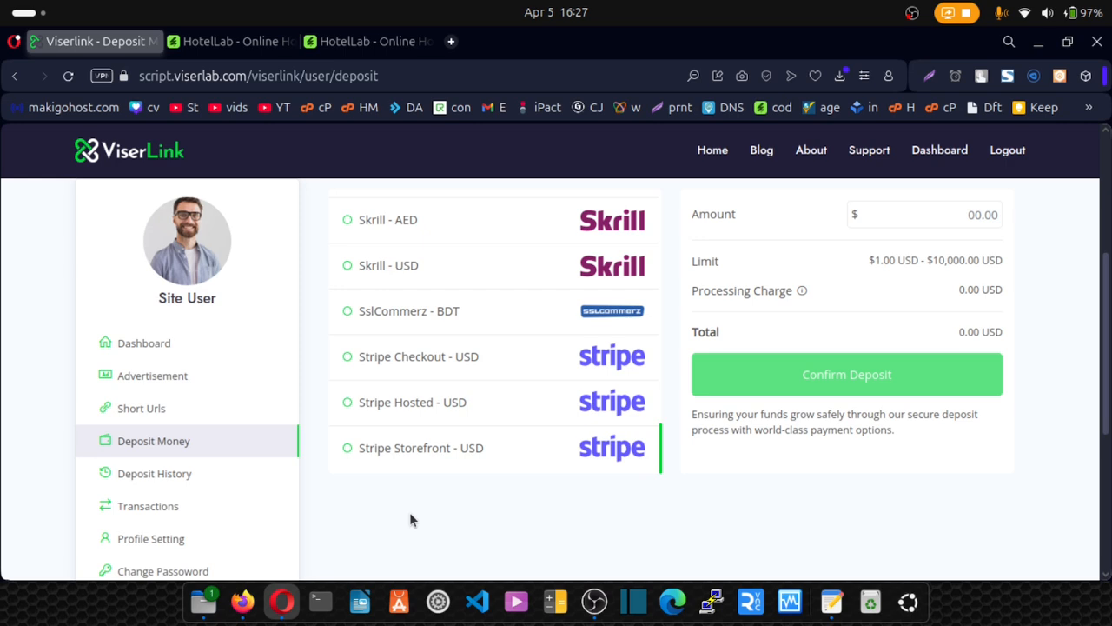
scroll(410, 515, "down", 2)
left_click(141, 381)
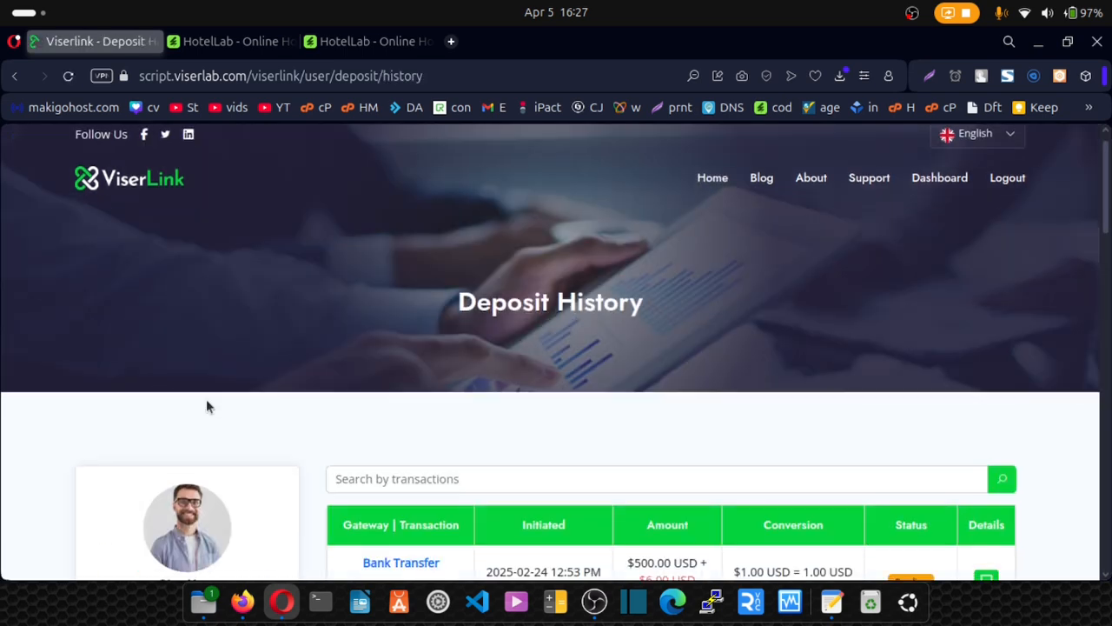
Scroll through the Deposit History table, then log out of the ViserLink user account.
scroll(209, 405, "down", 4)
scroll(394, 341, "down", 6)
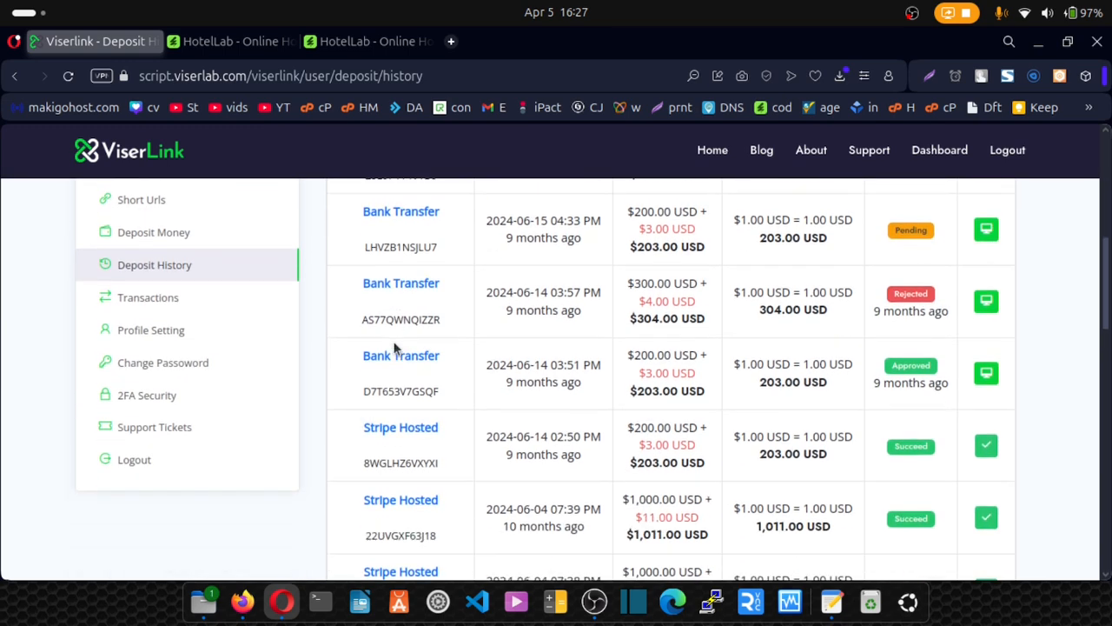
scroll(394, 347, "up", 6)
scroll(394, 347, "down", 10)
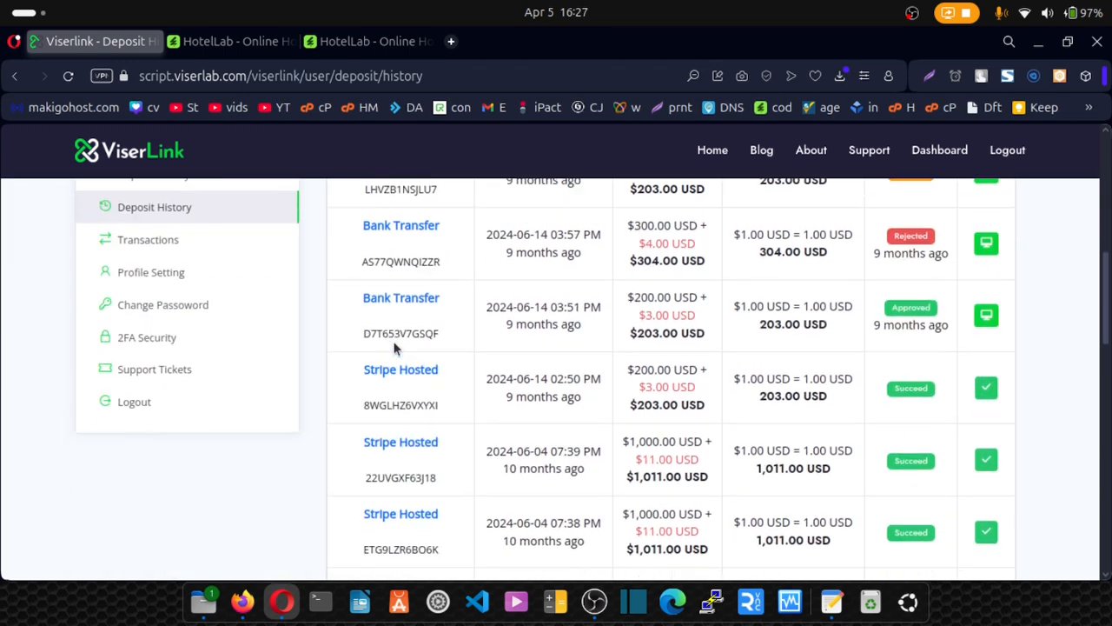
scroll(392, 348, "up", 4)
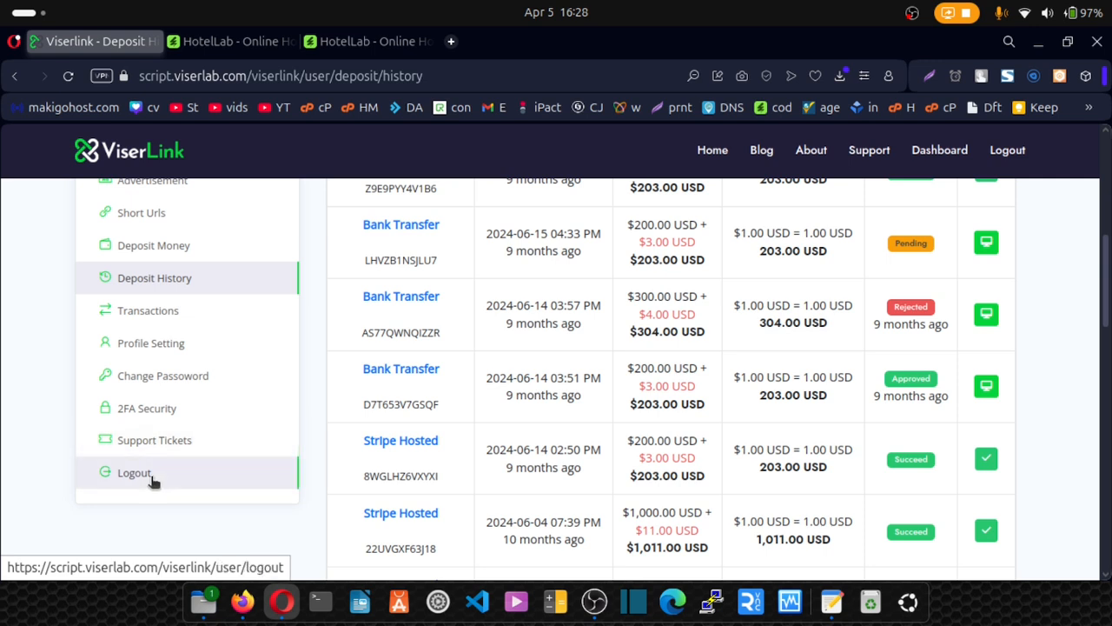
scroll(338, 417, "up", 10)
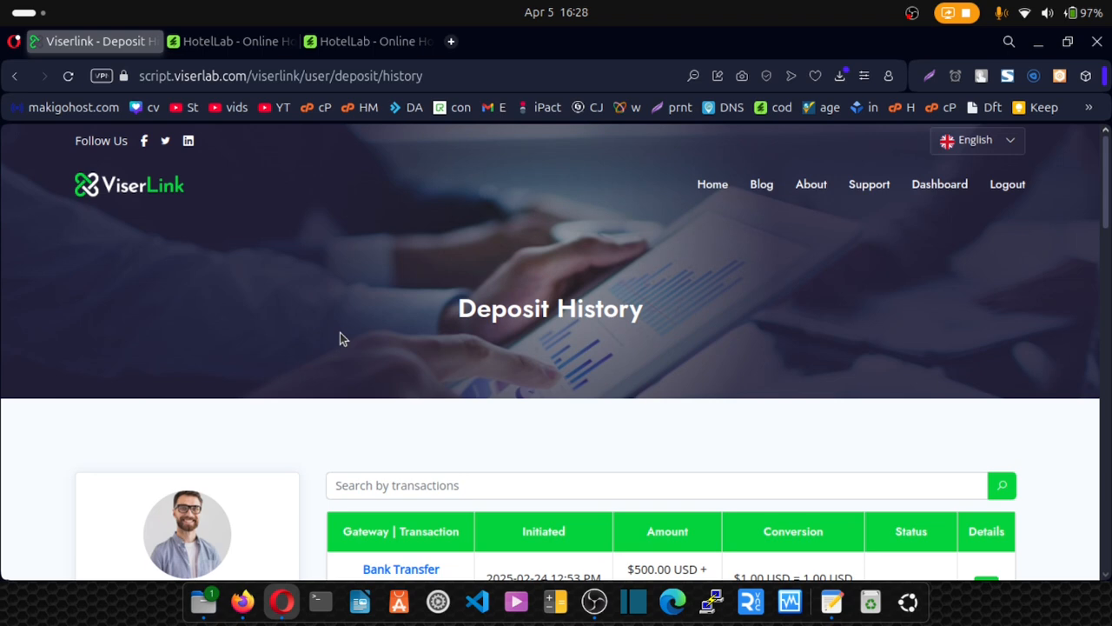
scroll(315, 395, "down", 10)
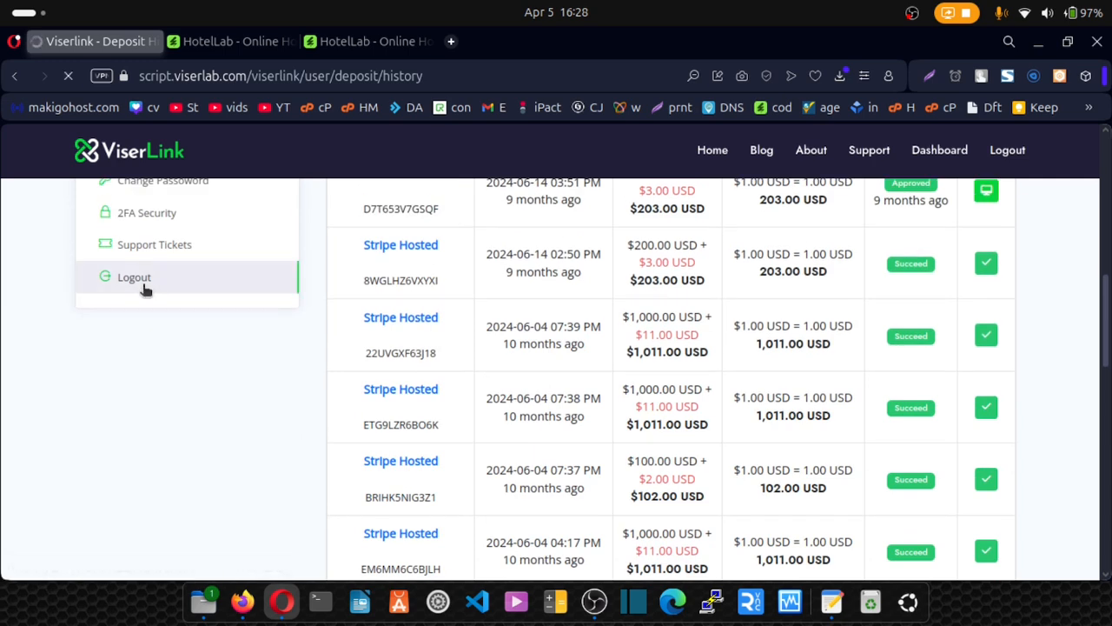
left_click(144, 287)
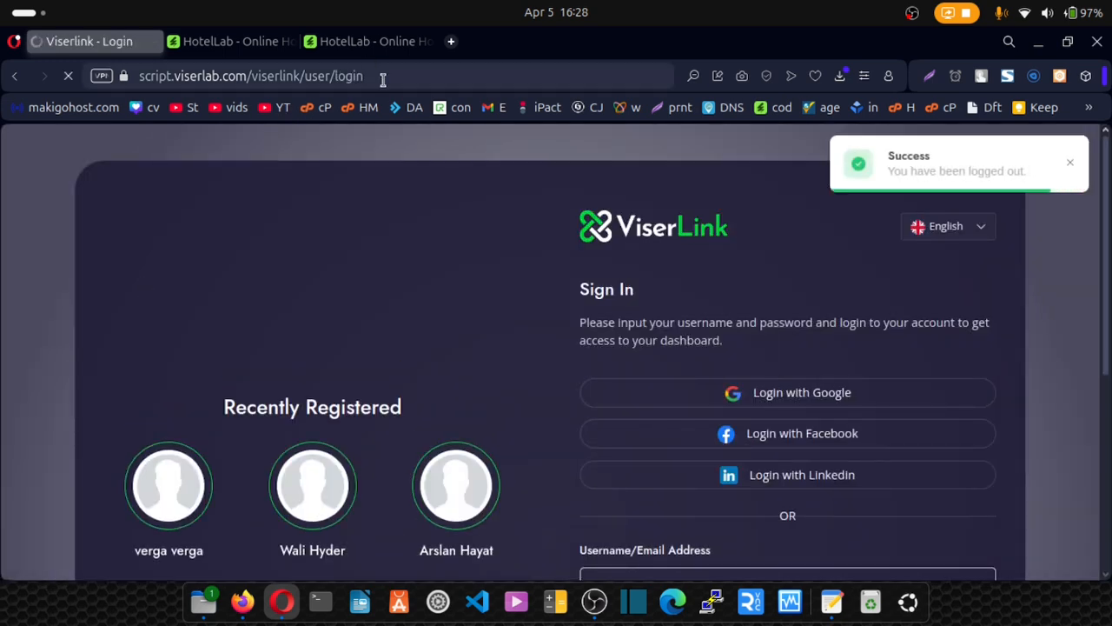
Change the address to /viserlink/admin to load the admin login page.
left_click(386, 77)
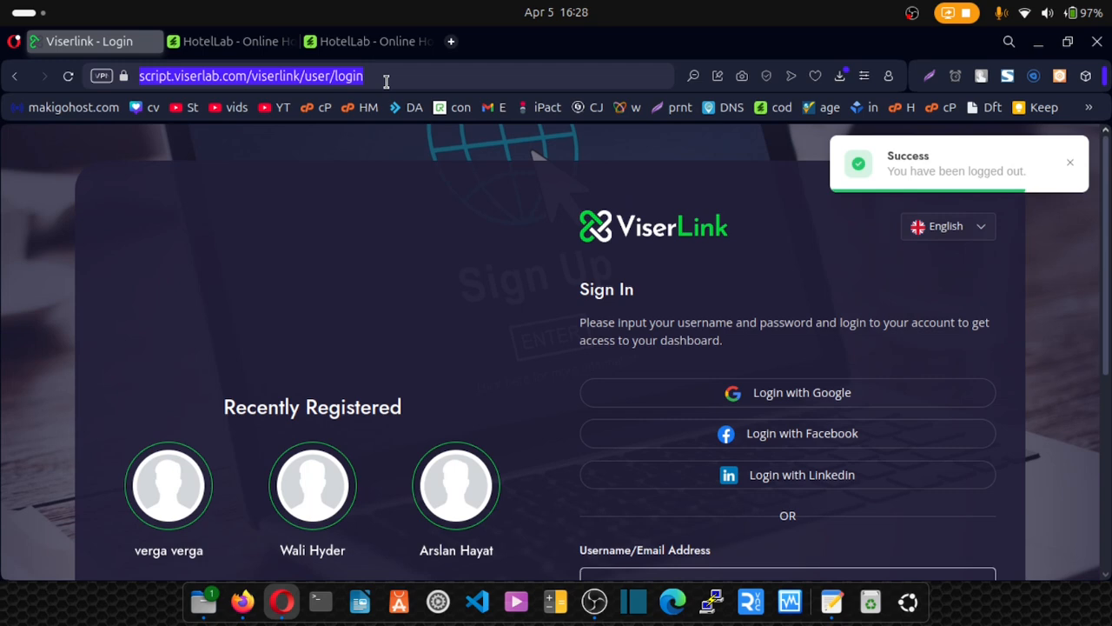
left_click_drag(387, 77, 304, 77)
type("a")
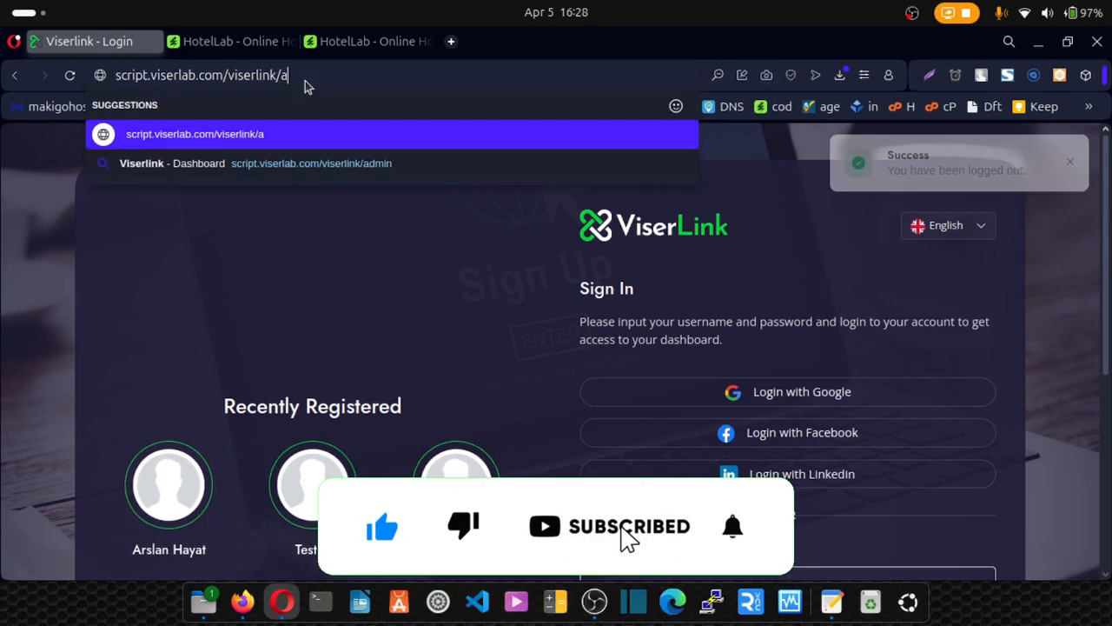
type("dmin")
key("Return")
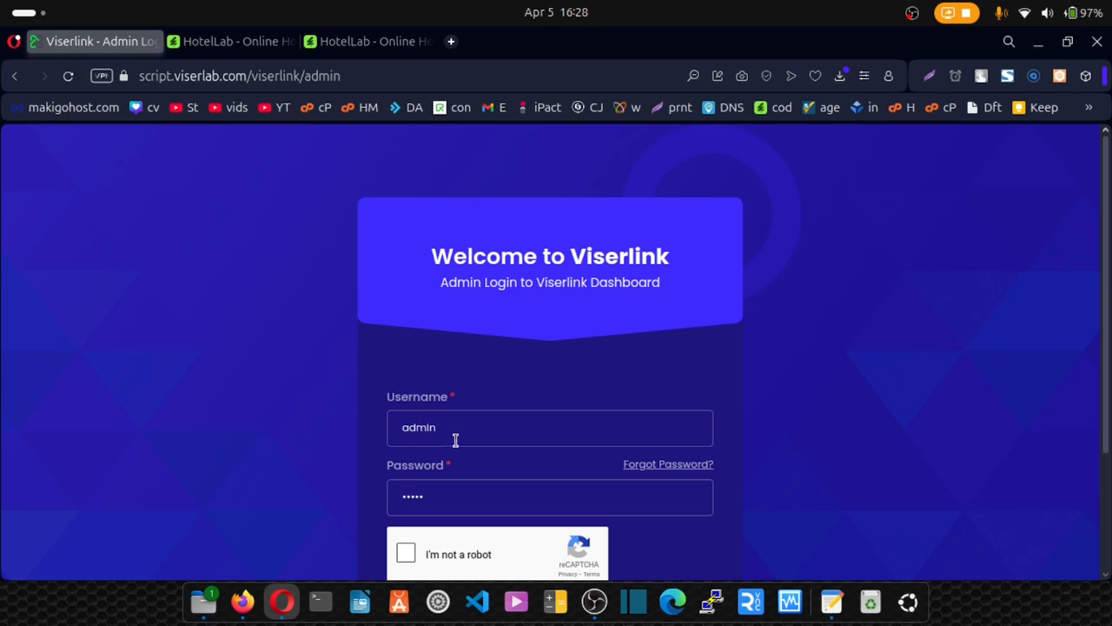
Pass the reCAPTCHA, submit the admin login, and close both HotelLab tabs.
scroll(421, 498, "down", 2)
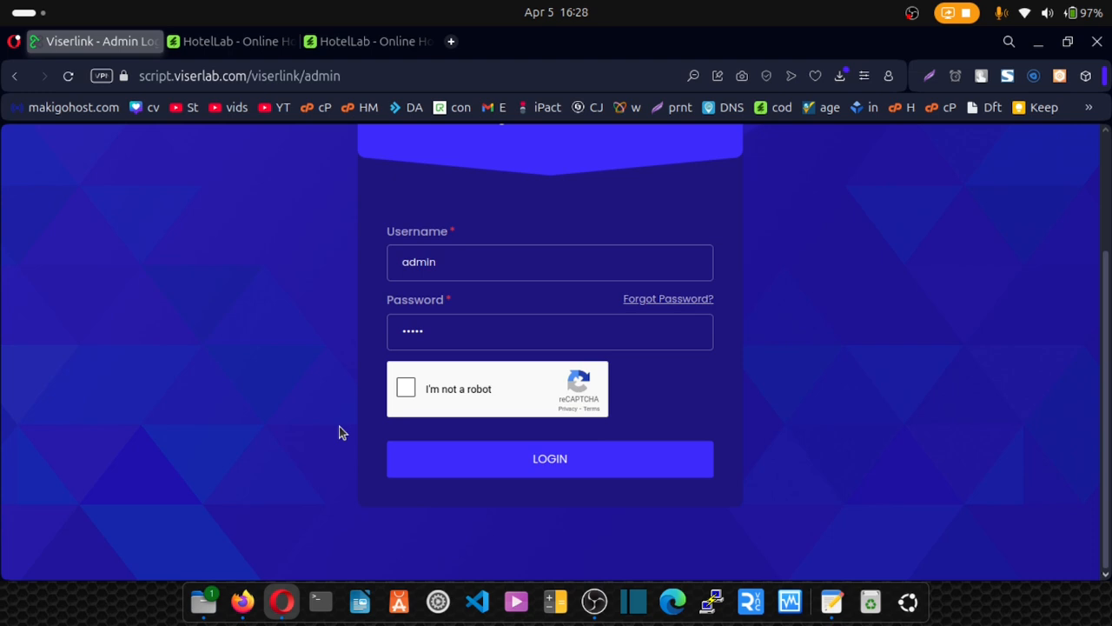
left_click(402, 390)
left_click(480, 472)
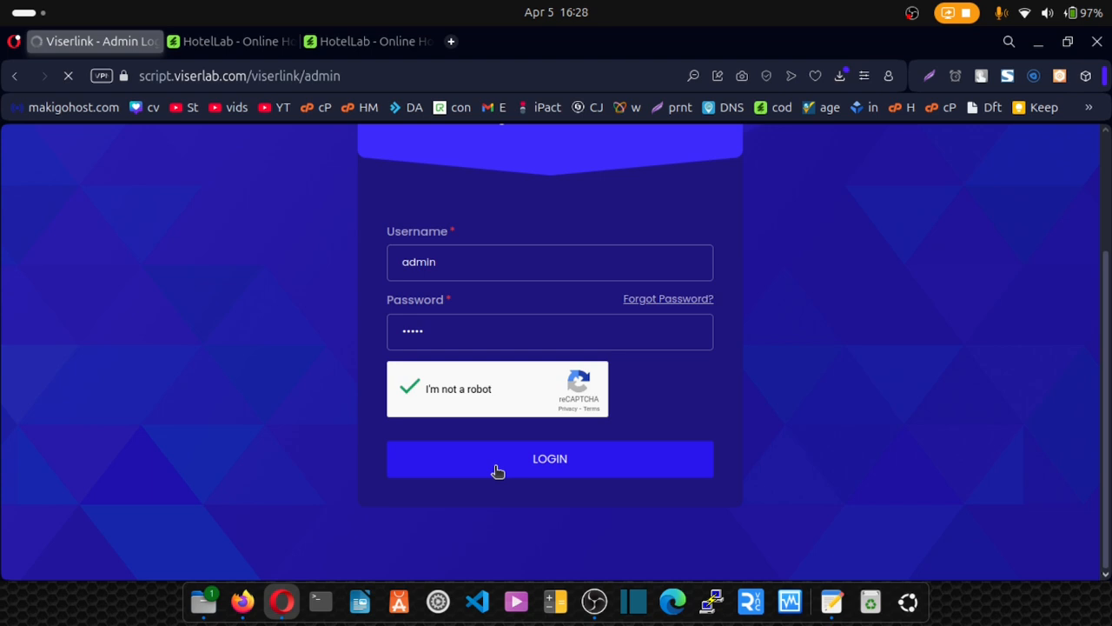
left_click(289, 42)
left_click(289, 41)
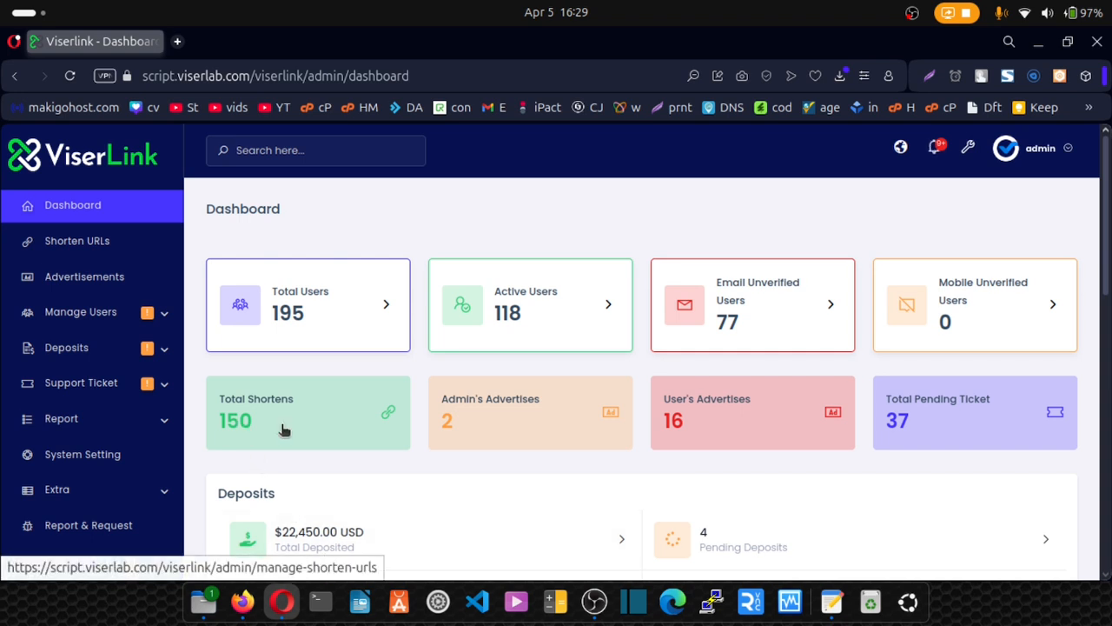
Scroll through the dashboard's user, deposit and login-by-browser/OS/country charts, then open Shorten URLs.
scroll(290, 434, "down", 1)
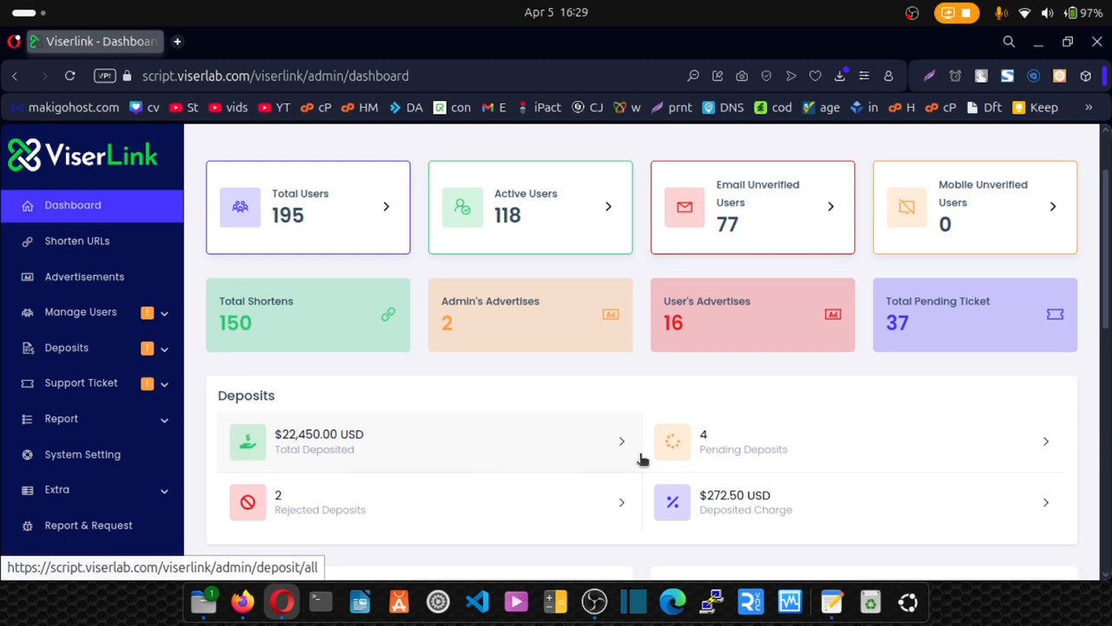
scroll(661, 452, "down", 1)
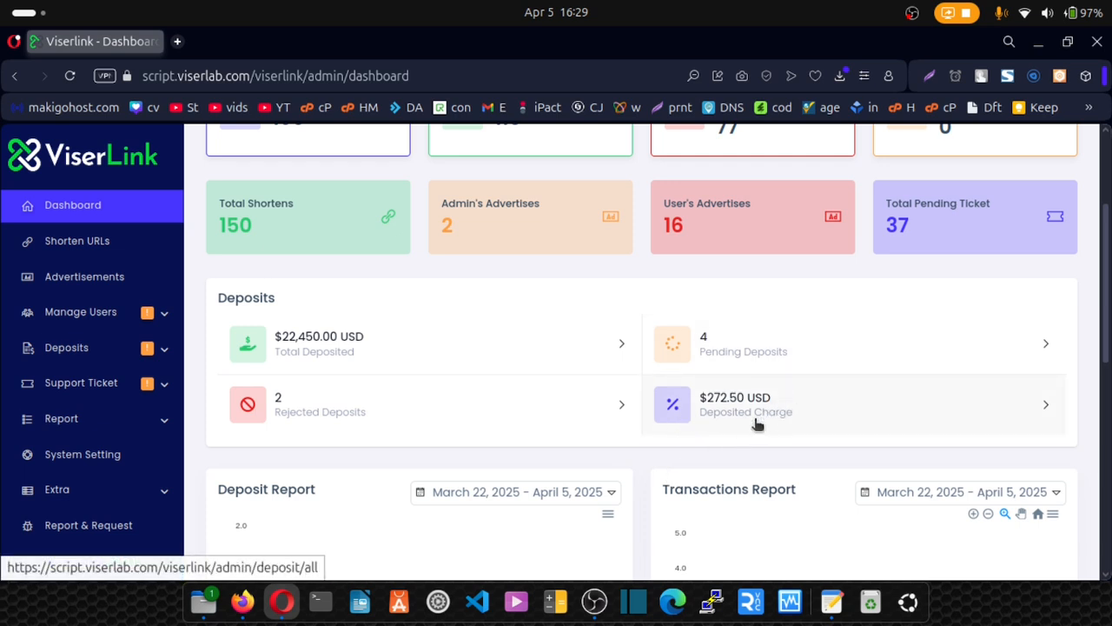
scroll(340, 427, "down", 2)
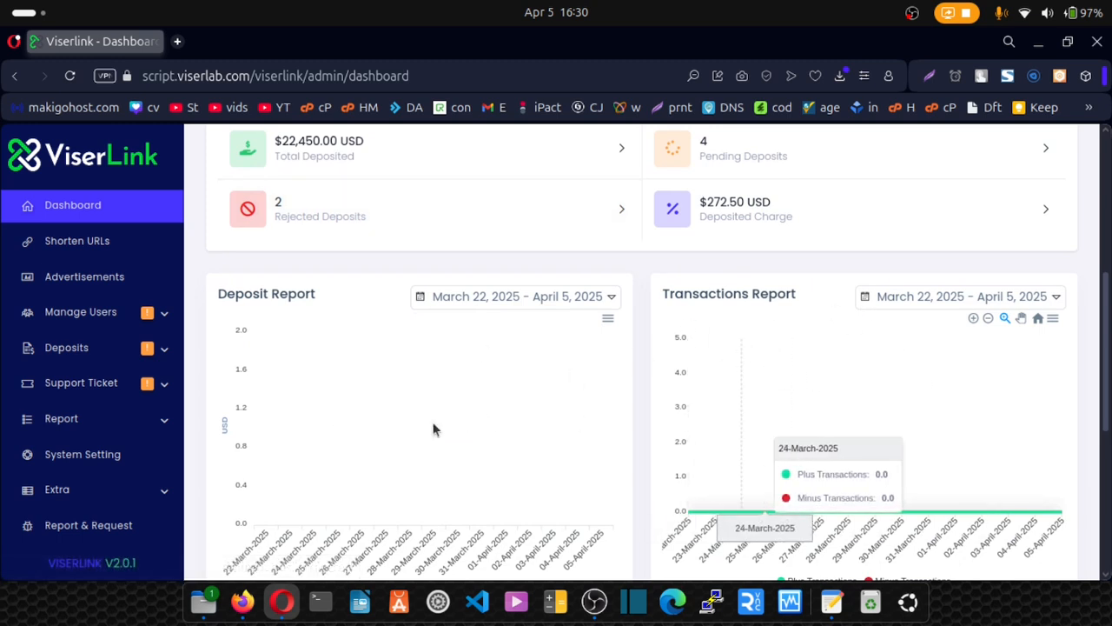
scroll(322, 420, "down", 4)
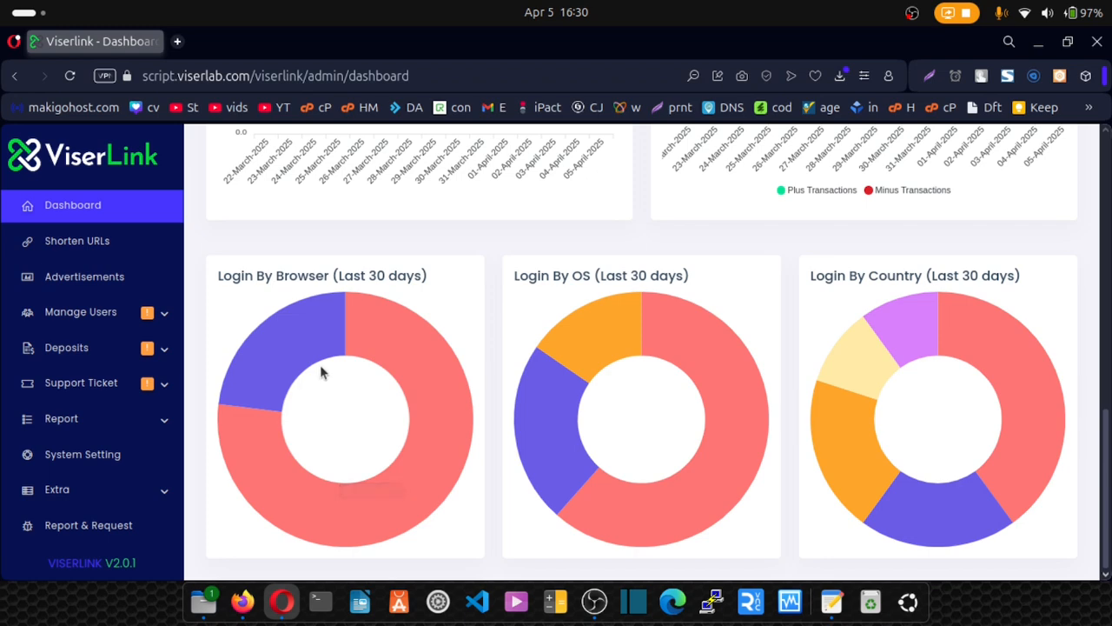
left_click(82, 249)
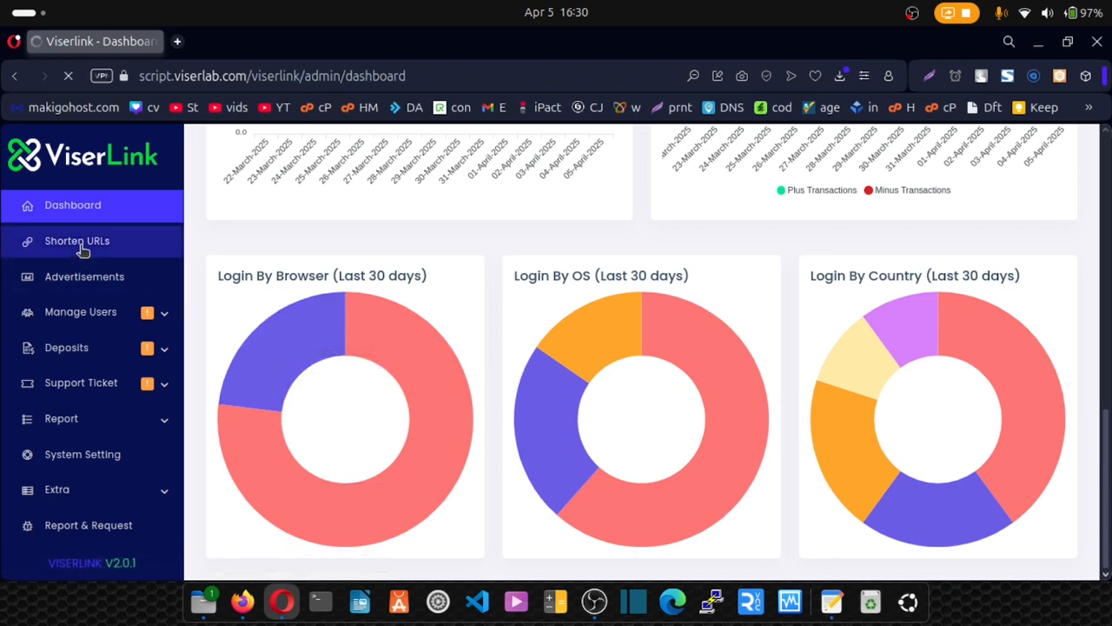
Scroll through the shortened URLs table, then go to the Advertisements page.
scroll(479, 272, "down", 5)
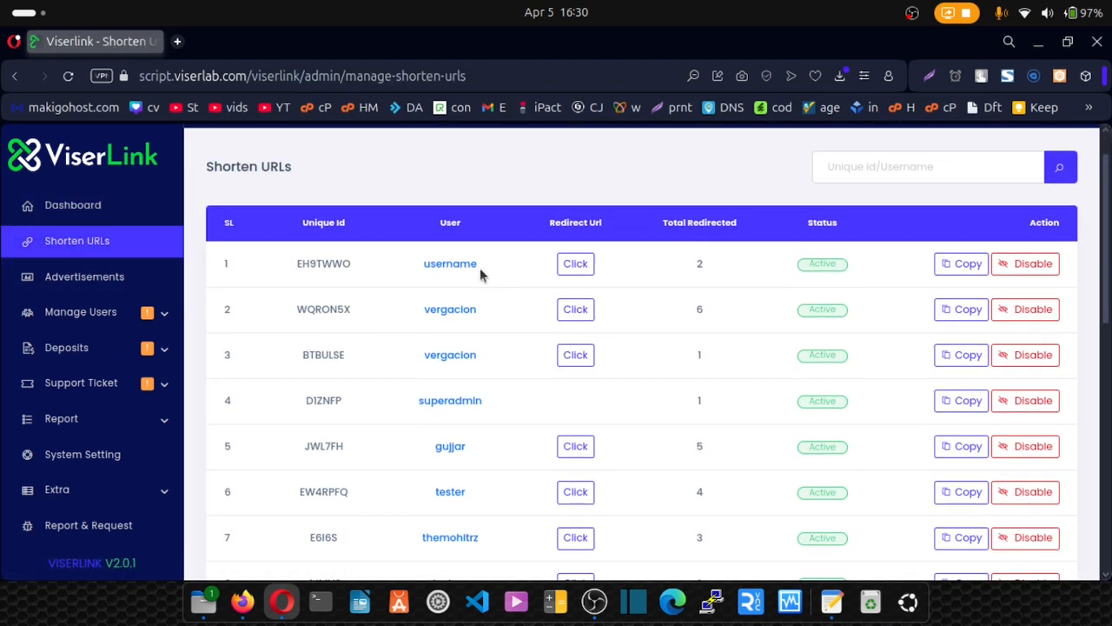
scroll(480, 268, "down", 4)
scroll(480, 267, "up", 9)
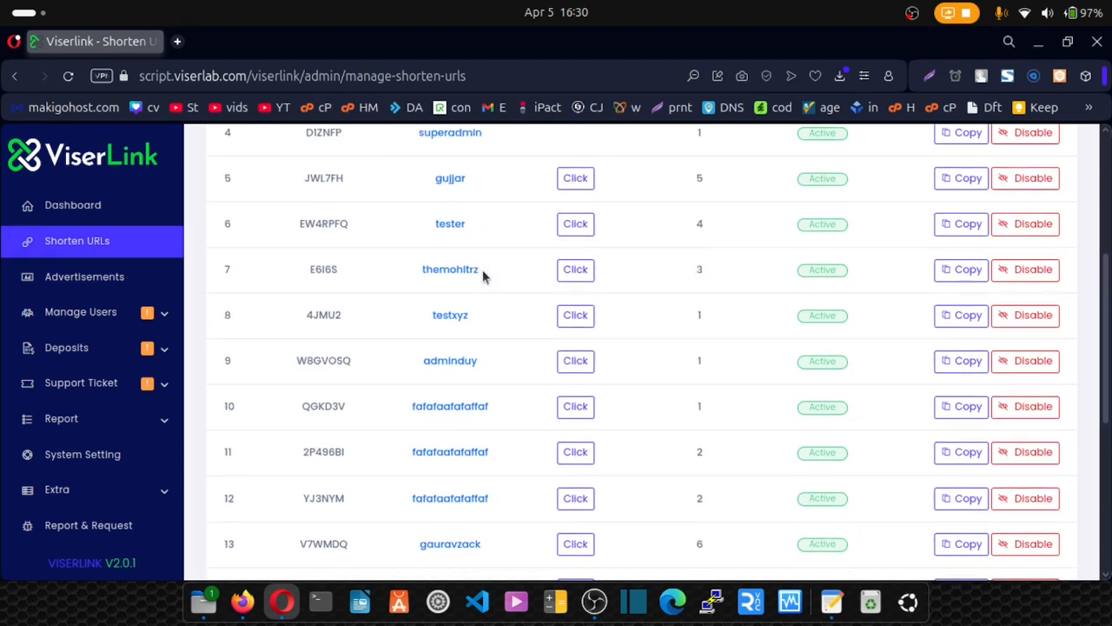
scroll(485, 276, "down", 3)
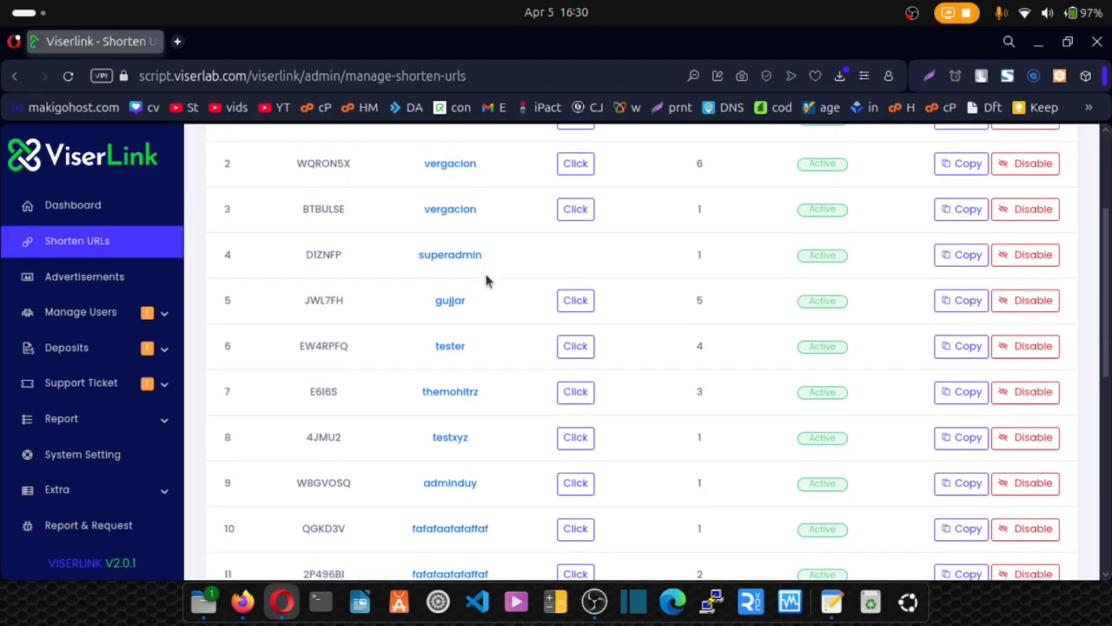
left_click(78, 280)
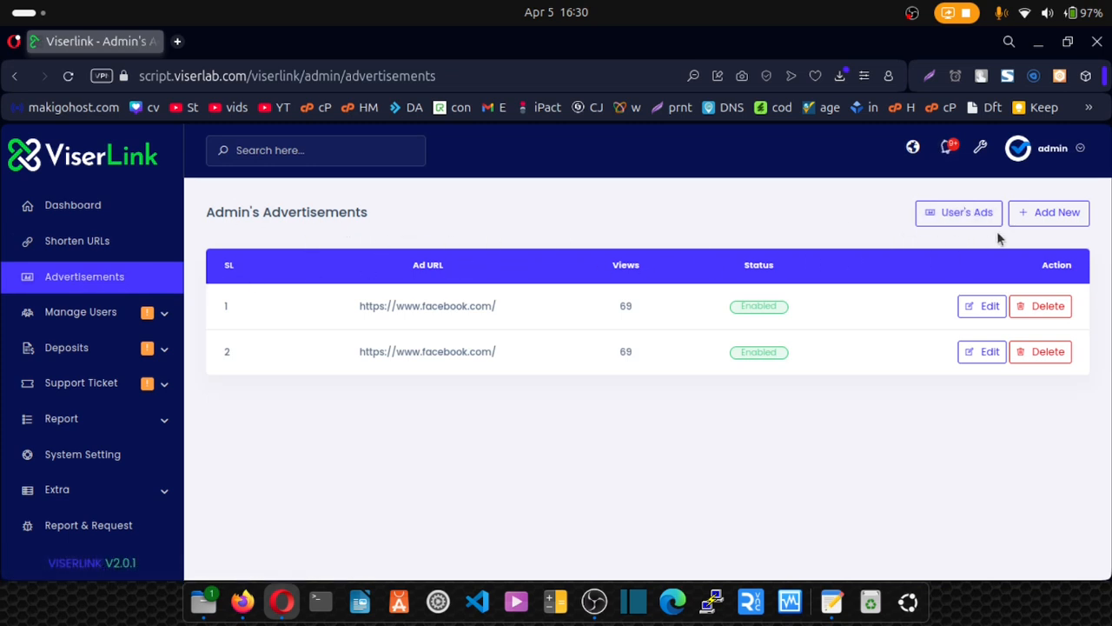
left_click(1048, 221)
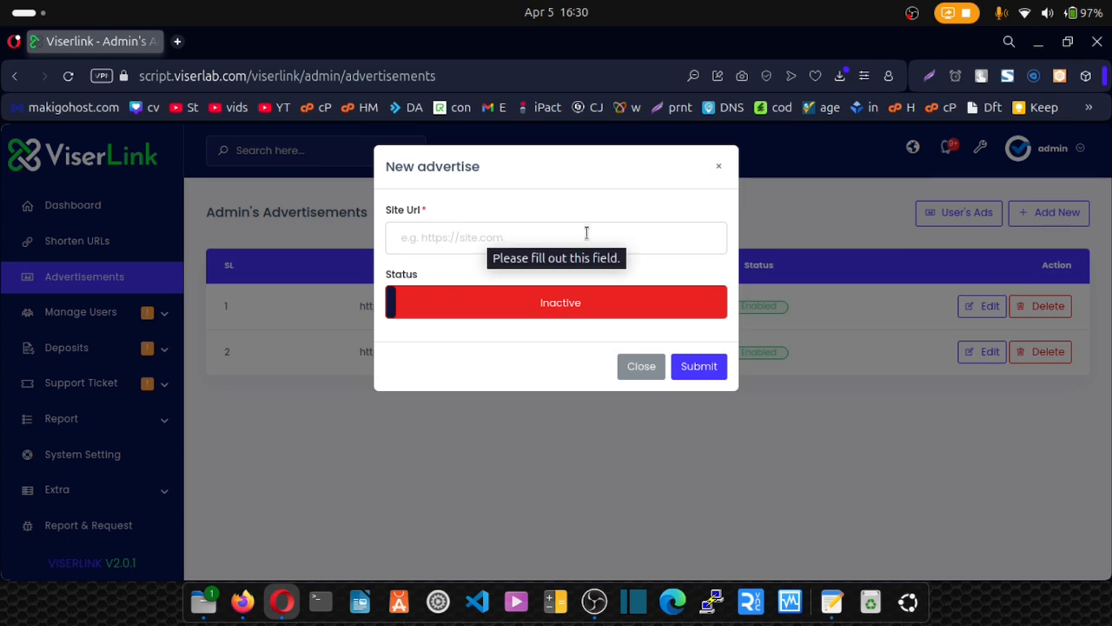
left_click(513, 310)
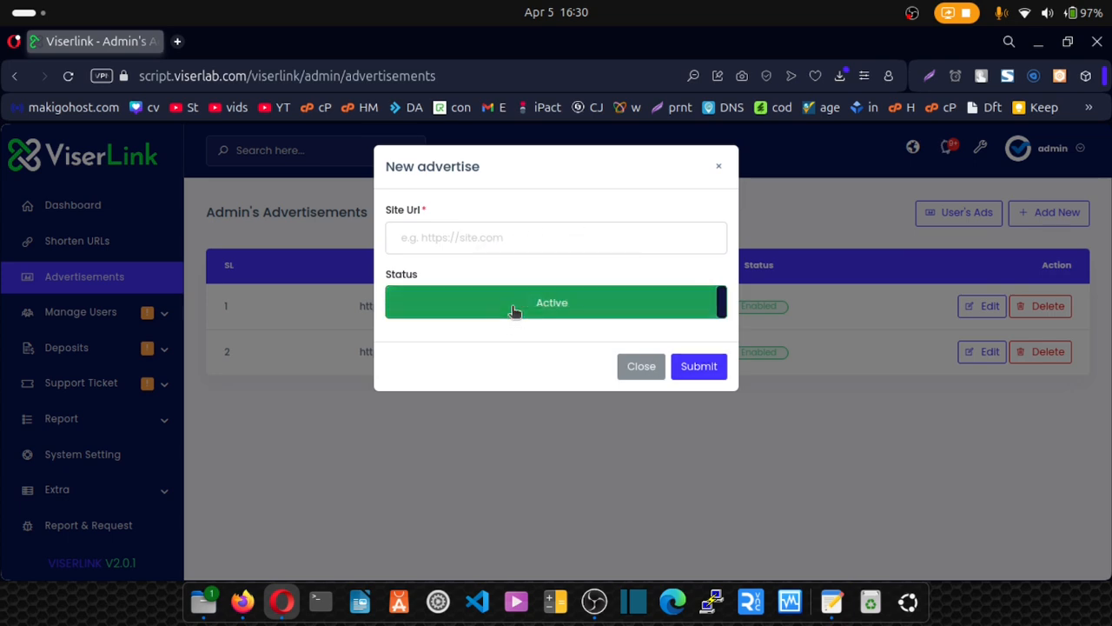
left_click(652, 460)
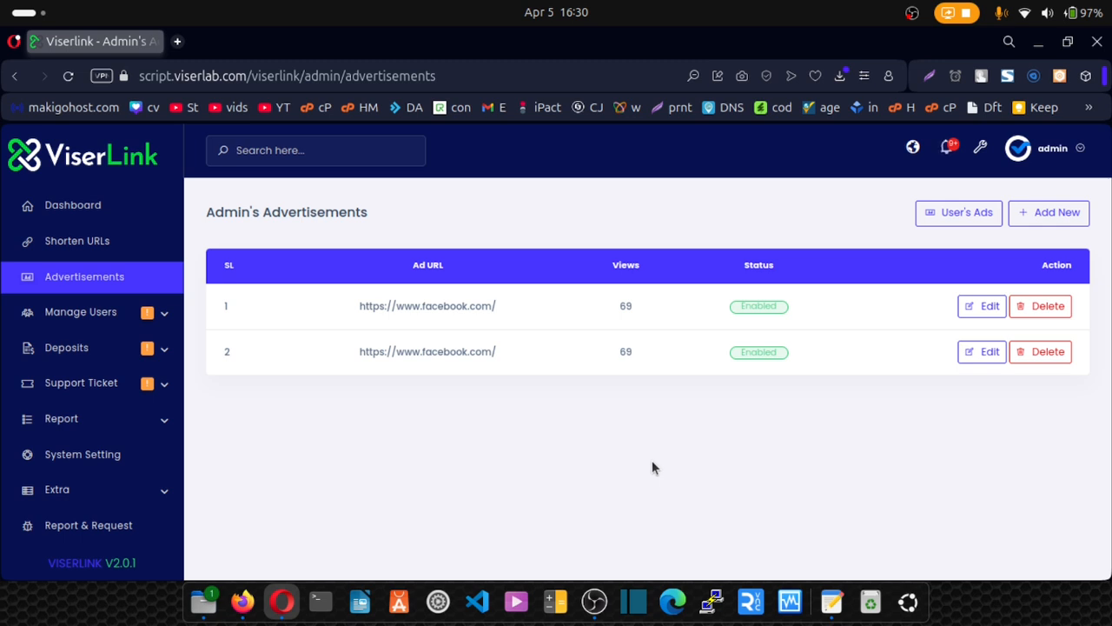
Browse the 16 user-submitted ads in User's Ads, then expand the Manage Users menu.
left_click(956, 222)
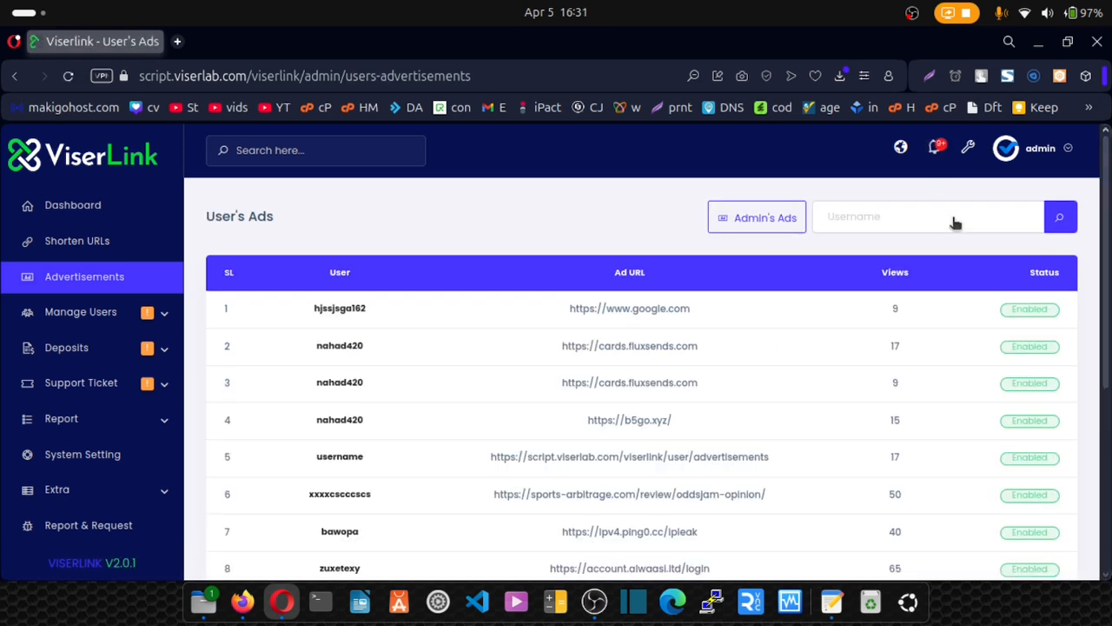
scroll(477, 300, "down", 3)
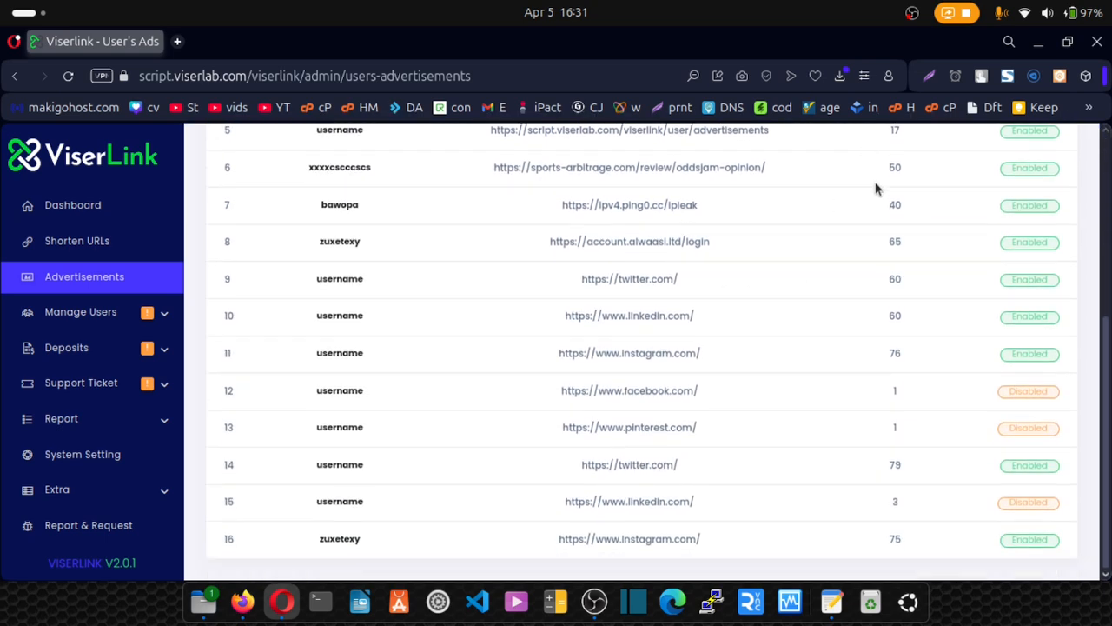
scroll(874, 187, "up", 4)
scroll(909, 272, "down", 4)
scroll(900, 427, "up", 4)
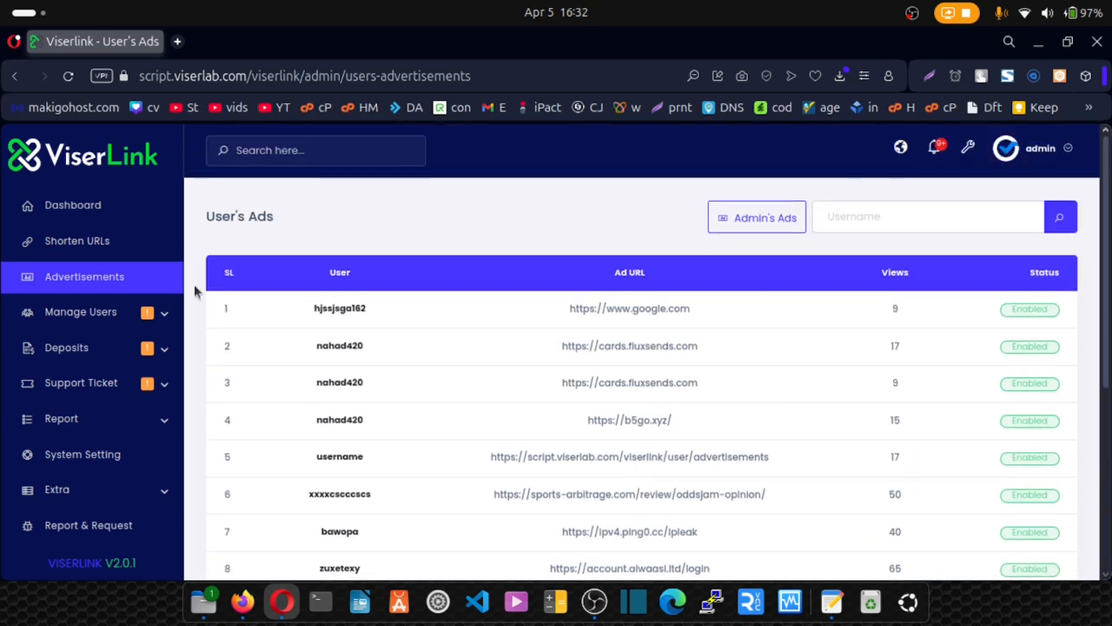
left_click(170, 313)
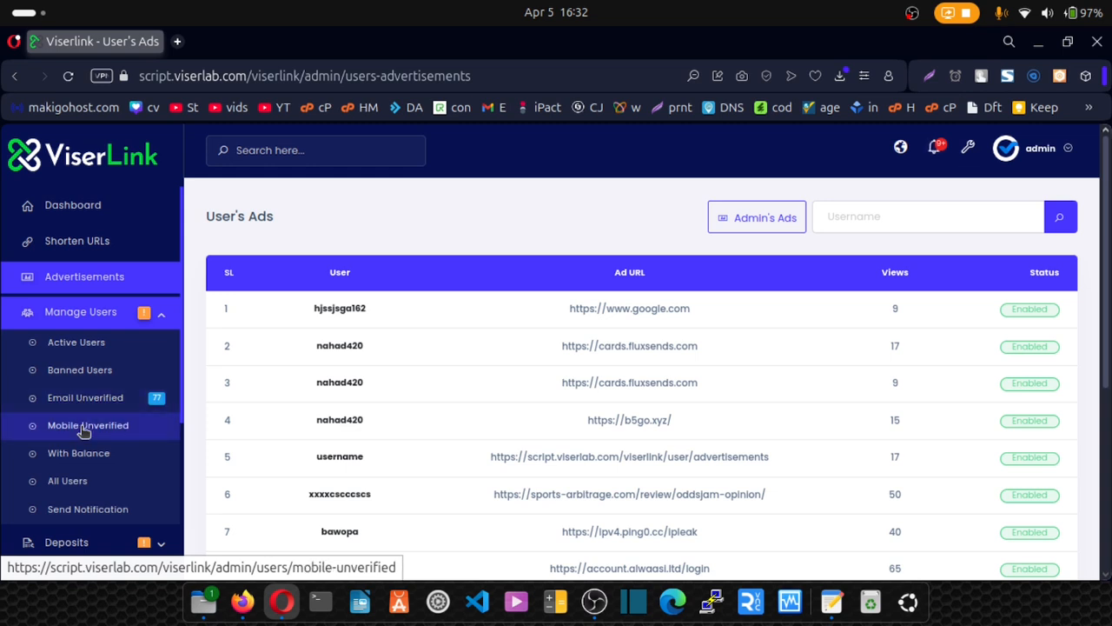
Open Send Notification with All Users kept as recipients, then expand the Deposits menu.
left_click(65, 517)
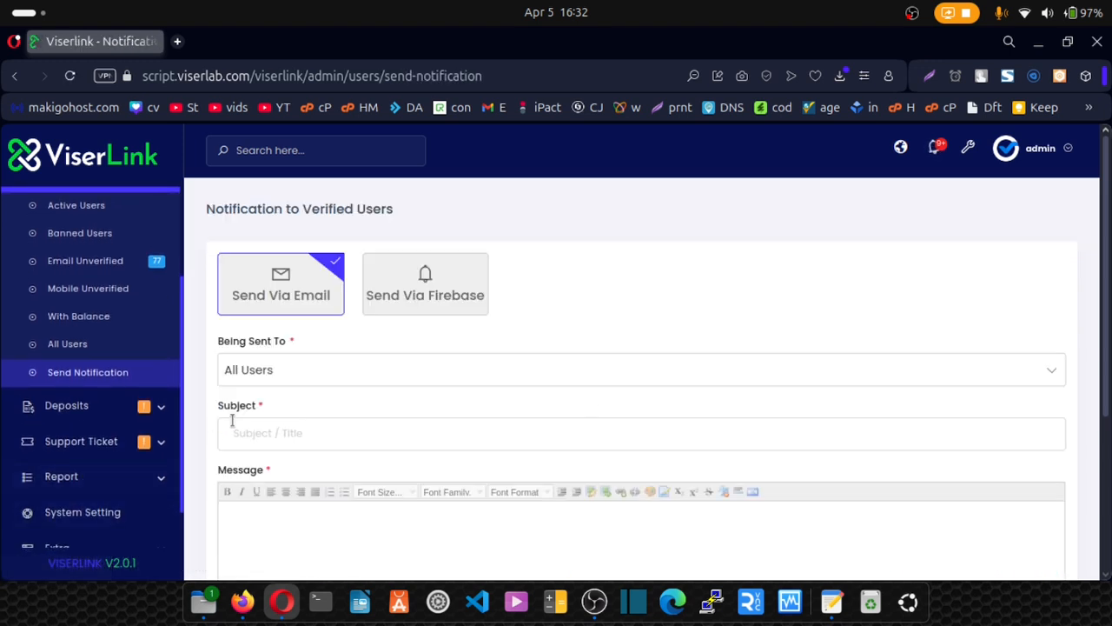
left_click(298, 379)
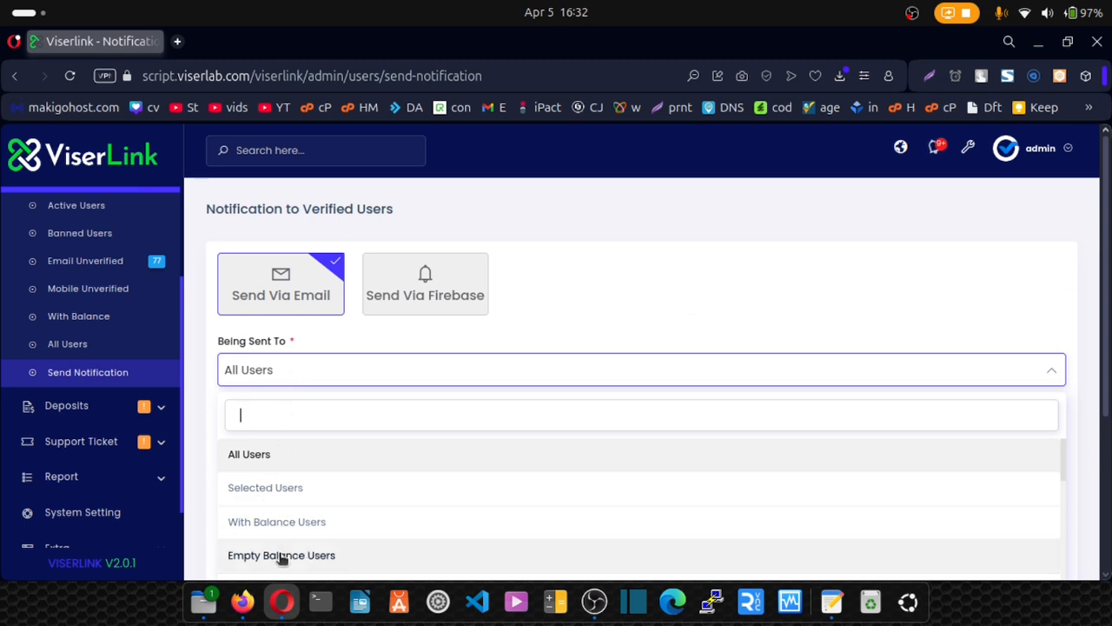
scroll(281, 559, "down", 1)
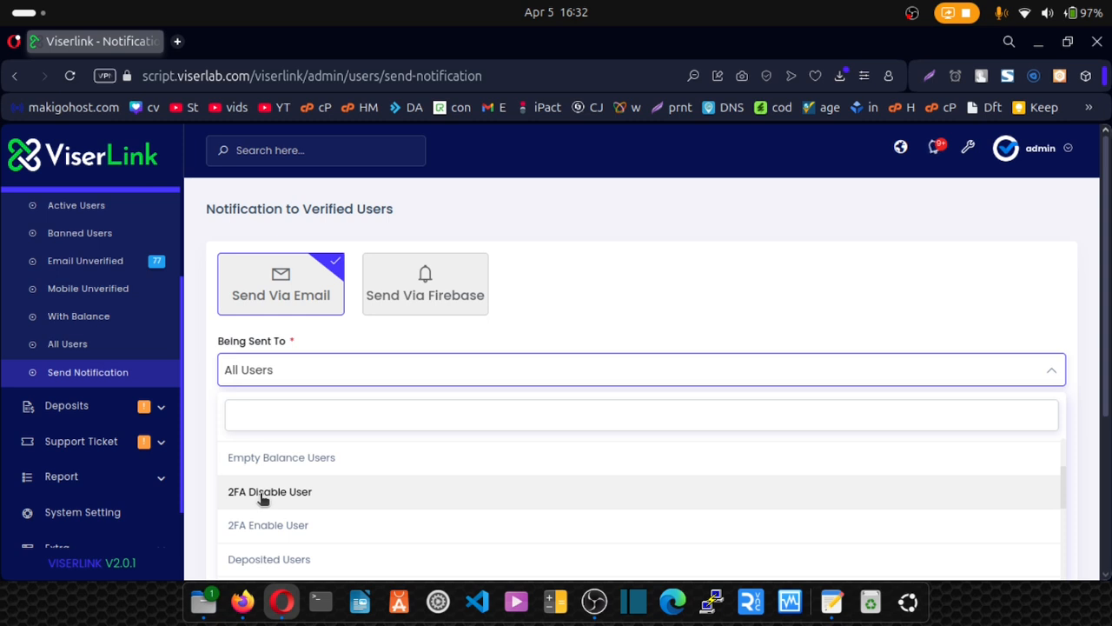
scroll(263, 498, "down", 6)
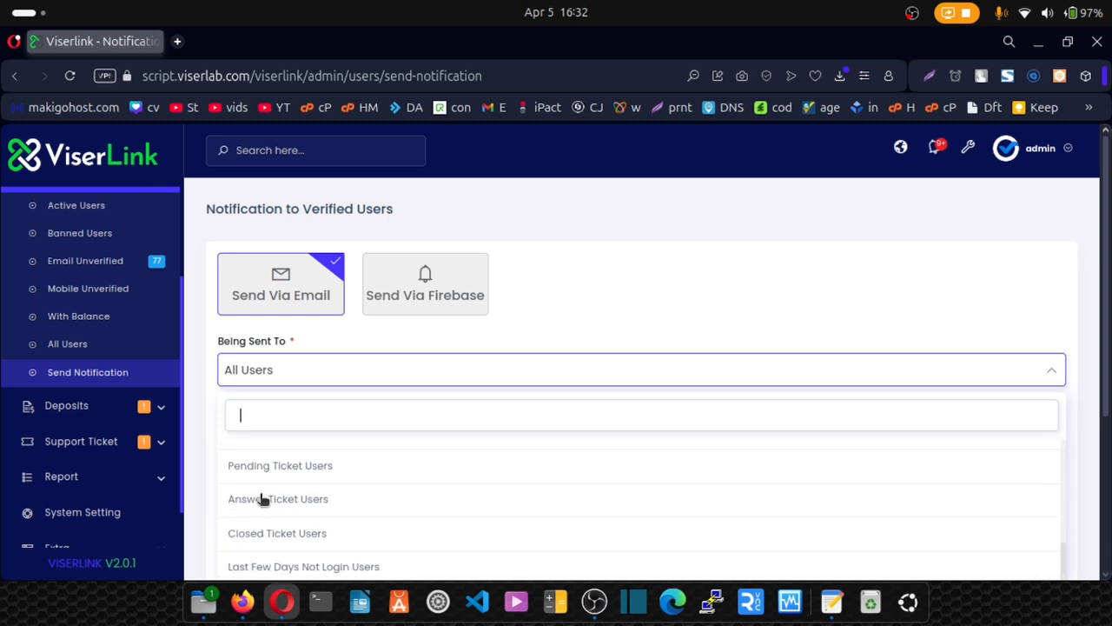
scroll(311, 373, "up", 5)
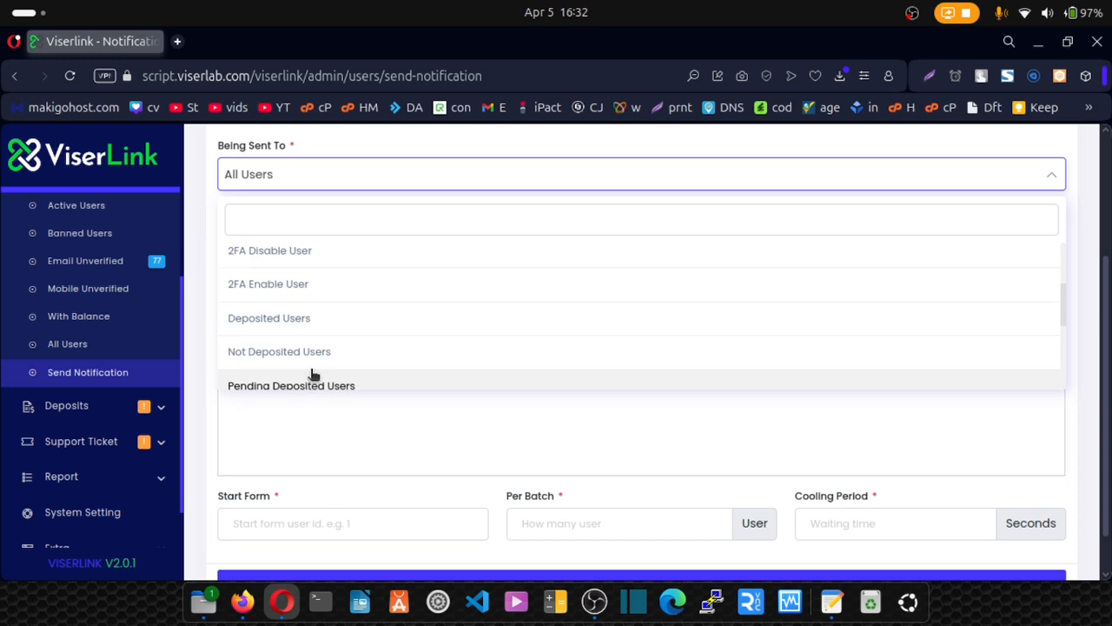
left_click(318, 444)
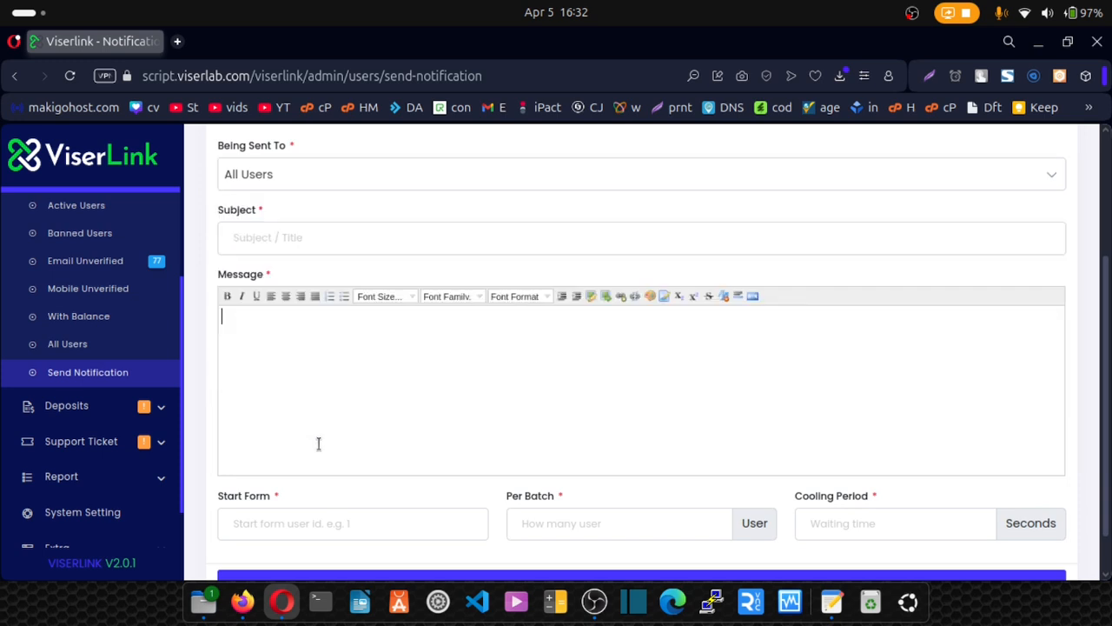
scroll(514, 307, "down", 1)
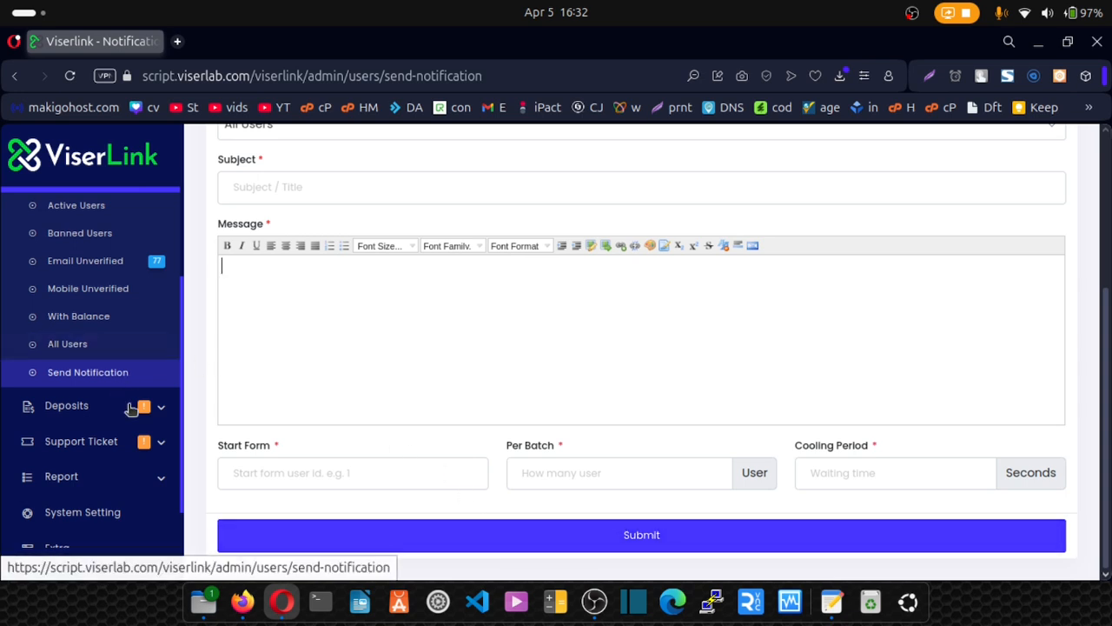
left_click(156, 416)
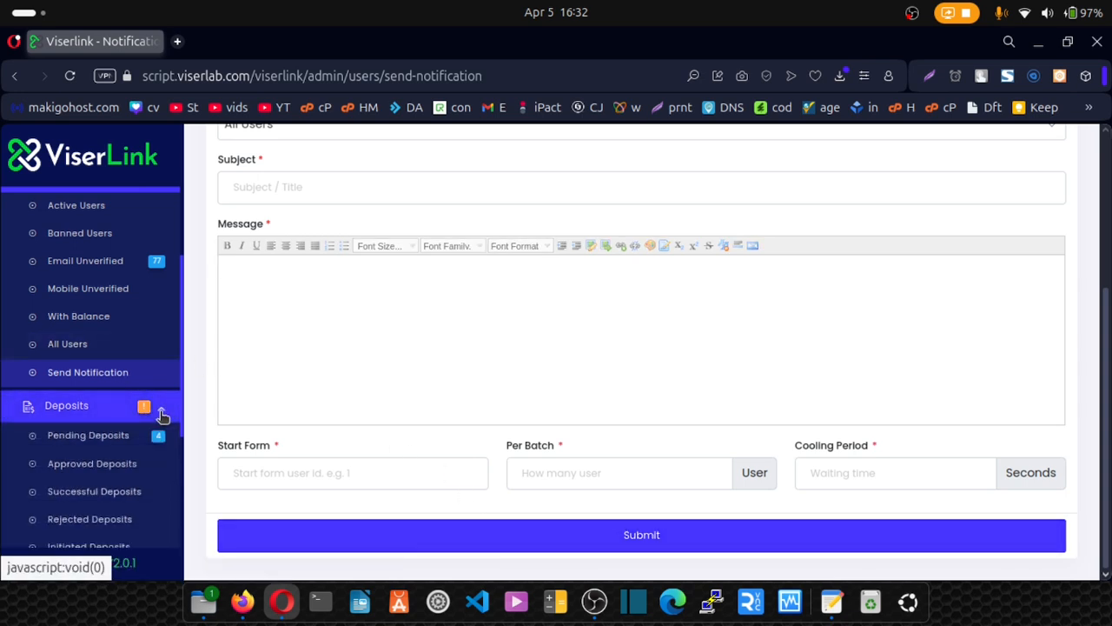
View the details of the first pending deposit, then expand the Support Ticket menu.
left_click(93, 444)
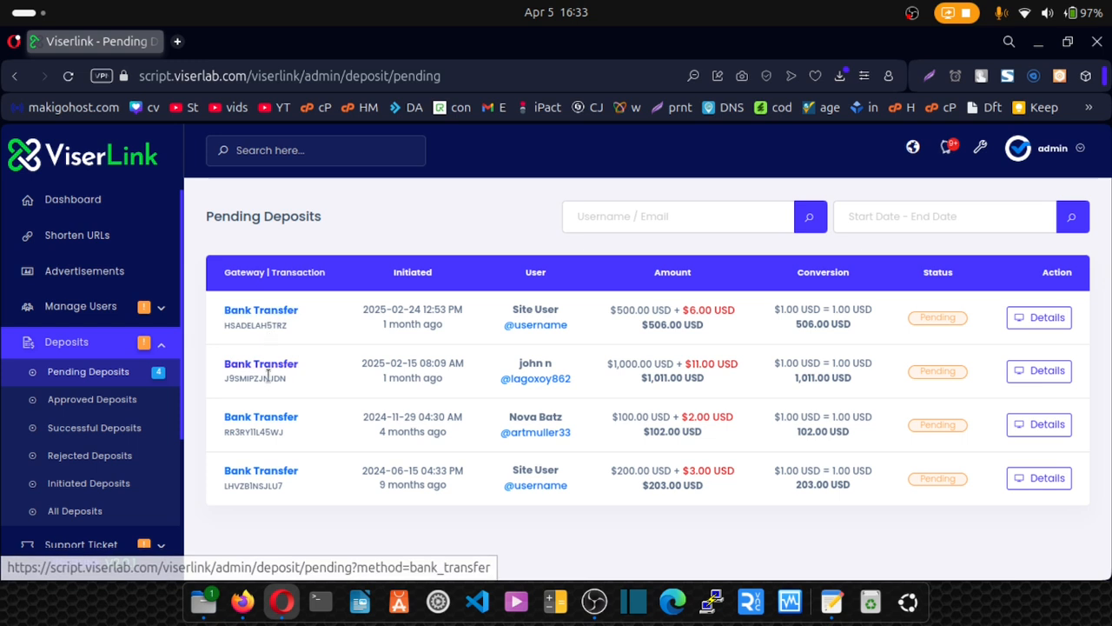
left_click(1043, 322)
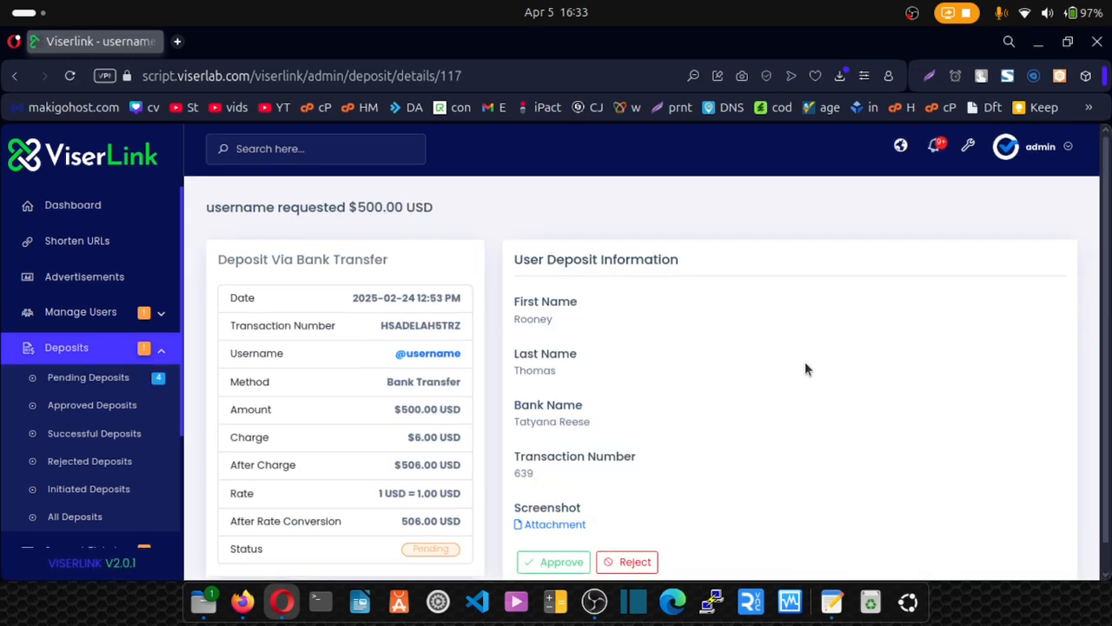
scroll(696, 343, "down", 1)
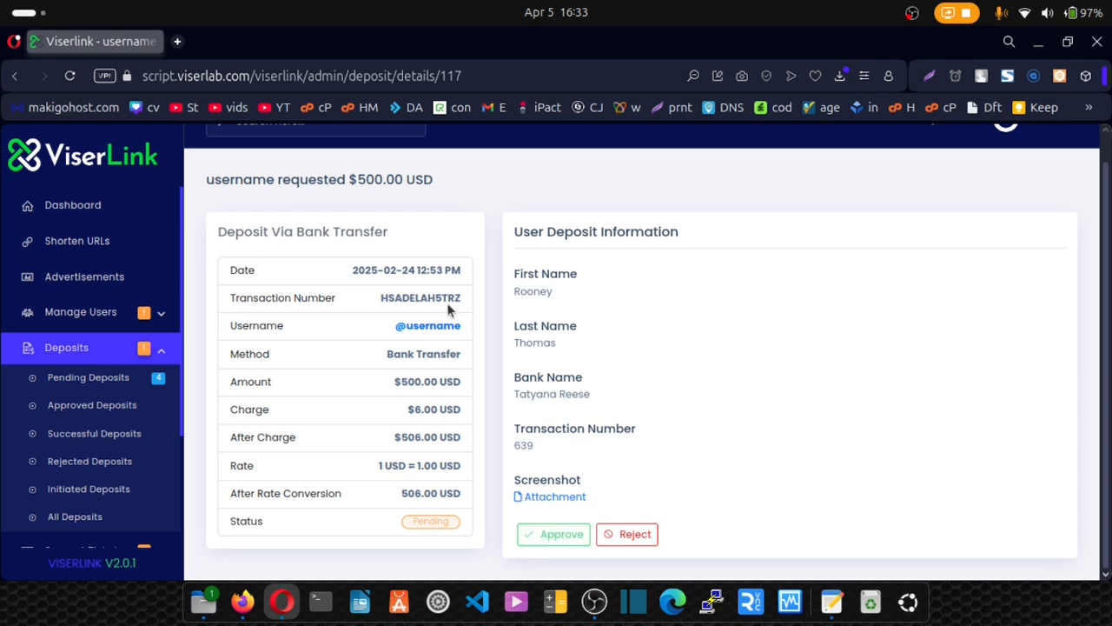
scroll(96, 408, "down", 2)
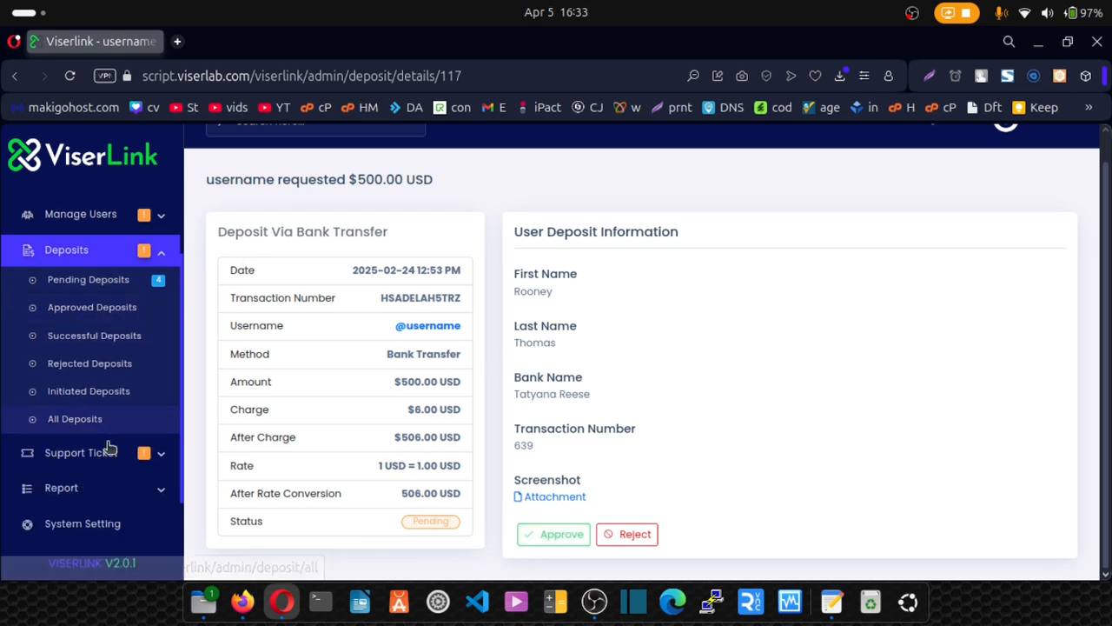
left_click(110, 451)
Look through the list of pending support tickets.
left_click(105, 485)
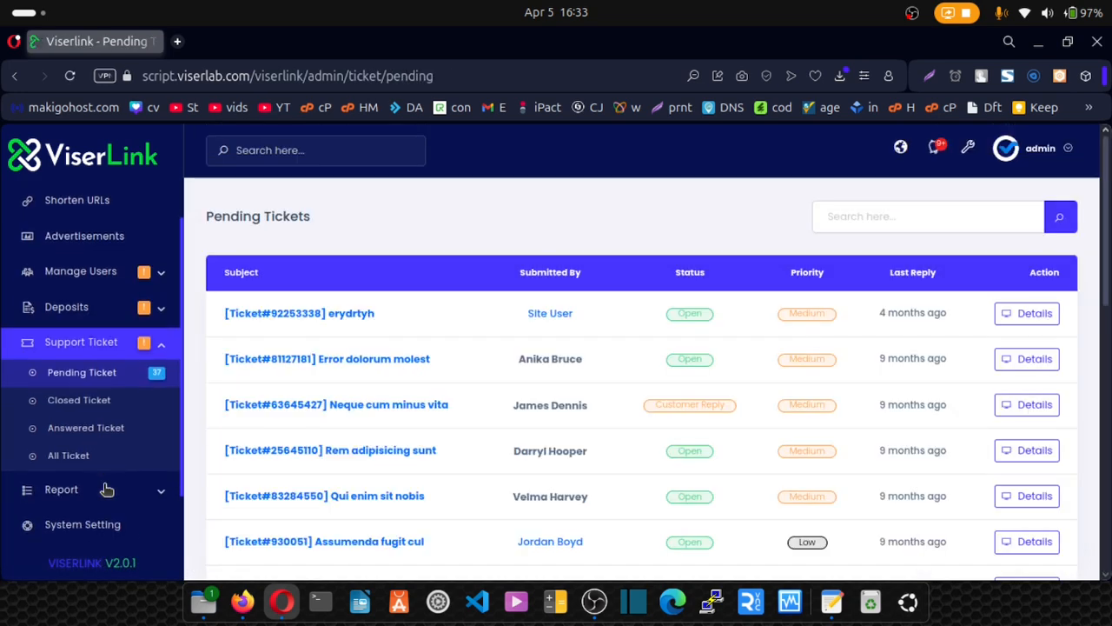
scroll(387, 408, "down", 4)
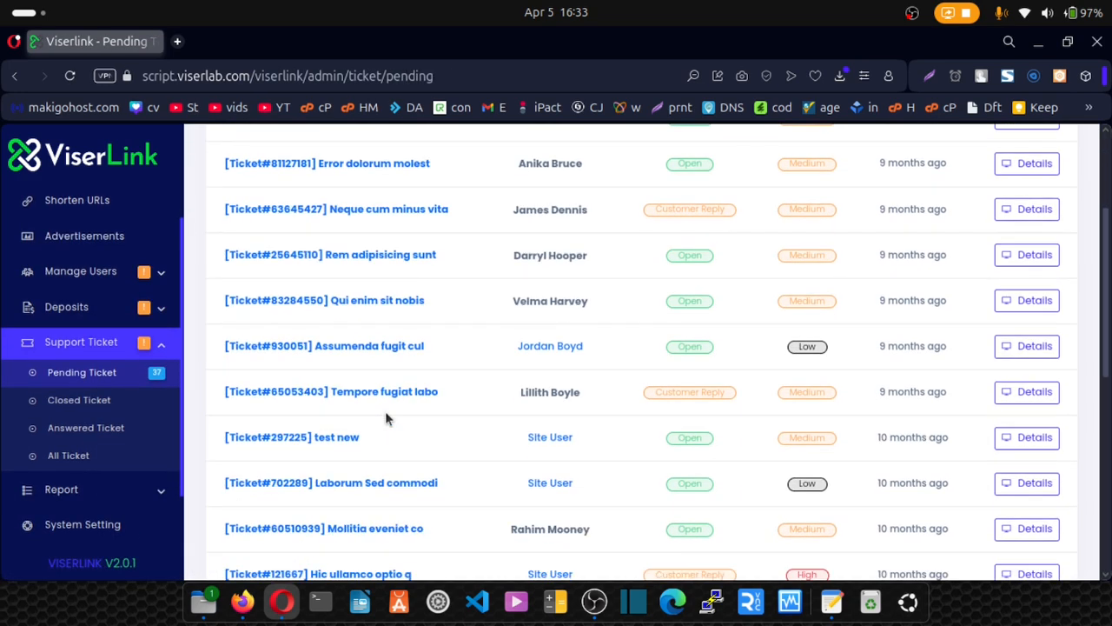
scroll(386, 416, "up", 4)
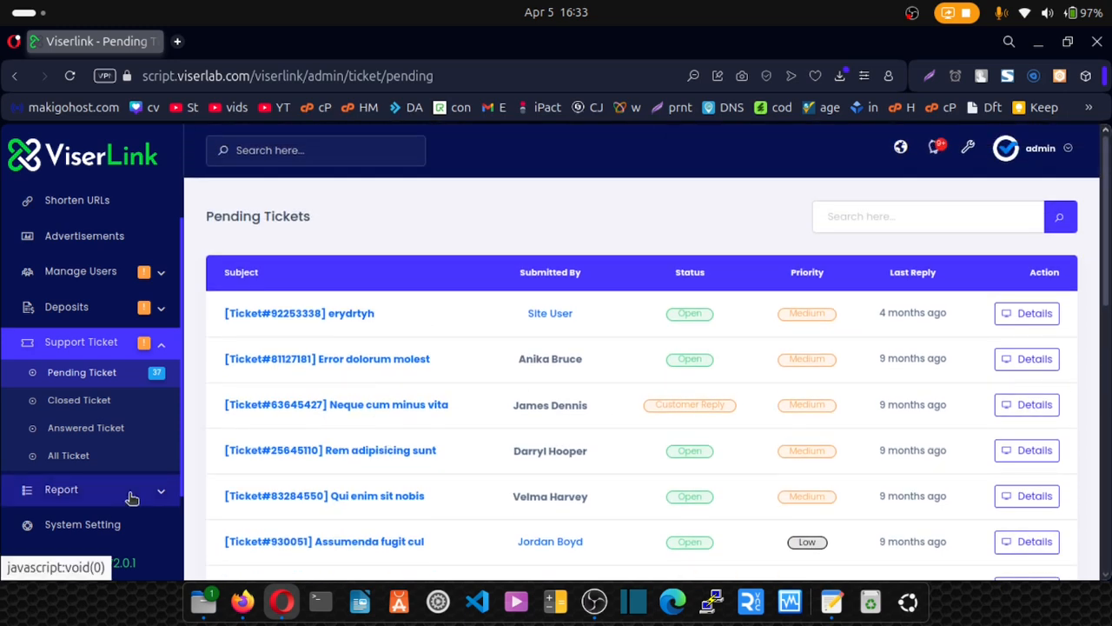
Browse the System Setting cards, then return to the admin Dashboard.
left_click(69, 528)
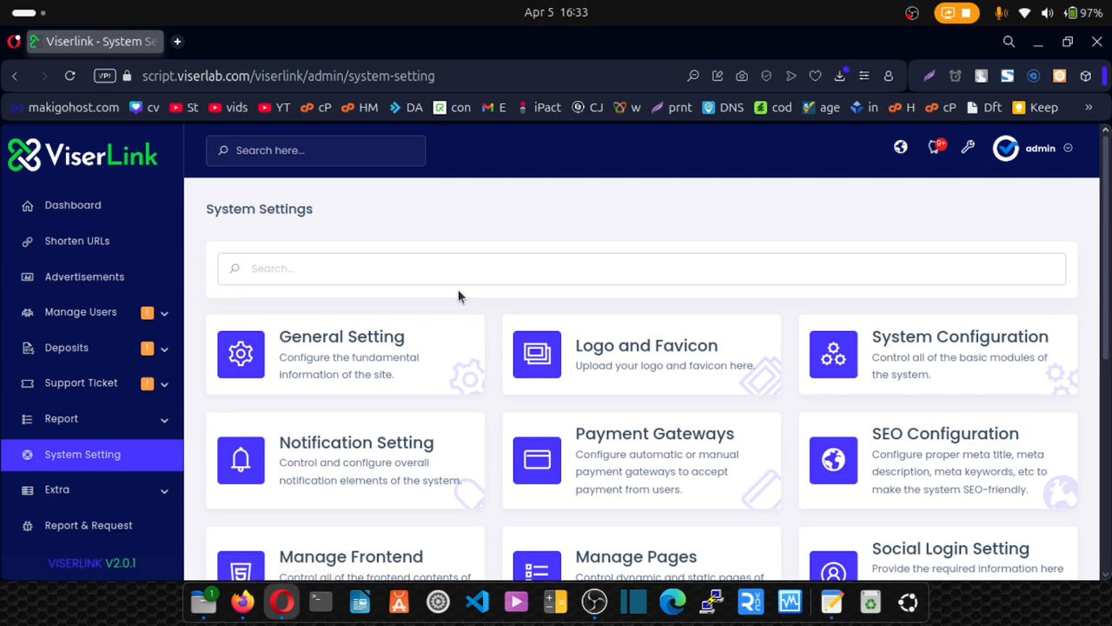
scroll(461, 295, "down", 5)
scroll(460, 296, "down", 3)
scroll(461, 296, "up", 7)
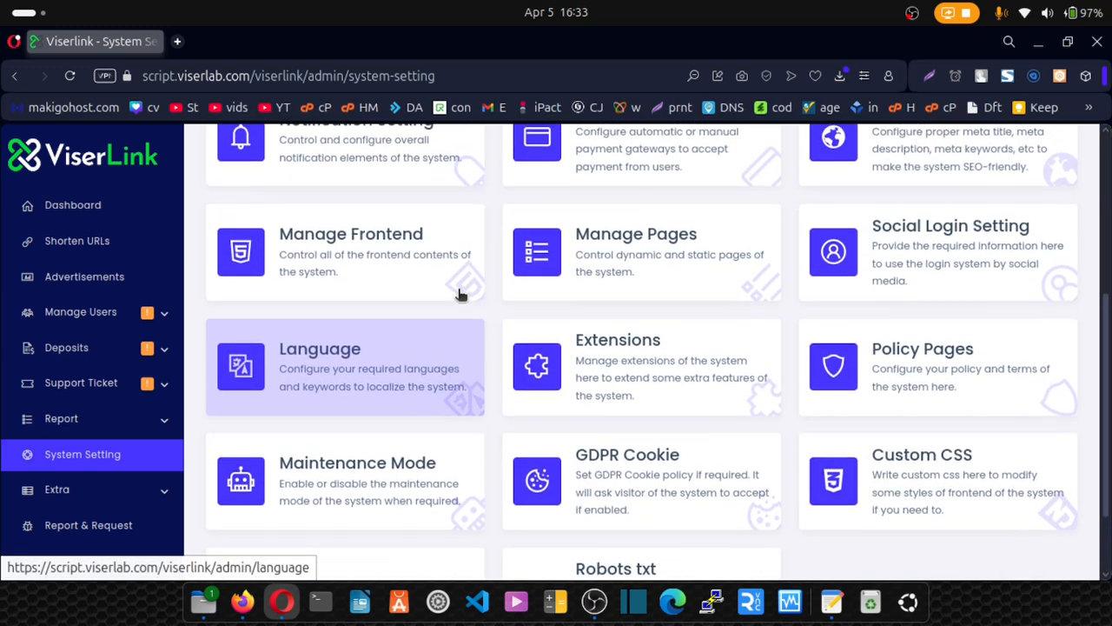
scroll(461, 296, "up", 1)
scroll(452, 300, "down", 8)
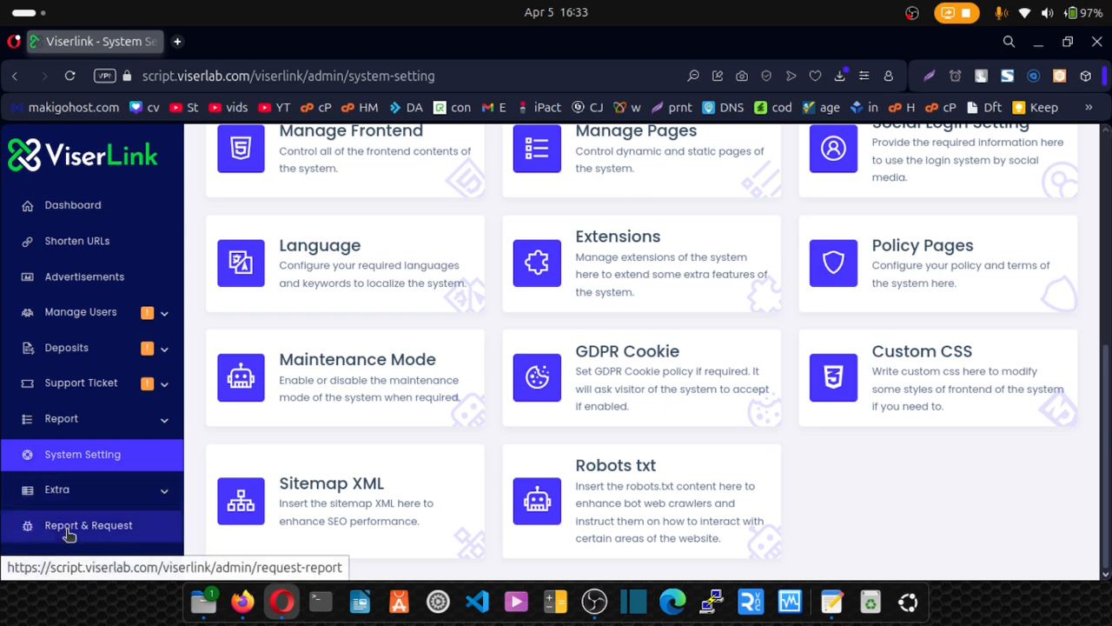
left_click(101, 213)
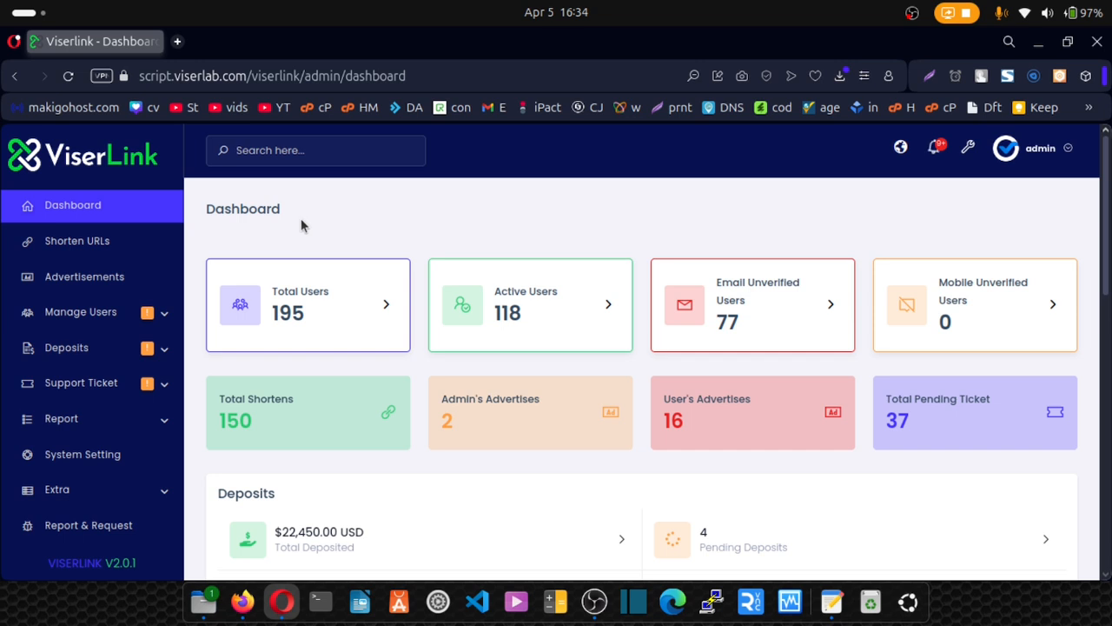
Highlight the WEB HOSTING item and its 'Online Storage for websites' description in the note.
left_click_drag(283, 216, 209, 223)
left_click(207, 226)
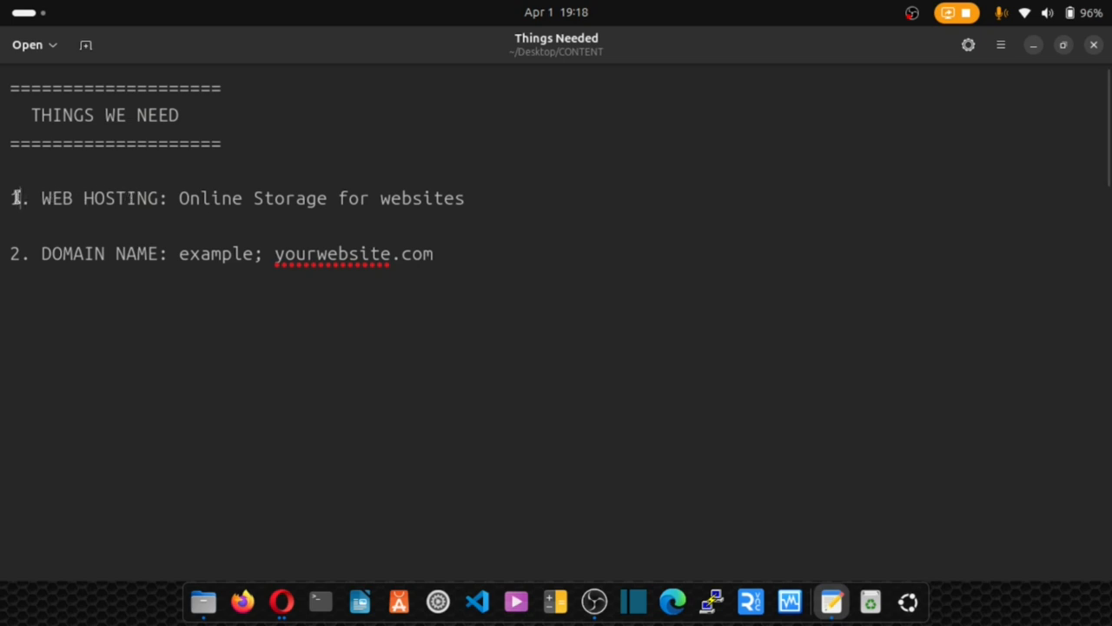
left_click_drag(21, 197, 127, 197)
left_click_drag(9, 253, 198, 289)
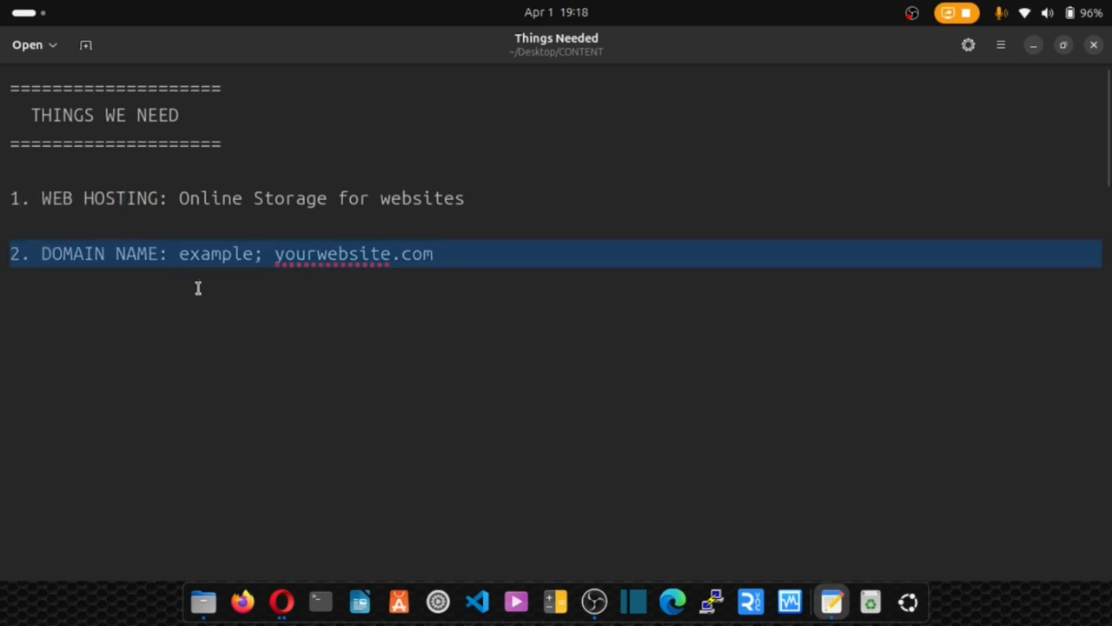
left_click(197, 289)
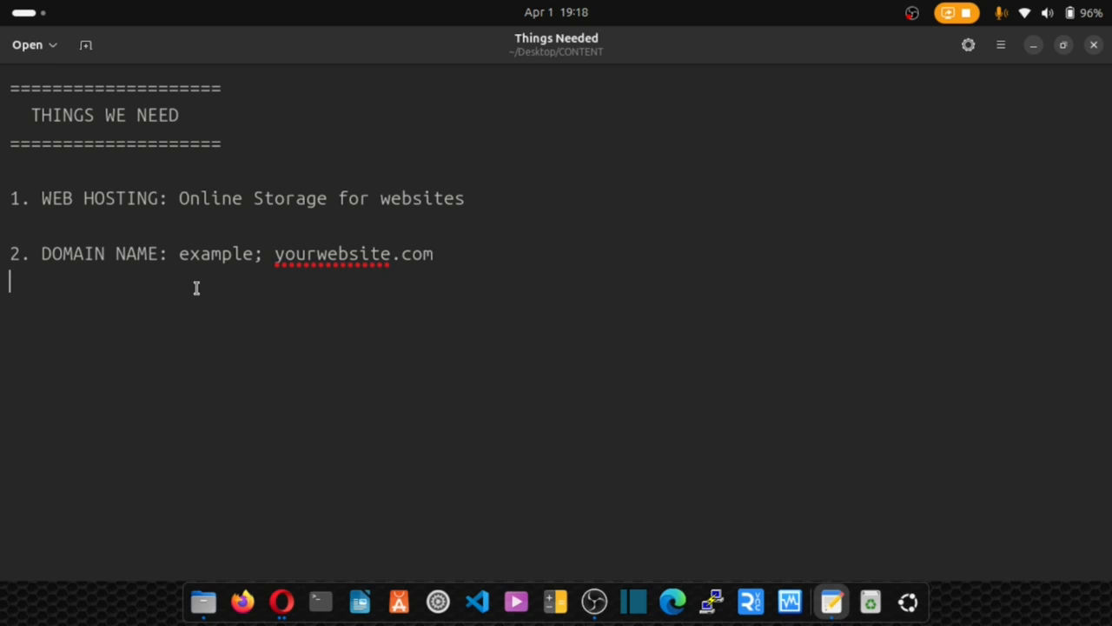
left_click_drag(11, 197, 311, 200)
left_click(158, 199)
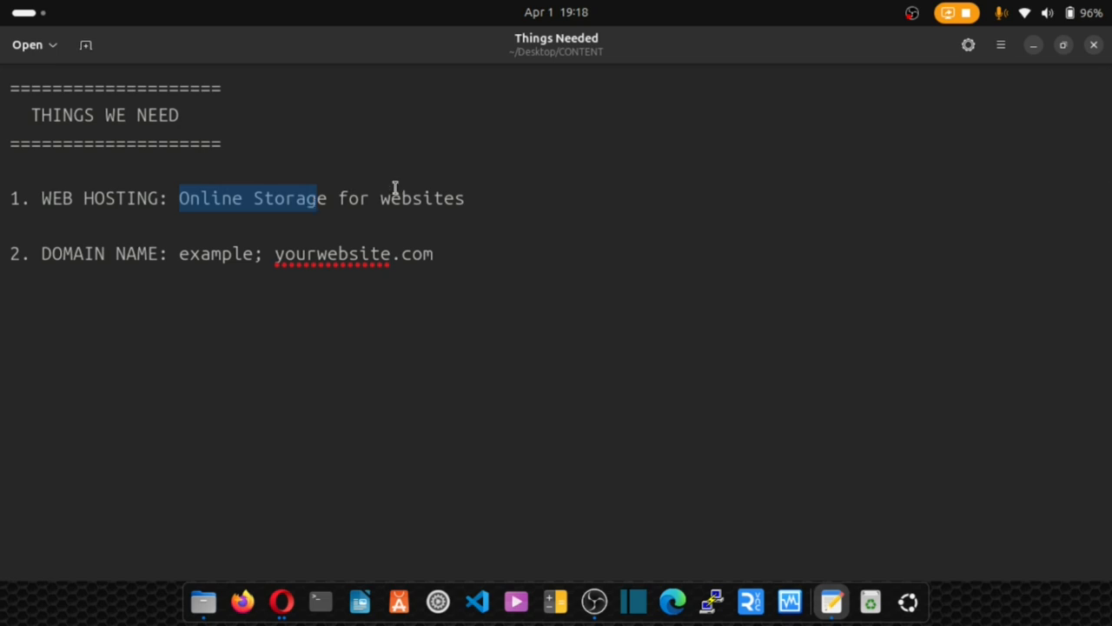
left_click_drag(473, 198, 181, 198)
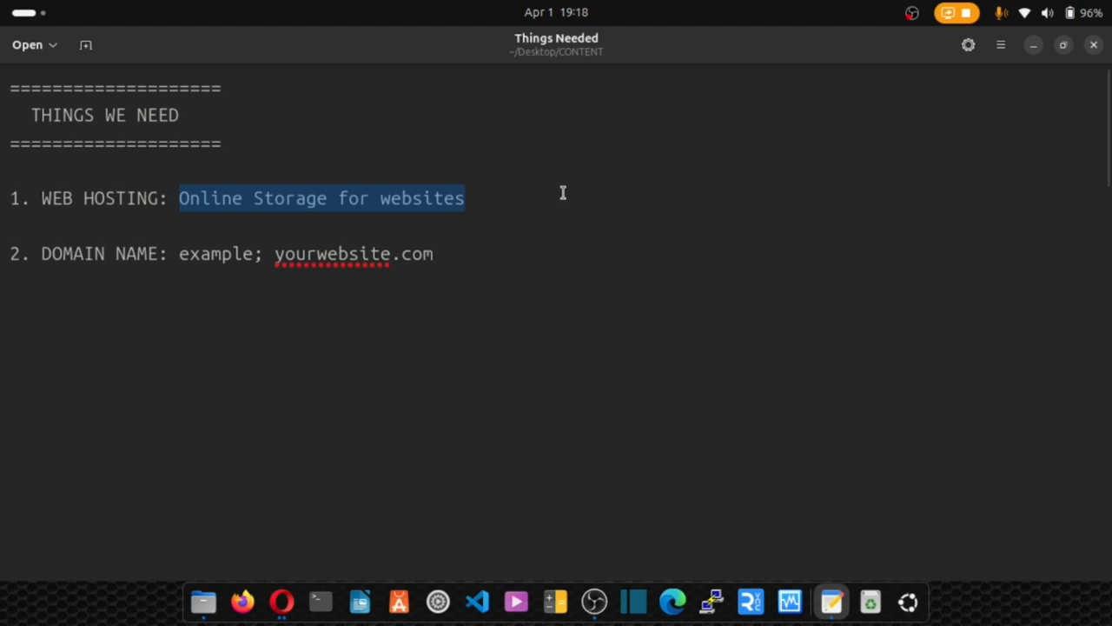
left_click(489, 198)
left_click_drag(467, 199, 177, 196)
left_click(39, 252)
Highlight the DOMAIN NAME line and its yourwebsite.com example, then both items together.
left_click_drag(39, 253, 432, 255)
left_click(278, 253)
left_click(442, 260)
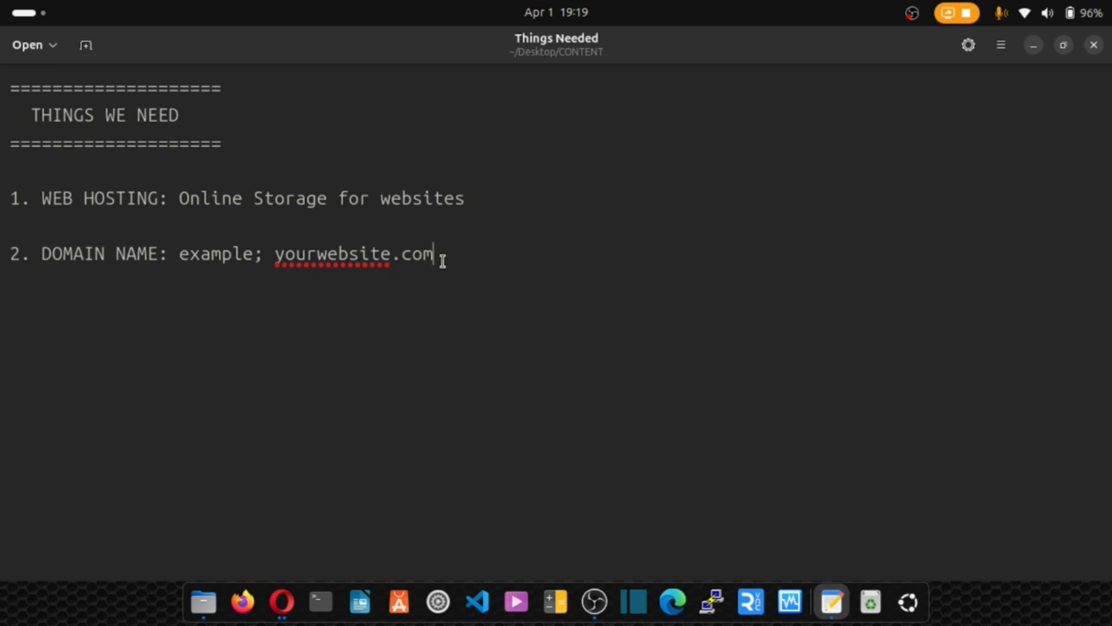
left_click_drag(442, 260, 278, 265)
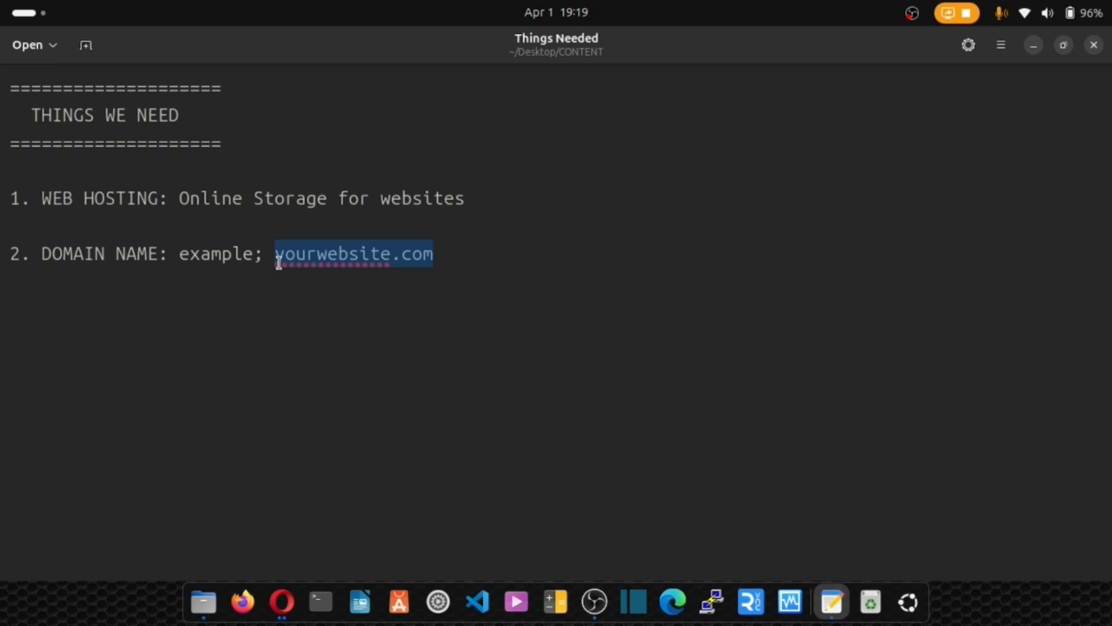
left_click(444, 256)
left_click_drag(444, 255, 107, 231)
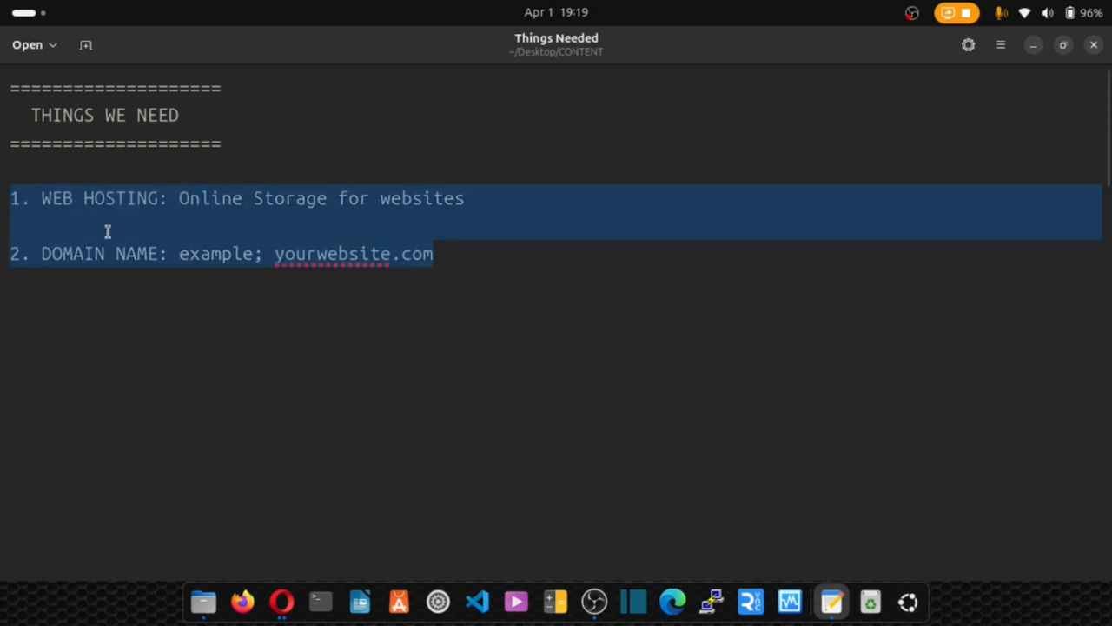
left_click(391, 217)
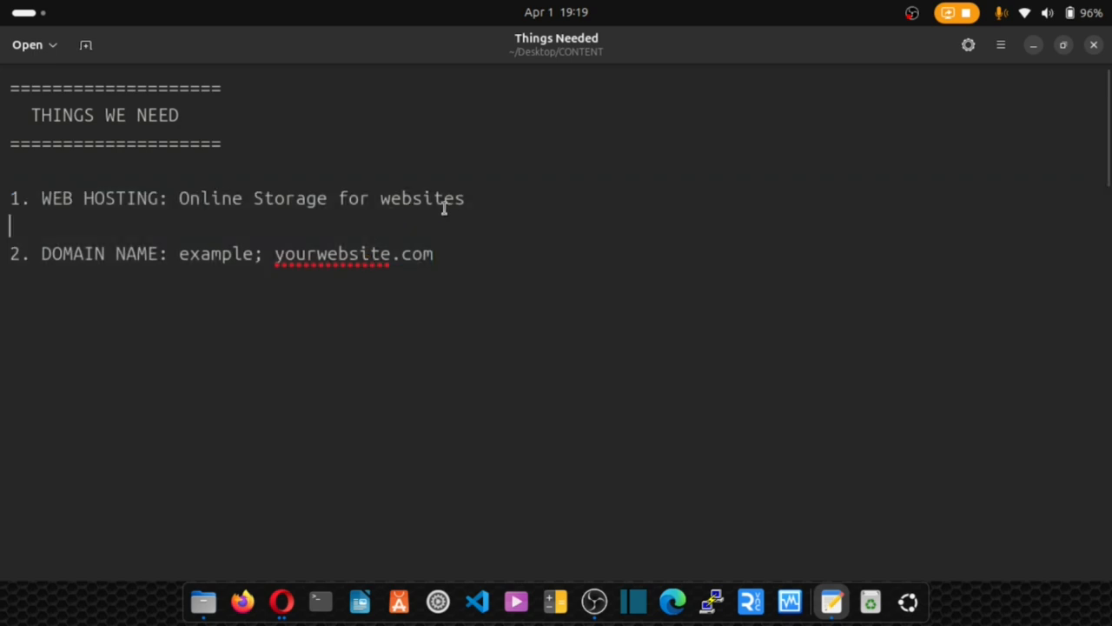
left_click_drag(467, 198, 39, 204)
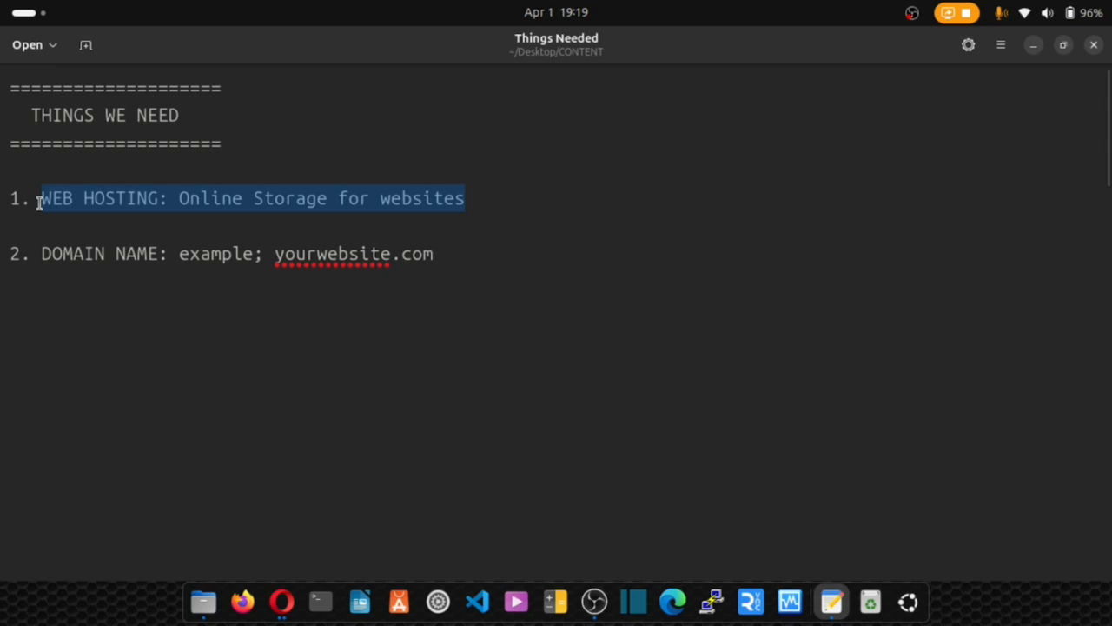
left_click(39, 203)
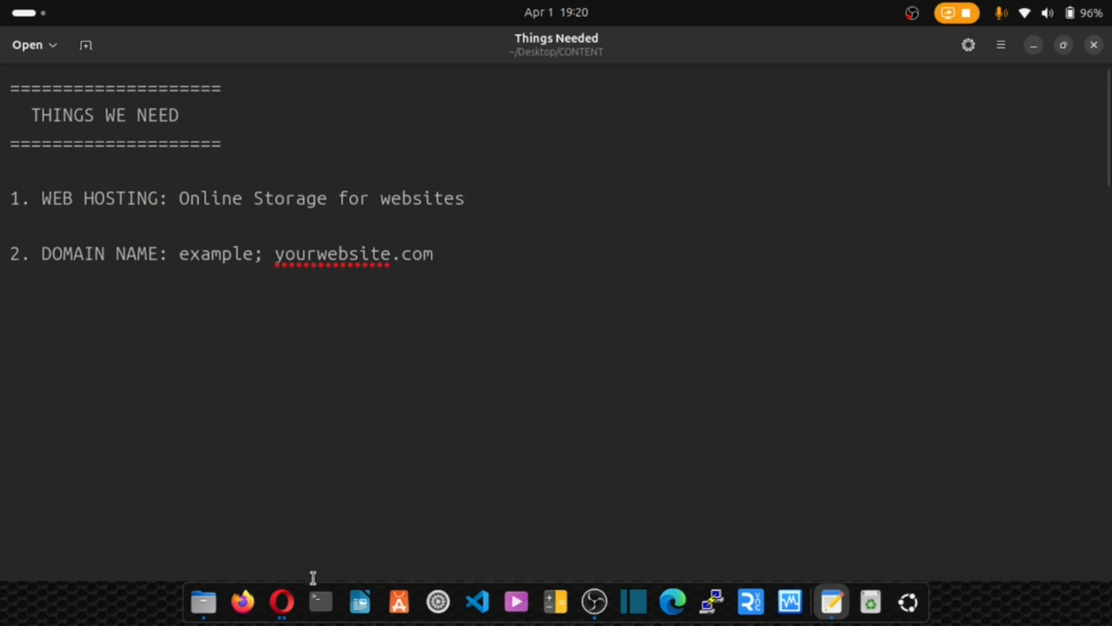
In Opera, go to makigohost.com's Hosting Services > Shared Hosting - cPanel page.
left_click(282, 599)
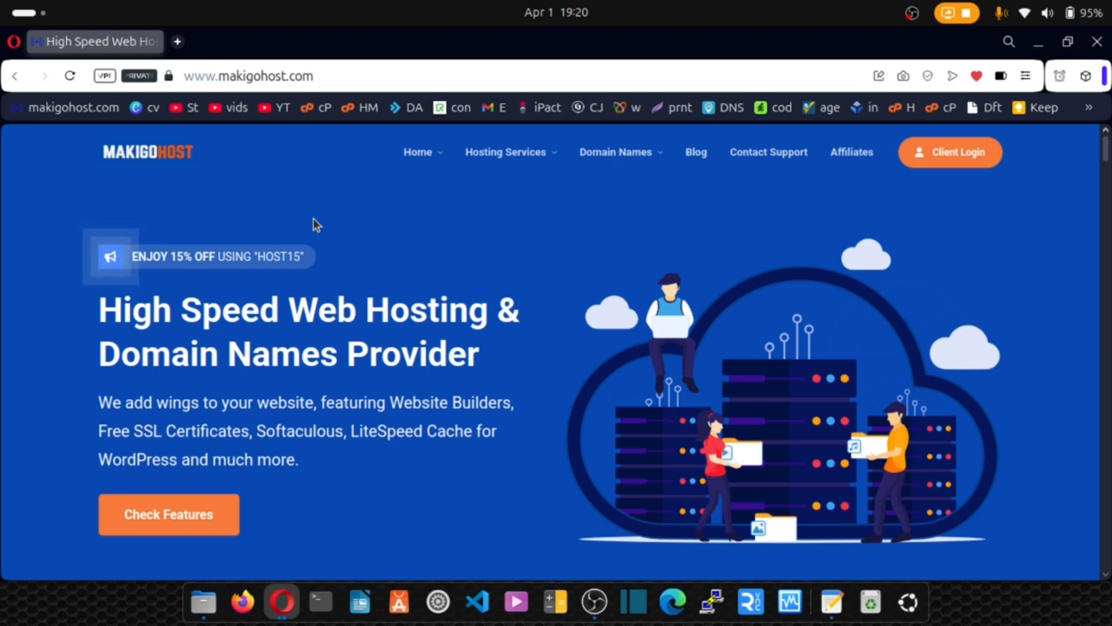
mouse_move(507, 154)
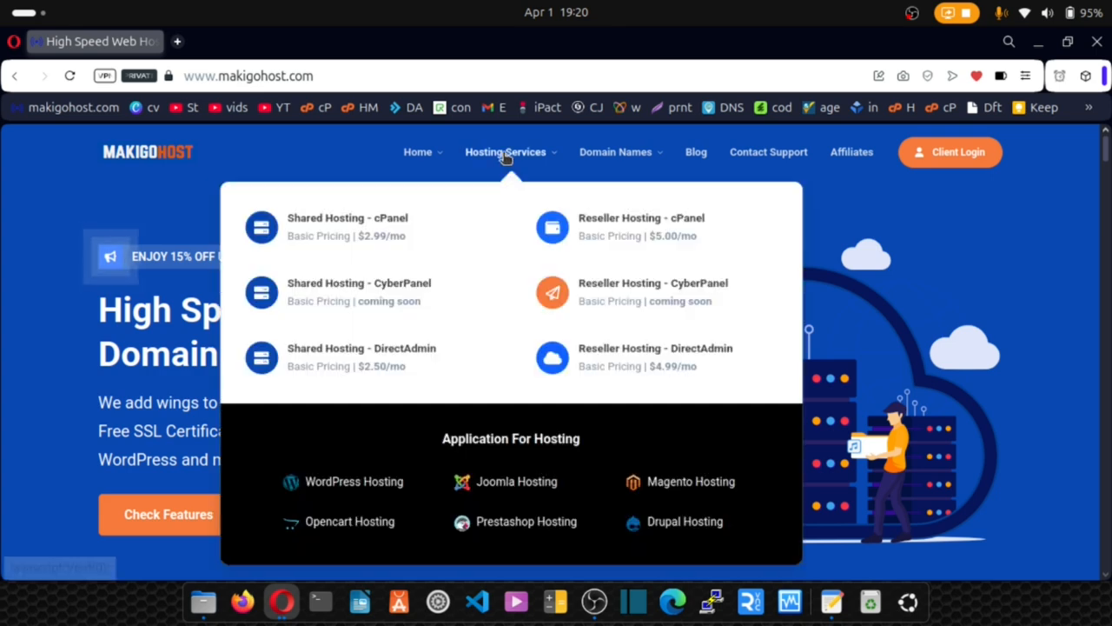
left_click(328, 225)
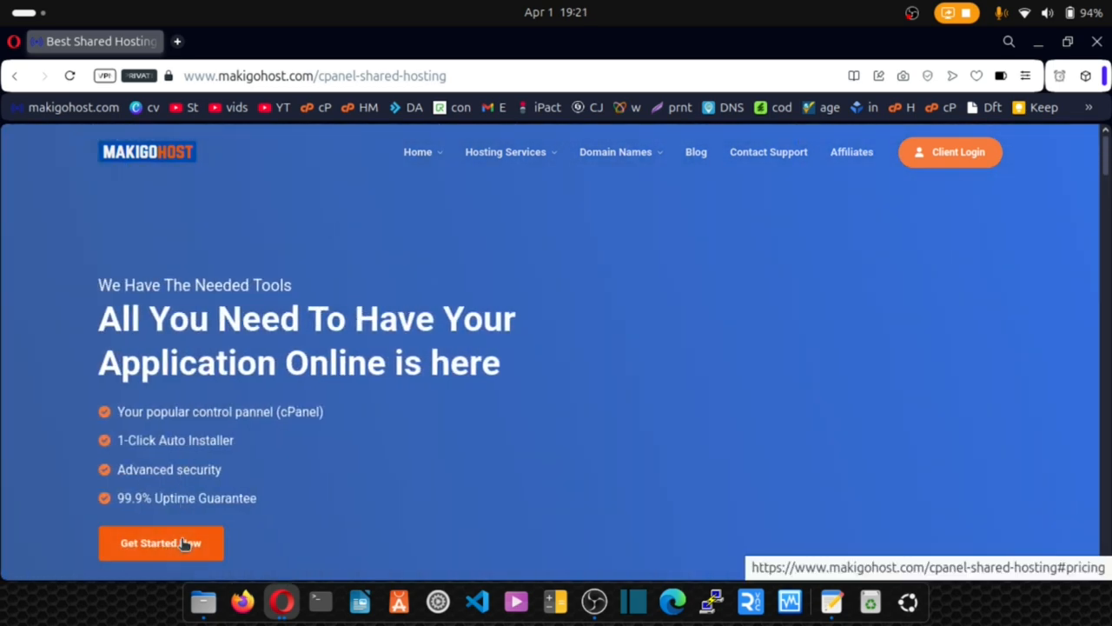
left_click(184, 540)
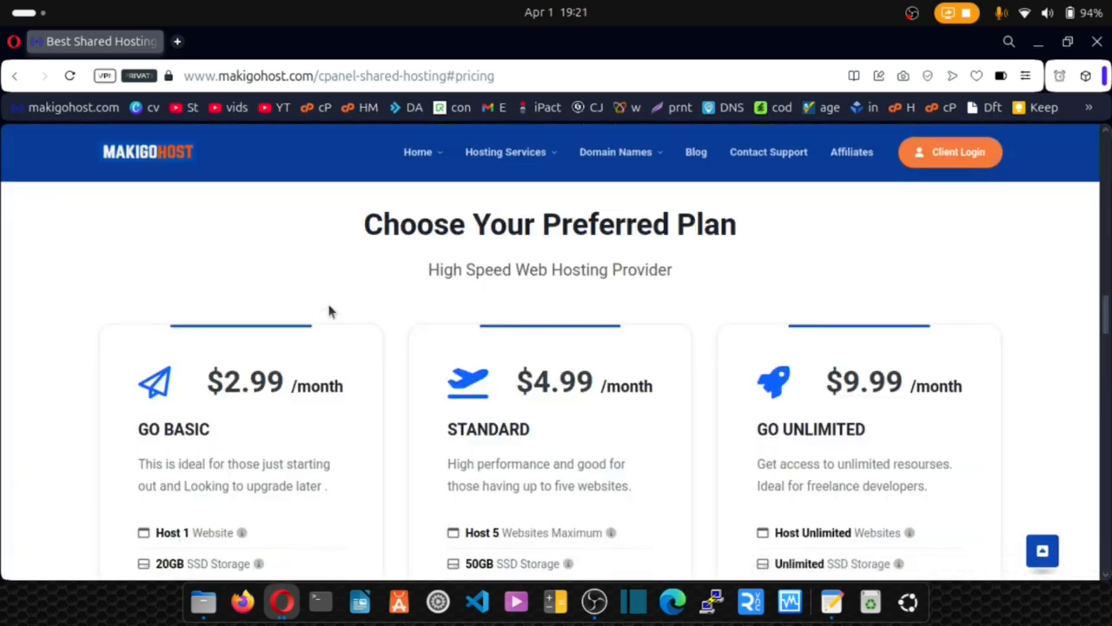
scroll(328, 311, "down", 2)
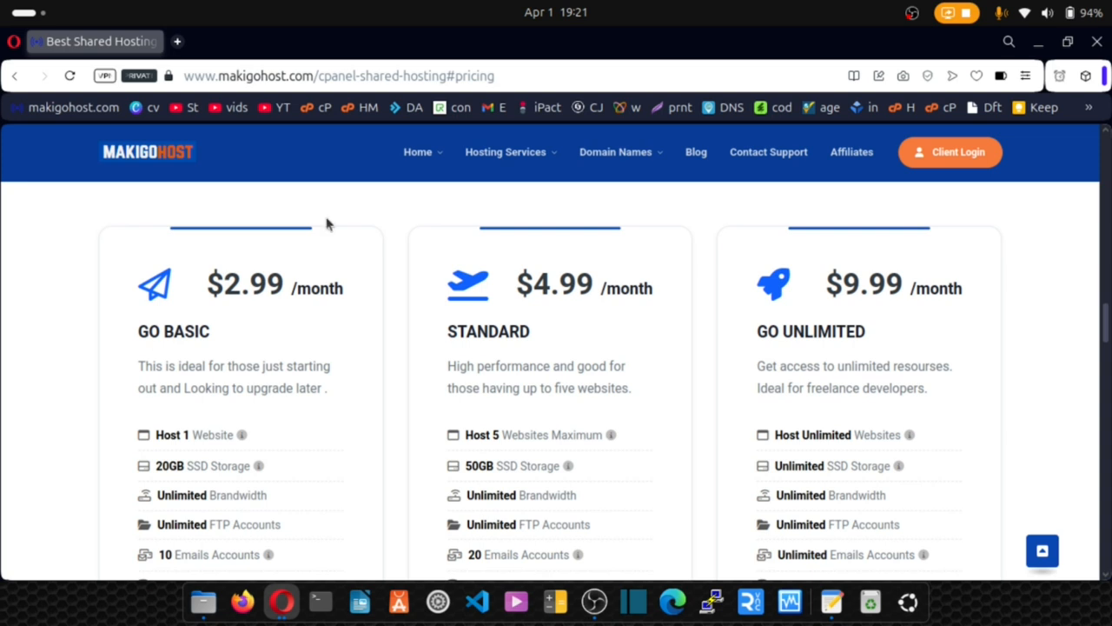
scroll(326, 224, "down", 5)
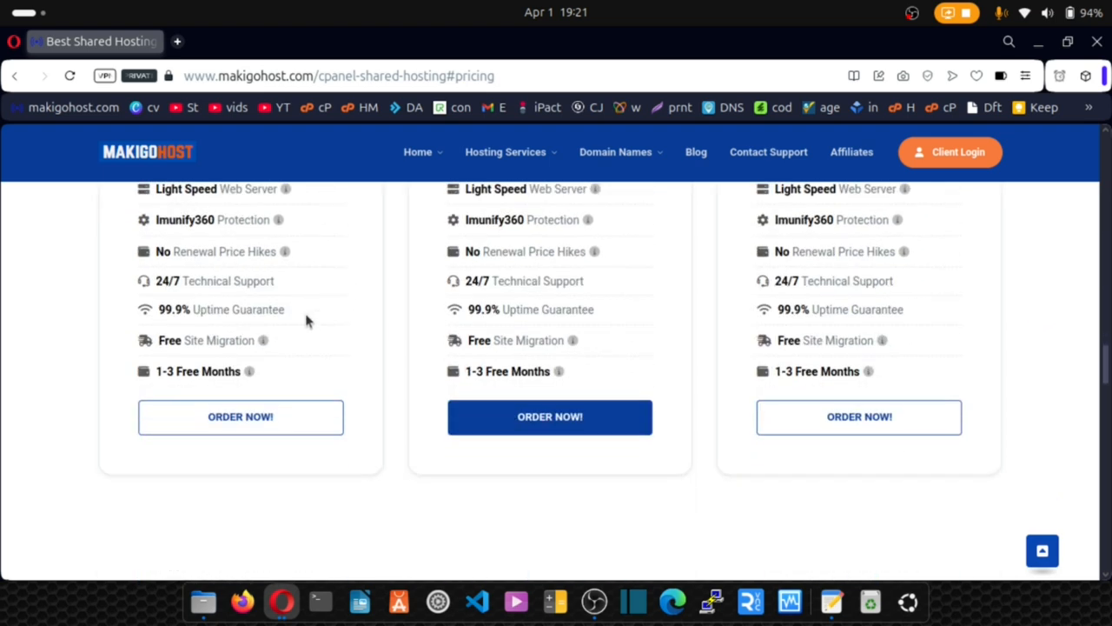
scroll(261, 415, "up", 5)
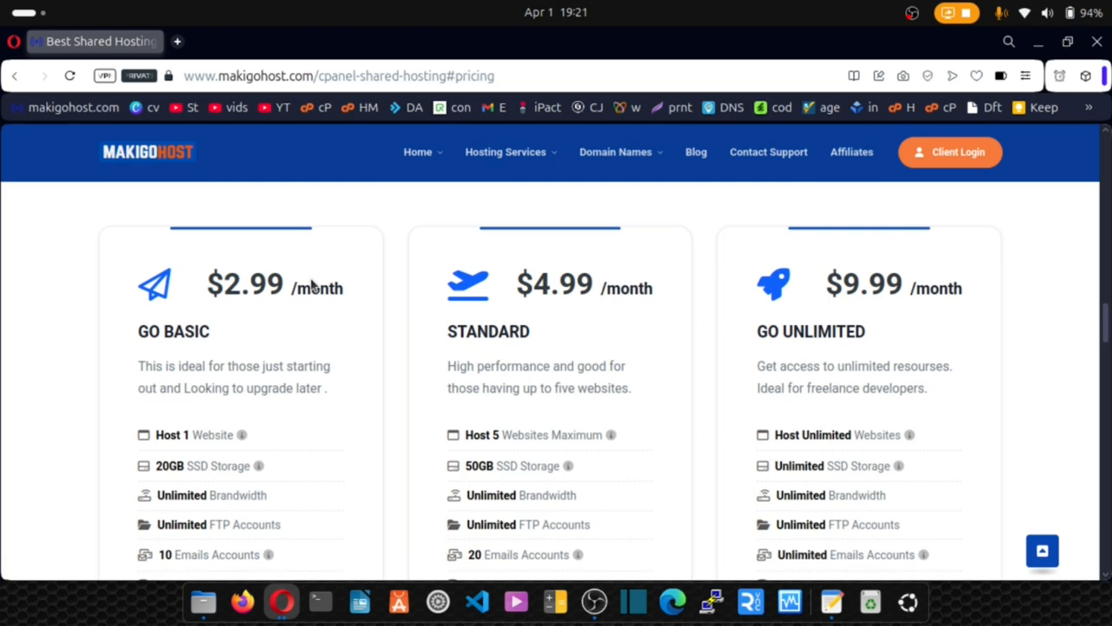
scroll(313, 286, "down", 6)
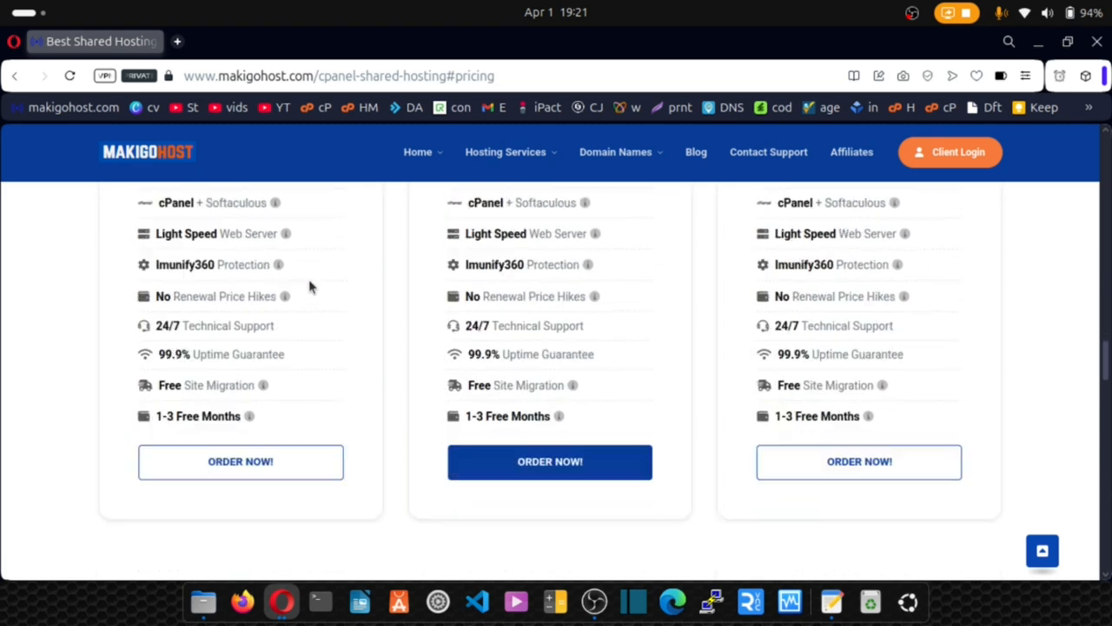
scroll(272, 336, "up", 5)
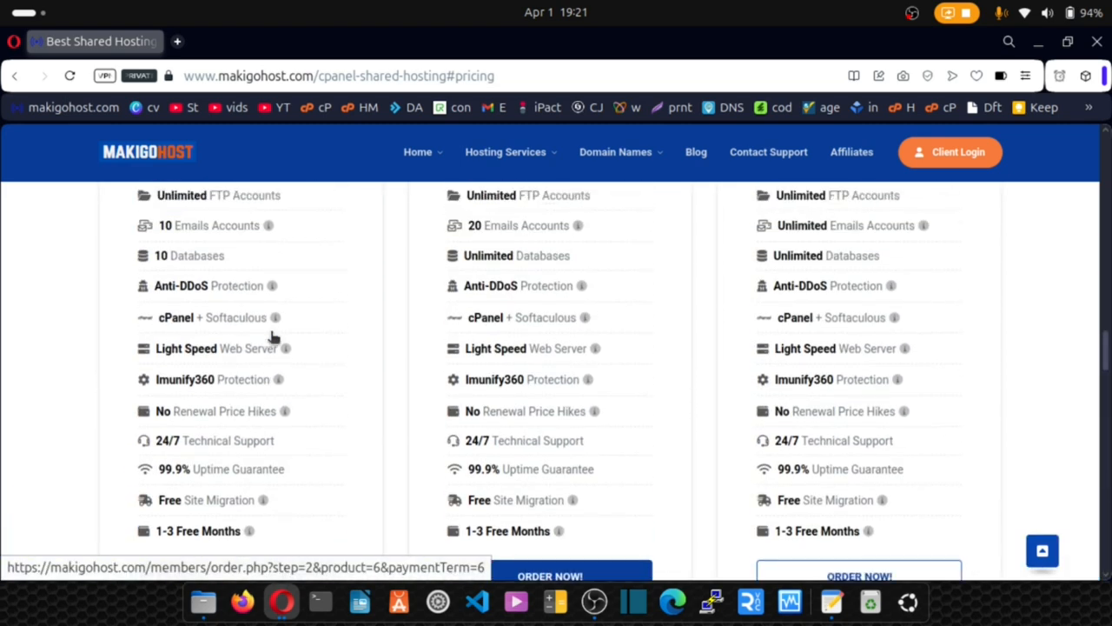
scroll(241, 331, "down", 3)
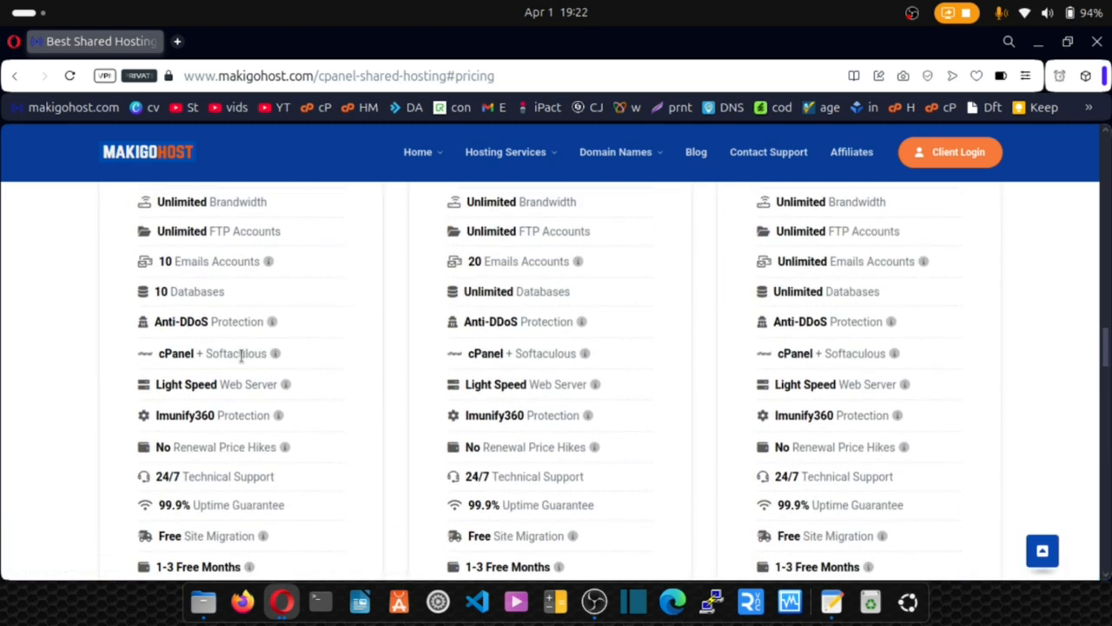
scroll(274, 324, "up", 5)
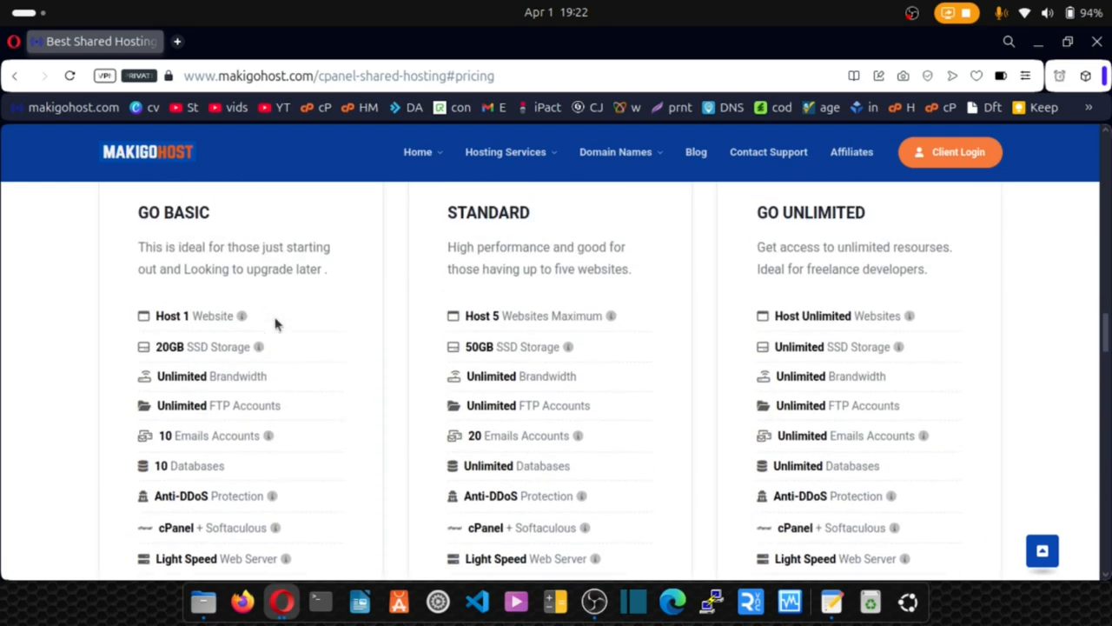
scroll(275, 323, "down", 5)
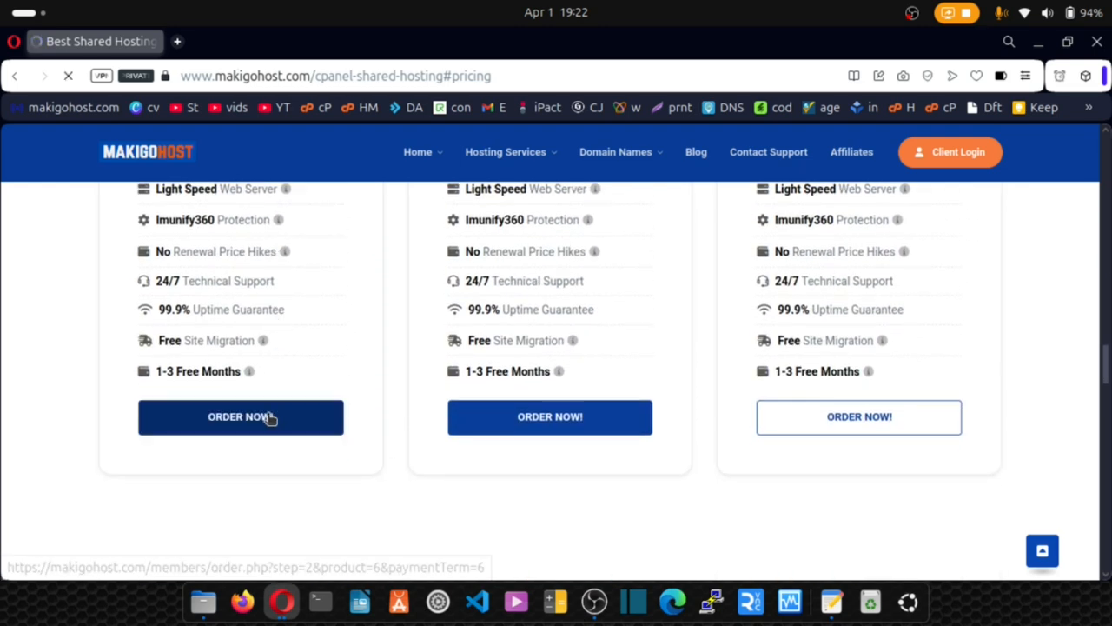
Order GO BASIC with the 1 Year billing cycle ($2.74 USD/mo), totaling $32.89 USD.
left_click(270, 417)
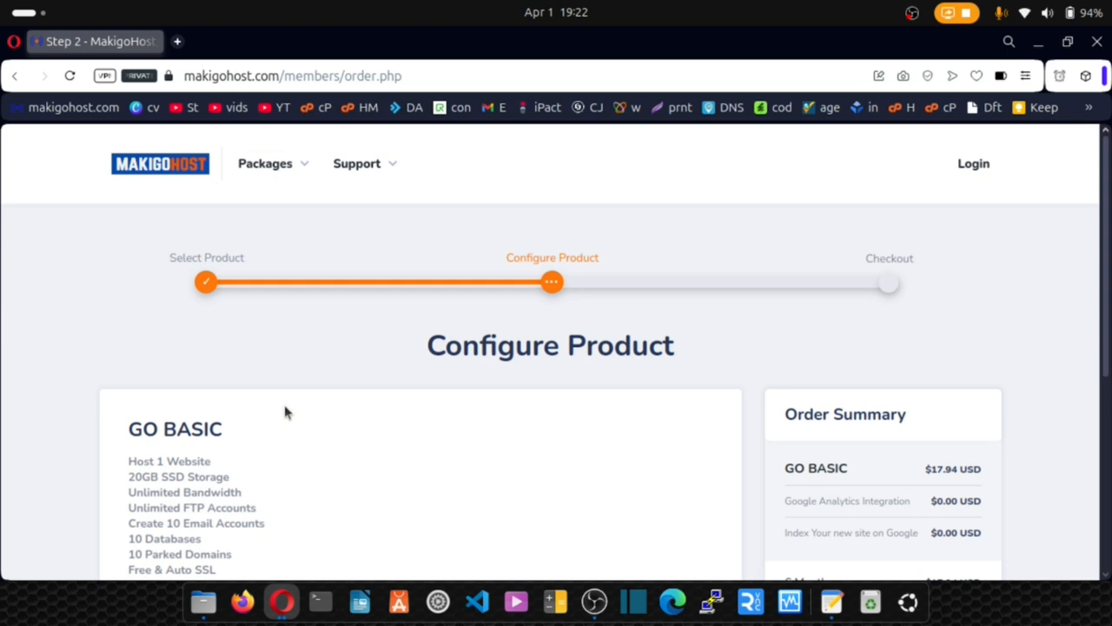
scroll(359, 383, "down", 5)
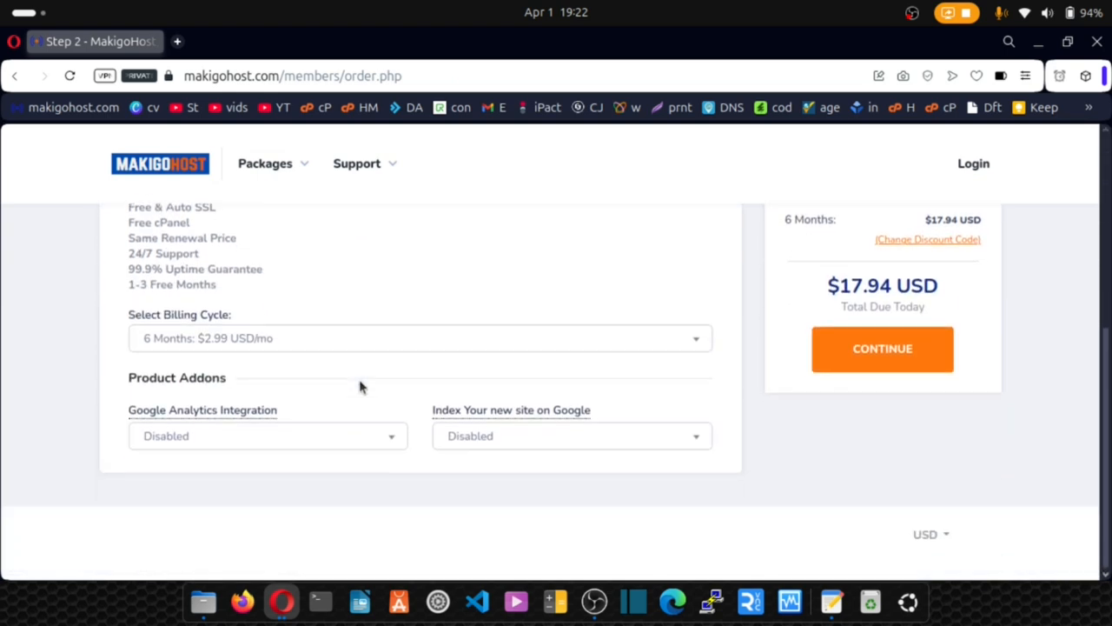
left_click(698, 342)
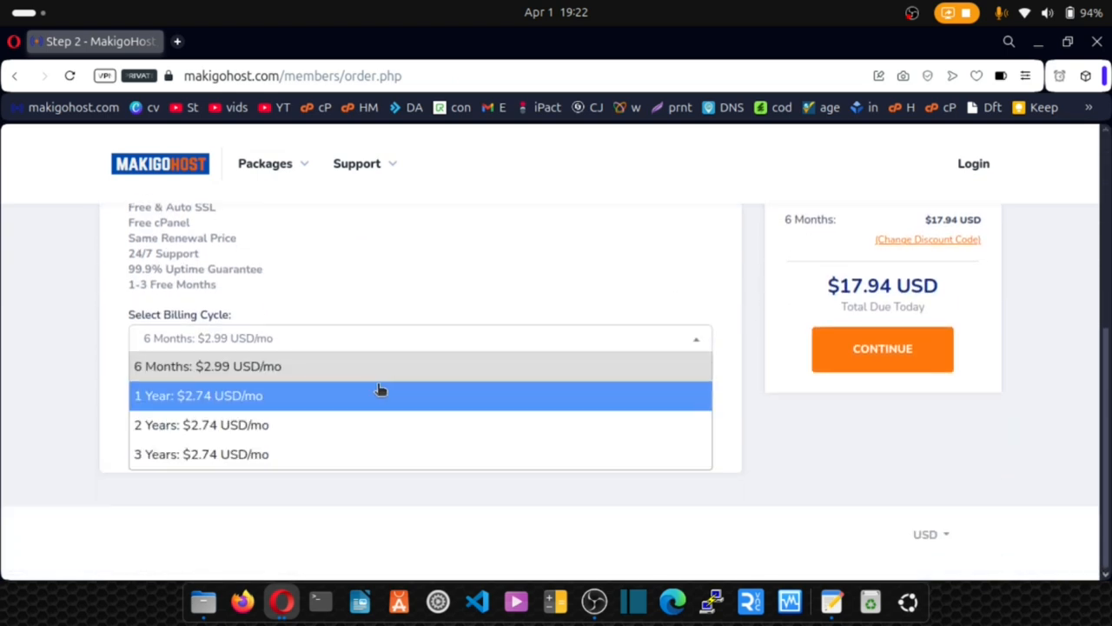
left_click(374, 406)
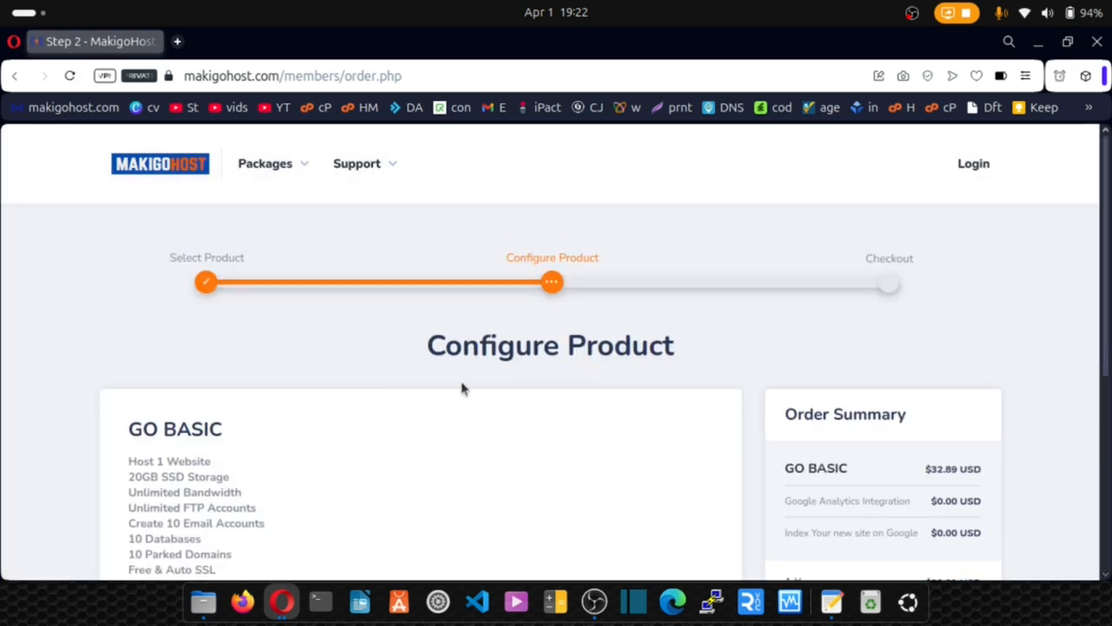
scroll(462, 387, "down", 3)
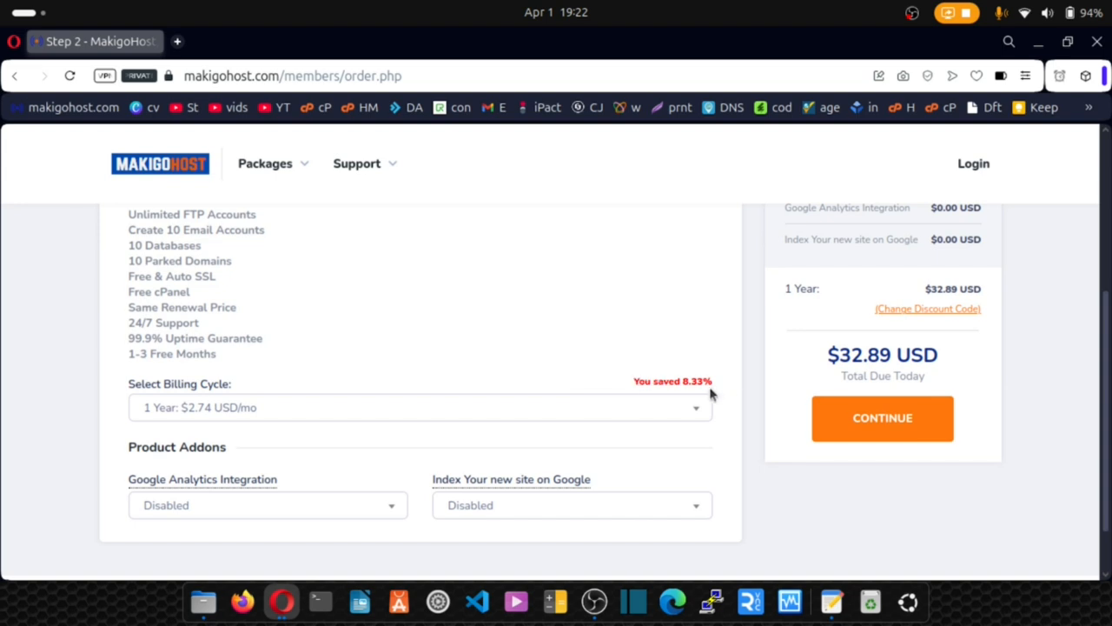
left_click_drag(714, 386, 628, 385)
left_click(626, 386)
Continue to the domain step, try Transfer Domain and Use My Own Domain, then return to Register Domain.
left_click(857, 436)
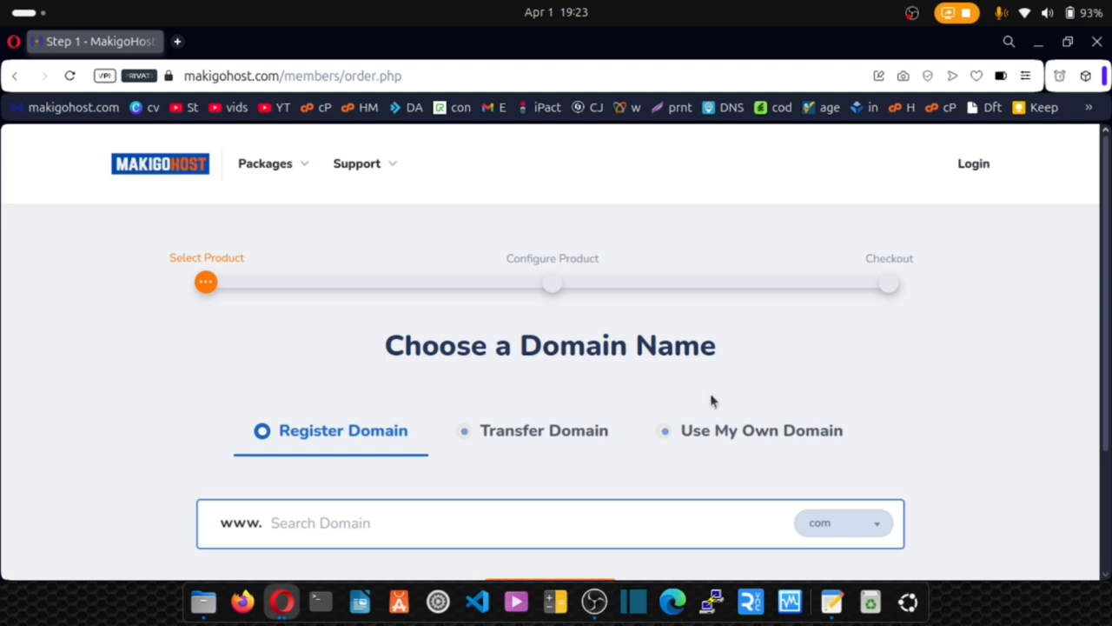
left_click(465, 436)
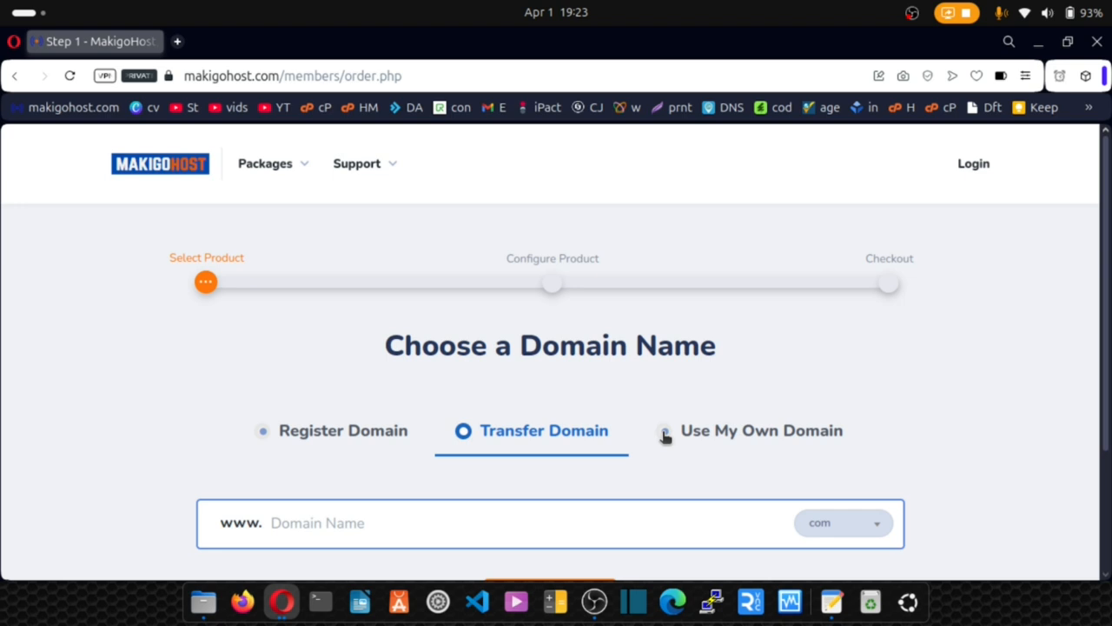
left_click(665, 434)
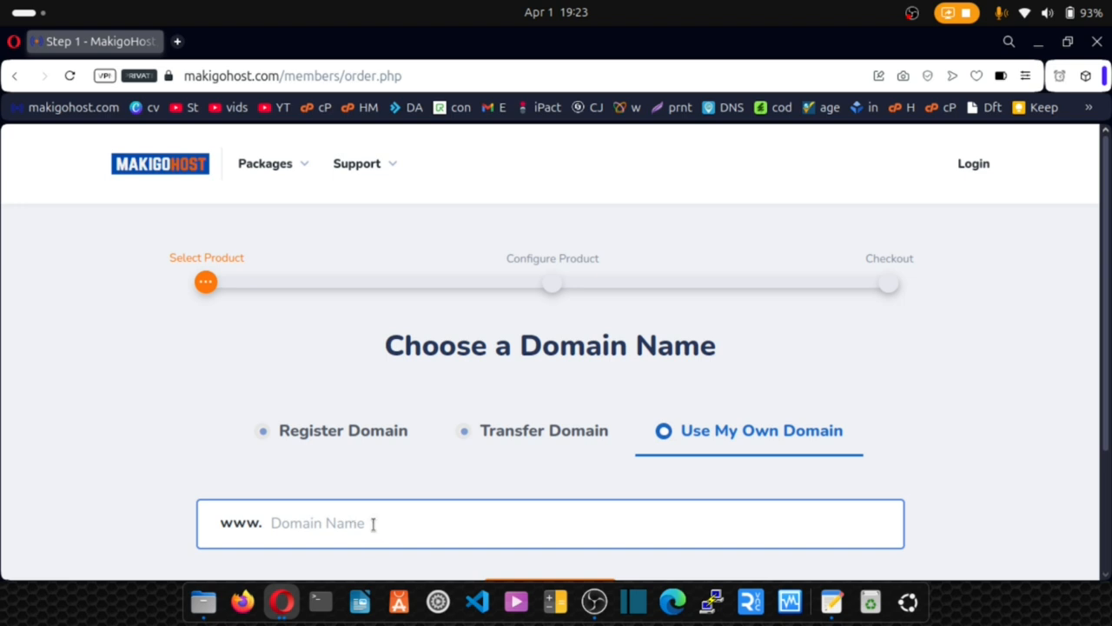
scroll(345, 529, "down", 1)
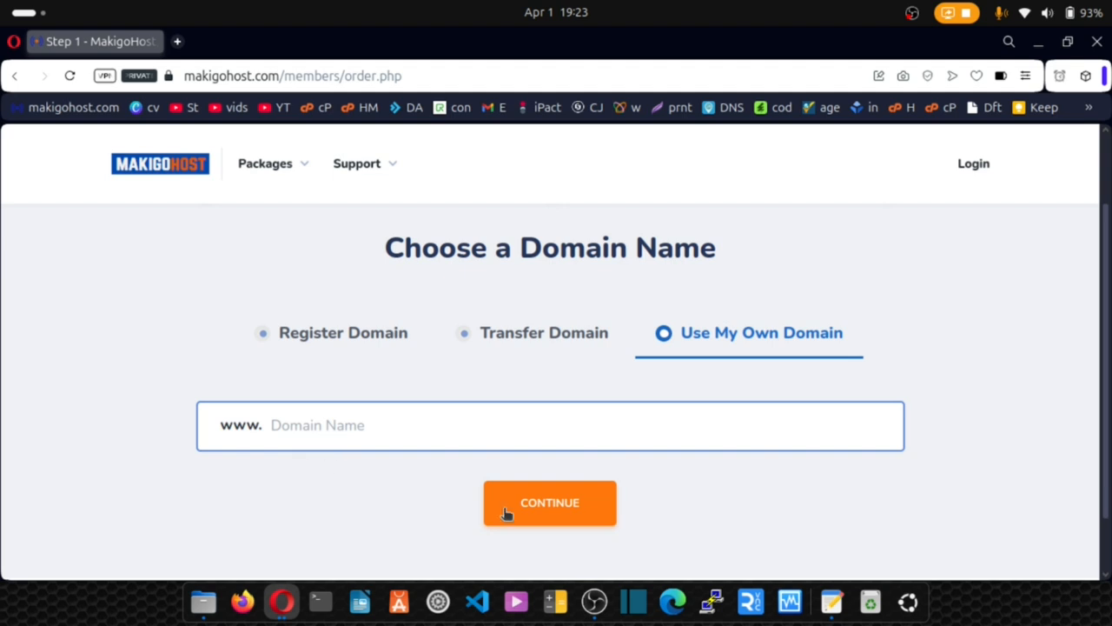
left_click(267, 341)
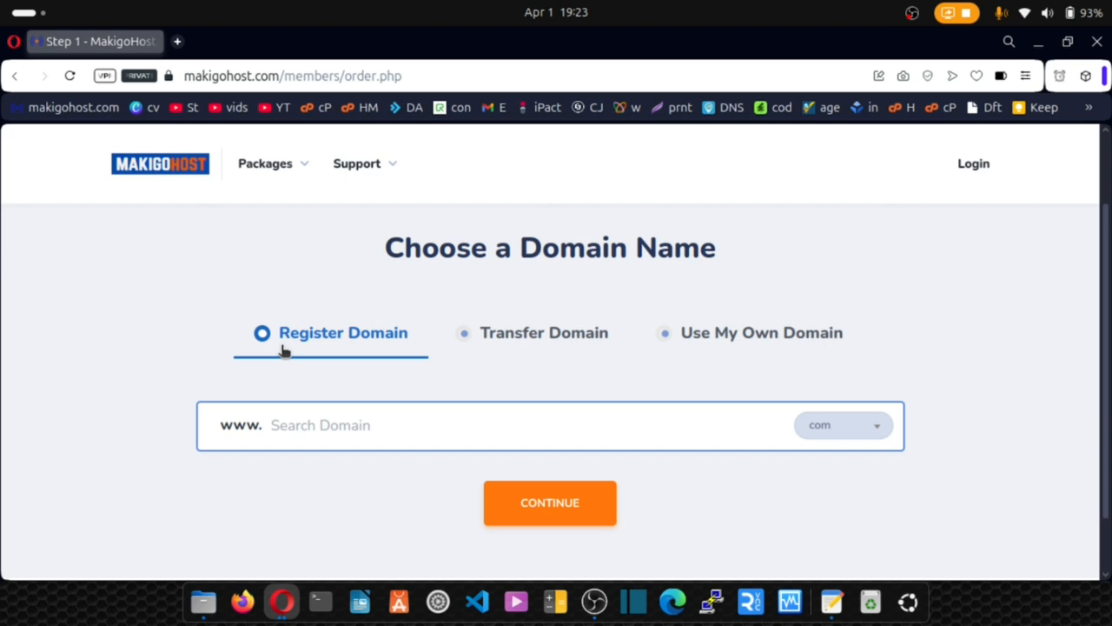
Search for 'testsolowebsite' with the .com extension kept.
left_click(285, 427)
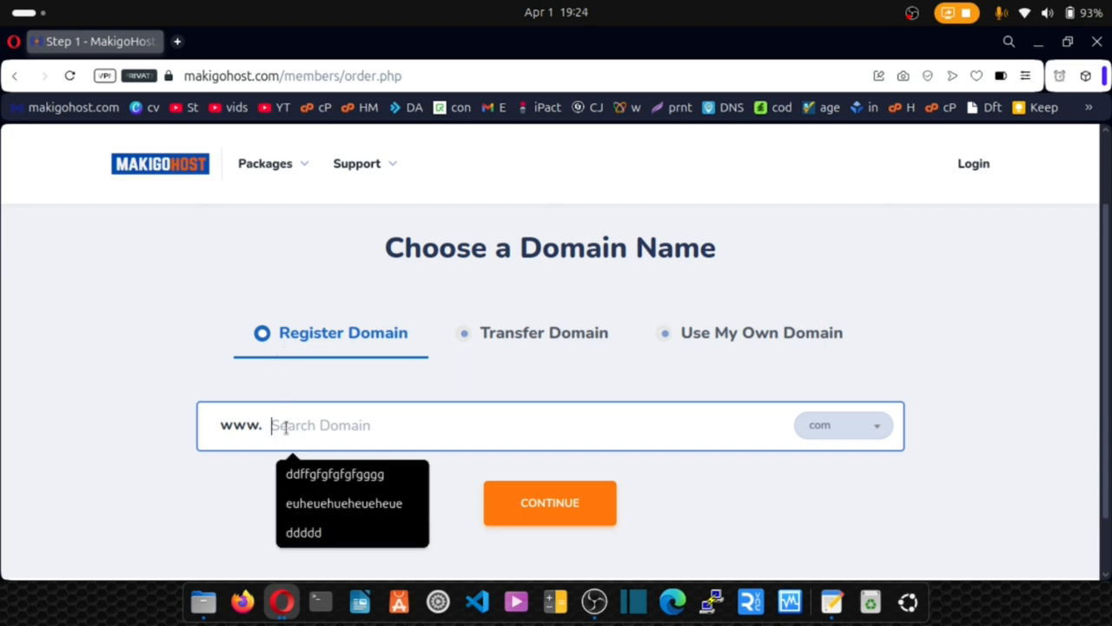
type("test")
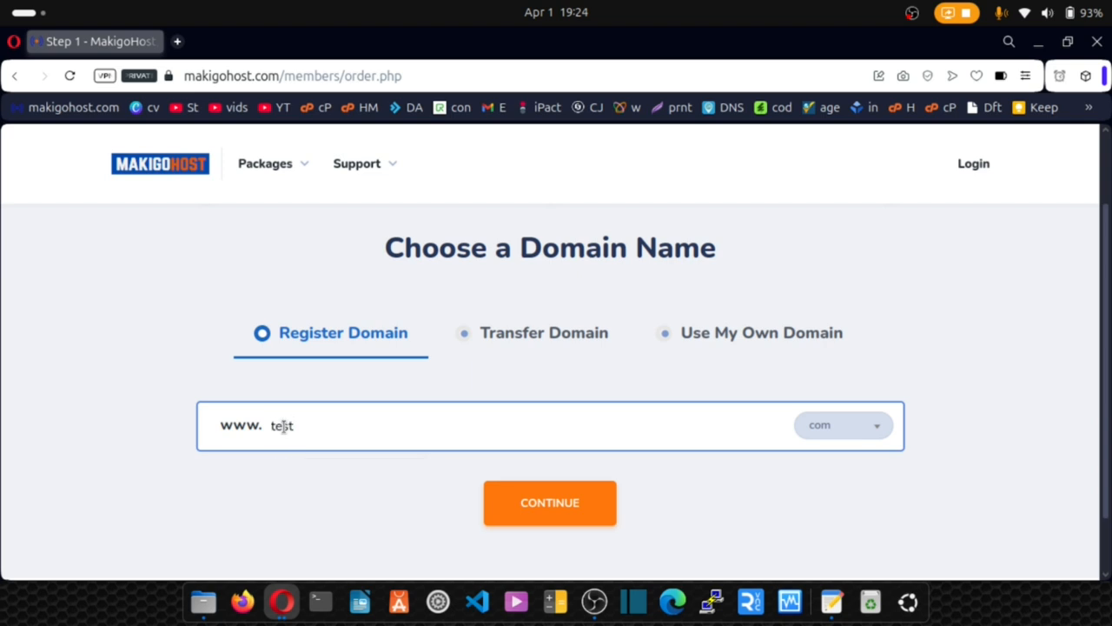
type("solowebsite")
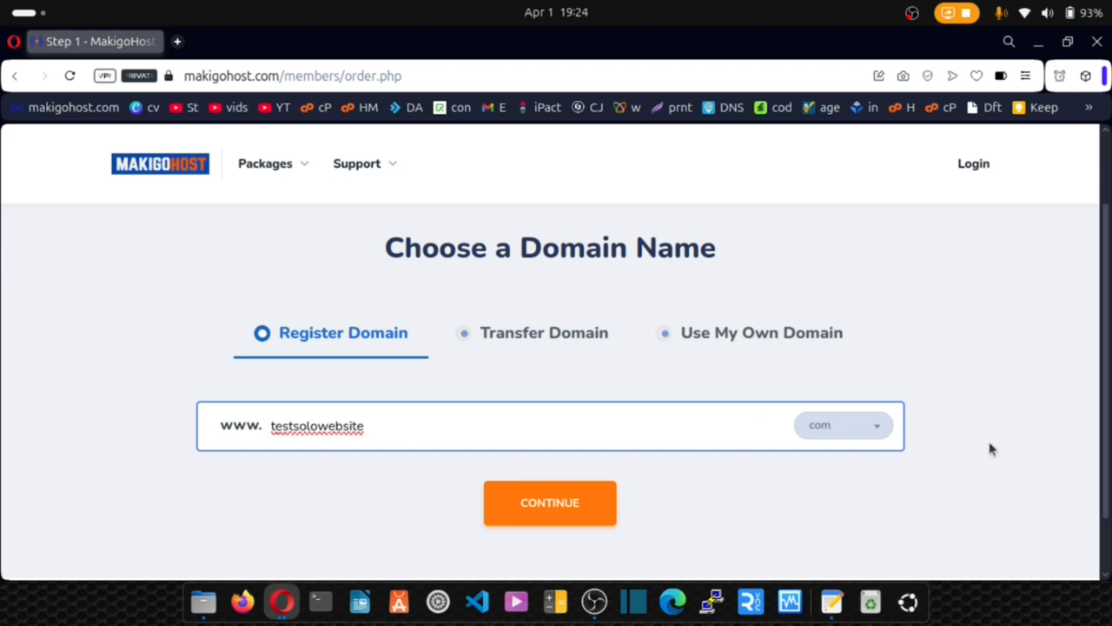
left_click(858, 432)
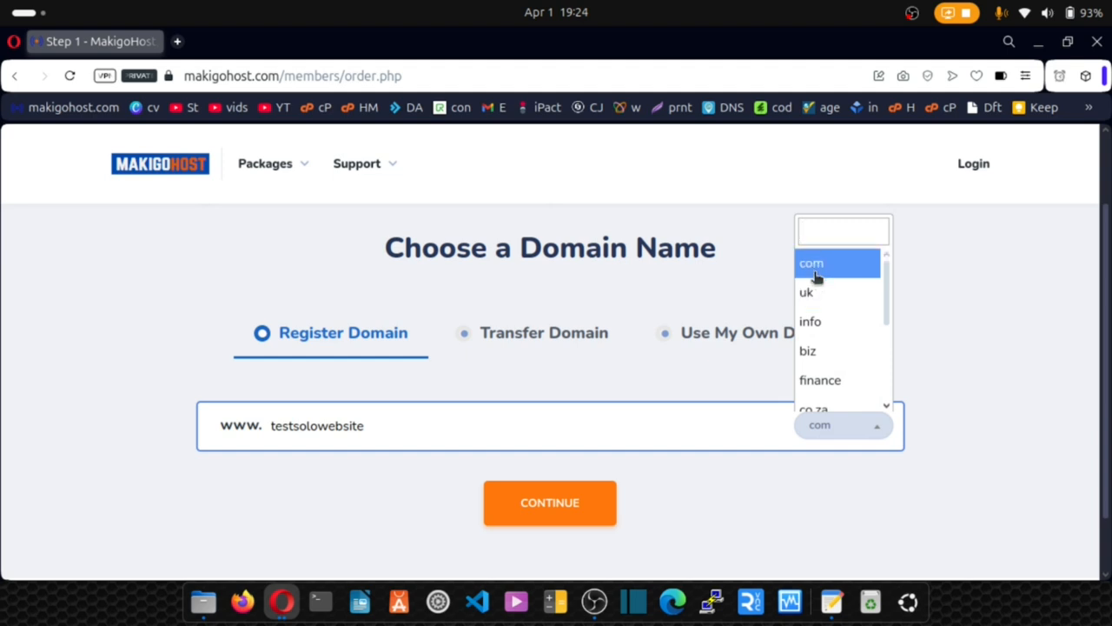
scroll(817, 281, "down", 2)
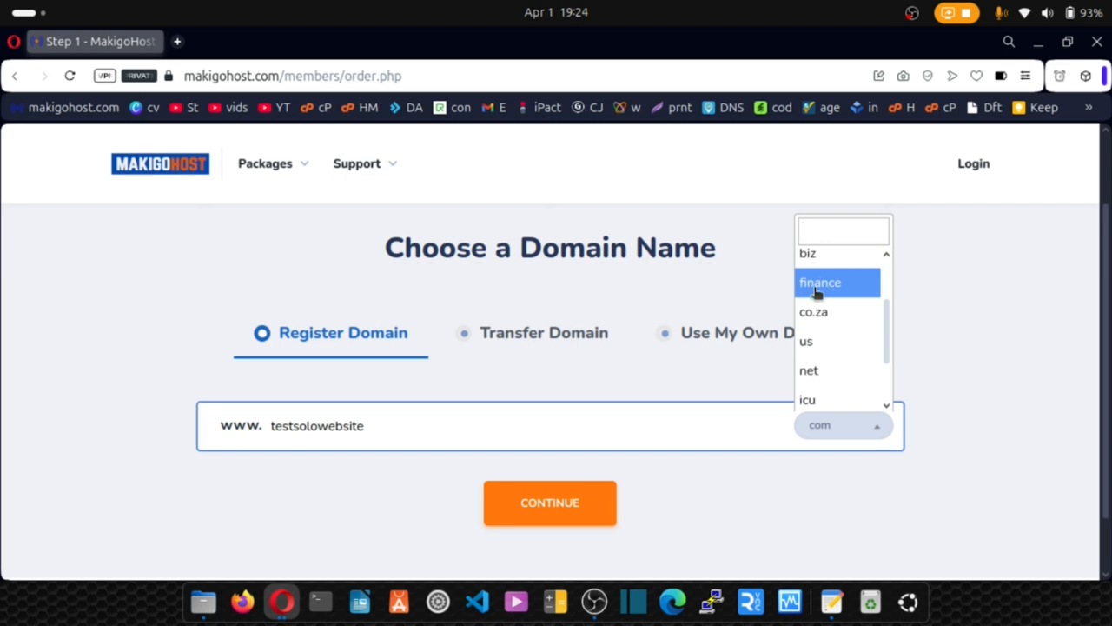
scroll(815, 314, "down", 2)
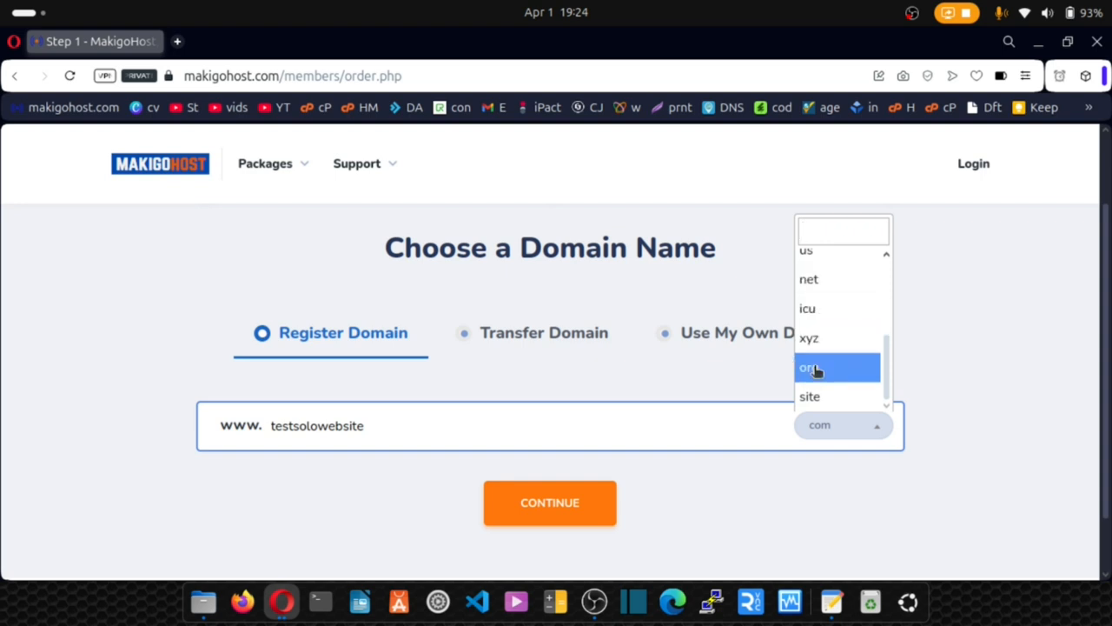
scroll(826, 374, "up", 4)
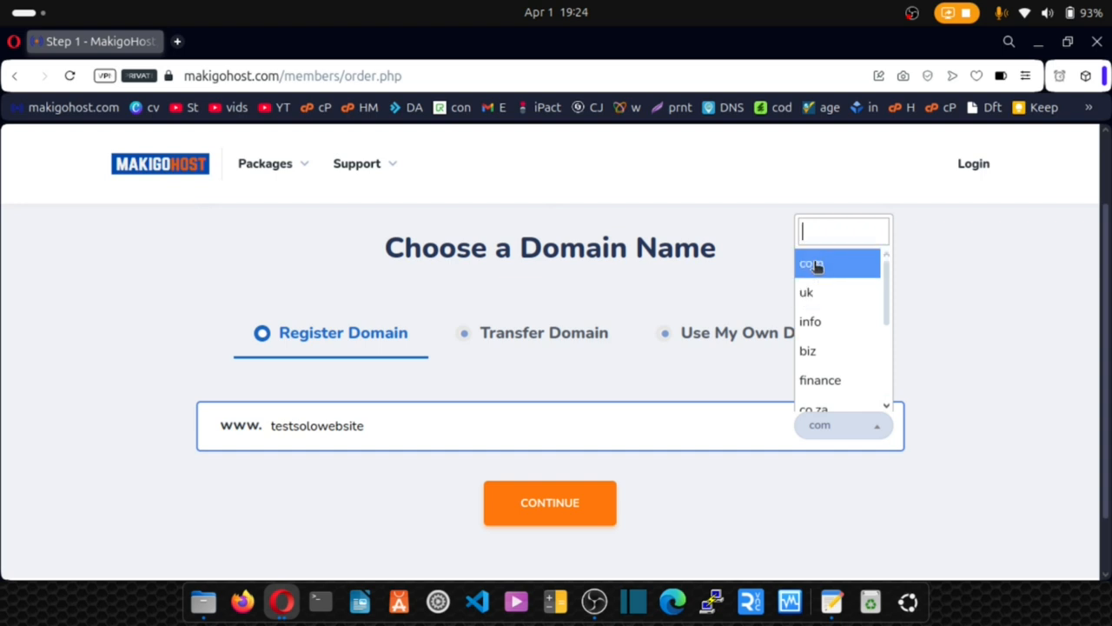
left_click(815, 266)
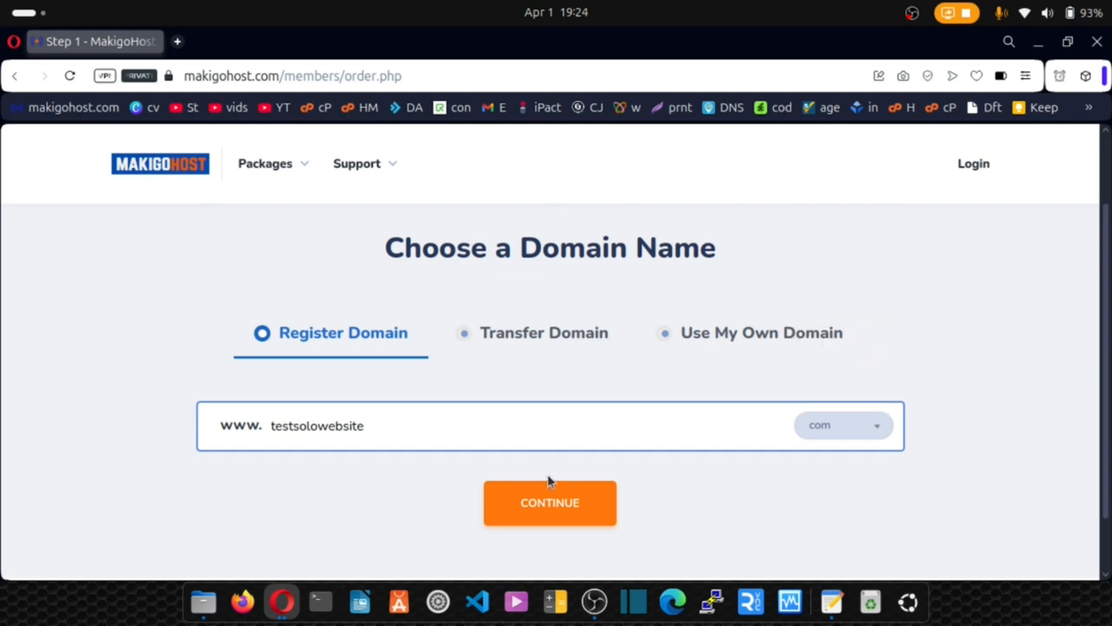
left_click(556, 514)
Review the result showing testsolowebsite.com available at 1 Year: $15.00 USD.
scroll(556, 513, "down", 2)
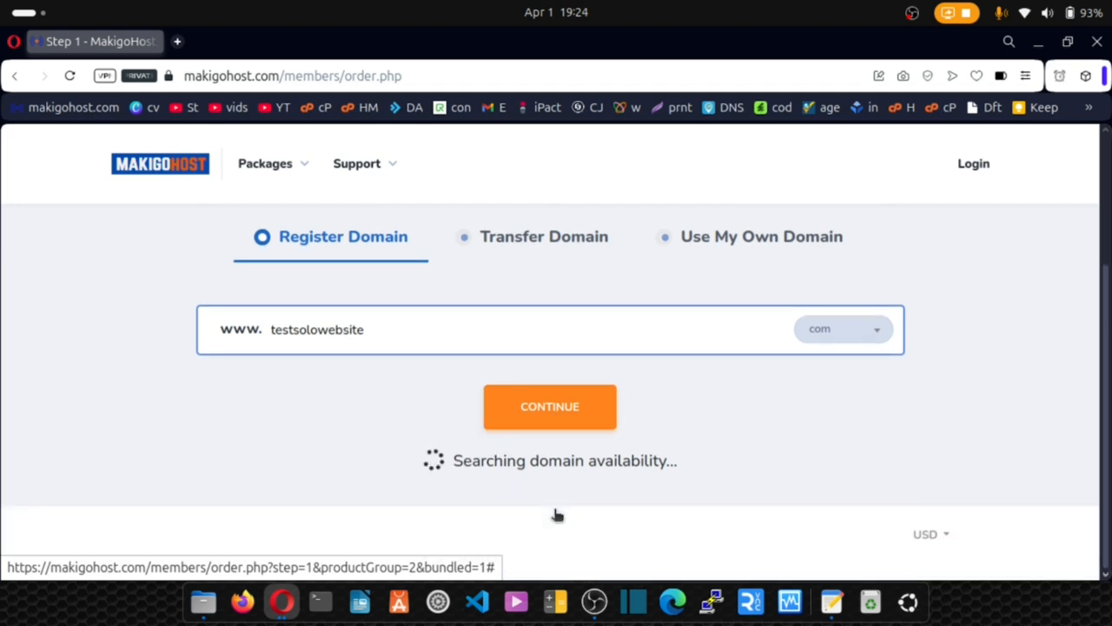
left_click_drag(434, 462, 655, 469)
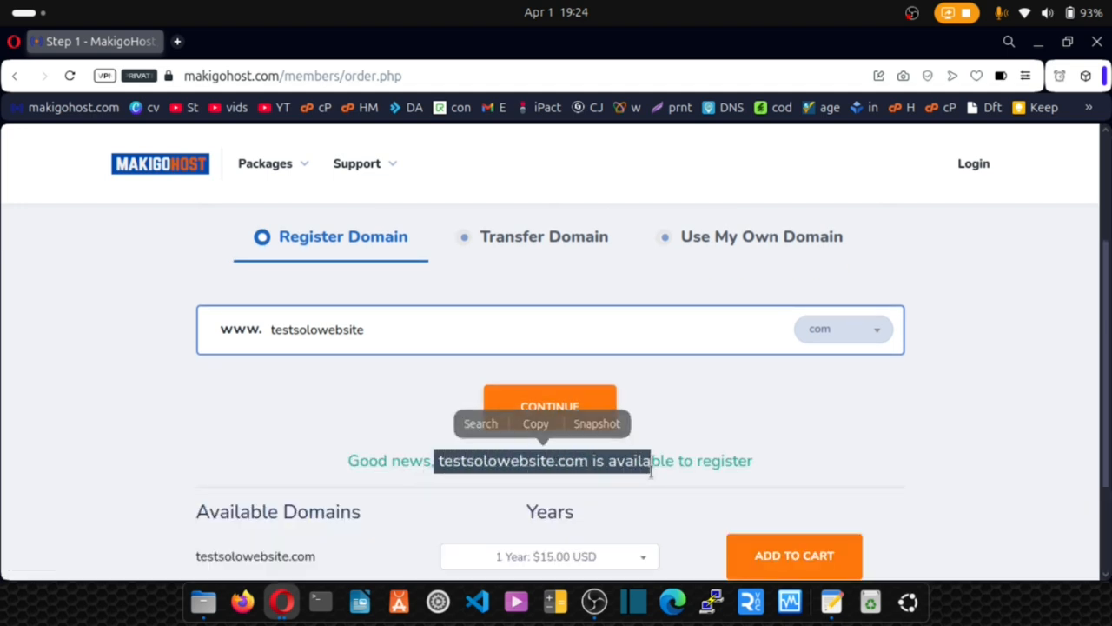
left_click(650, 472)
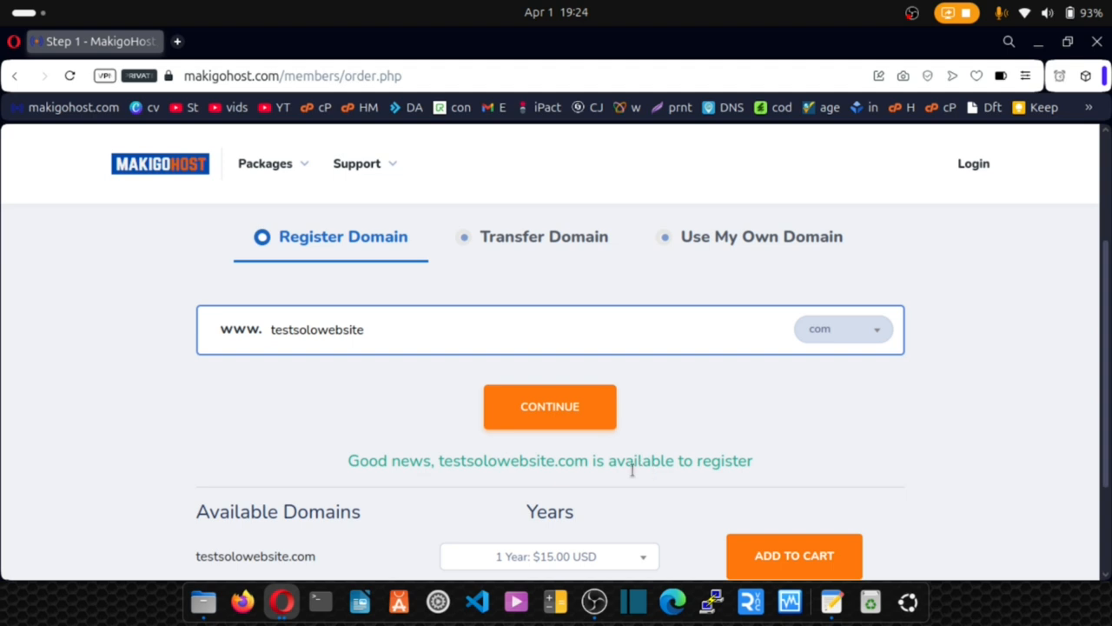
left_click(405, 339)
Search 'google' instead and see that google.com is already taken.
key("ctrl+a")
key("BackSpace")
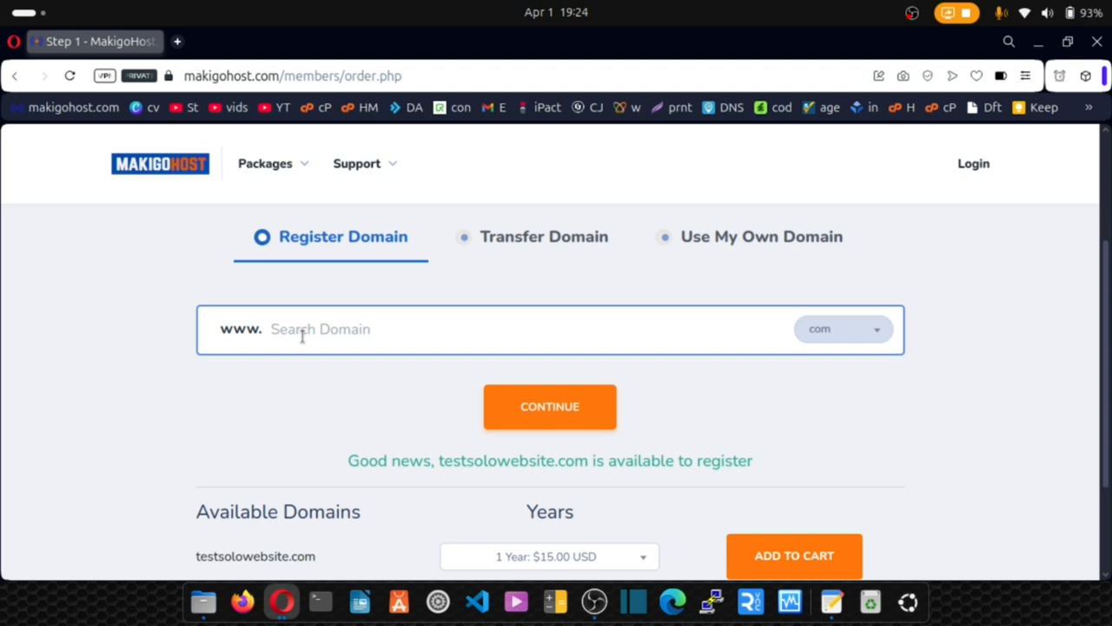
type("googl")
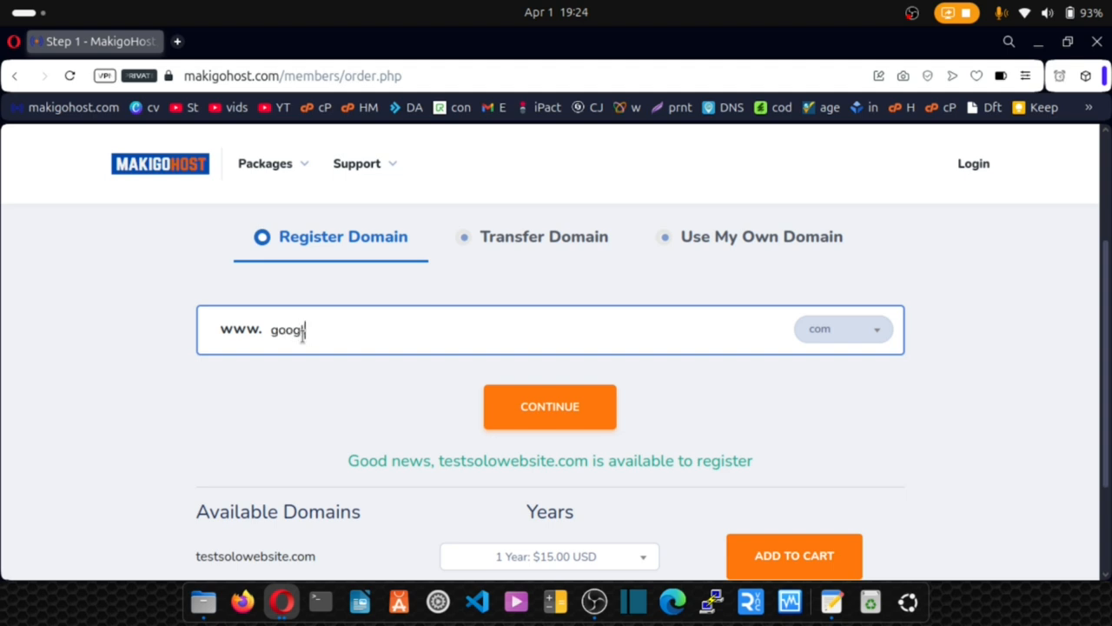
type("e")
left_click(575, 408)
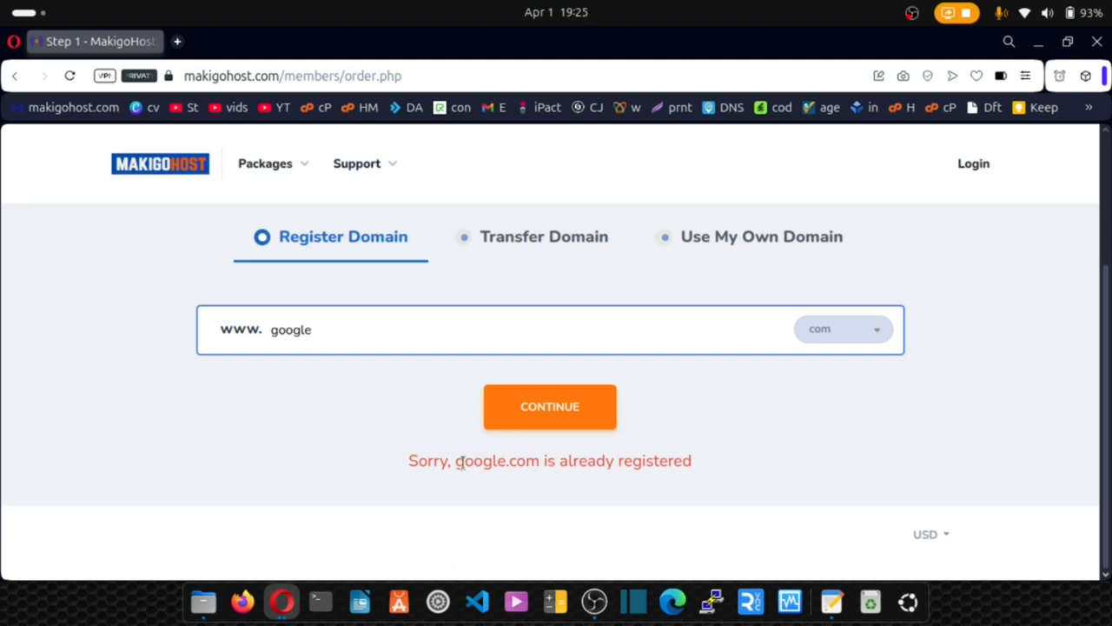
left_click_drag(456, 462, 539, 464)
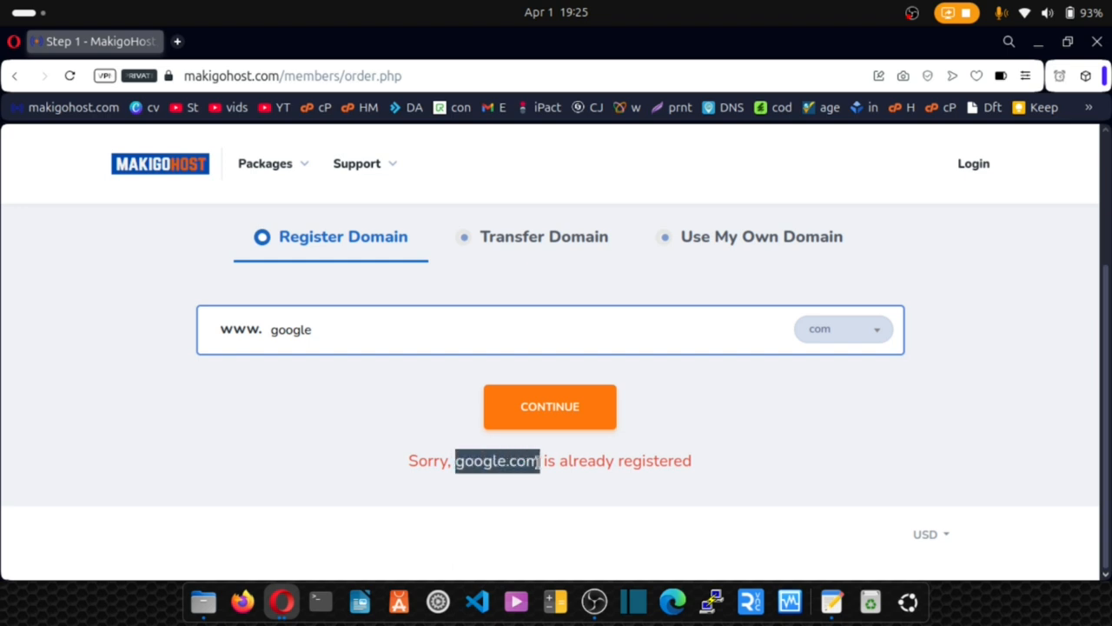
left_click(366, 449)
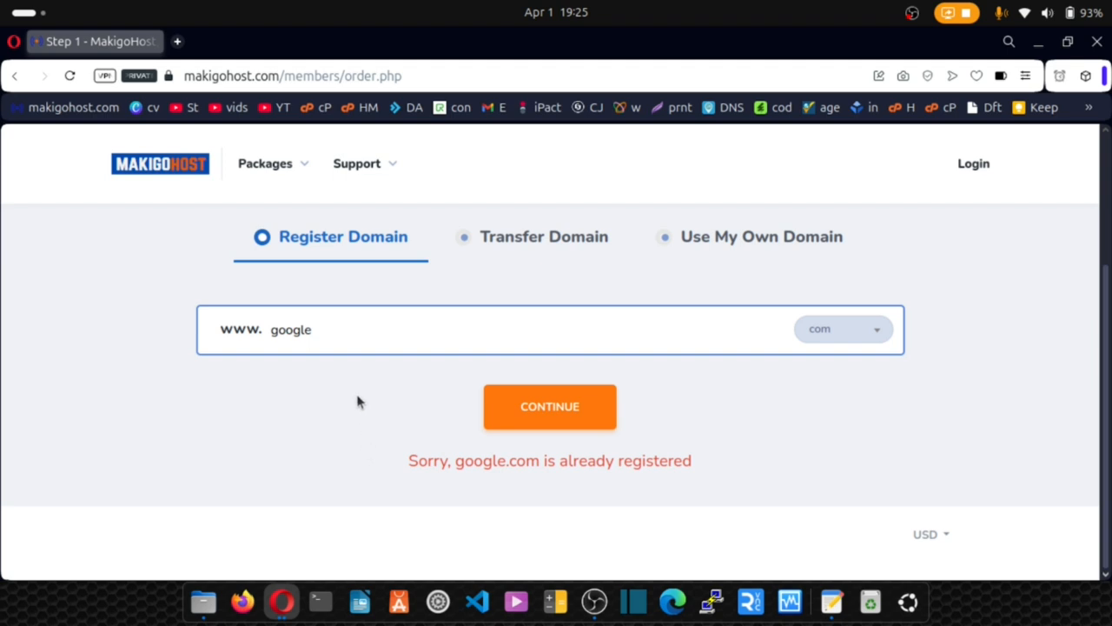
Restore 'testsolowebsite', search again, and add testsolowebsite.com to the cart.
left_click_drag(323, 329, 272, 339)
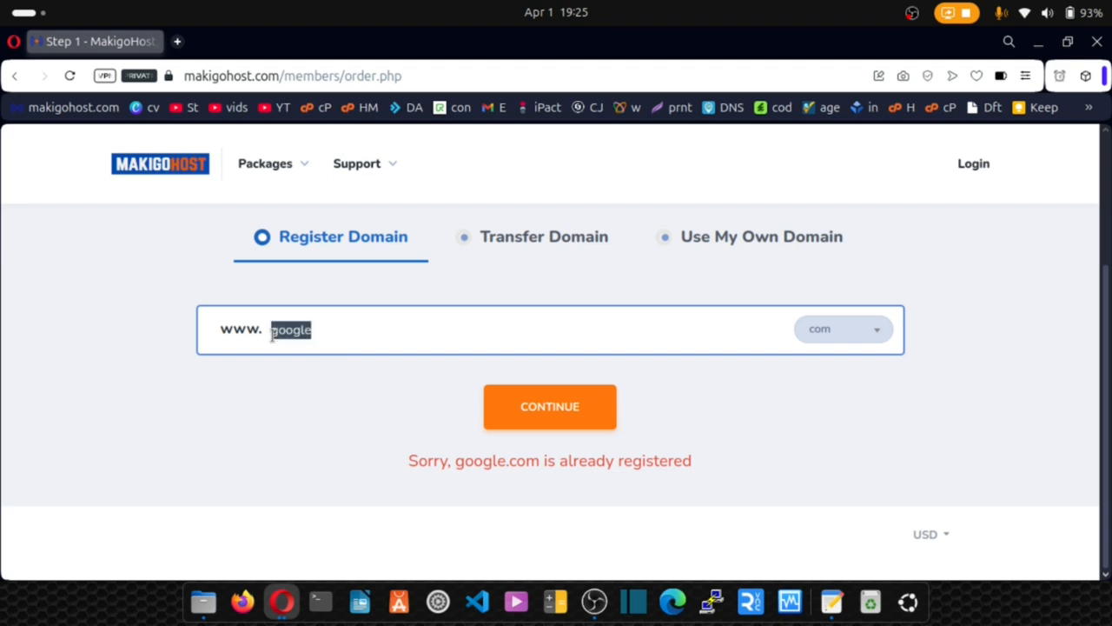
key("BackSpace")
key("ctrl+z")
key("ctrl+z")
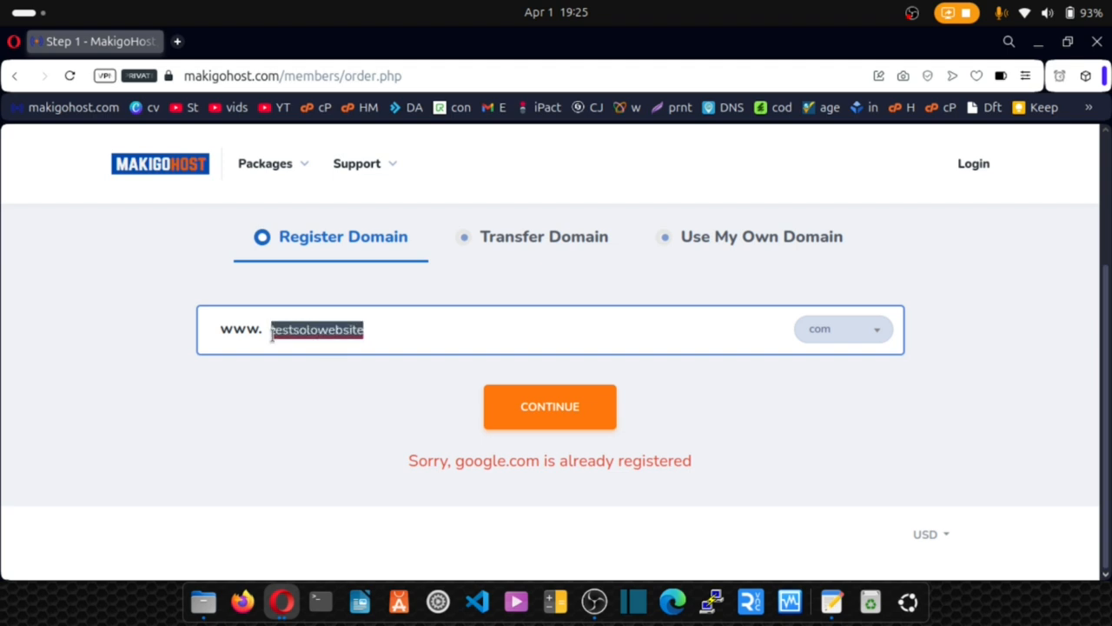
left_click(305, 382)
left_click(541, 405)
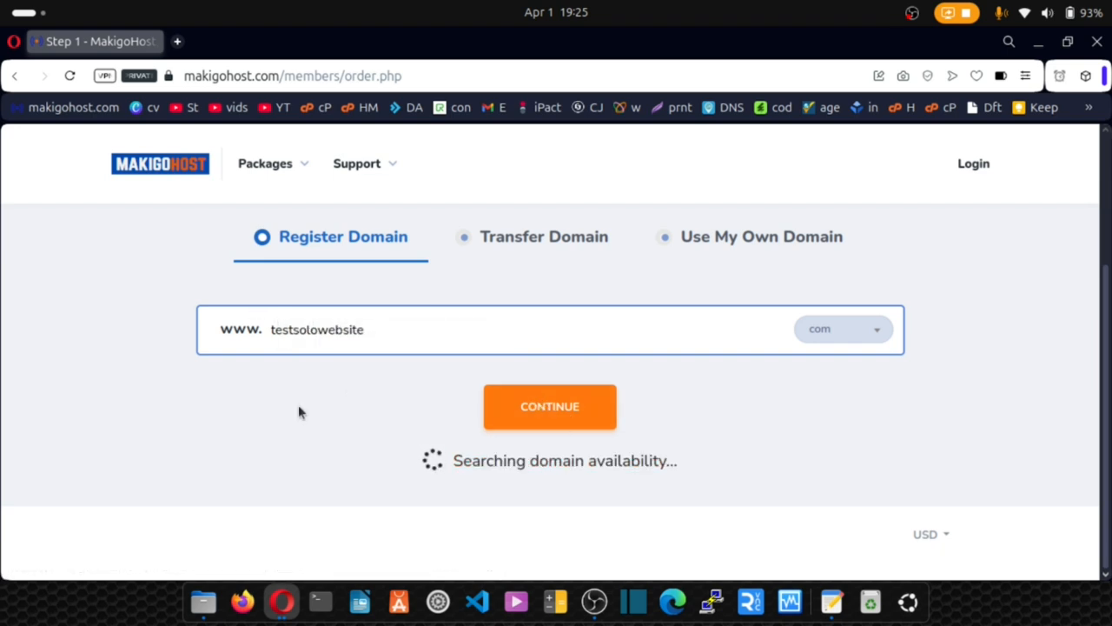
scroll(365, 427, "down", 2)
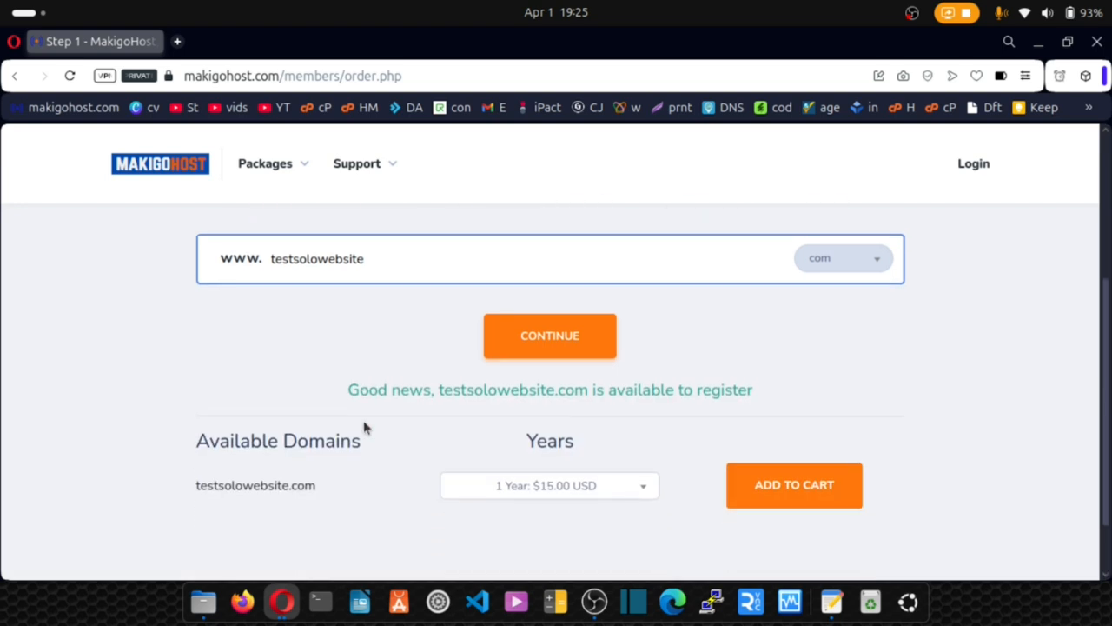
left_click(798, 466)
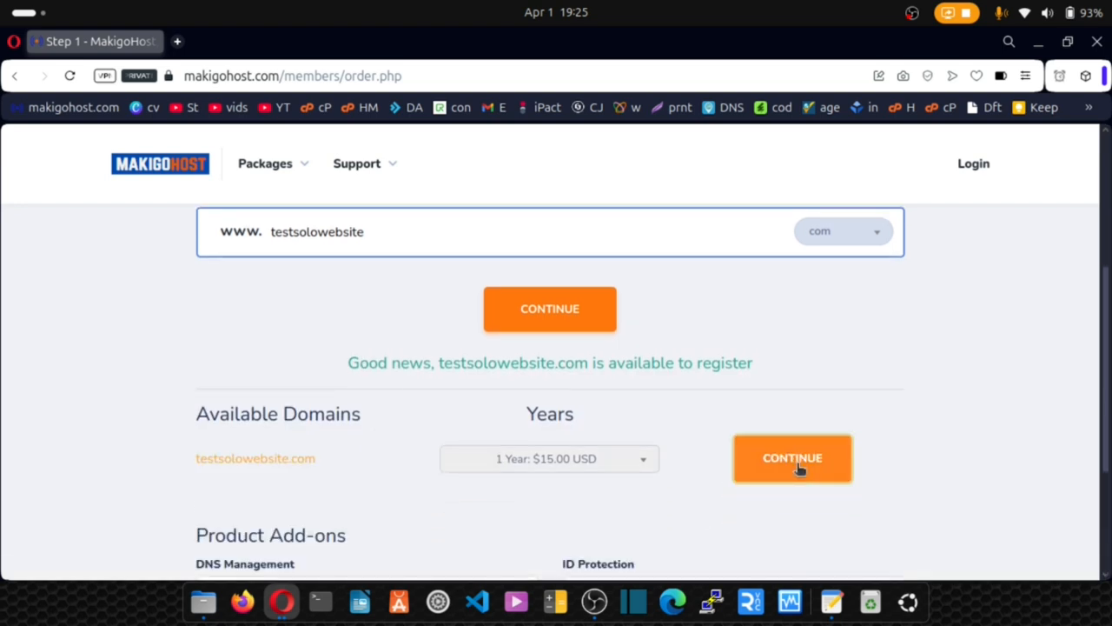
Select testsolowebsite.com above the Product Add-ons and open a new Speed Dial tab.
scroll(797, 468, "down", 4)
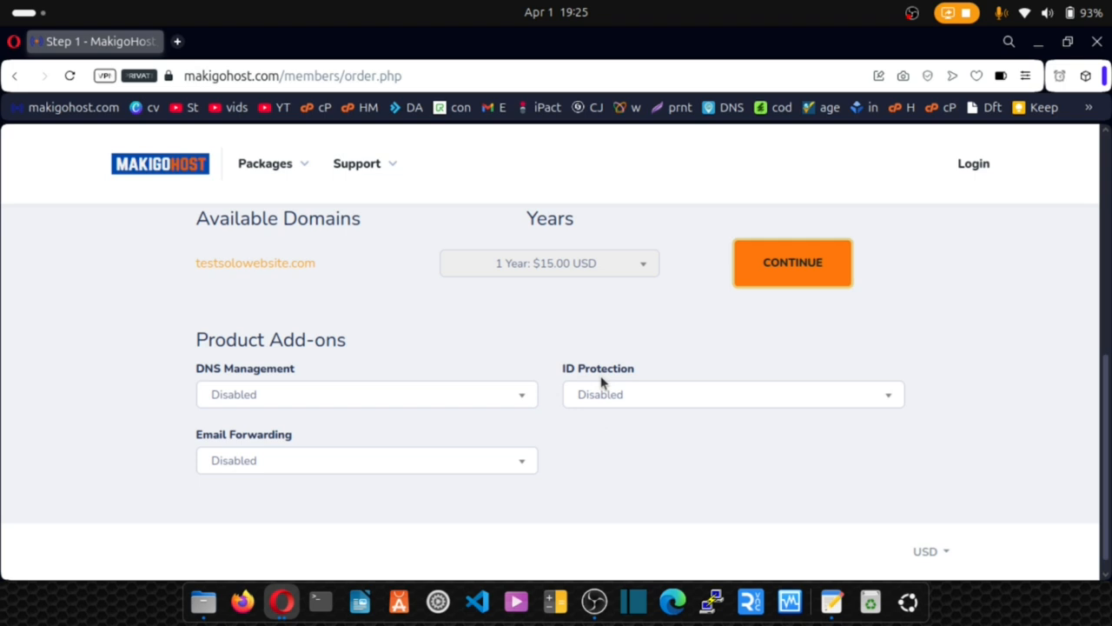
left_click_drag(318, 266, 183, 290)
left_click(183, 290)
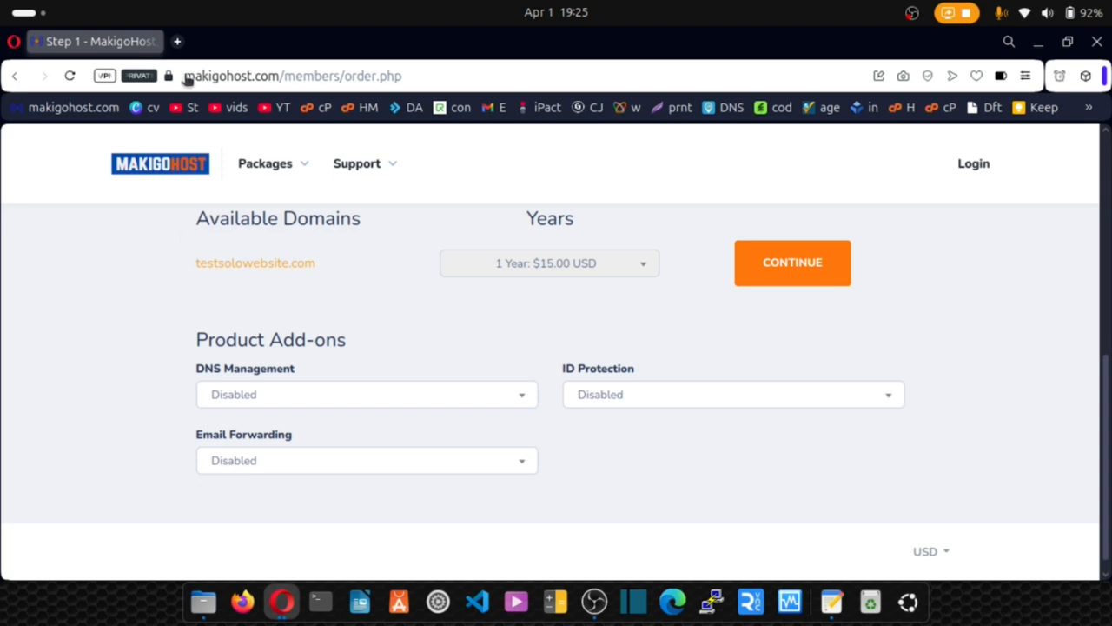
left_click(176, 41)
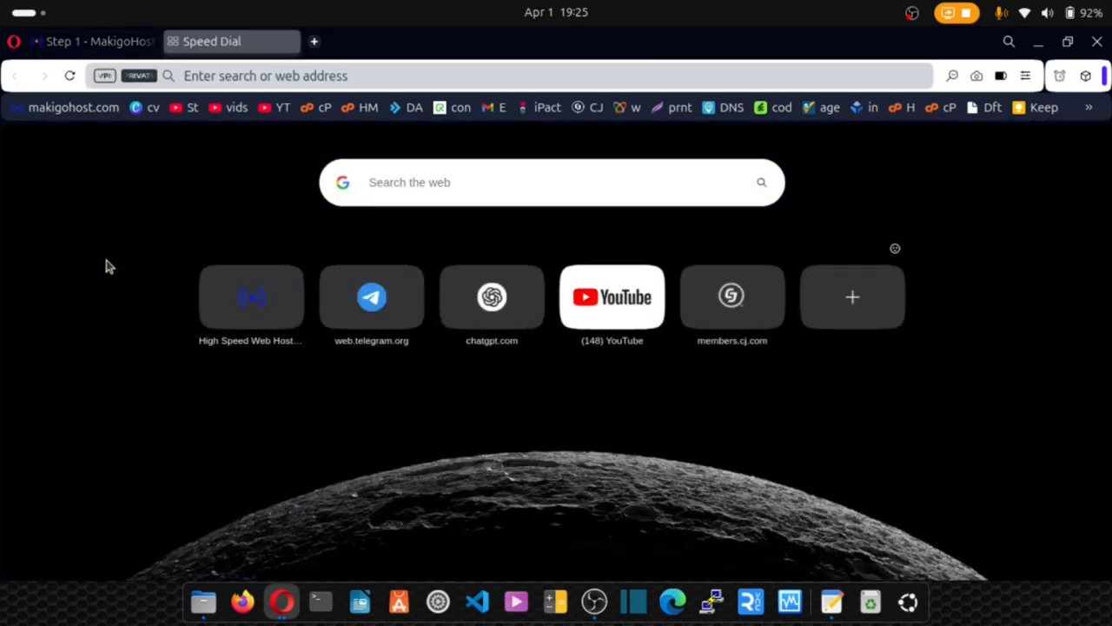
Search Google for 'whois lookup' and open Whois.com's Whois Domain Lookup page.
type("whoi")
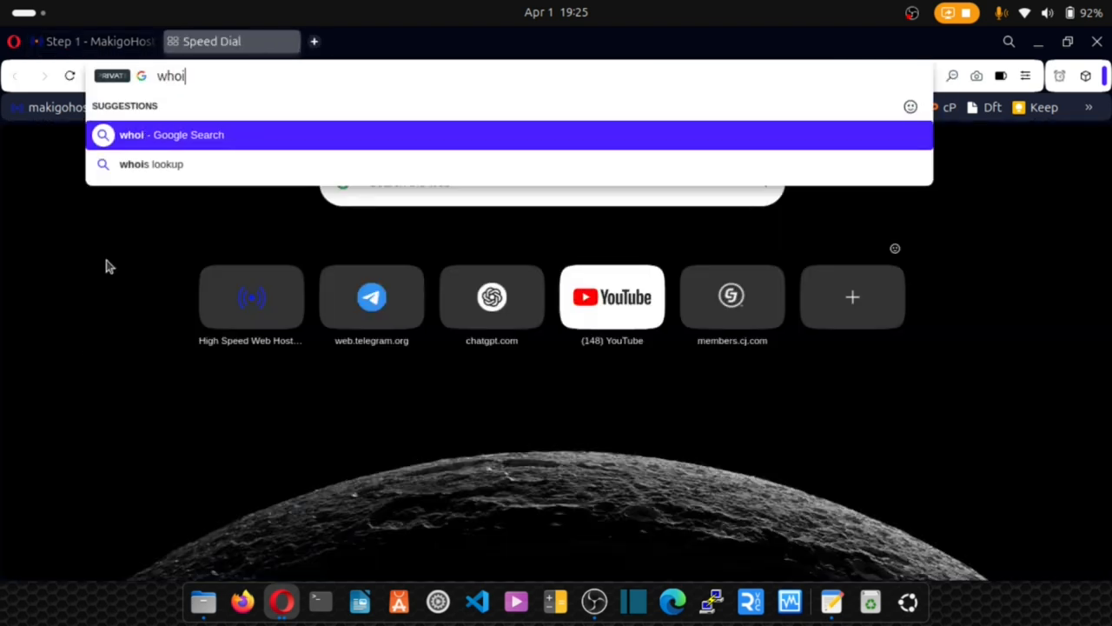
type("s loo")
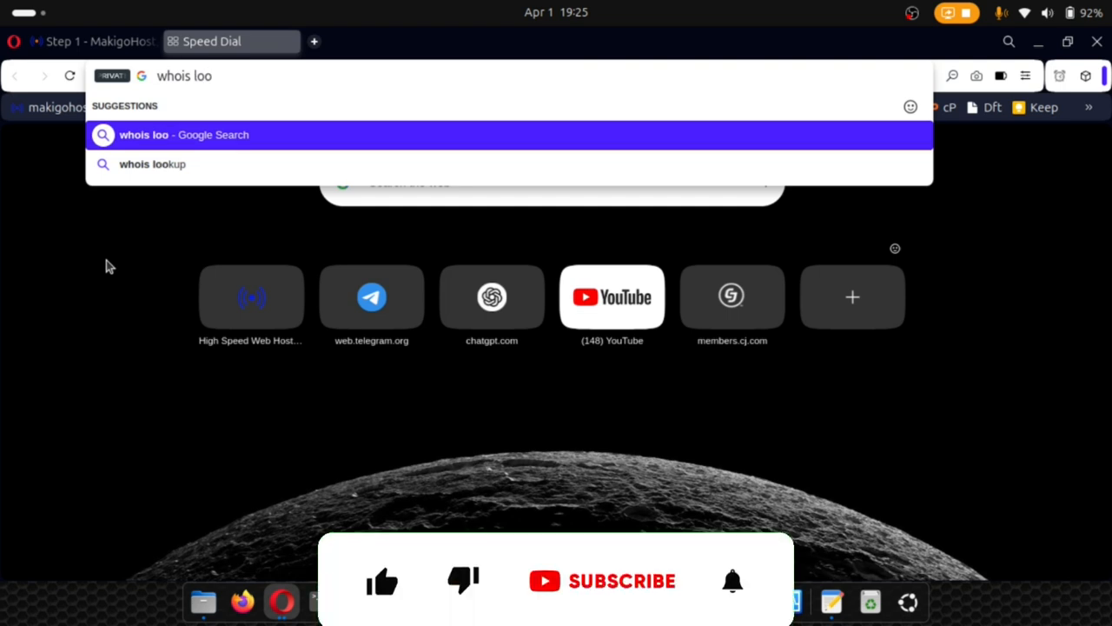
type("kup")
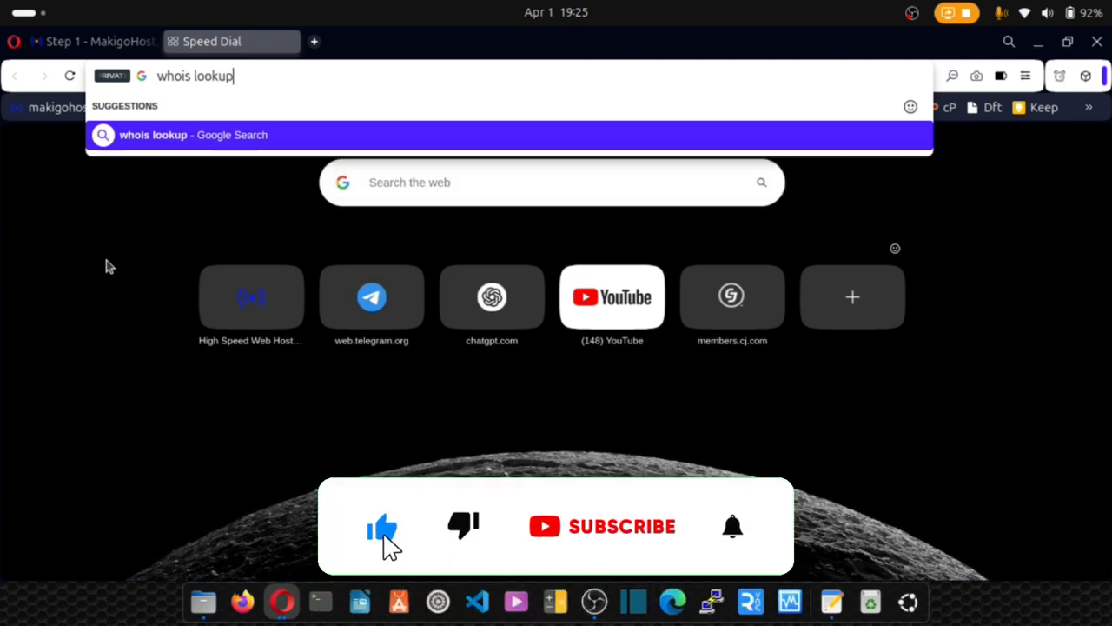
key("Return")
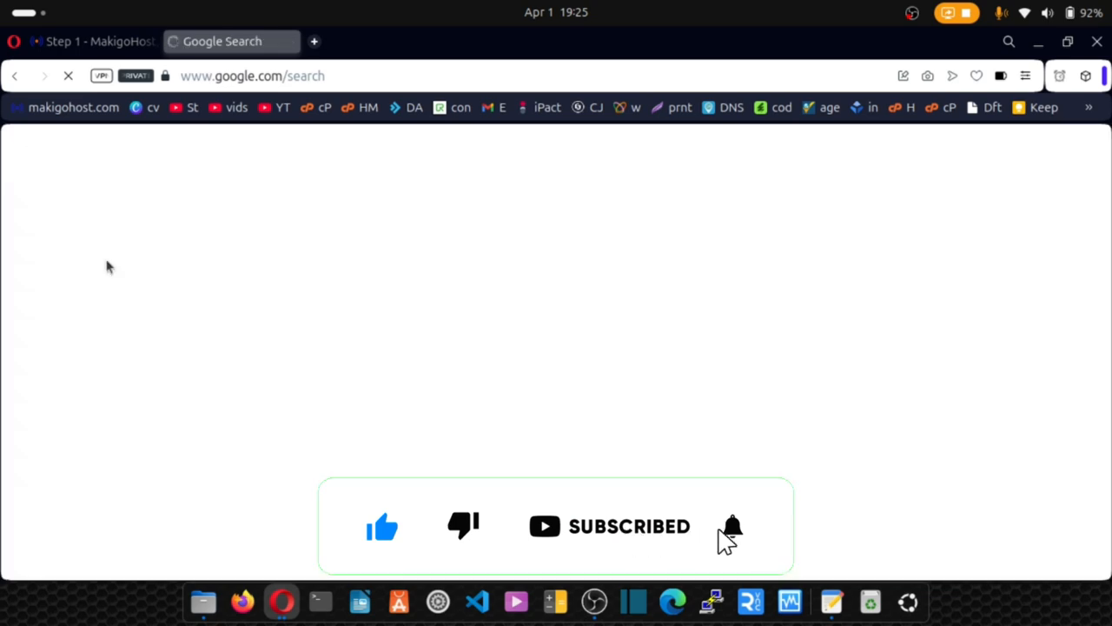
scroll(203, 318, "down", 5)
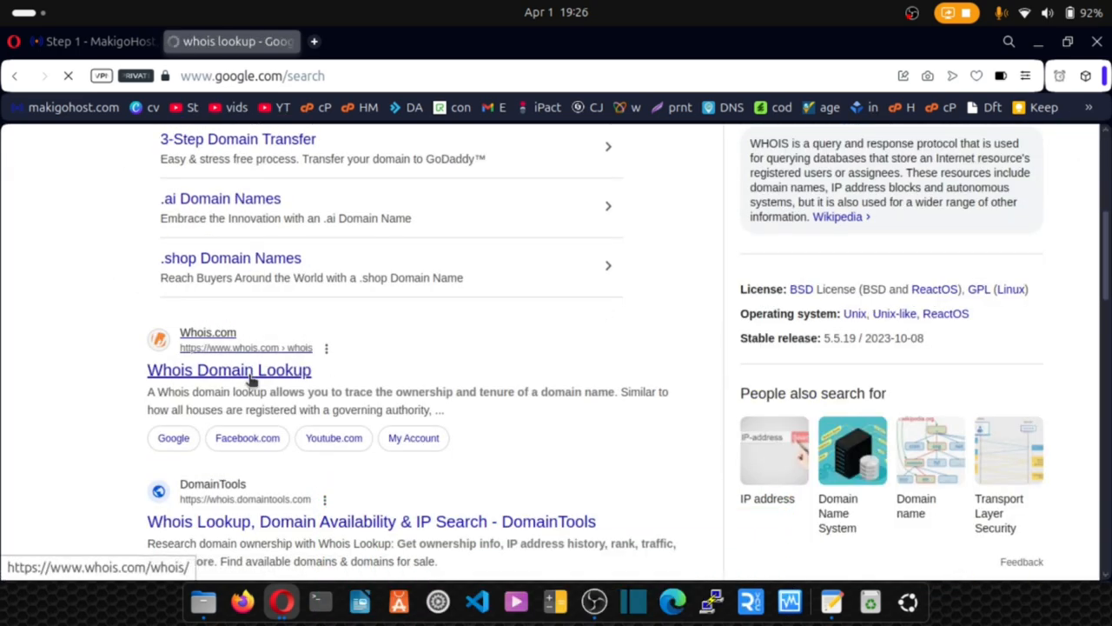
left_click(251, 380)
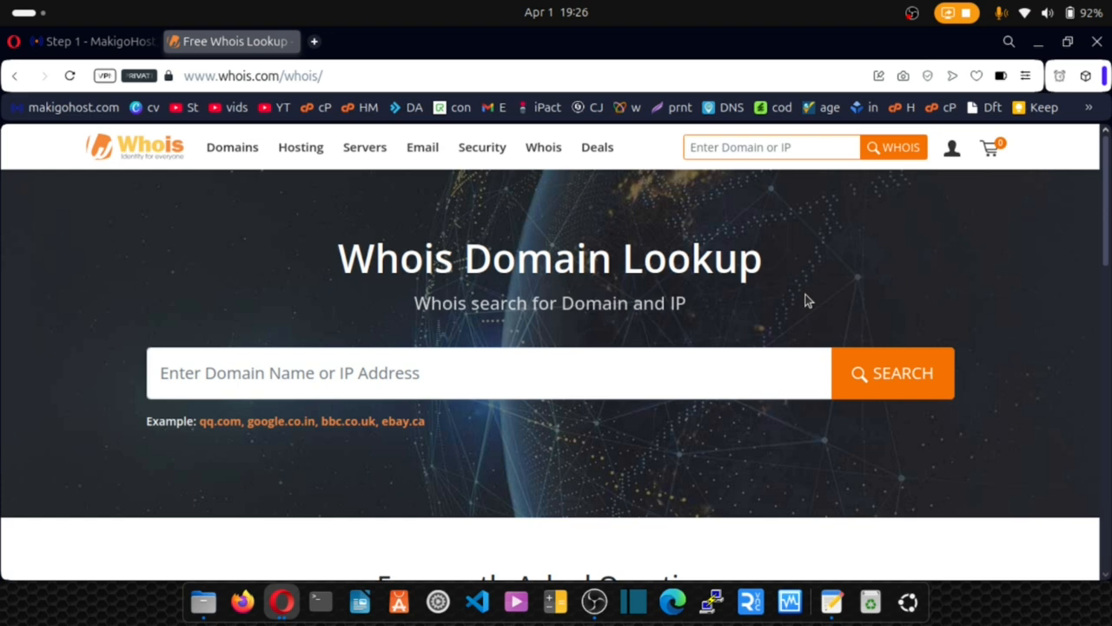
Go back to the MakigoHost tab showing the checkout Order Summary.
left_click(101, 43)
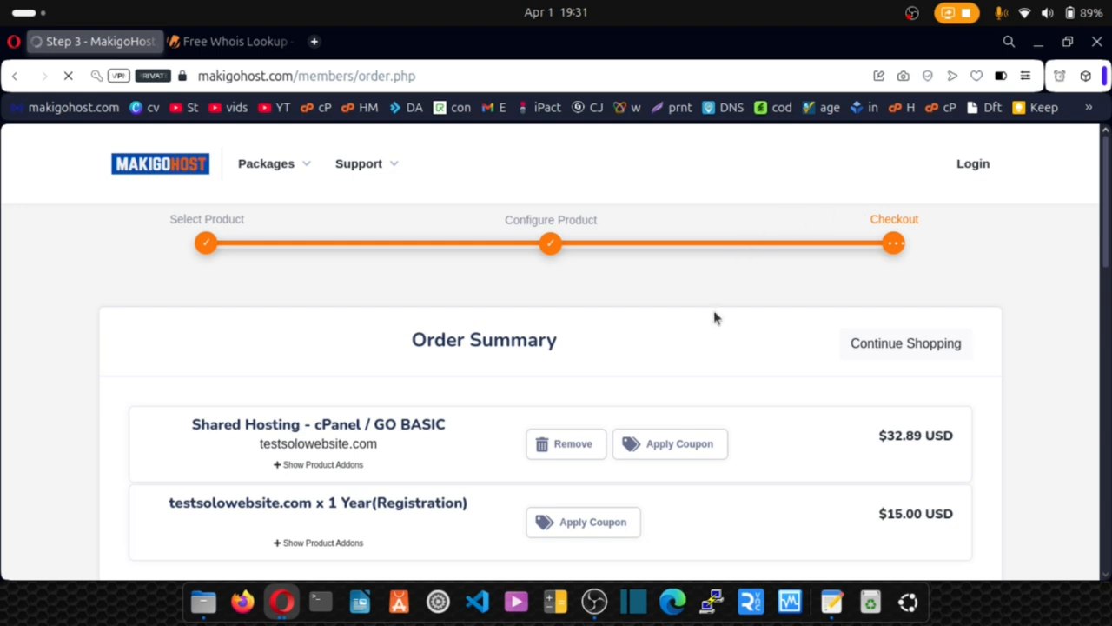
Apply the SALE30 coupon code to the GO BASIC hosting.
left_click(682, 445)
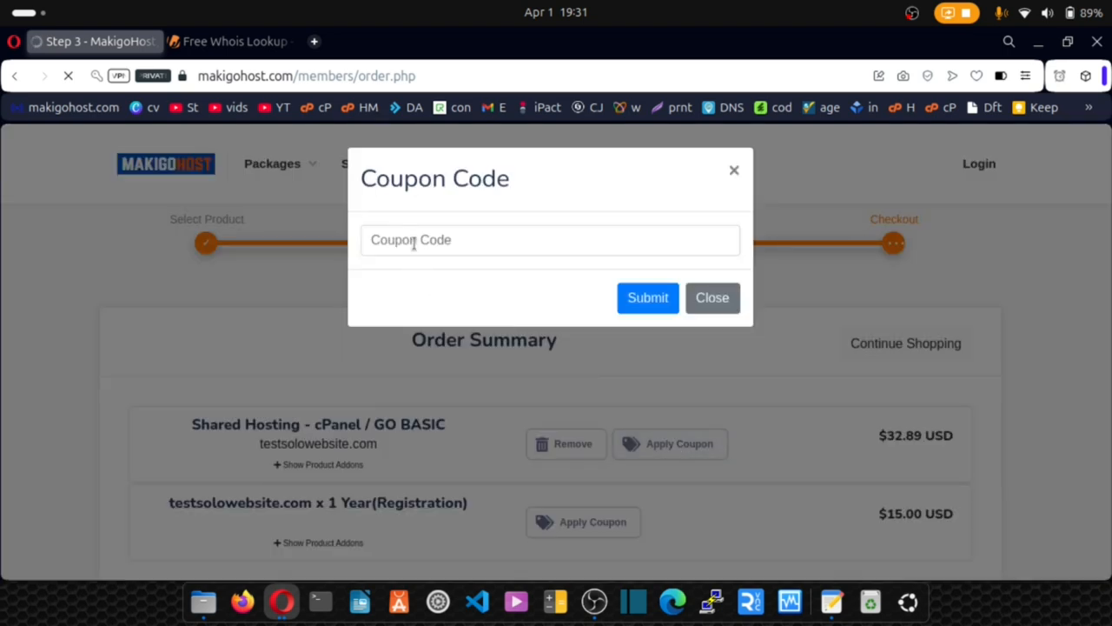
left_click(412, 246)
type("SALE30")
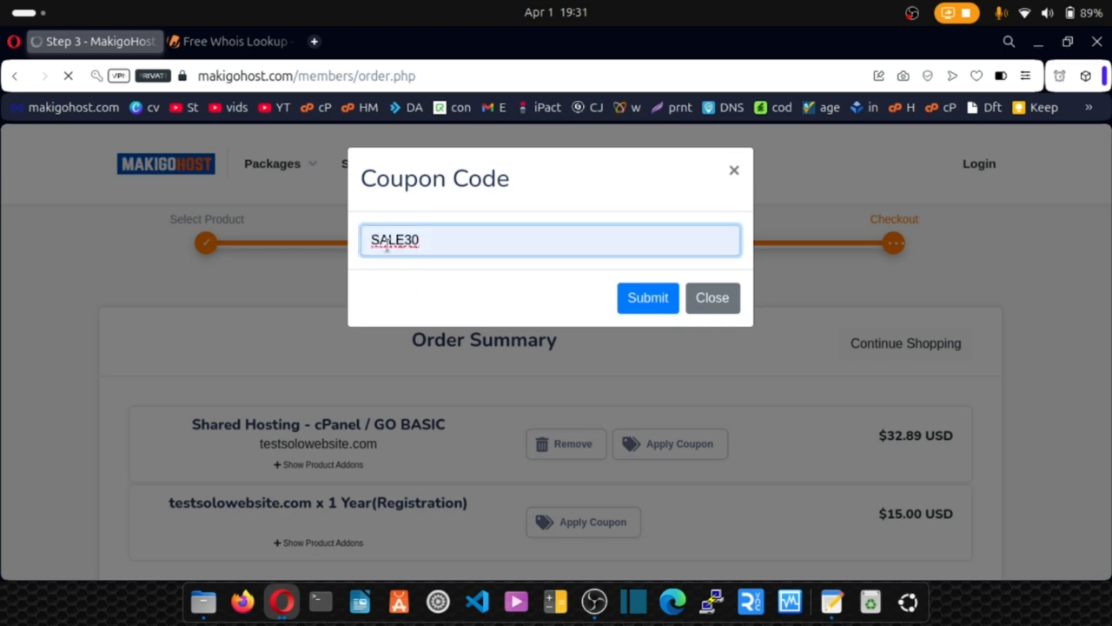
left_click(648, 296)
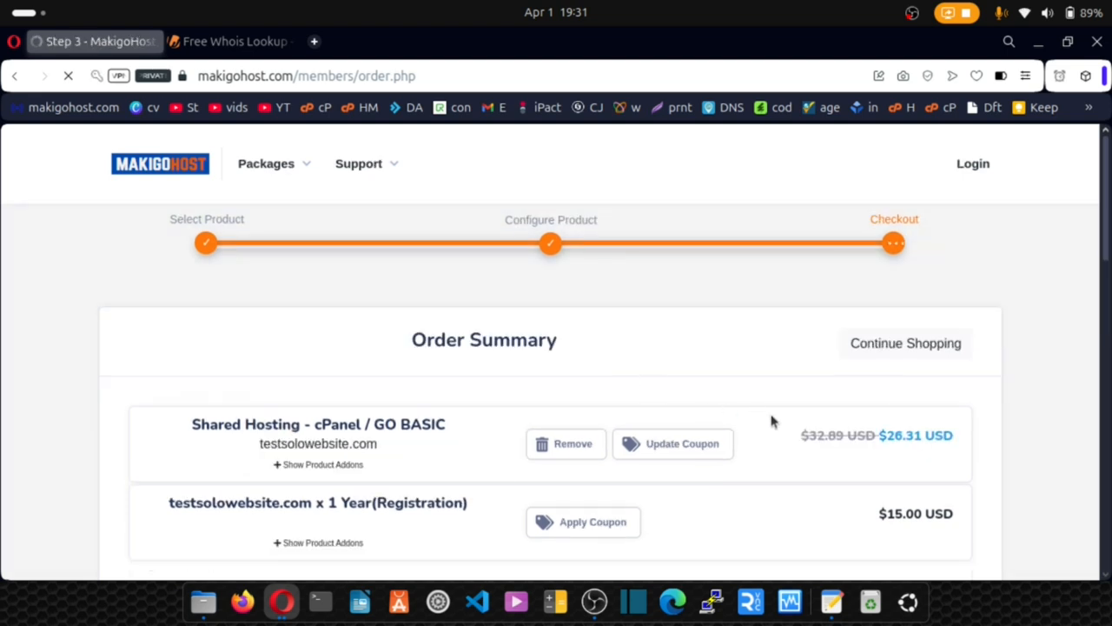
Check the new prices: hosting $32.89 cut to $26.31, domain $15.00, total $41.31.
left_click_drag(881, 441, 969, 448)
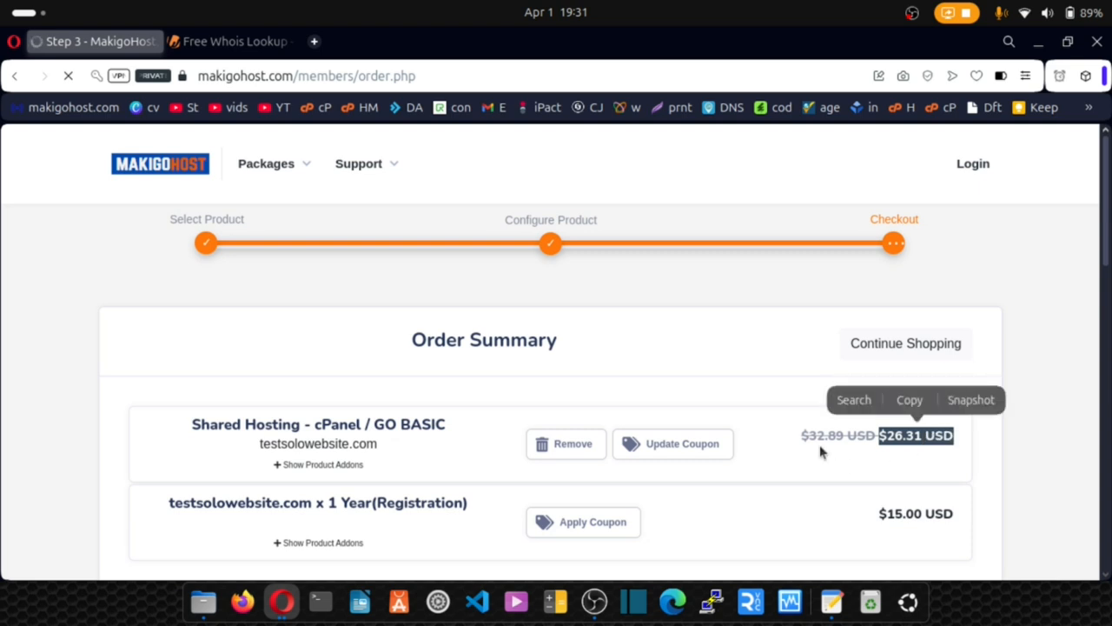
left_click_drag(802, 437, 874, 442)
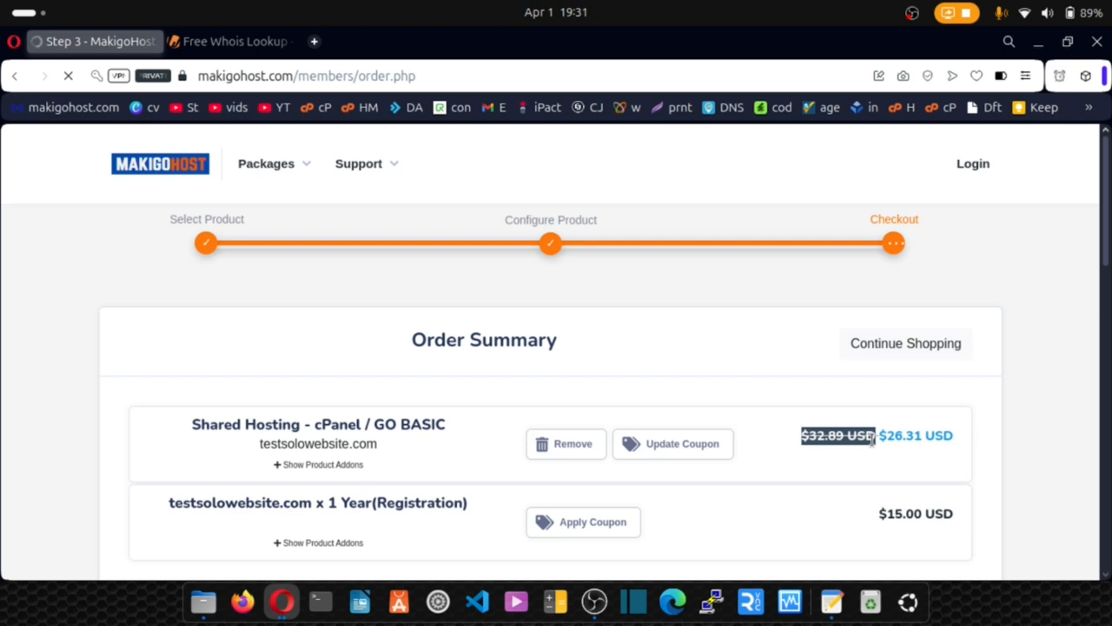
left_click_drag(801, 437, 875, 447)
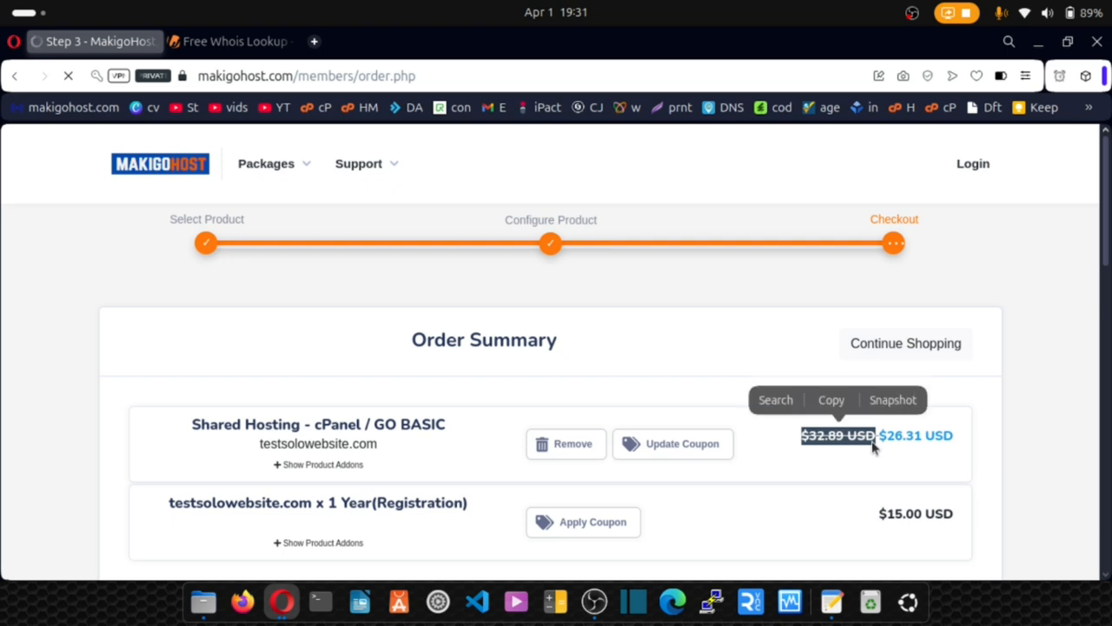
left_click_drag(878, 514, 940, 518)
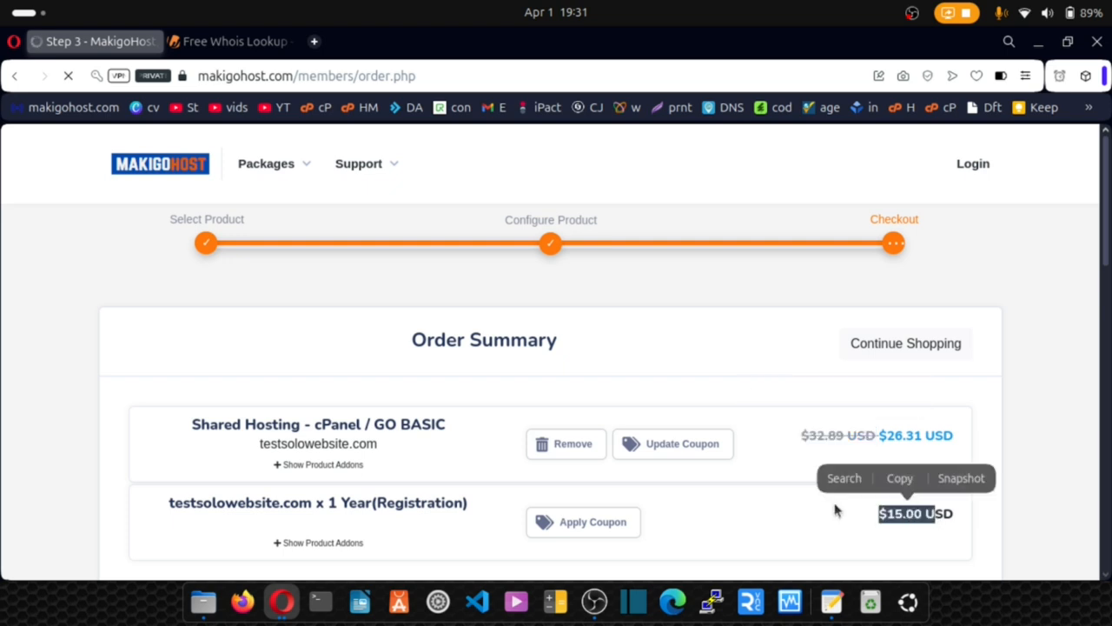
scroll(837, 507, "down", 5)
scroll(888, 395, "up", 1)
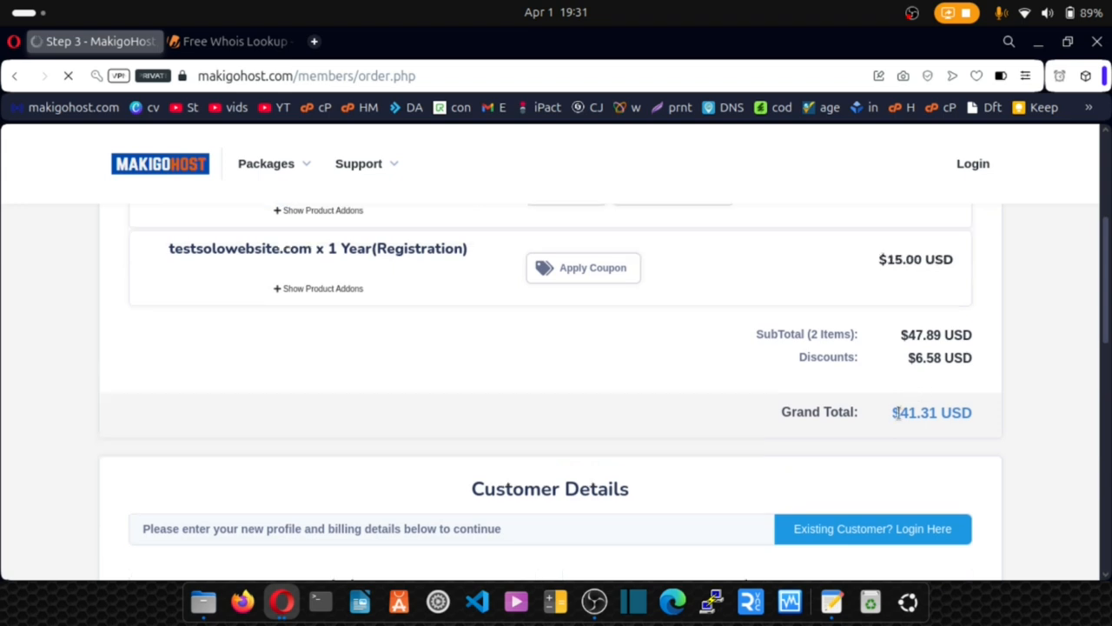
left_click_drag(893, 413, 975, 417)
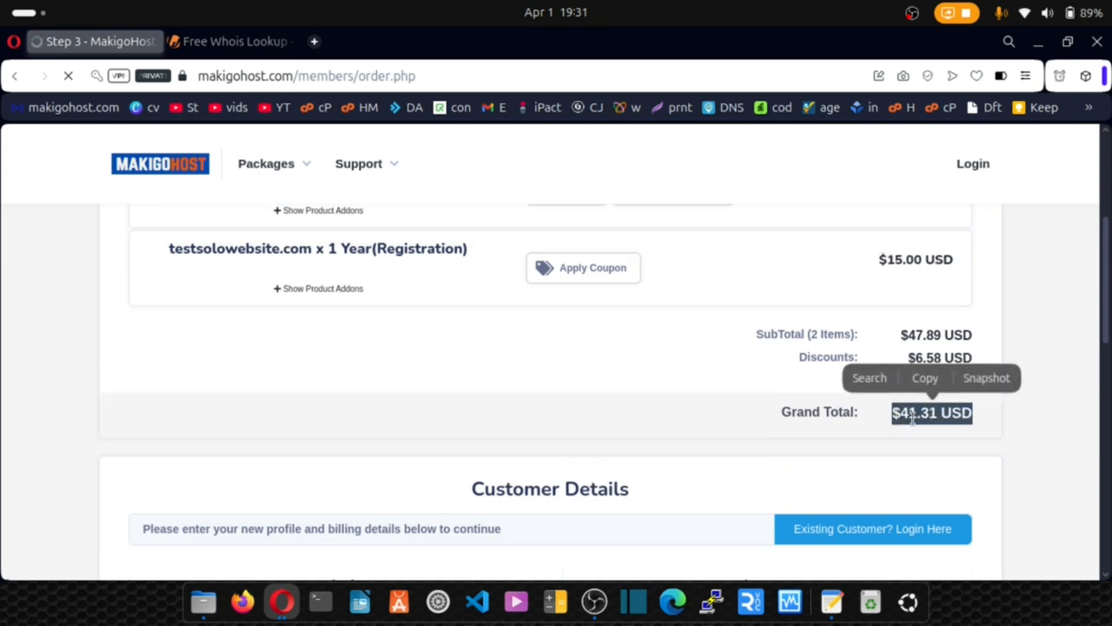
Agree to the Terms and Conditions and place the order, creating the account.
left_click(743, 416)
scroll(743, 418, "down", 5)
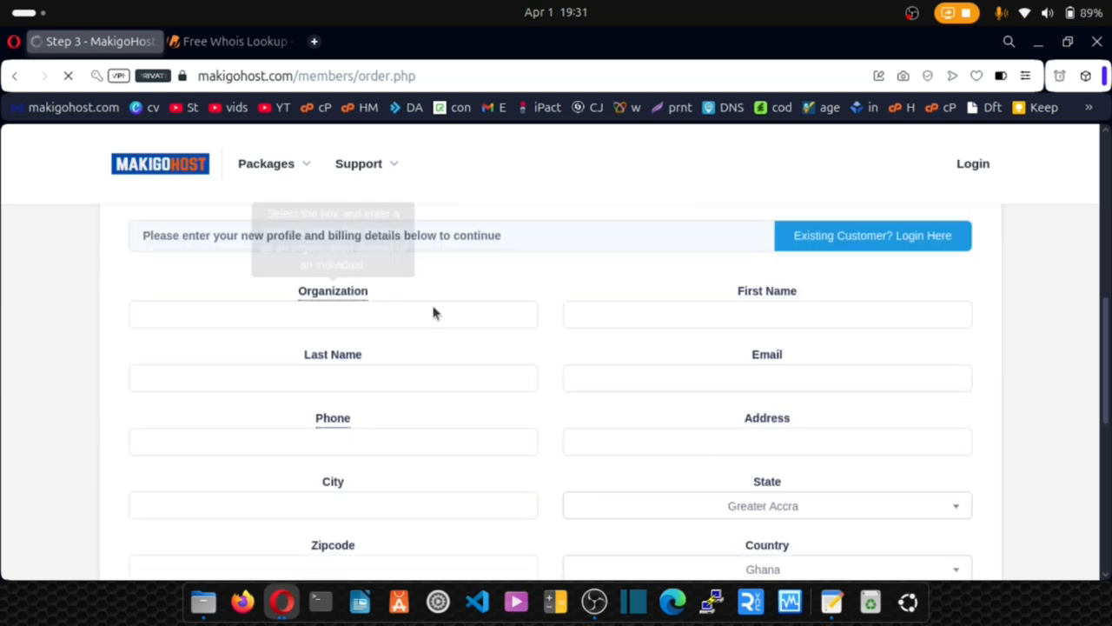
scroll(477, 353, "down", 4)
scroll(476, 353, "down", 4)
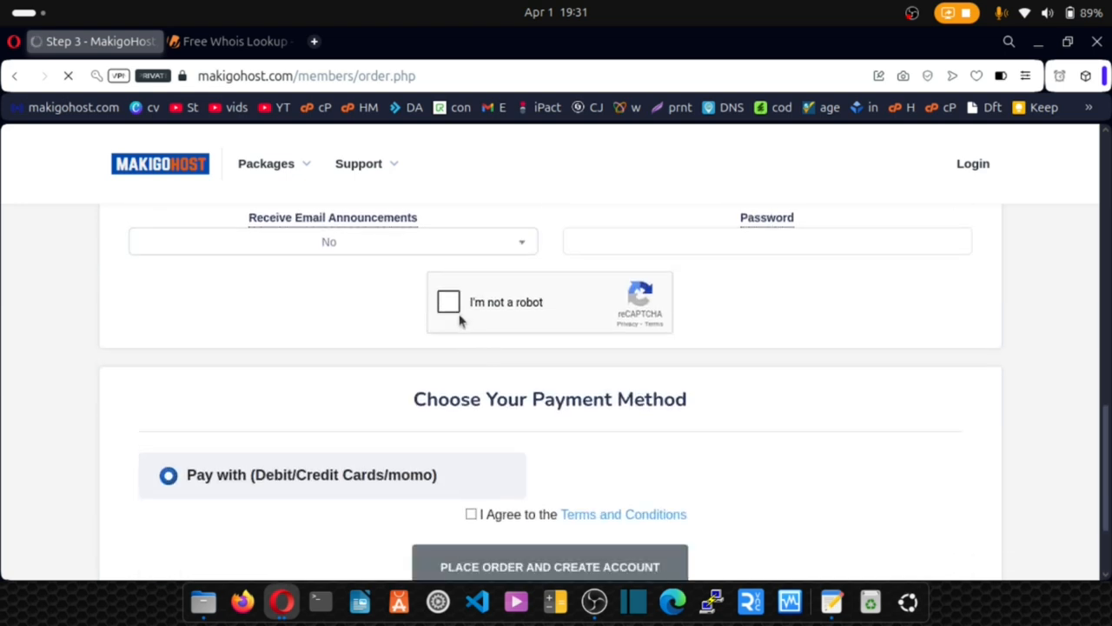
scroll(449, 326, "down", 1)
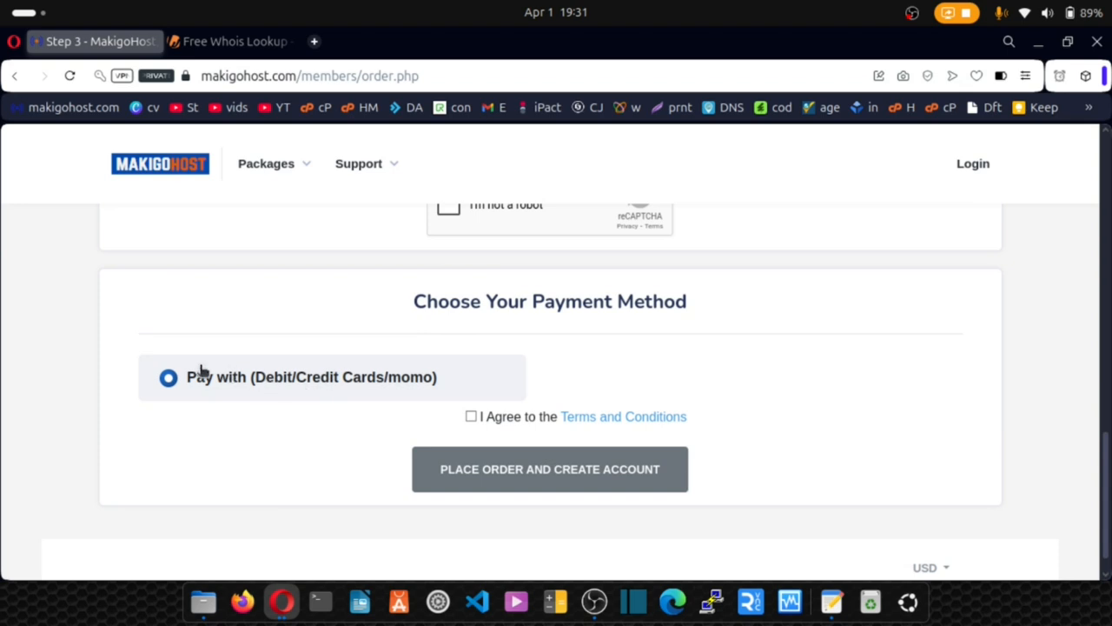
left_click(471, 418)
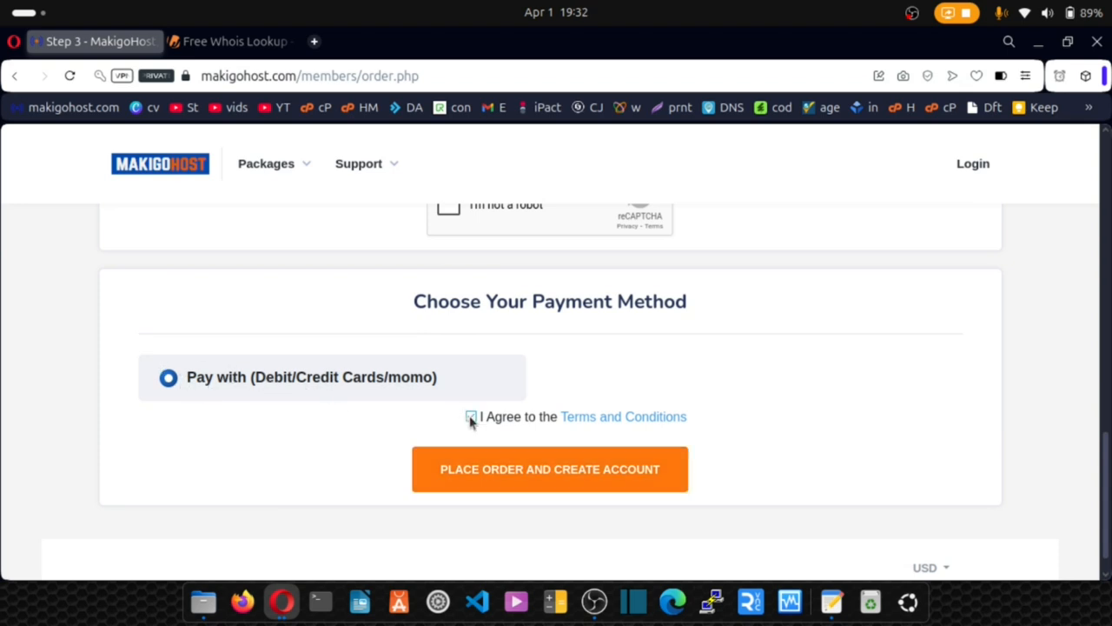
left_click(501, 467)
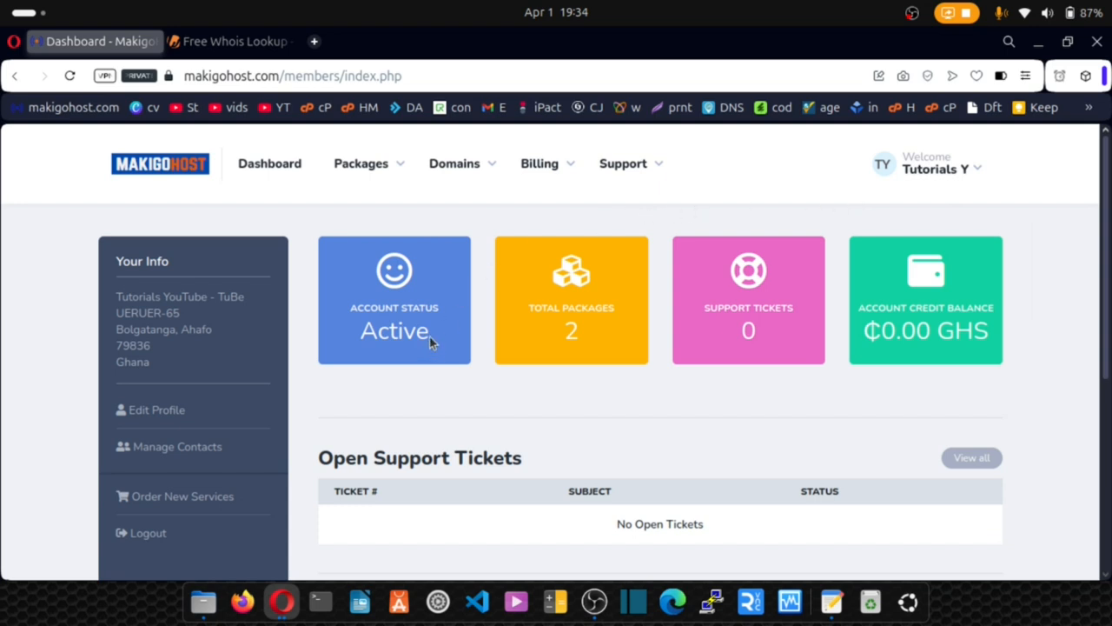
left_click_drag(429, 336, 359, 340)
left_click(360, 342)
scroll(576, 346, "down", 5)
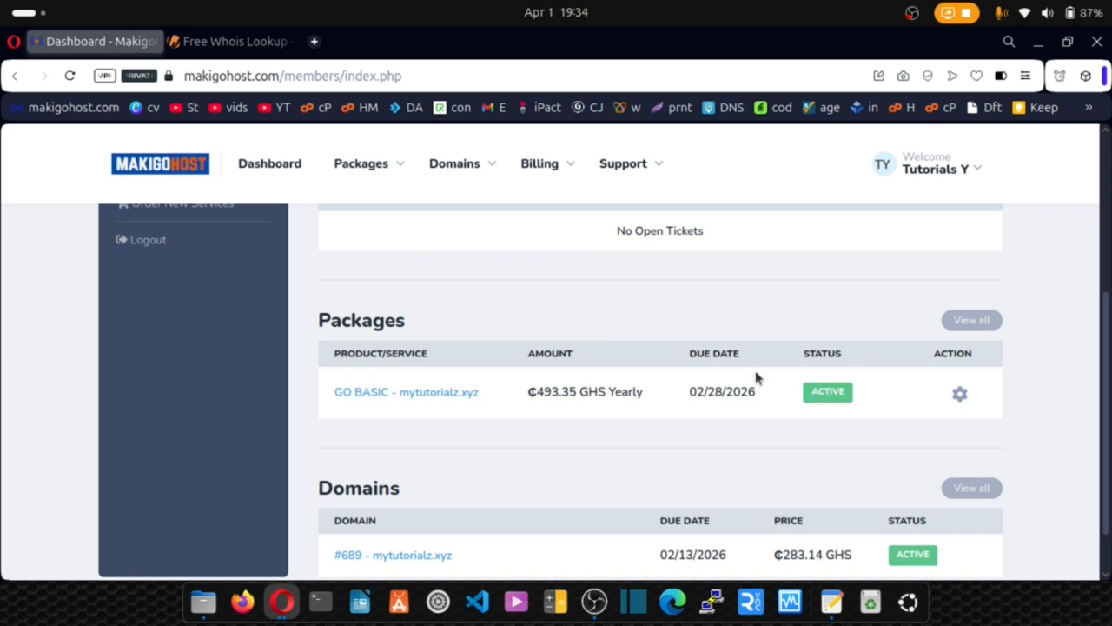
scroll(800, 409, "down", 1)
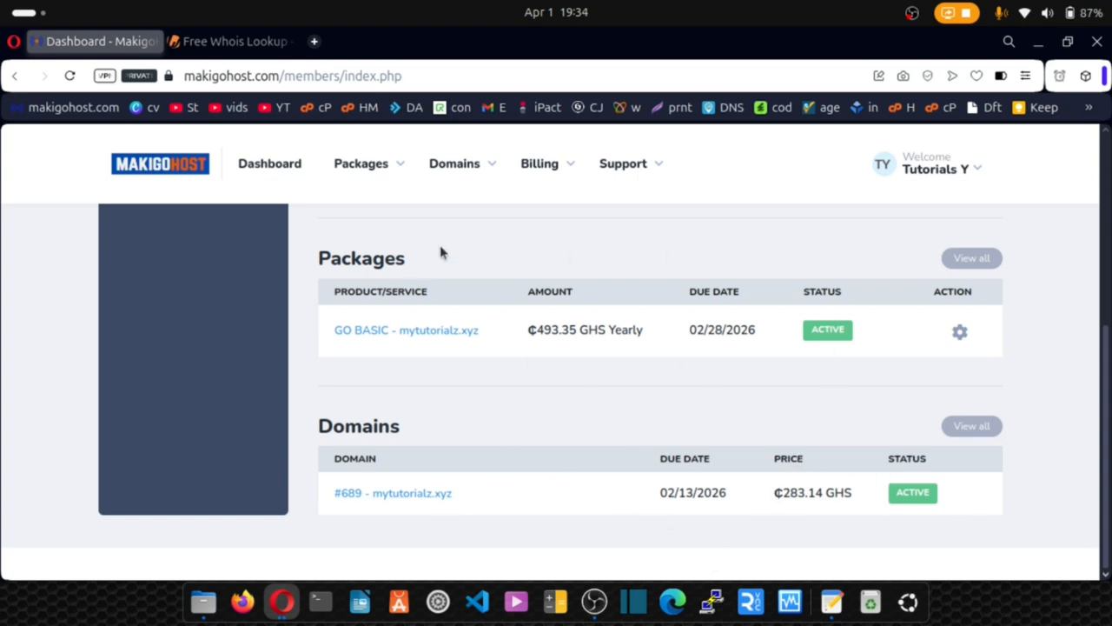
left_click(491, 170)
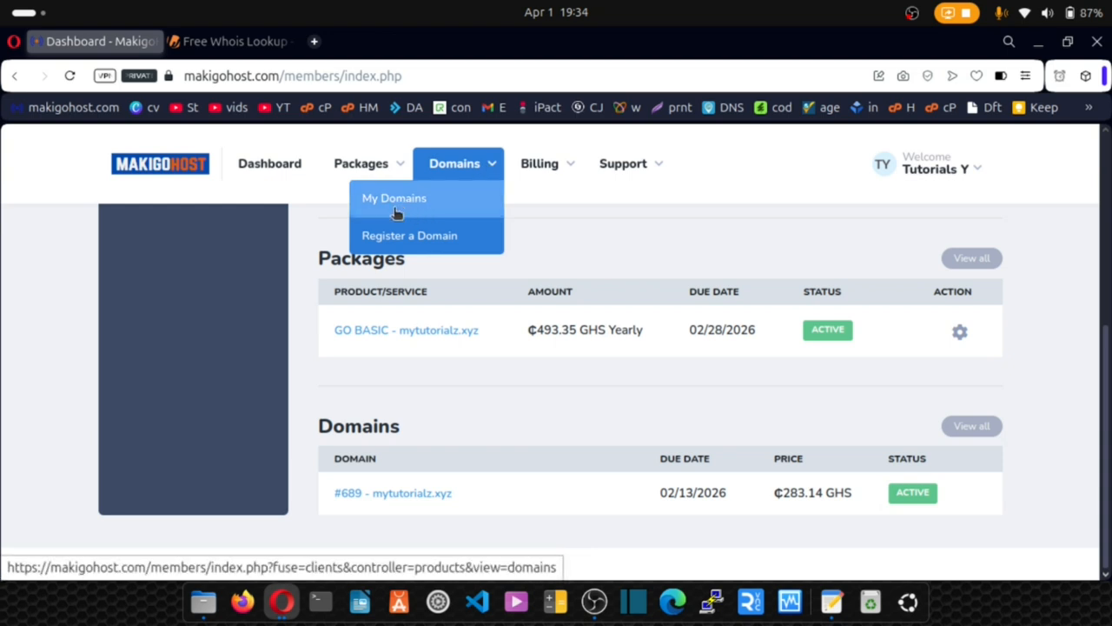
left_click(412, 497)
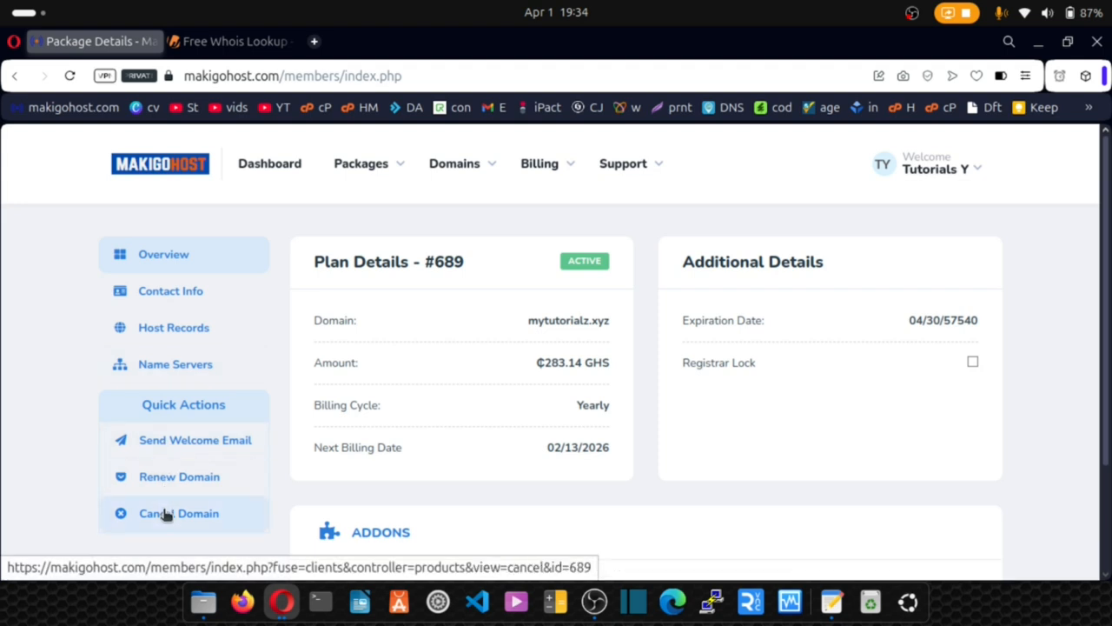
left_click(260, 167)
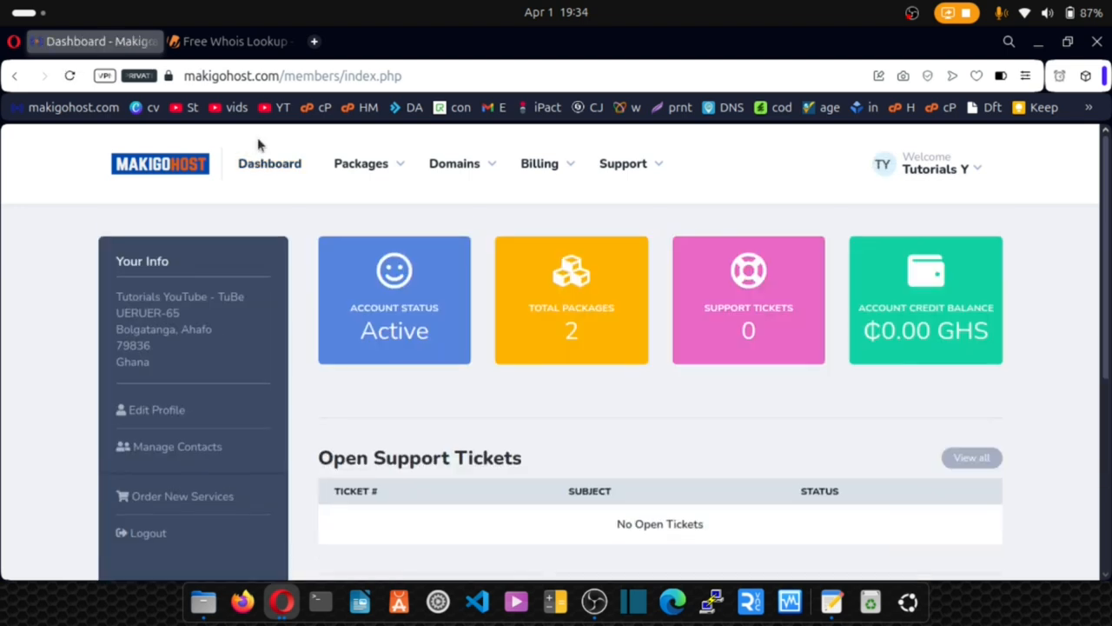
Close the Whois tab and load mytutorialz.xyz/cpanel in a new tab.
left_click(290, 44)
left_click(178, 43)
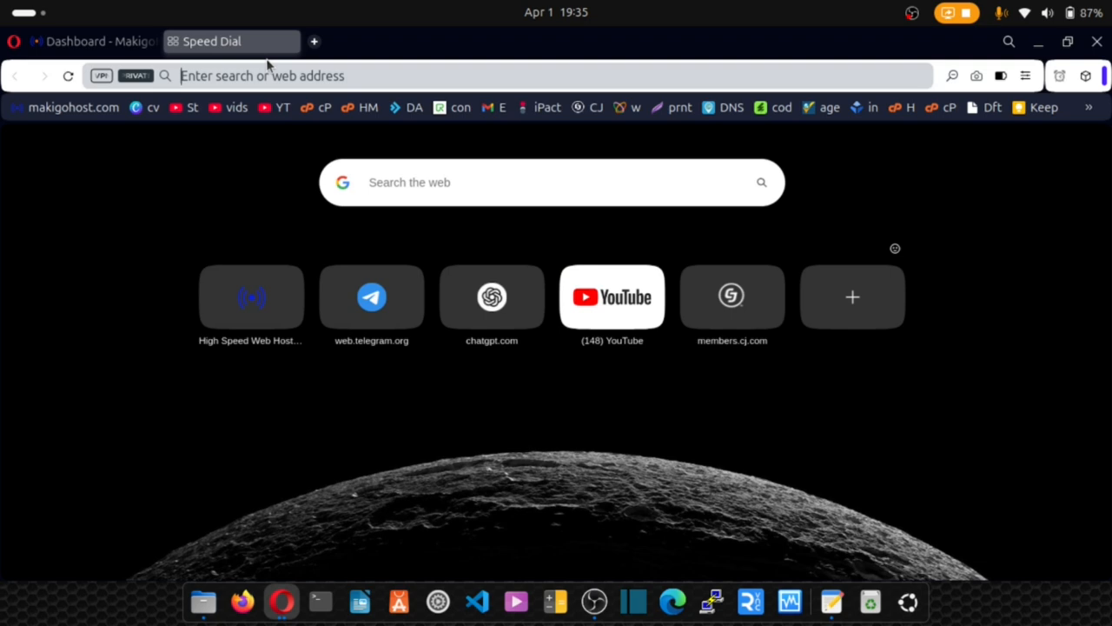
type("mytutorialz.xyz/")
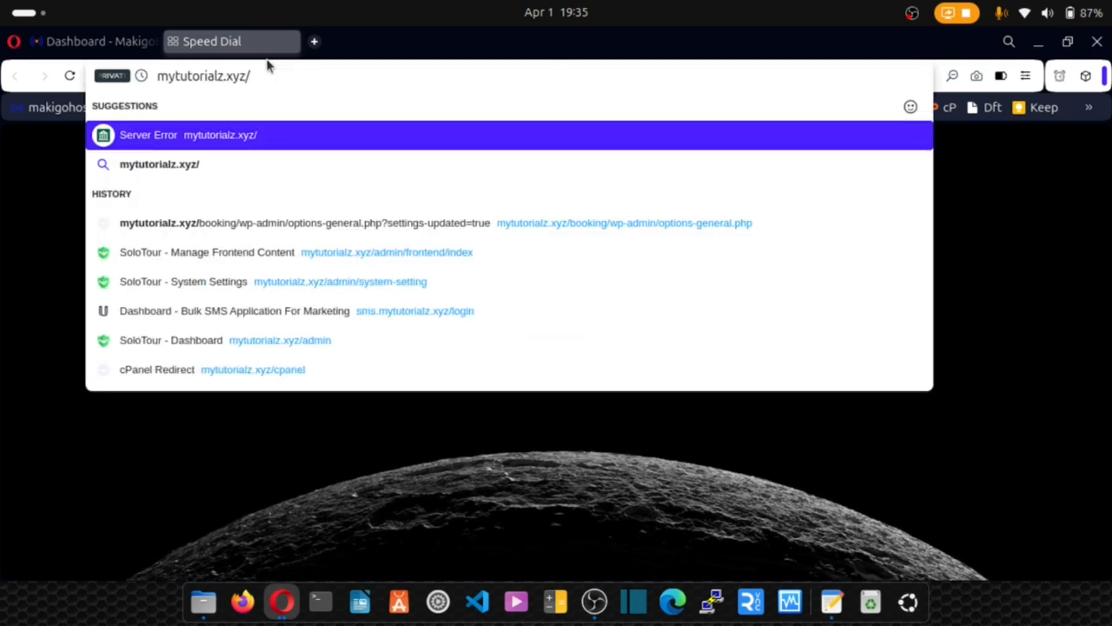
type("cpanel")
key("Return")
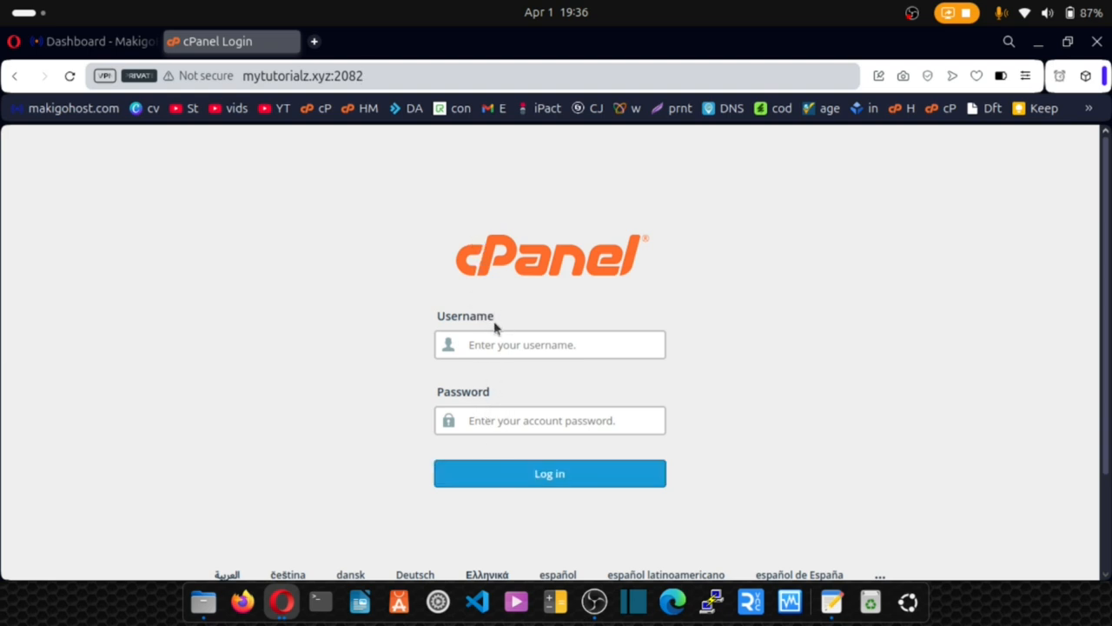
Copy the username from mycpanel.txt into cPanel's Username field, then select the saved password.
key("alt+Tab")
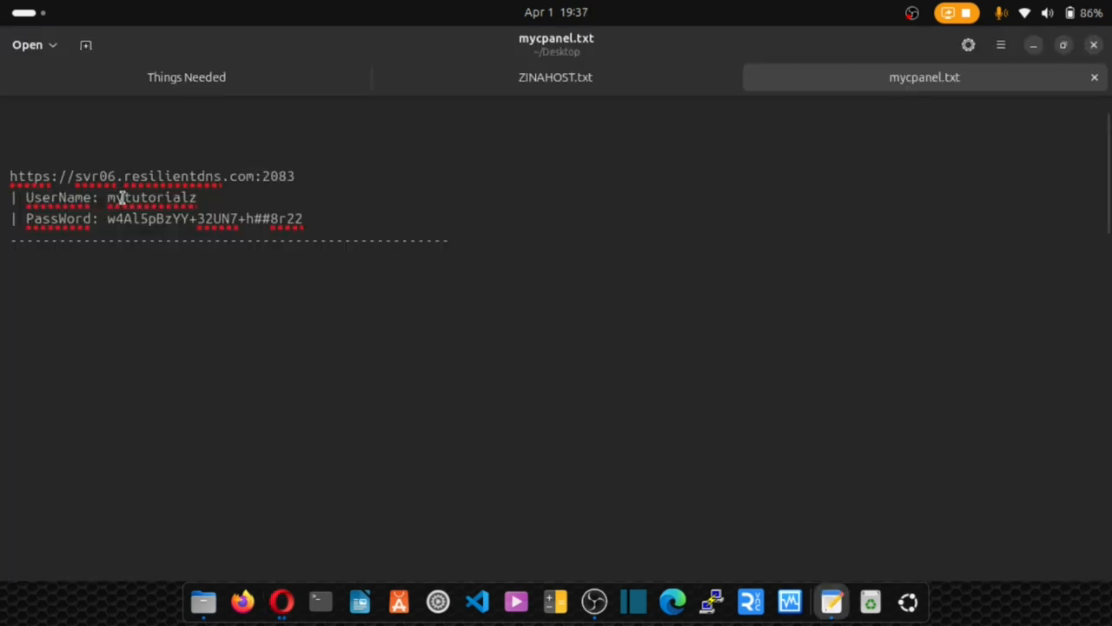
left_click_drag(105, 197, 194, 198)
key("ctrl+c")
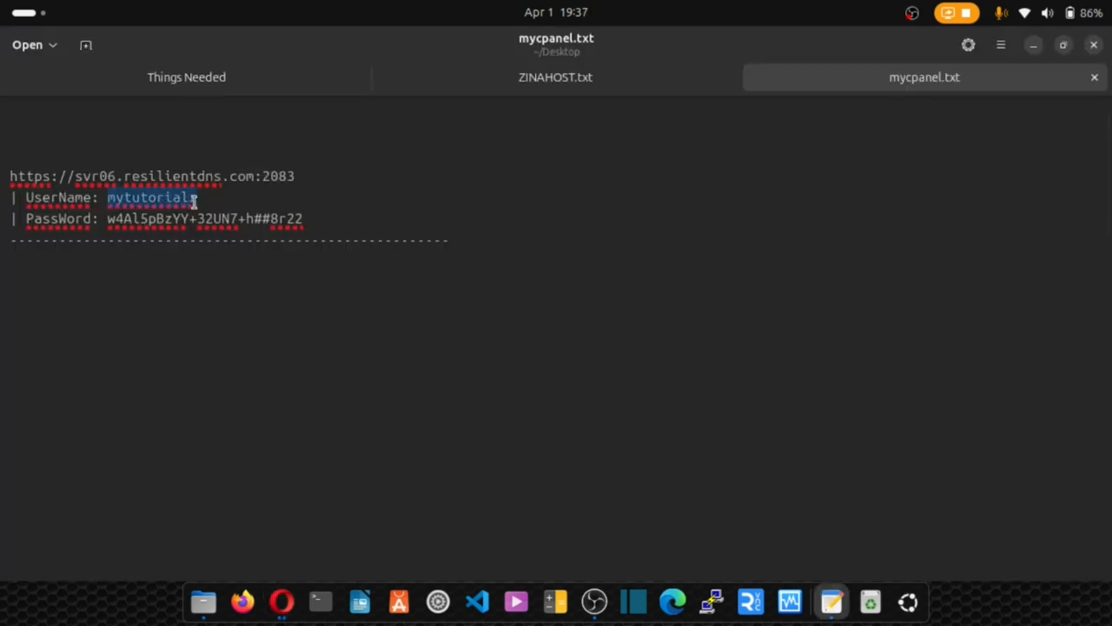
key("alt+Tab")
key("ctrl+v")
left_click(831, 601)
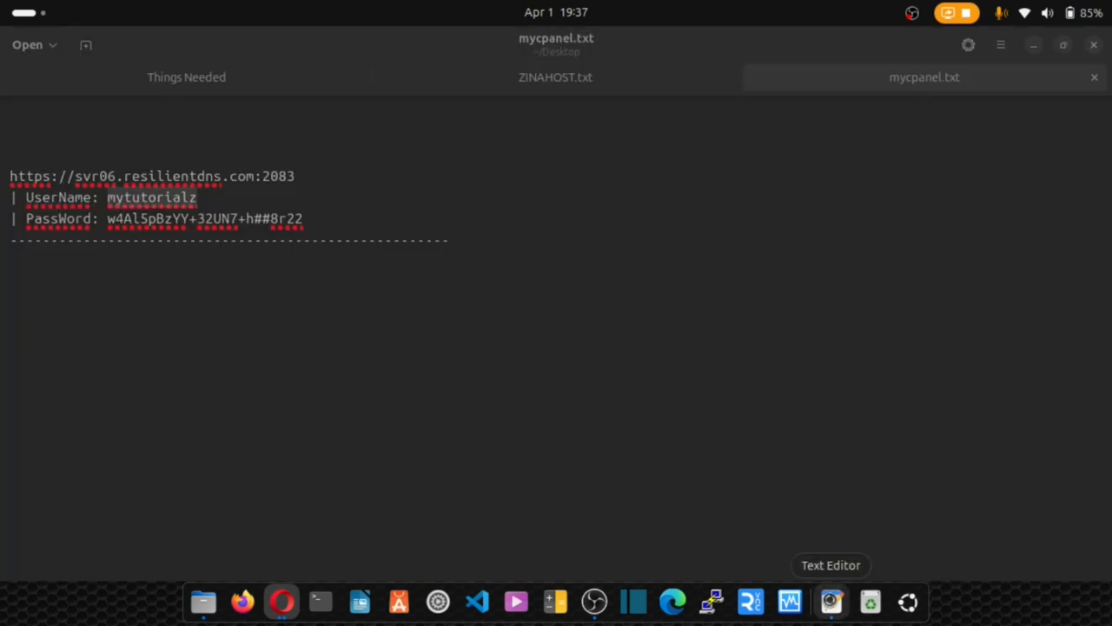
left_click_drag(106, 219, 306, 227)
Log in to cPanel using the copied account password.
key("ctrl+c")
key("alt+Tab")
left_click(495, 428)
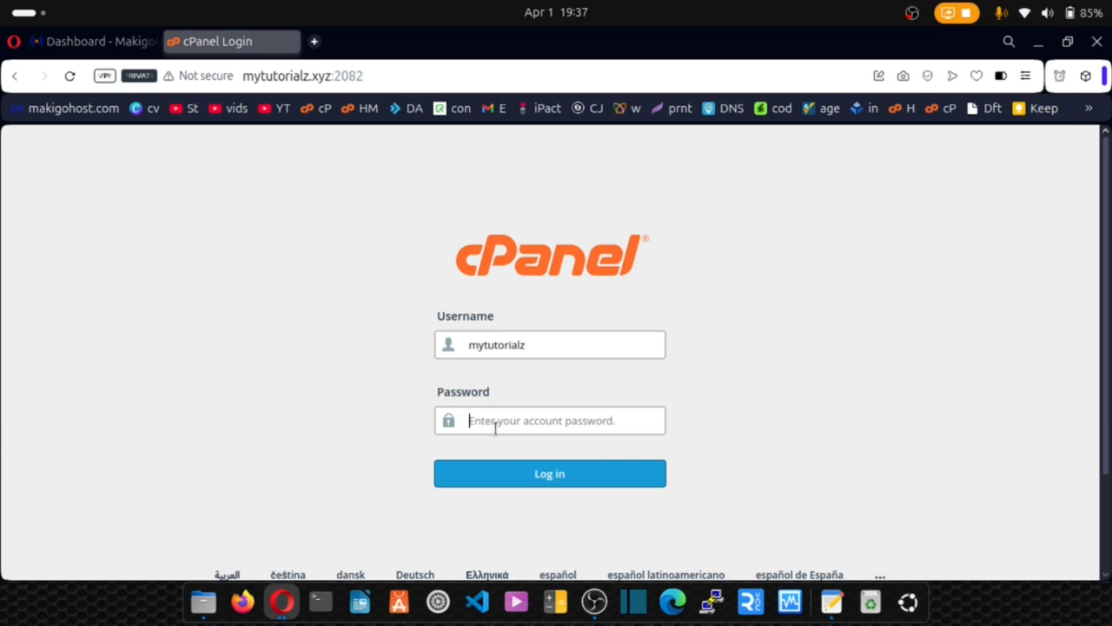
key("ctrl+v")
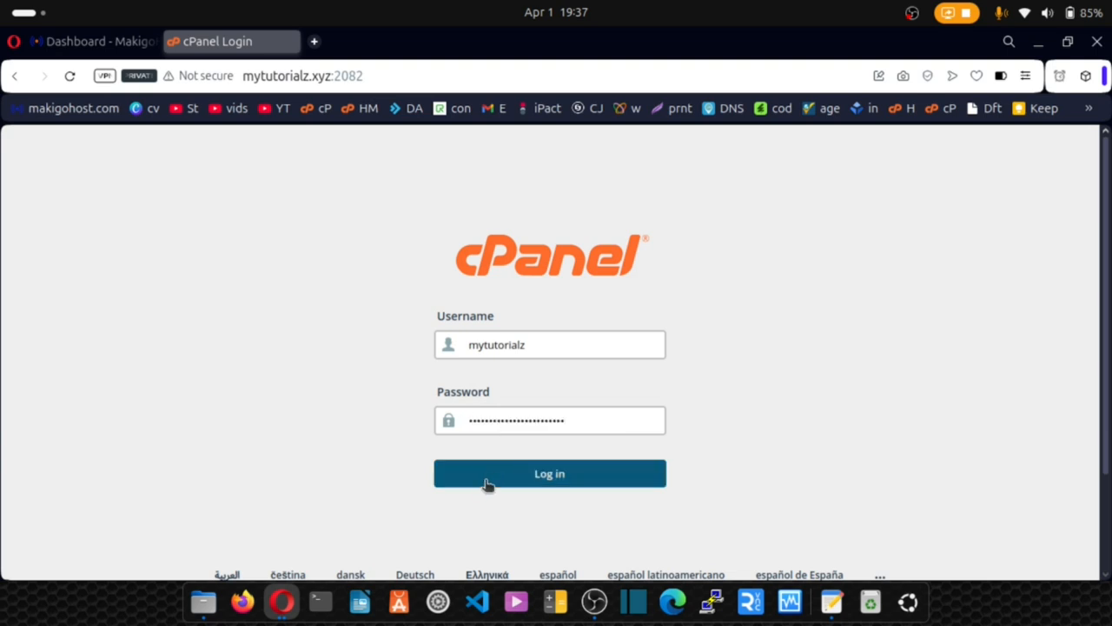
left_click(487, 484)
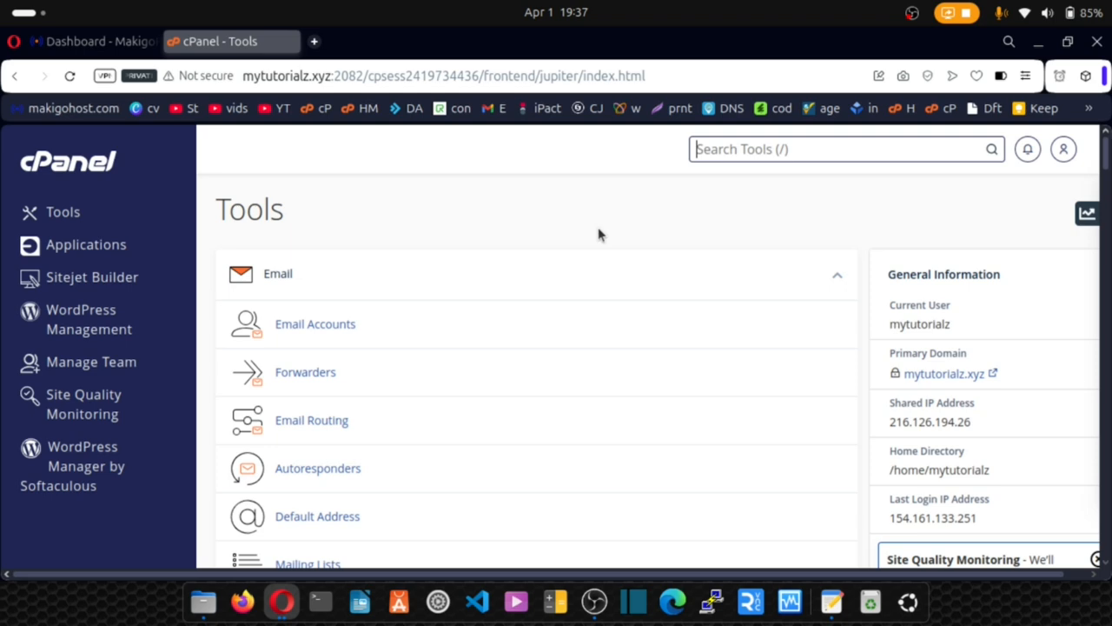
On the SSL/TLS Status page, select all nine domains and run AutoSSL.
type("ssl")
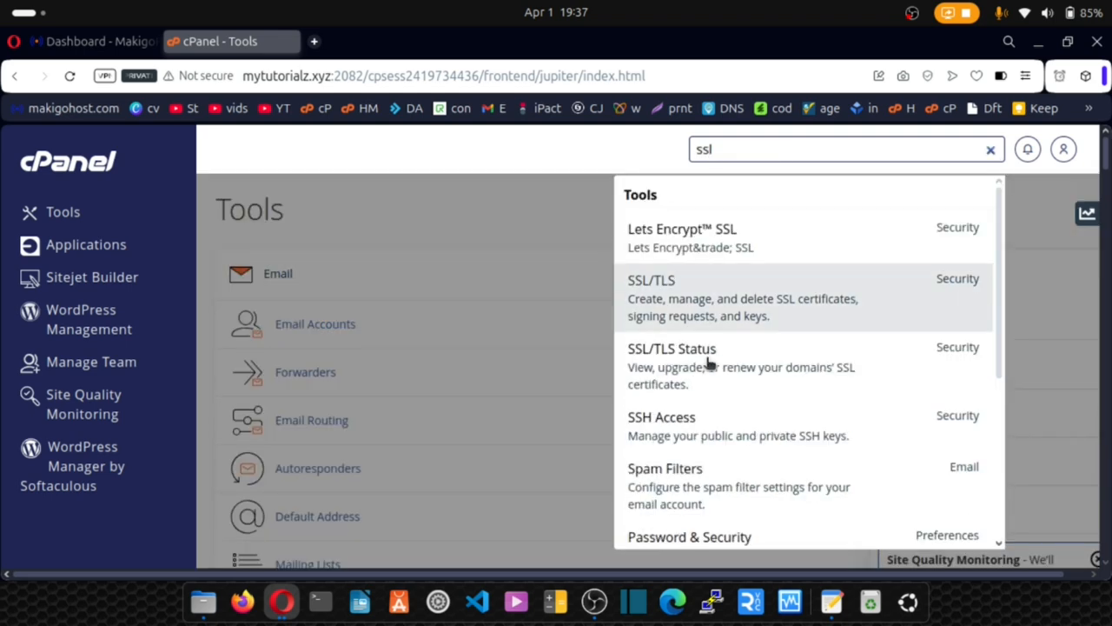
left_click(700, 364)
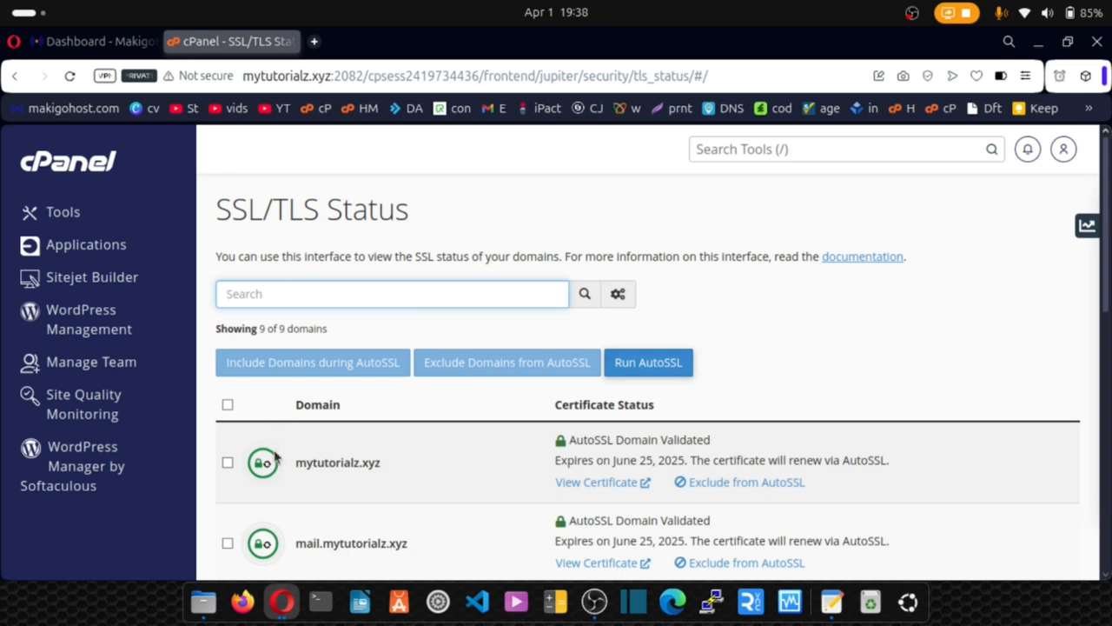
left_click(227, 406)
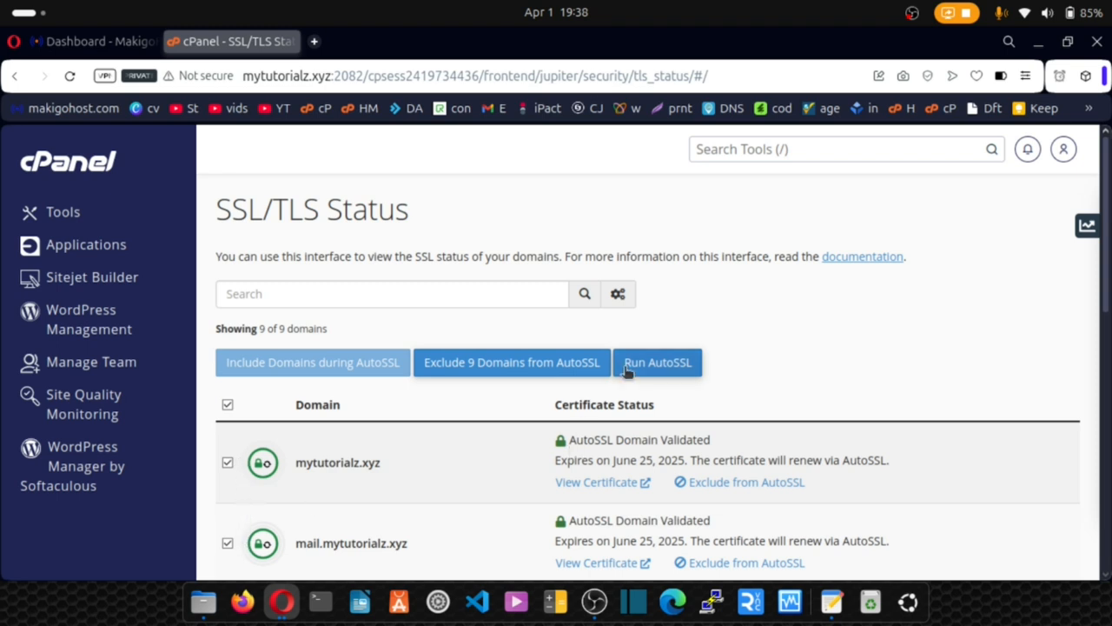
left_click(652, 369)
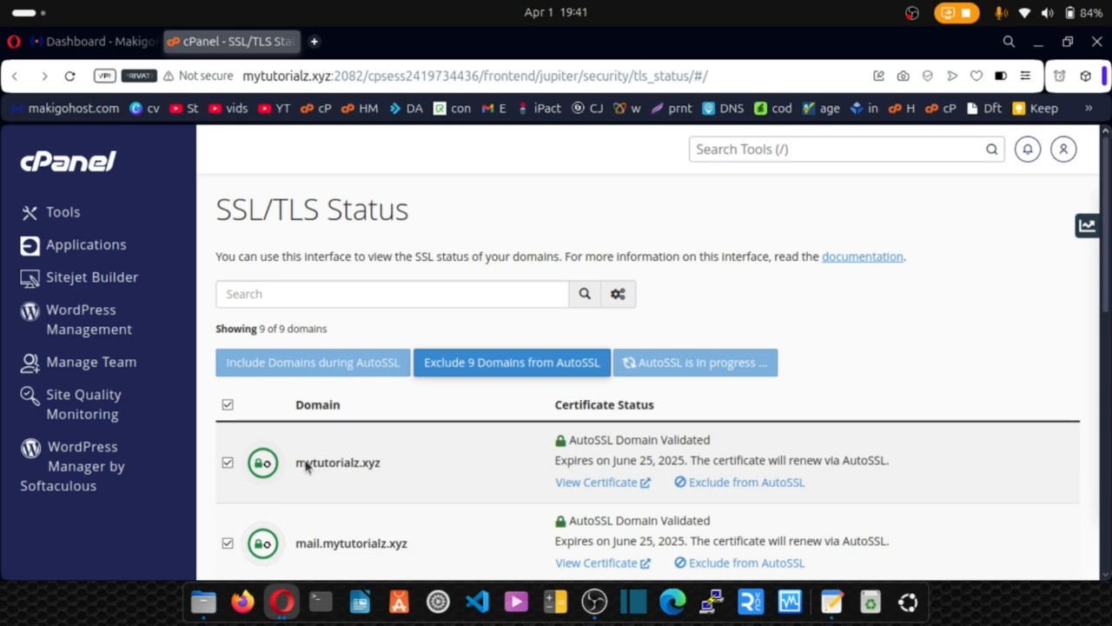
In a new tab, load mytutorialz.xyz and then mytutorialz.xyz/cpanel.
left_click(314, 42)
type("my")
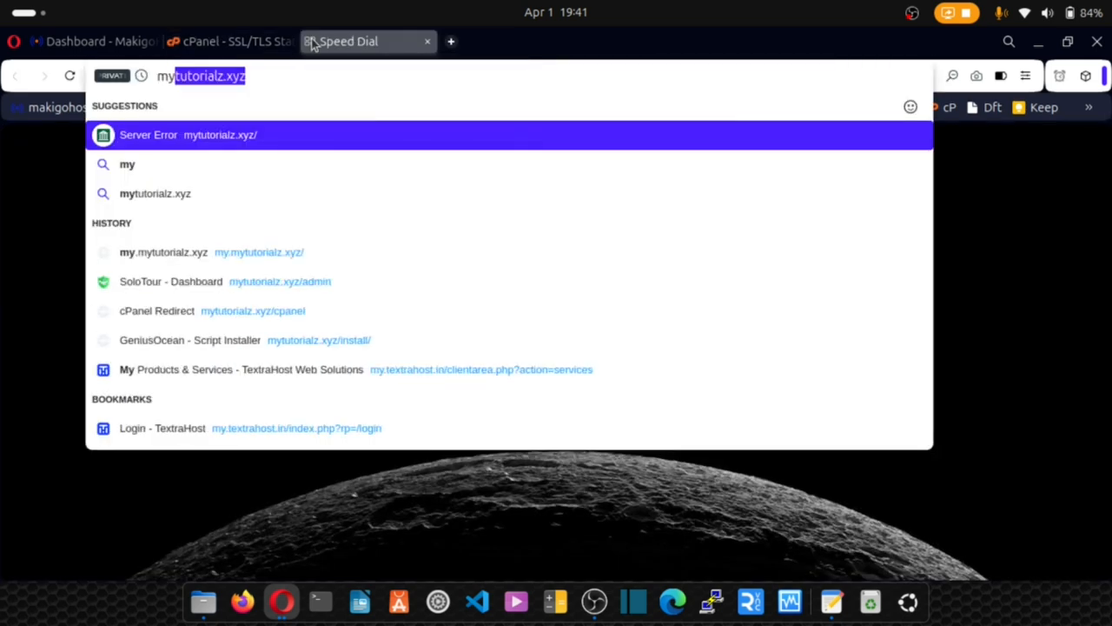
key("Return")
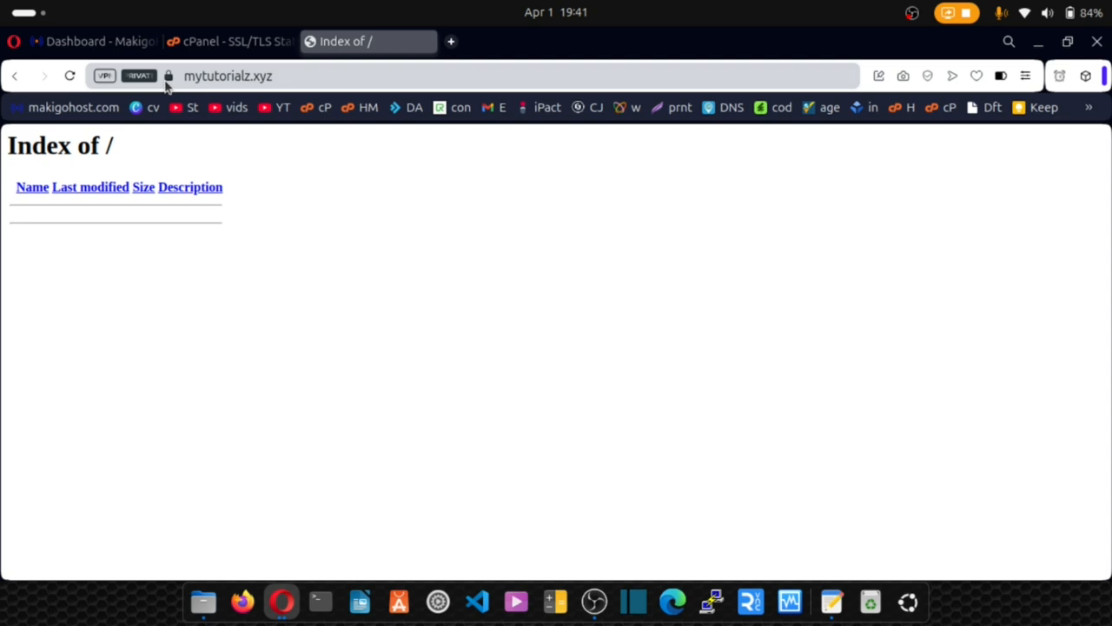
left_click(306, 77)
left_click(307, 76)
type("/cpanel")
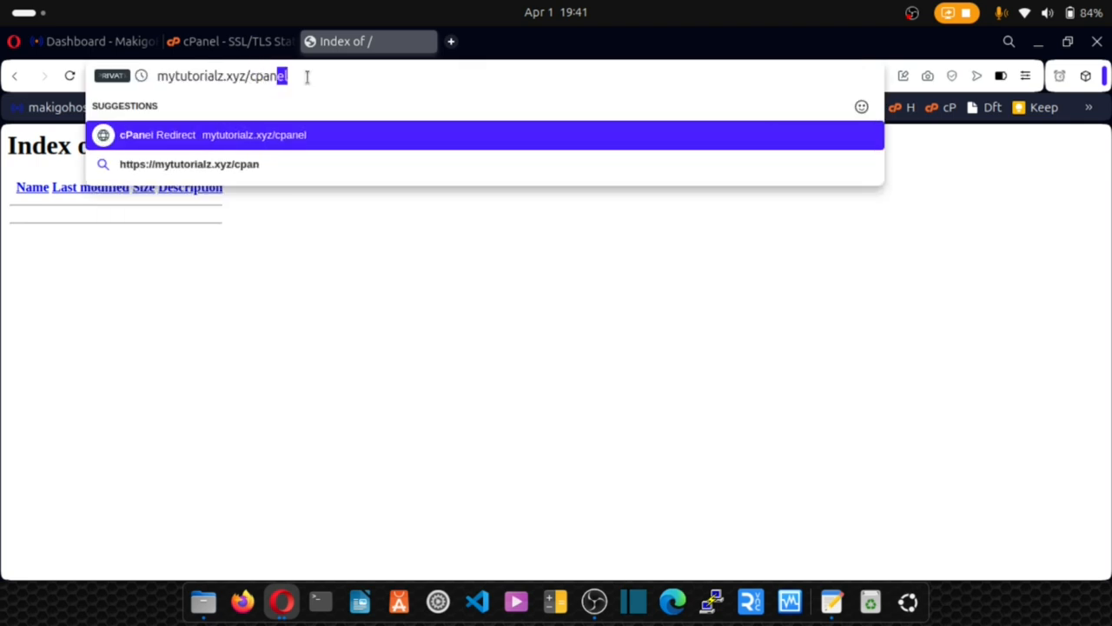
key("Return")
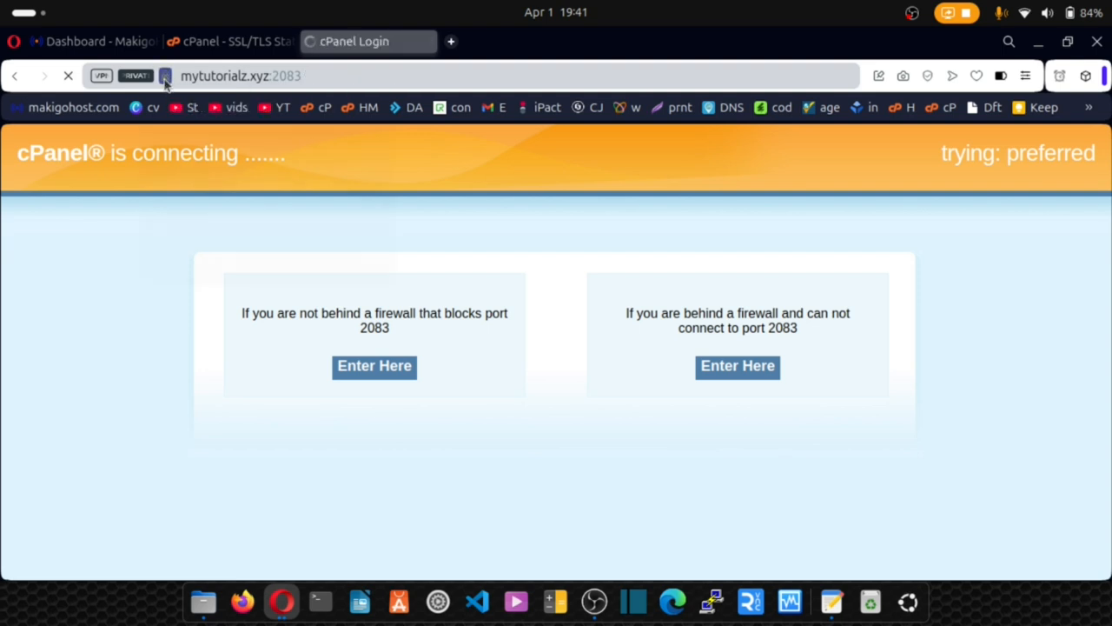
Check the site's connection security details, then close the old SSL/TLS Status tab.
left_click(165, 77)
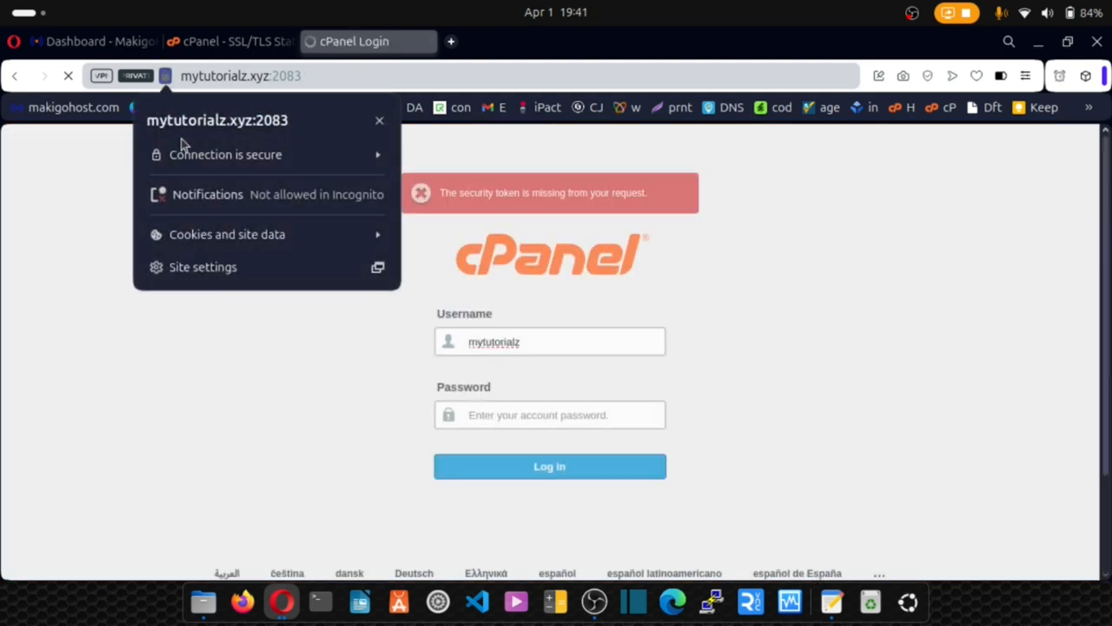
left_click(314, 414)
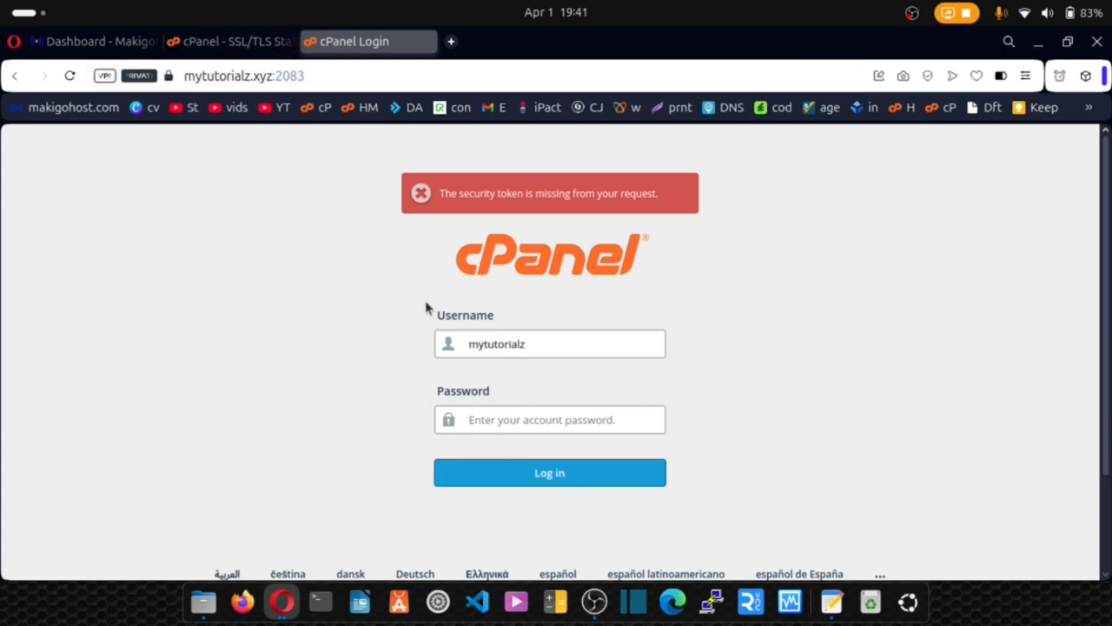
left_click(231, 43)
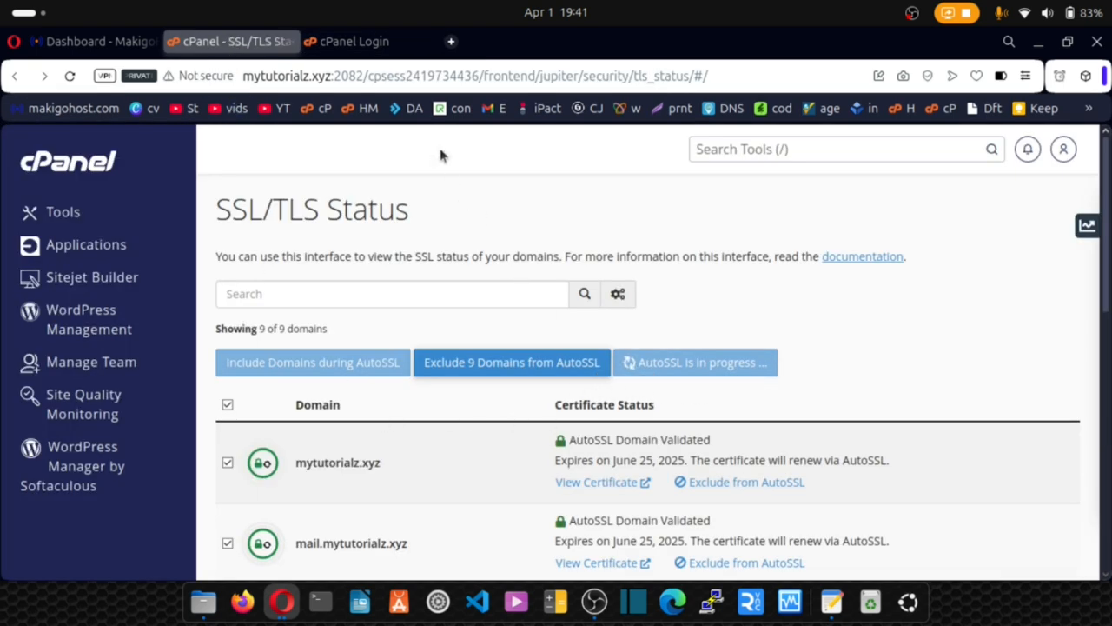
left_click(357, 42)
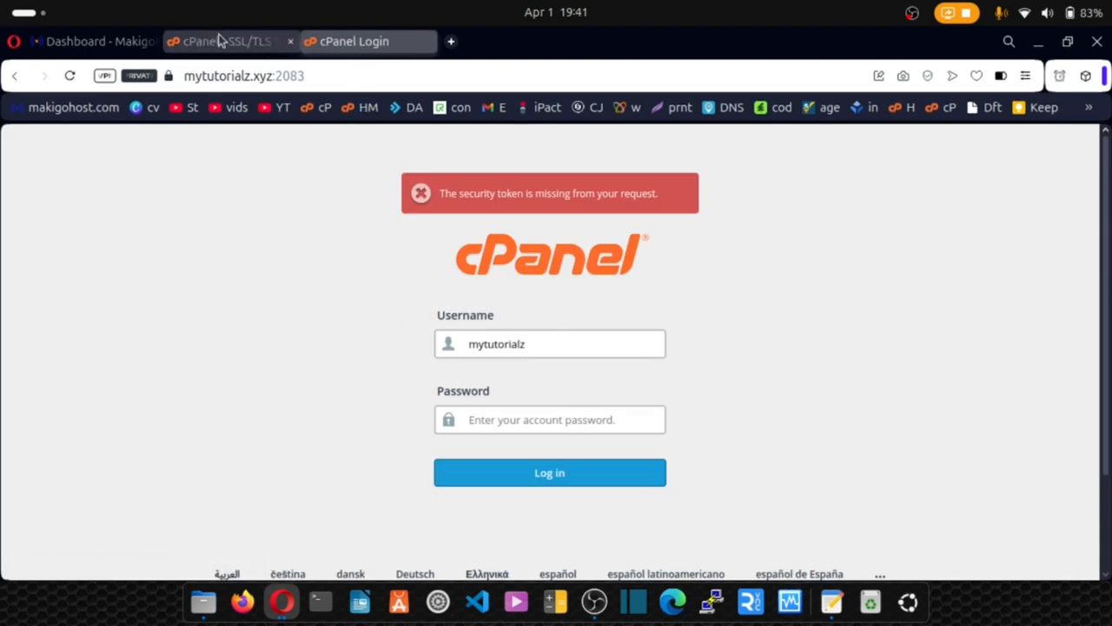
left_click(288, 42)
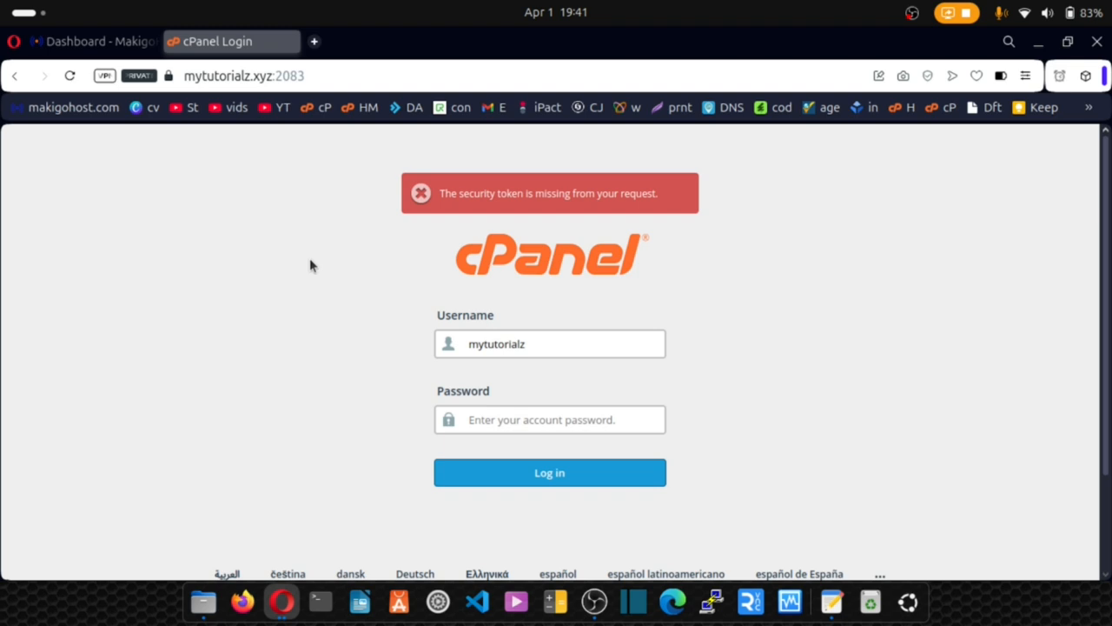
Copy the saved password from mycpanel.txt and log in on the port-2083 cPanel page.
left_click(832, 603)
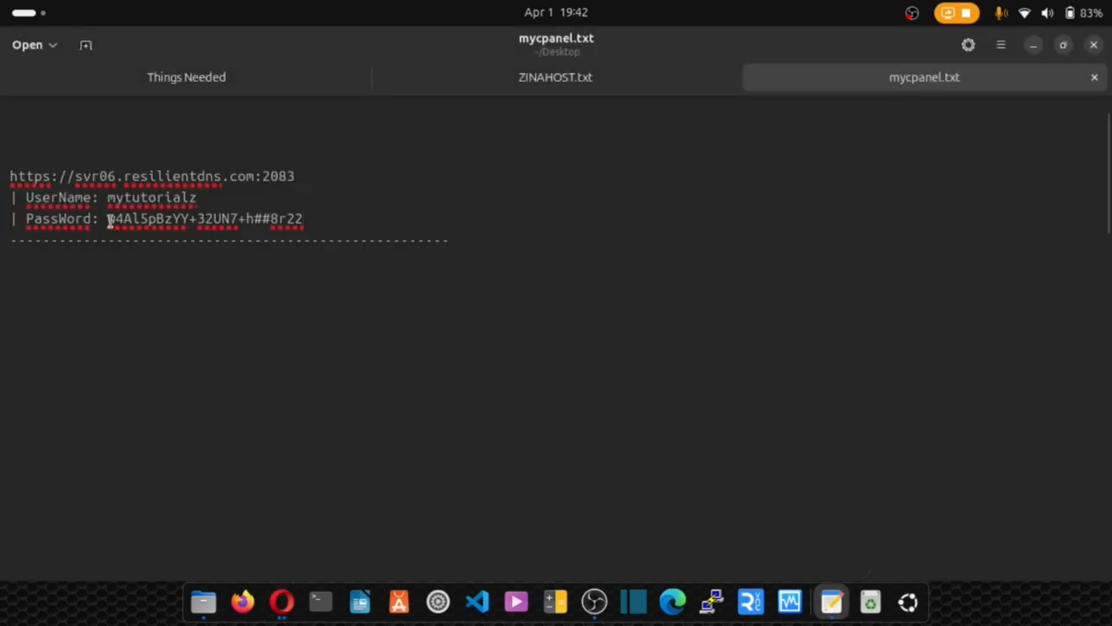
left_click_drag(106, 218, 303, 220)
key("alt+Tab")
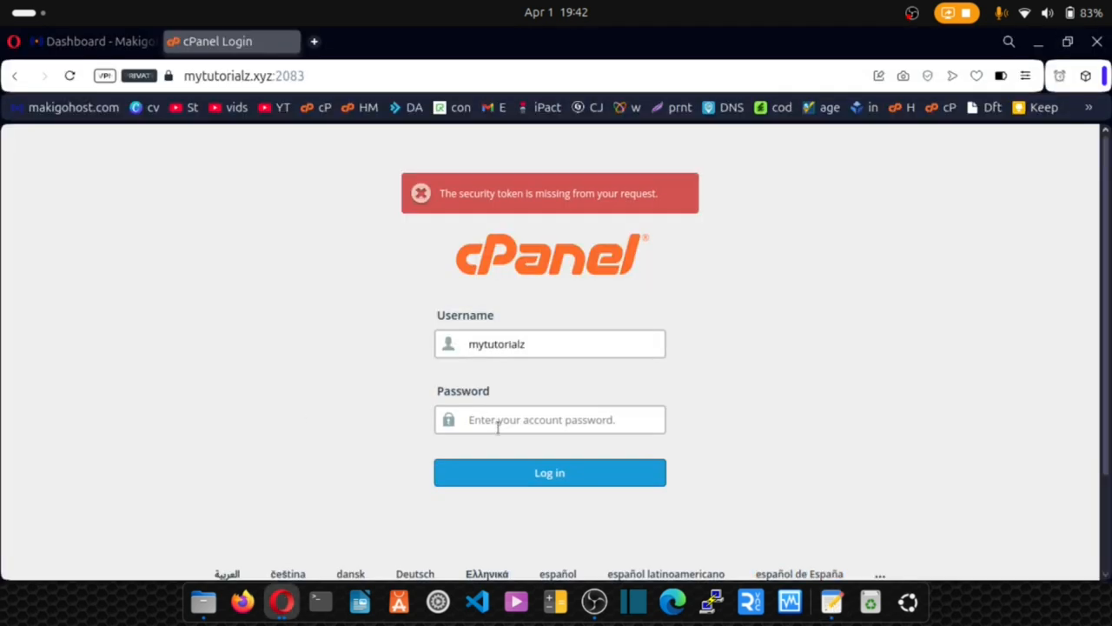
left_click(491, 423)
key("ctrl+v")
left_click(492, 473)
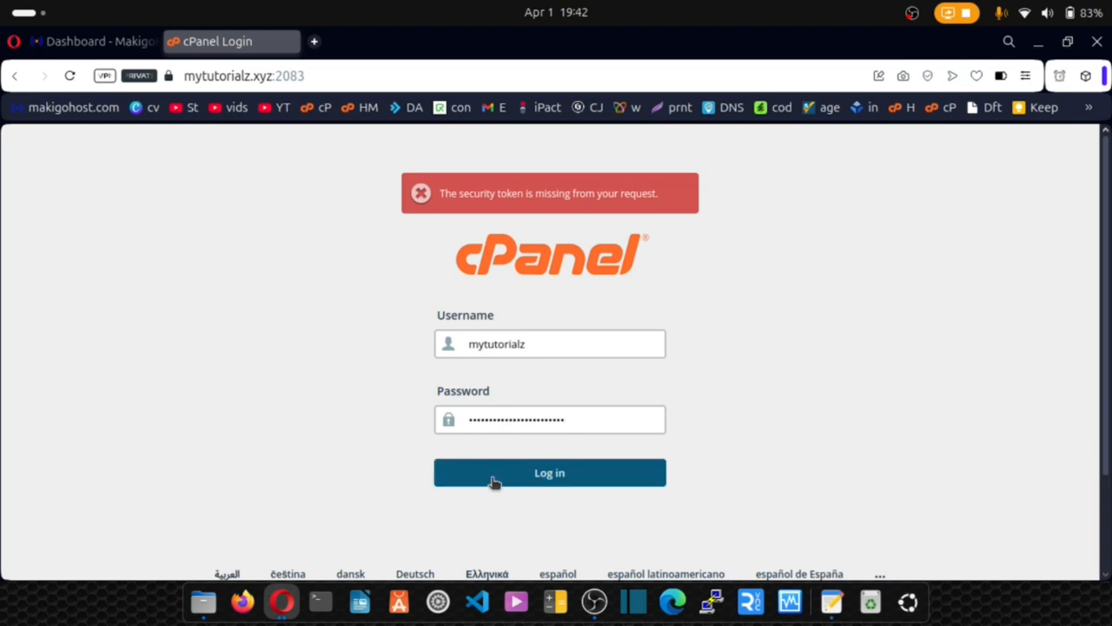
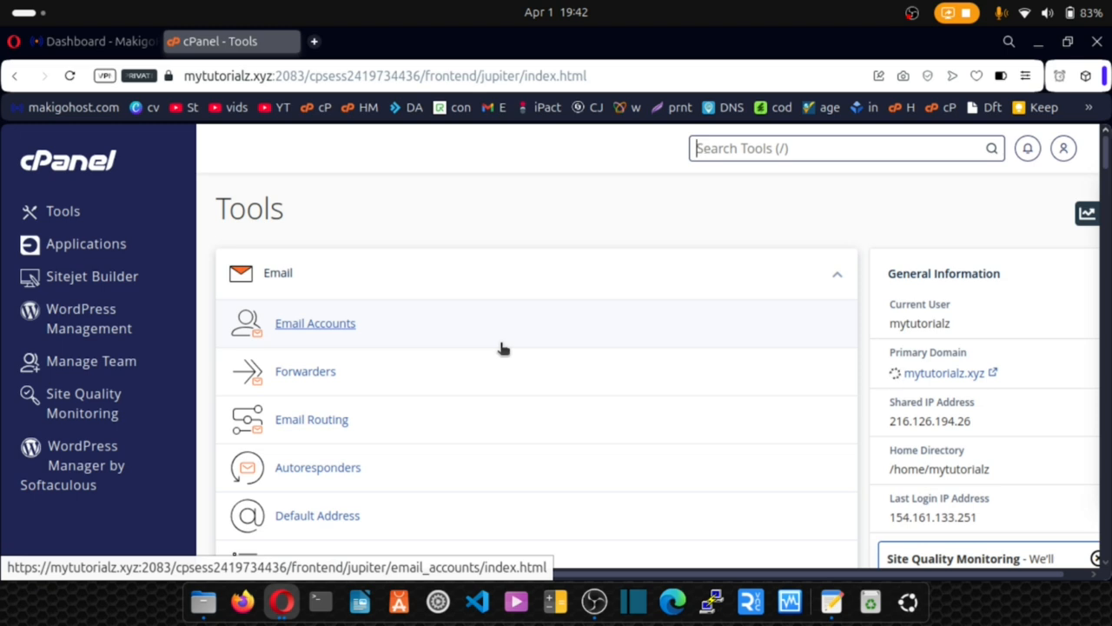
Find 'db' in cPanel's tool search, open Manage My Databases, and review the Things Needed notes.
type("db")
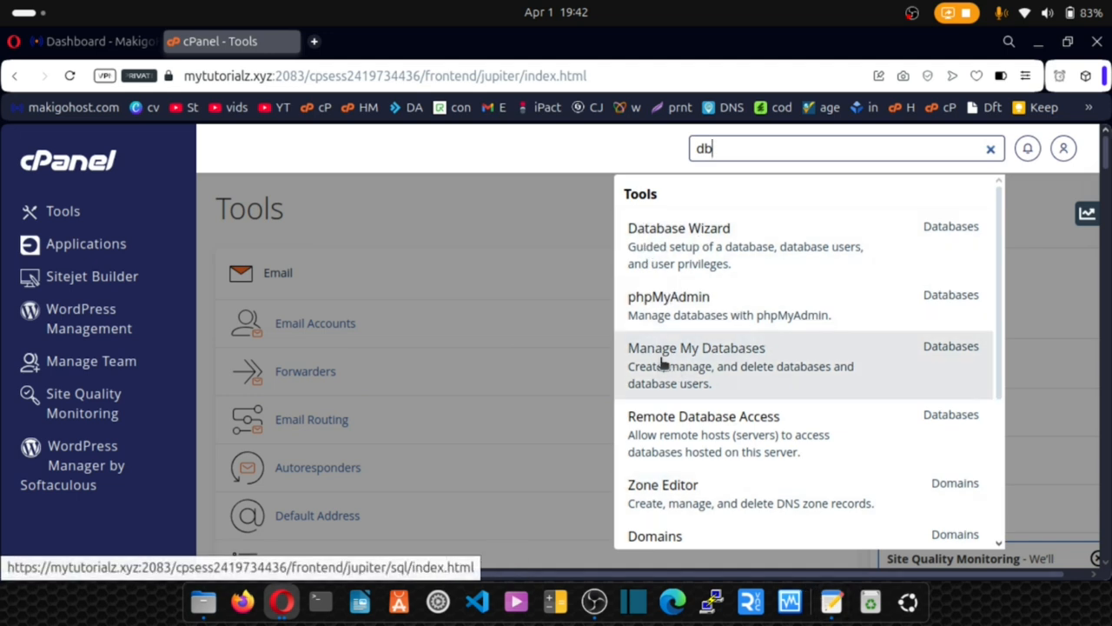
left_click(713, 358)
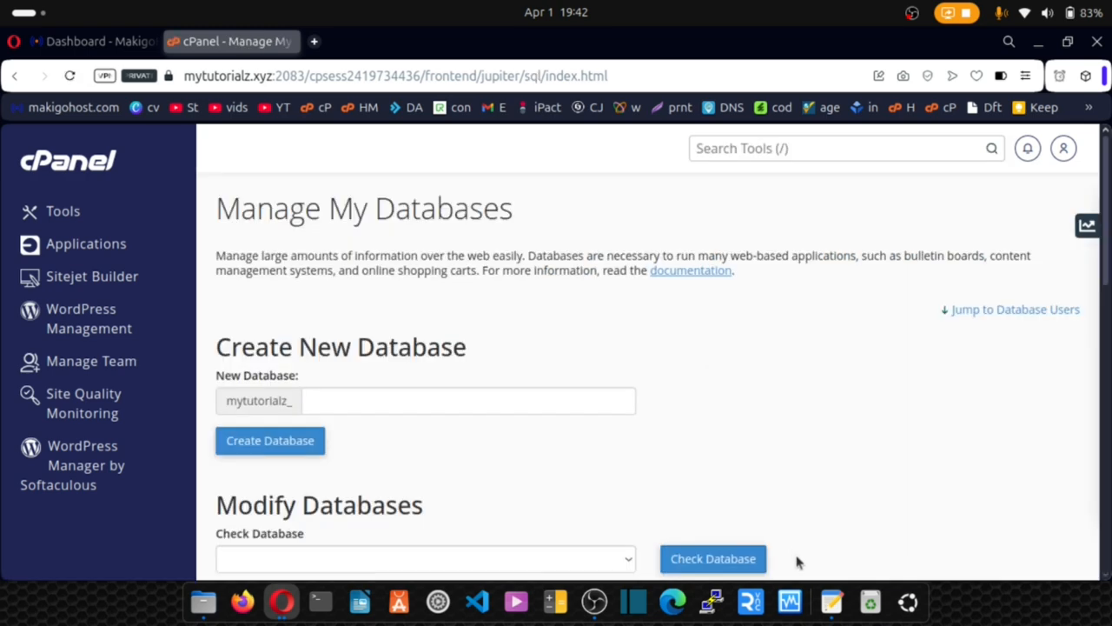
left_click(830, 604)
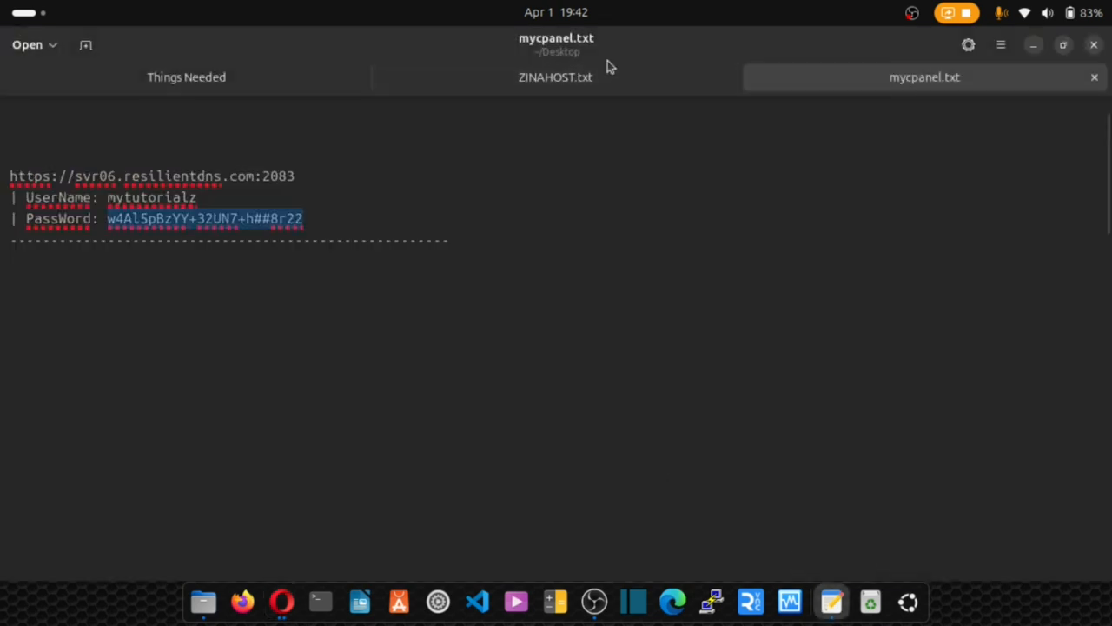
left_click(225, 77)
scroll(182, 241, "down", 5)
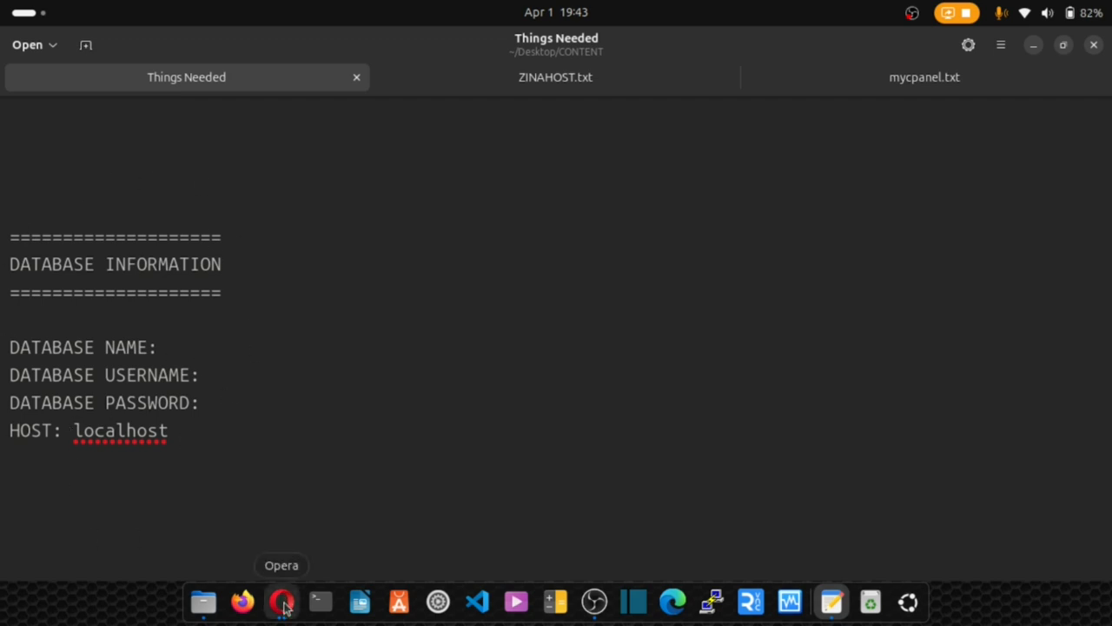
left_click(283, 605)
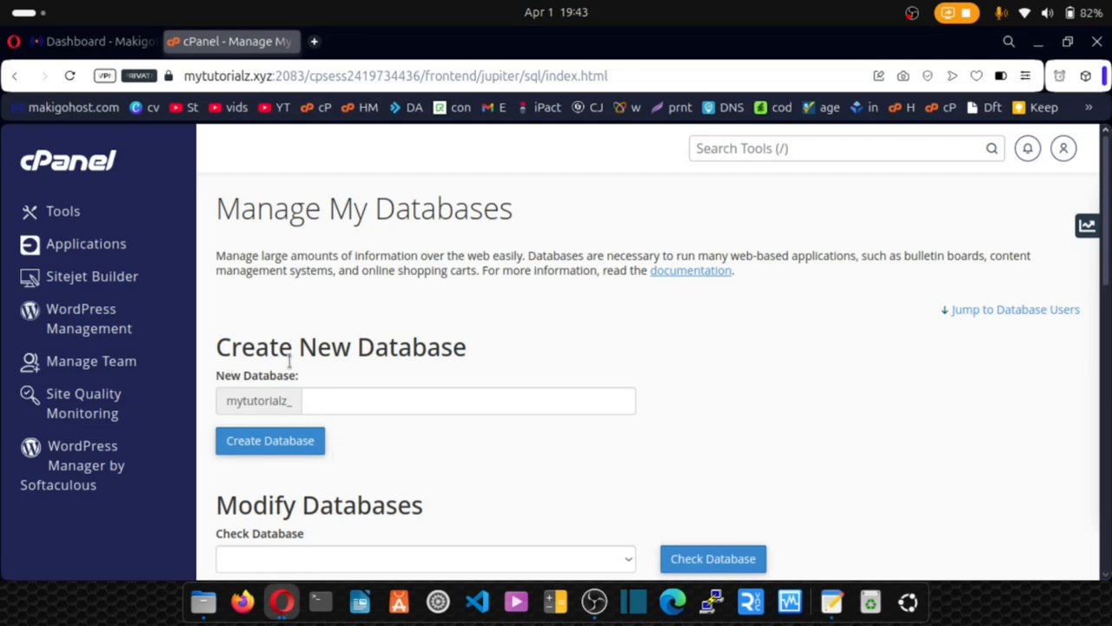
Create the database 'dbname' (mytutorialz_dbname) and return to the Current Databases list.
left_click(311, 403)
type("dbname")
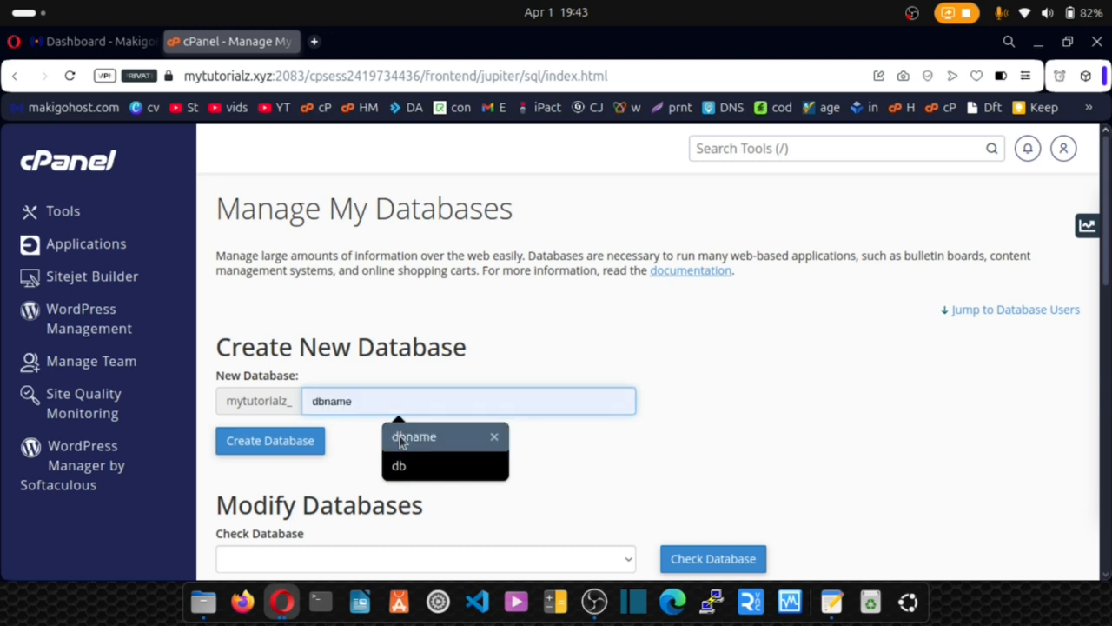
left_click(421, 442)
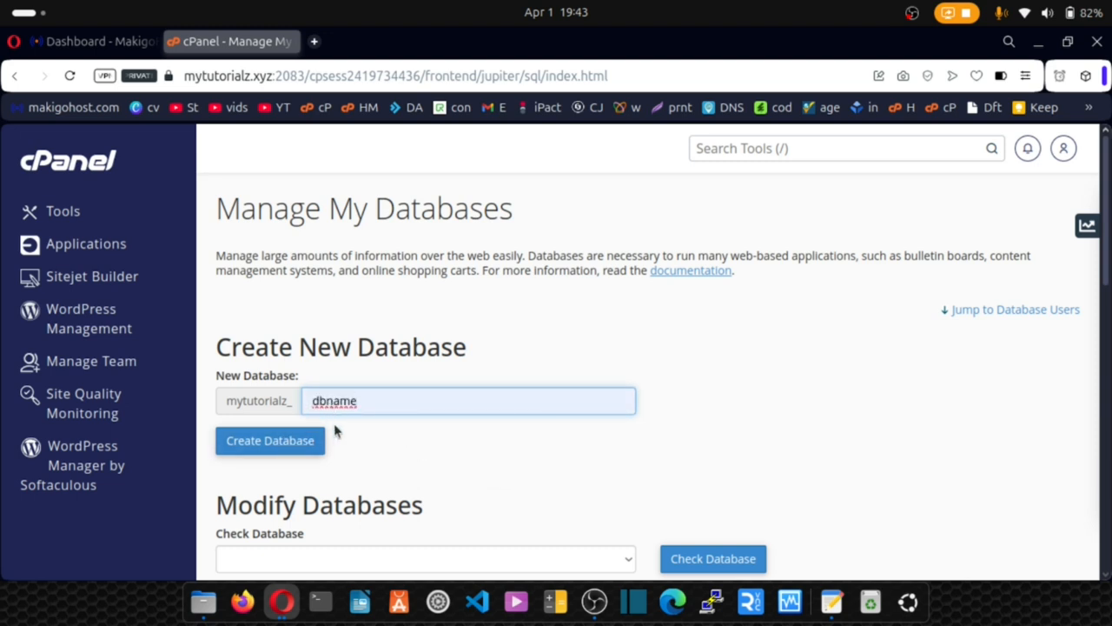
left_click(269, 449)
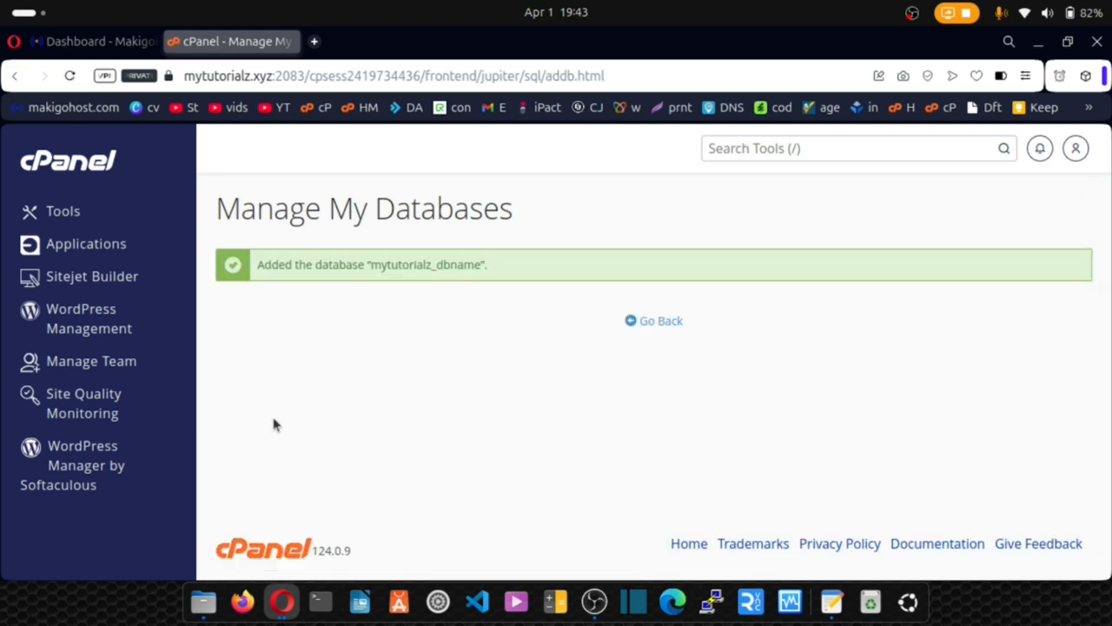
left_click(653, 326)
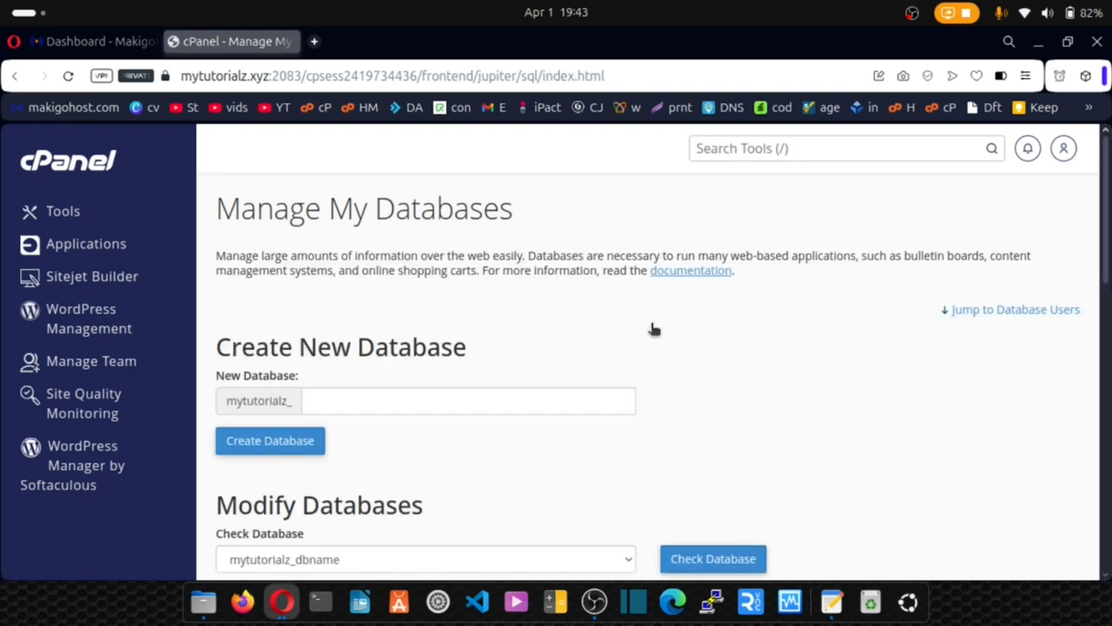
scroll(653, 328, "down", 10)
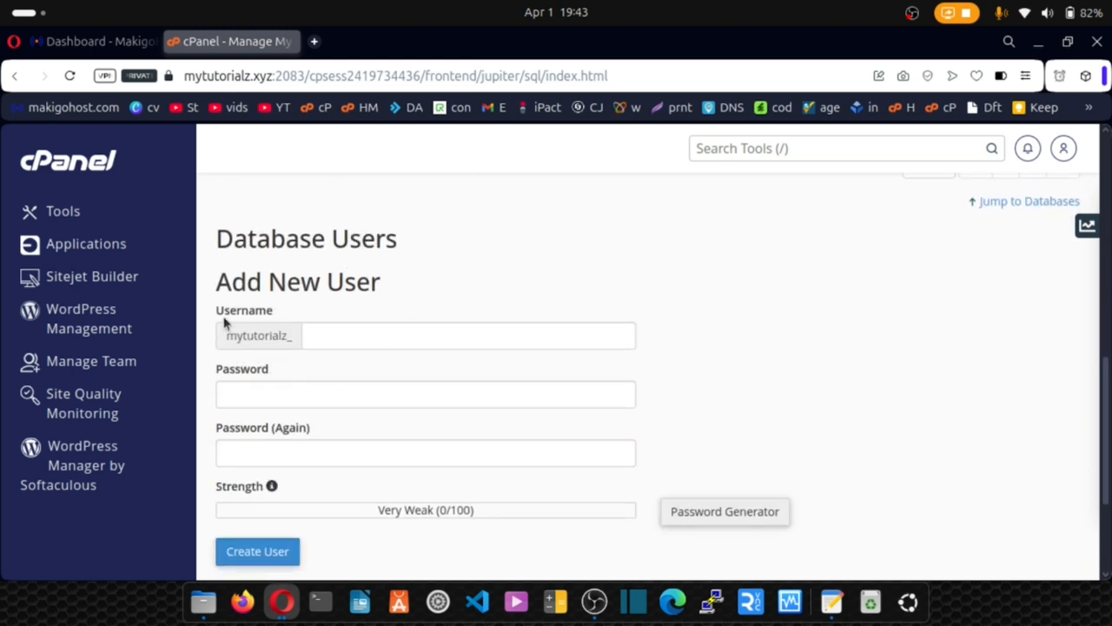
Enter 'dbuser' as the new username and paste a generated password after DATABASE PASSWORD in the notes.
left_click(316, 339)
type("db")
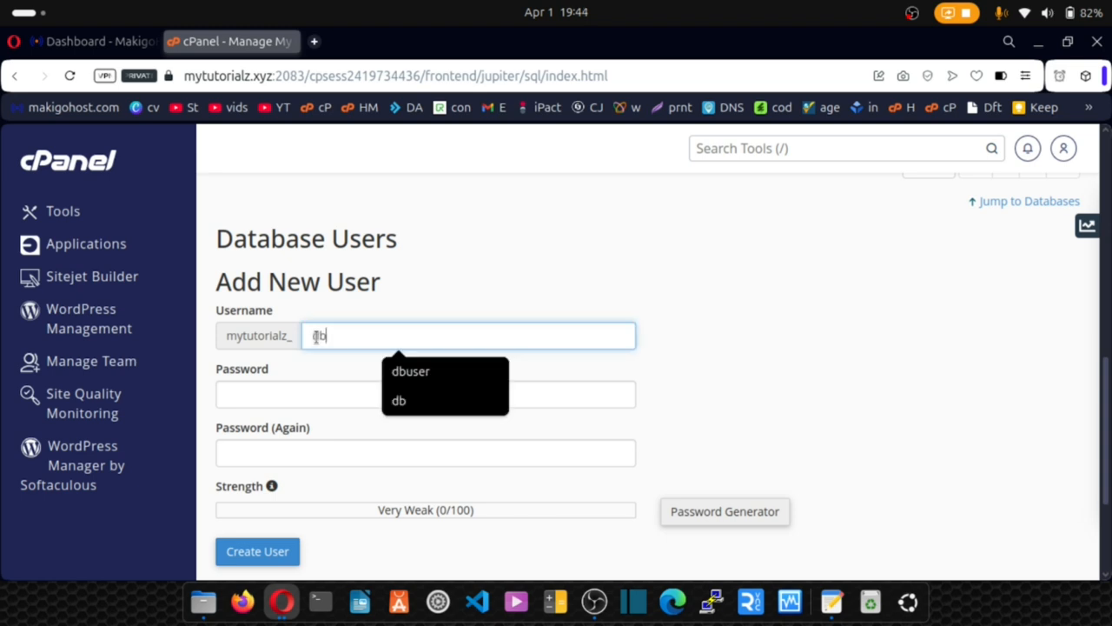
left_click(427, 373)
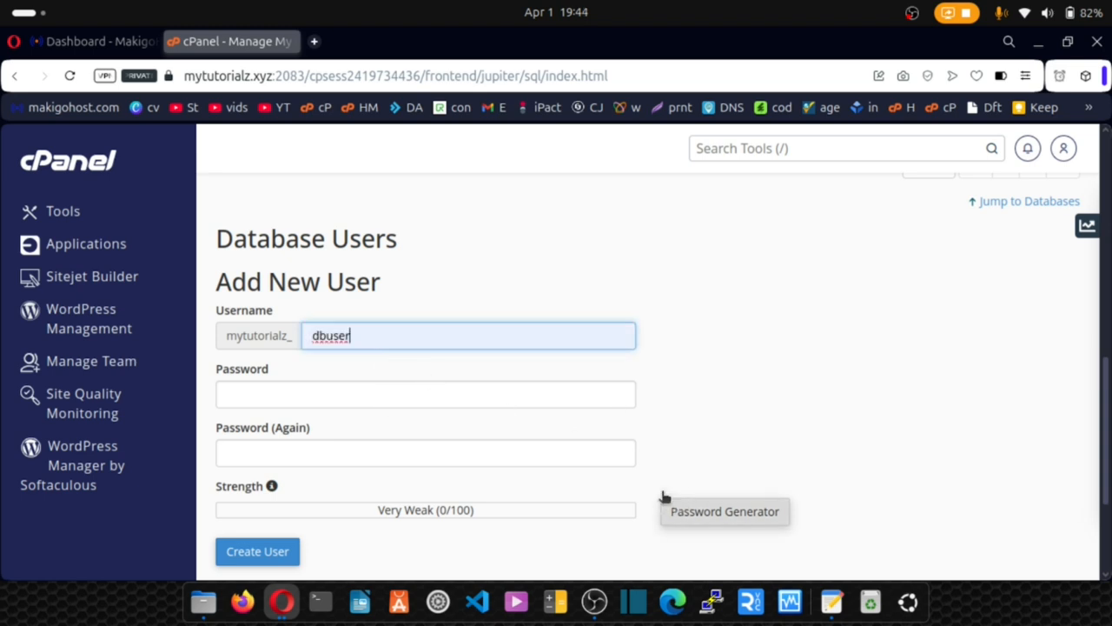
left_click(728, 518)
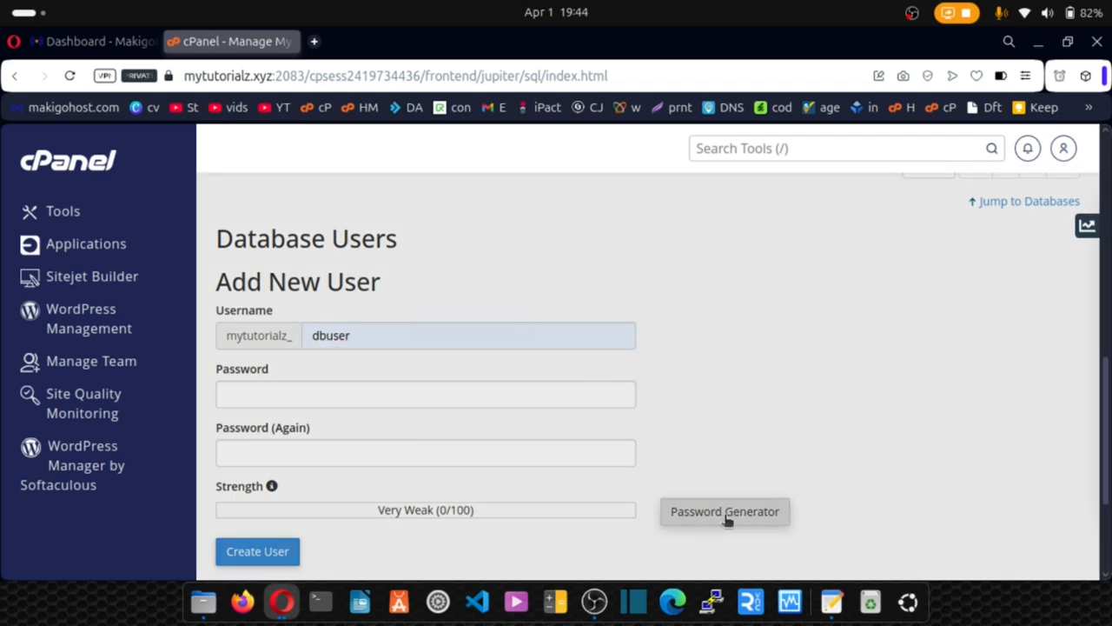
left_click_drag(494, 301, 391, 298)
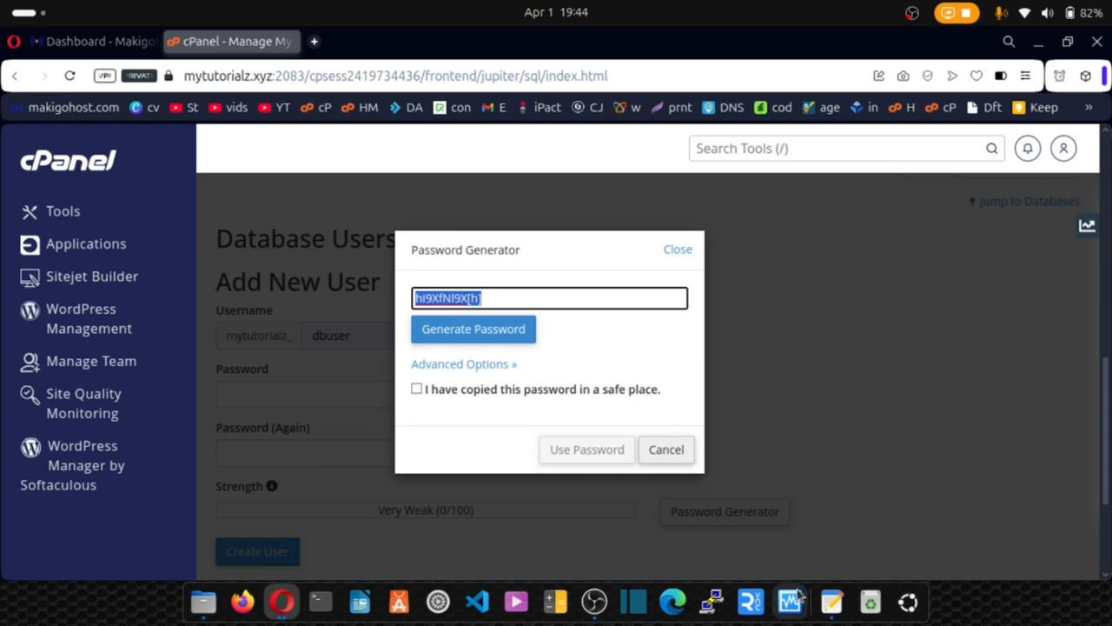
left_click(831, 603)
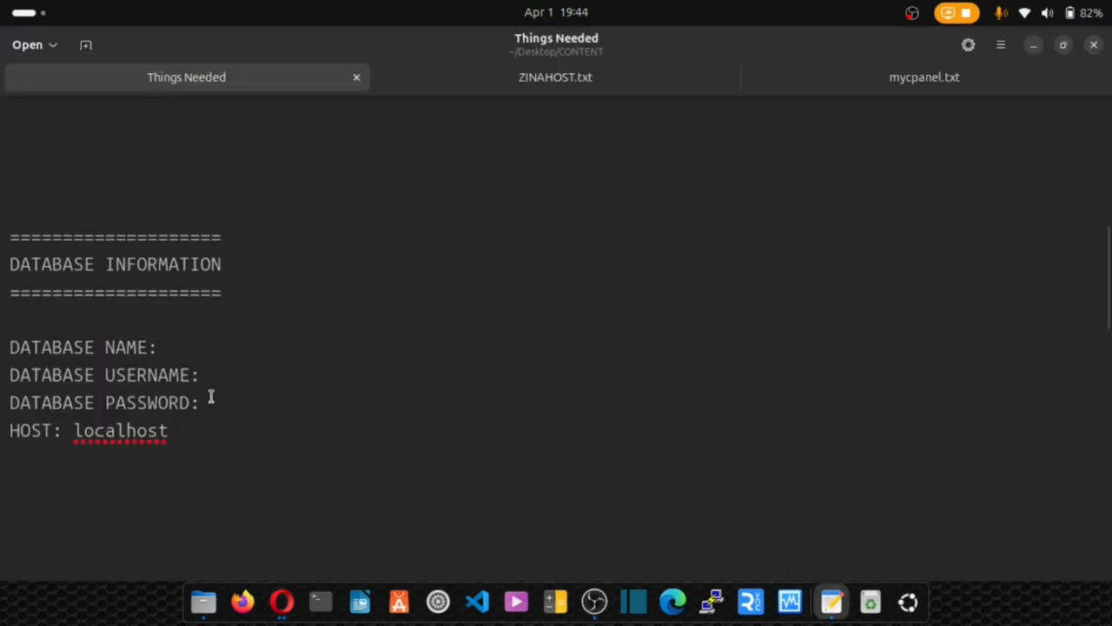
key("ctrl+v")
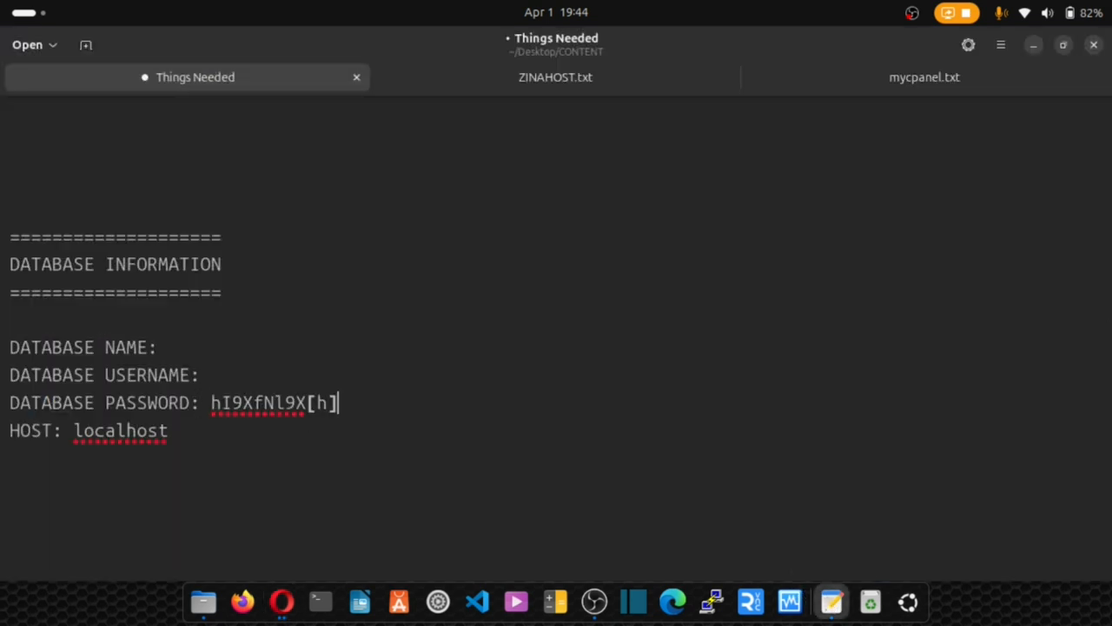
Apply the generated password to both fields and create the mytutorialz_dbuser user.
left_click(283, 601)
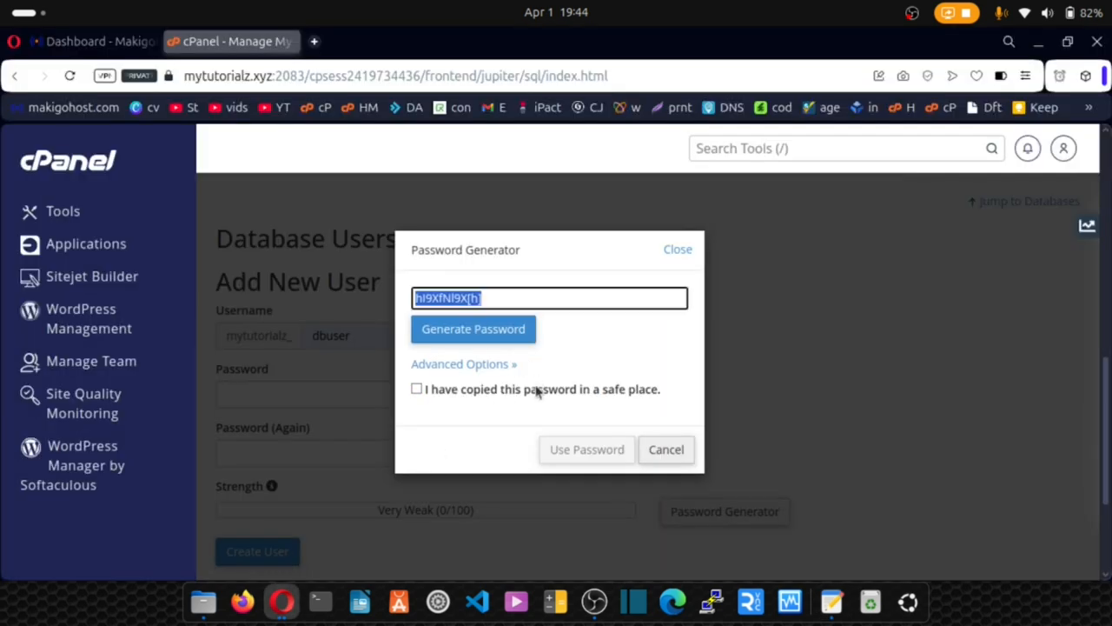
left_click(459, 393)
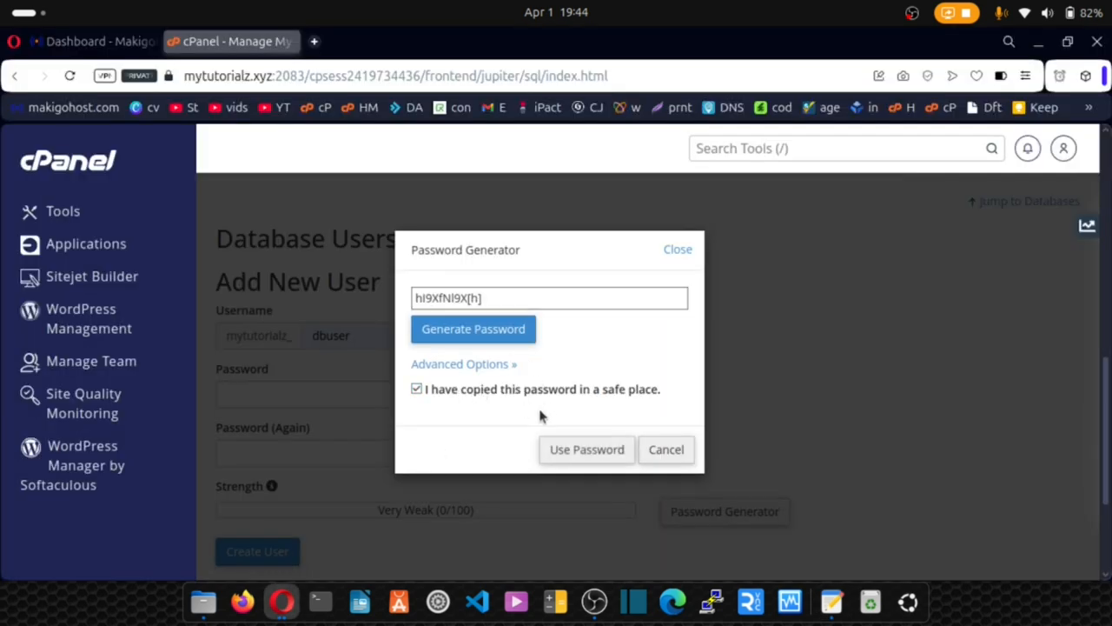
left_click(576, 454)
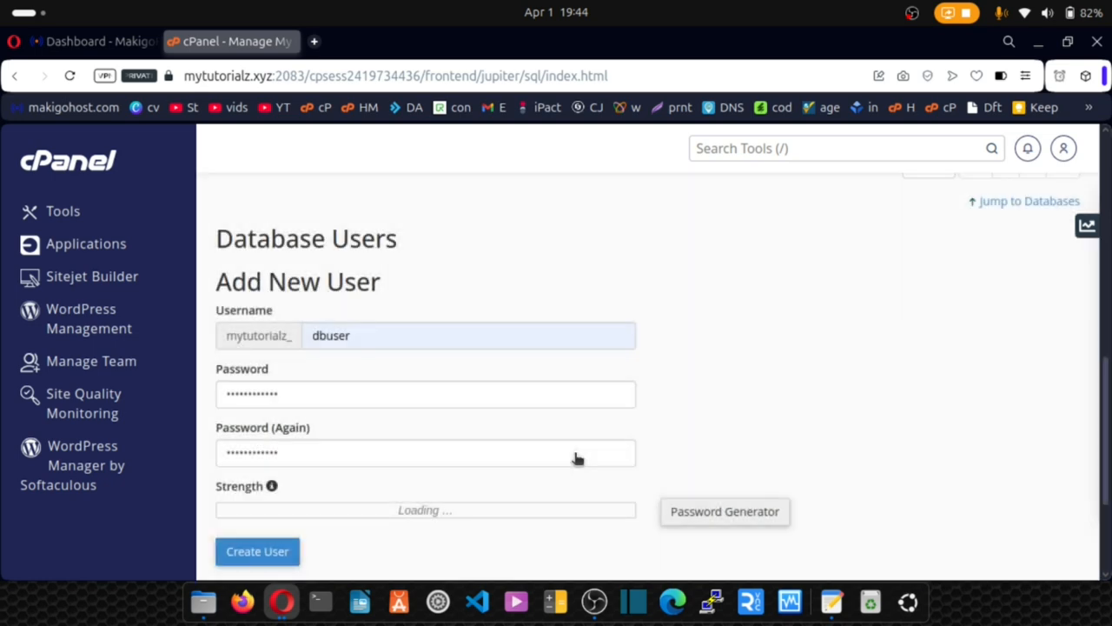
scroll(347, 482, "down", 2)
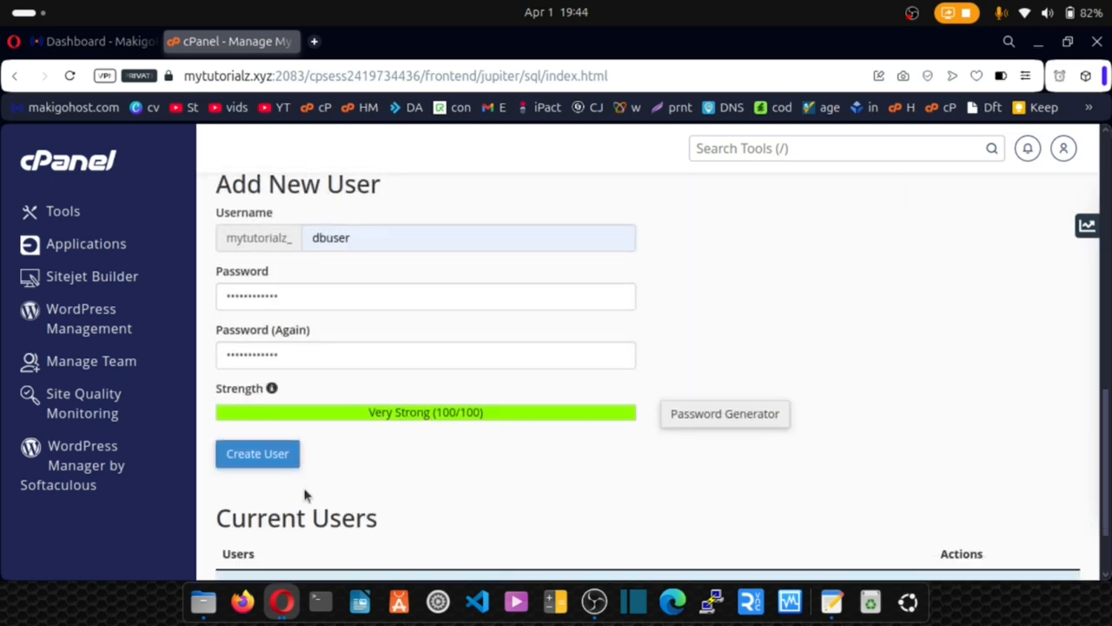
left_click(262, 462)
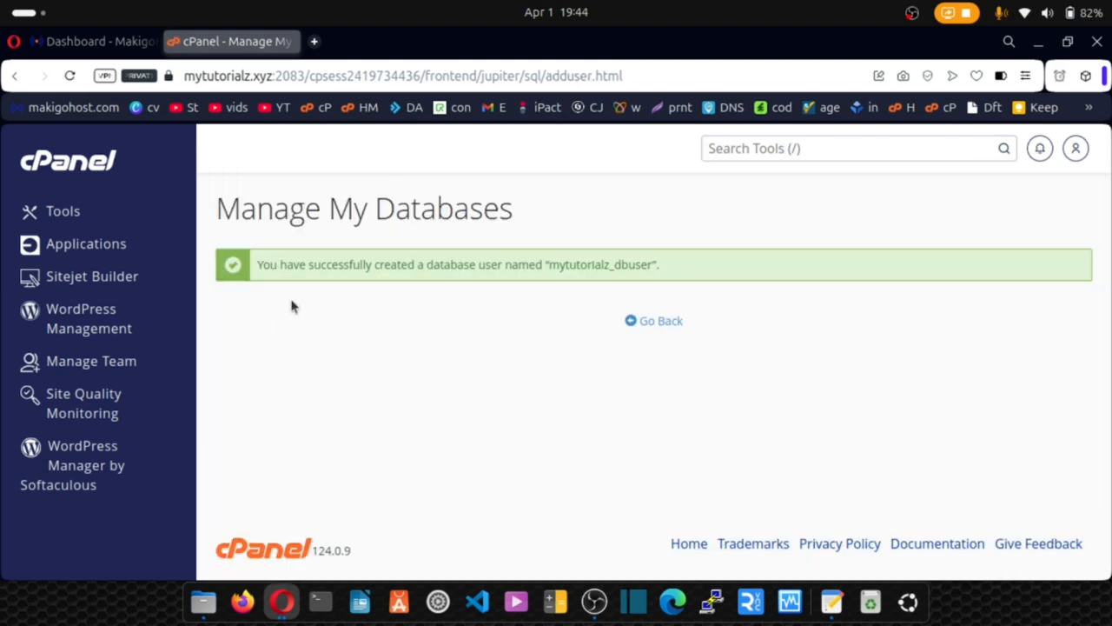
left_click(656, 324)
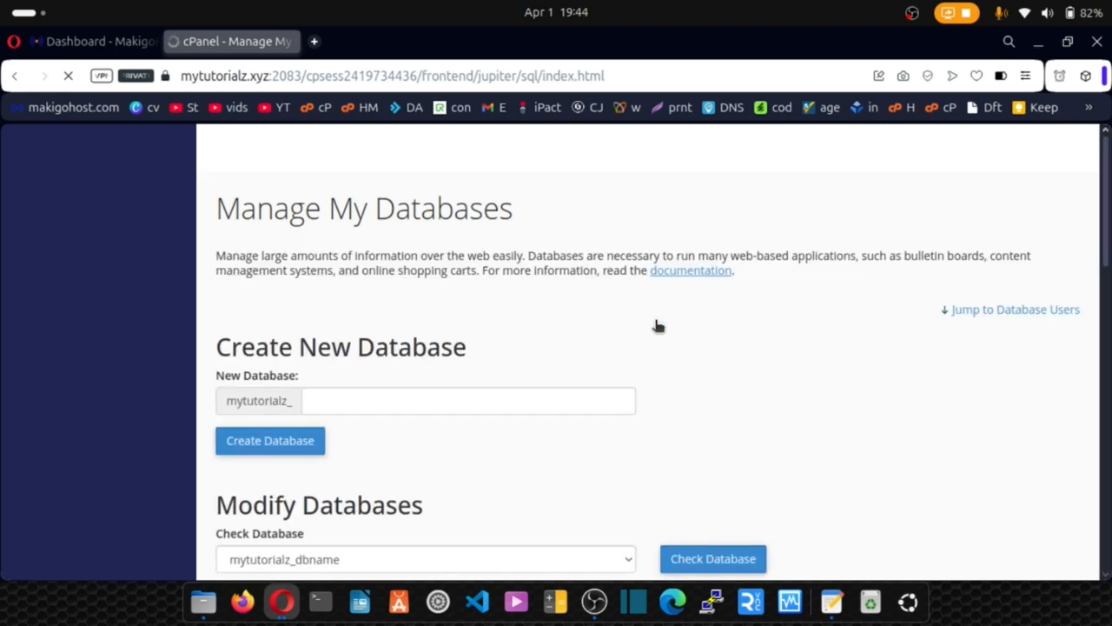
Add mytutorialz_dbuser to mytutorialz_dbname with ALL PRIVILEGES and copy the full username.
scroll(658, 325, "down", 10)
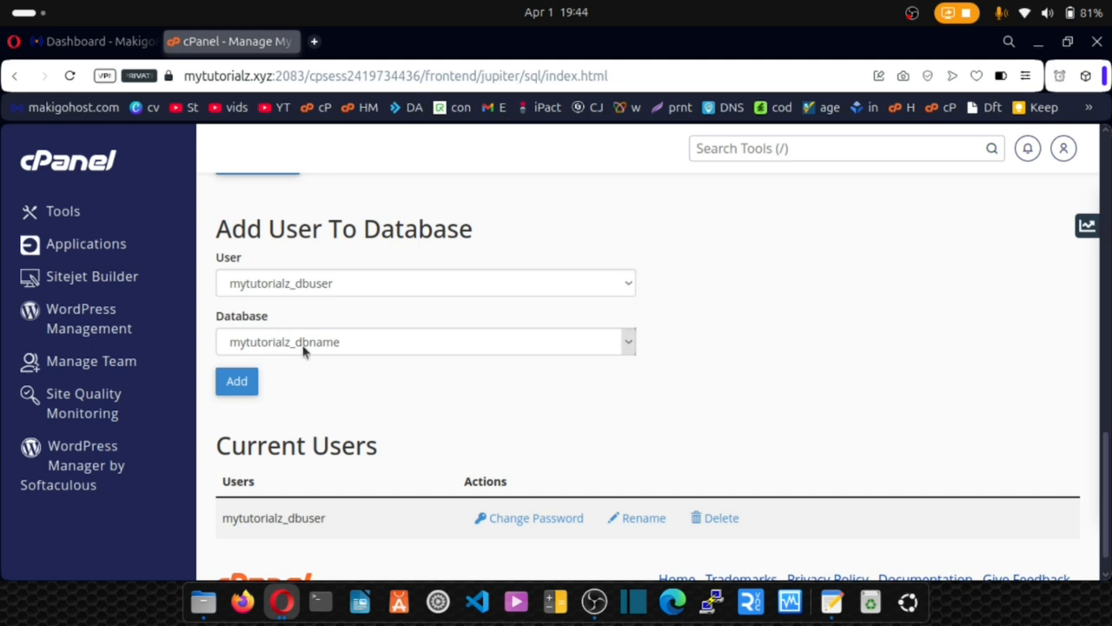
left_click(236, 383)
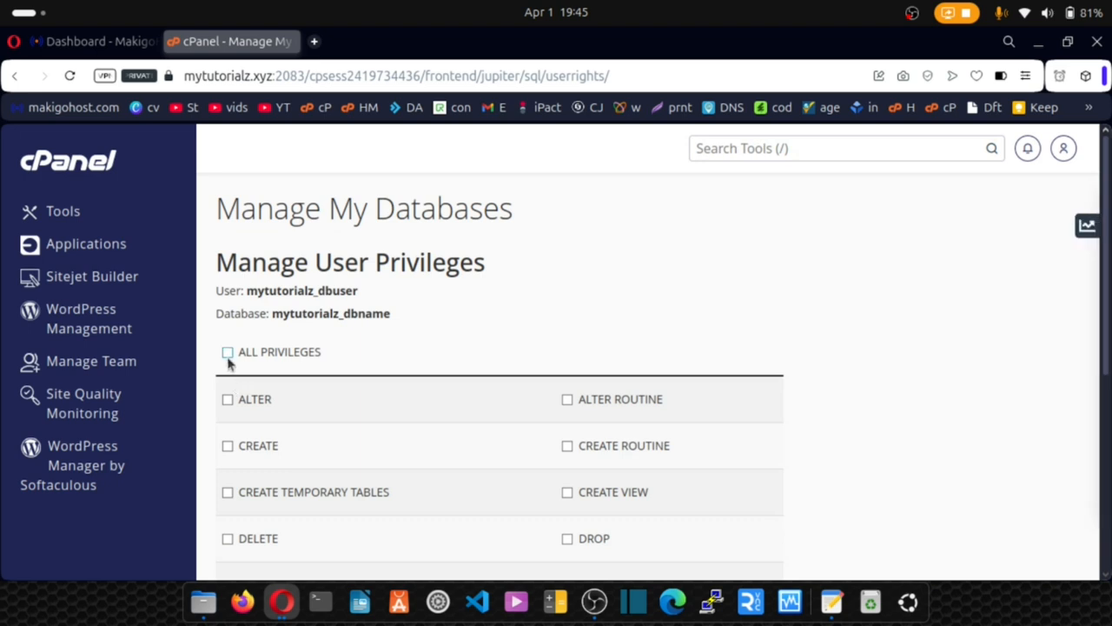
left_click(228, 356)
scroll(365, 260, "down", 5)
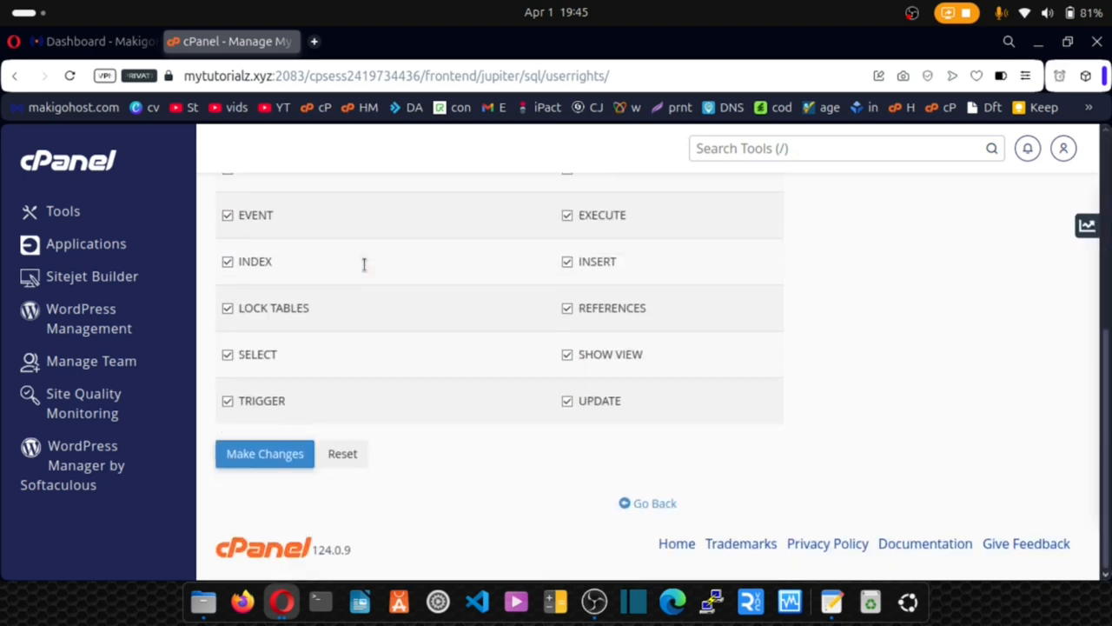
left_click(272, 460)
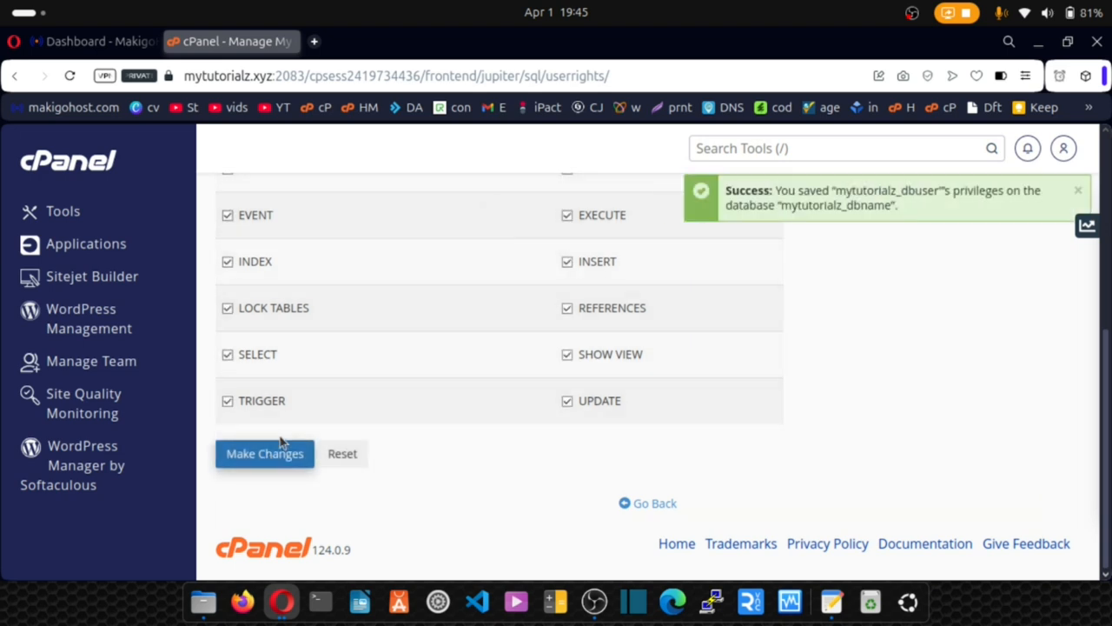
scroll(283, 438, "up", 5)
scroll(285, 435, "up", 1)
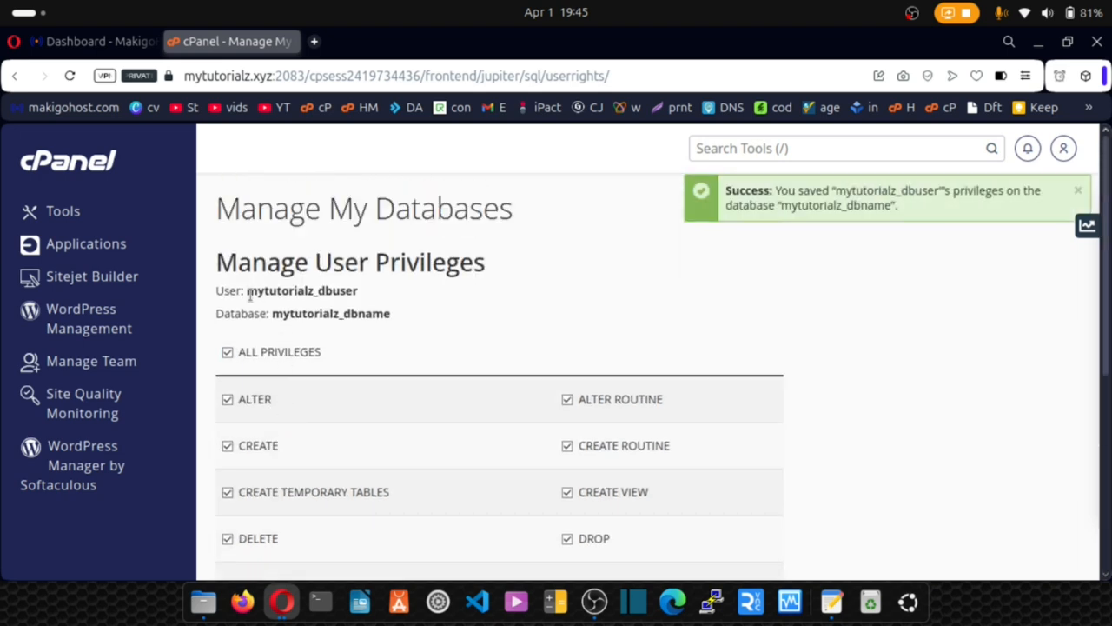
left_click_drag(263, 294, 363, 294)
key("ctrl+c")
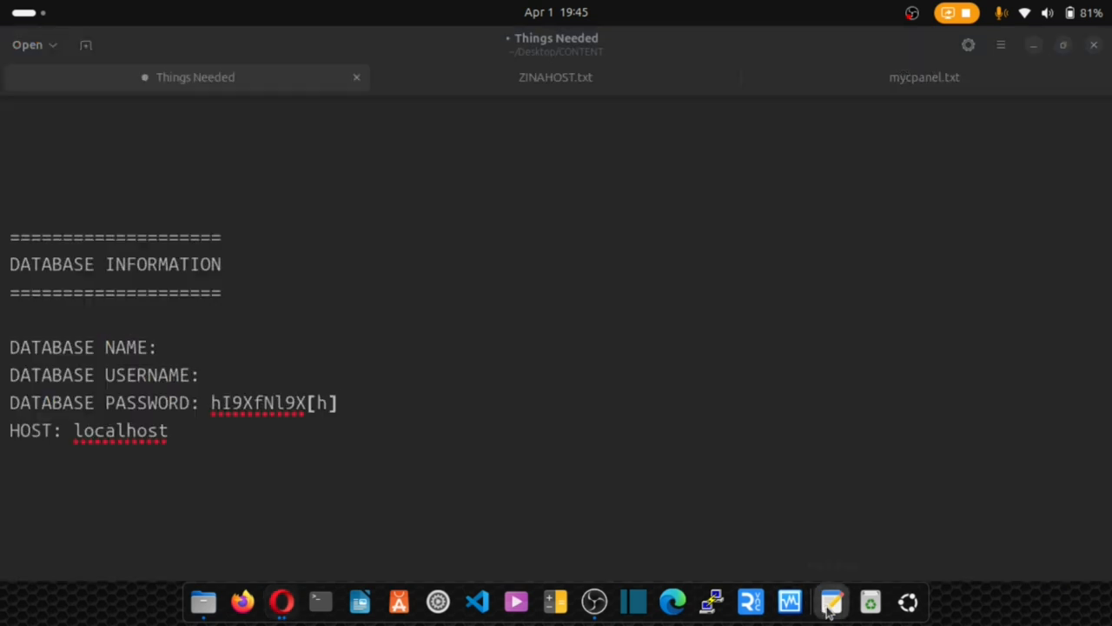
Paste mytutorialz_dbuser after DATABASE USERNAME and mytutorialz_dbname after DATABASE NAME, then save the notes.
left_click(832, 602)
left_click(230, 377)
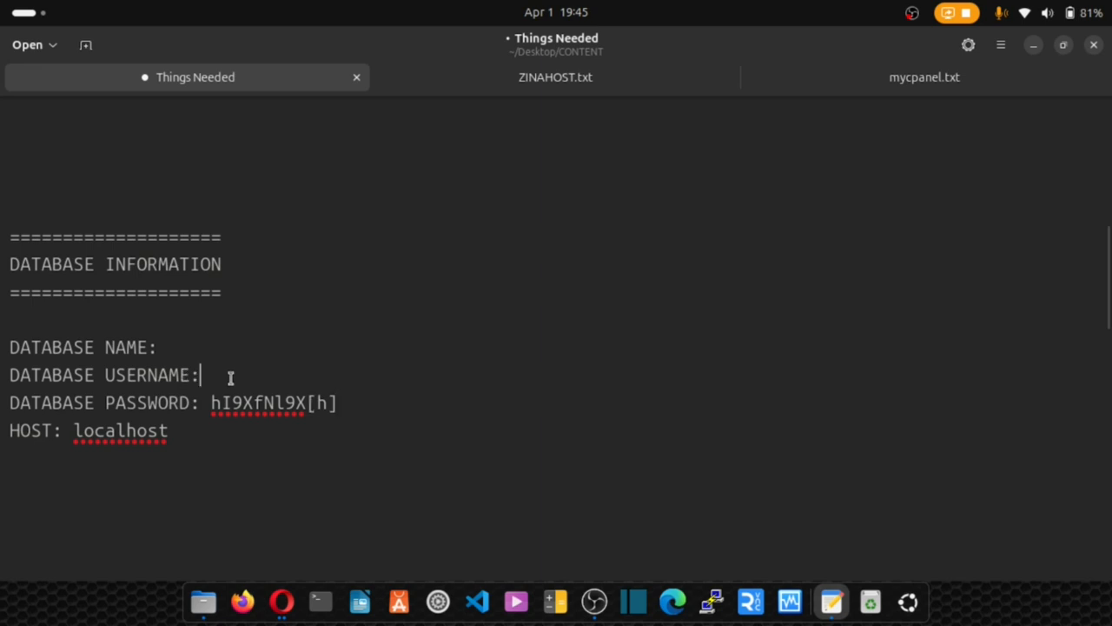
key("ctrl+v")
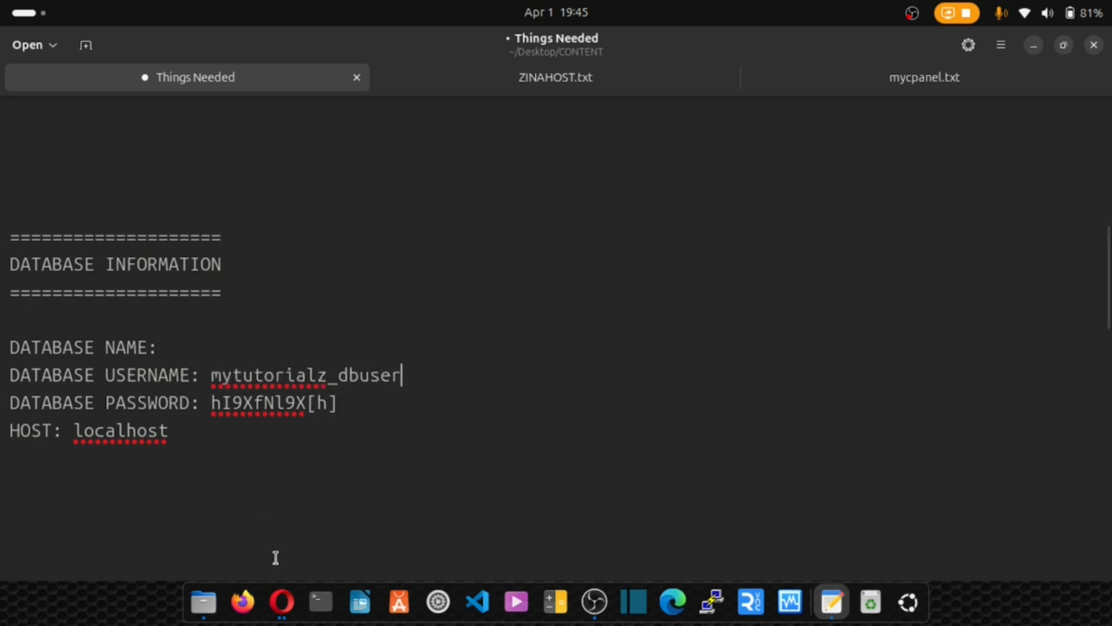
left_click(282, 601)
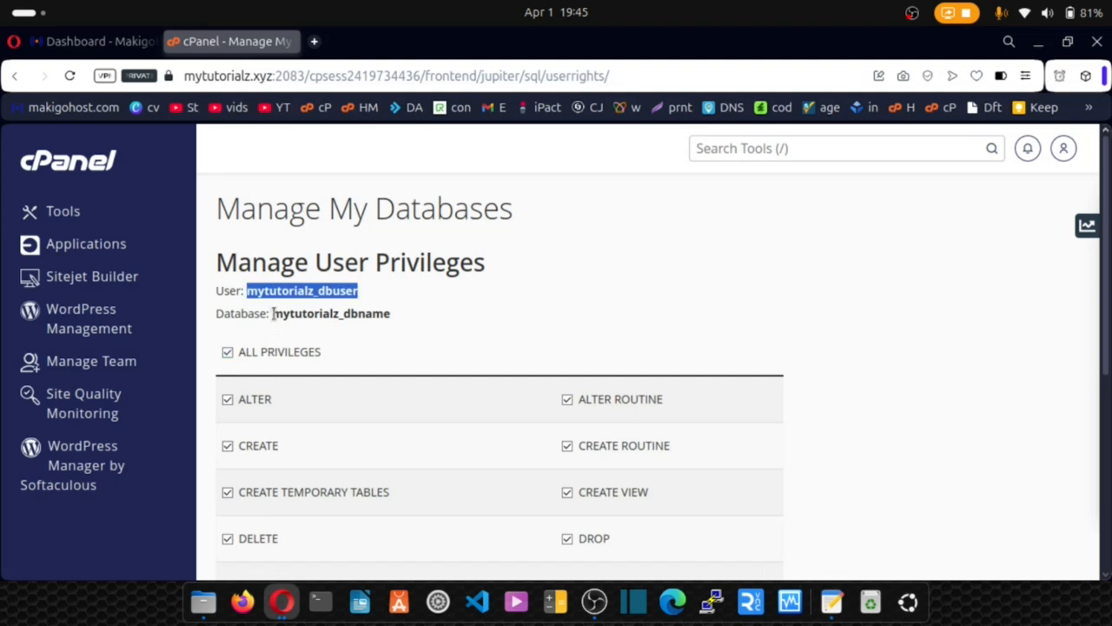
left_click_drag(273, 314, 393, 324)
key("ctrl+c")
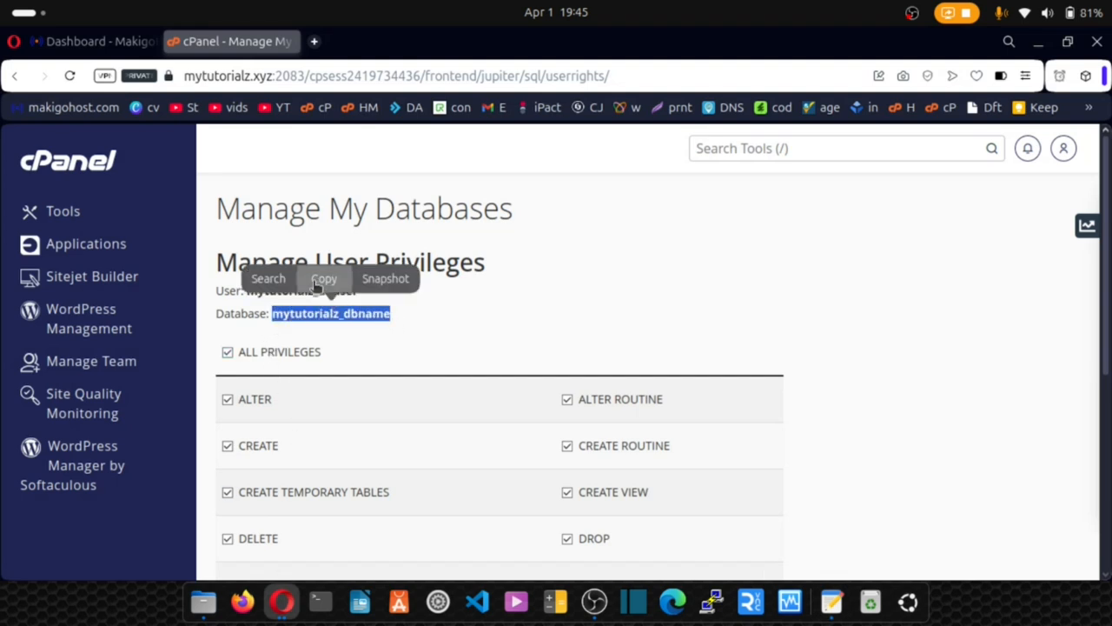
left_click(832, 602)
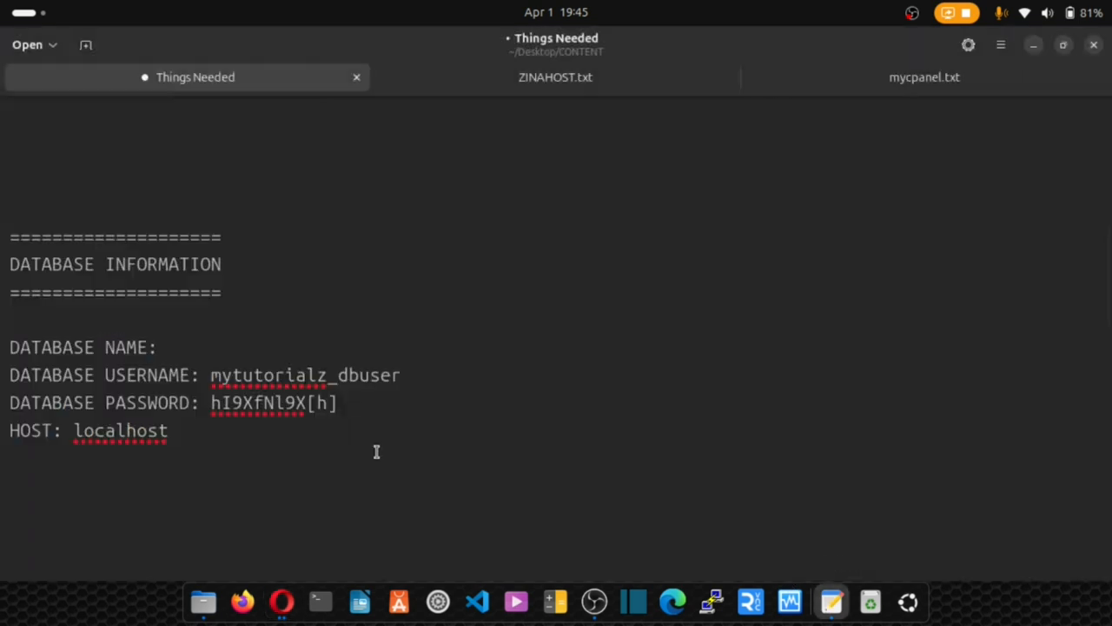
left_click(199, 348)
key("ctrl+v")
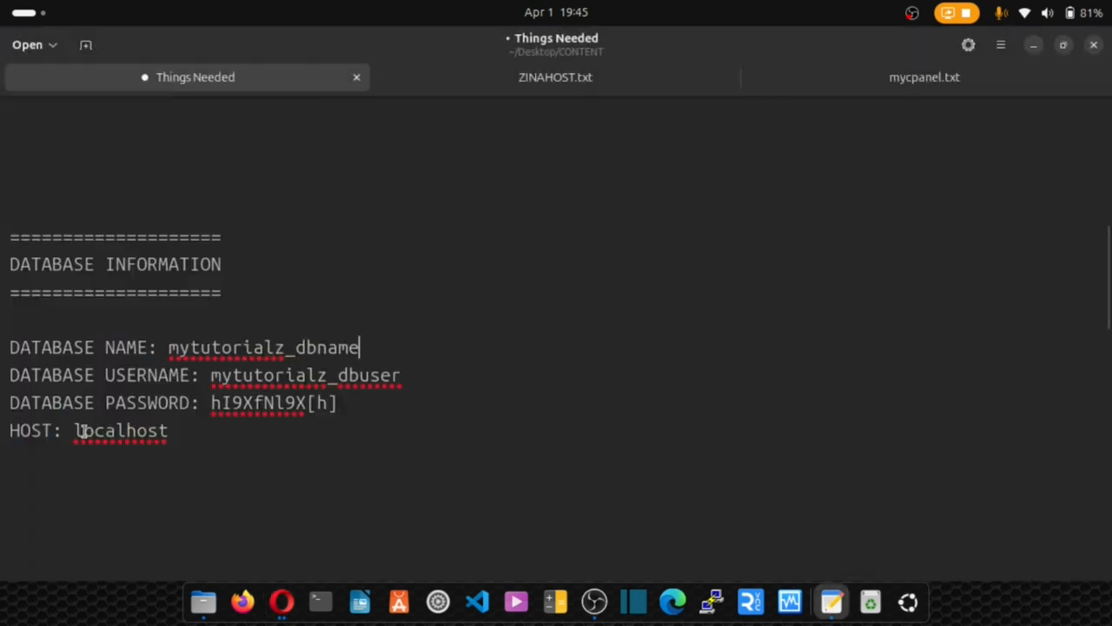
key("ctrl+s")
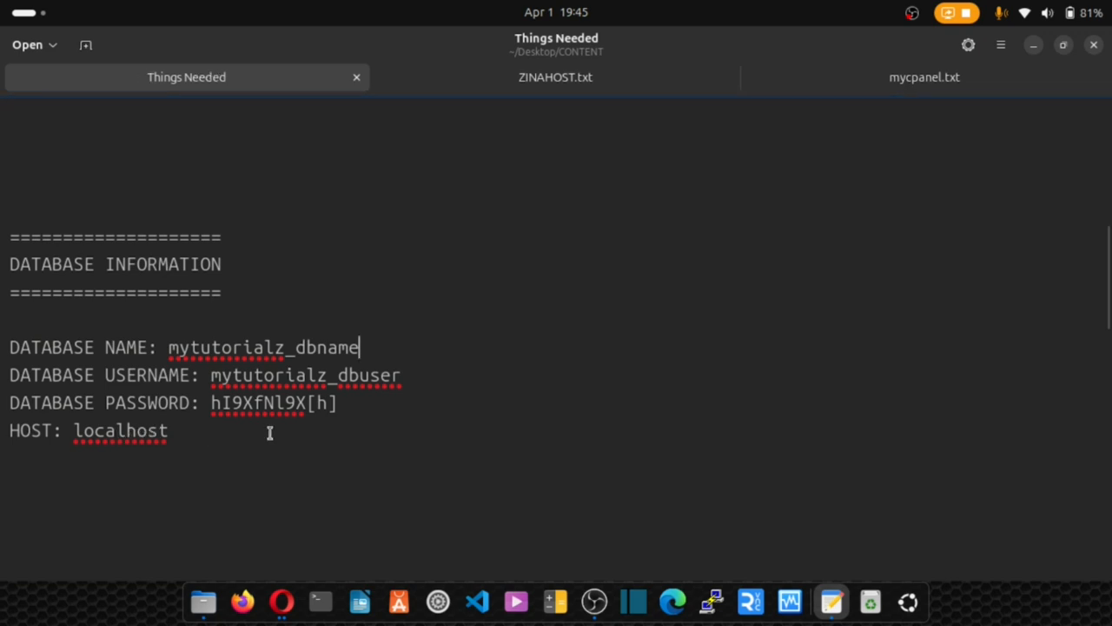
left_click(281, 598)
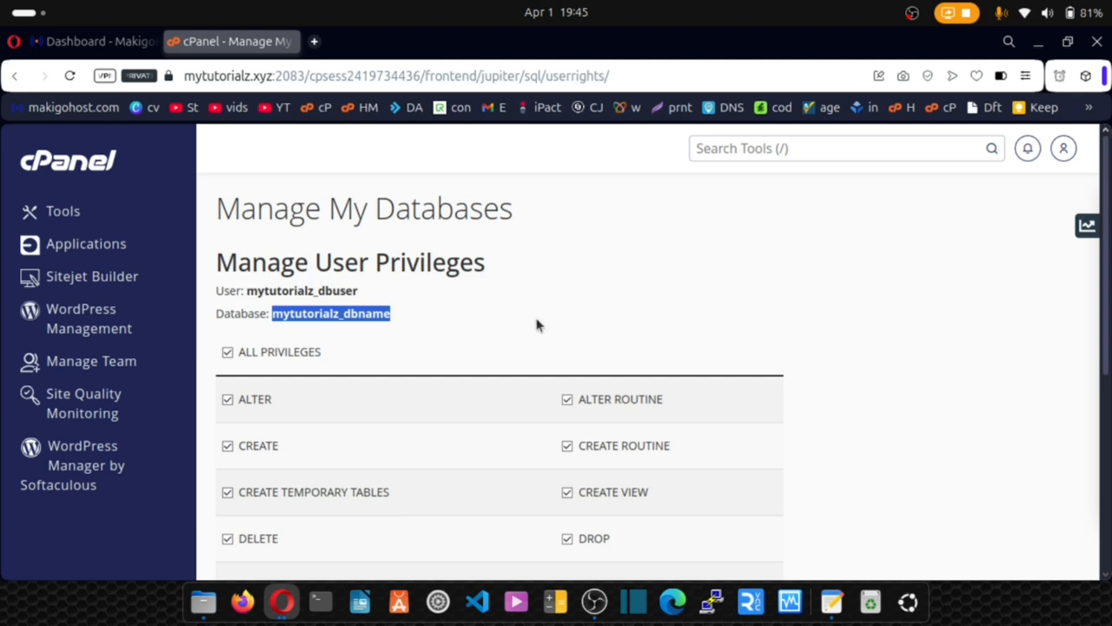
left_click(719, 154)
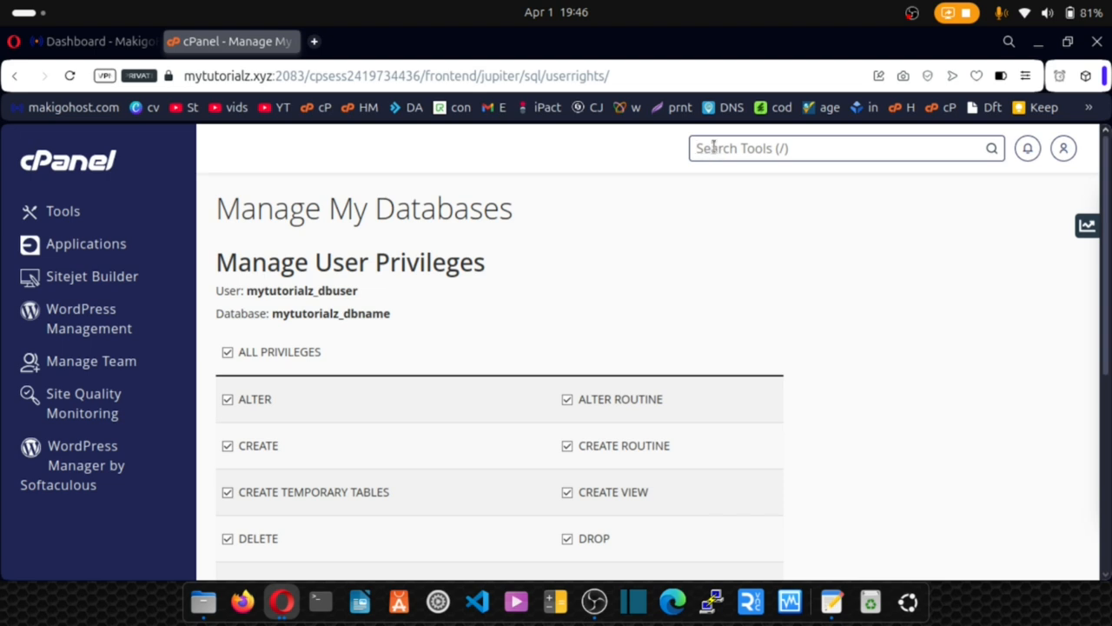
Open Email Accounts via an 'email' search and start a new mailbox with username 'support'.
type("email")
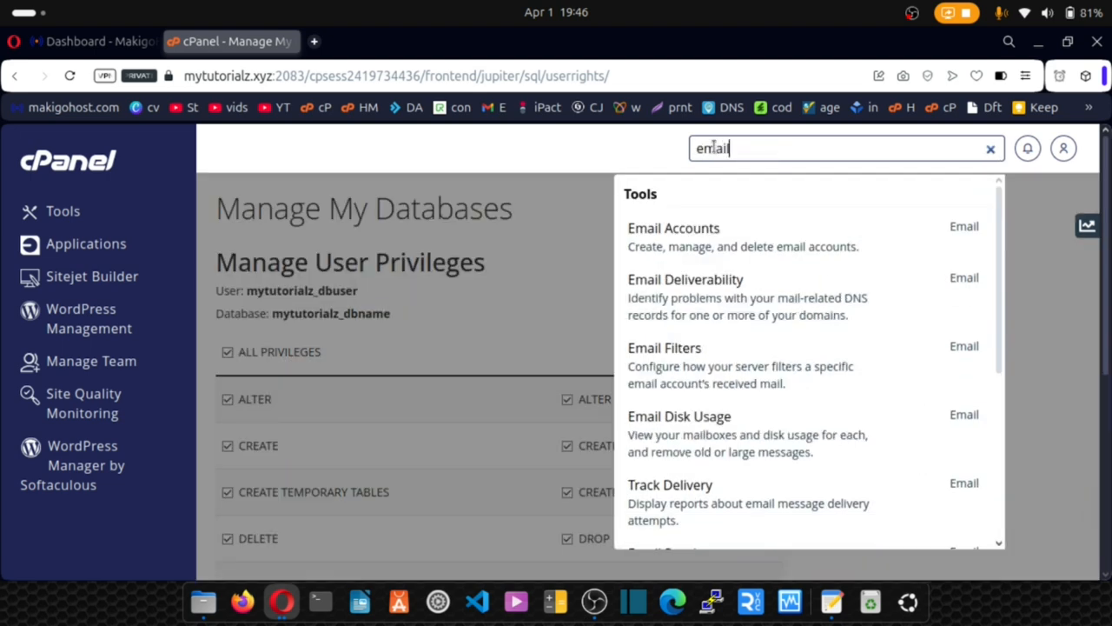
left_click(676, 245)
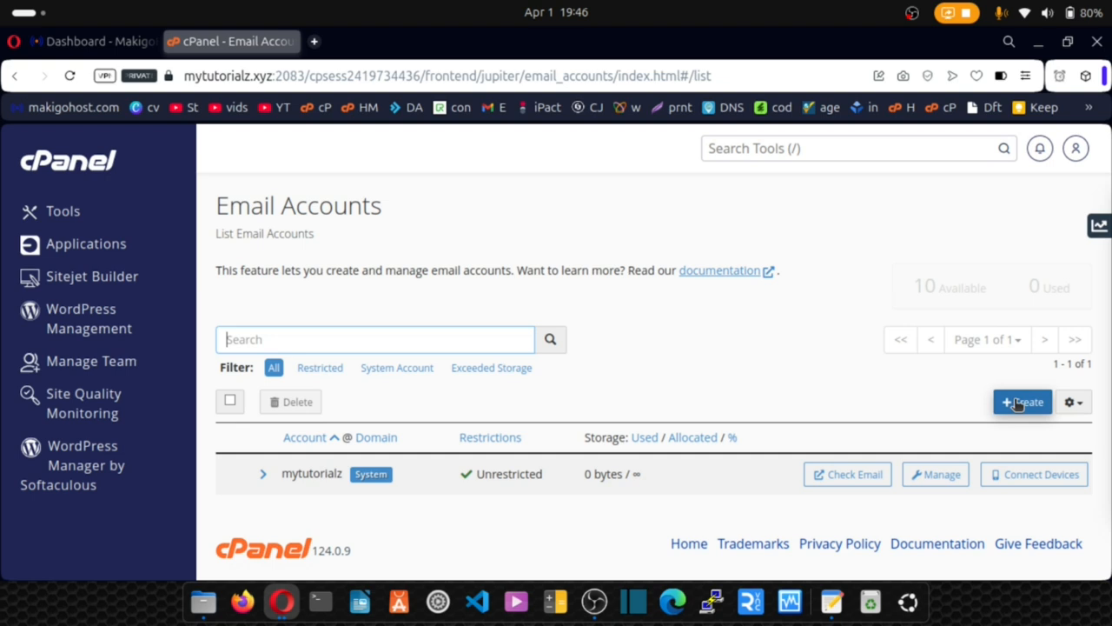
left_click(1019, 402)
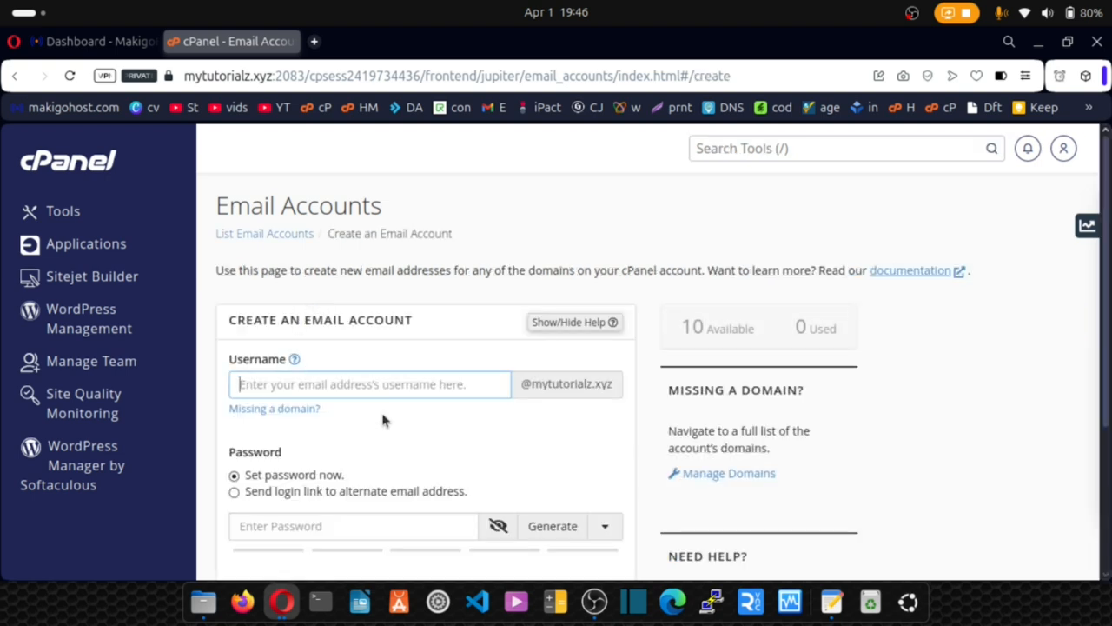
type("hello")
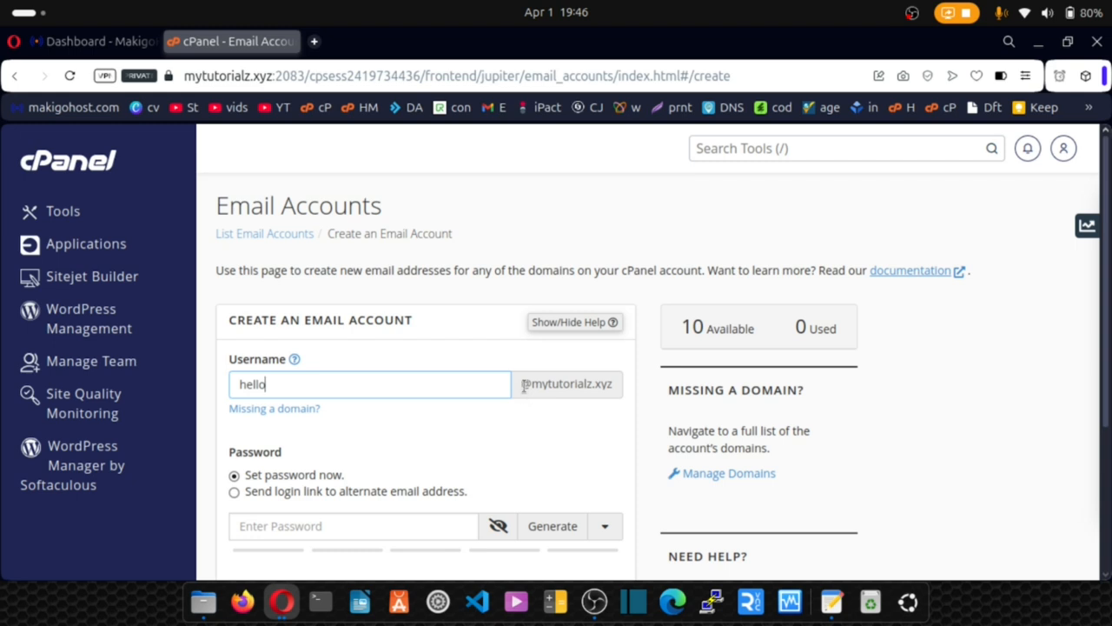
left_click_drag(528, 385, 610, 387)
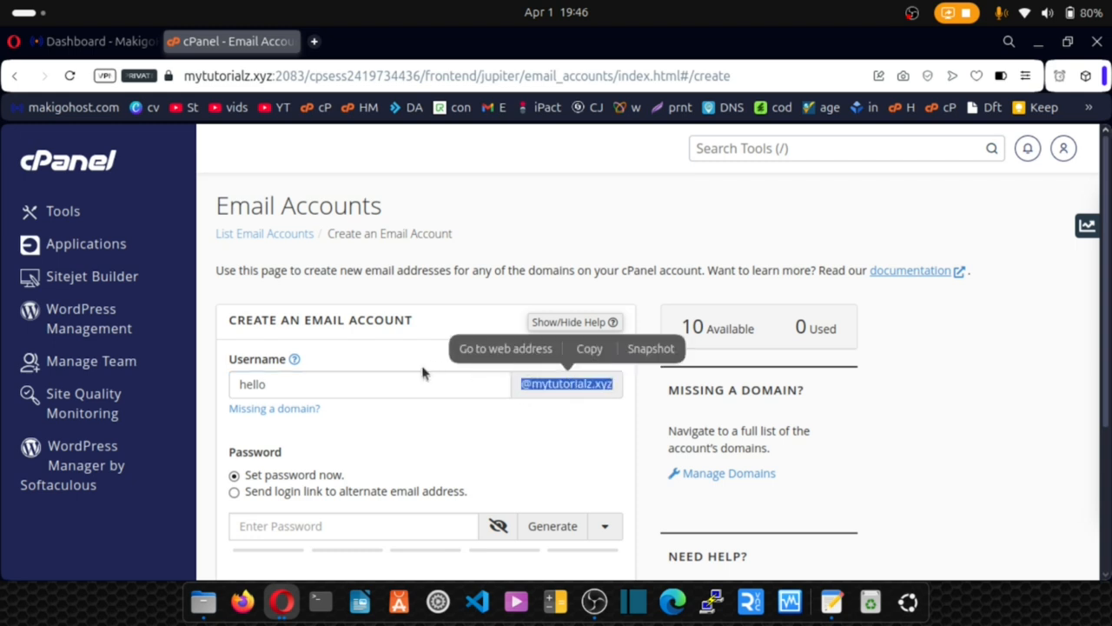
left_click_drag(265, 384, 230, 389)
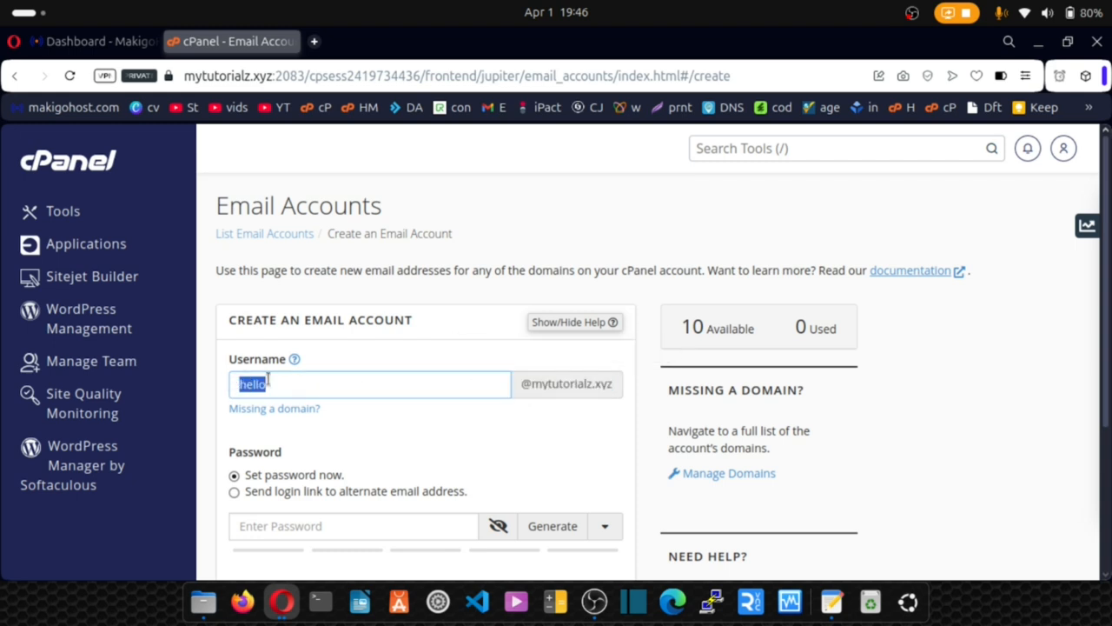
type("support")
Generate a strong password, note it under SMTP PASSWORD, and create the support account.
scroll(506, 372, "down", 1)
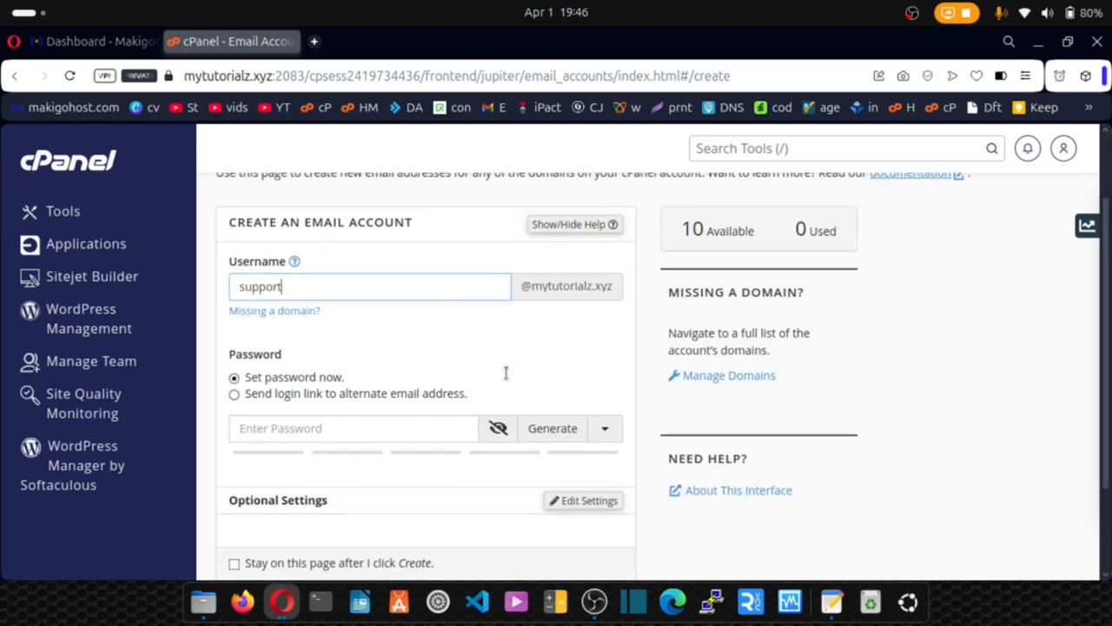
left_click(557, 434)
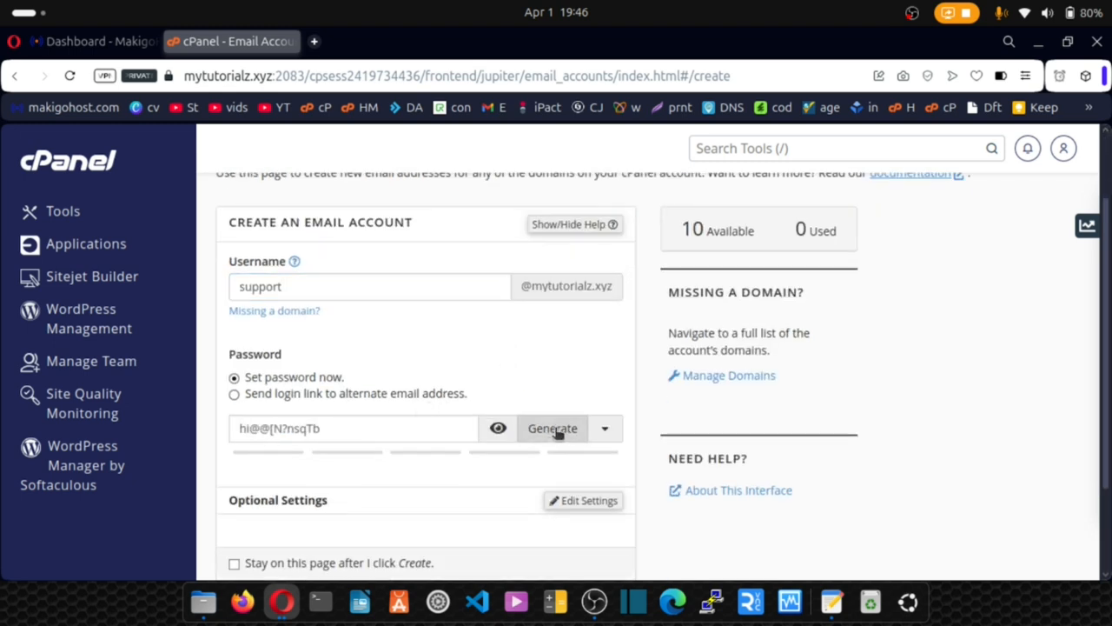
left_click_drag(377, 429, 235, 427)
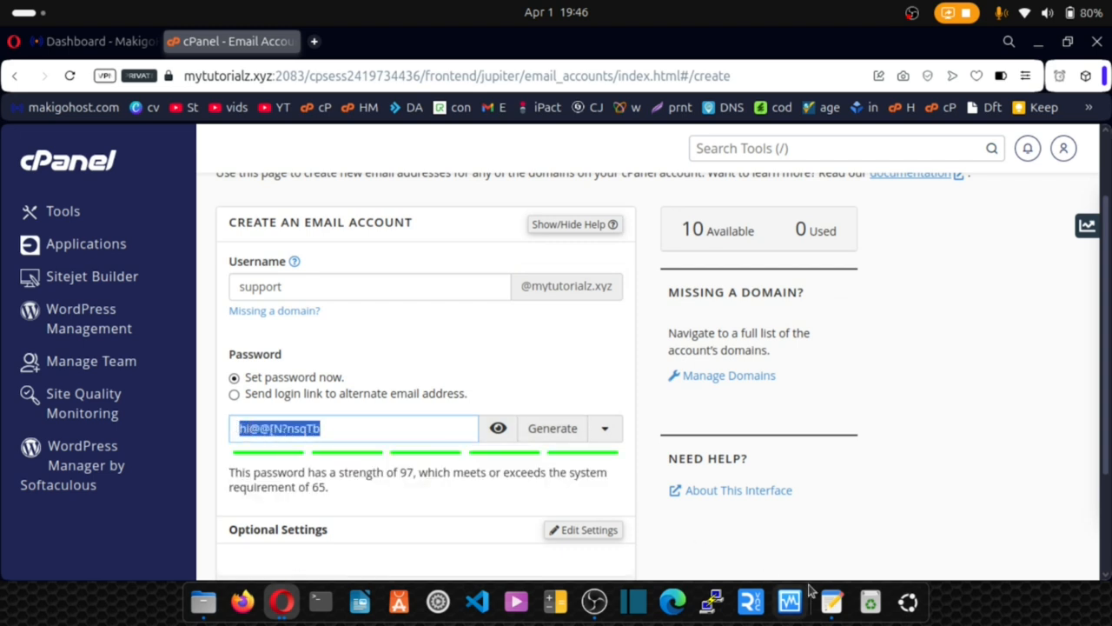
left_click(832, 601)
scroll(155, 301, "down", 10)
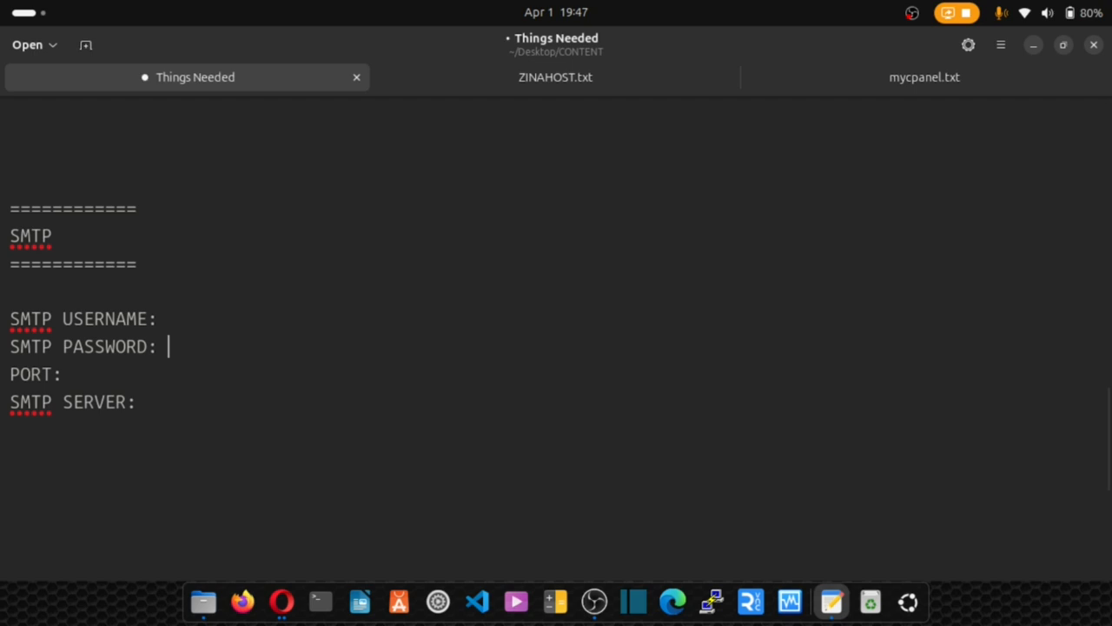
key("ctrl+v")
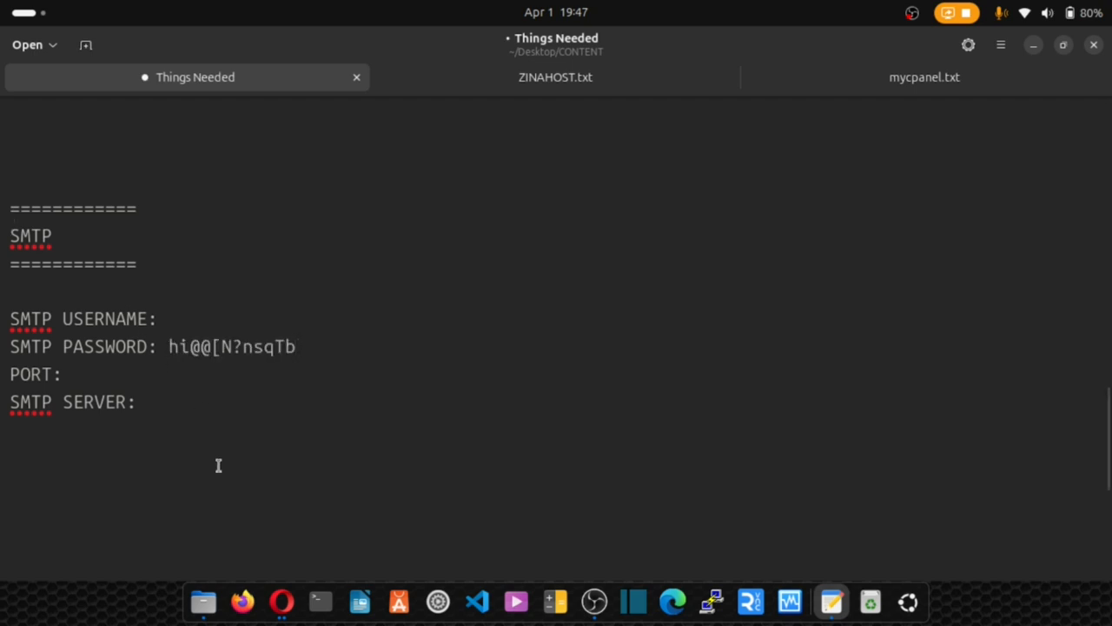
left_click(281, 601)
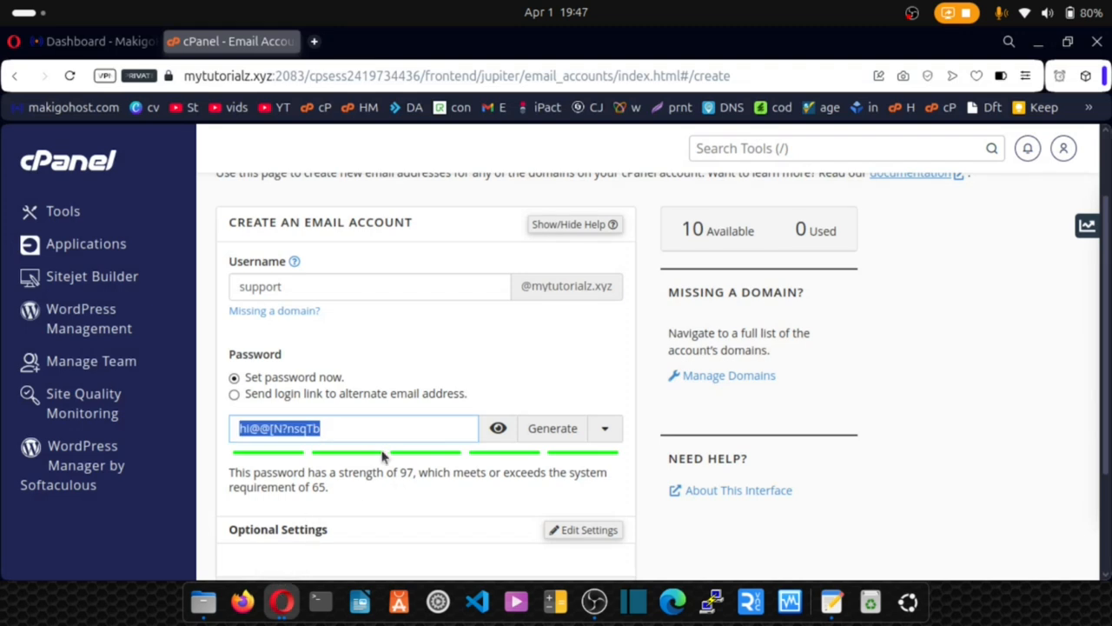
scroll(383, 457, "down", 2)
scroll(382, 457, "down", 1)
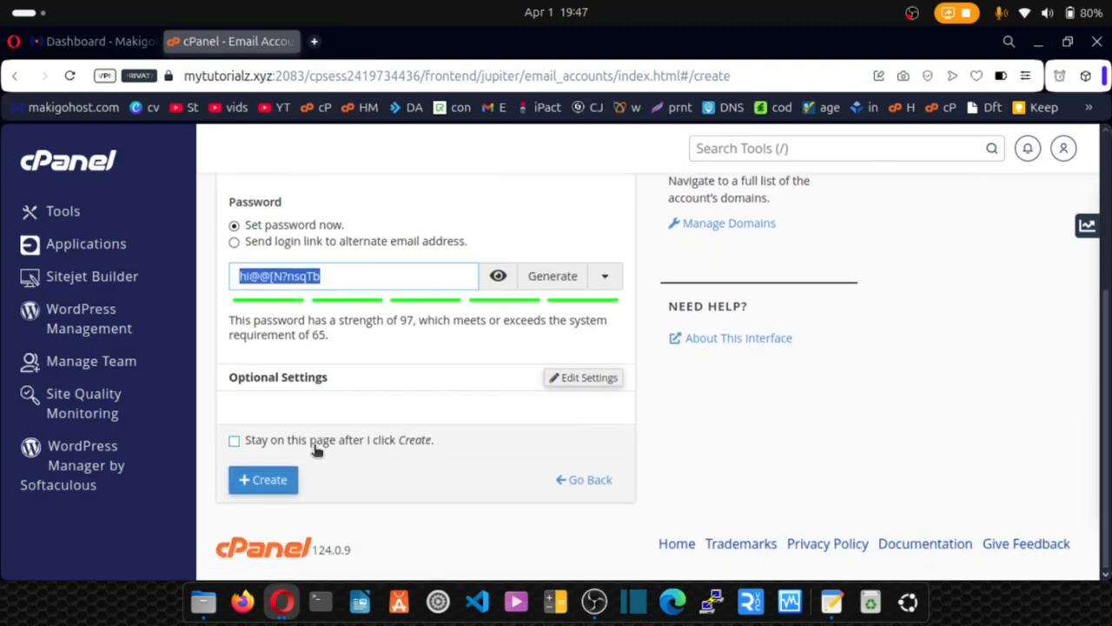
left_click(265, 488)
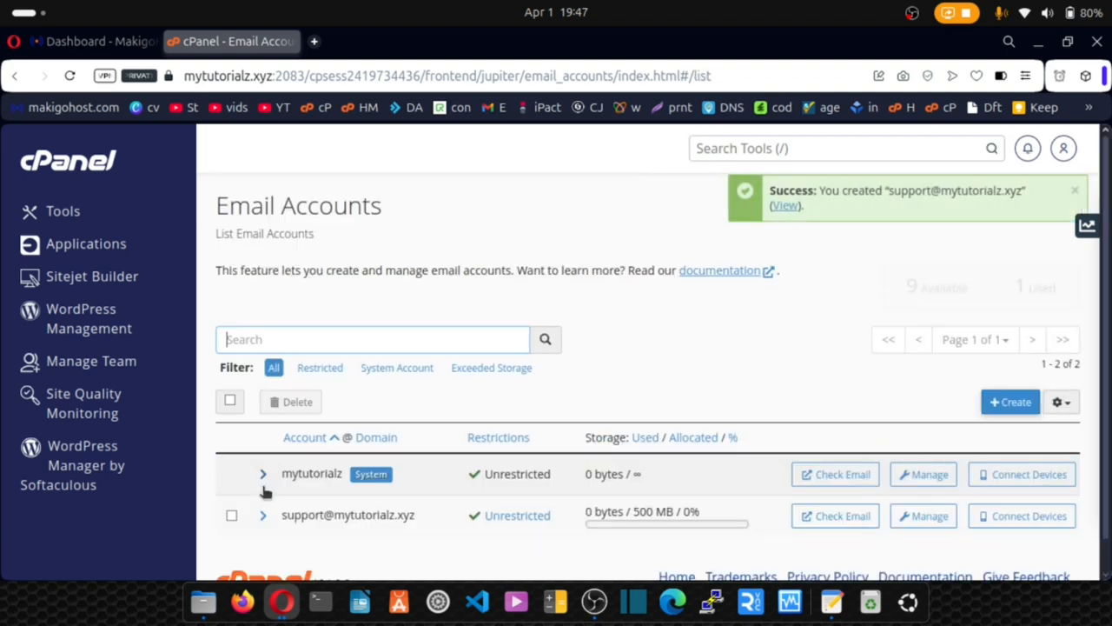
Copy the new support address from the Email Accounts list and open its Connect Devices page.
scroll(281, 484, "down", 1)
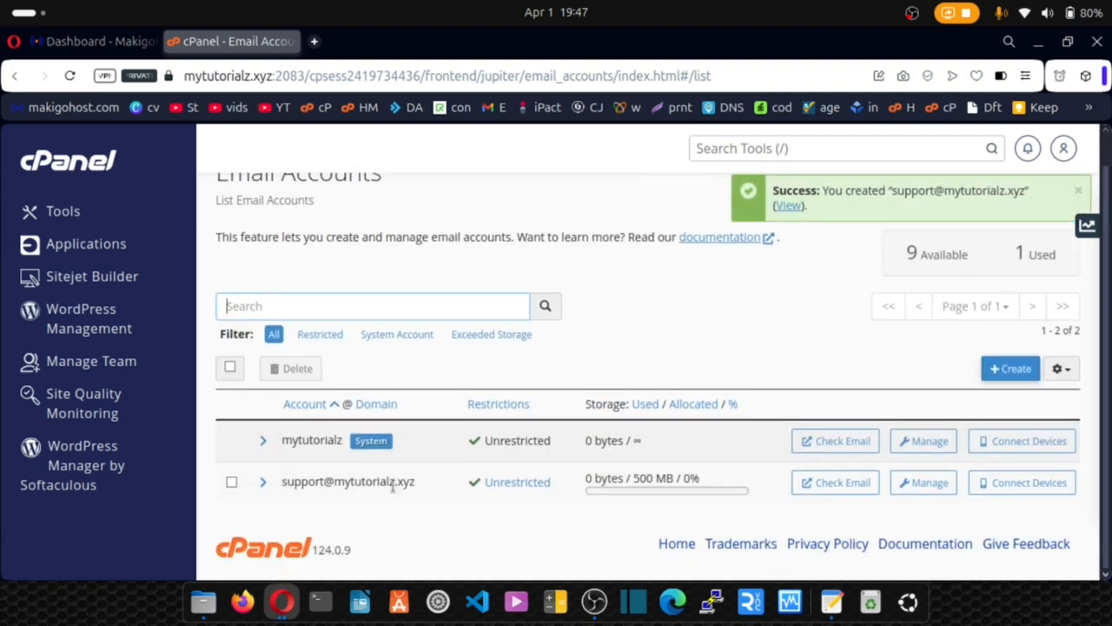
left_click_drag(415, 483, 286, 485)
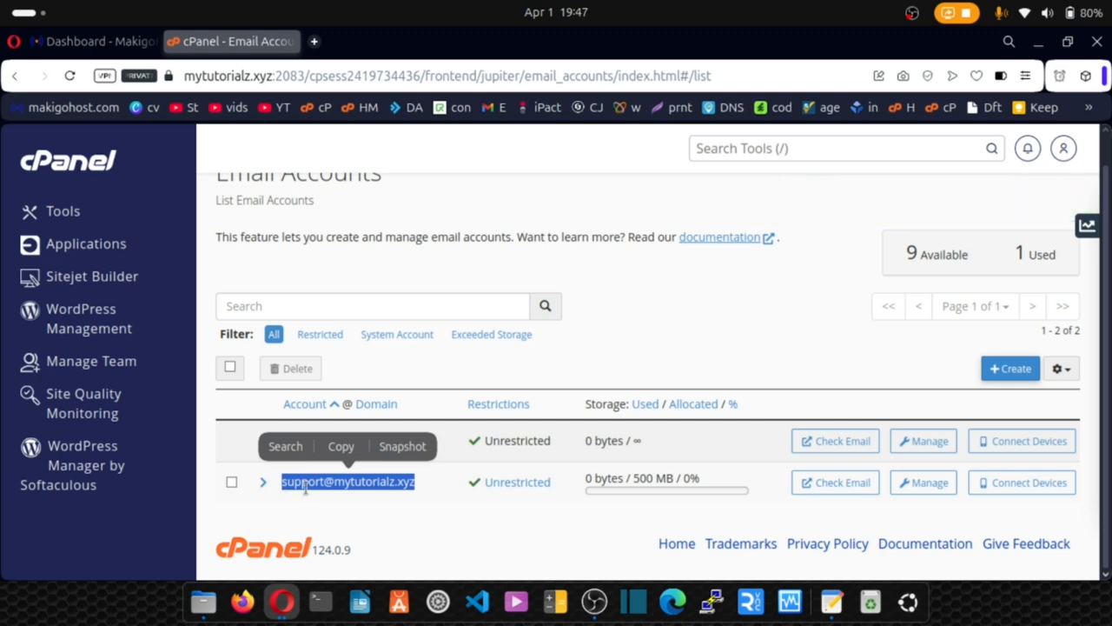
left_click(305, 498)
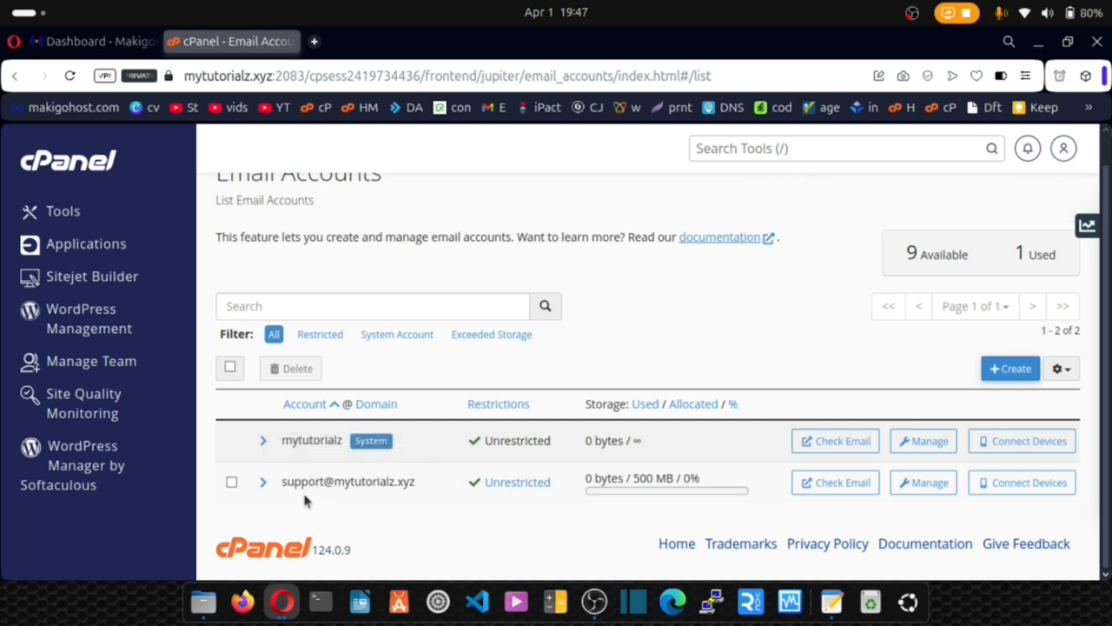
left_click_drag(283, 484, 417, 490)
left_click(907, 480)
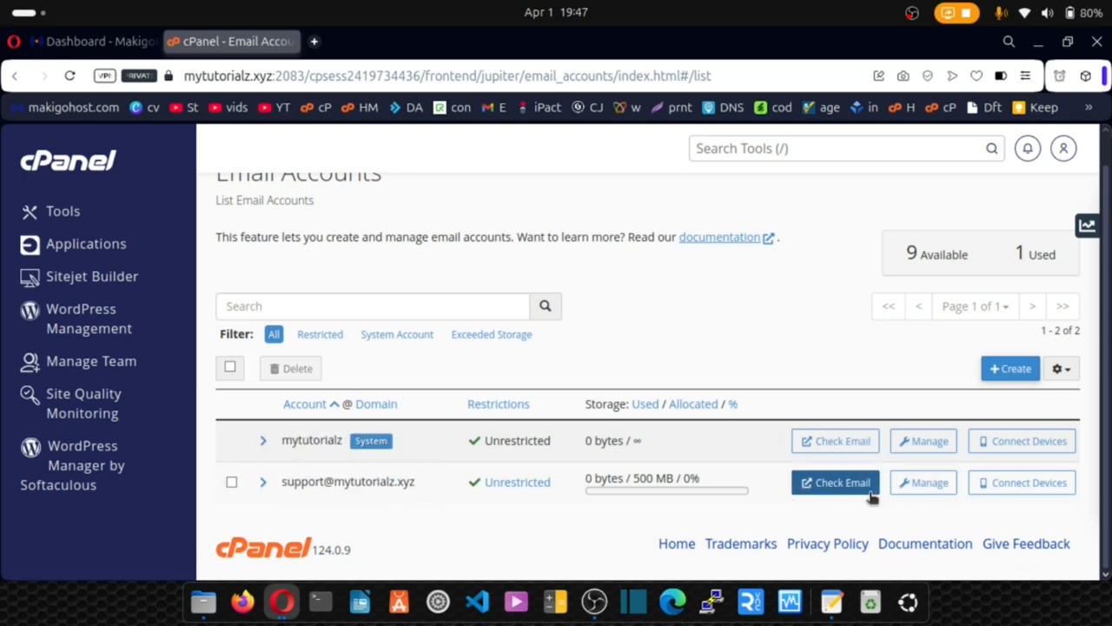
left_click(991, 491)
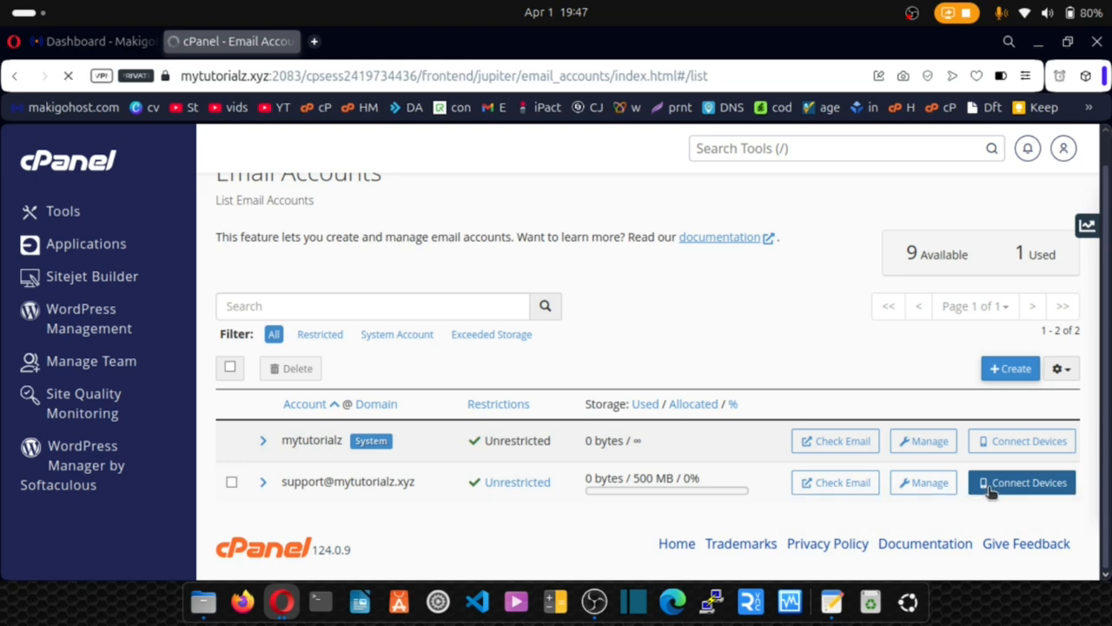
Copy the full mailbox Username from the manual mail settings, then go to the Things Needed notes.
scroll(539, 325, "down", 4)
scroll(539, 325, "down", 2)
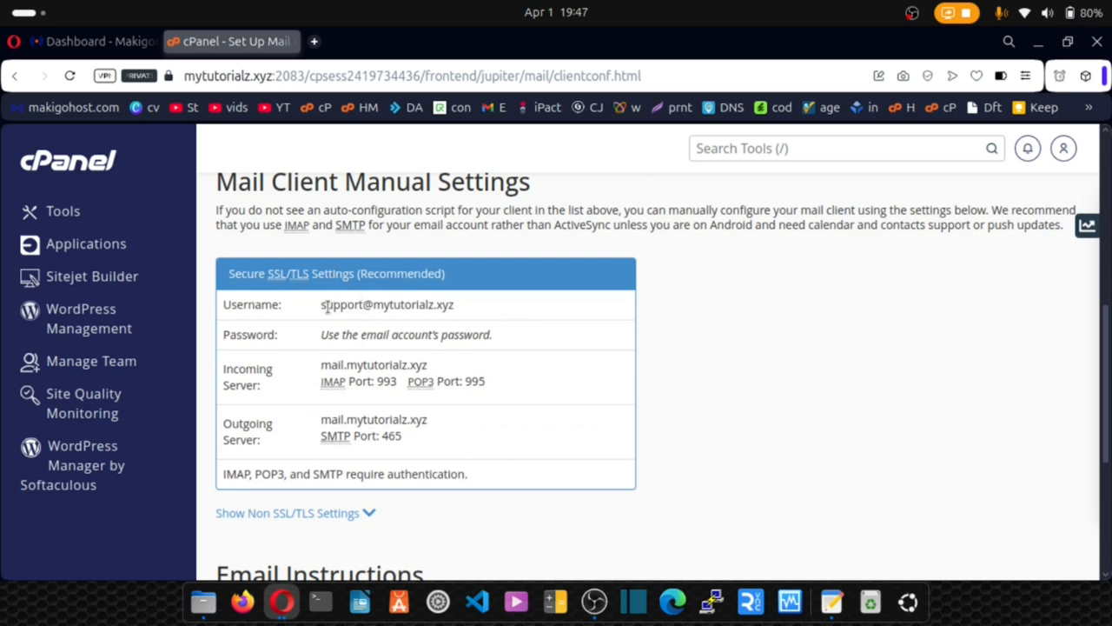
left_click_drag(321, 305, 418, 305)
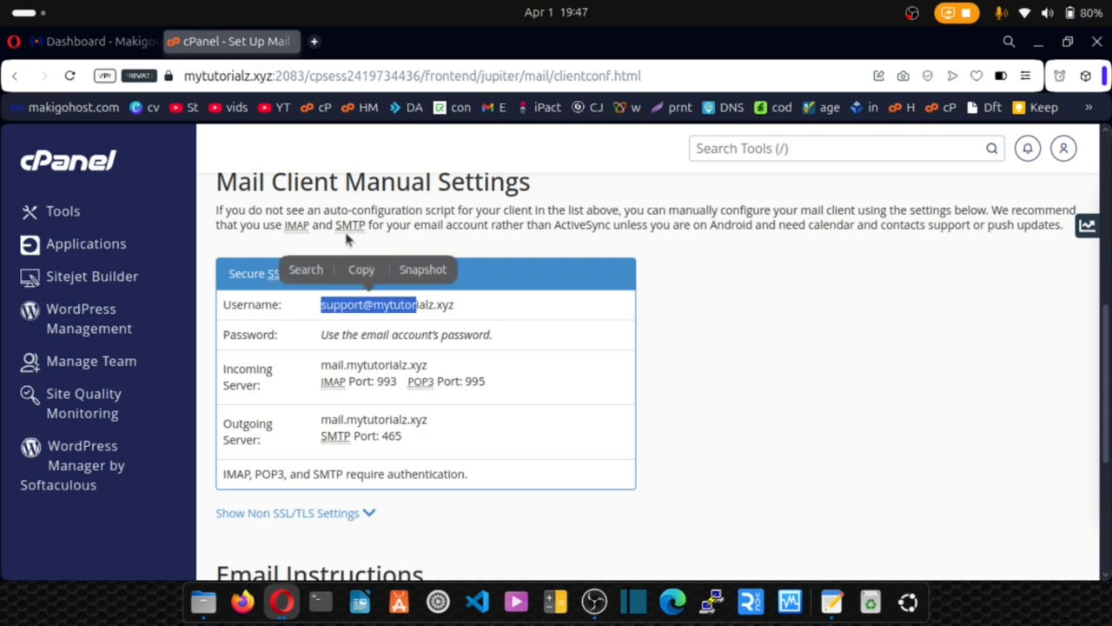
left_click(495, 266)
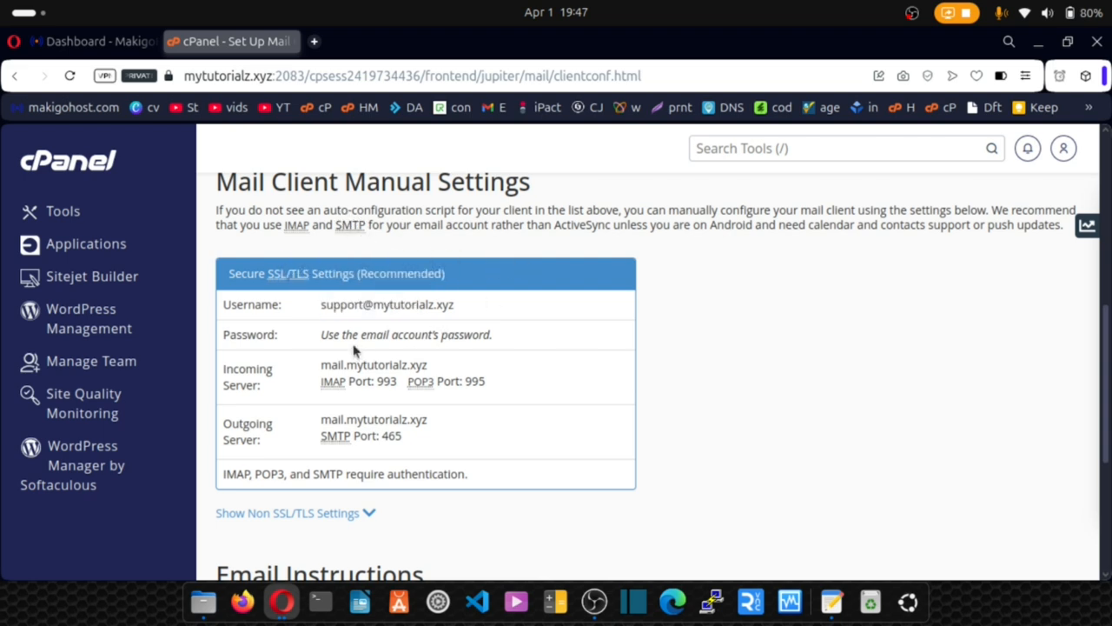
left_click_drag(322, 304, 454, 304)
key("ctrl+c")
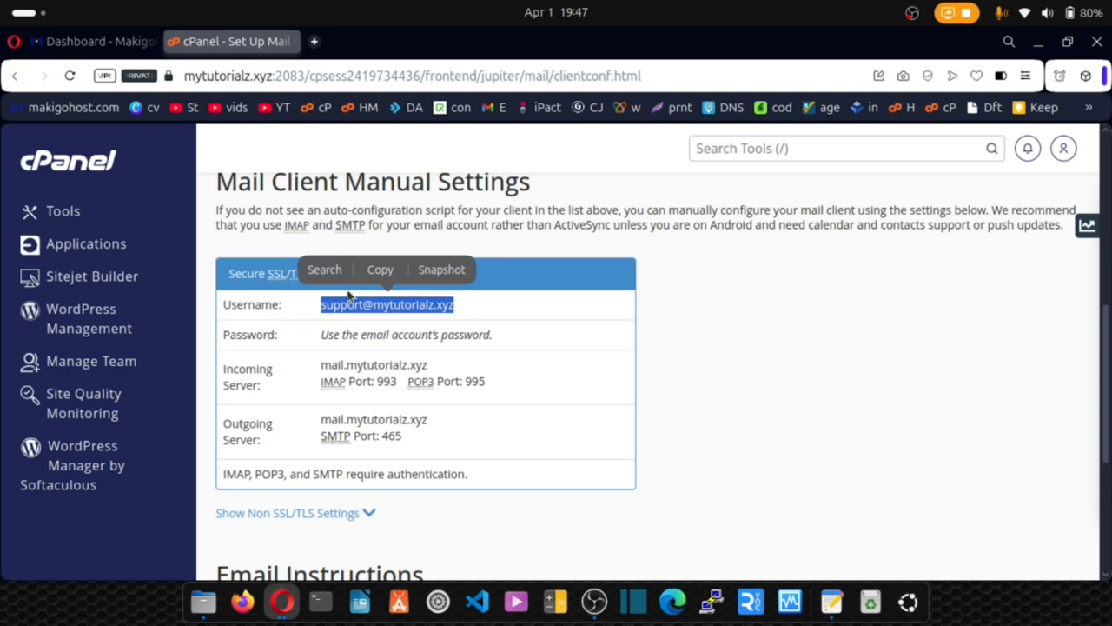
left_click(370, 266)
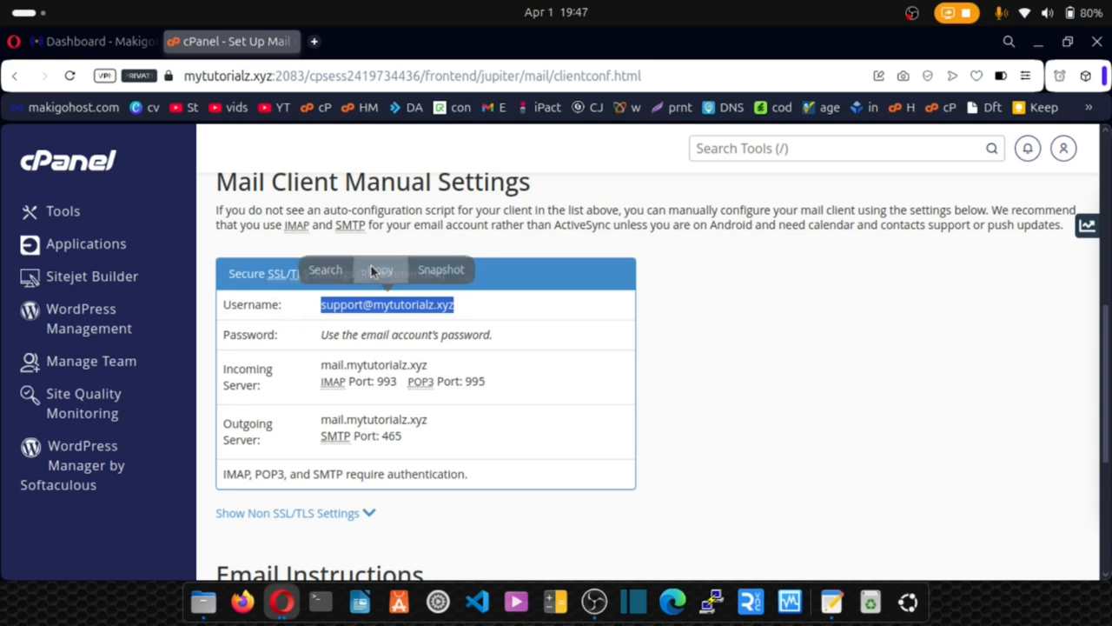
left_click(831, 601)
Paste the mailbox username after SMTP USERNAME and 465 after PORT in the notes.
left_click(172, 320)
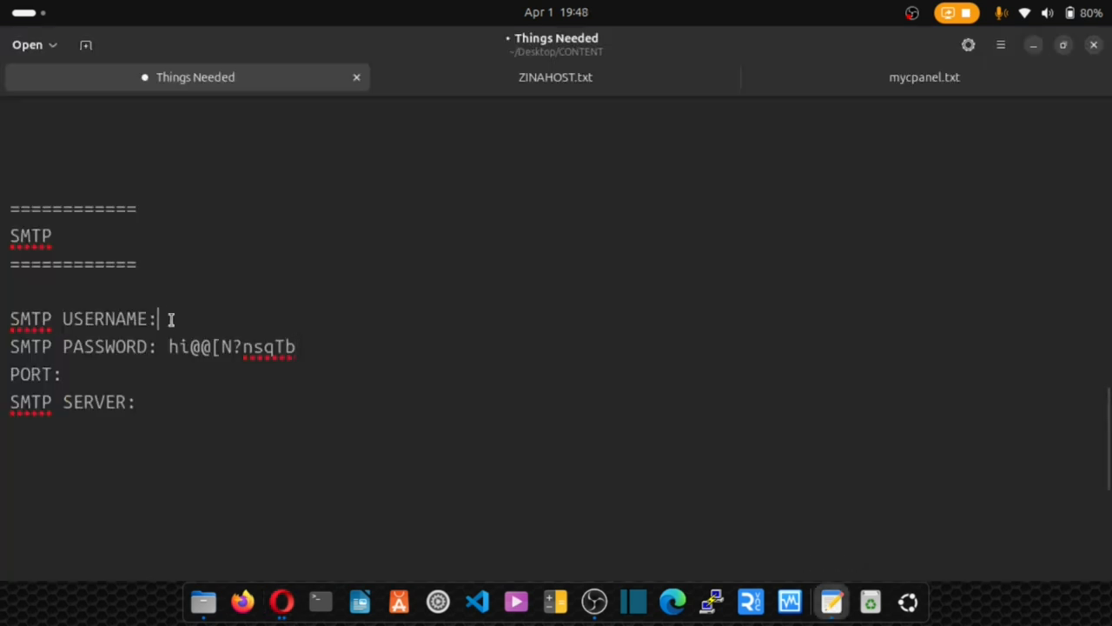
key("ctrl+v")
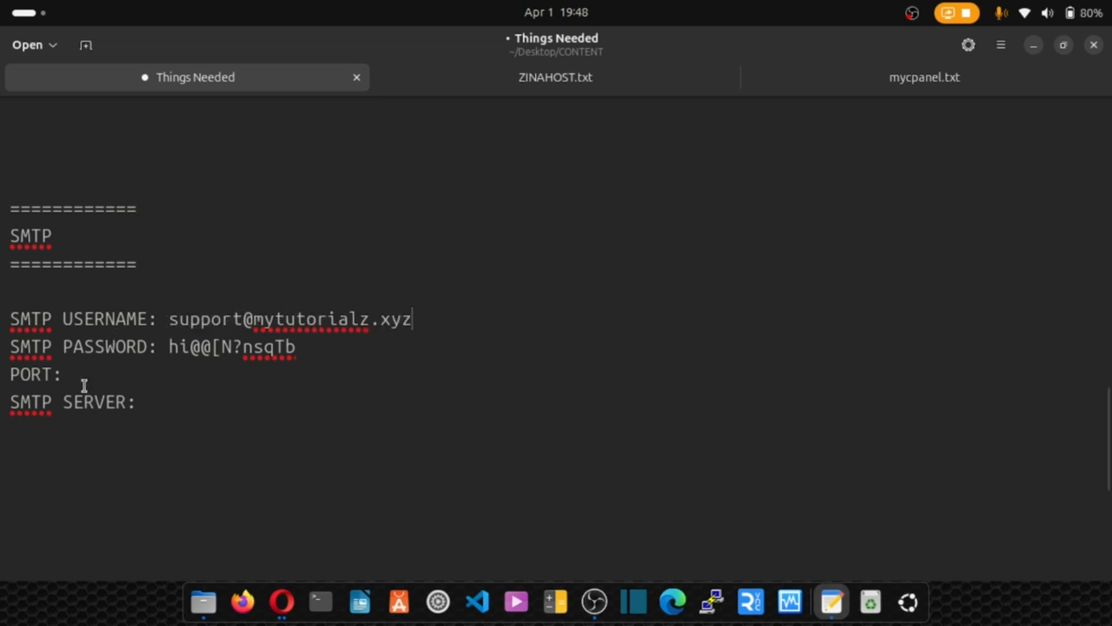
left_click(282, 601)
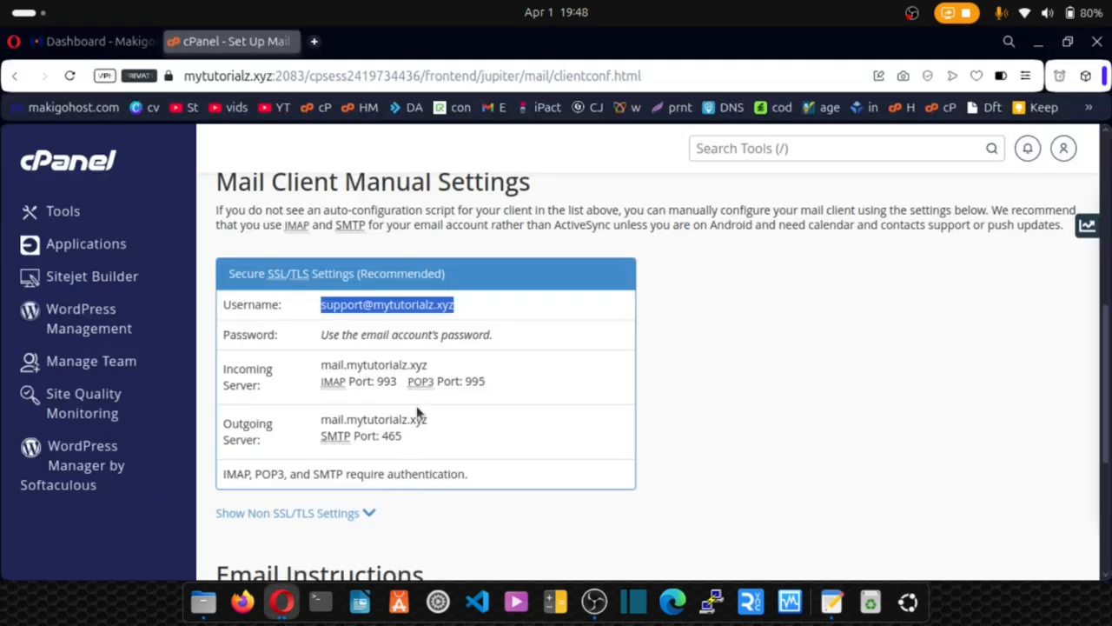
left_click_drag(403, 446, 381, 443)
left_click(385, 400)
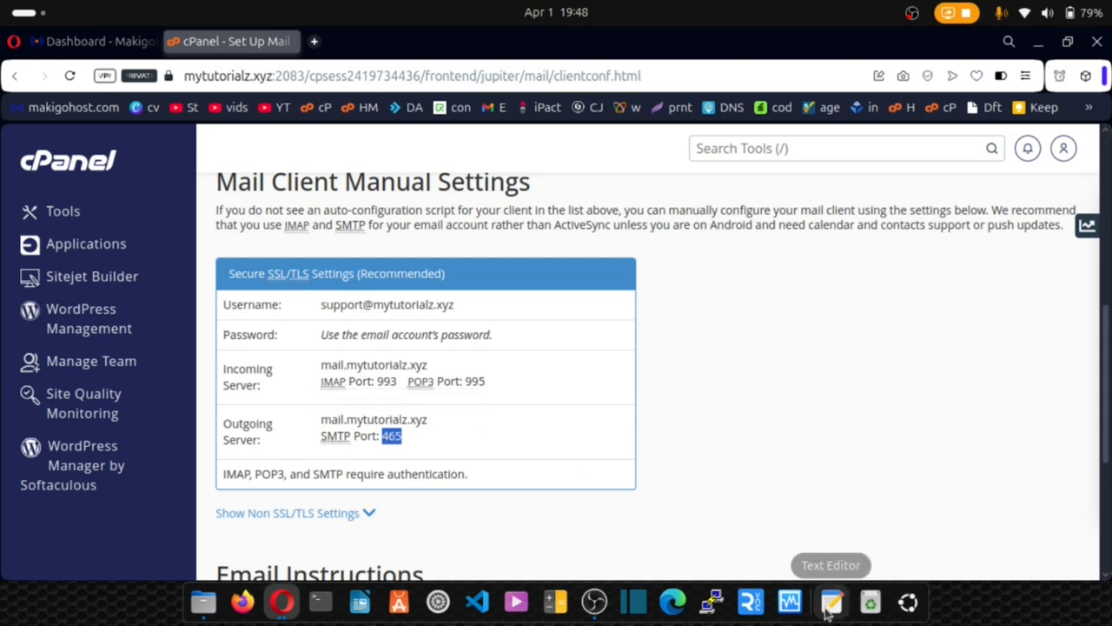
left_click(830, 602)
left_click(195, 377)
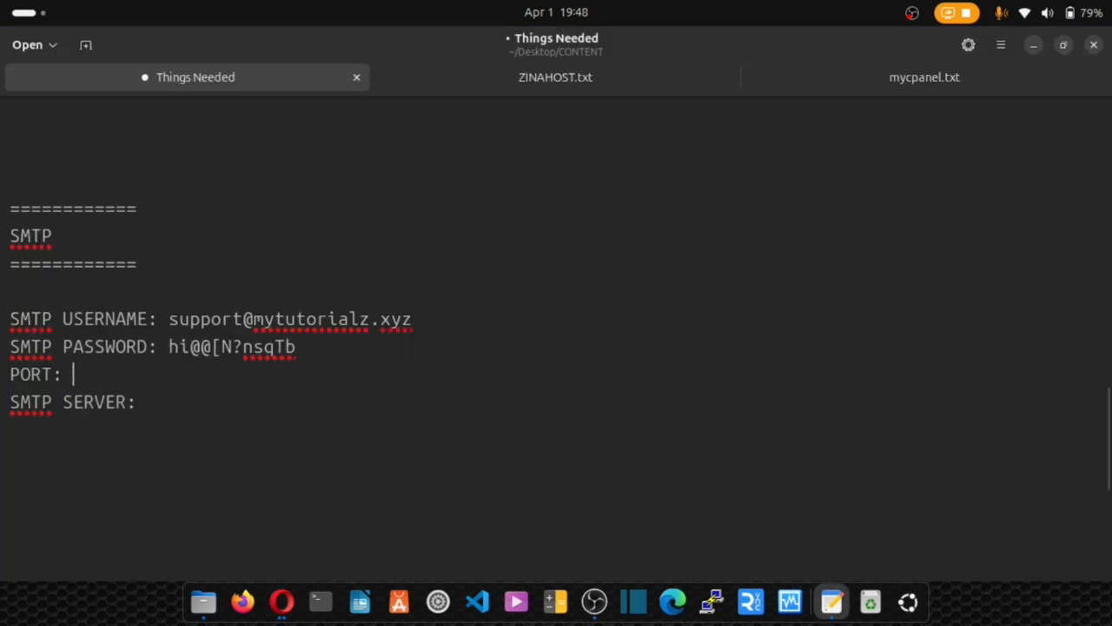
key("ctrl+v")
Add mail.mytutorialz.xyz after SMTP SERVER and save the notes file.
left_click(283, 602)
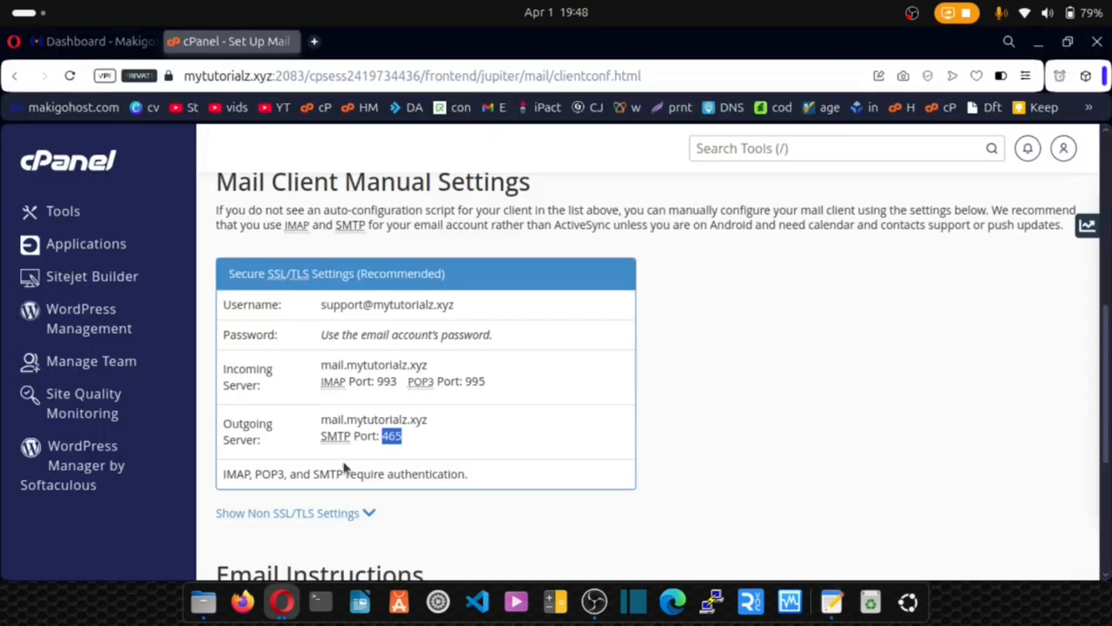
left_click_drag(319, 420, 428, 420)
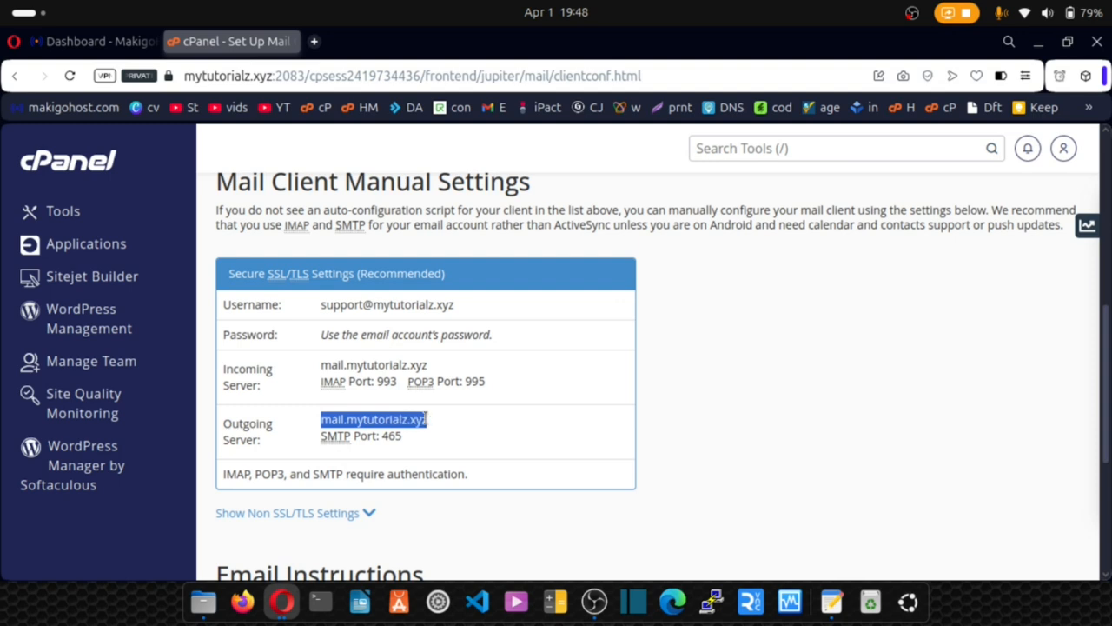
left_click(390, 388)
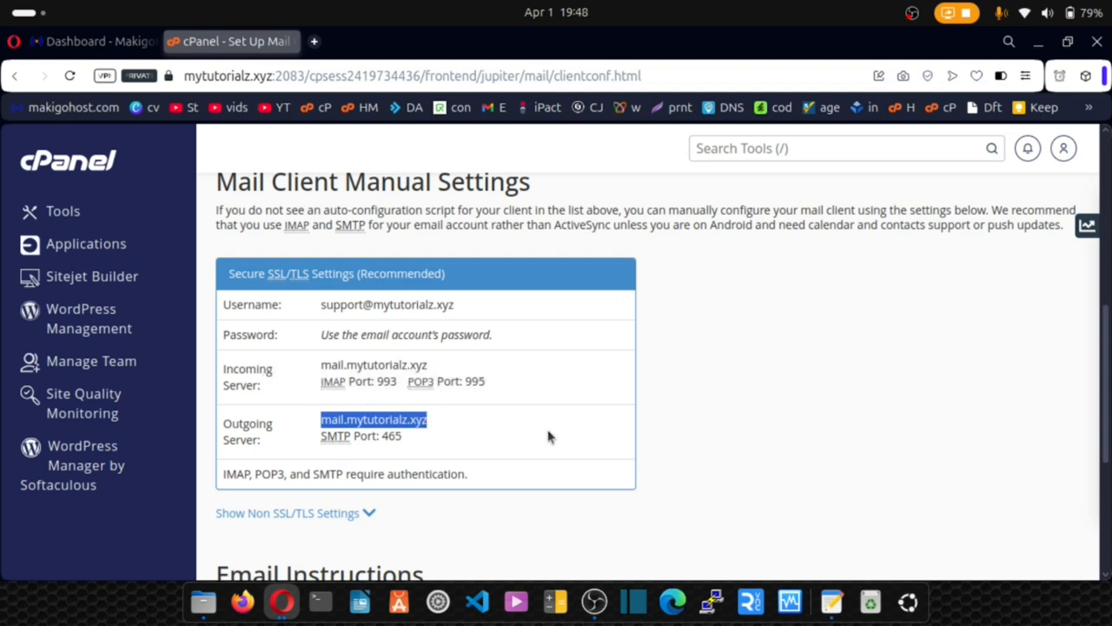
left_click(832, 601)
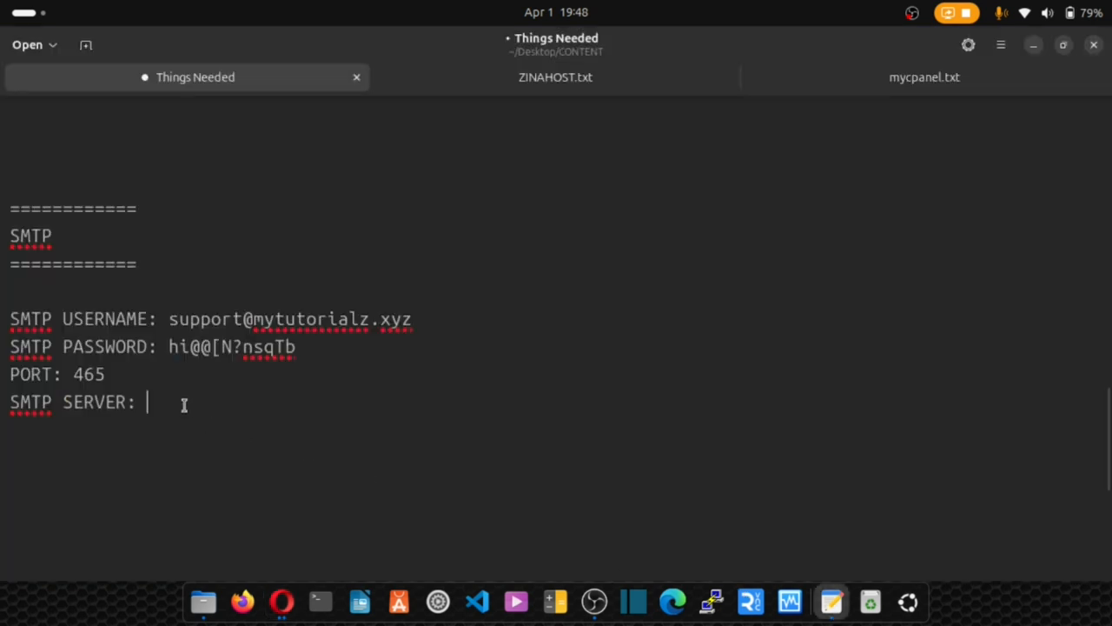
key("ctrl+v")
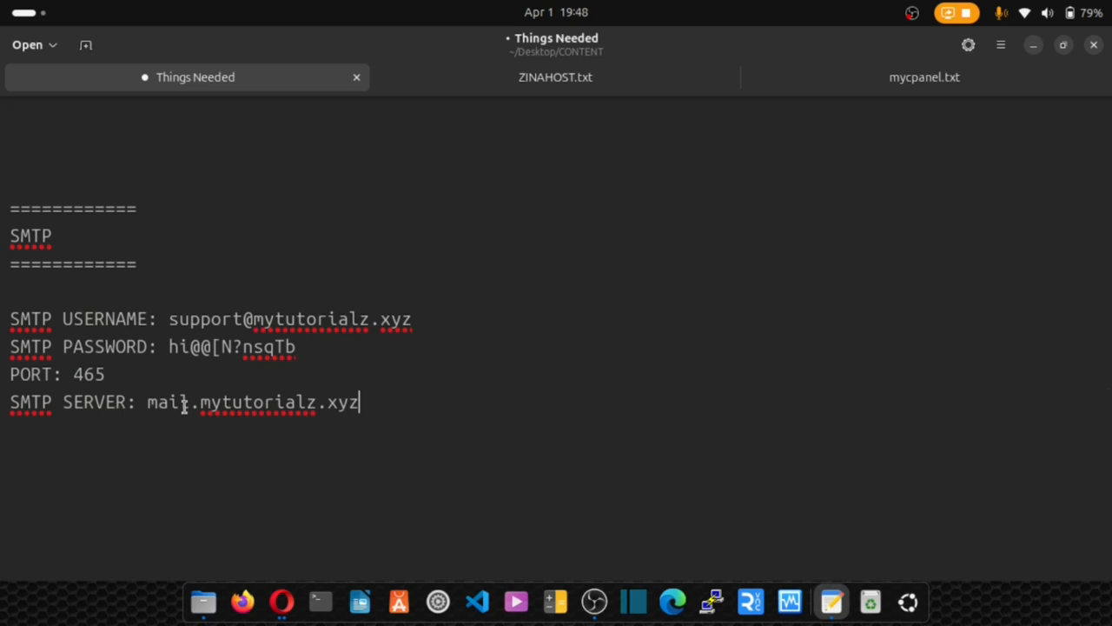
key("ctrl+s")
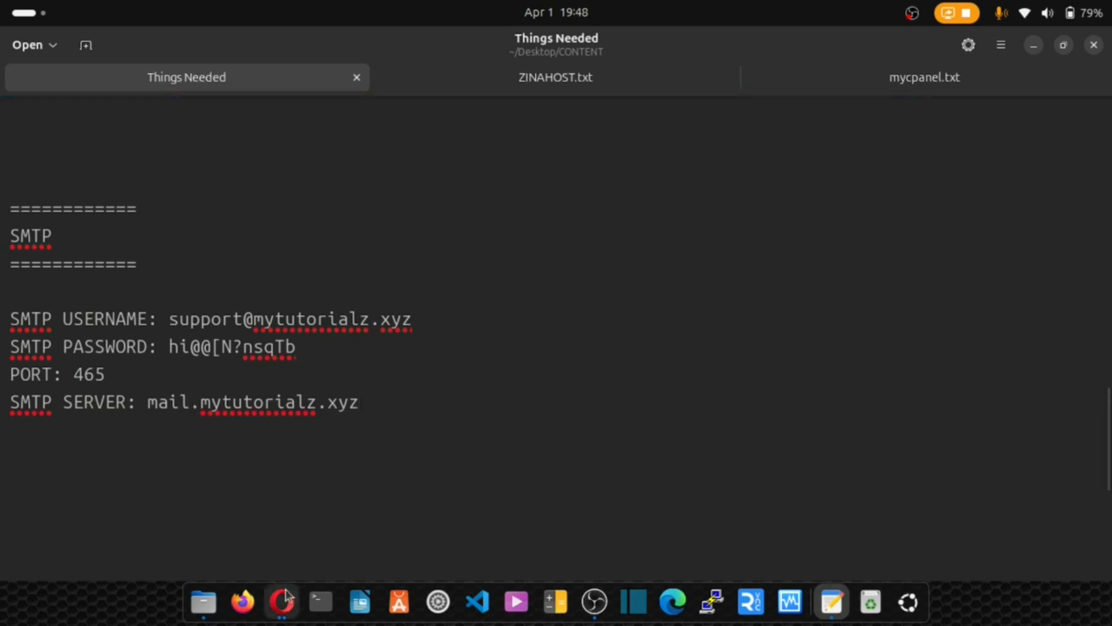
Compare the saved SMTP notes against cPanel's mail client settings page.
left_click(283, 599)
scroll(341, 357, "up", 3)
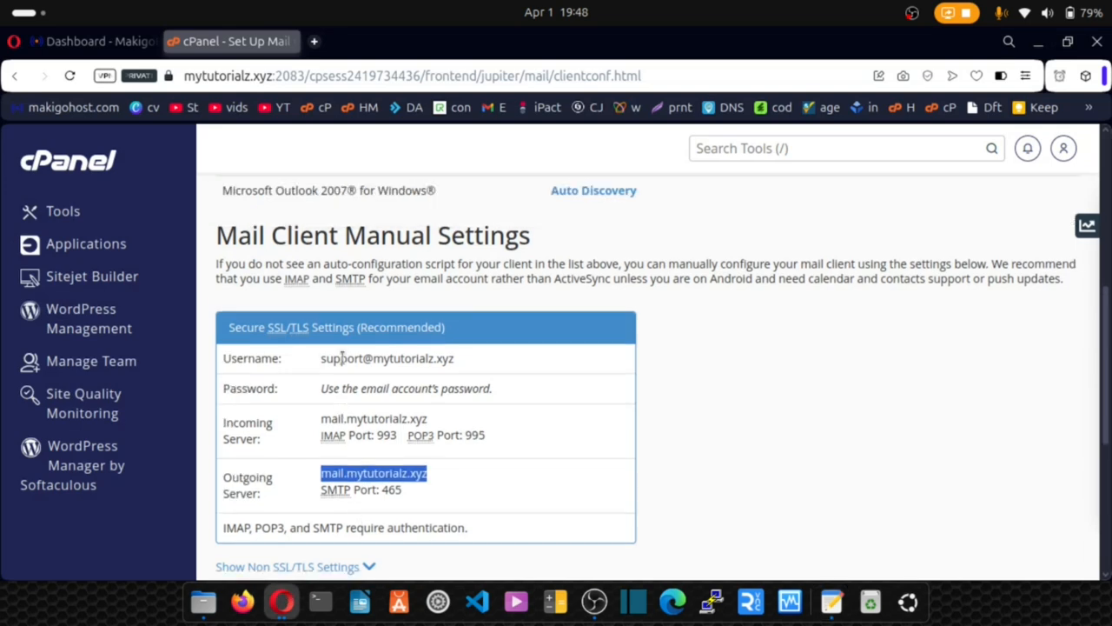
scroll(341, 356, "down", 4)
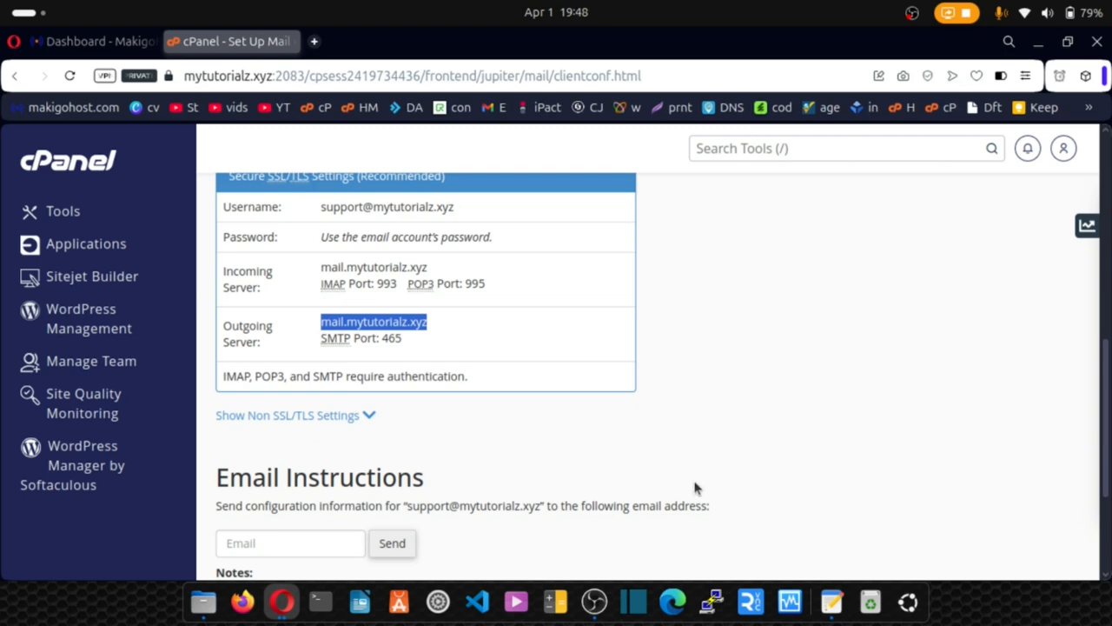
left_click(832, 601)
scroll(187, 353, "up", 3)
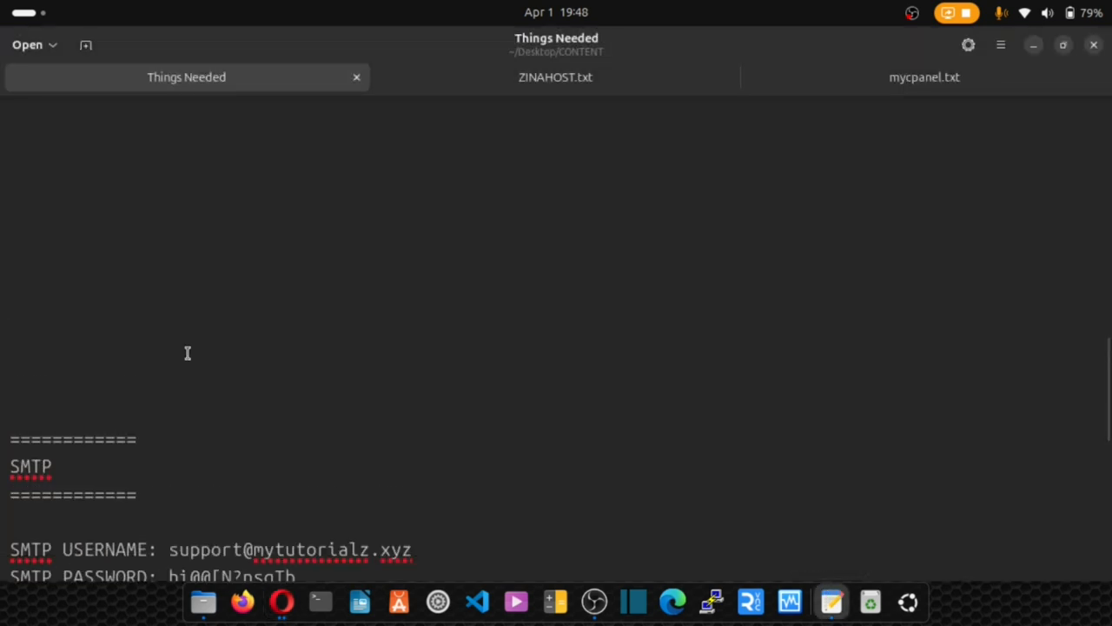
scroll(187, 352, "down", 3)
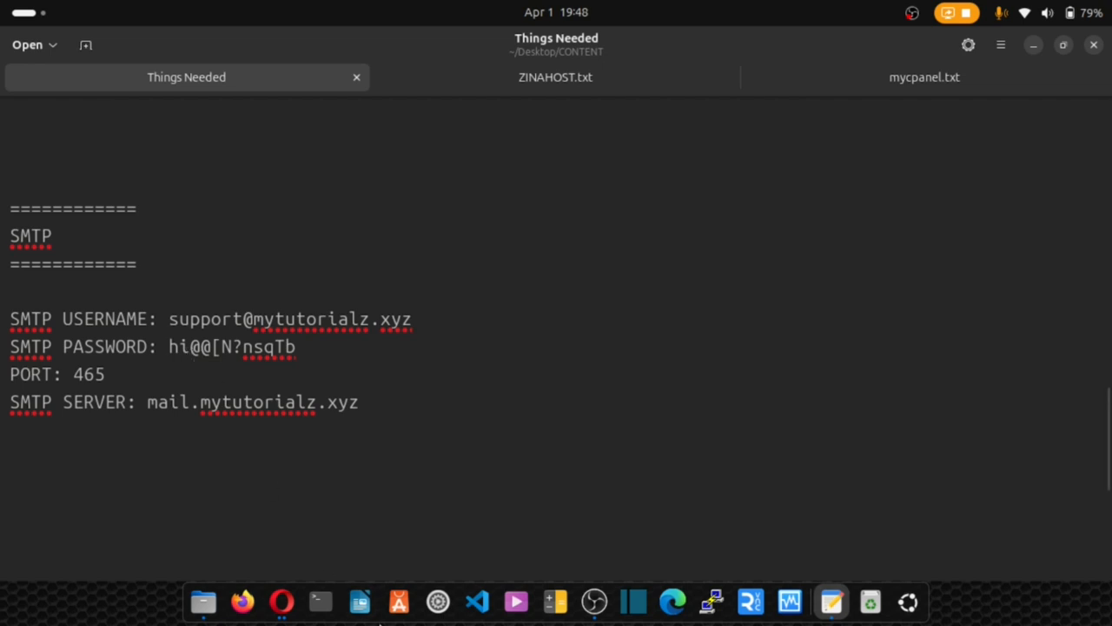
left_click(282, 601)
scroll(313, 415, "up", 10)
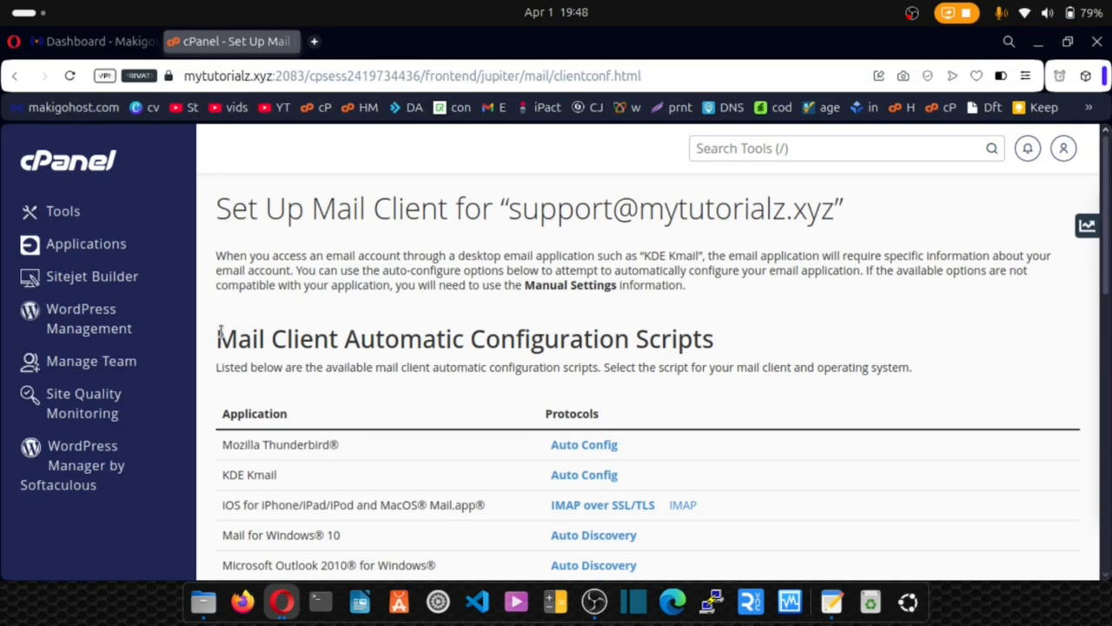
Launch File Manager from cPanel's Tools page and open public_html, which holds only .well-known.
left_click(58, 217)
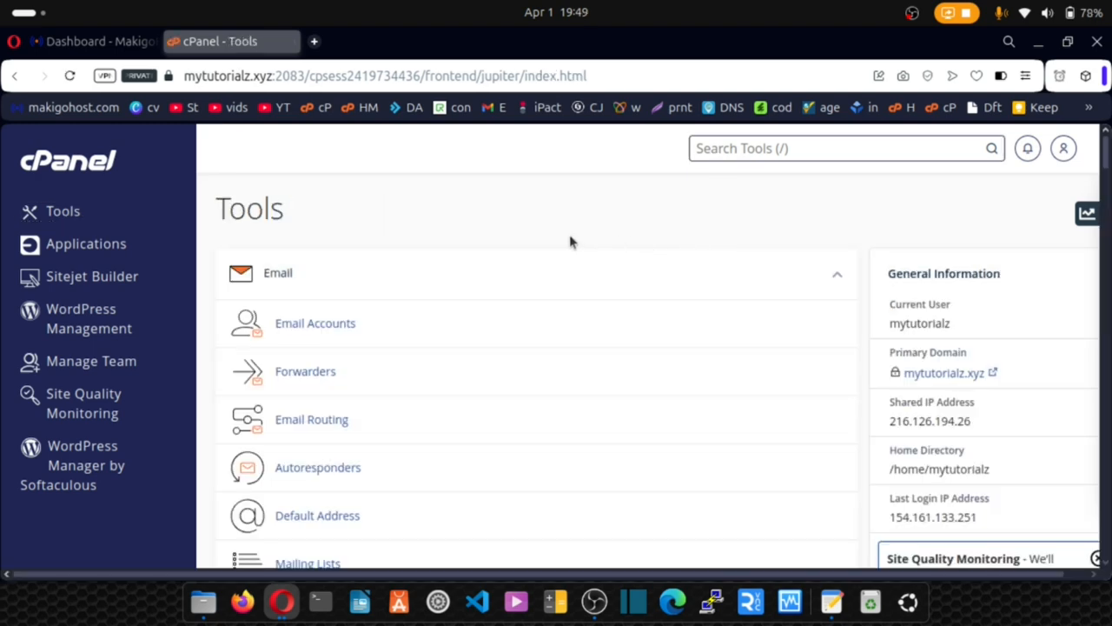
scroll(543, 261, "down", 6)
scroll(540, 268, "down", 5)
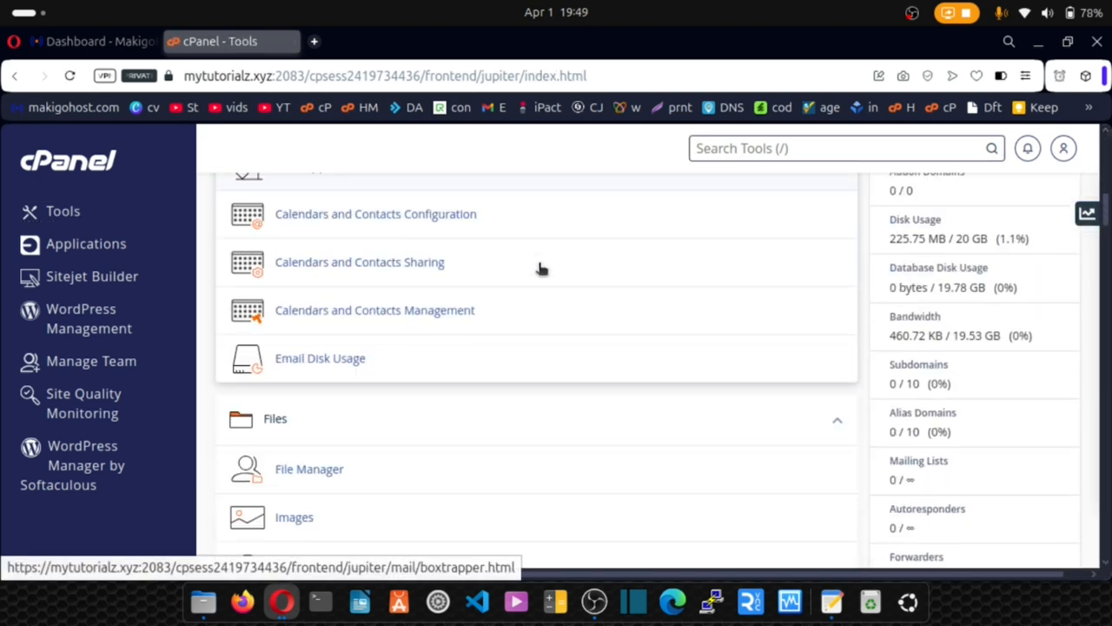
left_click(309, 372)
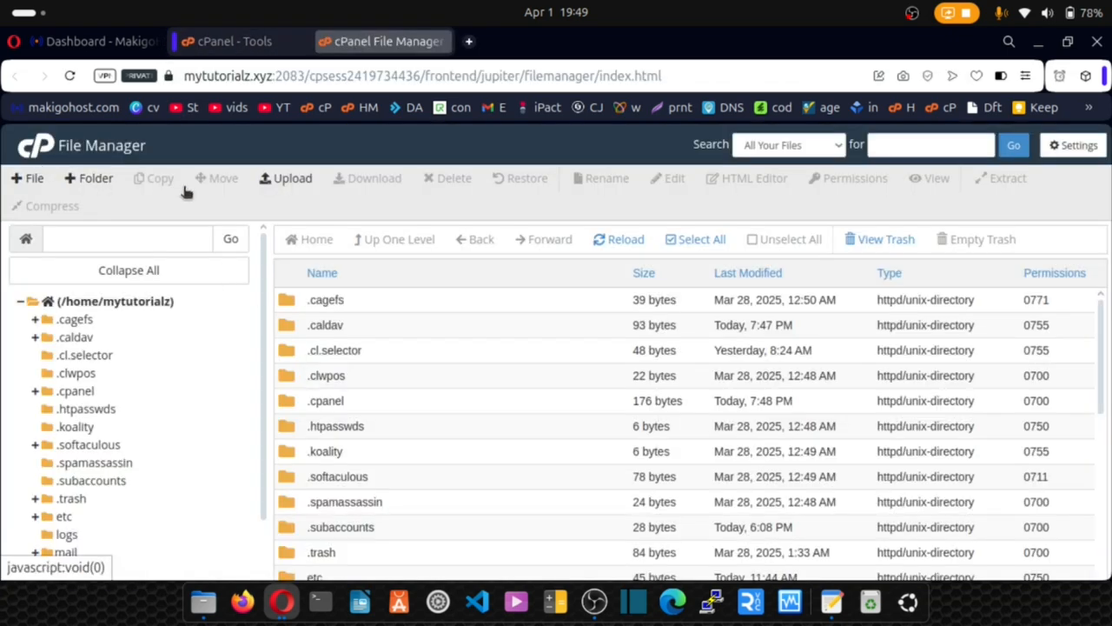
scroll(314, 395, "down", 5)
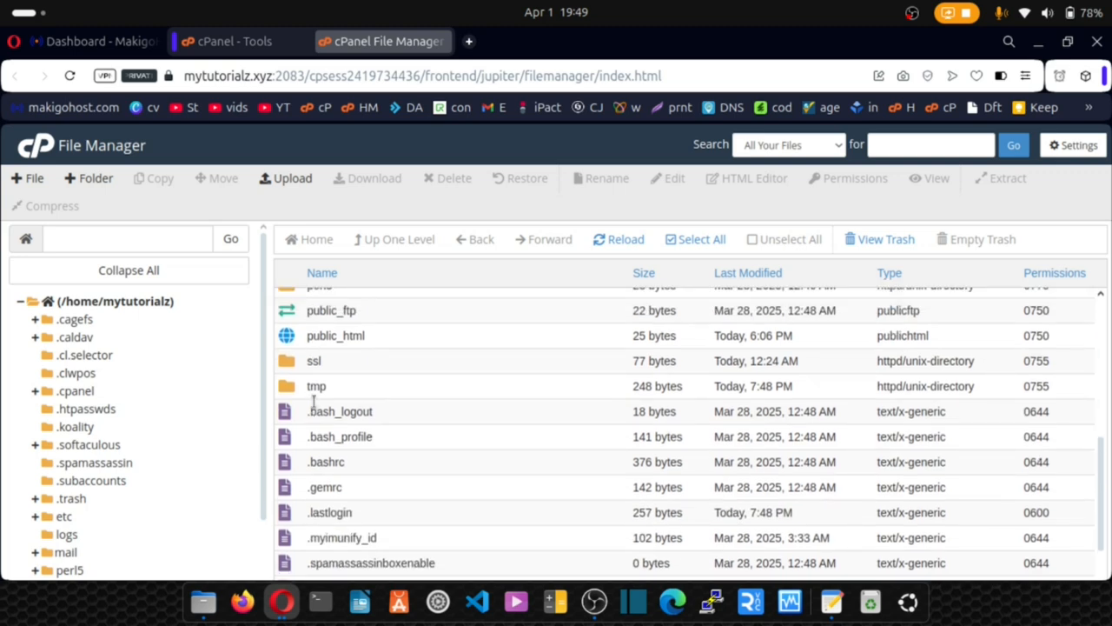
scroll(287, 408, "up", 1)
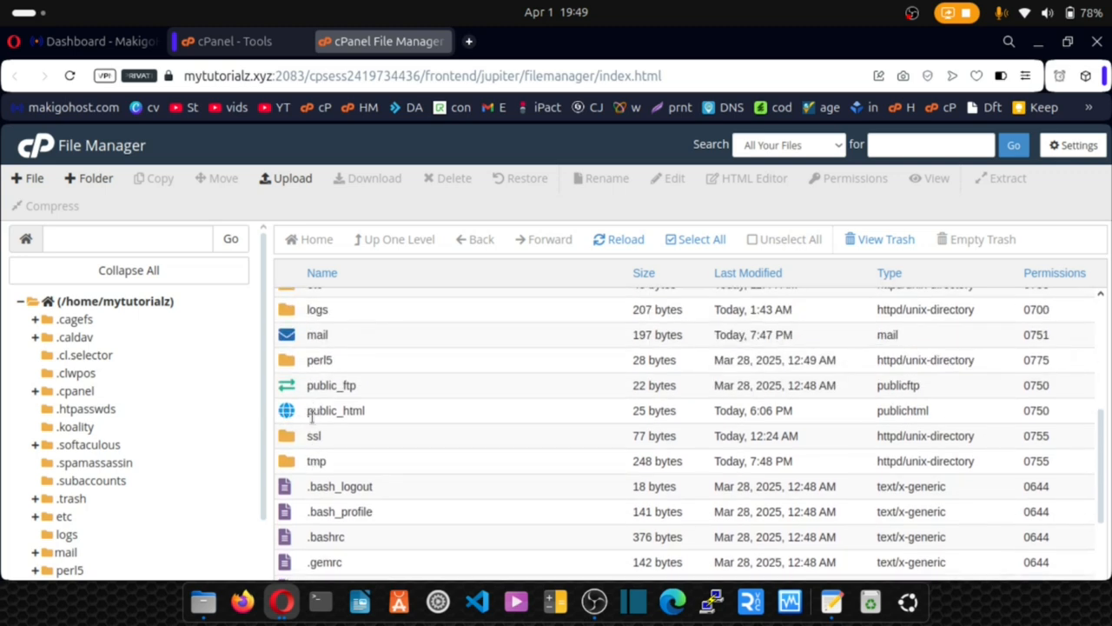
double_click(293, 416)
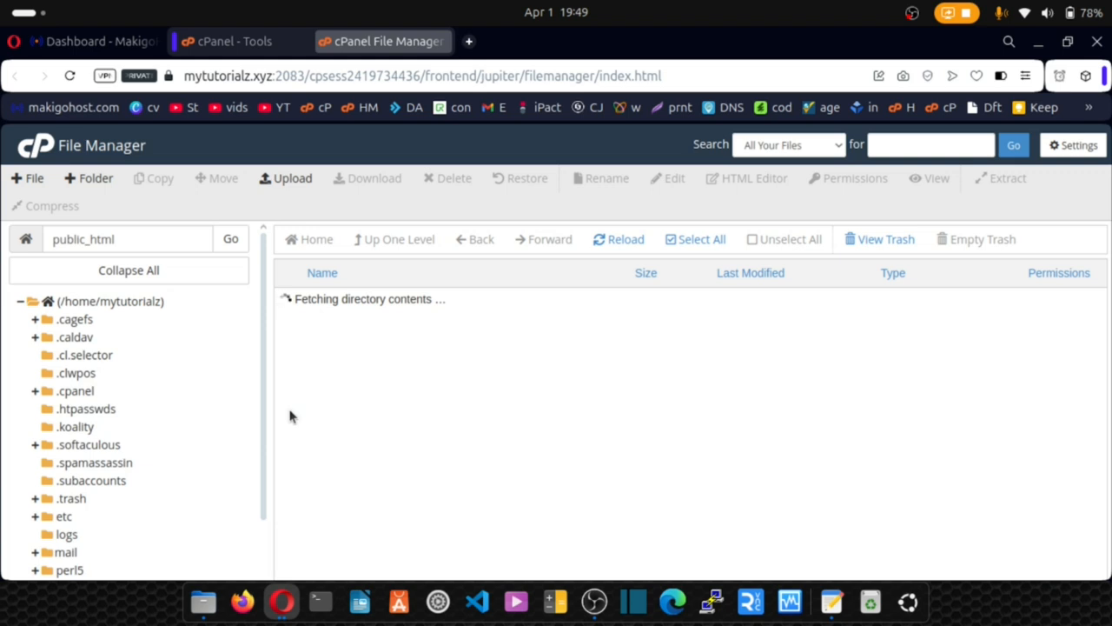
Load mytutorialz.xyz in a new Opera tab to check its empty Index of / listing, then return to File Manager.
left_click(467, 42)
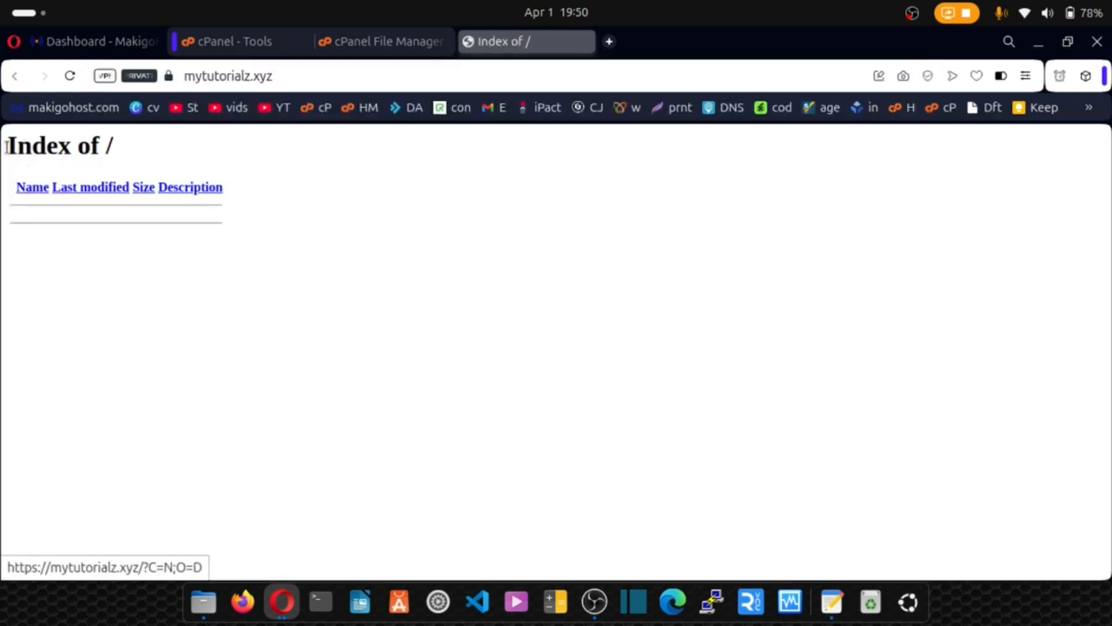
left_click_drag(9, 145, 113, 164)
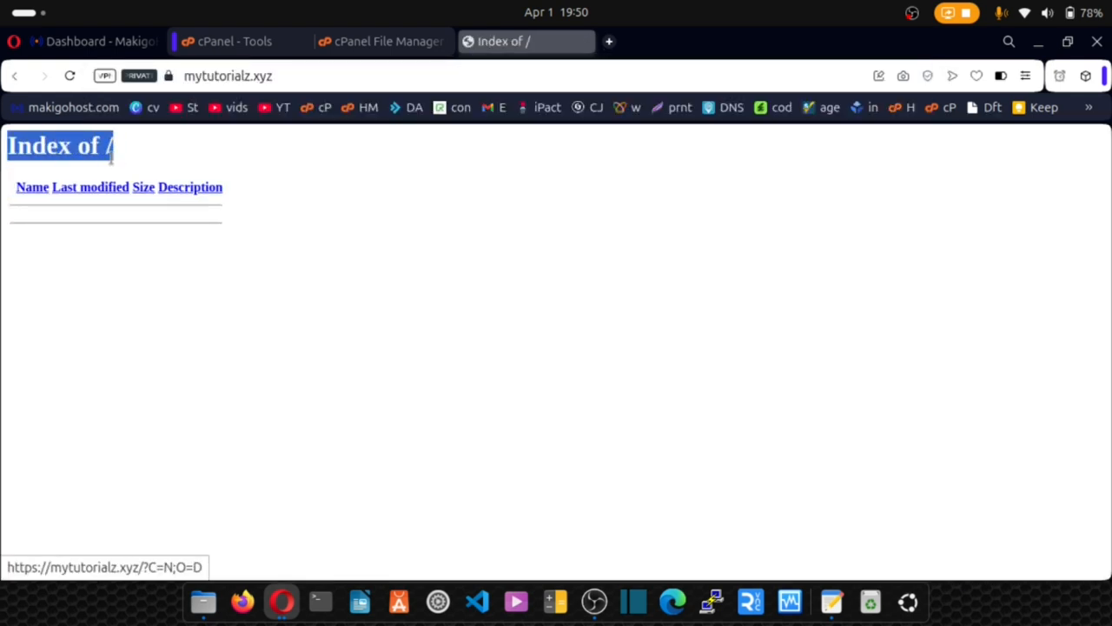
left_click(37, 156)
left_click_drag(17, 145, 258, 238)
left_click(211, 265)
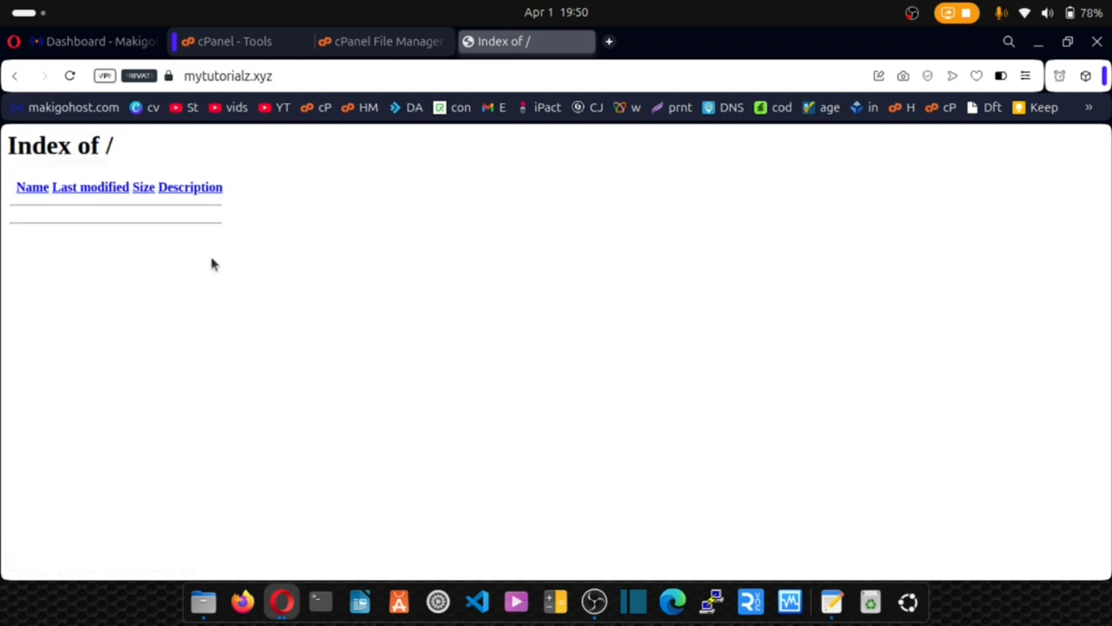
left_click(354, 42)
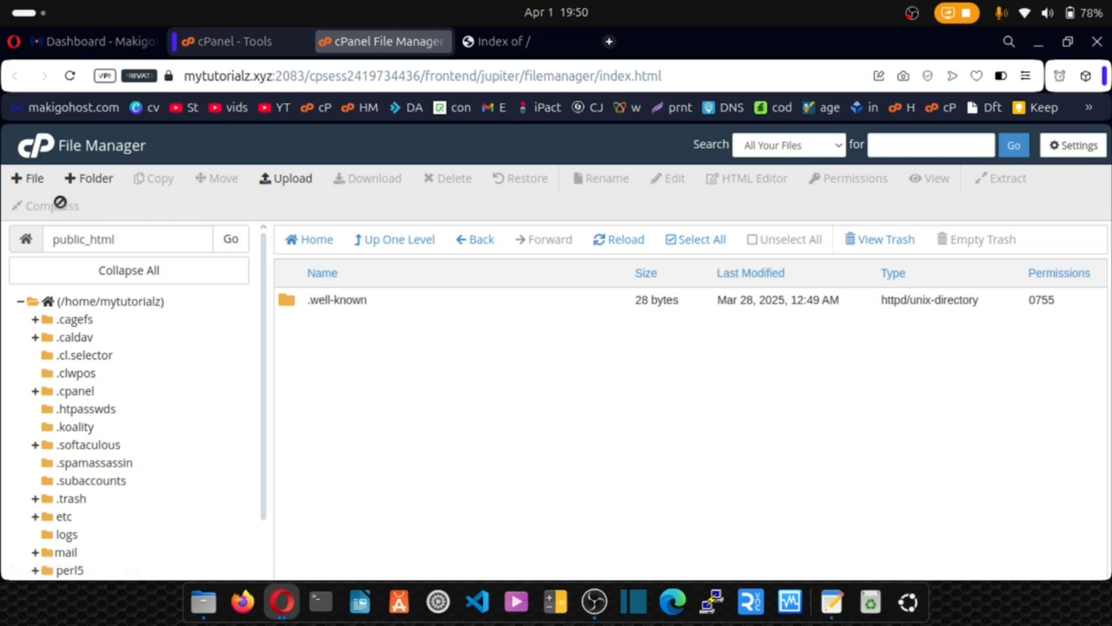
Create a new empty index.html file in public_html and open it for editing.
left_click(28, 178)
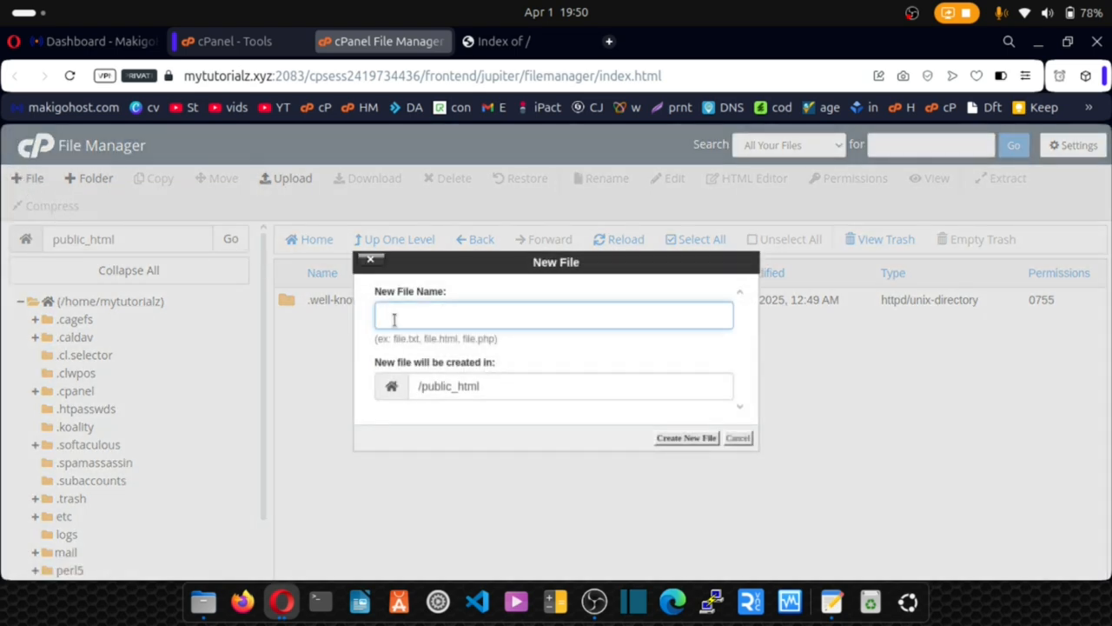
type("index.html")
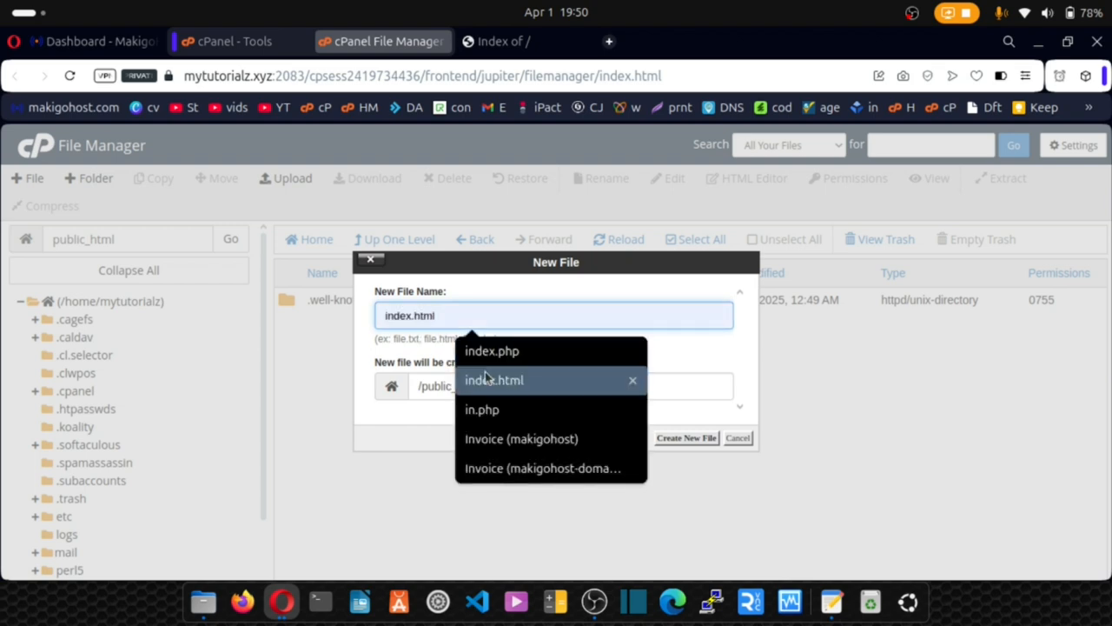
left_click(485, 374)
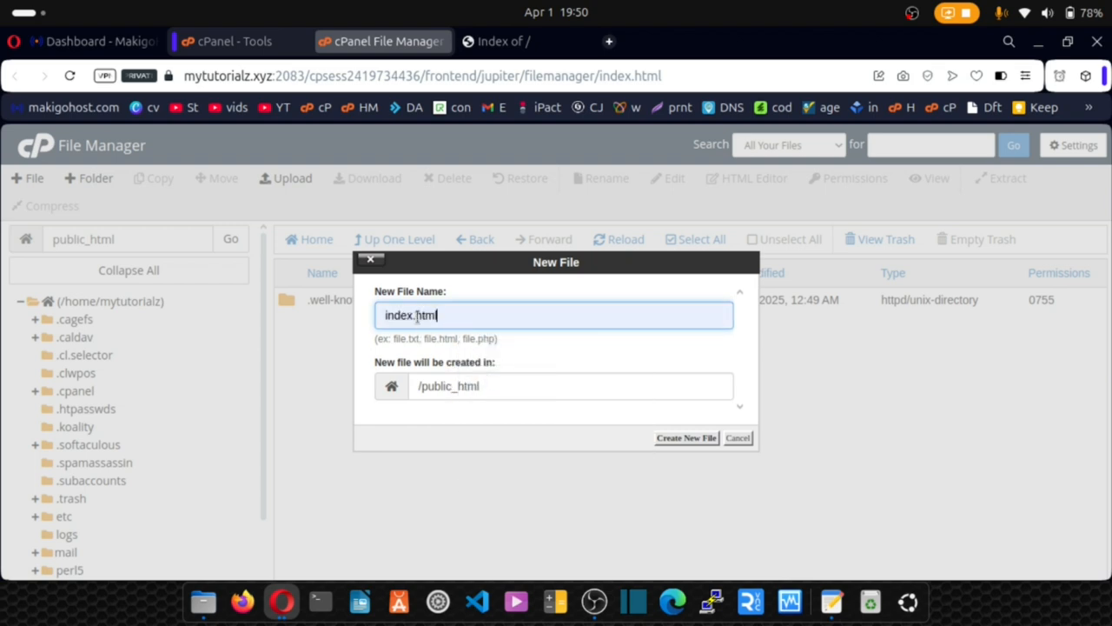
left_click(674, 438)
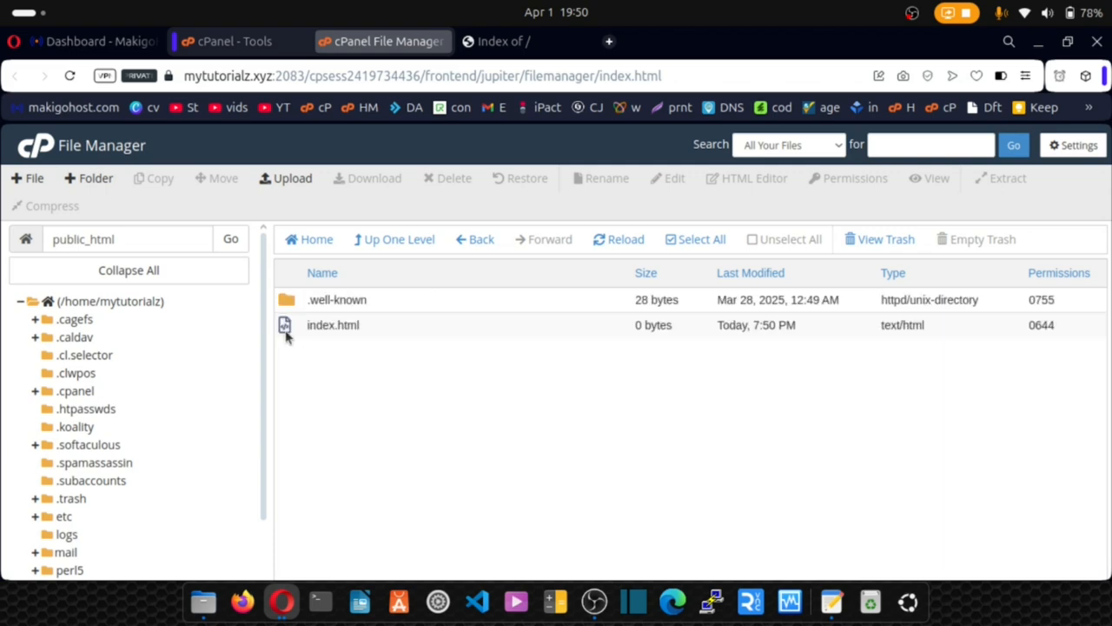
left_click(285, 335)
left_click(668, 178)
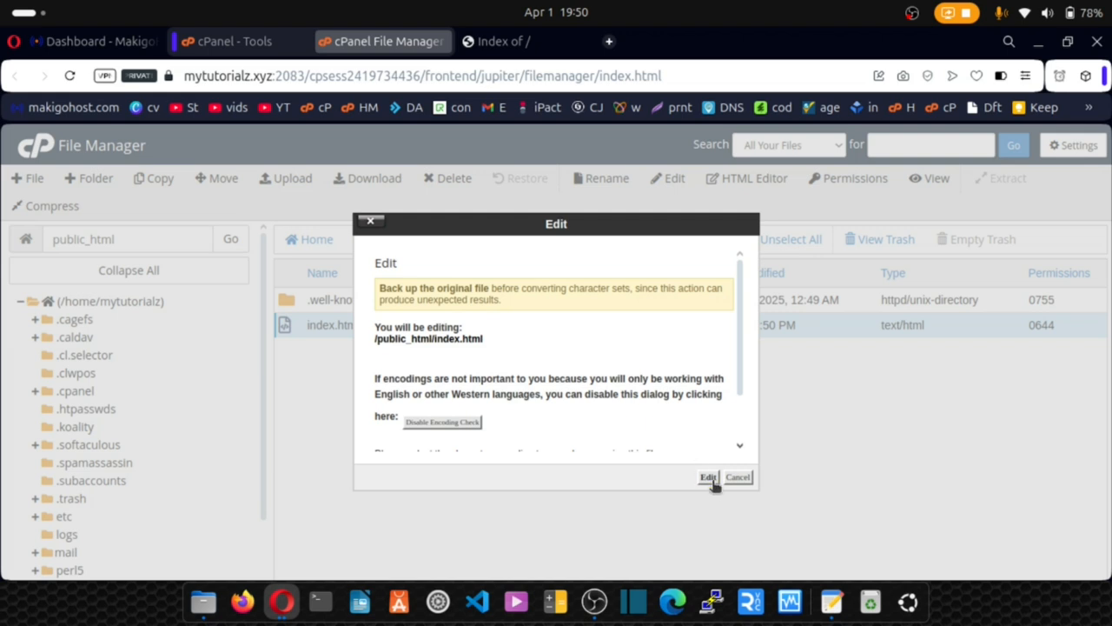
Write 'We are live' into index.html, save the changes, and go back to the public_html listing.
left_click(708, 478)
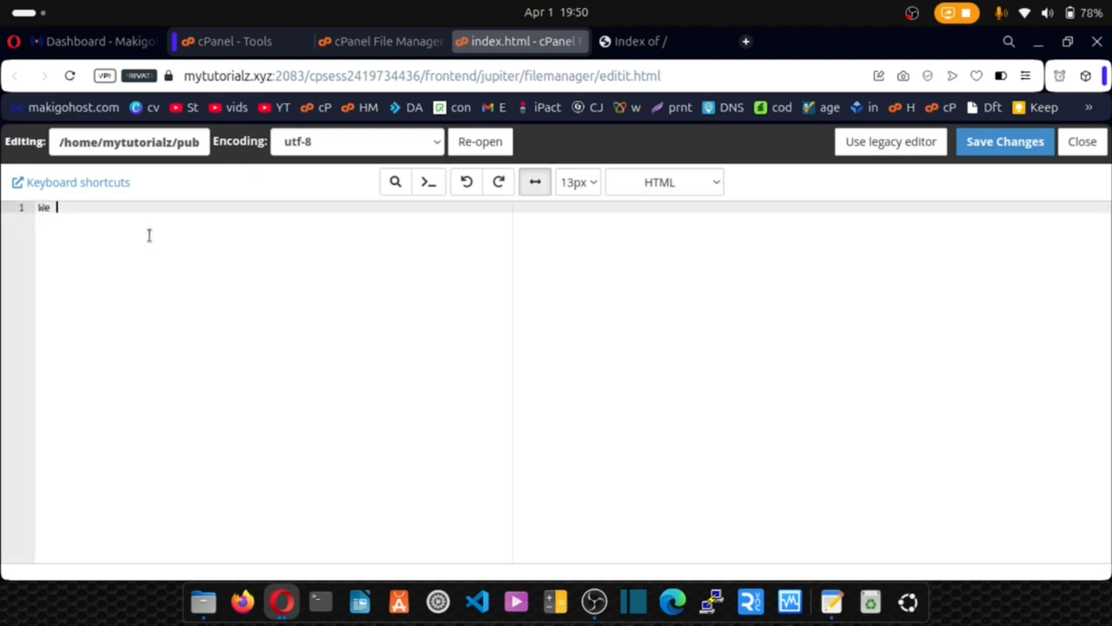
type("ve")
left_click(982, 153)
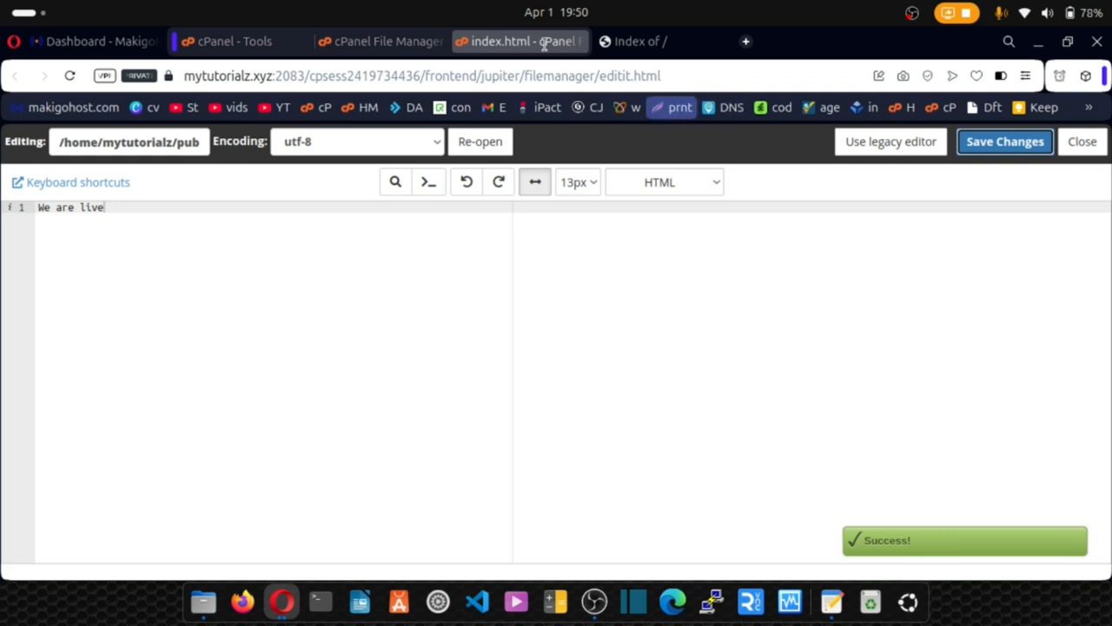
left_click(412, 42)
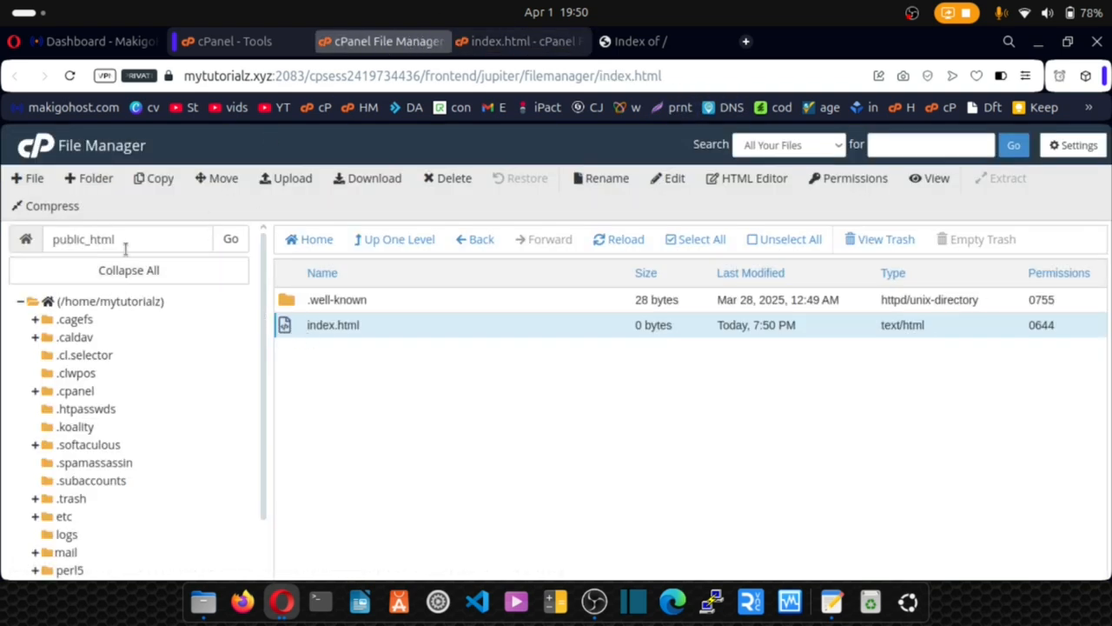
Reload mytutorialz.xyz and confirm it now displays 'We are live', then return to File Manager.
left_click_drag(136, 242, 49, 239)
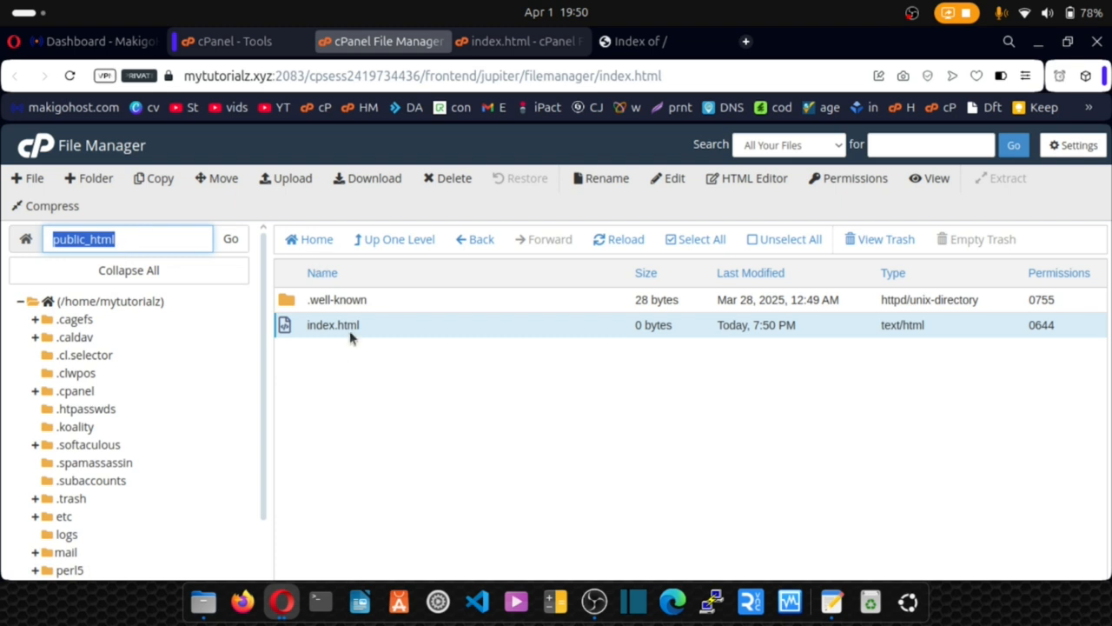
left_click(617, 41)
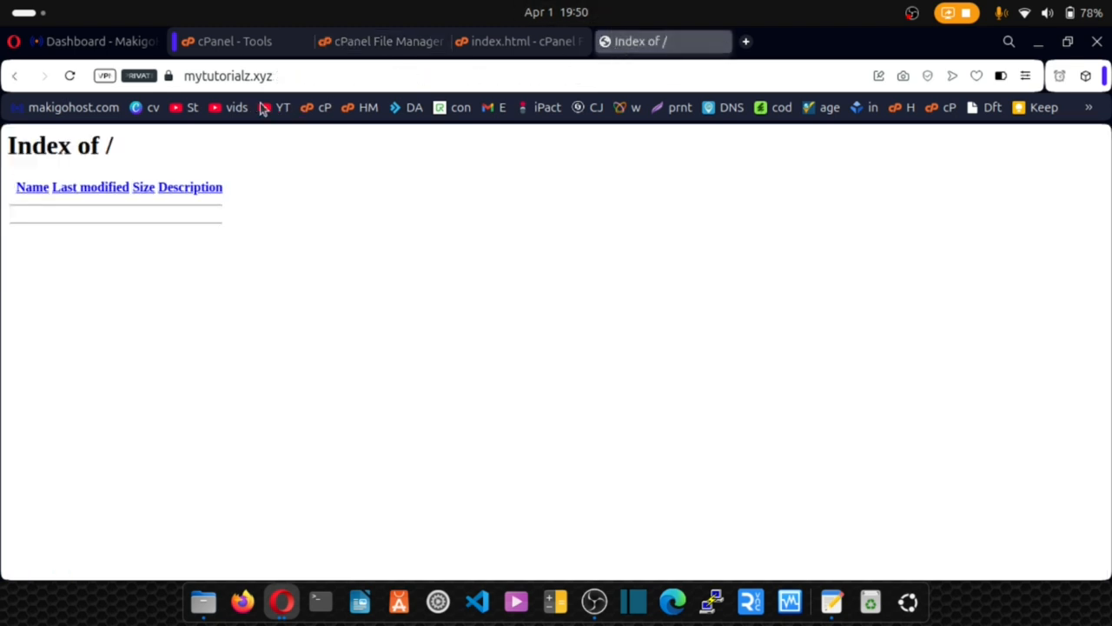
left_click(72, 76)
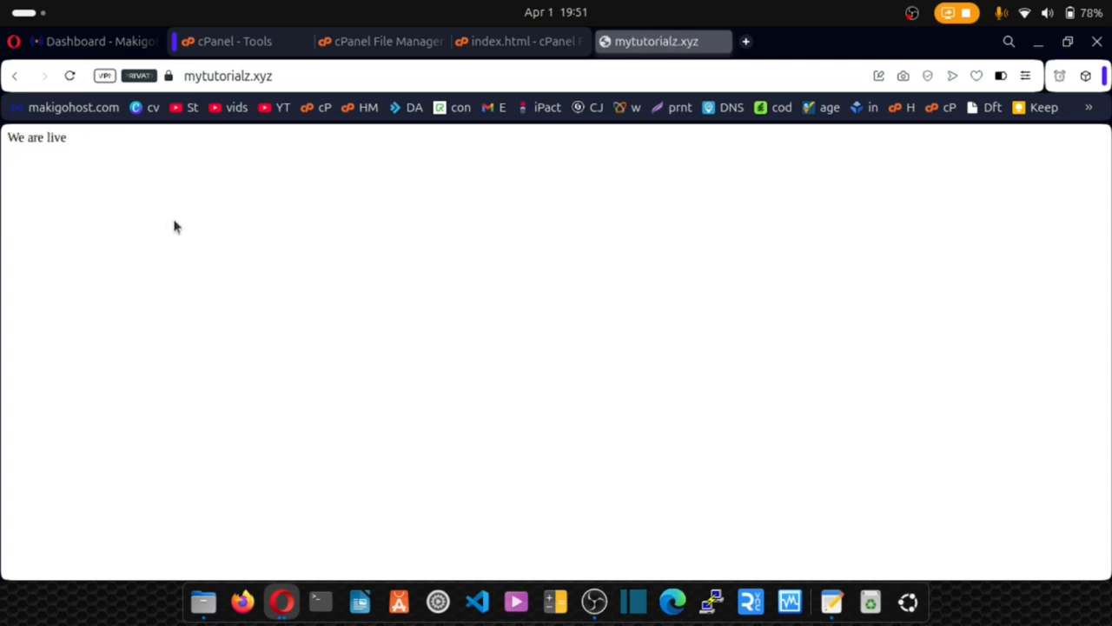
key("ctrl+plus")
key("ctrl+plus")
key("ctrl+plus")
key("ctrl+plus")
key("ctrl+plus")
left_click_drag(195, 167, 13, 158)
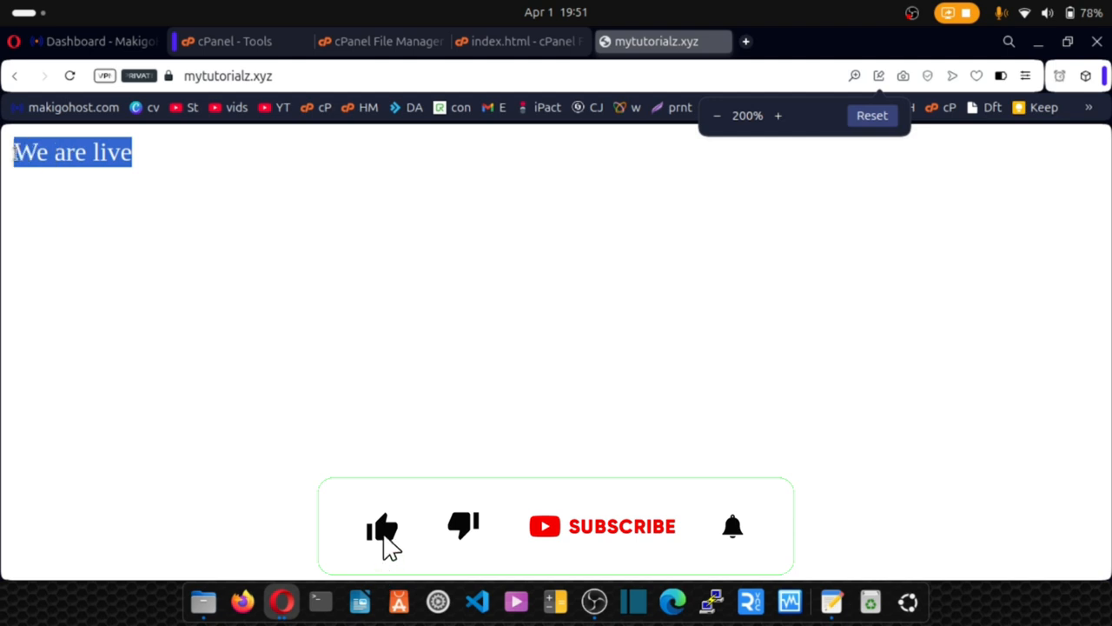
key("ctrl+0")
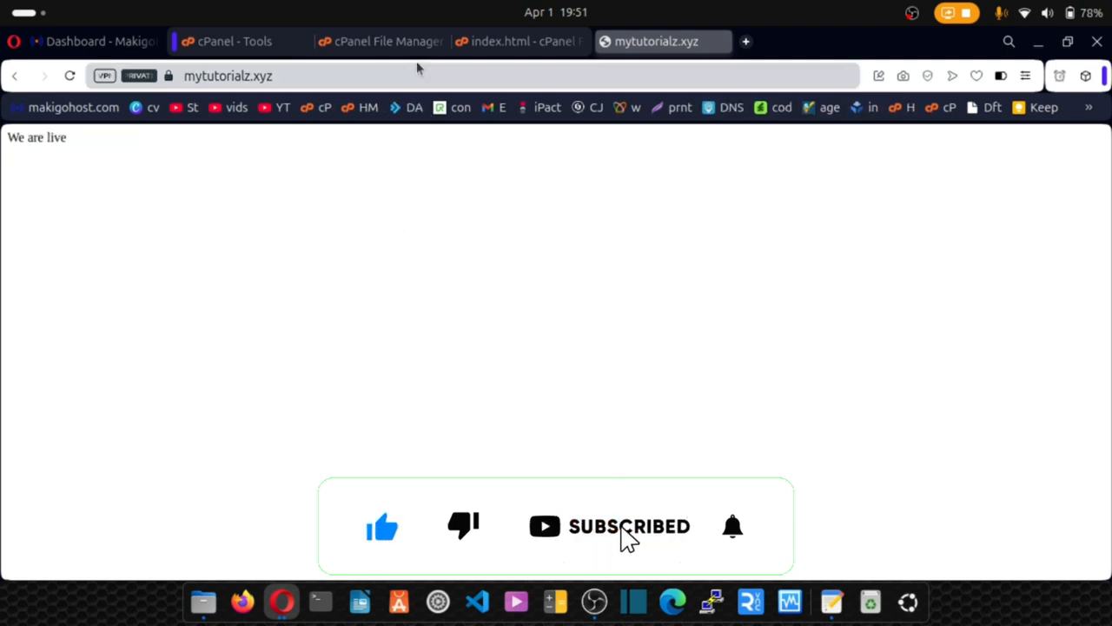
left_click(404, 40)
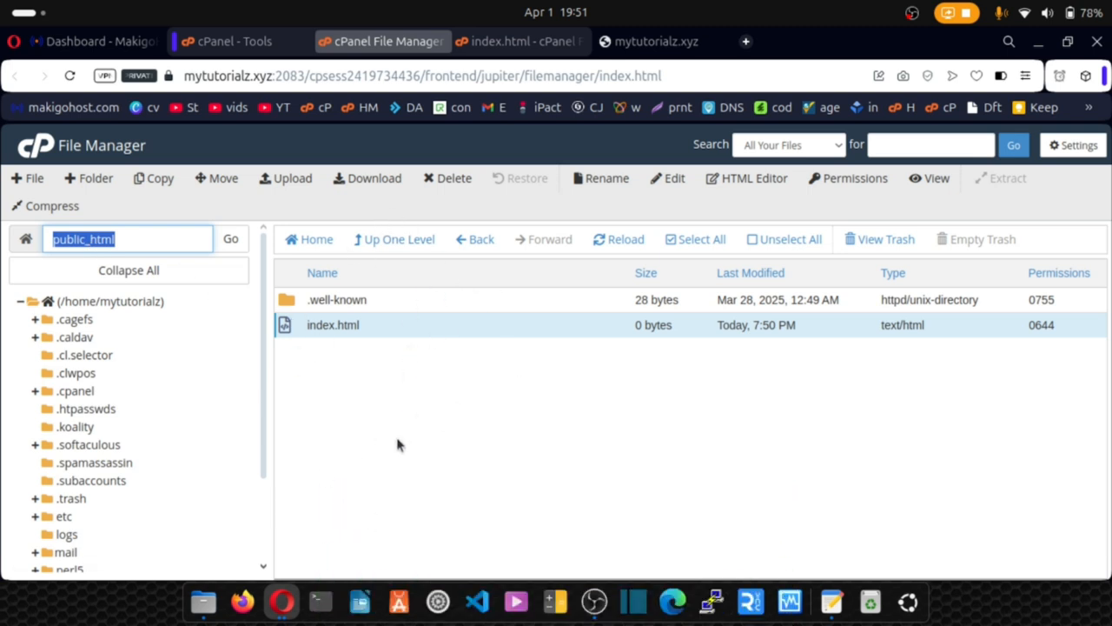
Delete index.html from public_html permanently, skipping the trash.
left_click(291, 331)
left_click(290, 330)
right_click(290, 330)
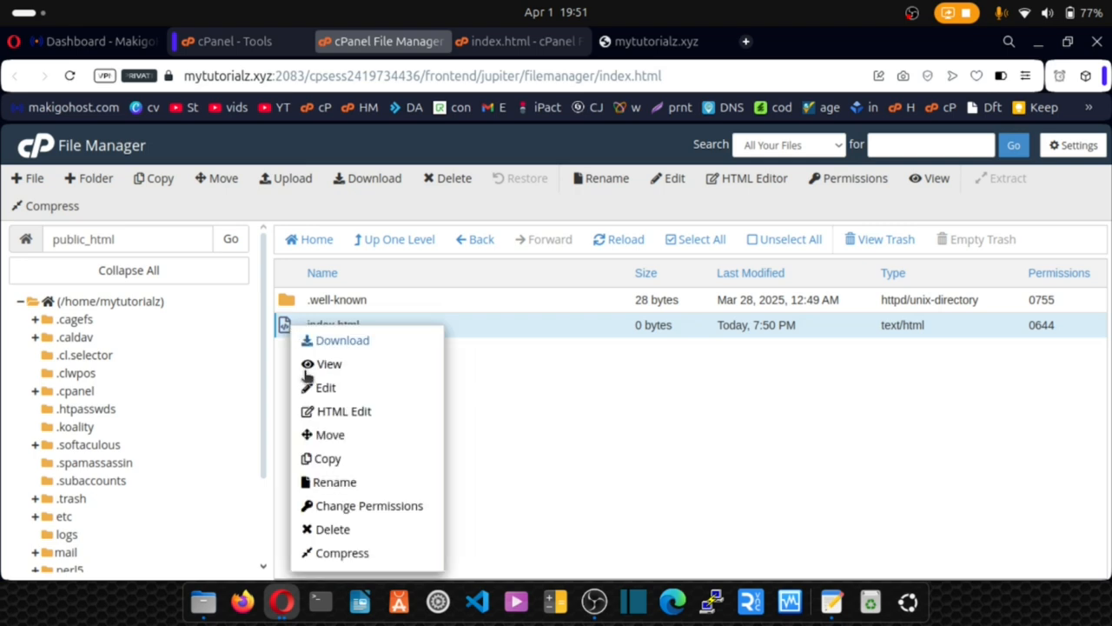
left_click(325, 529)
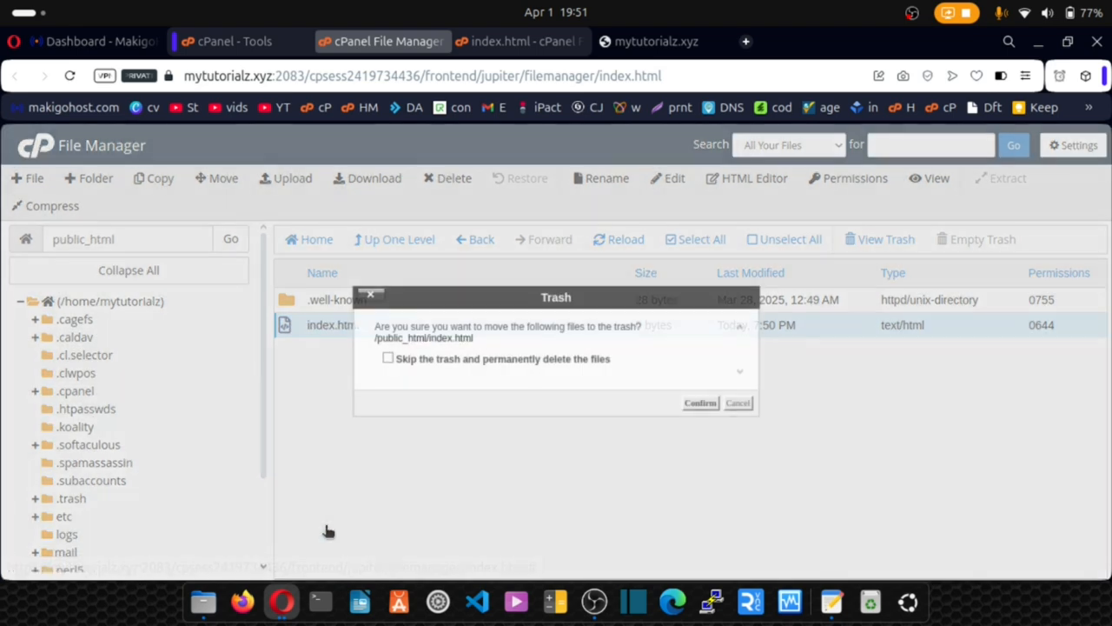
left_click(557, 359)
left_click(700, 403)
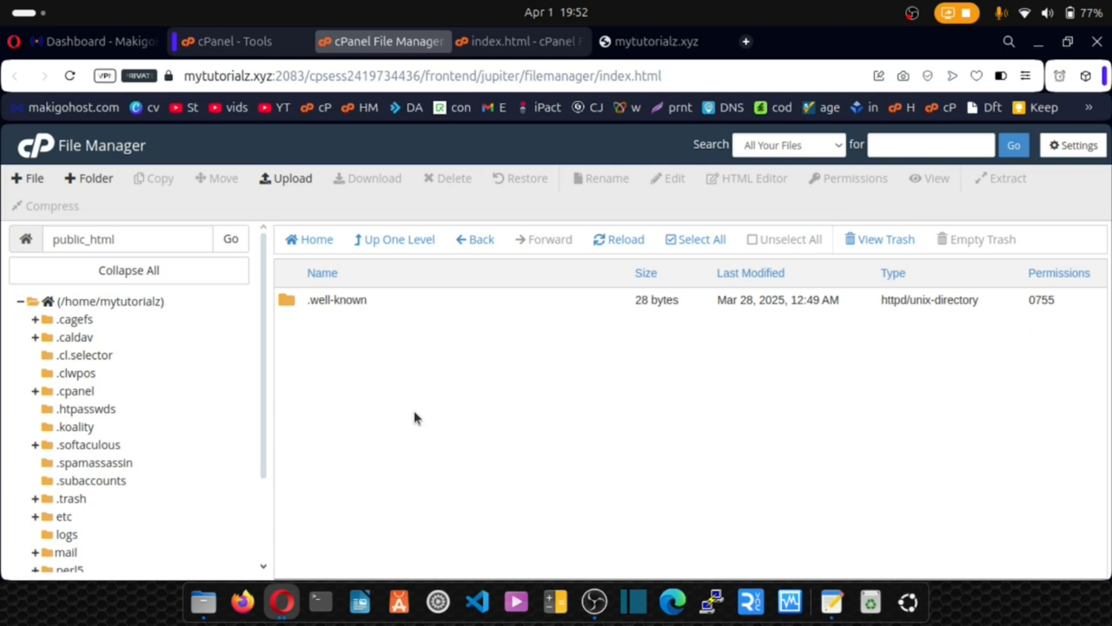
left_click(45, 243)
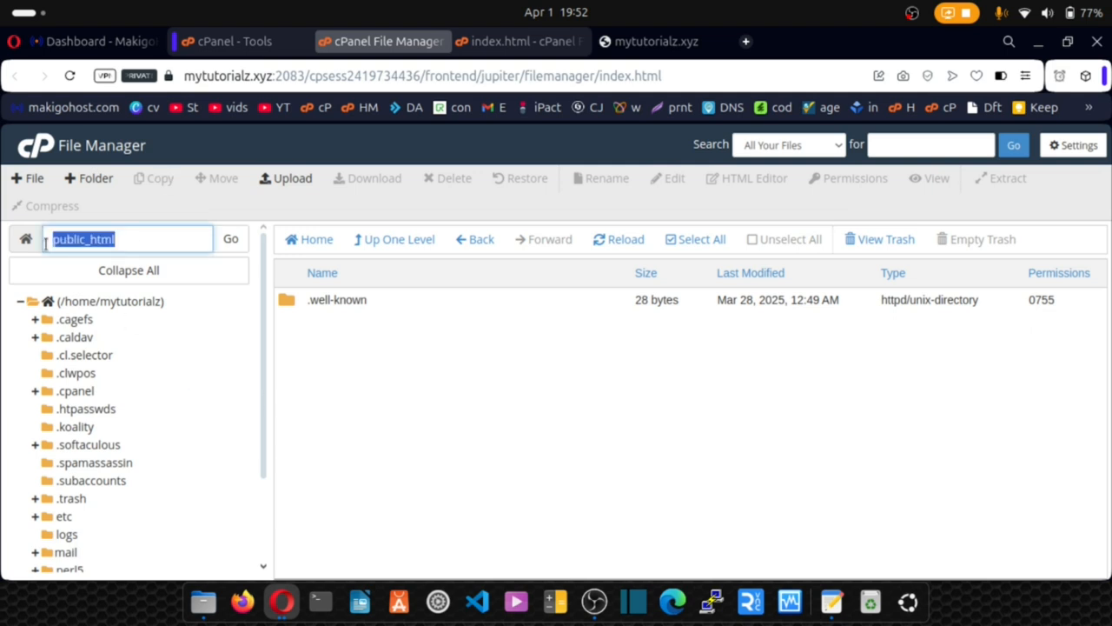
left_click(133, 241)
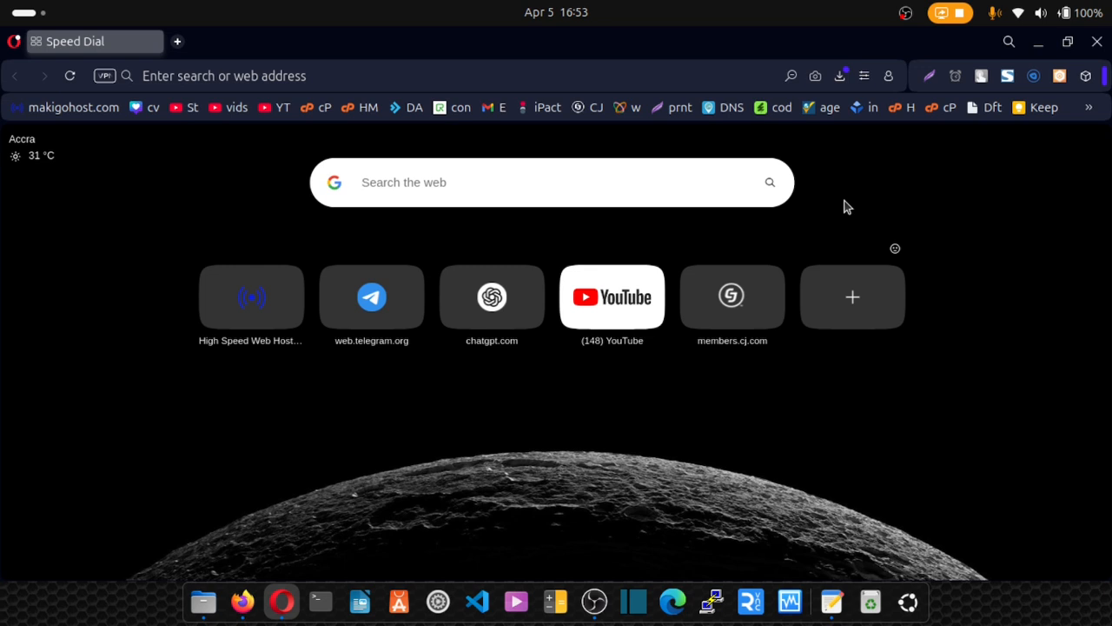
Note 'PHP, JS, HTML and CSS, mysqli' in the Speed Dial search box, adding the missing comma after CSS.
type("PHP, ")
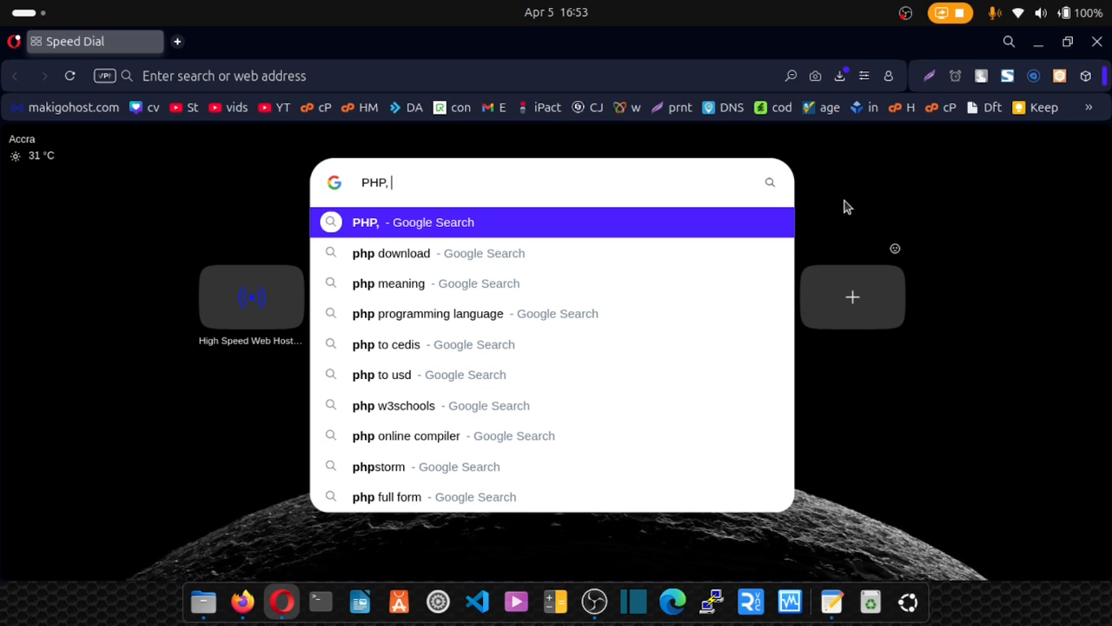
type("JS")
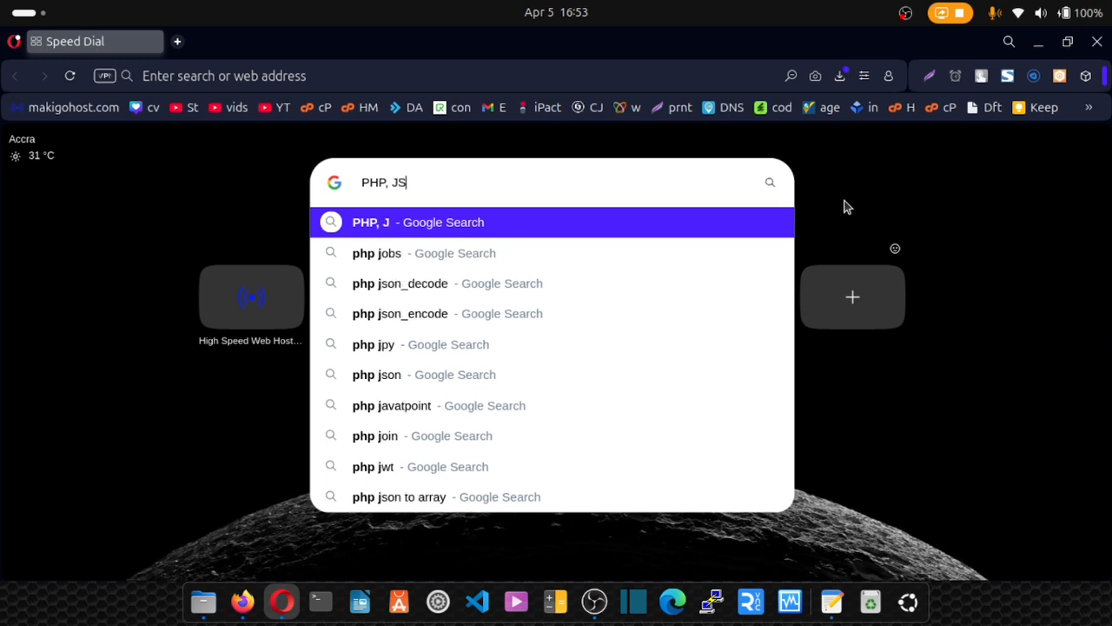
type(",")
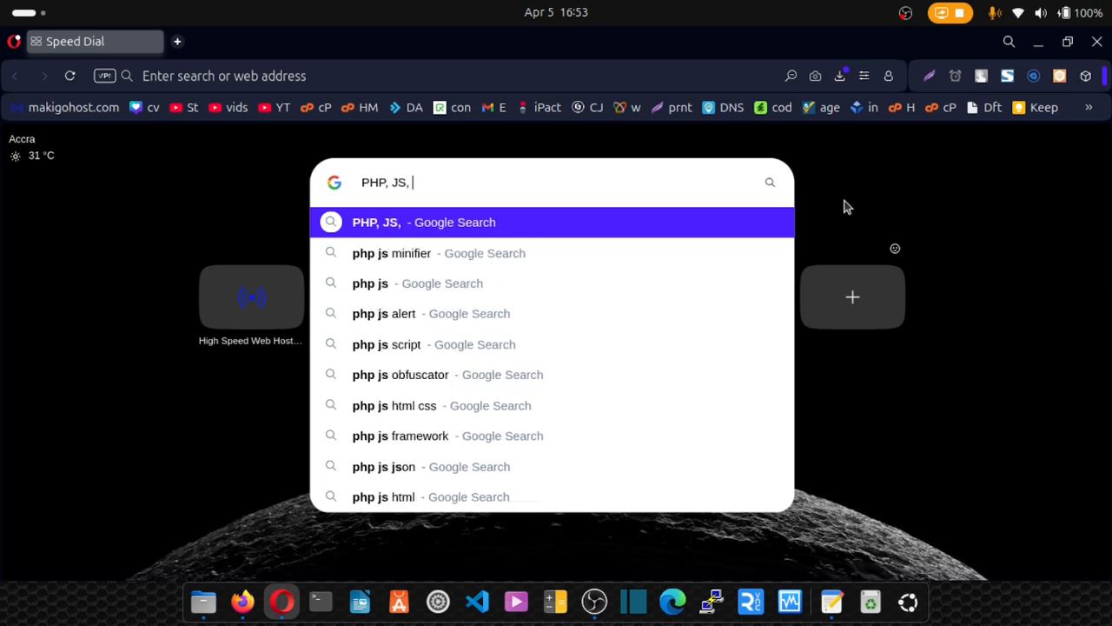
type(" HTML ")
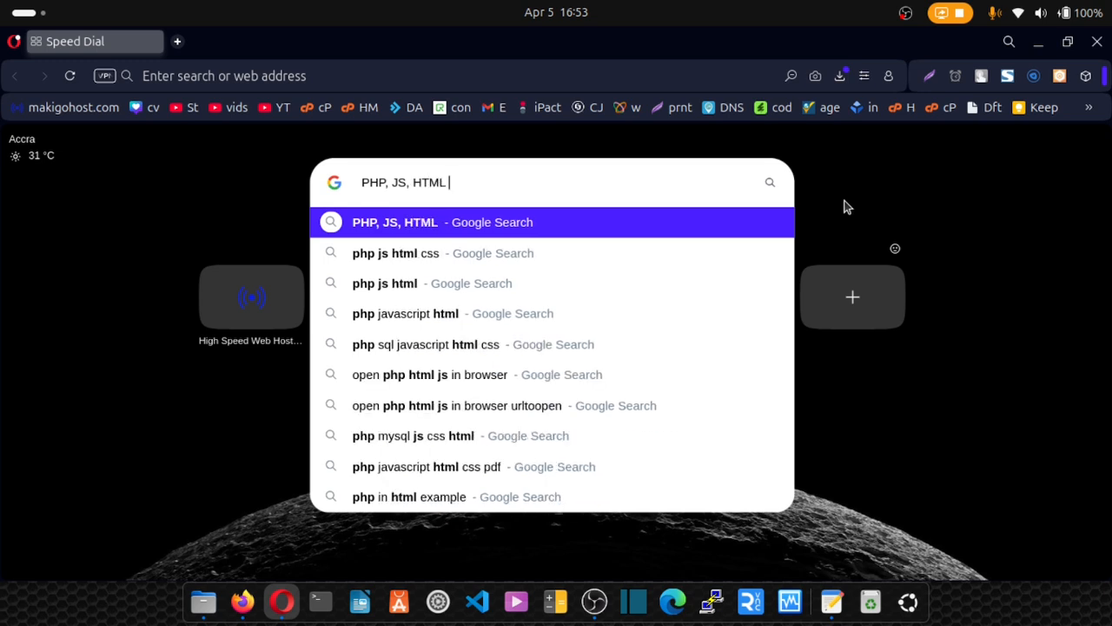
type("and ")
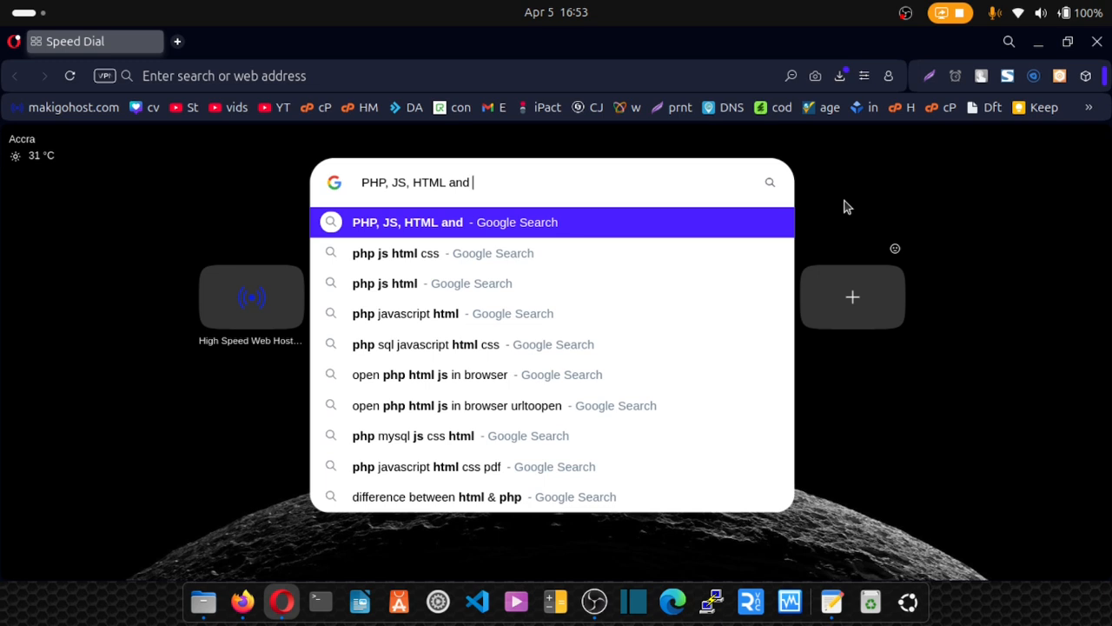
type("CSS")
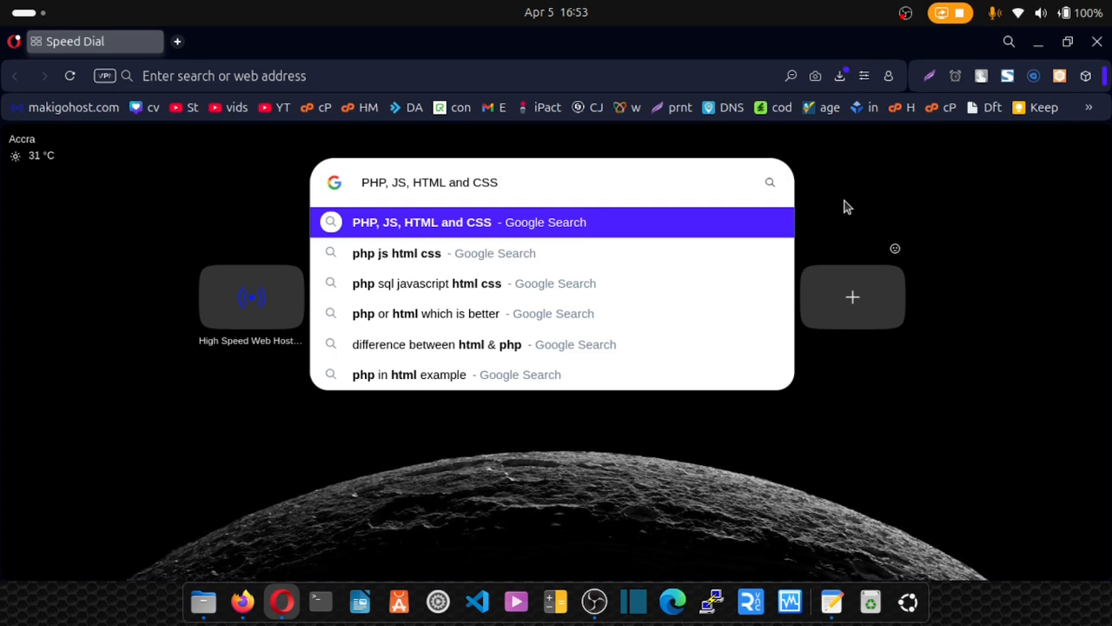
type(" mys")
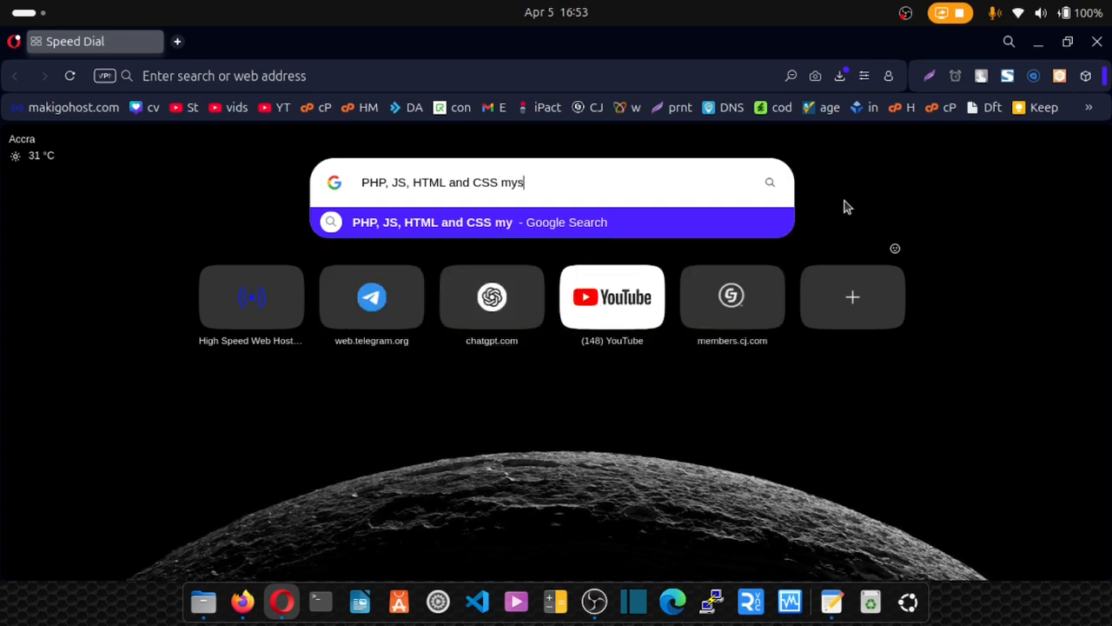
type("qli")
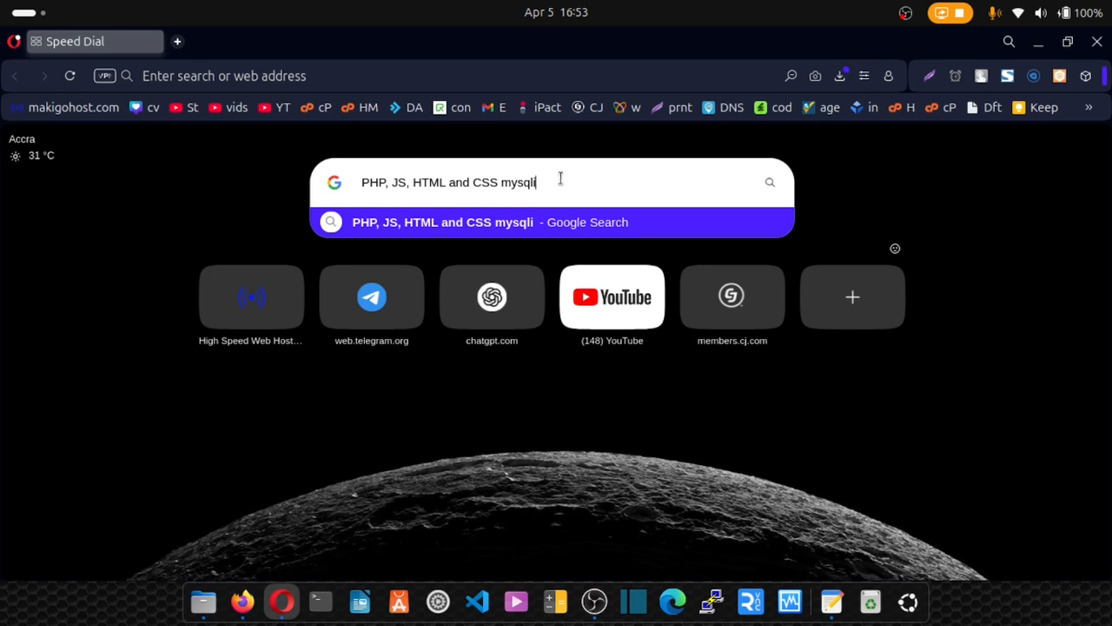
left_click_drag(537, 183, 362, 180)
left_click(502, 186)
type(",")
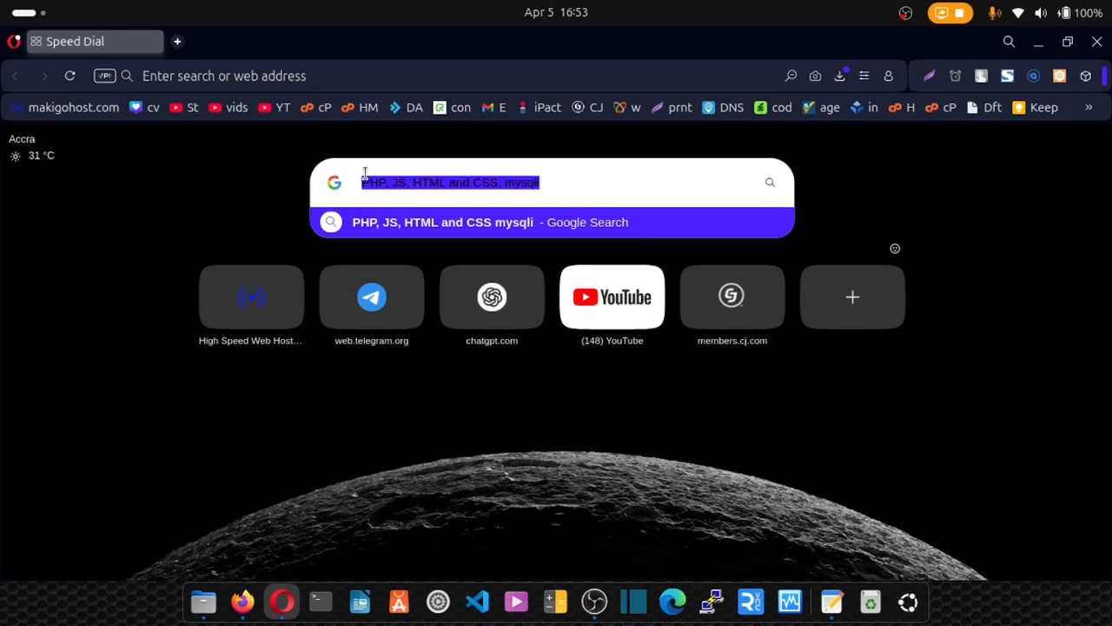
left_click(230, 209)
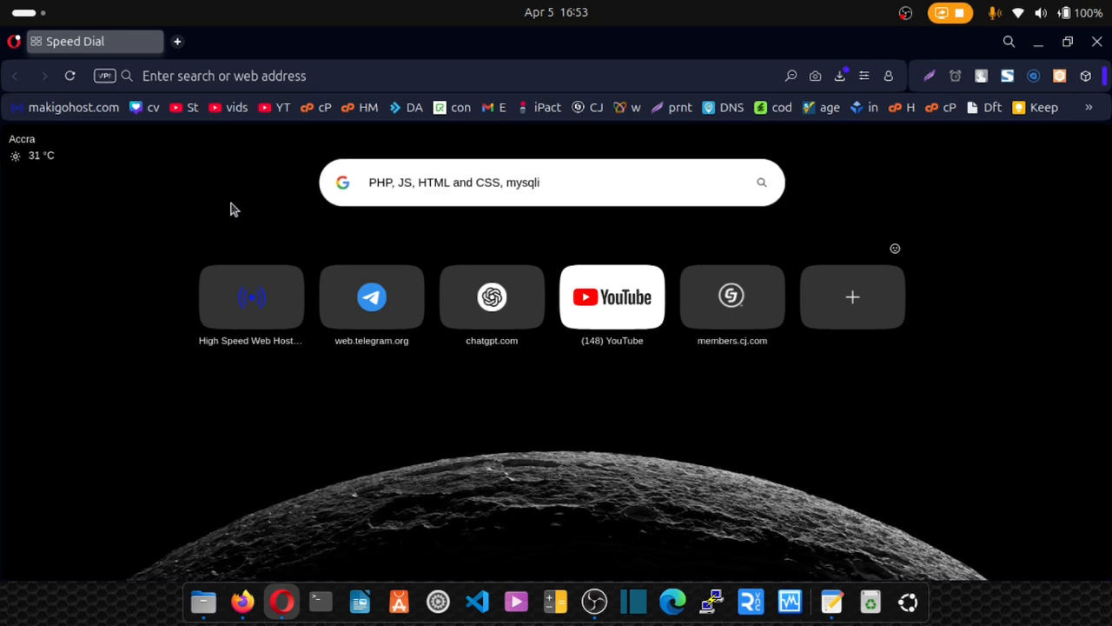
left_click(422, 188)
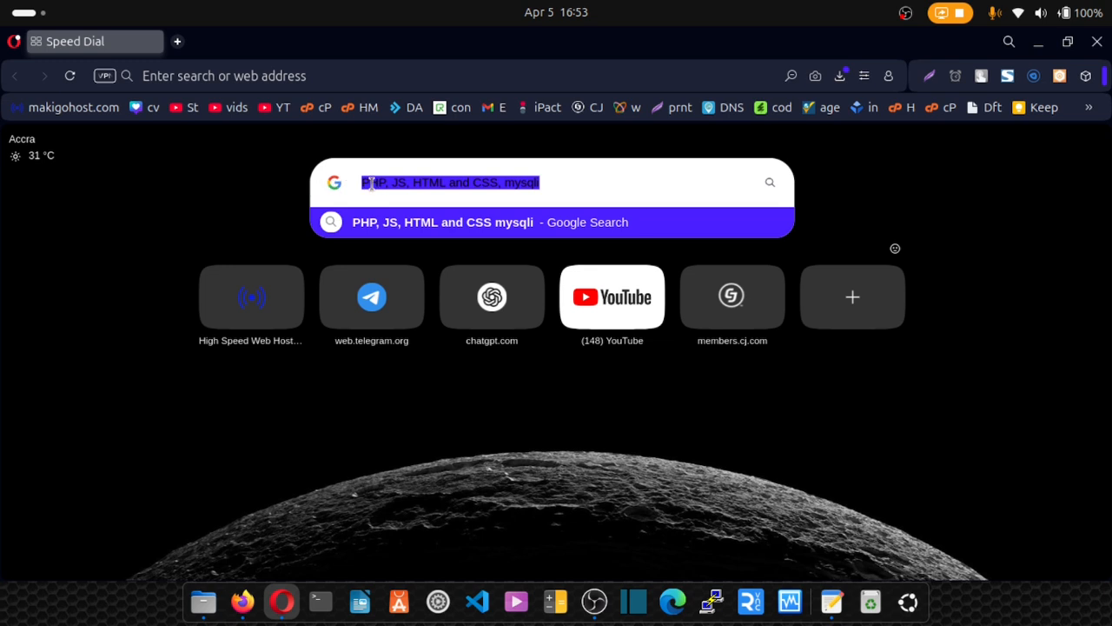
left_click(565, 185)
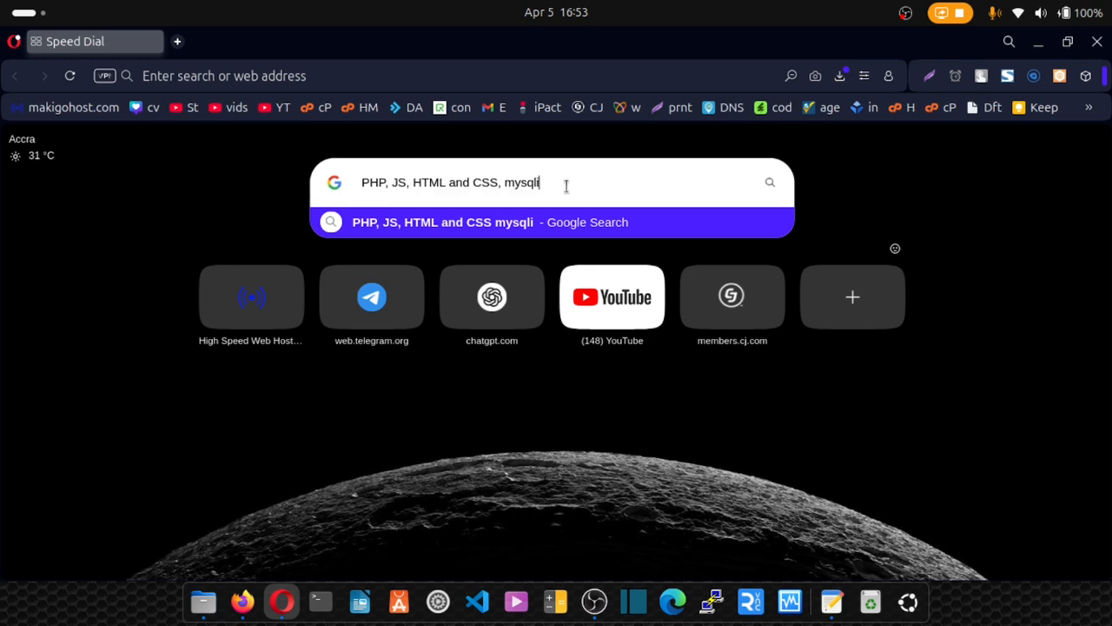
left_click(366, 191, "shift")
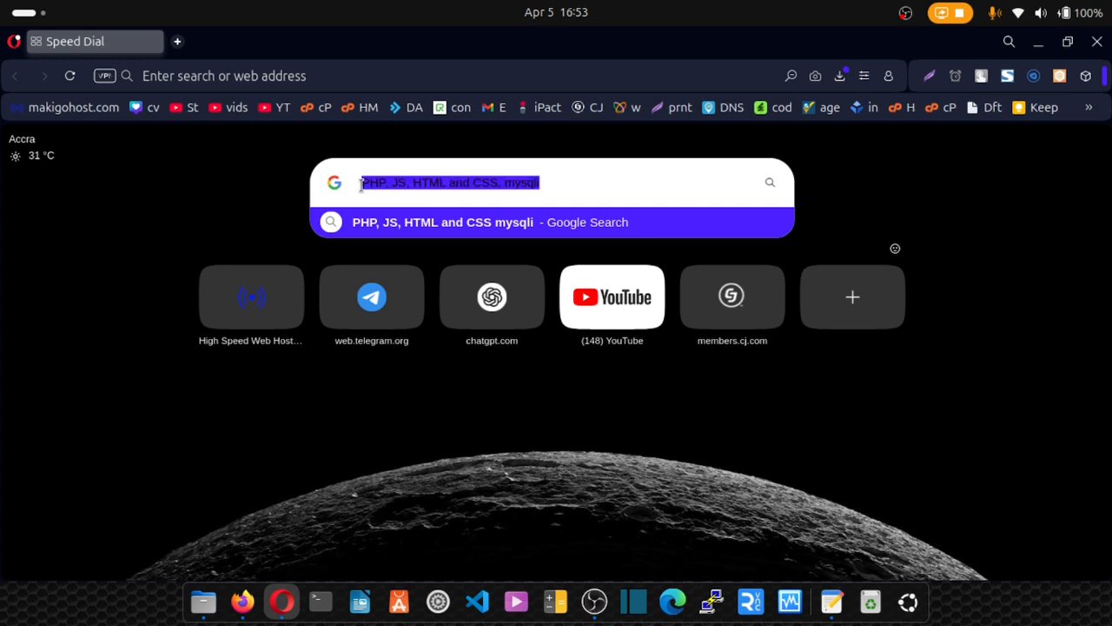
left_click(171, 202)
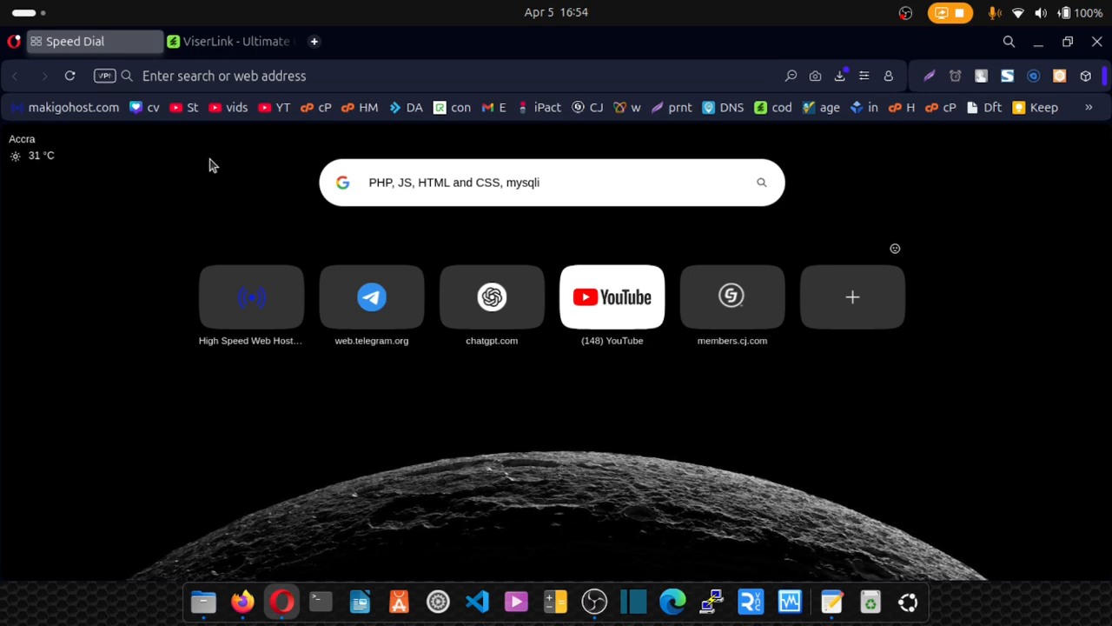
Review the ViserLink - Ultimate URL Shortener page: $29 Regular License, 60 sales, 3.67 rating, and its description.
left_click(213, 42)
mouse_move(93, 237)
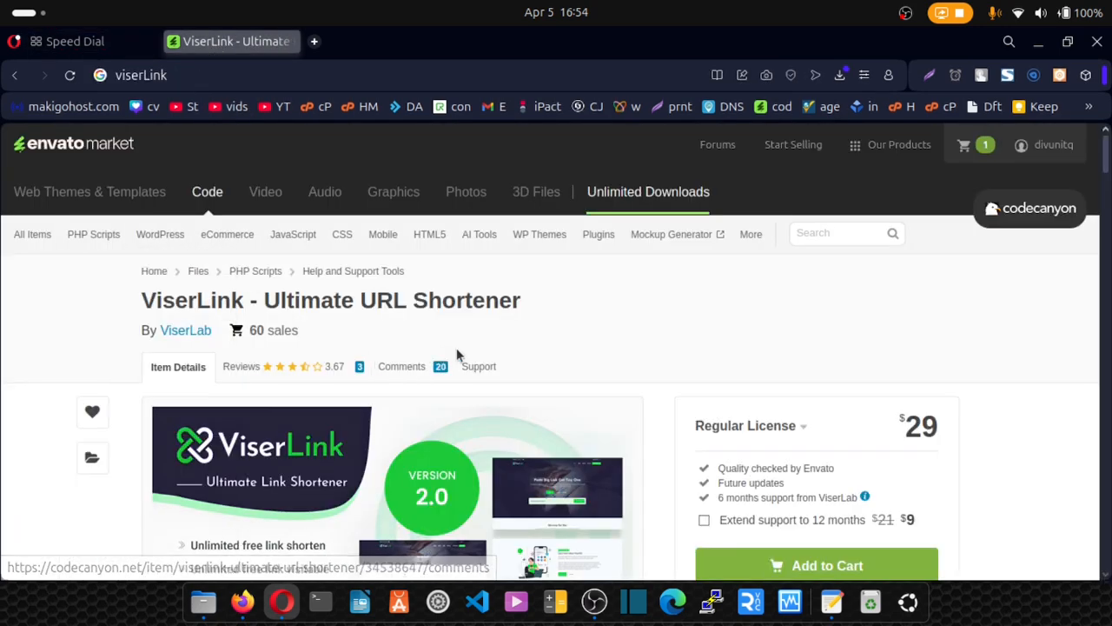
left_click_drag(615, 314, 99, 305)
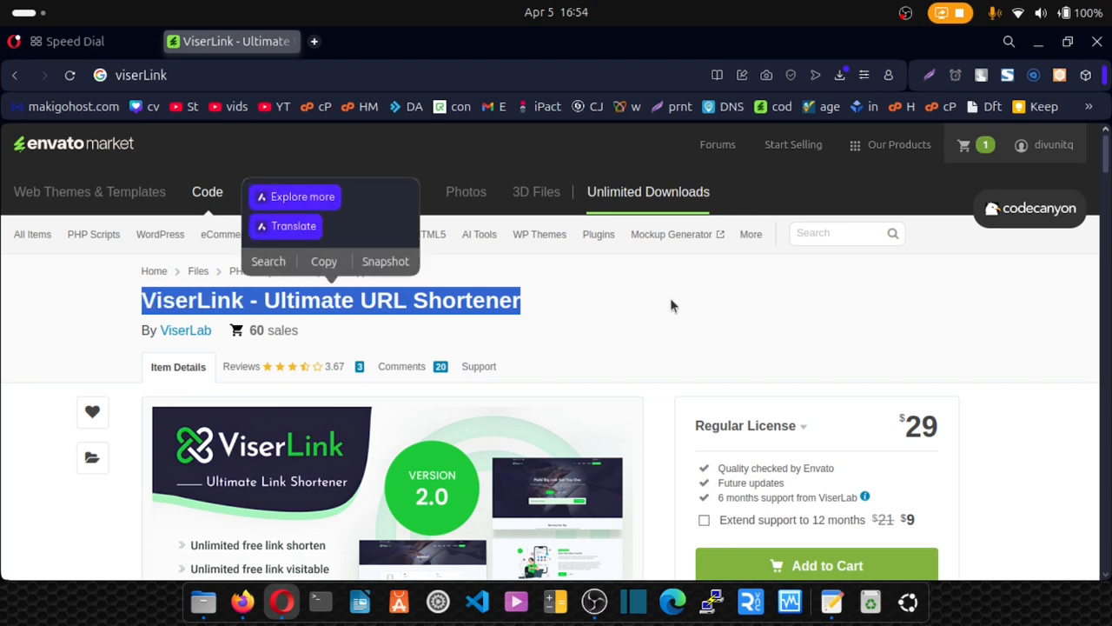
left_click(670, 319)
scroll(704, 341, "down", 2)
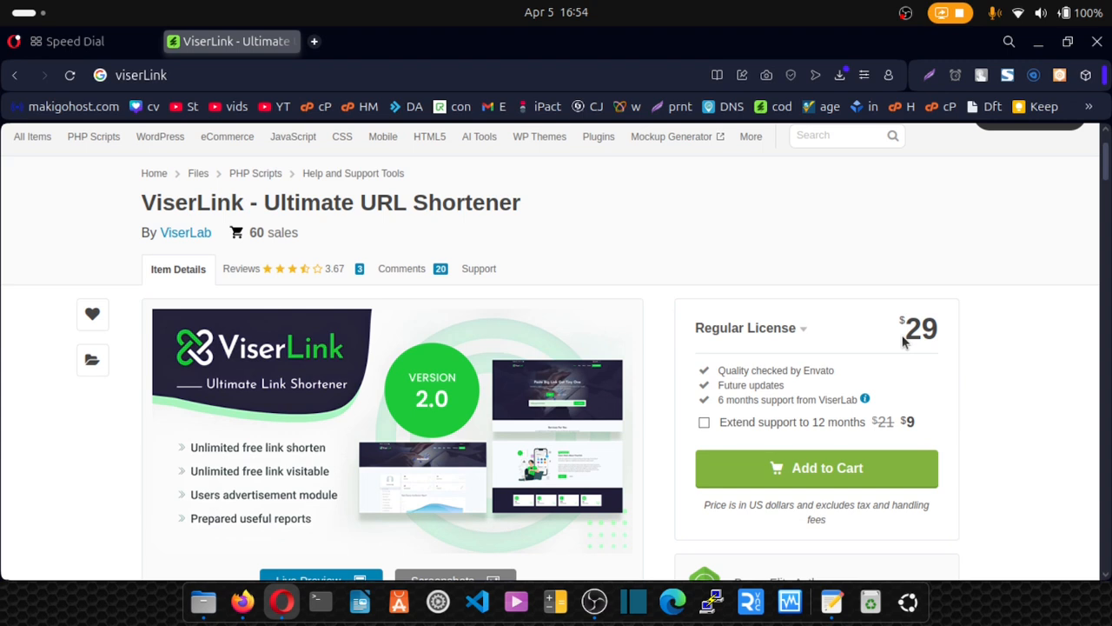
scroll(904, 342, "down", 2)
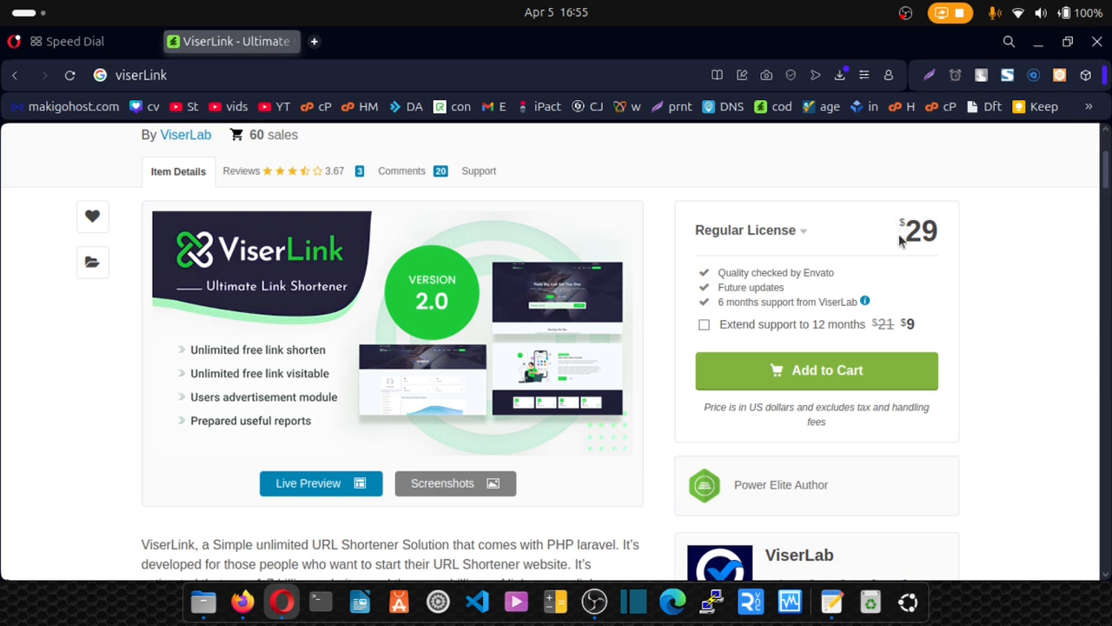
left_click_drag(900, 241, 945, 243)
left_click(1023, 264)
scroll(1016, 277, "down", 5)
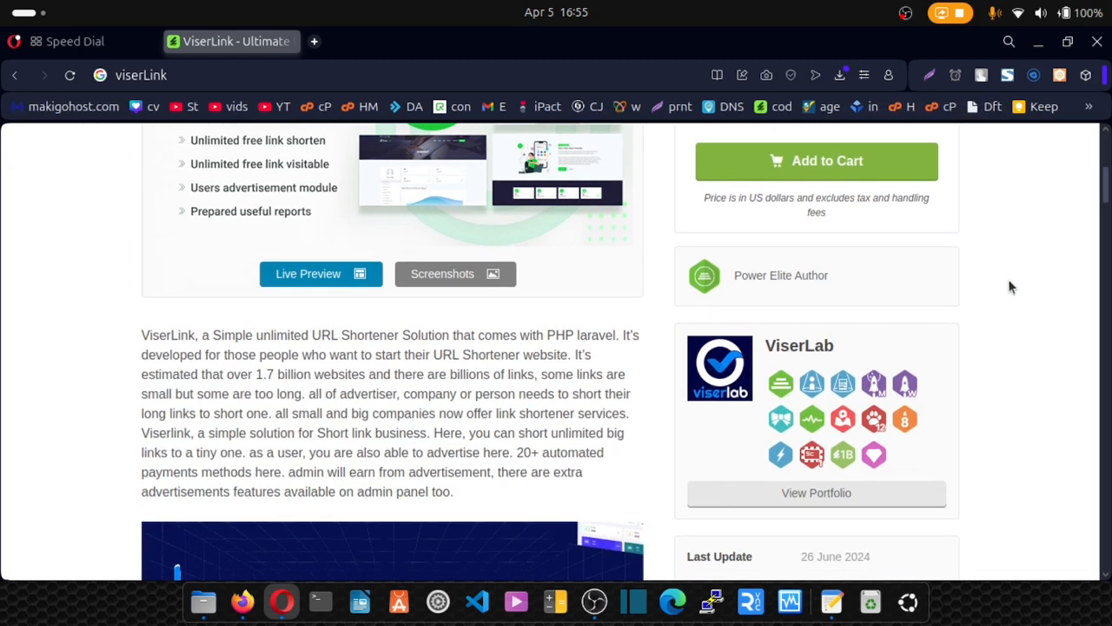
scroll(1008, 285, "down", 6)
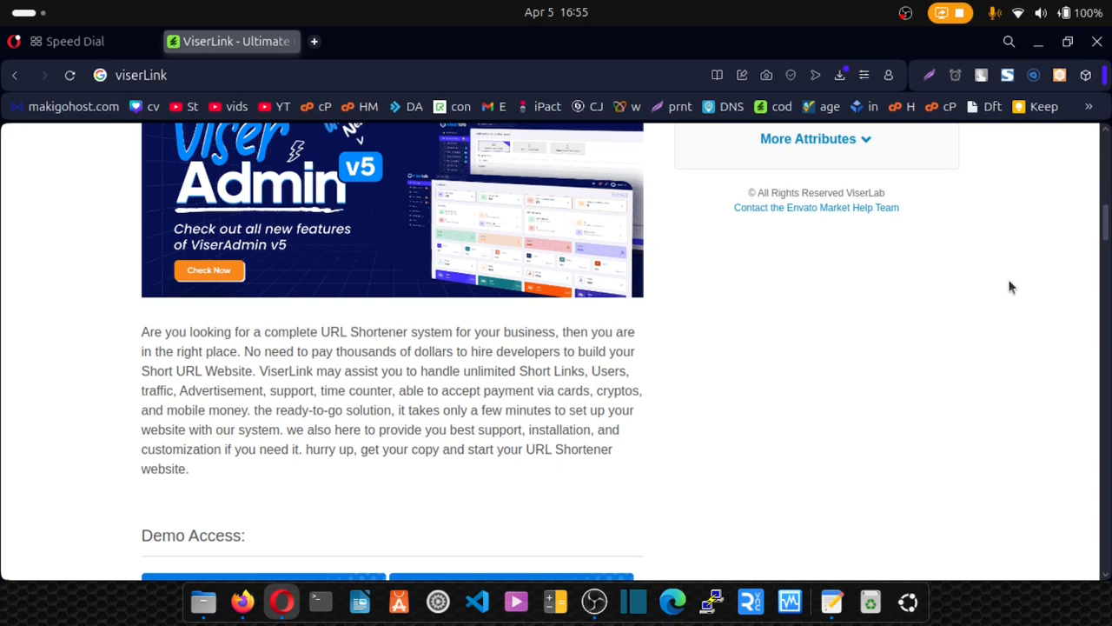
scroll(1008, 287, "up", 10)
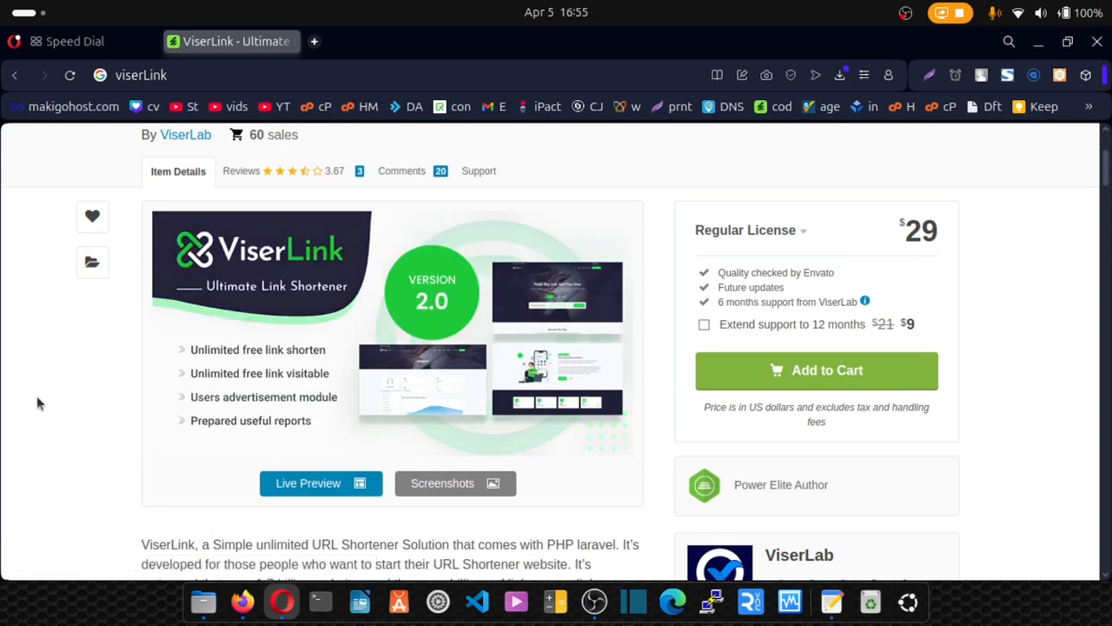
Open the codecanyon-jBfx8az2-viserlinks-2.0 folder in Files and bring up the Files folder's context menu.
left_click(203, 601)
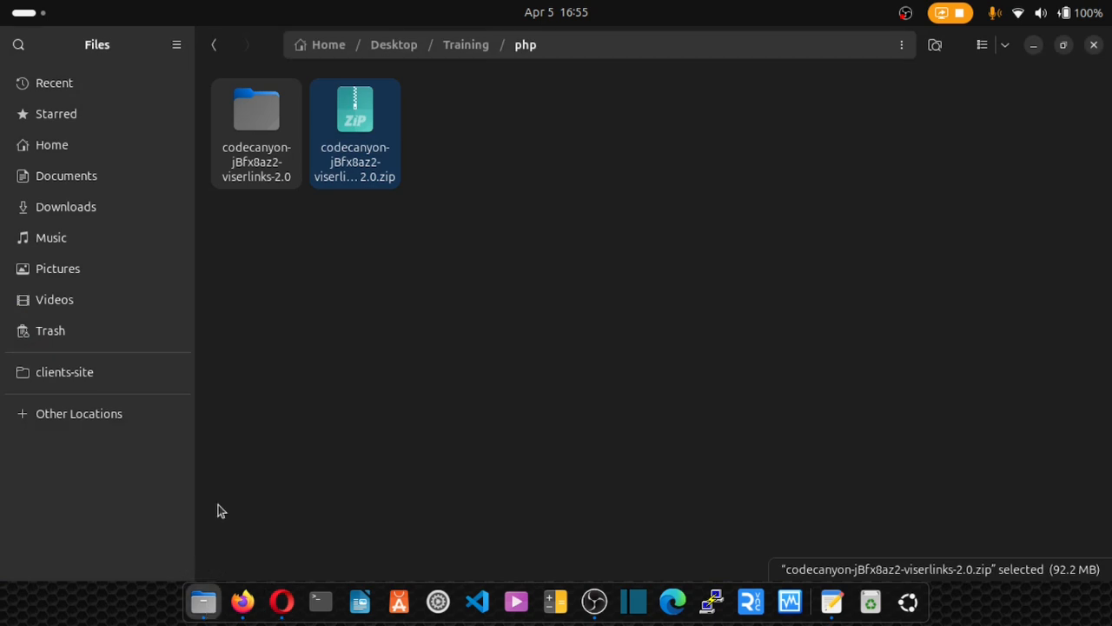
right_click(349, 165)
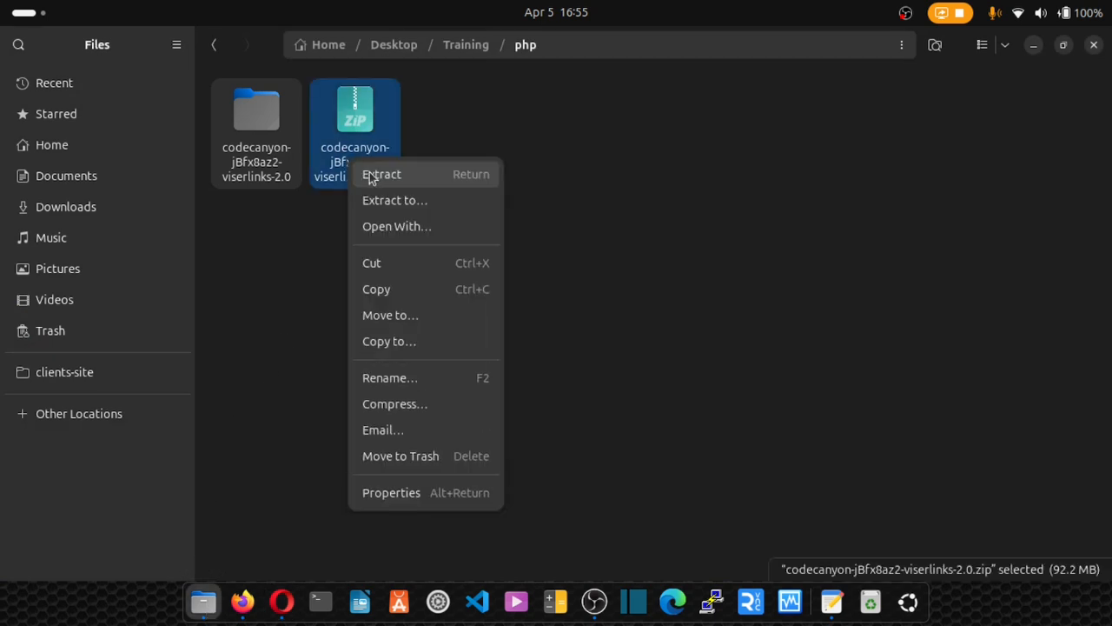
left_click(264, 261)
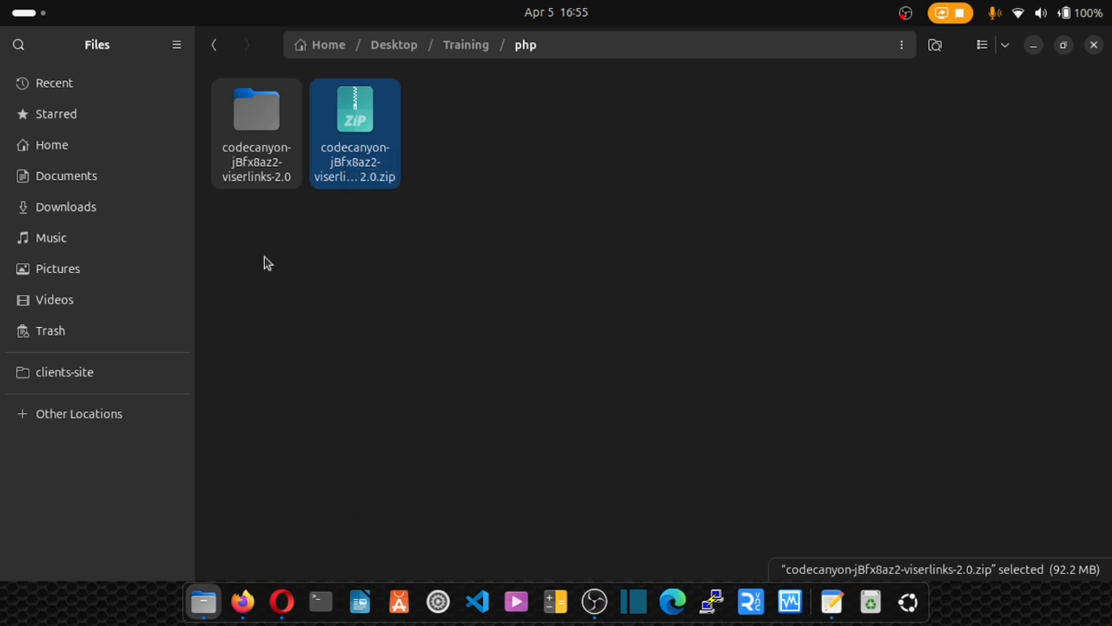
left_click(262, 252)
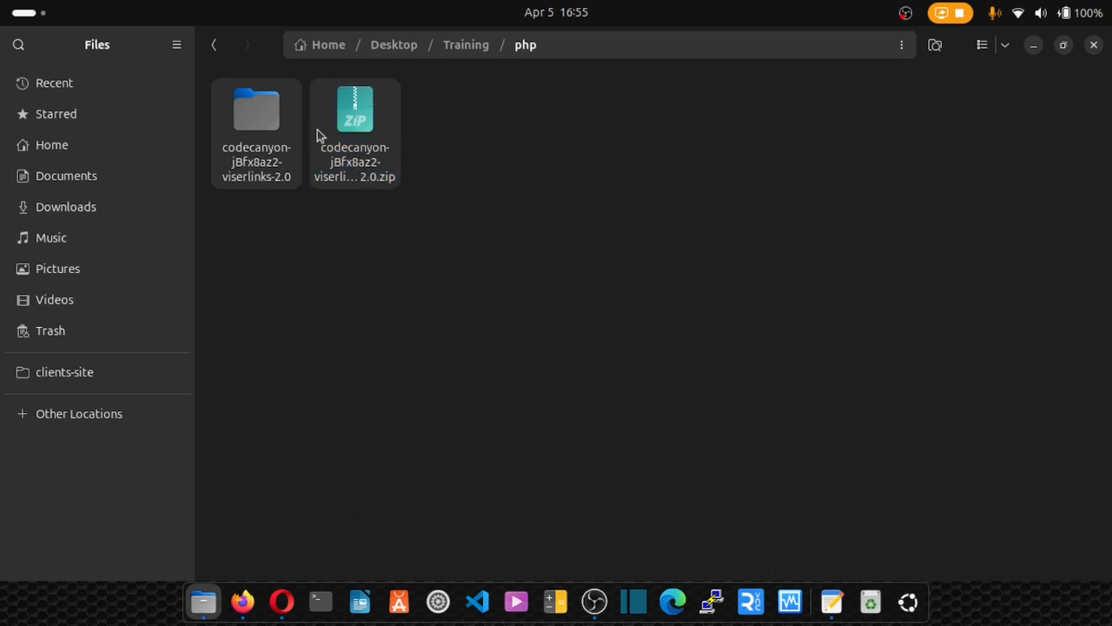
left_click(252, 163)
double_click(252, 163)
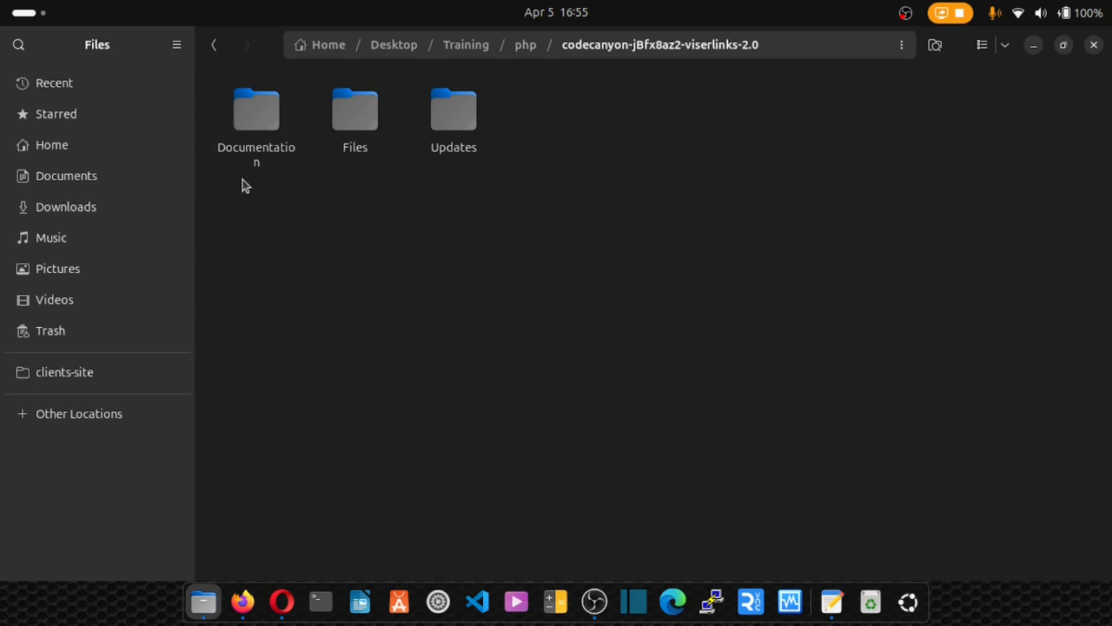
left_click_drag(242, 179, 434, 179)
left_click(354, 141)
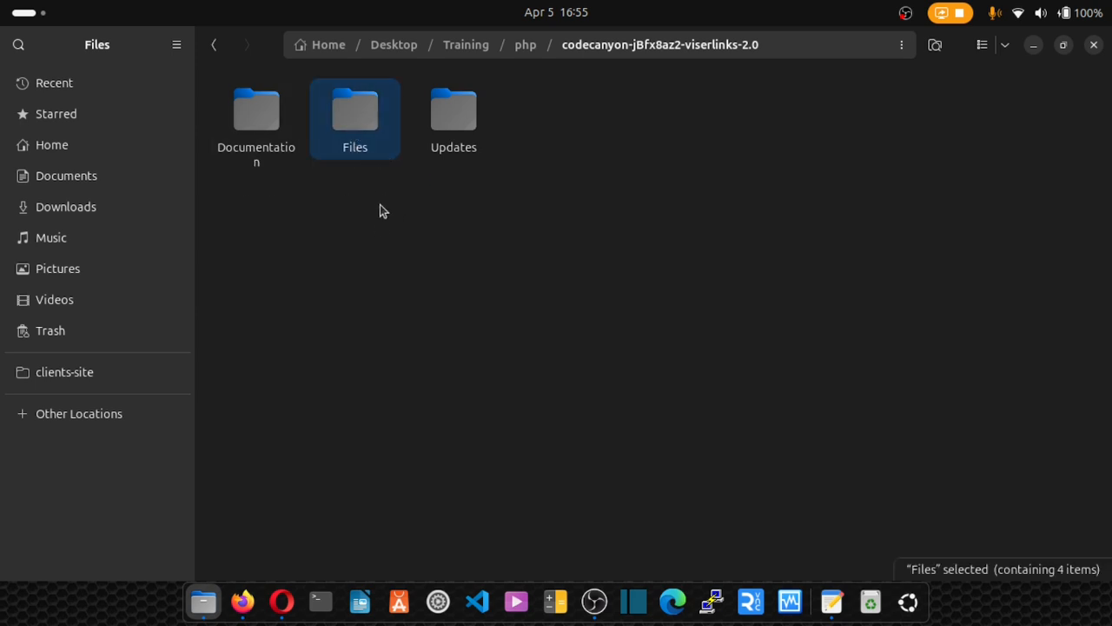
right_click(358, 126)
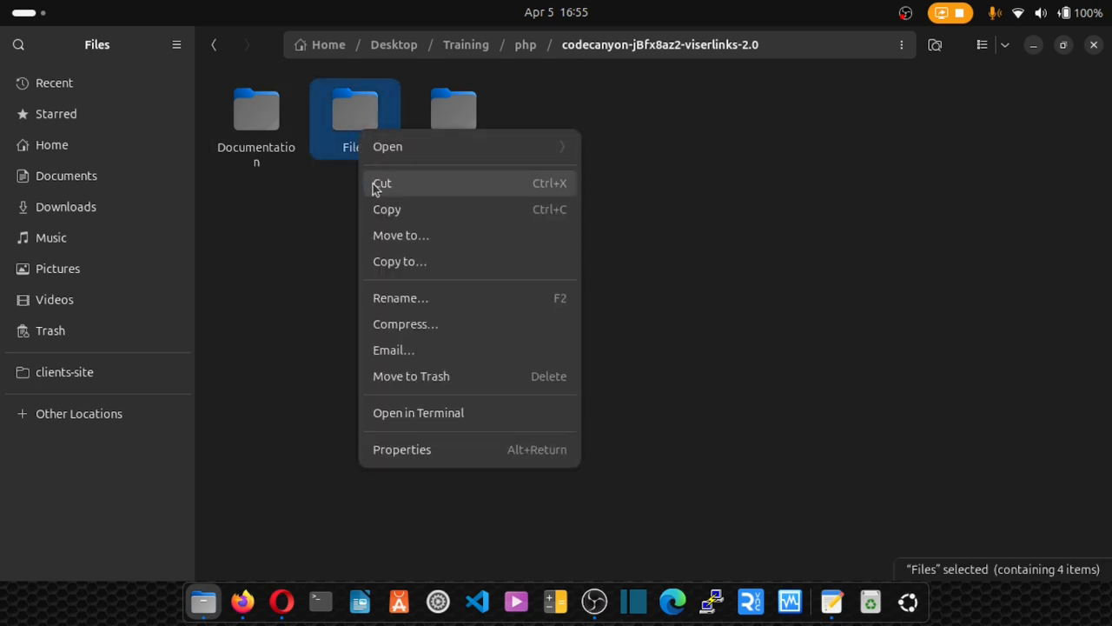
Compress the Files folder into Files.zip, keeping the default name and .zip format.
left_click(423, 325)
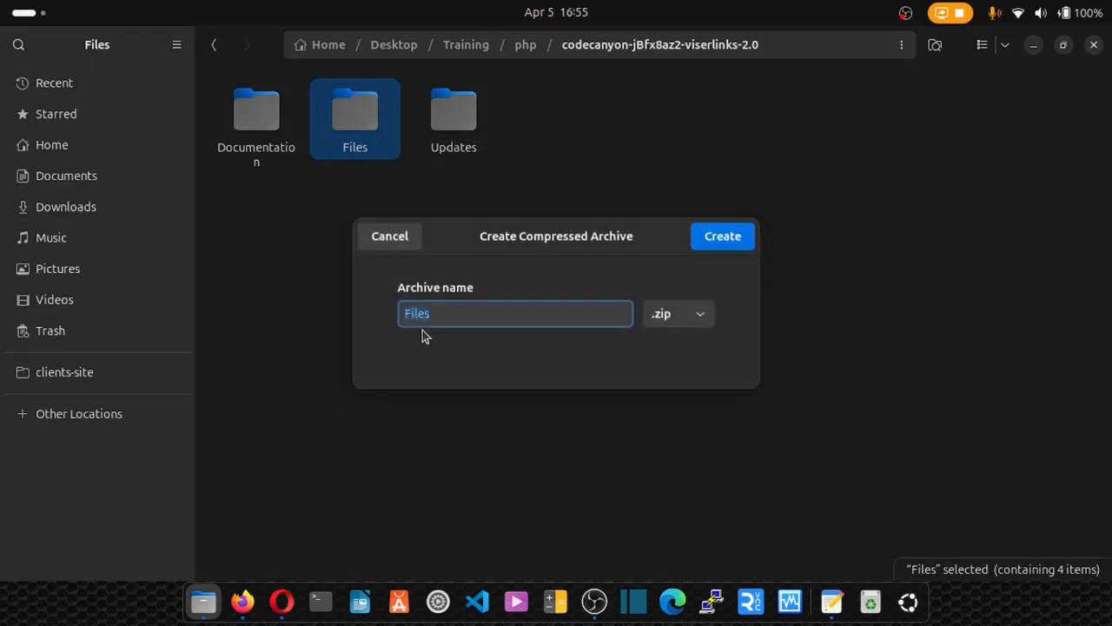
left_click(719, 244)
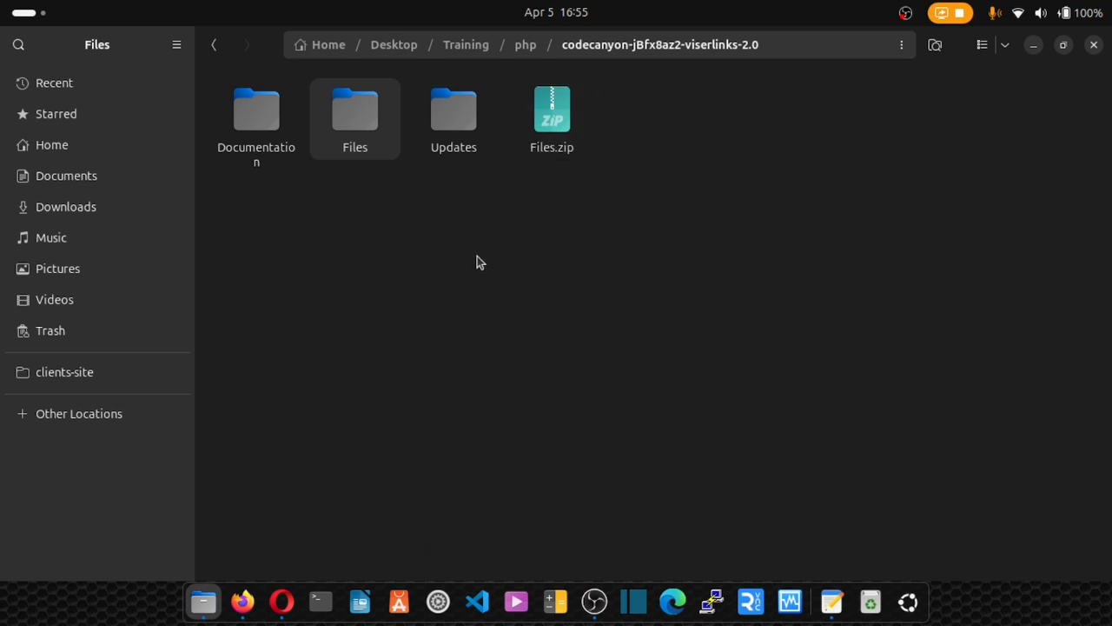
Open the public_html folder in cPanel's File Manager.
left_click(281, 600)
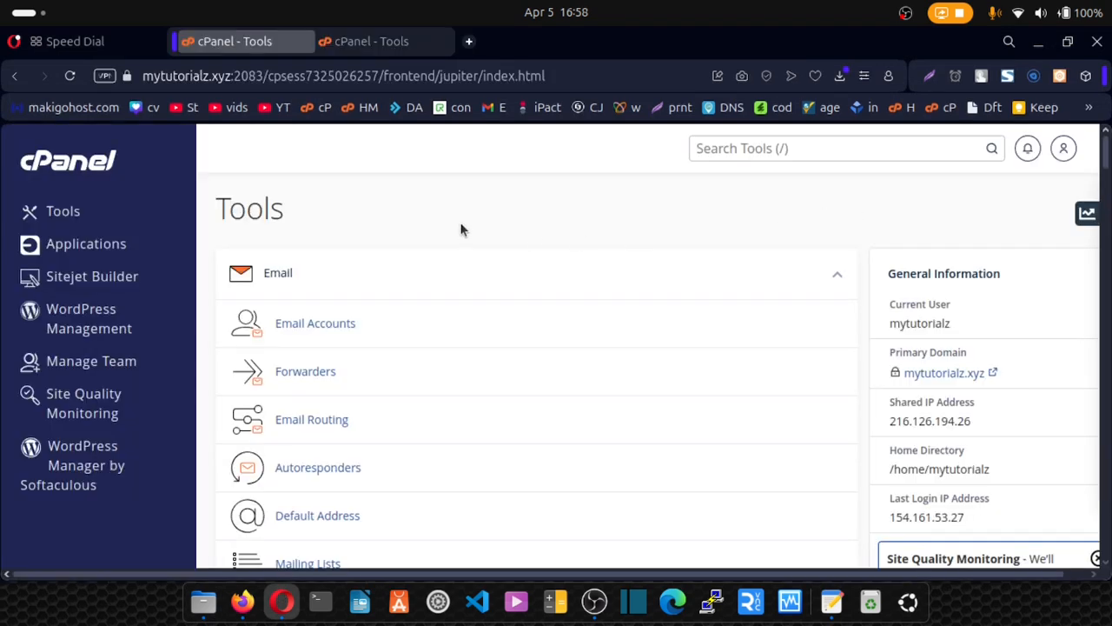
scroll(460, 230, "down", 10)
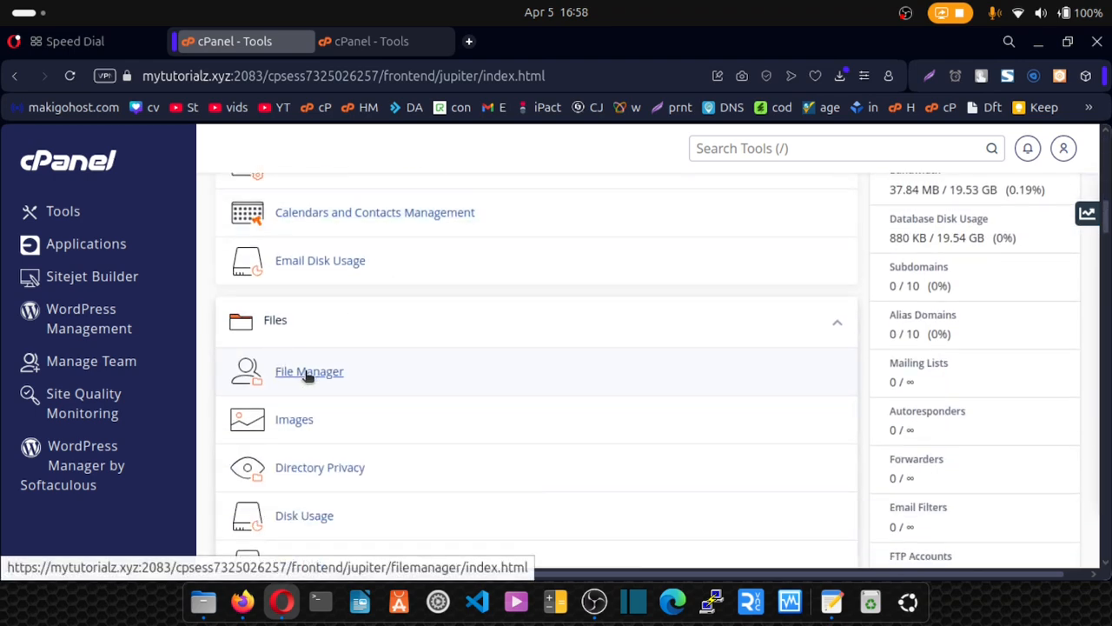
left_click(307, 375)
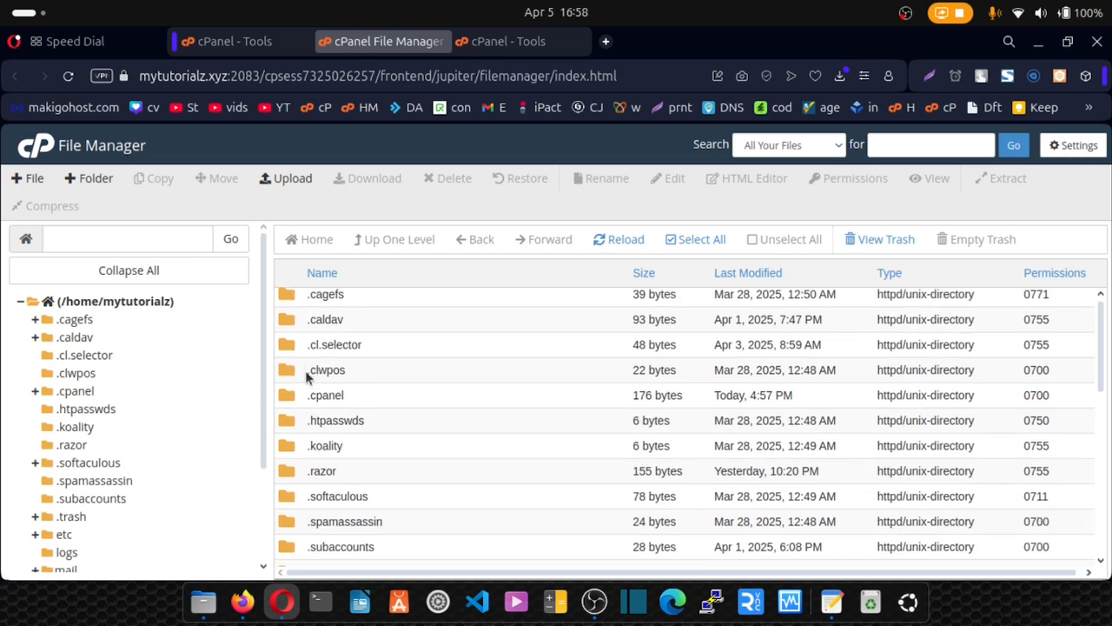
scroll(306, 376, "down", 5)
scroll(306, 375, "up", 2)
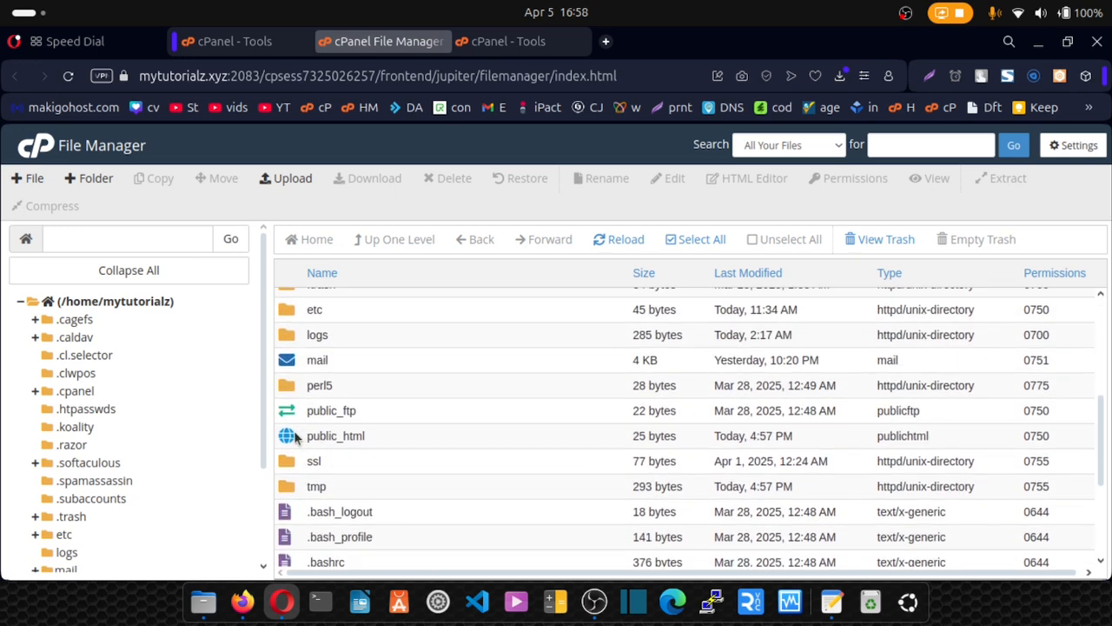
double_click(295, 437)
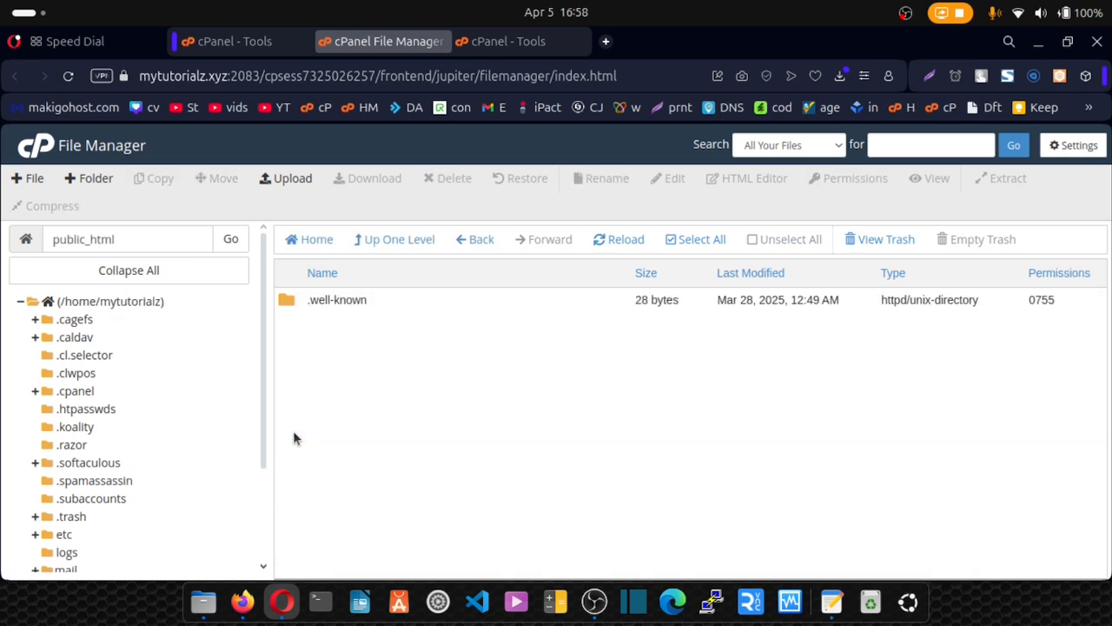
Upload Files.zip (30.72 MB) from the viserlinks-2.0 folder into public_html and return to the listing.
left_click(286, 178)
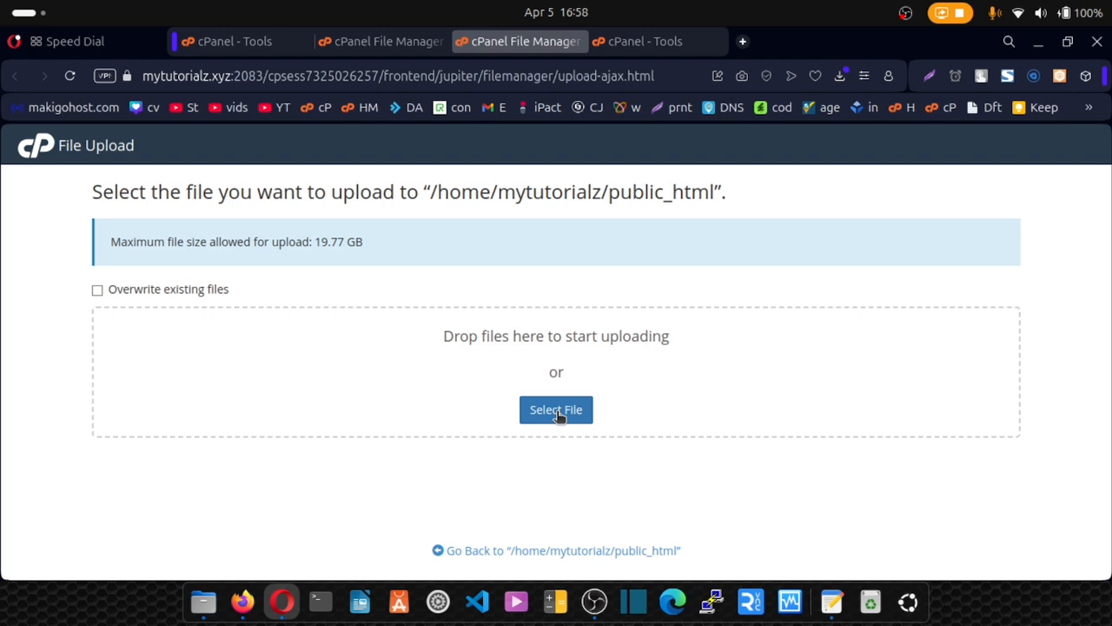
left_click(556, 410)
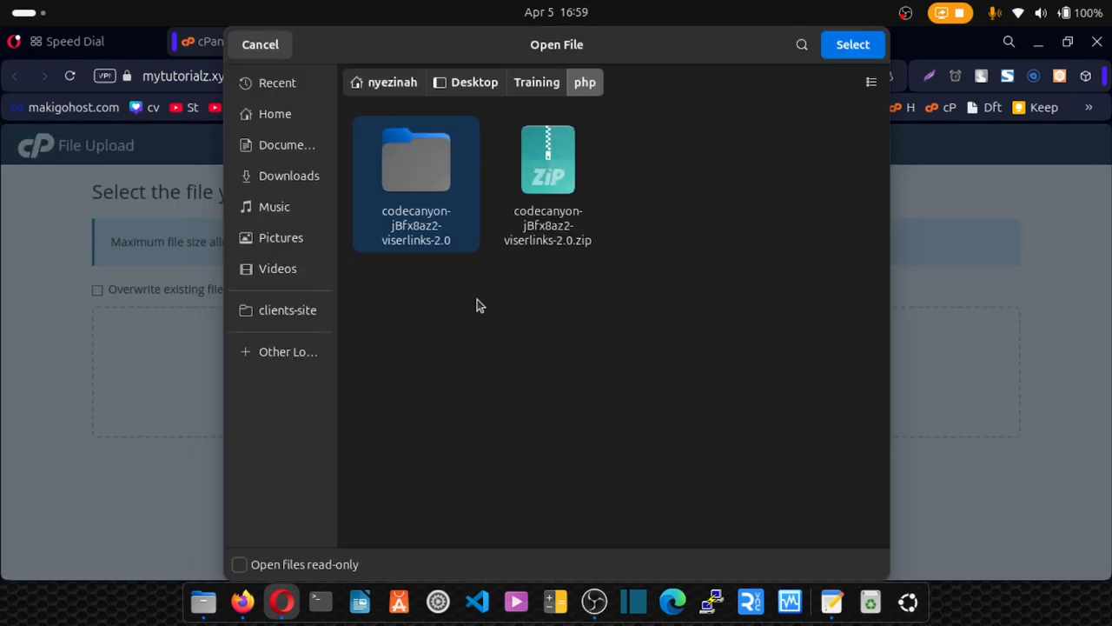
double_click(422, 202)
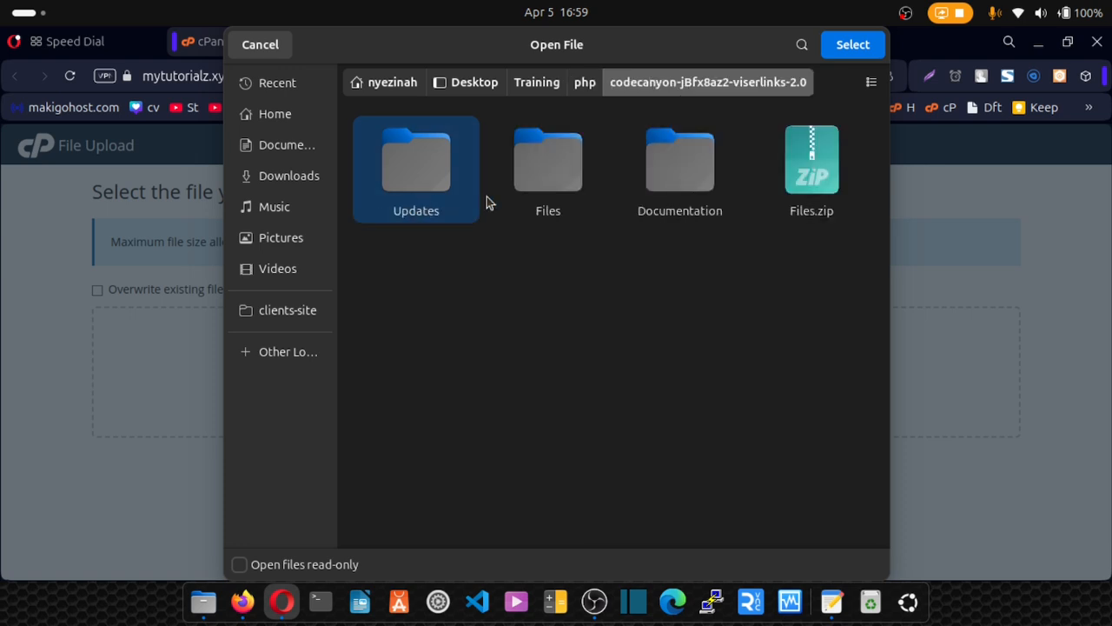
left_click(839, 195)
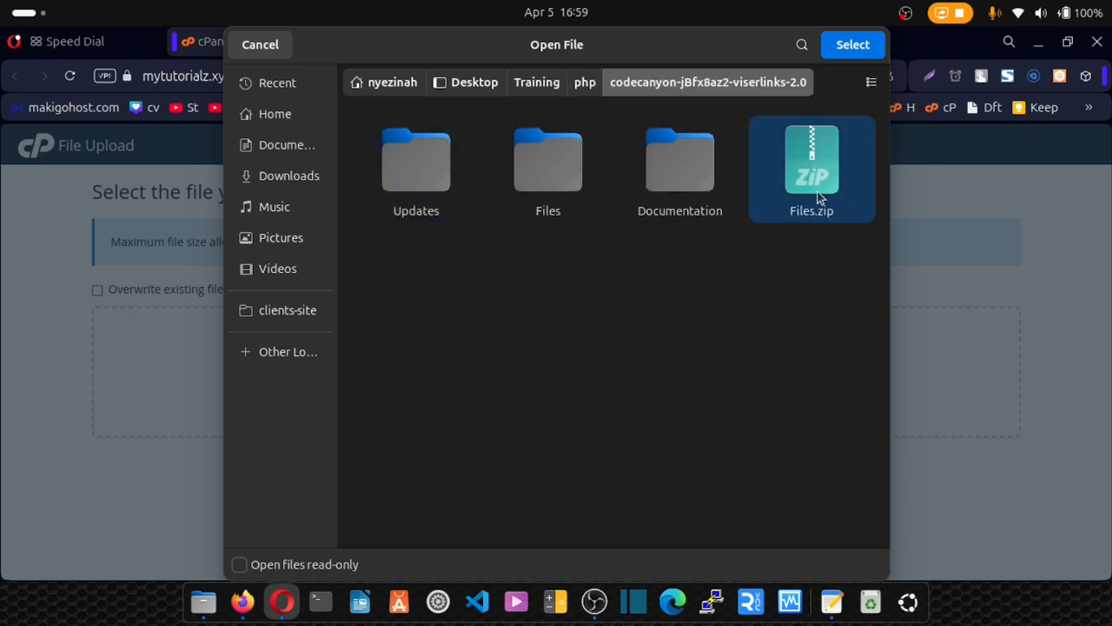
left_click(843, 49)
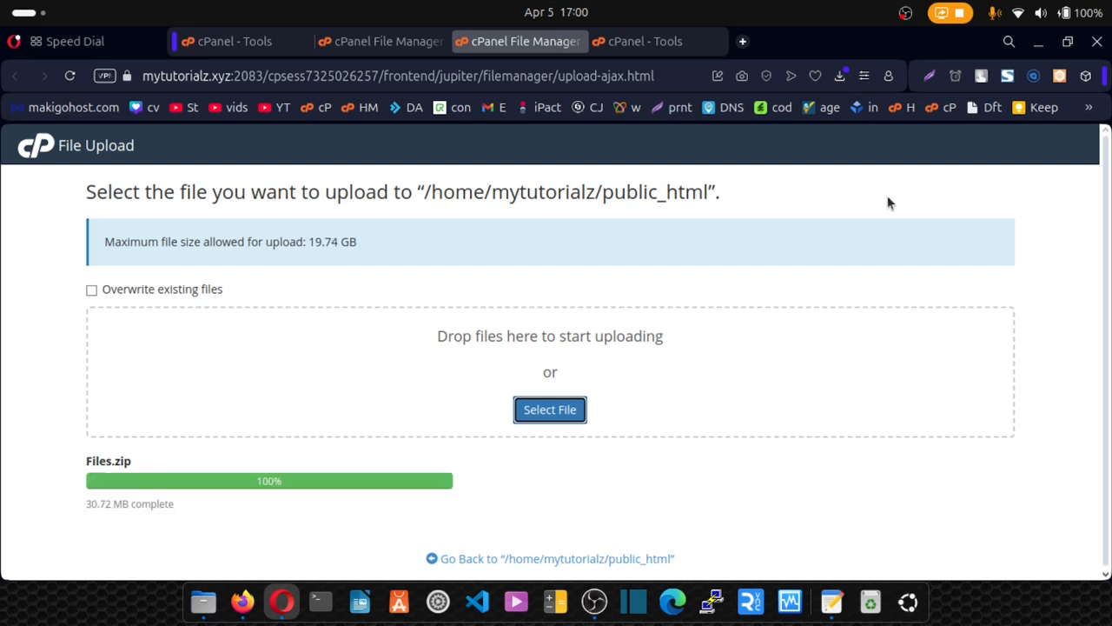
left_click(551, 559)
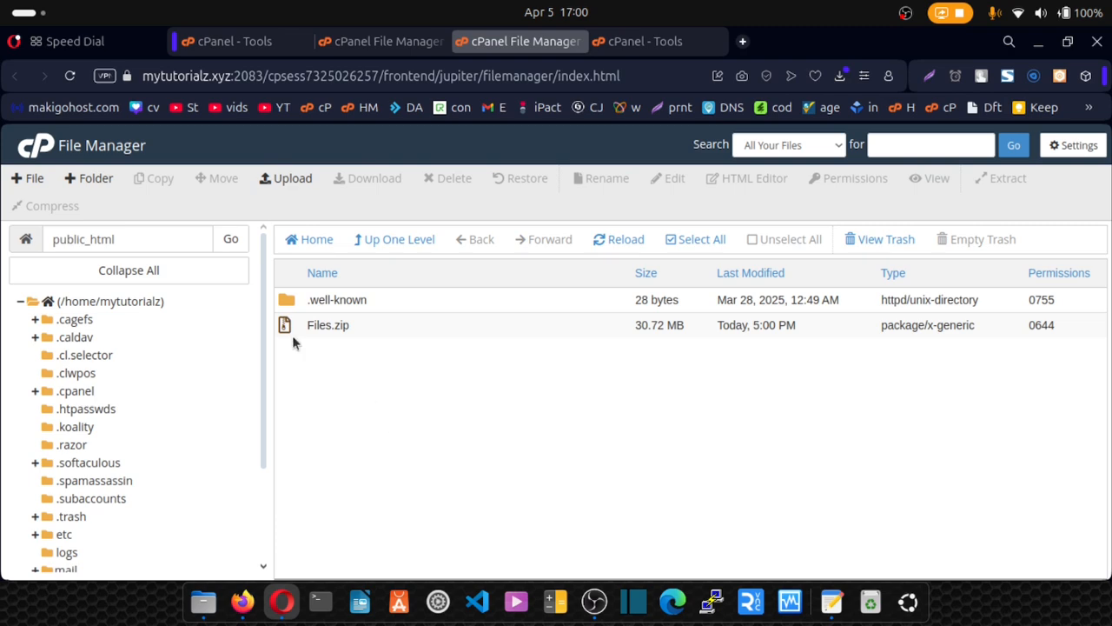
Extract Files.zip into public_html.
left_click(285, 325)
right_click(286, 325)
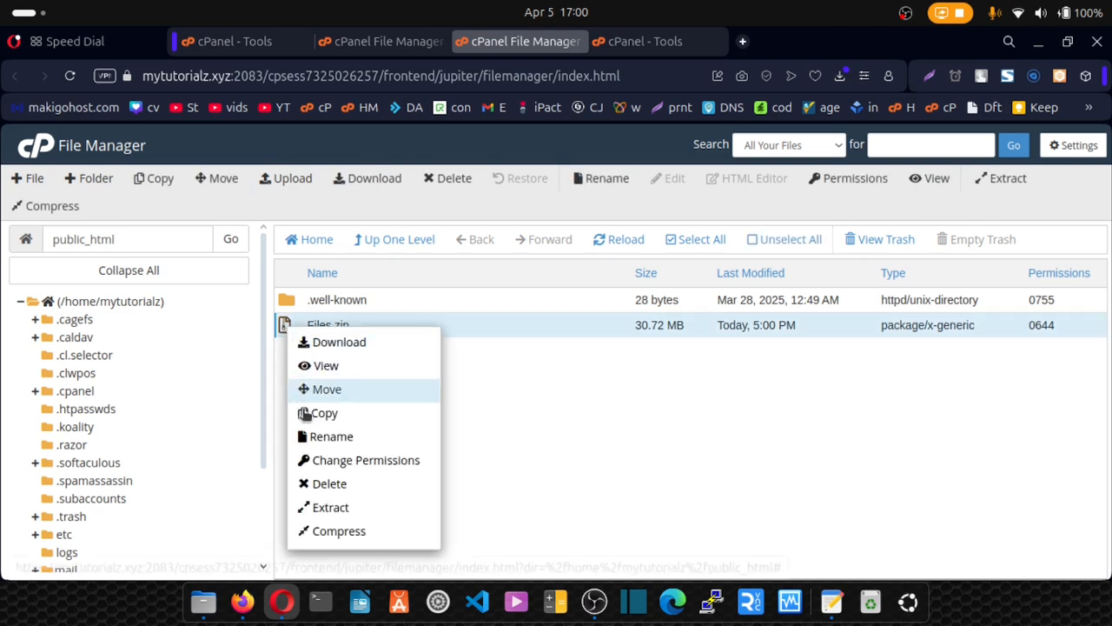
left_click(334, 509)
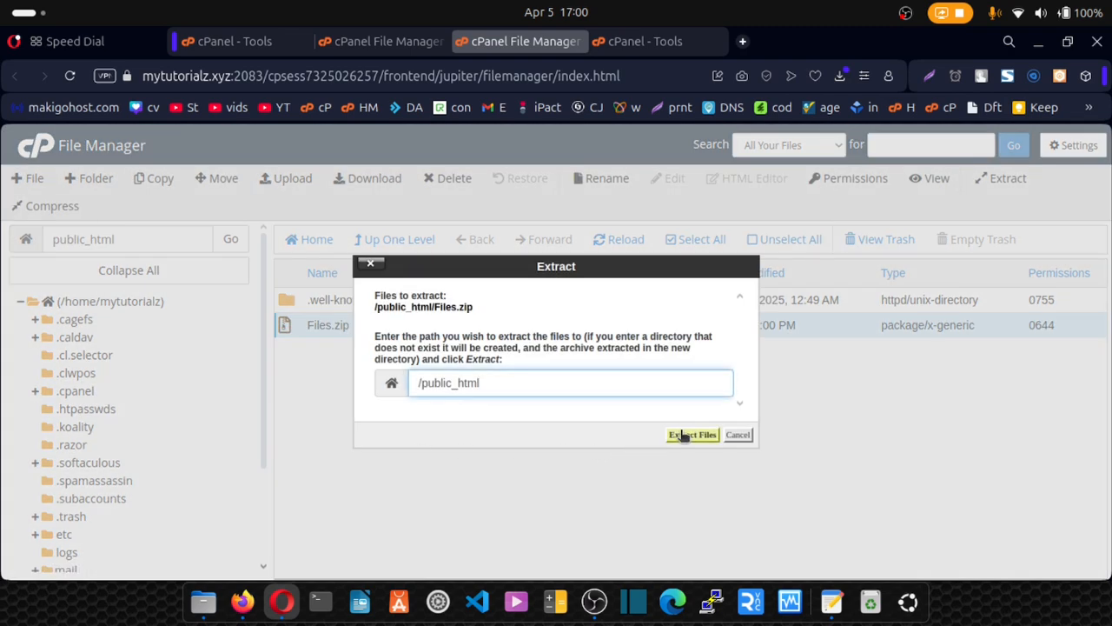
left_click(693, 434)
left_click(822, 519)
Permanently delete the Files.zip archive, skipping the trash.
left_click(304, 350)
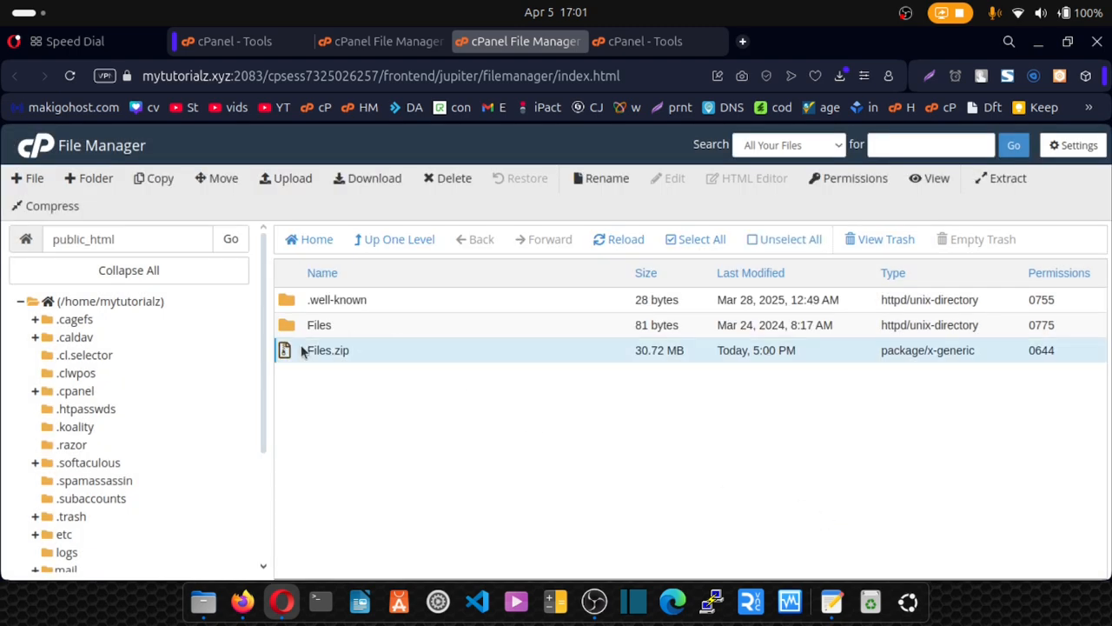
left_click(444, 177)
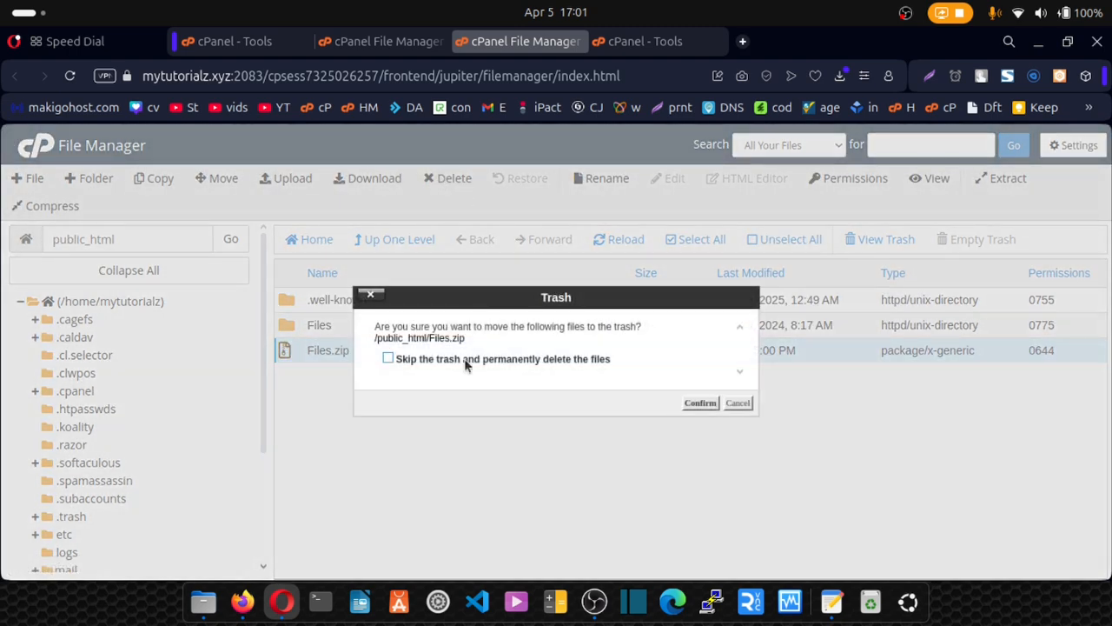
left_click(389, 355)
left_click(694, 401)
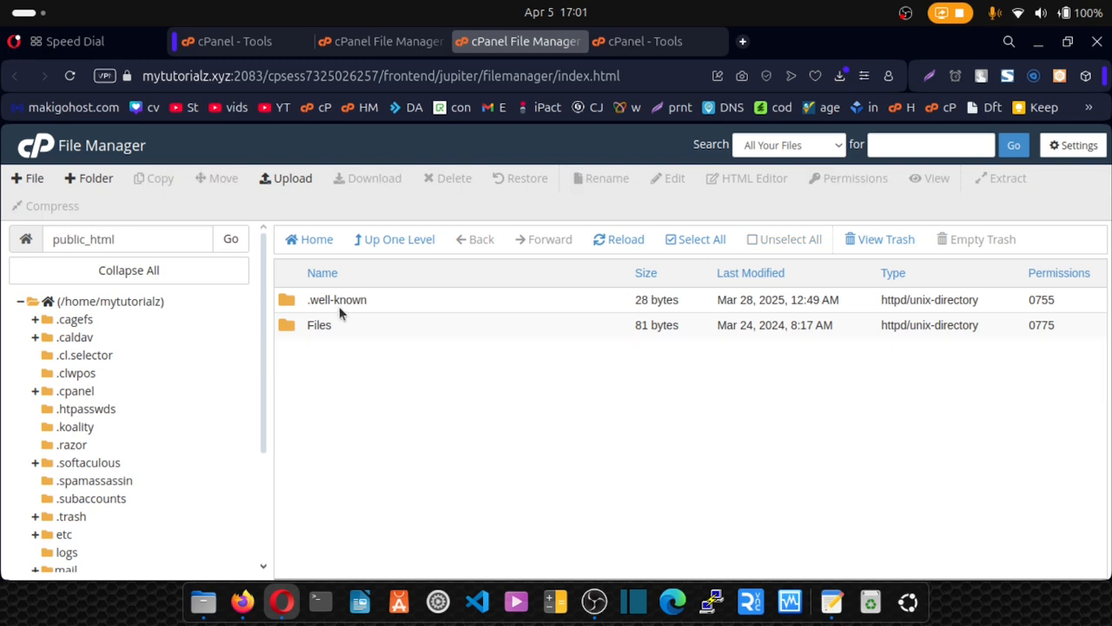
Show hidden files, then move all five items from the Files folder into /public_html/.
double_click(286, 329)
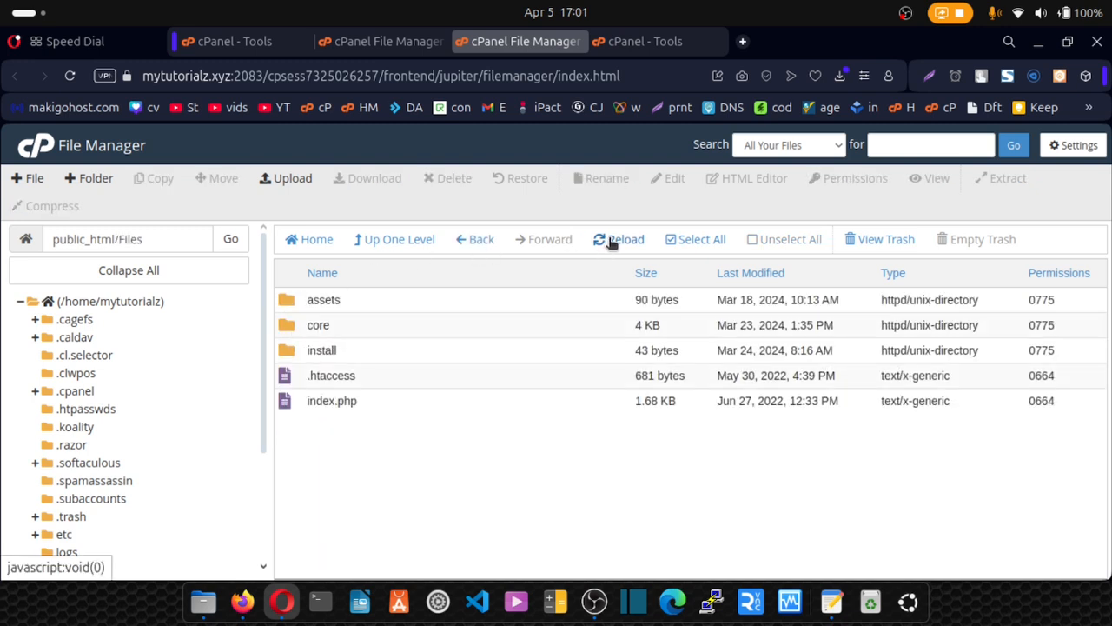
left_click(686, 240)
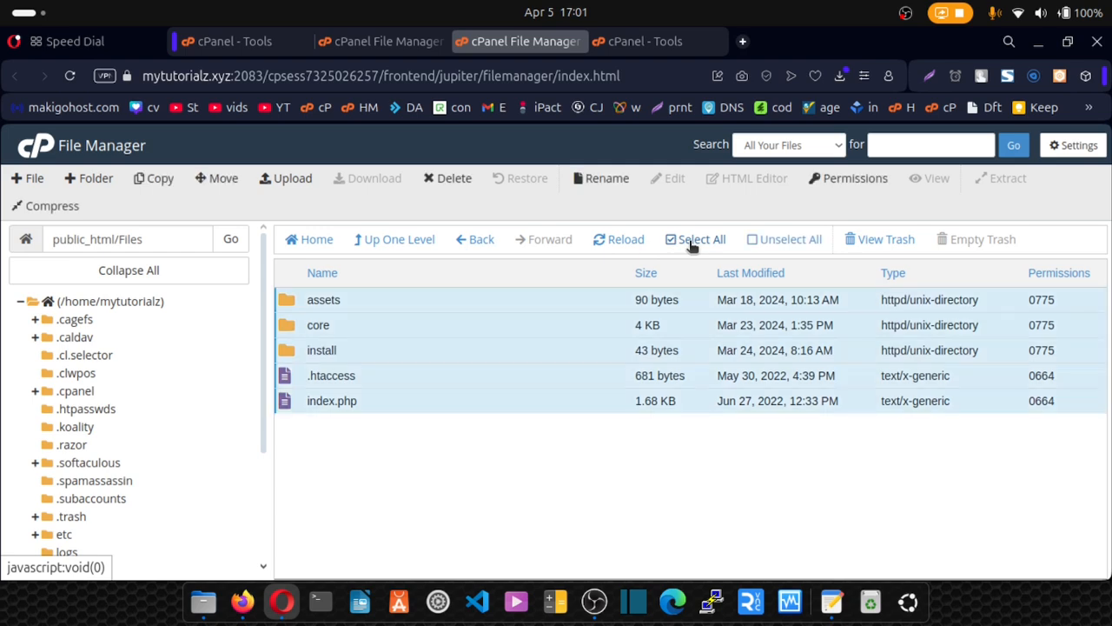
left_click(1075, 145)
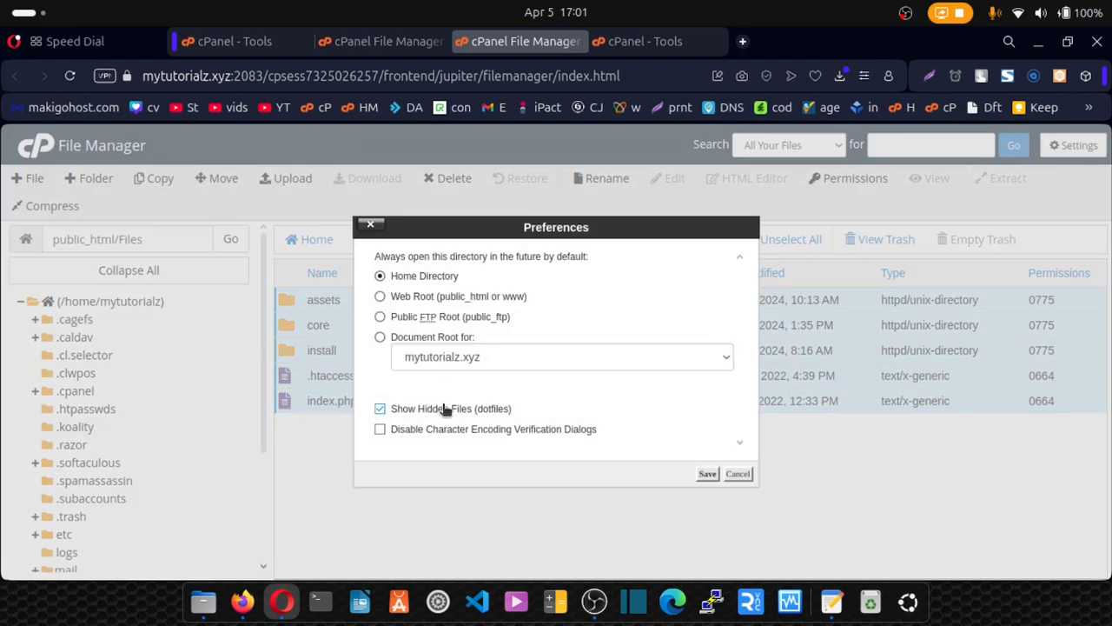
left_click(707, 475)
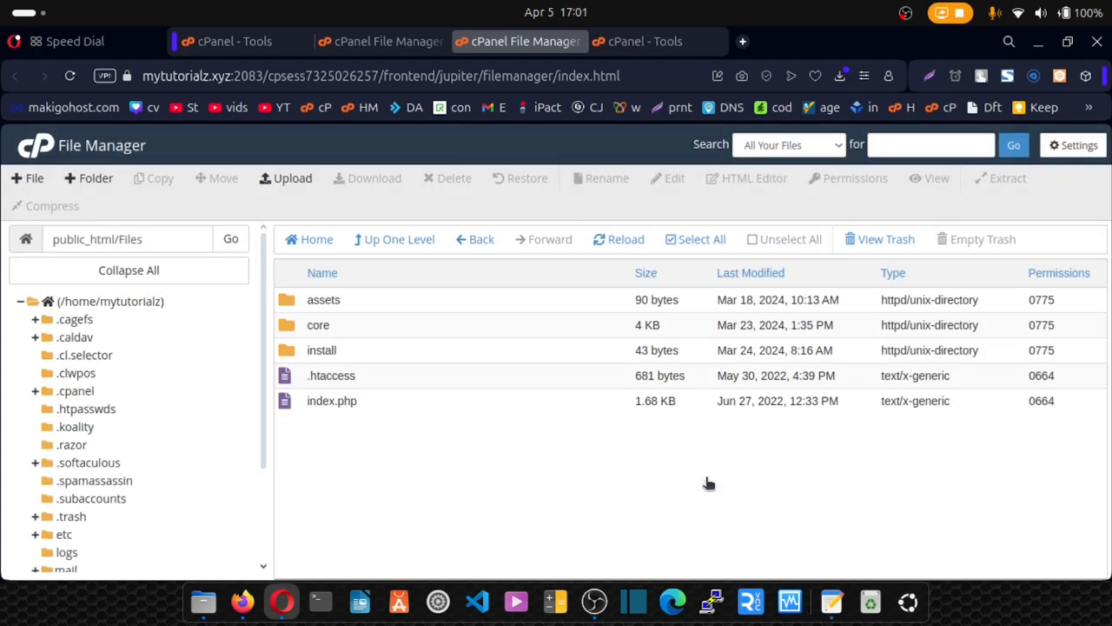
left_click(695, 240)
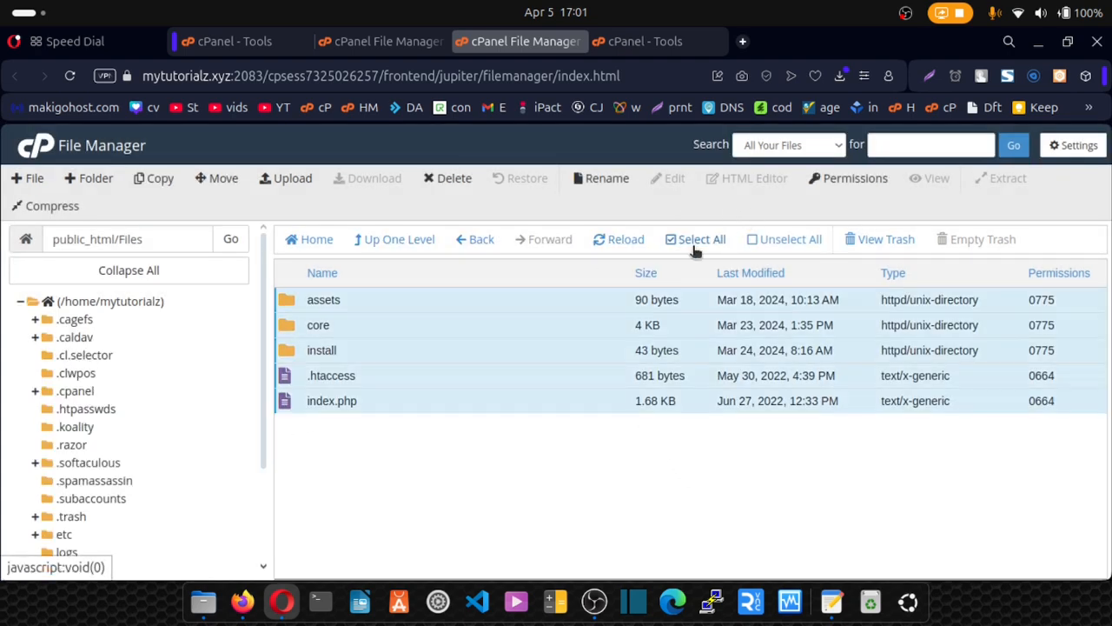
left_click(221, 180)
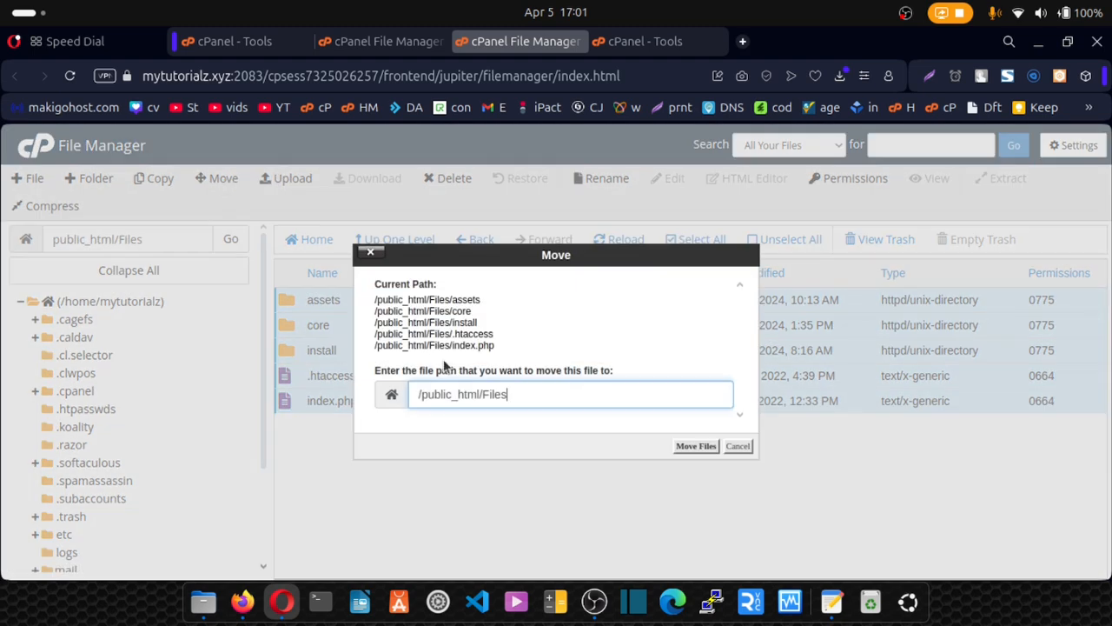
key("BackSpace")
key("BackSpace")
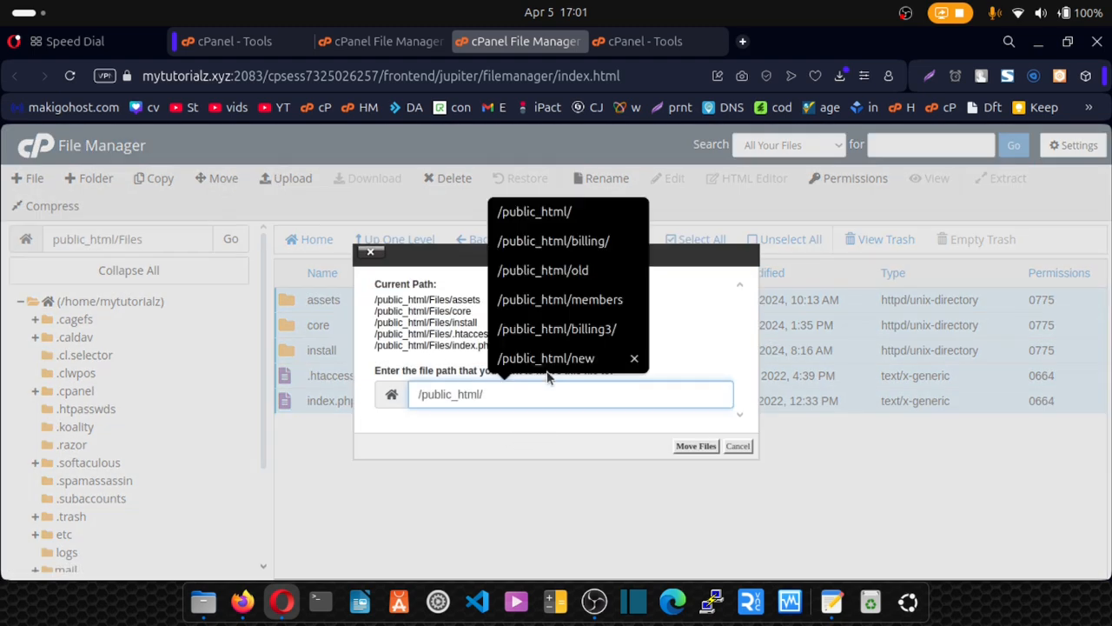
left_click(695, 447)
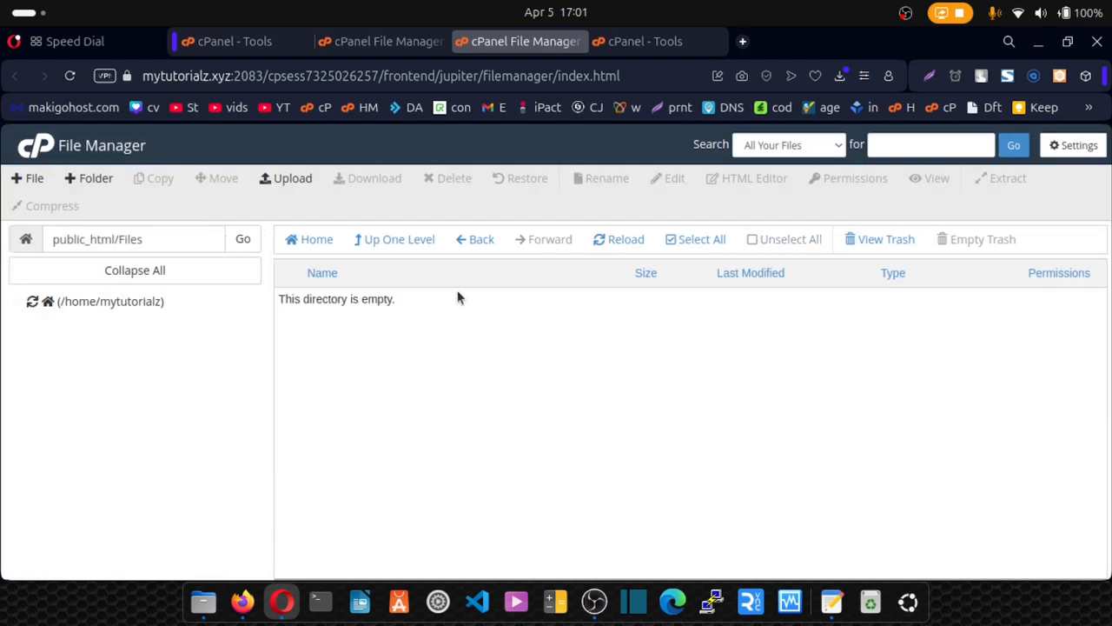
Delete the now-empty Files folder from public_html.
left_click(414, 243)
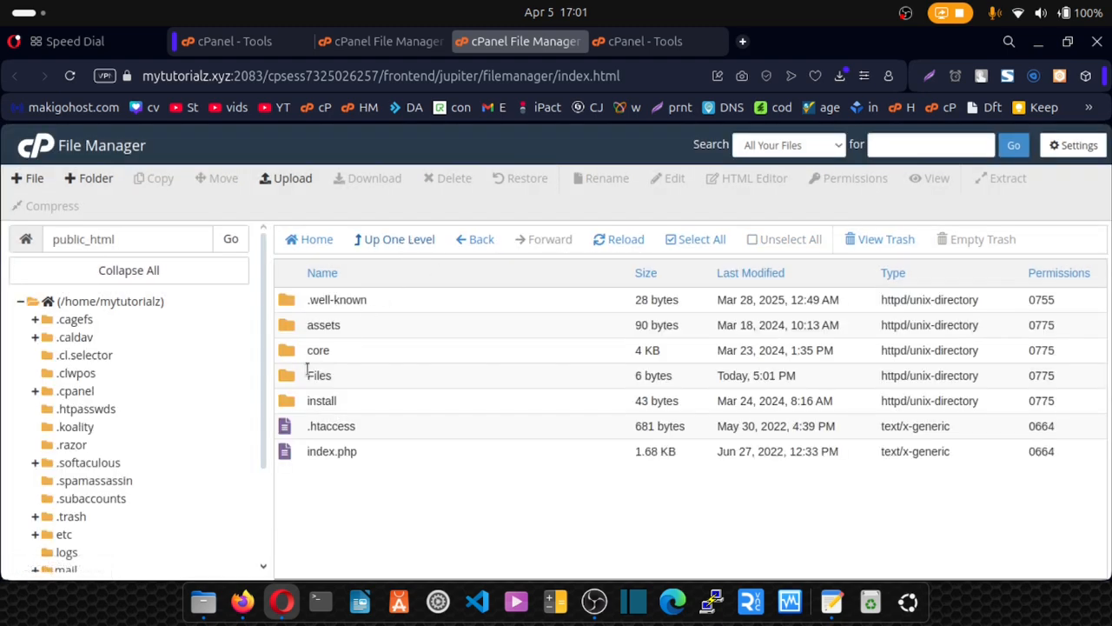
left_click(311, 376)
left_click(456, 179)
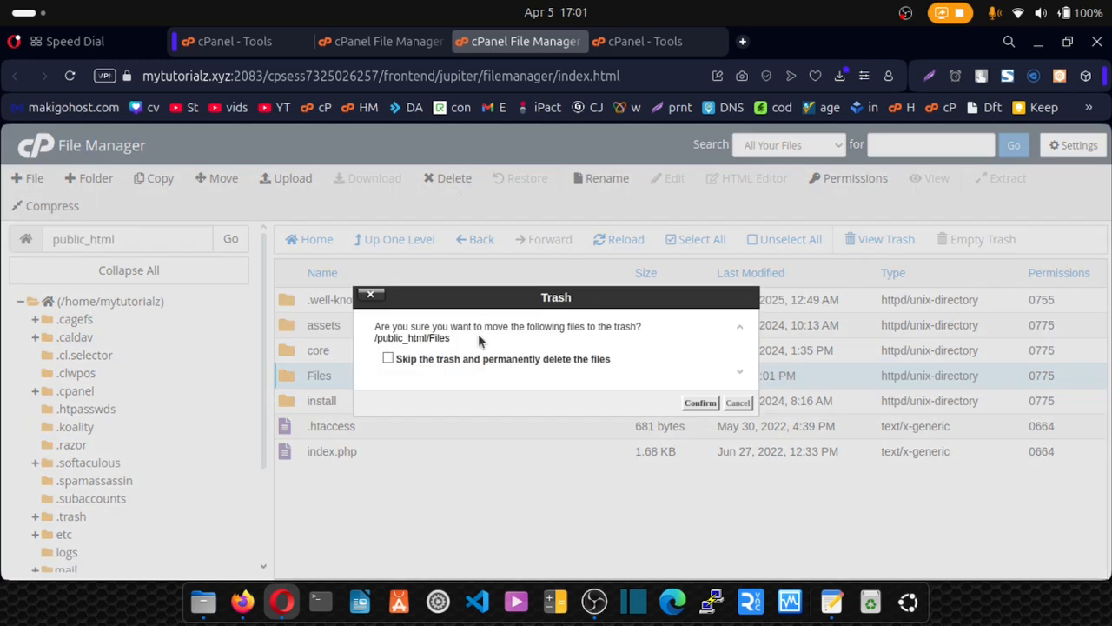
left_click(703, 404)
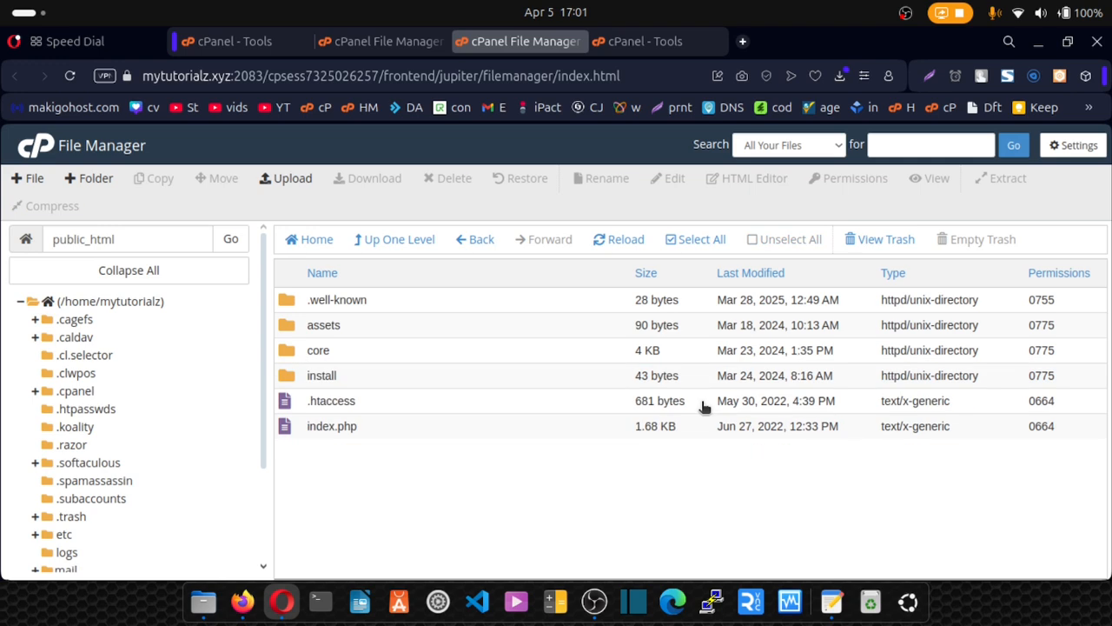
Load the ViserLab Easy Installer at mytutorialz.xyz/install/ in a new tab.
left_click(741, 41)
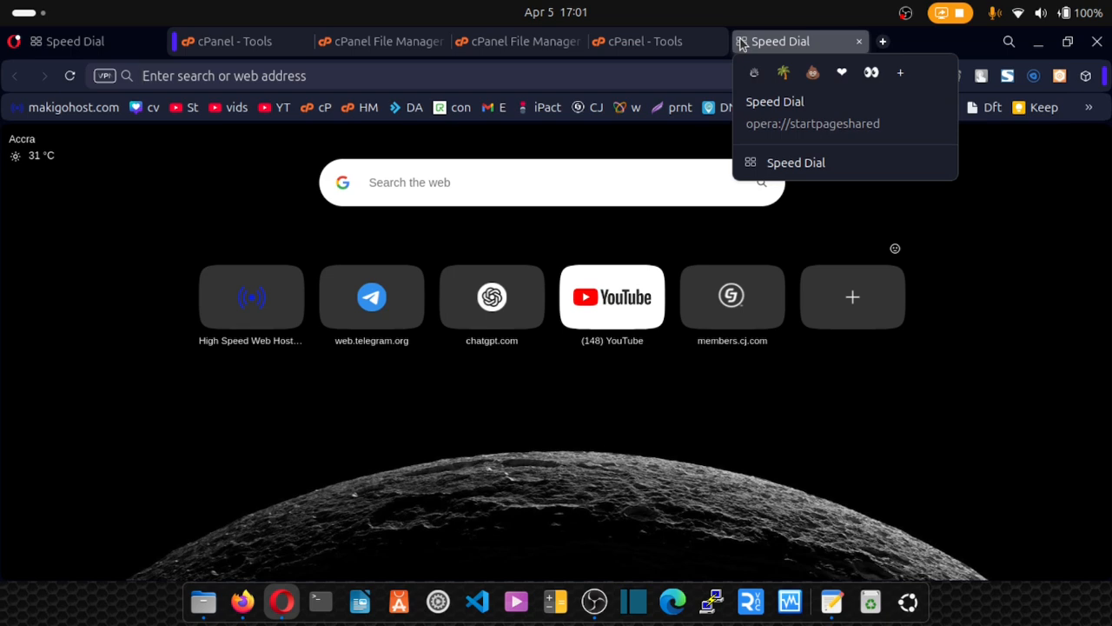
type("my")
key("Right")
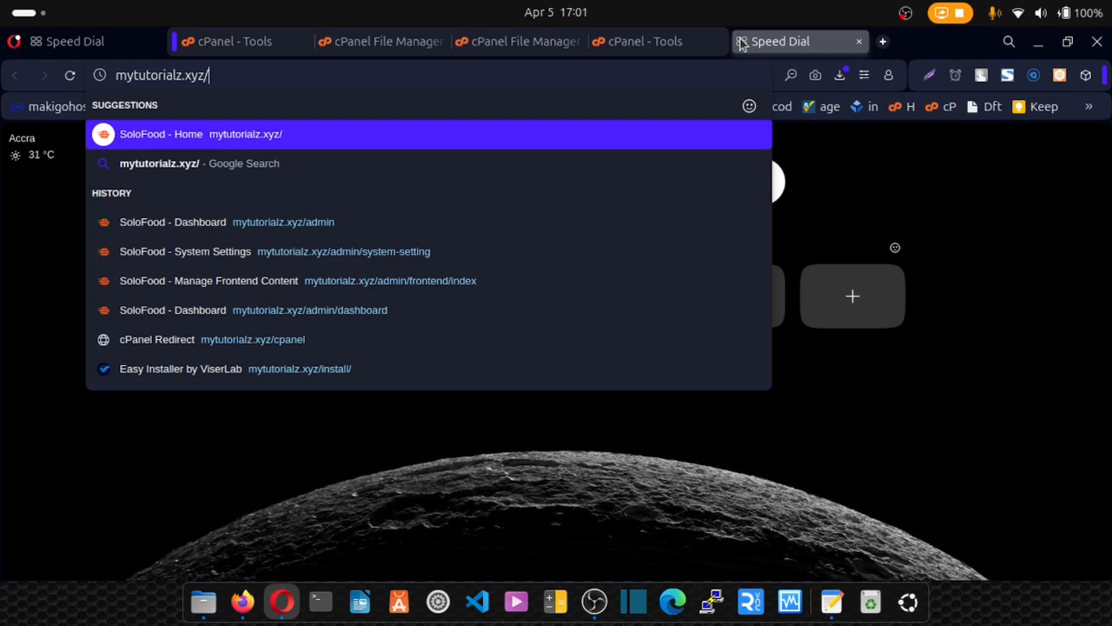
left_click(289, 372)
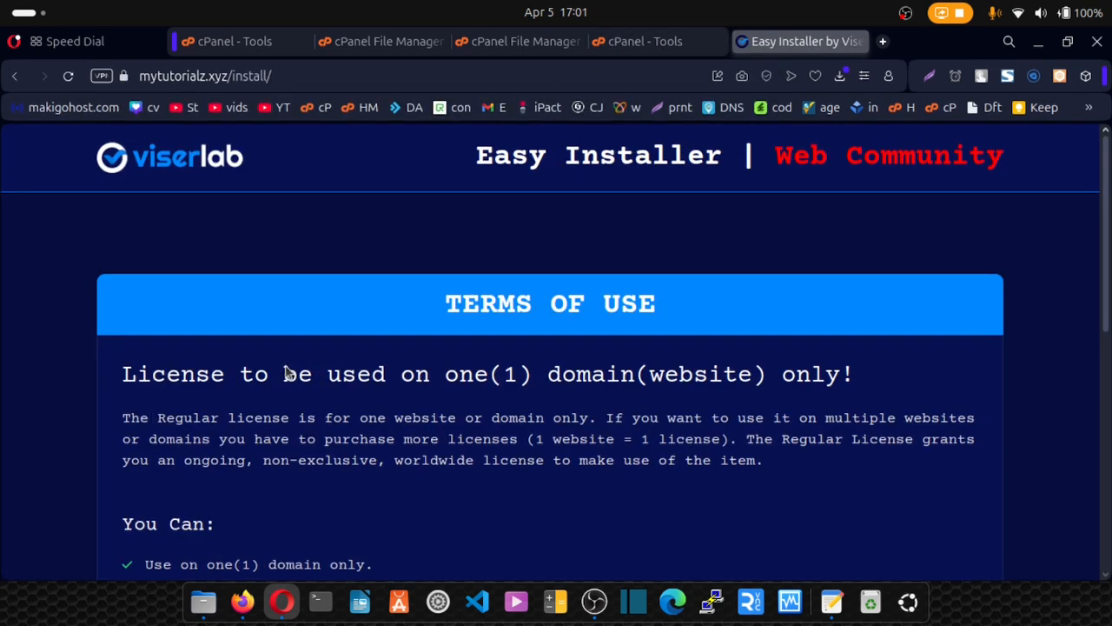
Agree to the terms and read the requirements error: PHP 8.1 needed, 8.3 current.
scroll(288, 372, "down", 6)
left_click(850, 400)
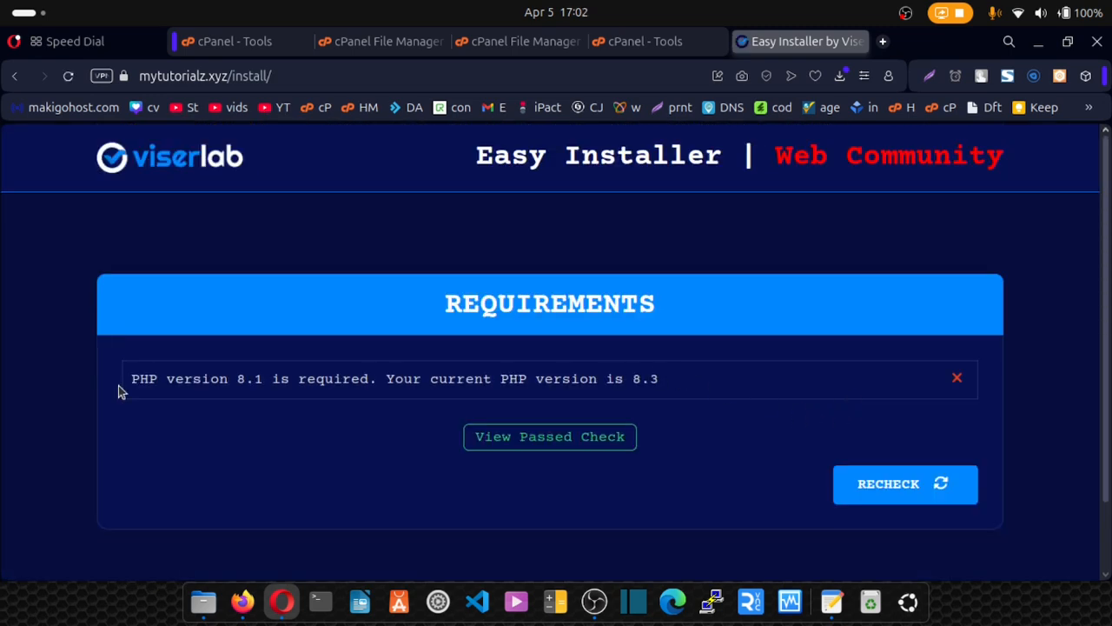
left_click_drag(120, 386, 652, 388)
left_click(252, 379)
mouse_move(627, 43)
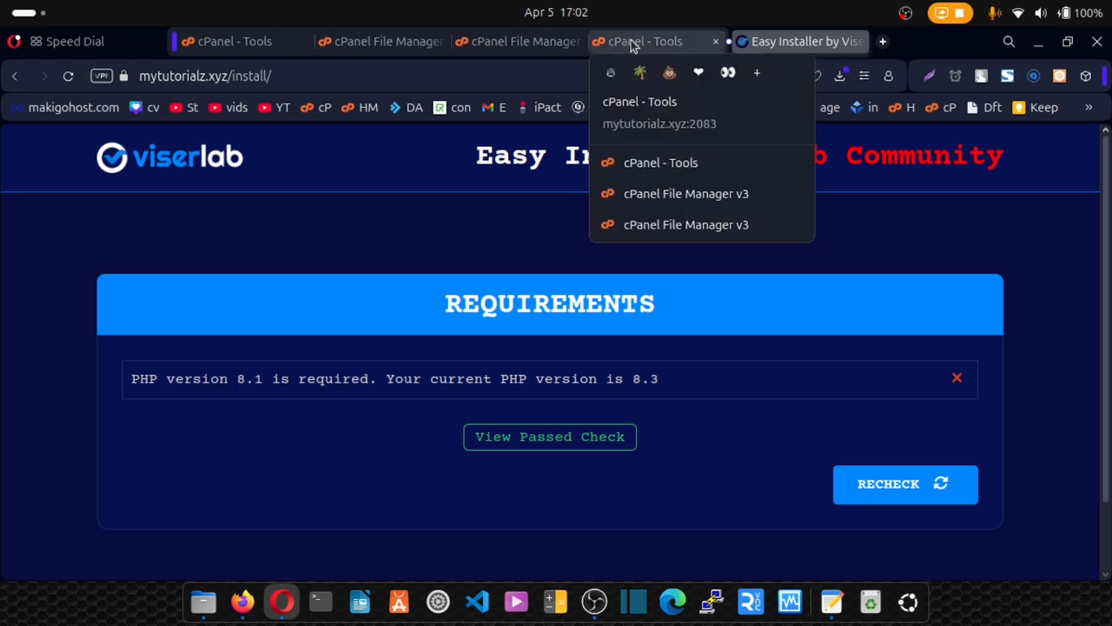
Apply PHP 8.1 in cPanel's Select PHP Version tool and recheck the installer requirements.
left_click(631, 44)
key("ctrl+a")
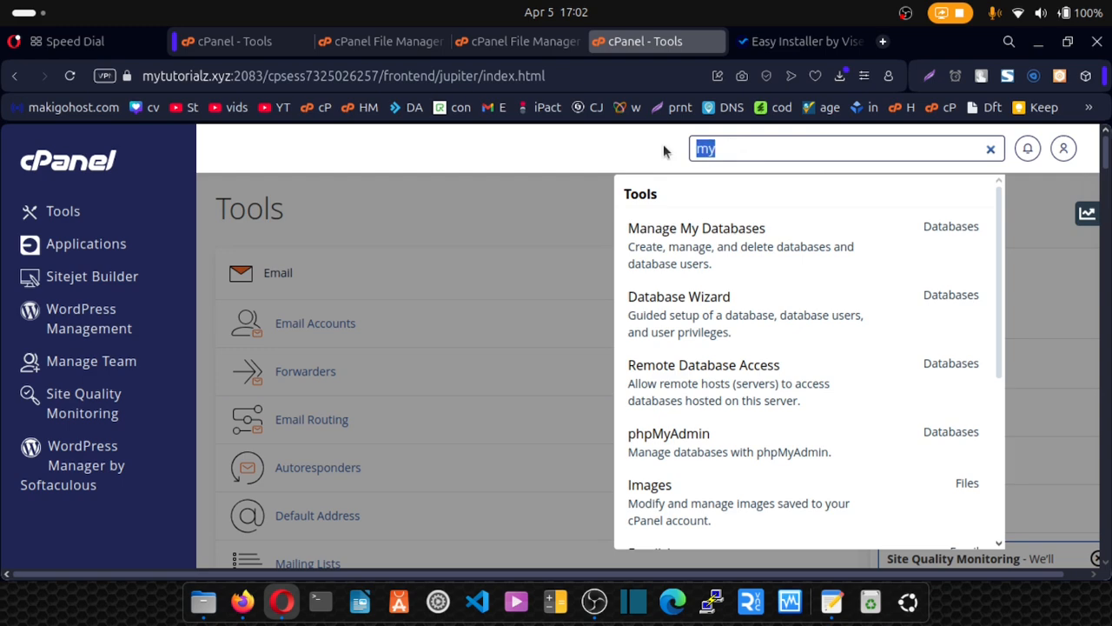
key("BackSpace")
type("sele")
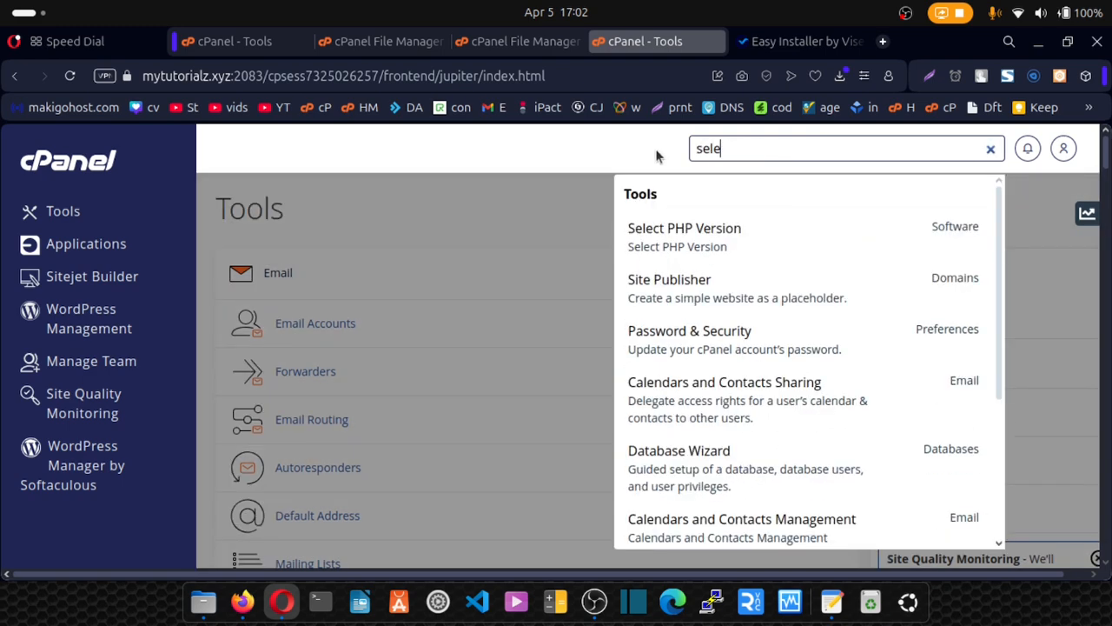
left_click(691, 250)
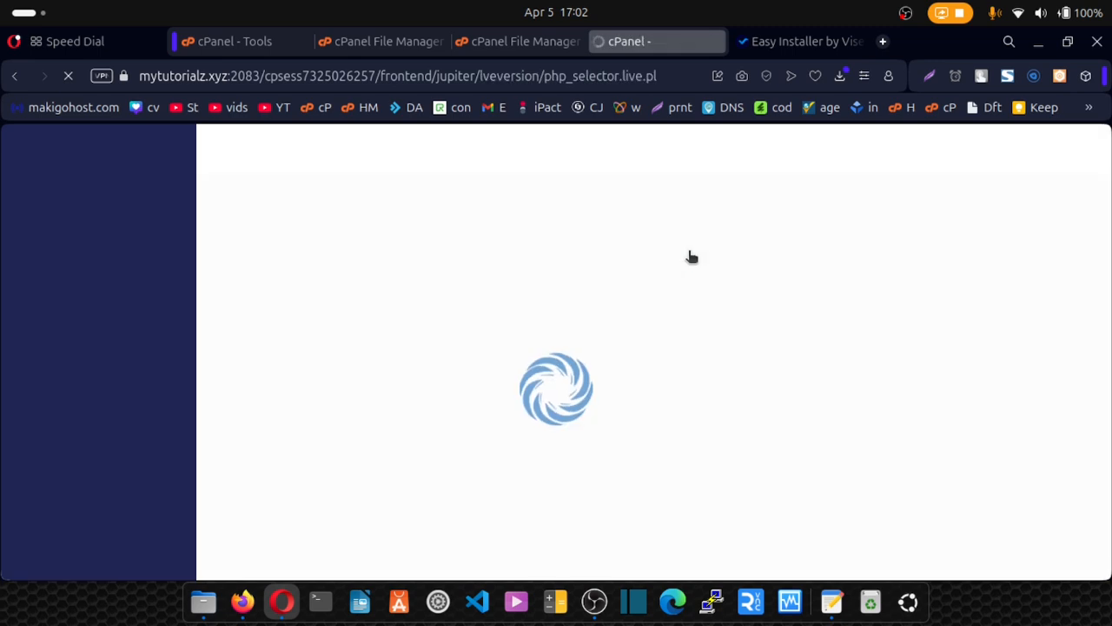
left_click(596, 441)
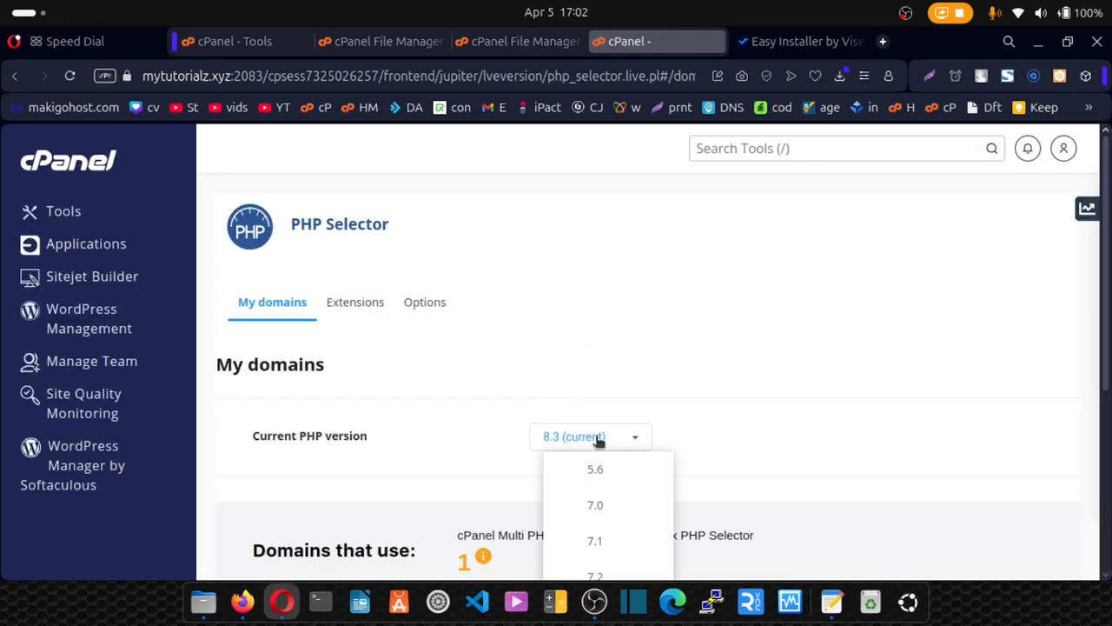
scroll(597, 441, "down", 4)
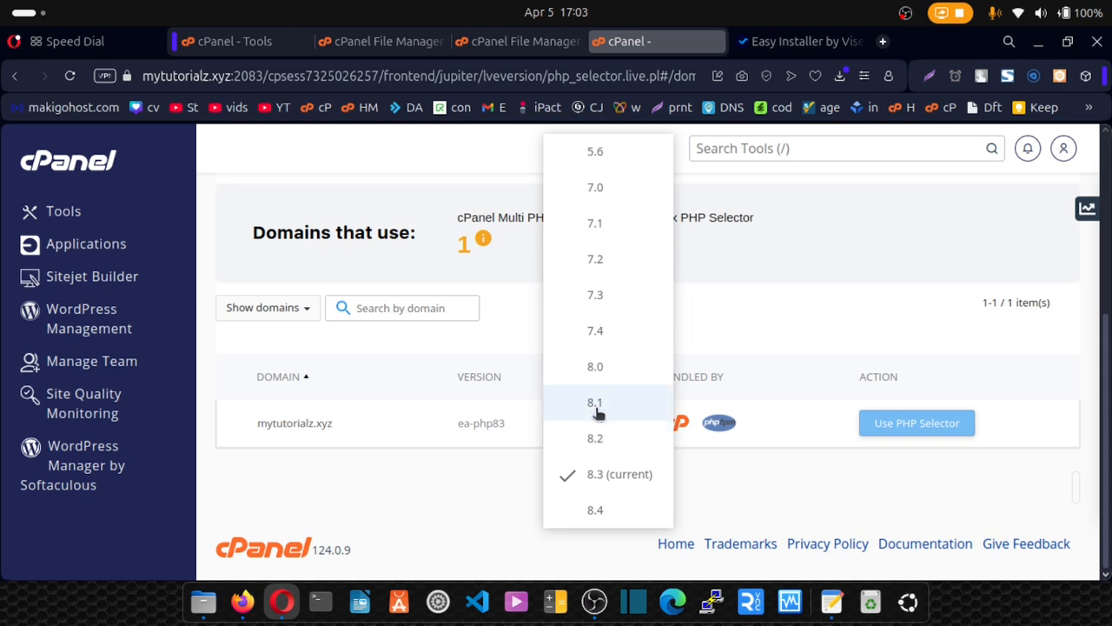
left_click(598, 413)
scroll(598, 415, "up", 4)
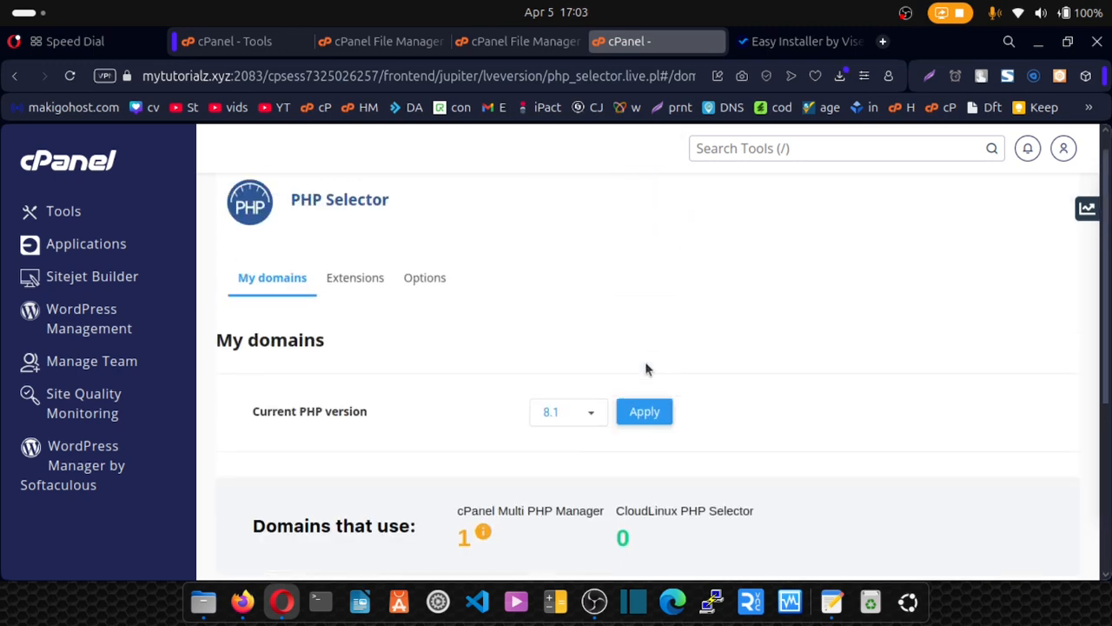
left_click(648, 414)
scroll(741, 195, "down", 4)
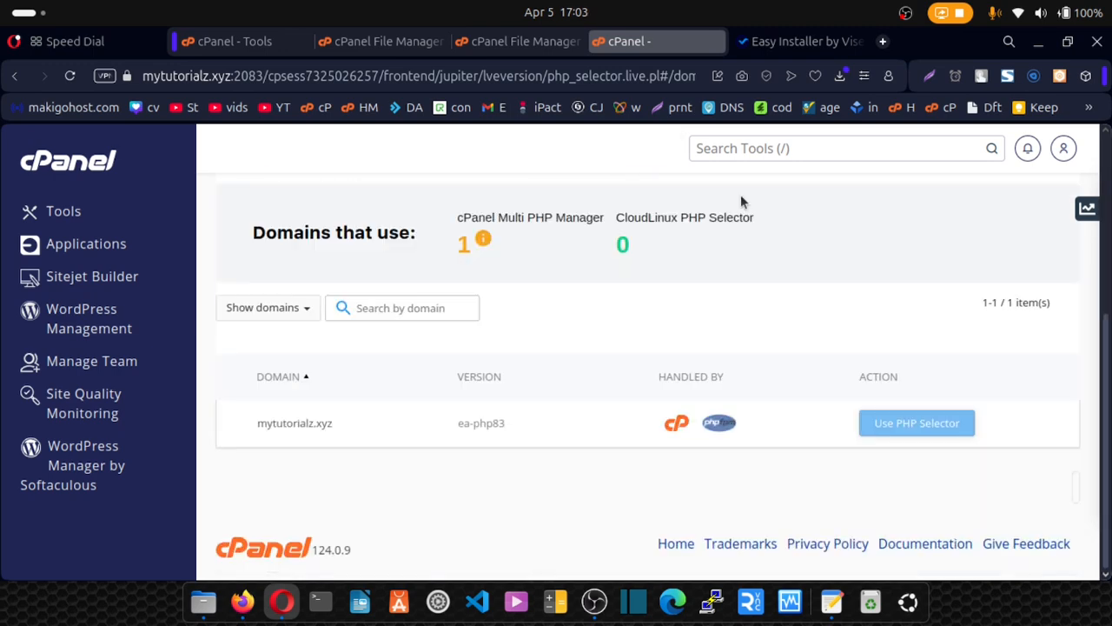
left_click(765, 41)
left_click(882, 485)
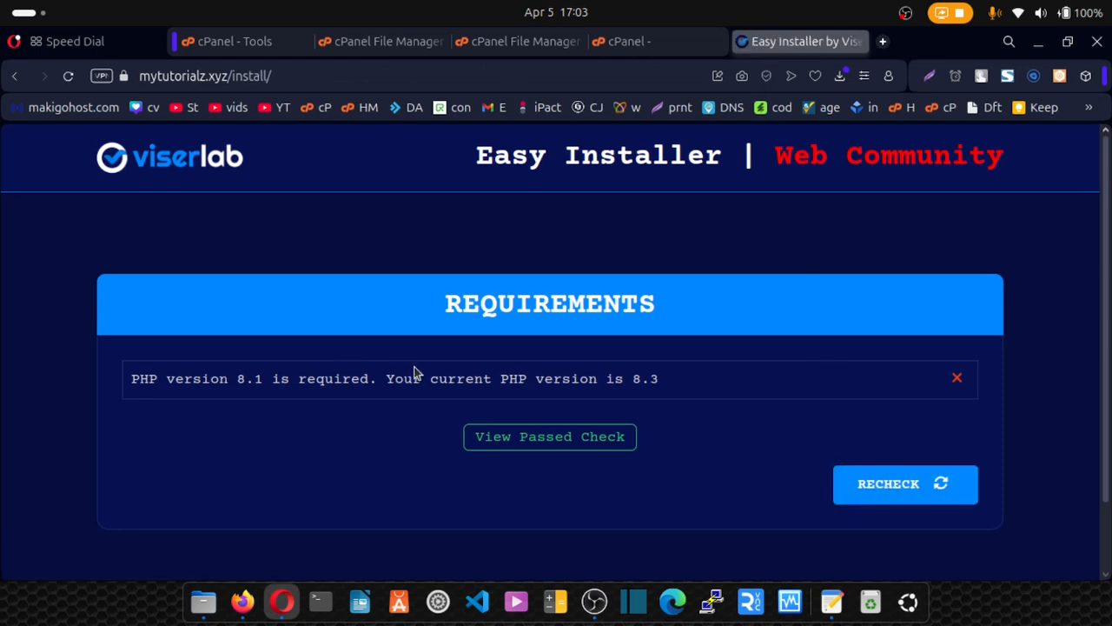
Set mytutorialz.xyz to PHP 8.1 (ea-php81) in MultiPHP Manager and apply it.
left_click(632, 53)
scroll(677, 145, "up", 3)
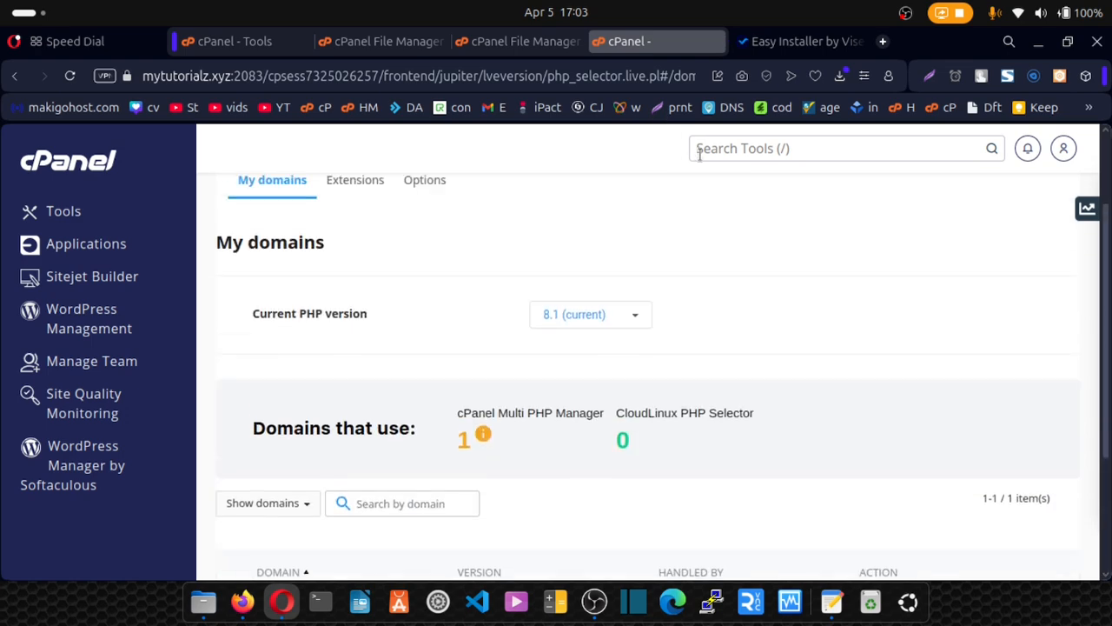
left_click(713, 149)
type("mul")
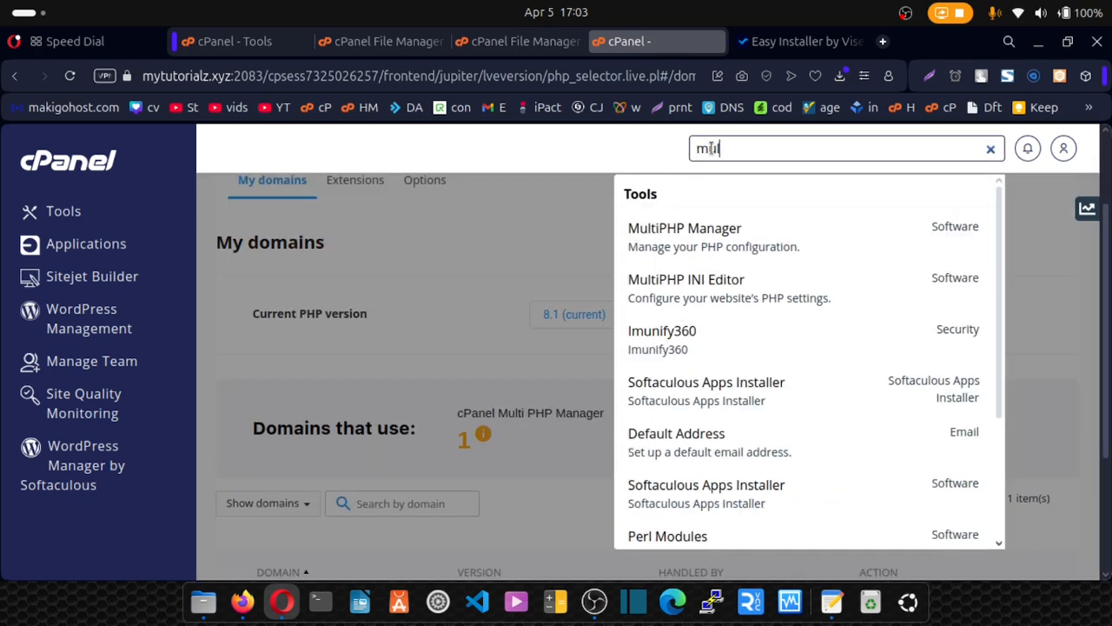
left_click(680, 237)
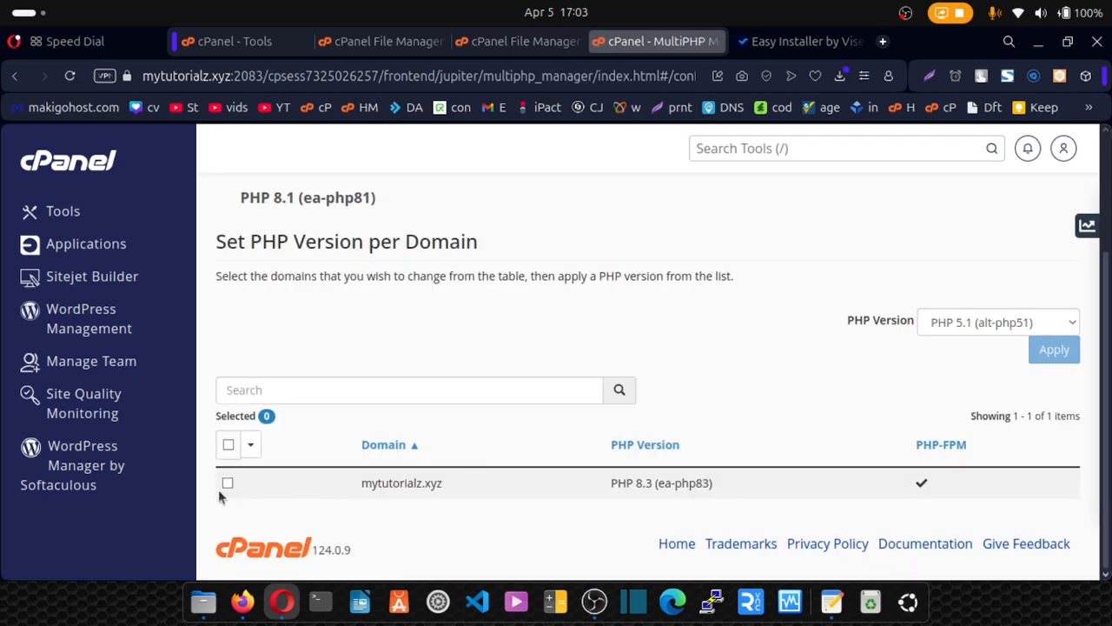
left_click(227, 483)
left_click(945, 324)
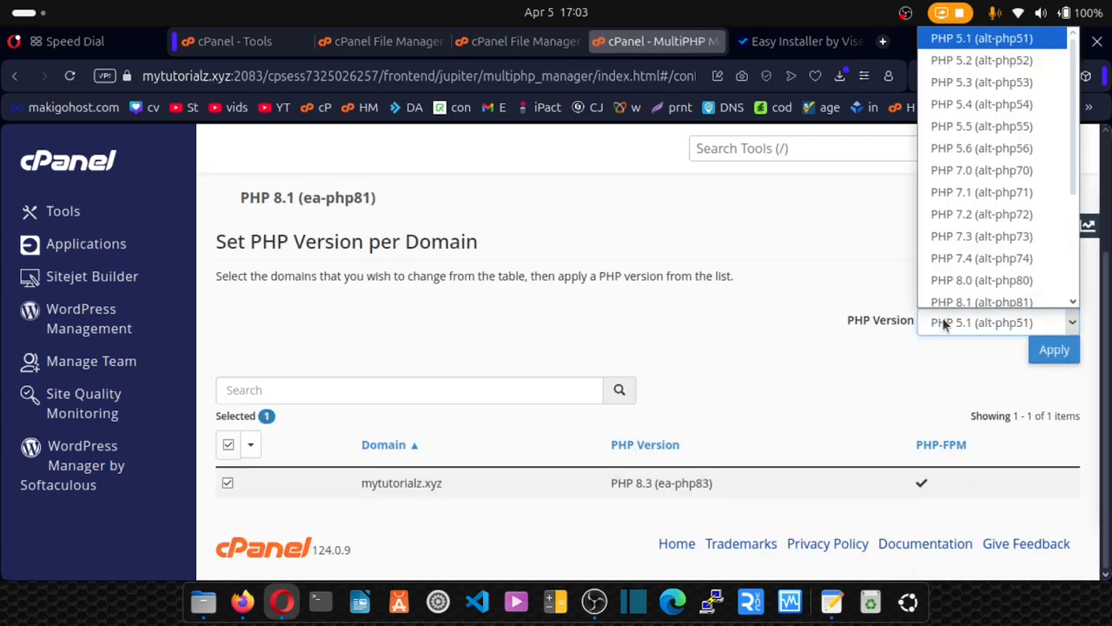
scroll(980, 170, "down", 3)
left_click(971, 209)
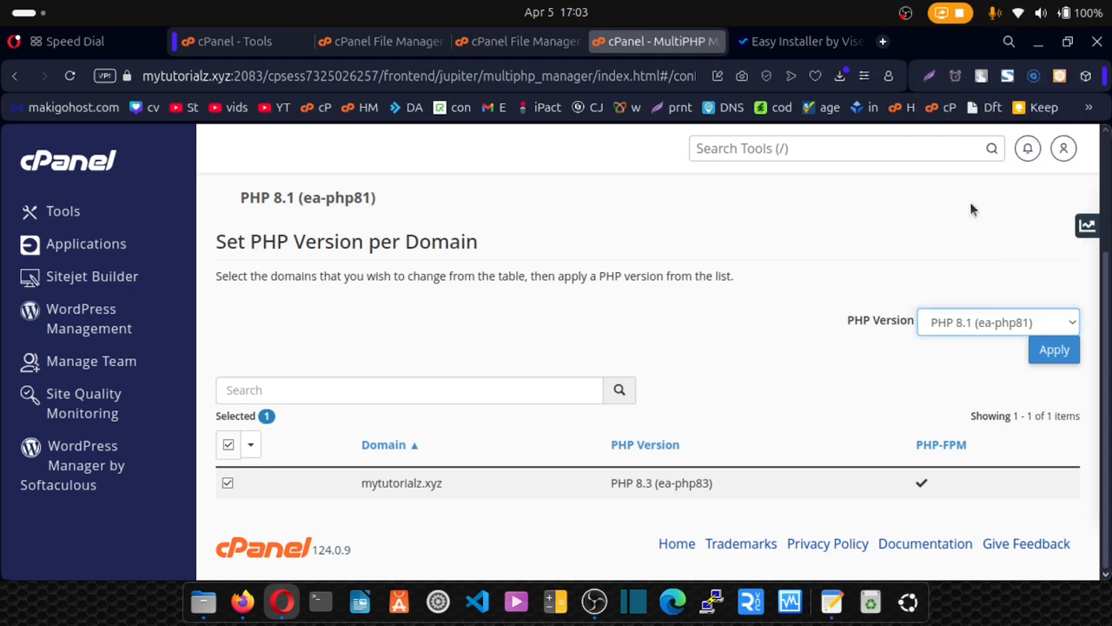
left_click(1061, 350)
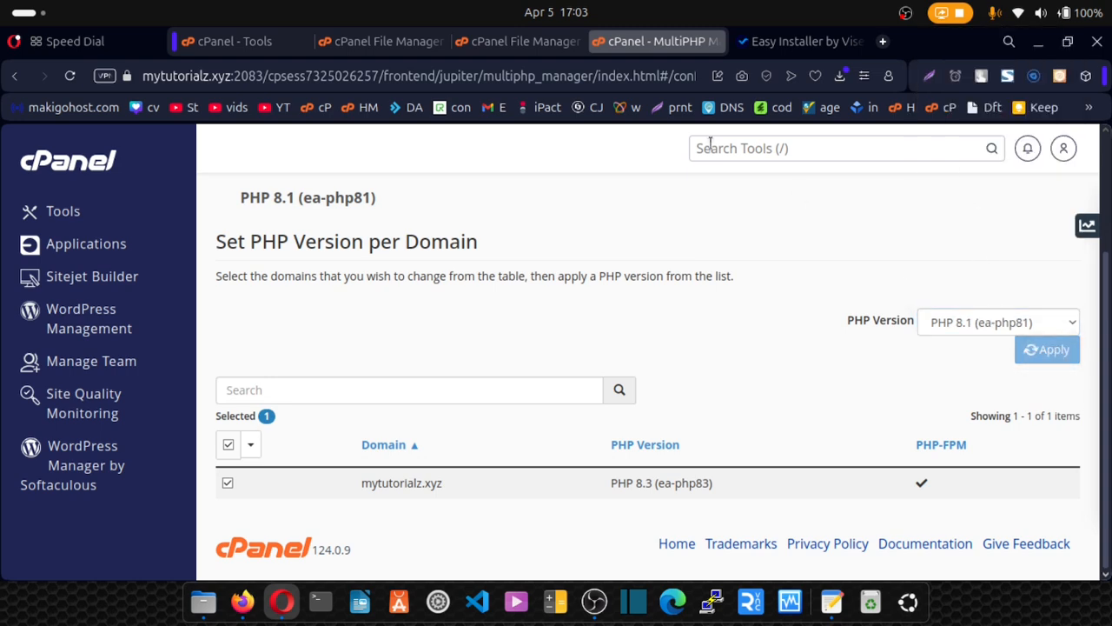
left_click(782, 35)
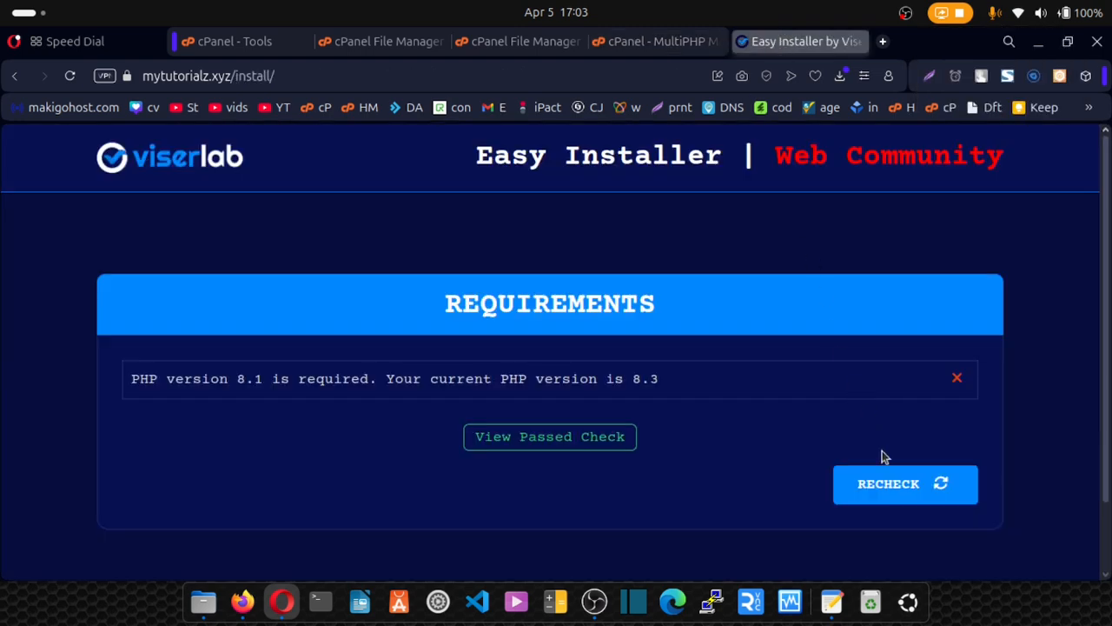
Recheck the now-passing requirements and continue to the Information form's Database Details.
left_click(900, 484)
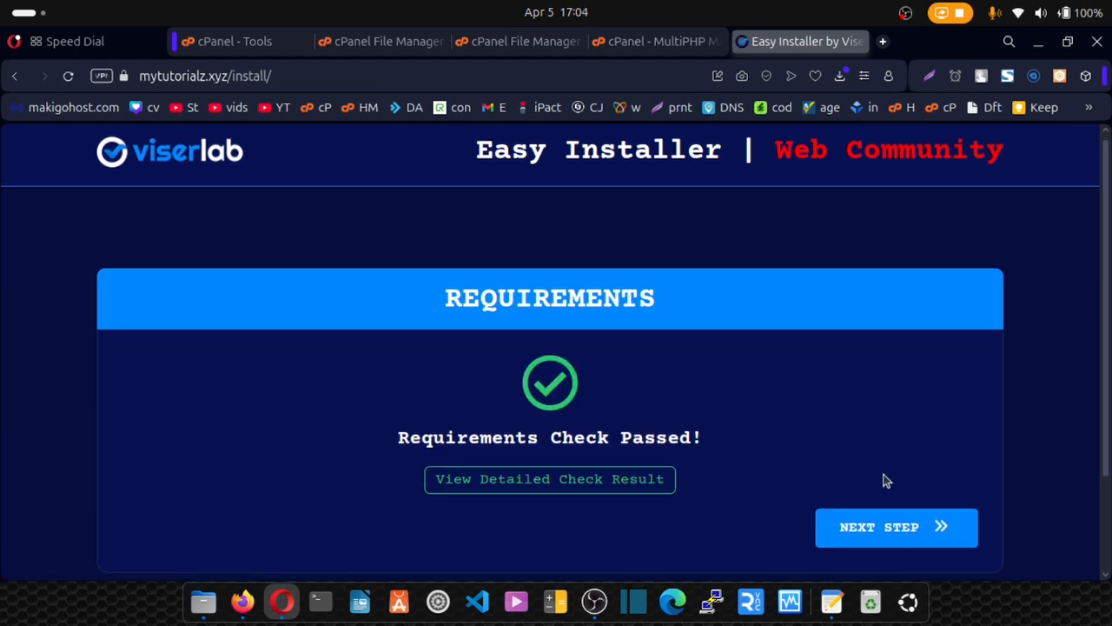
scroll(883, 479, "down", 2)
left_click(867, 445)
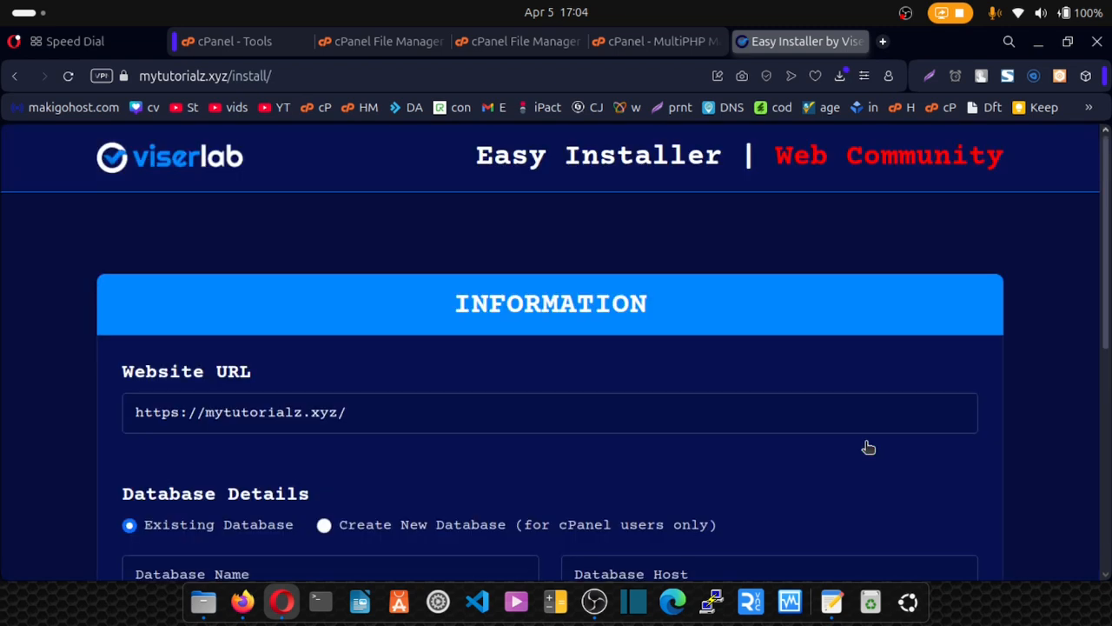
scroll(866, 447, "down", 6)
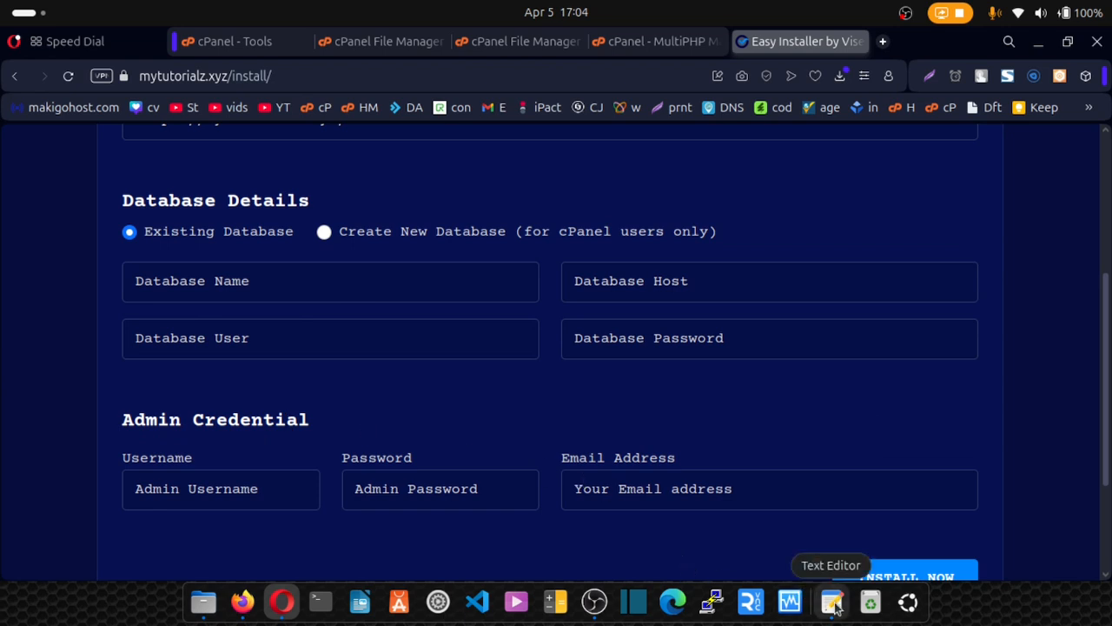
Paste database name mytutorialz_dbname and database user mytutorialz_dbuser from the notes.
left_click(833, 603)
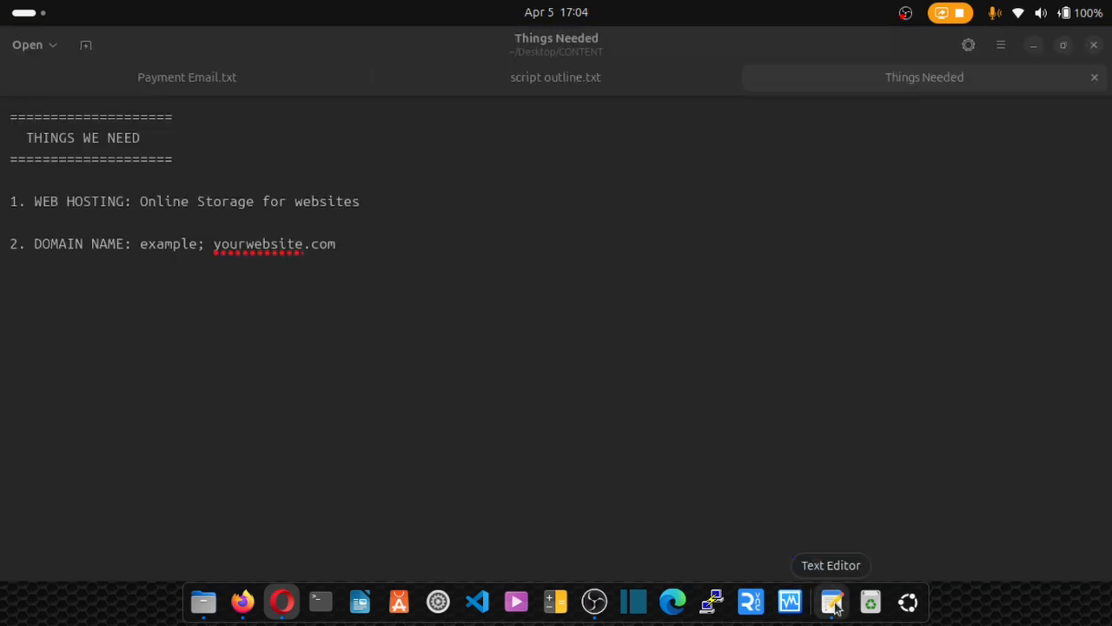
scroll(380, 365, "down", 10)
scroll(380, 363, "down", 2)
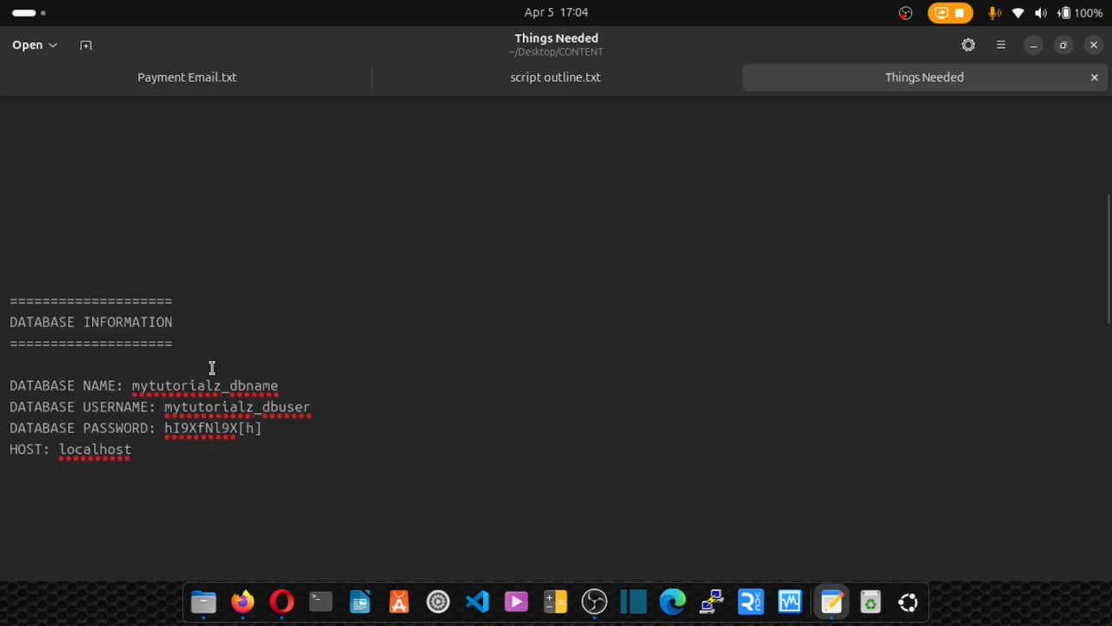
left_click_drag(131, 387, 286, 389)
key("ctrl+c")
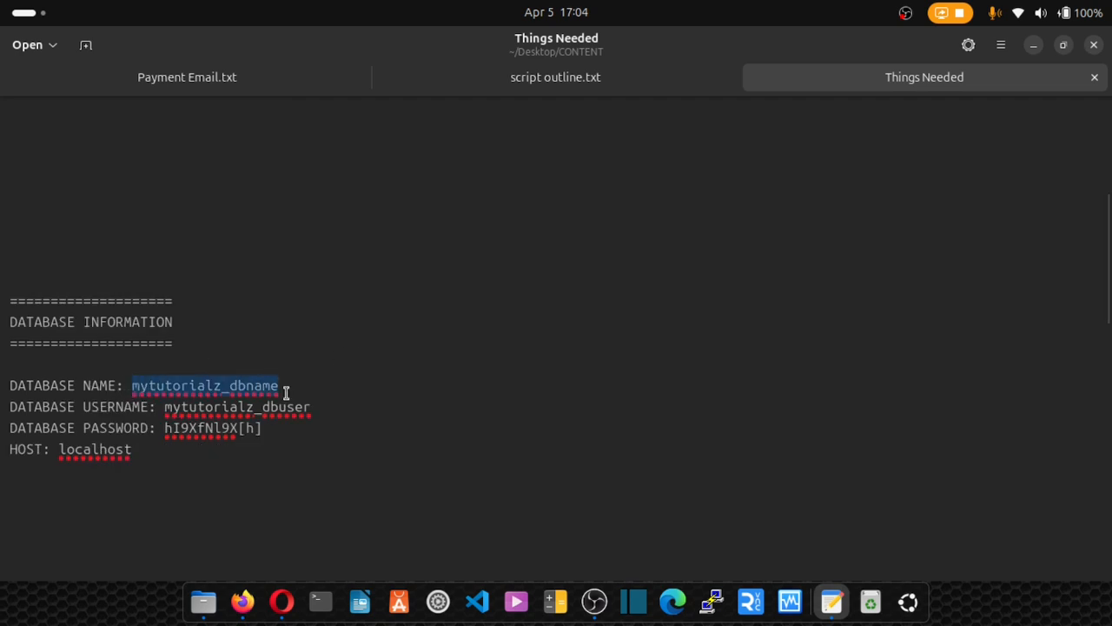
left_click(282, 602)
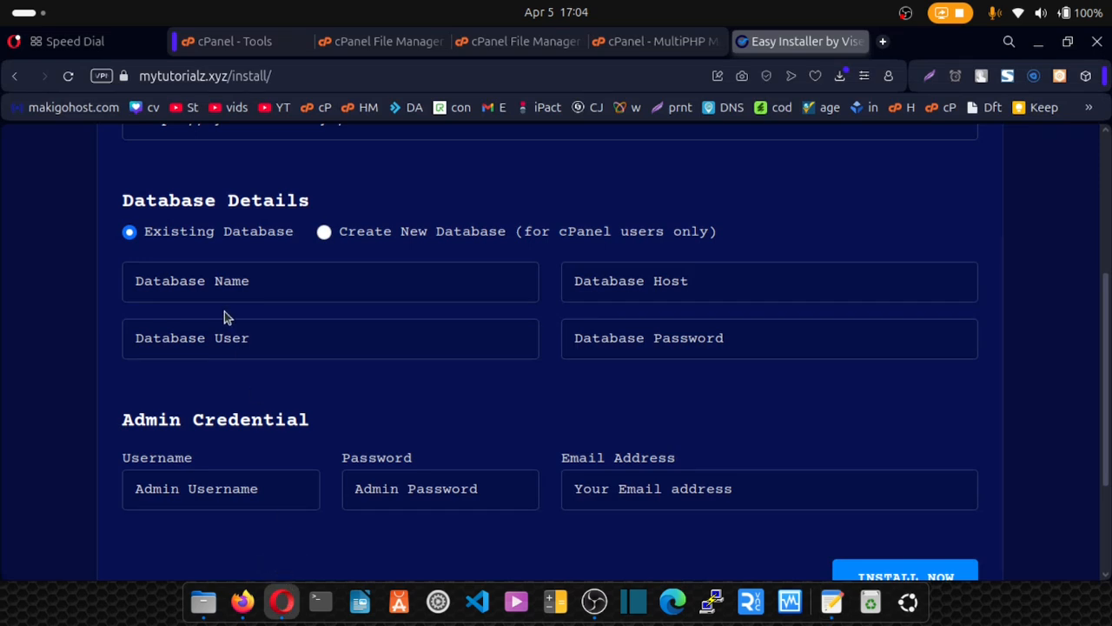
left_click(186, 280)
key("ctrl+v")
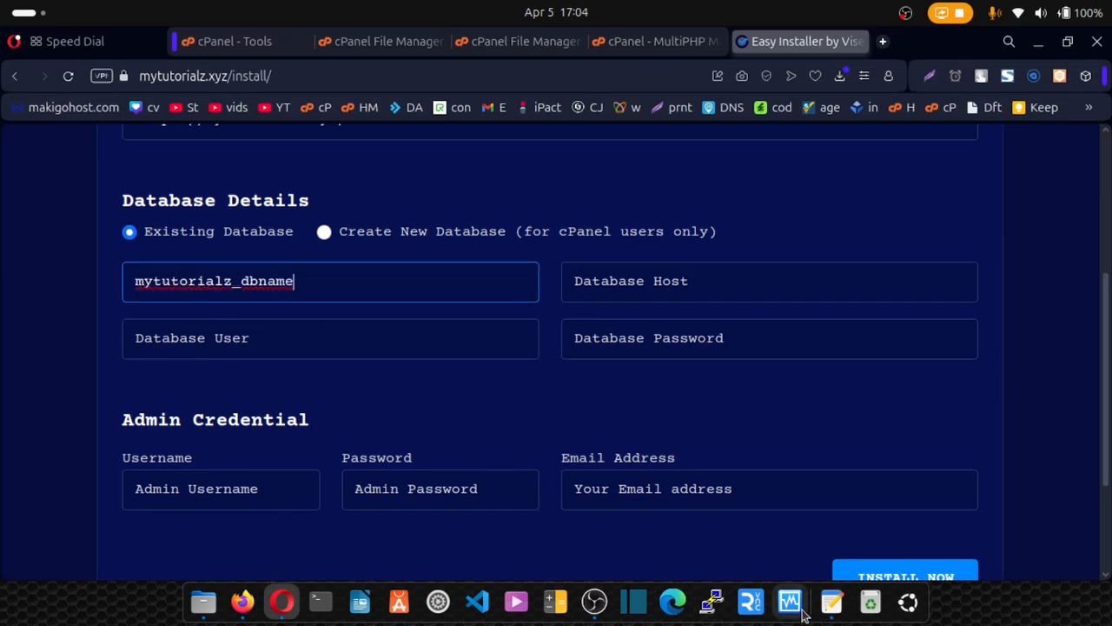
left_click(831, 601)
left_click_drag(162, 408, 311, 412)
key("ctrl+c")
left_click(284, 599)
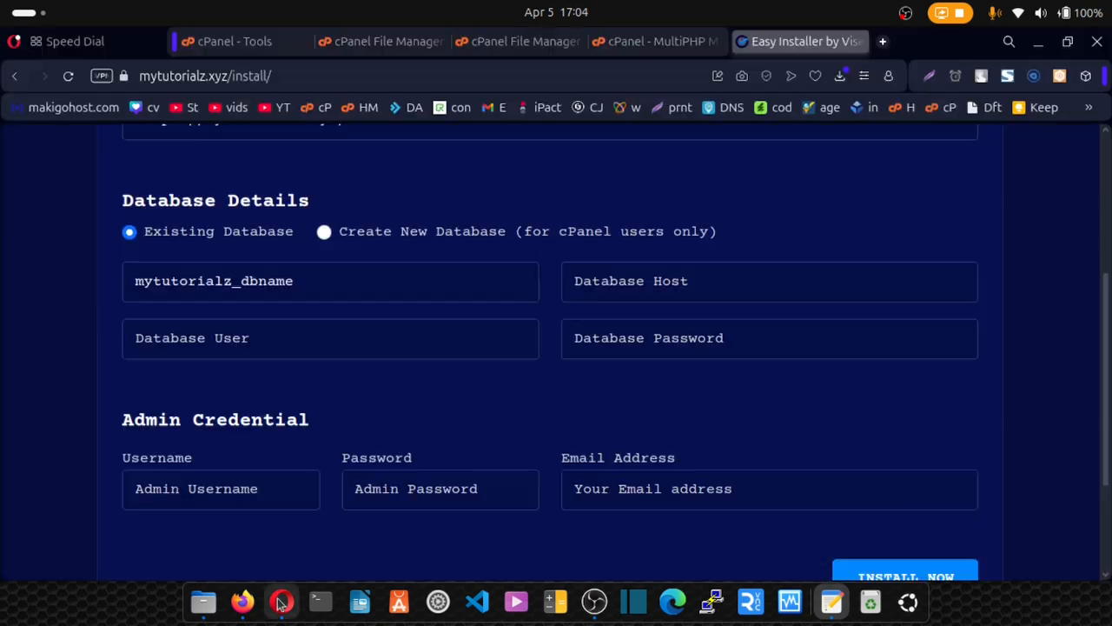
left_click(229, 336)
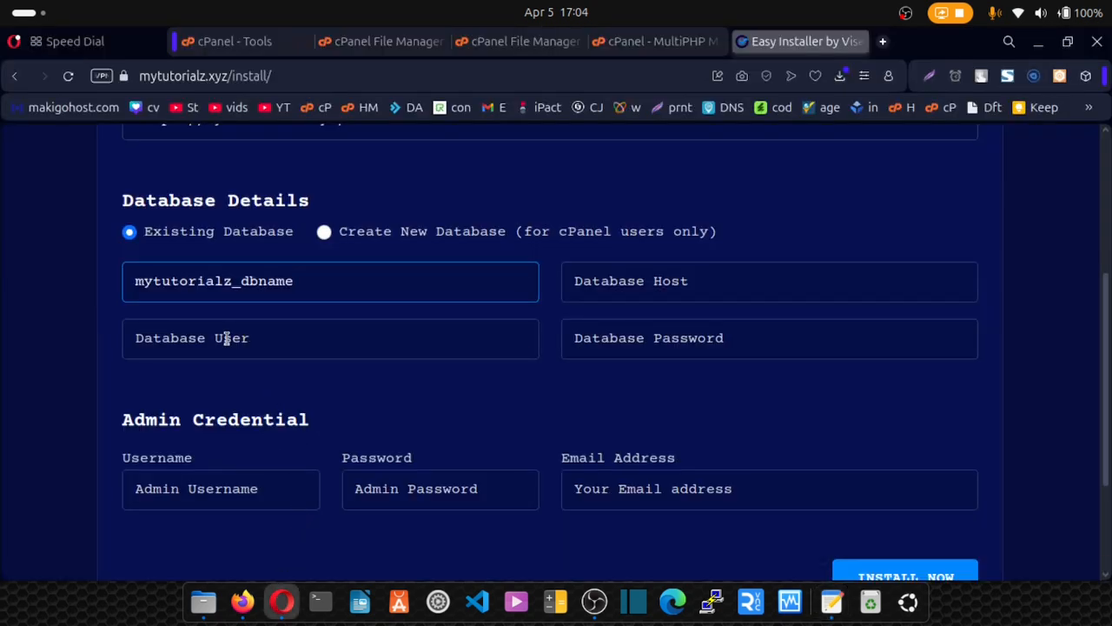
key("ctrl+v")
Set the database host to localhost and paste the database password from the notes.
left_click(653, 281)
left_click(669, 317)
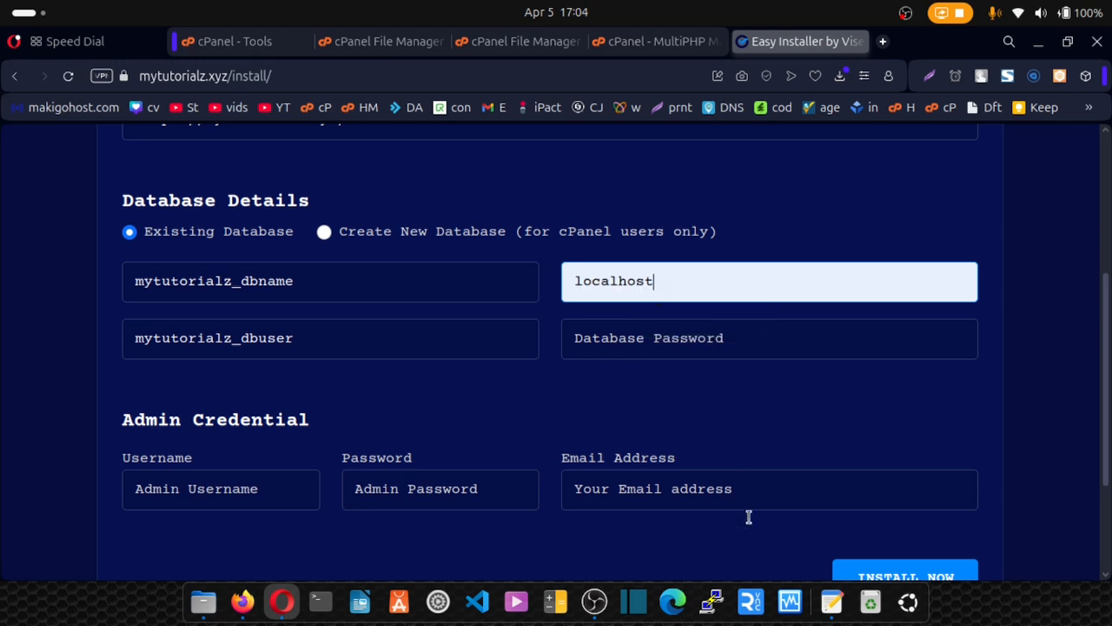
left_click(832, 601)
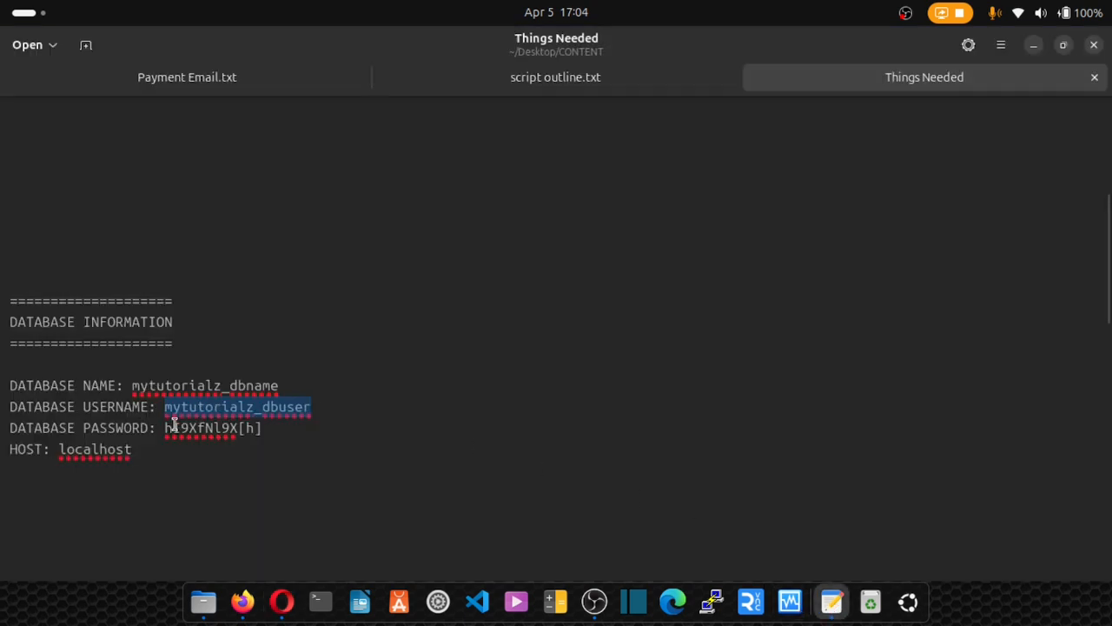
left_click_drag(162, 427, 271, 428)
key("ctrl+c")
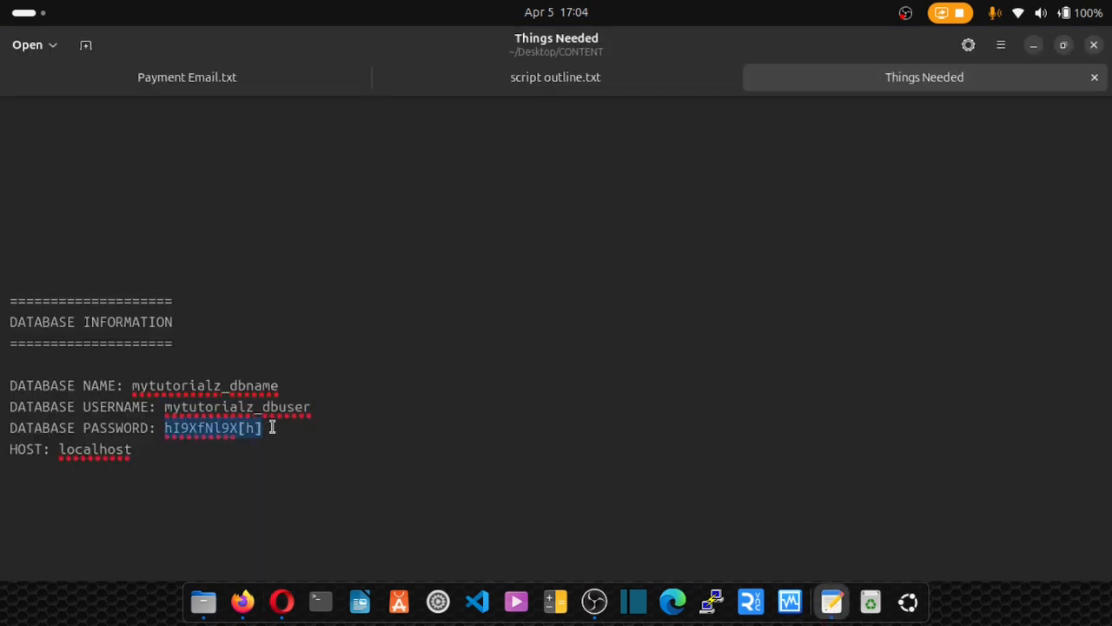
left_click(282, 602)
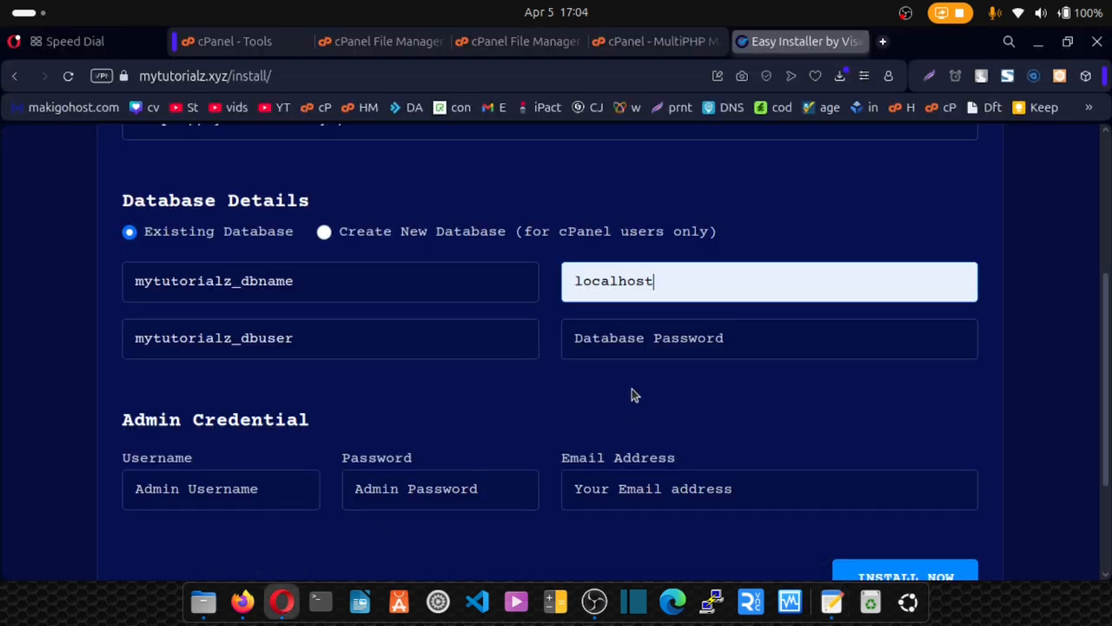
left_click(619, 339)
key("ctrl+v")
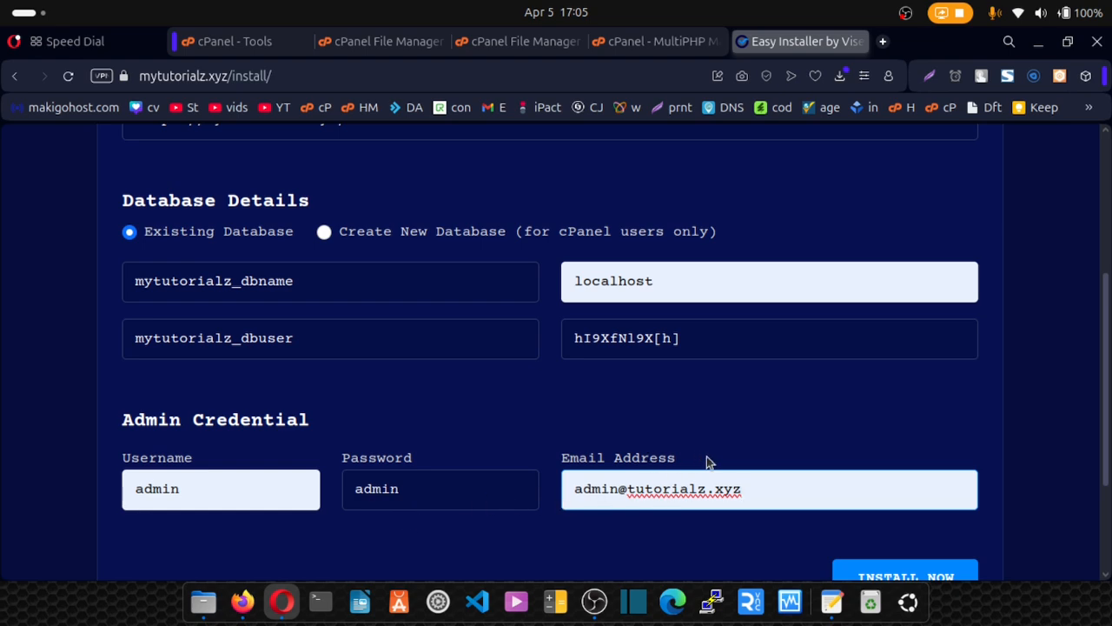
scroll(707, 461, "down", 2)
scroll(707, 461, "down", 1)
scroll(707, 461, "up", 6)
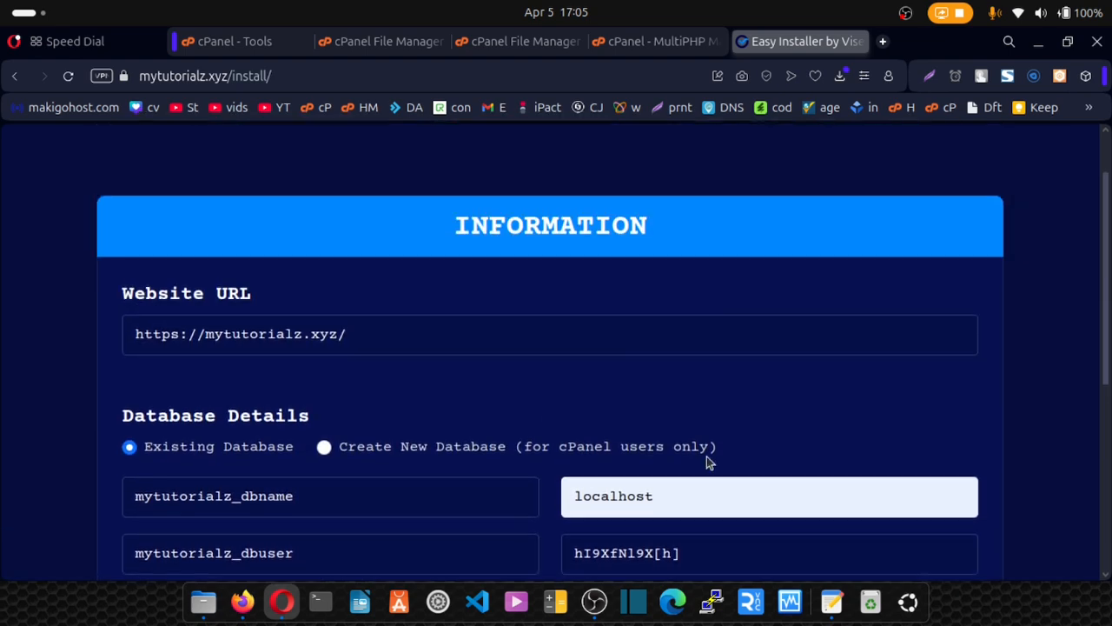
Run INSTALL NOW and copy the 'install' folder name from the success warning.
scroll(709, 459, "down", 6)
left_click(906, 400)
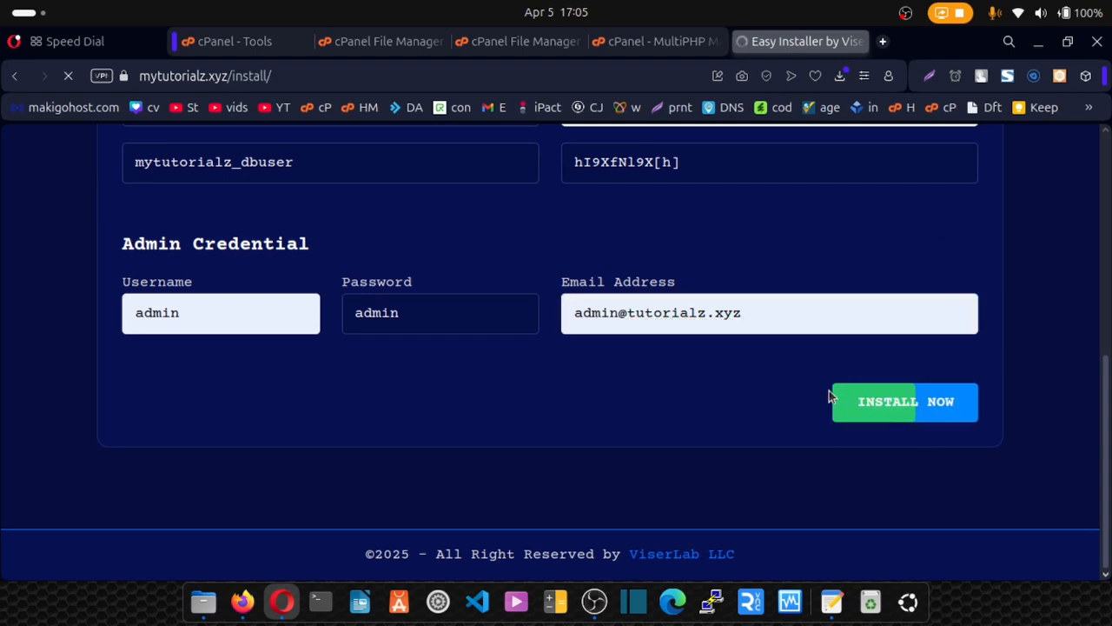
scroll(826, 390, "down", 6)
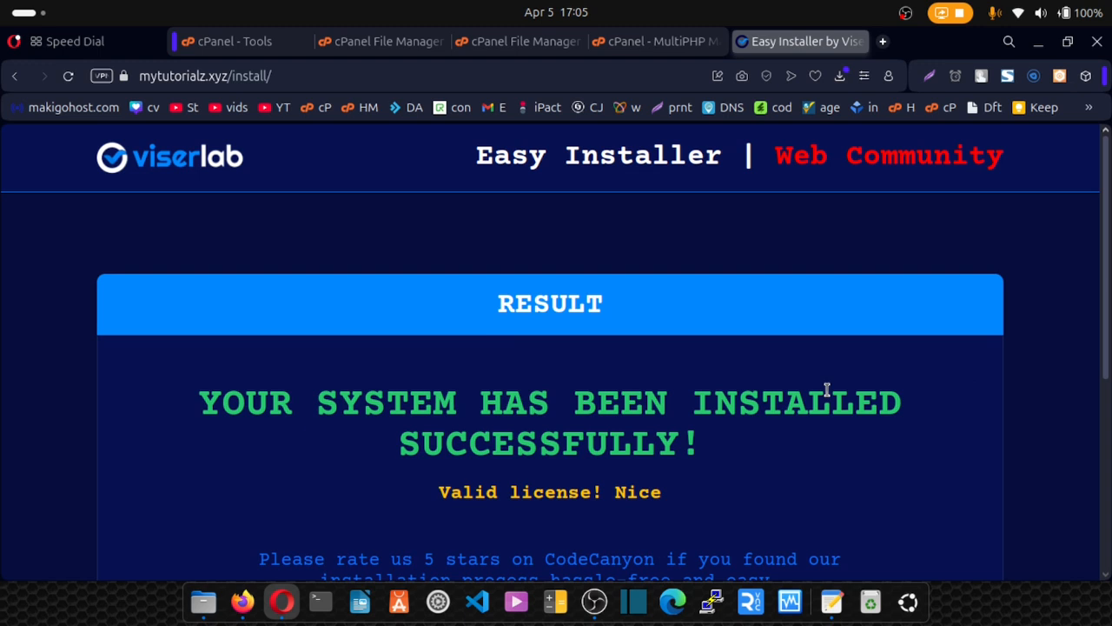
scroll(827, 390, "down", 3)
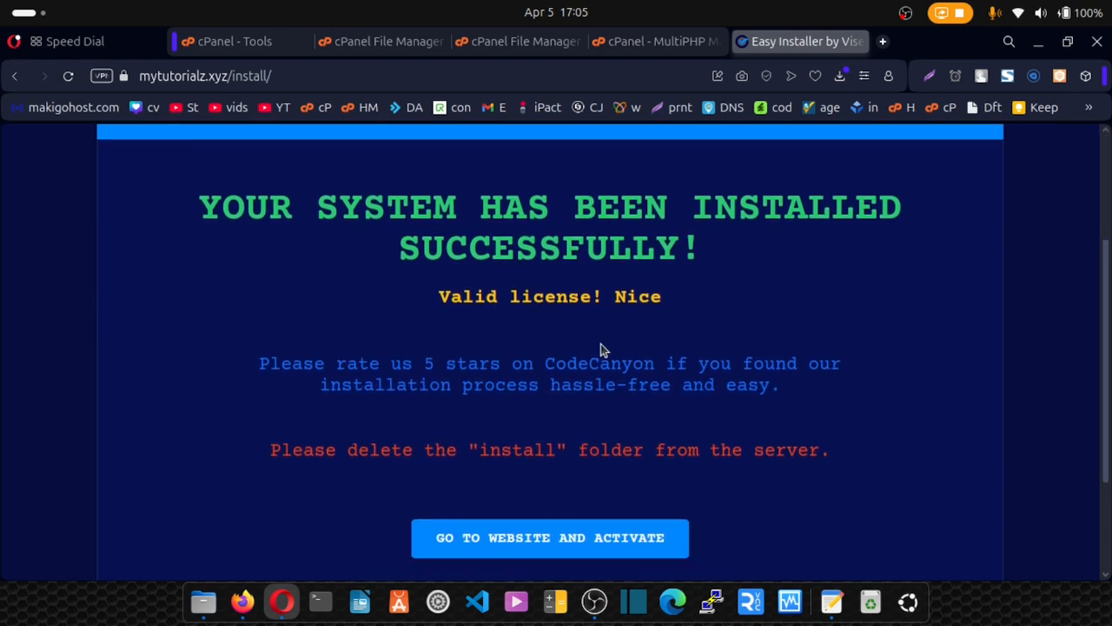
left_click_drag(268, 449, 480, 446)
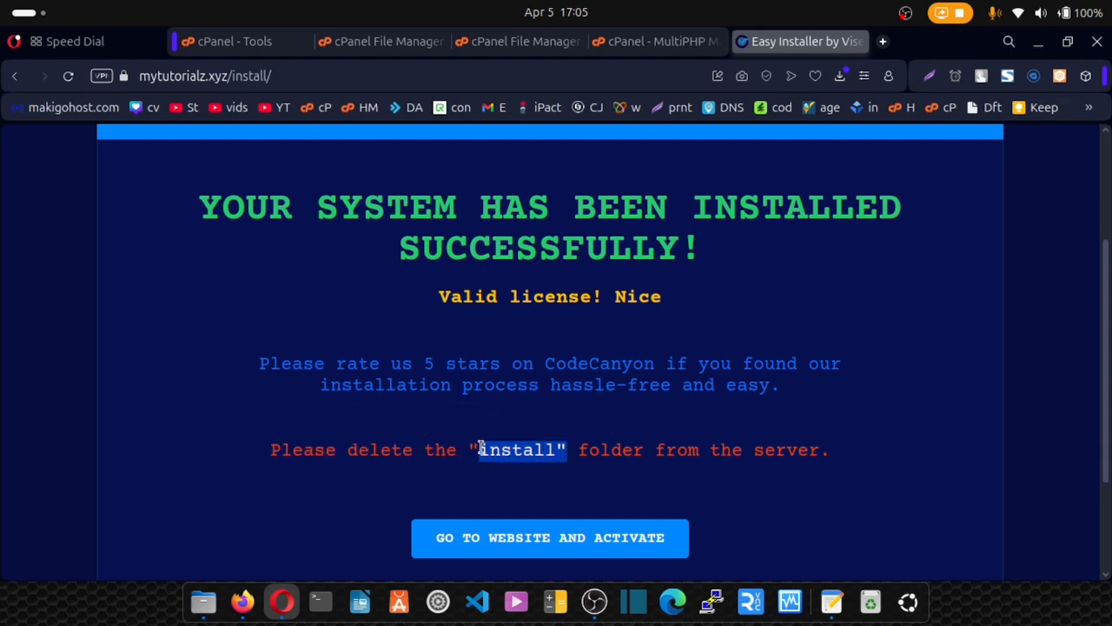
left_click(514, 411)
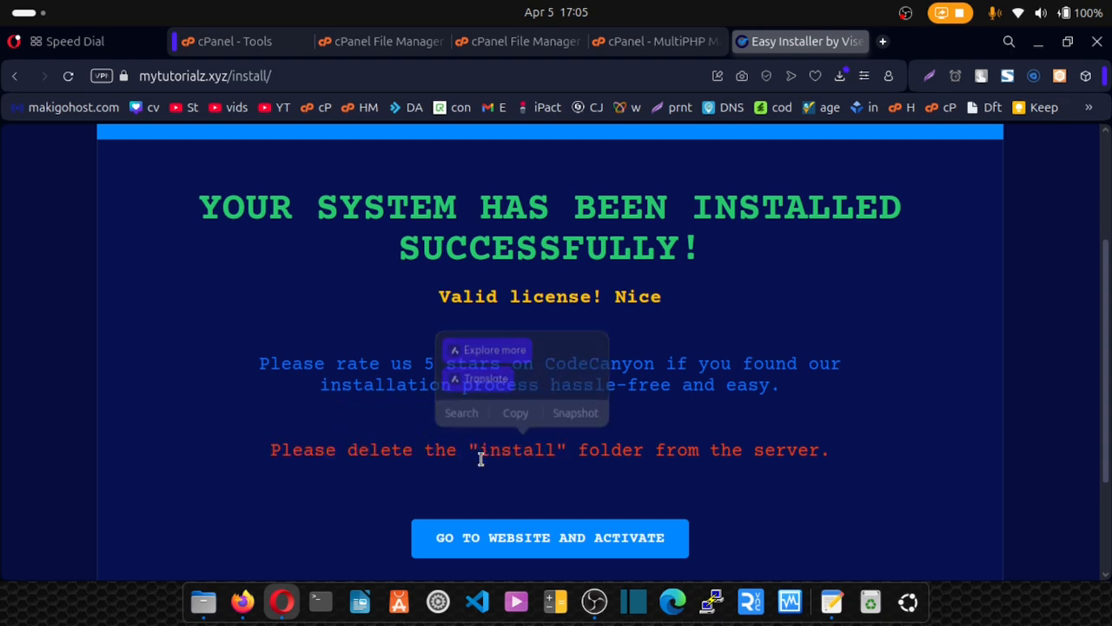
left_click(501, 51)
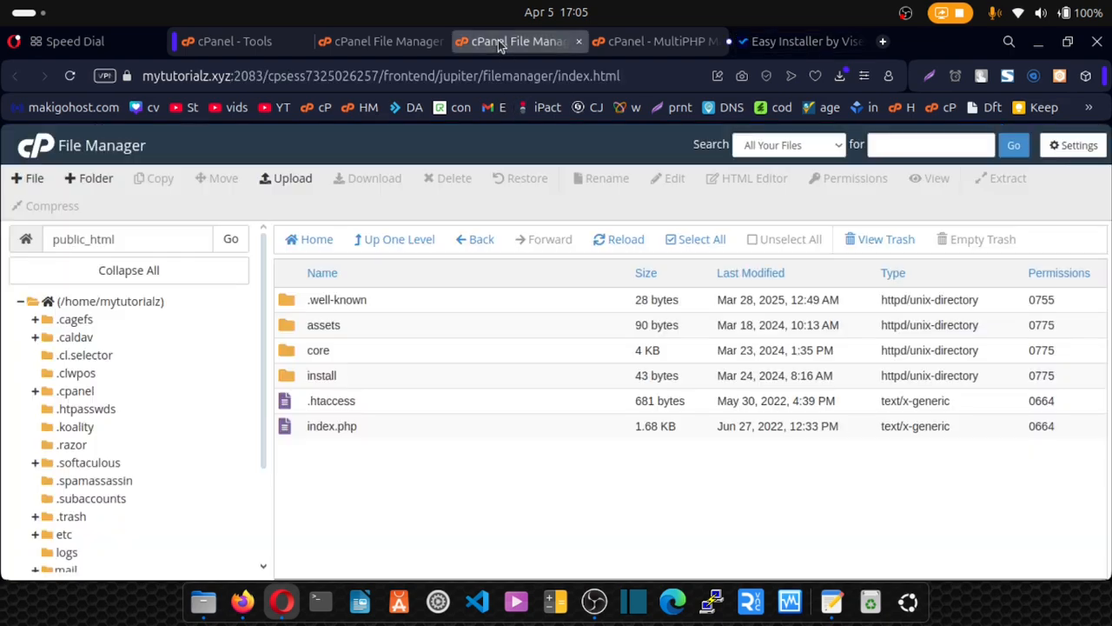
Permanently delete the install folder from public_html, skipping the trash.
left_click(300, 379)
left_click(448, 179)
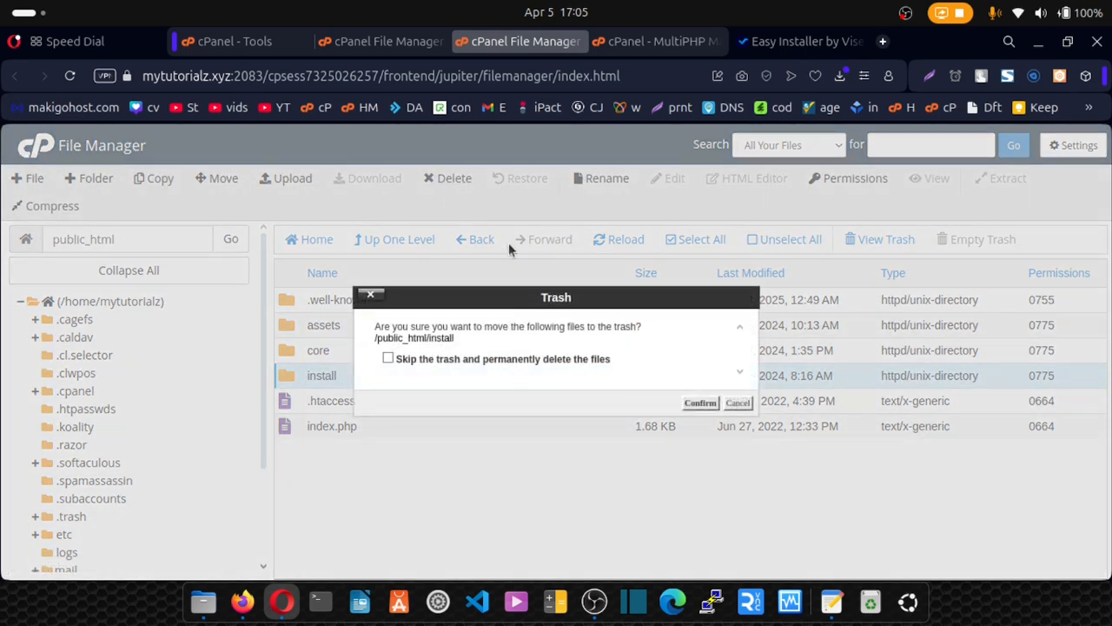
left_click(487, 361)
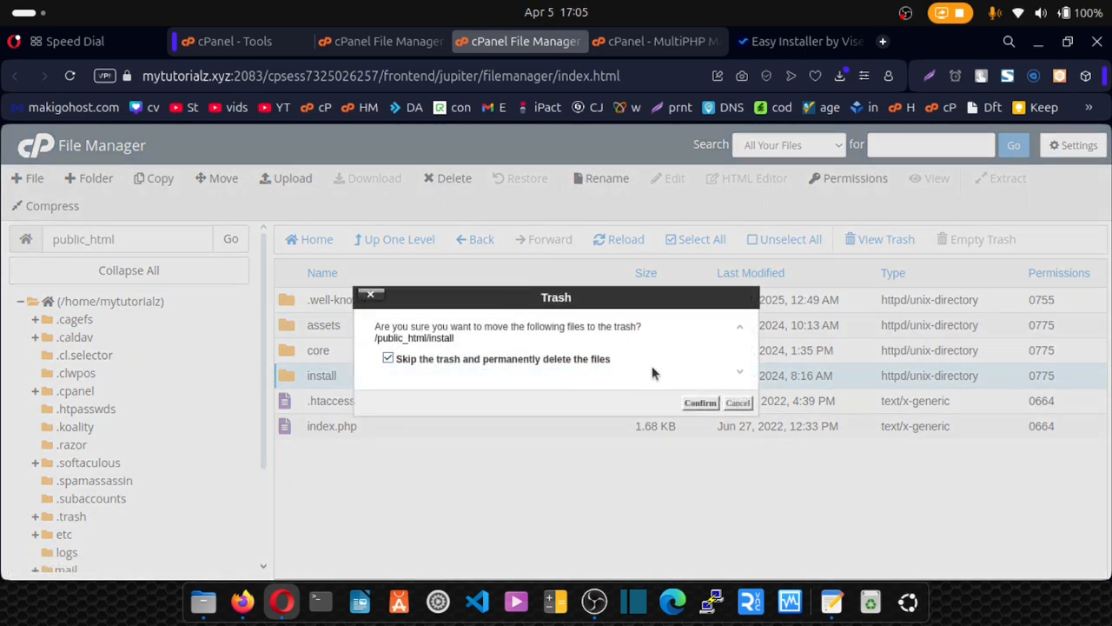
left_click(700, 403)
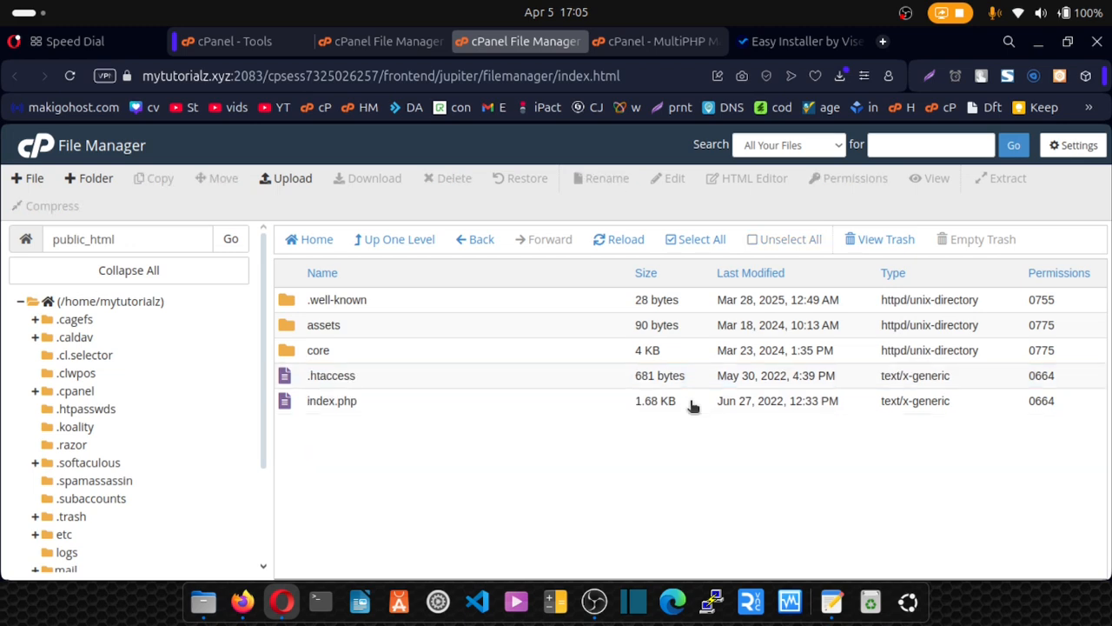
left_click(770, 41)
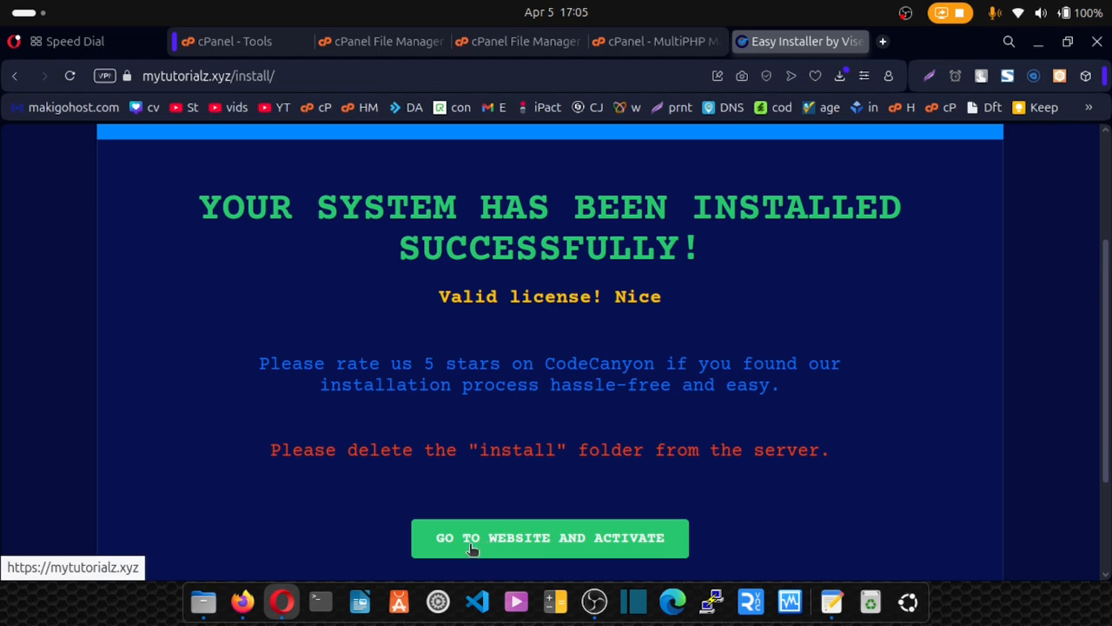
left_click(525, 544)
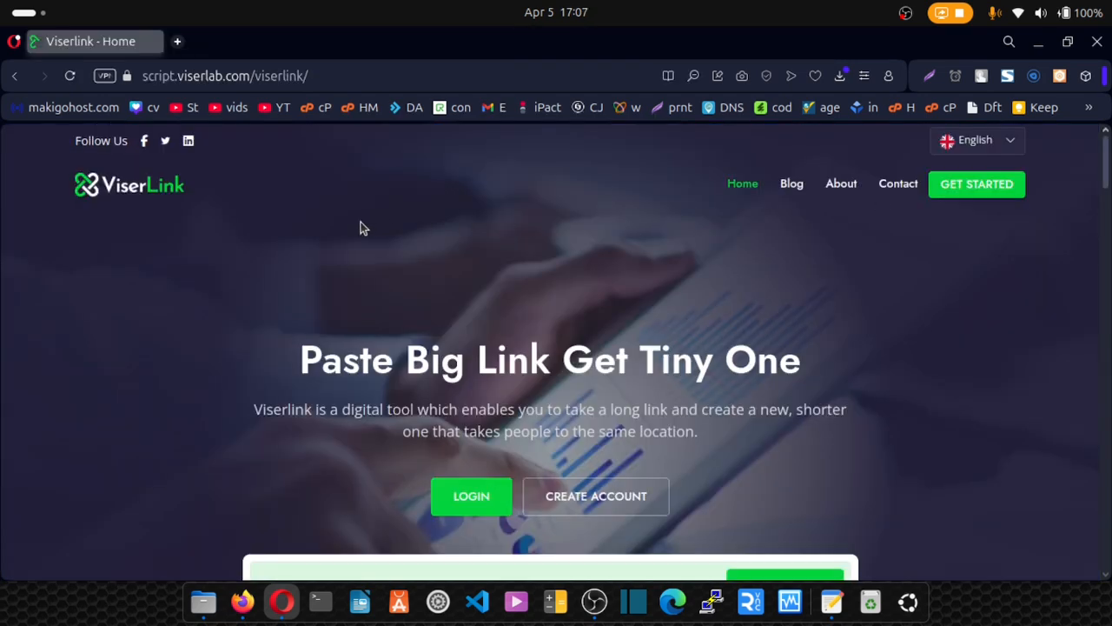
scroll(363, 228, "down", 5)
scroll(364, 233, "up", 2)
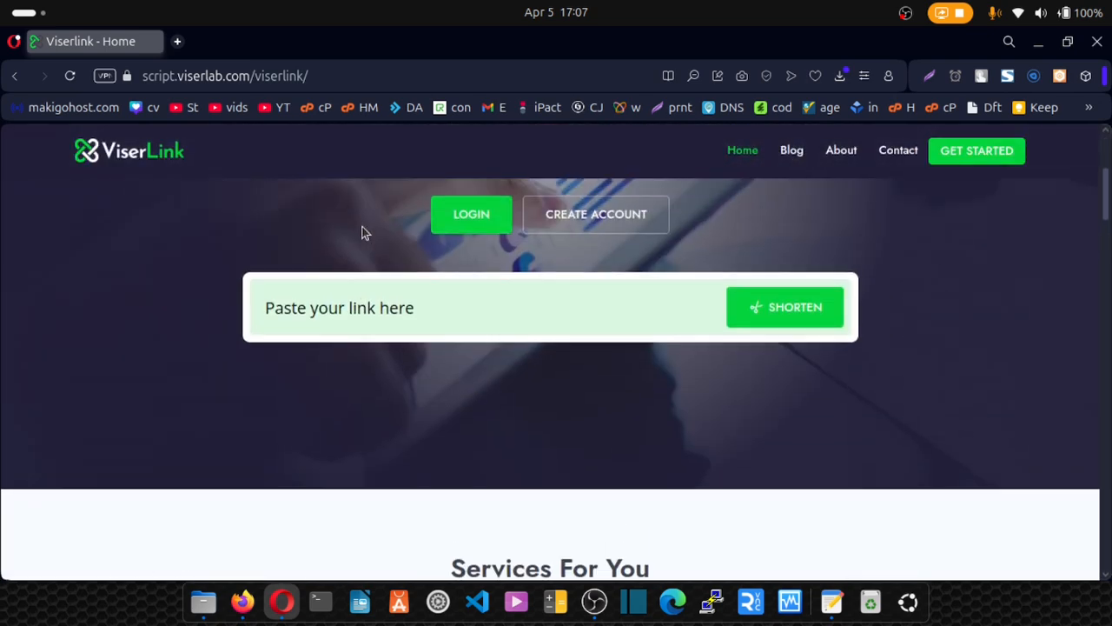
scroll(363, 232, "up", 3)
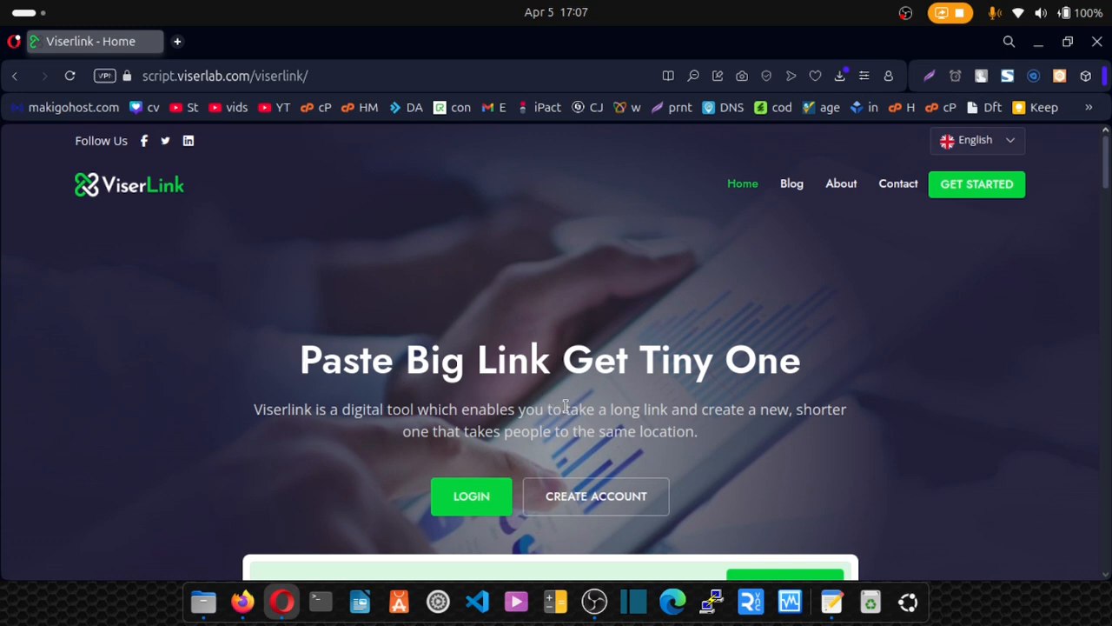
left_click(319, 72)
left_click(340, 70)
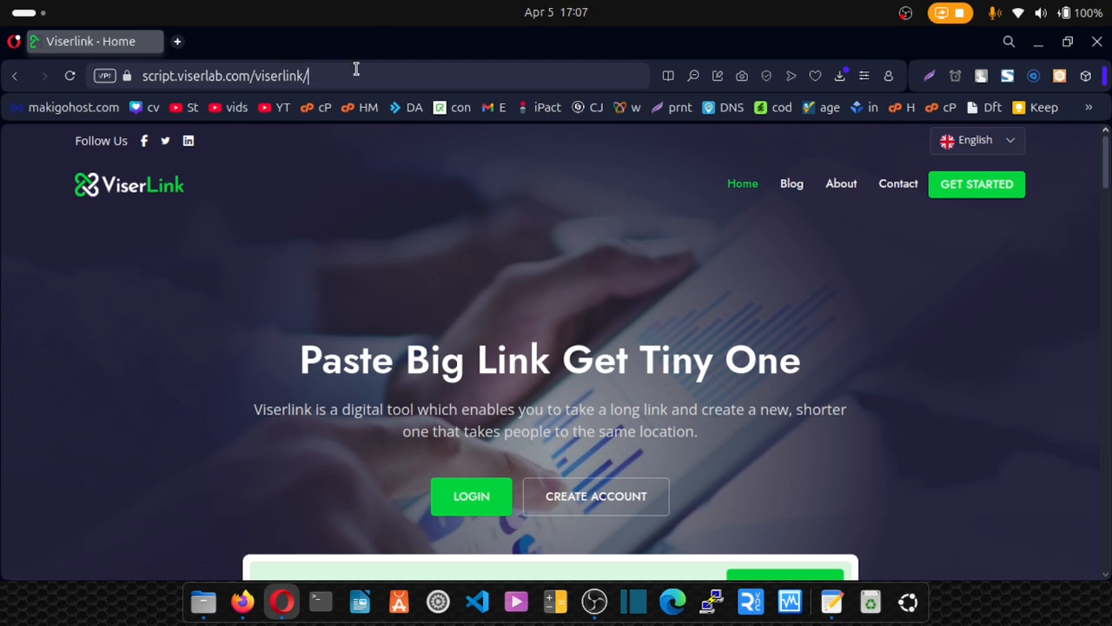
Load the /admin login page, pass the reCAPTCHA and log in.
type("admin")
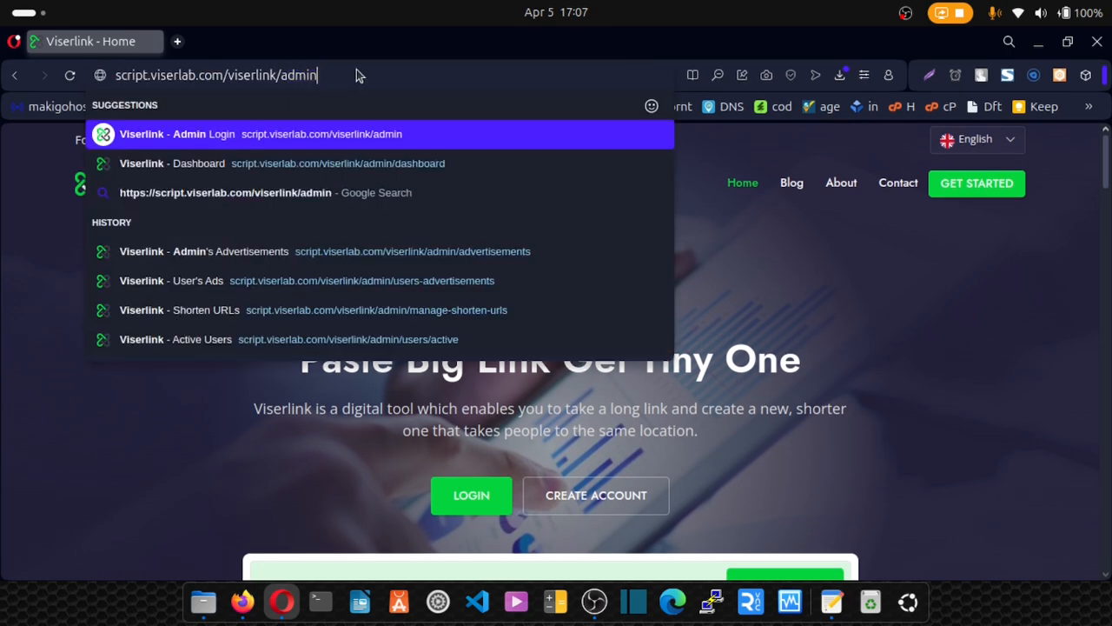
key("Return")
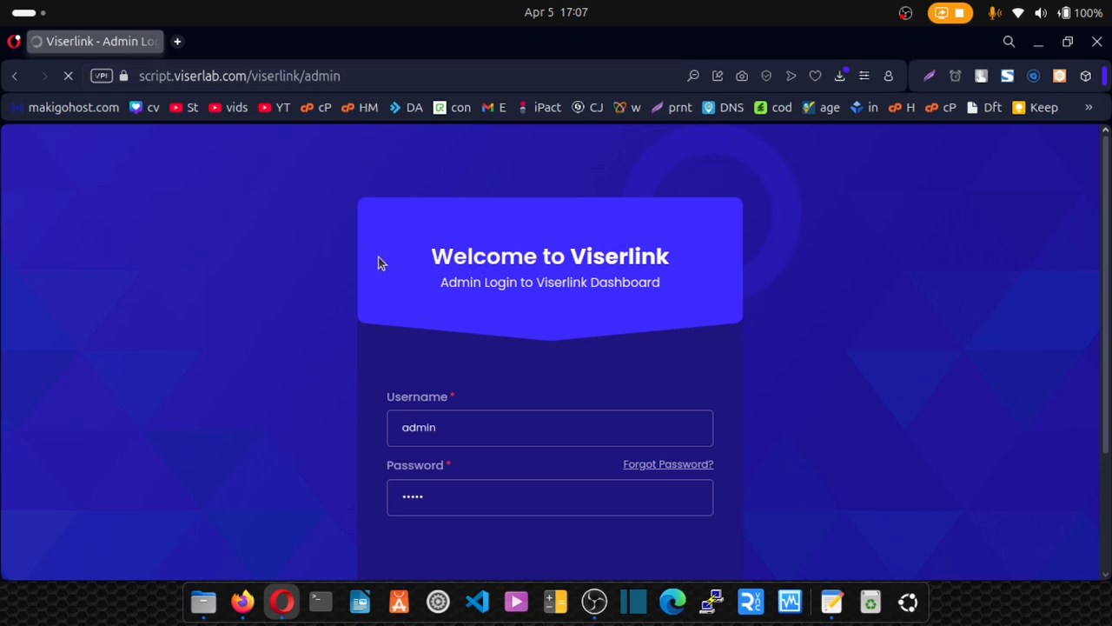
scroll(397, 322, "down", 2)
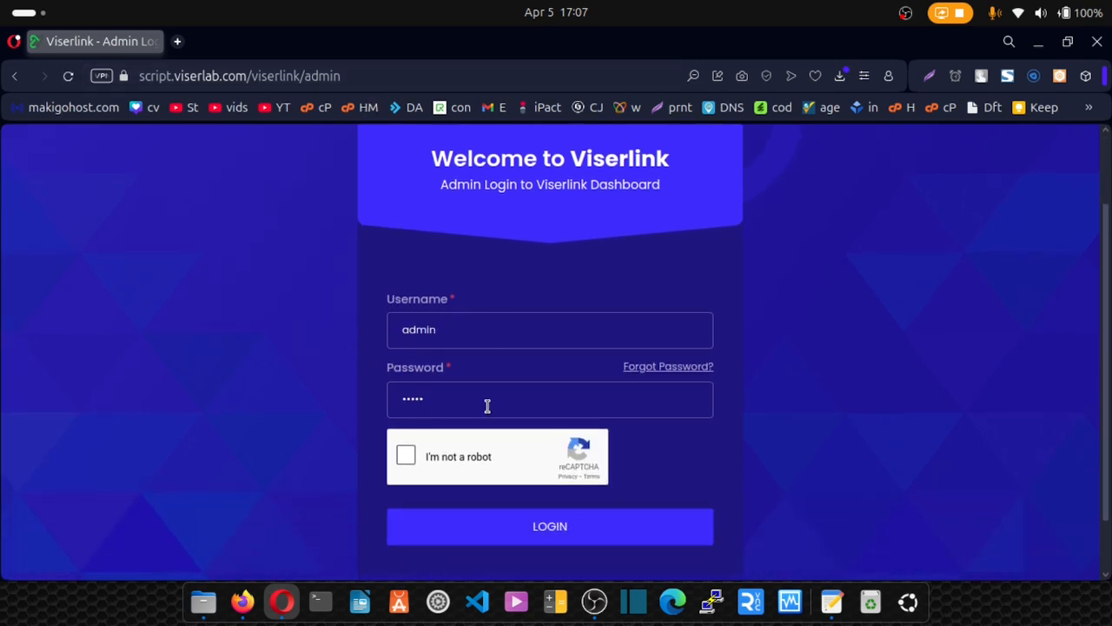
left_click(402, 456)
left_click(488, 530)
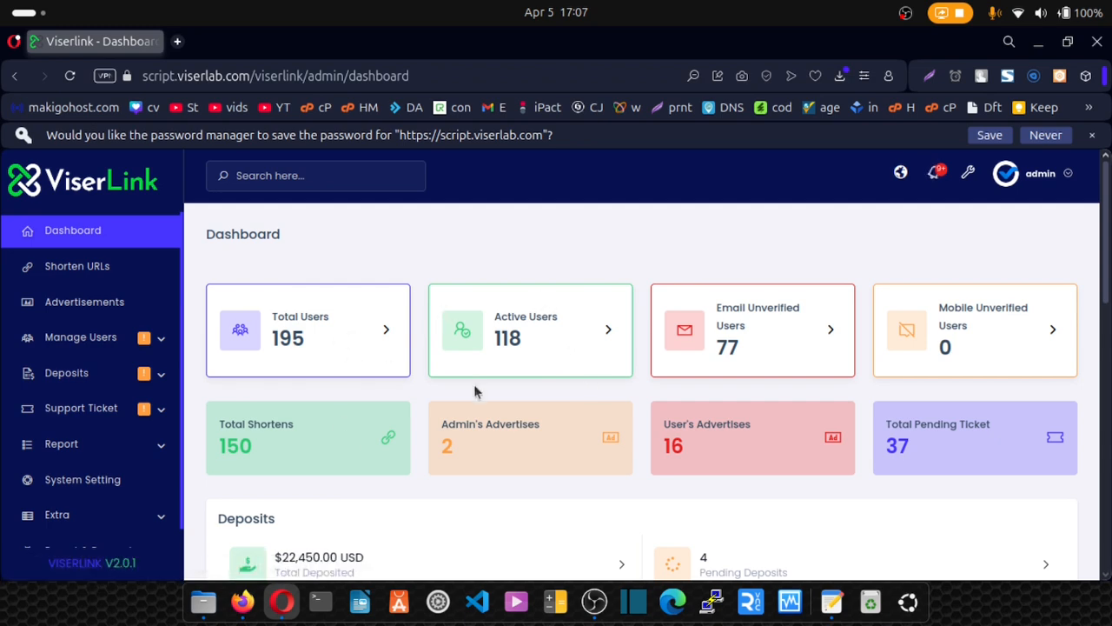
Go to System Setting from the admin sidebar.
scroll(474, 388, "down", 2)
scroll(475, 391, "down", 3)
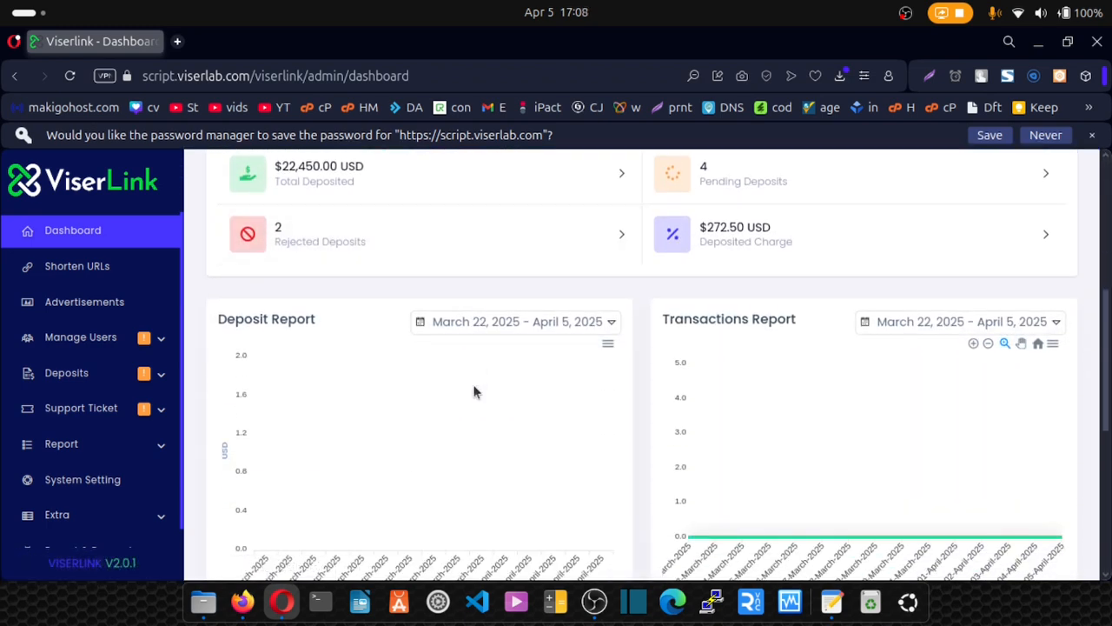
scroll(467, 391, "up", 4)
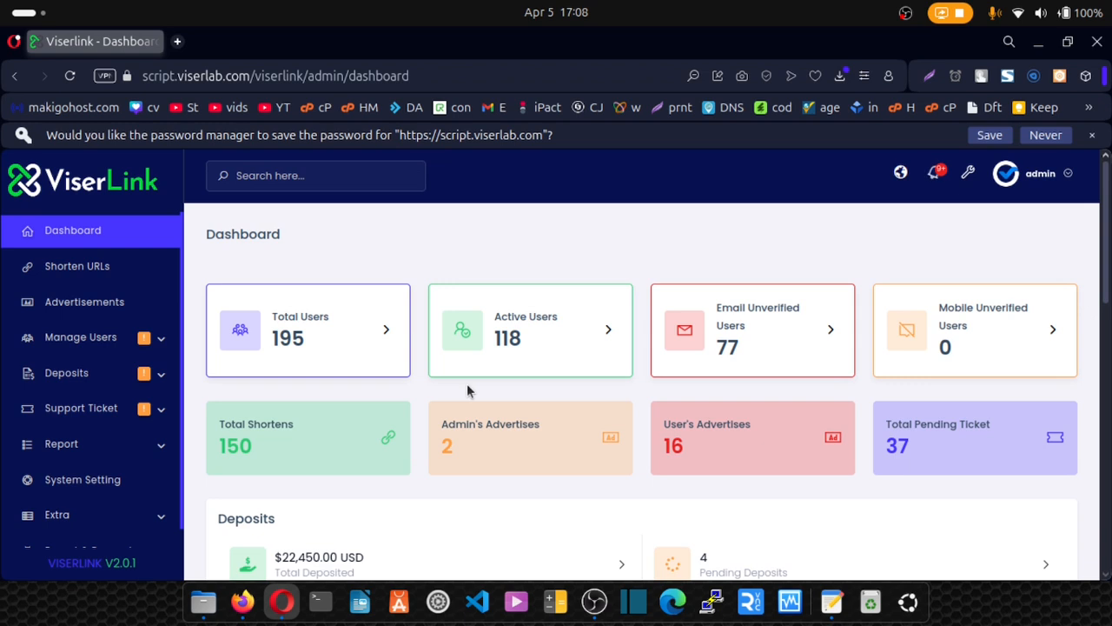
scroll(82, 385, "down", 1)
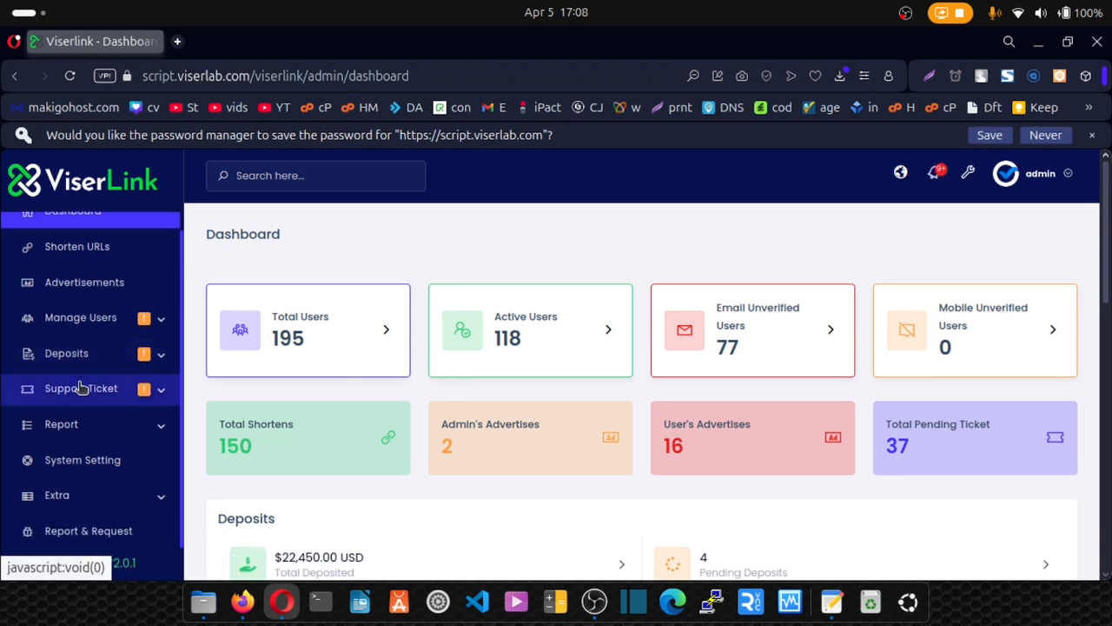
scroll(79, 387, "down", 3)
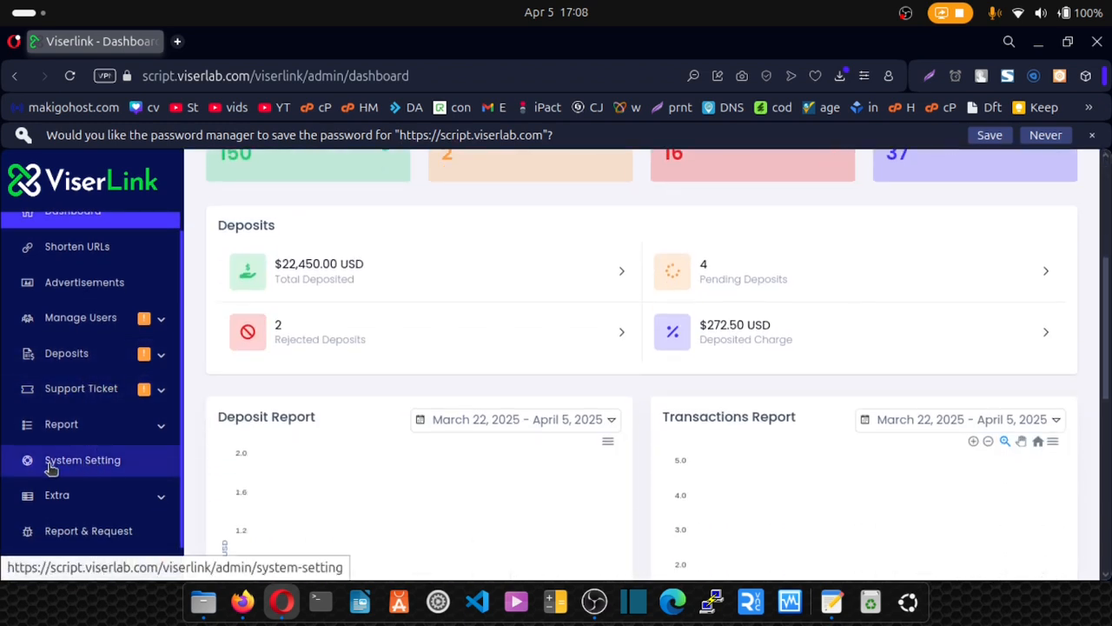
left_click(76, 465)
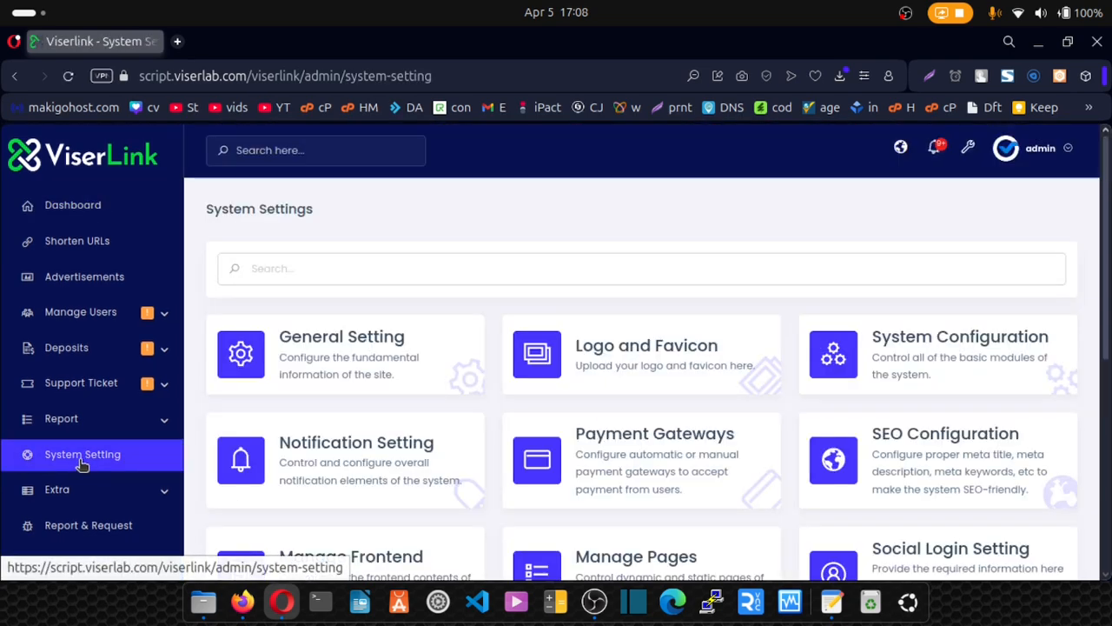
In General Setting, clear the 'Viserlink' site title and start typing 'SoloL'.
left_click(301, 357)
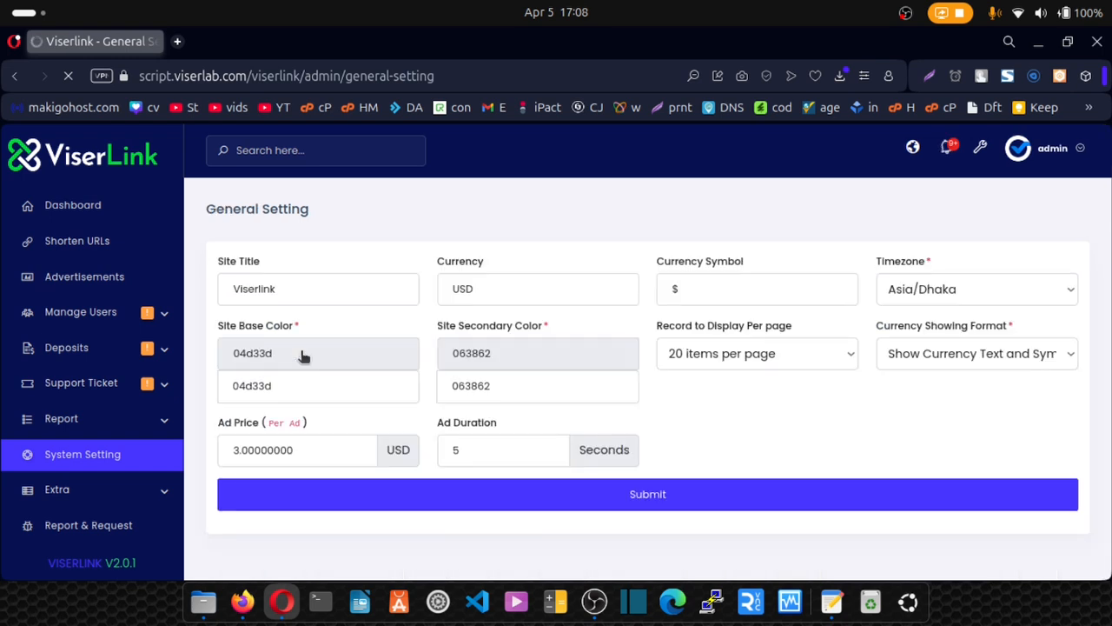
left_click(306, 292)
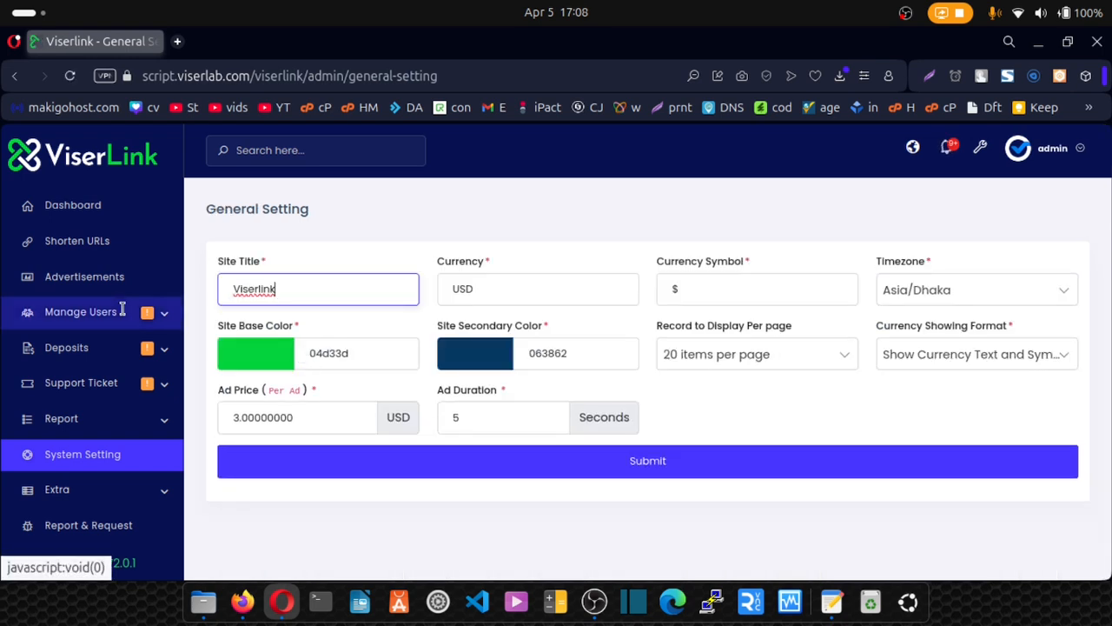
left_click_drag(284, 293, 229, 294)
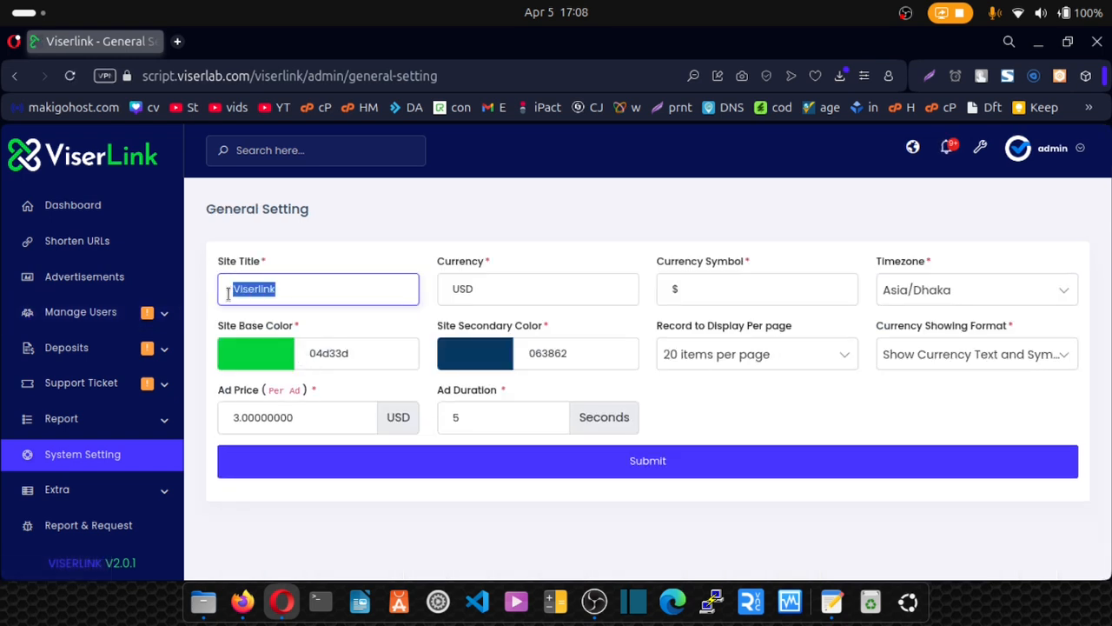
key("BackSpace")
type("Solo")
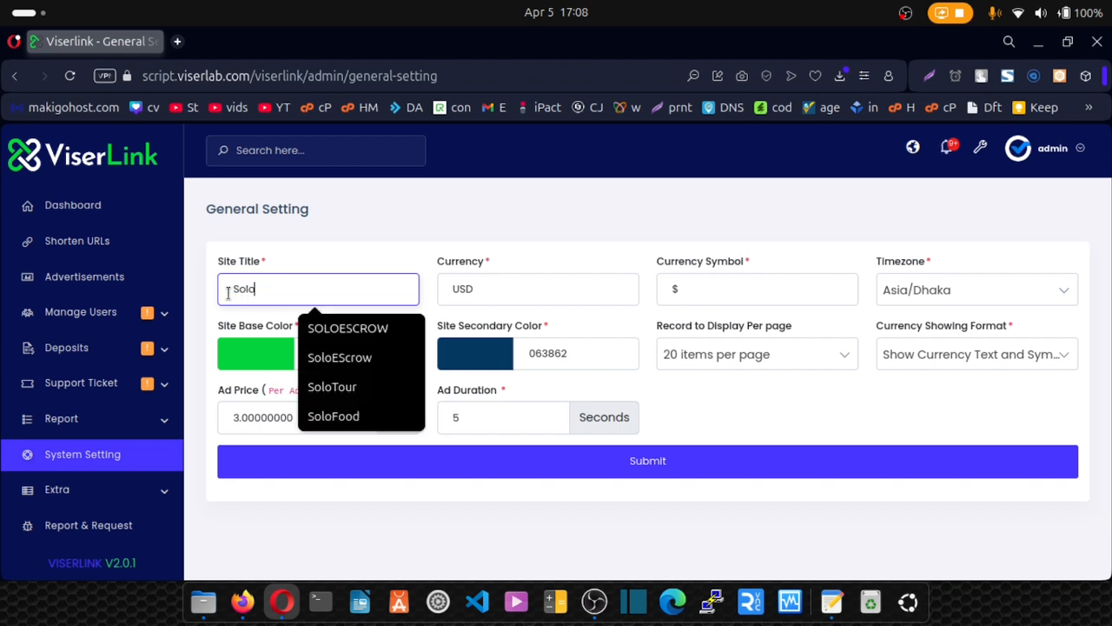
type("Links")
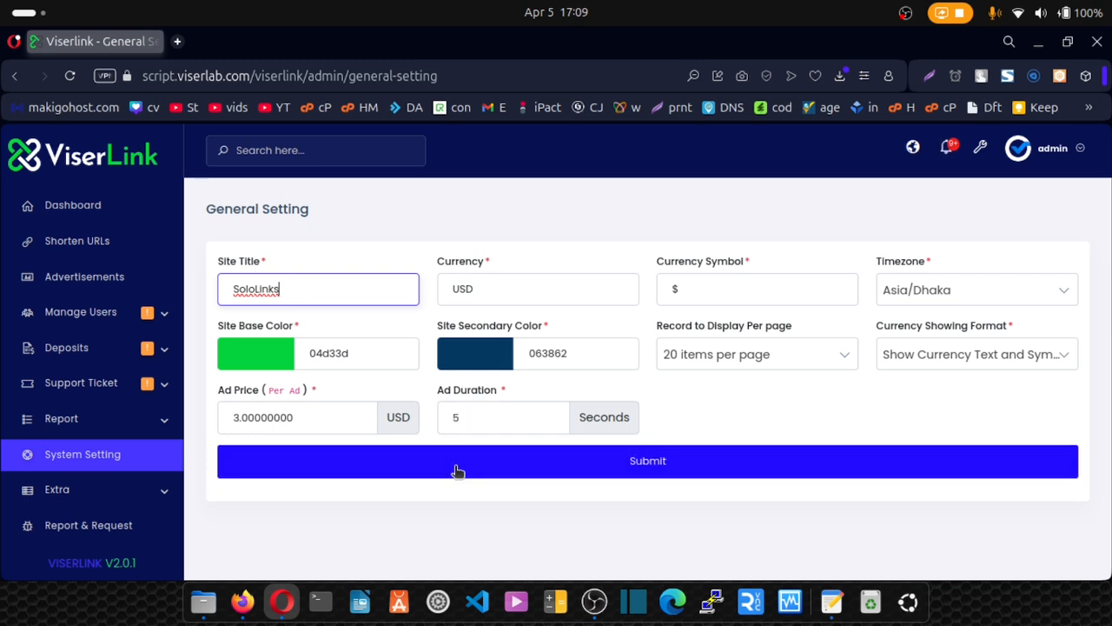
Submit the Logo and Favicon settings unchanged, keeping the current green link logo and favicon.
left_click(90, 462)
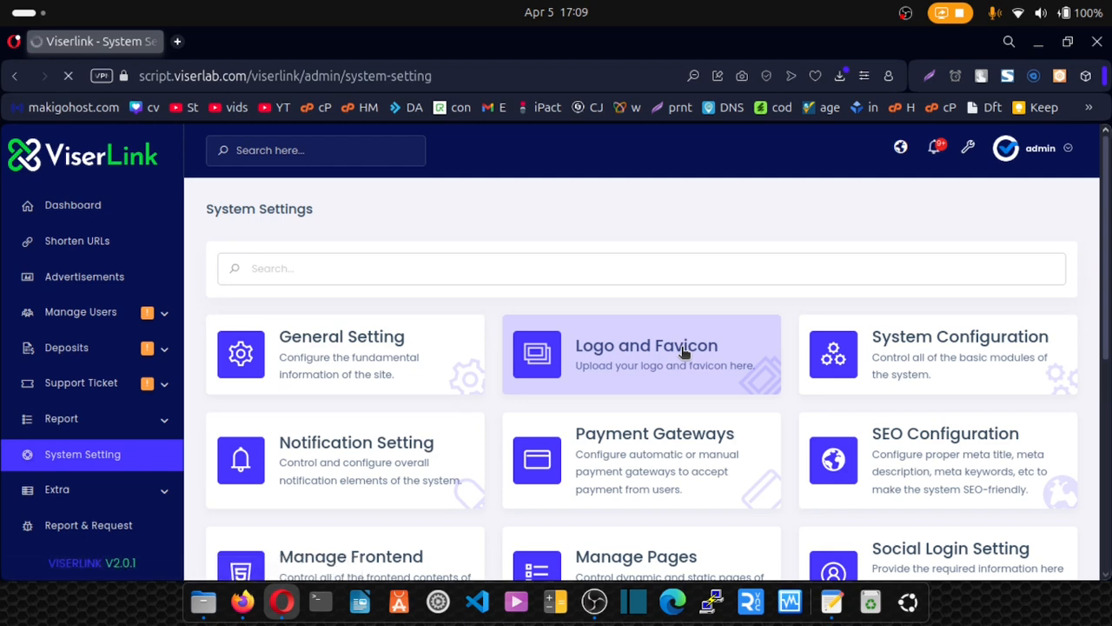
left_click(684, 352)
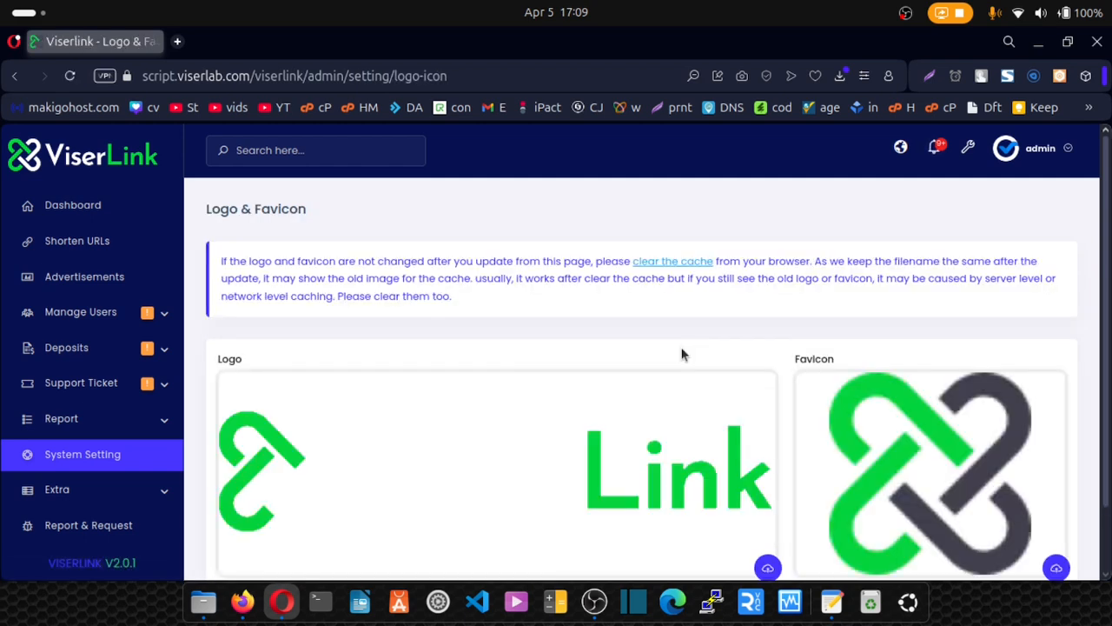
scroll(683, 353, "down", 2)
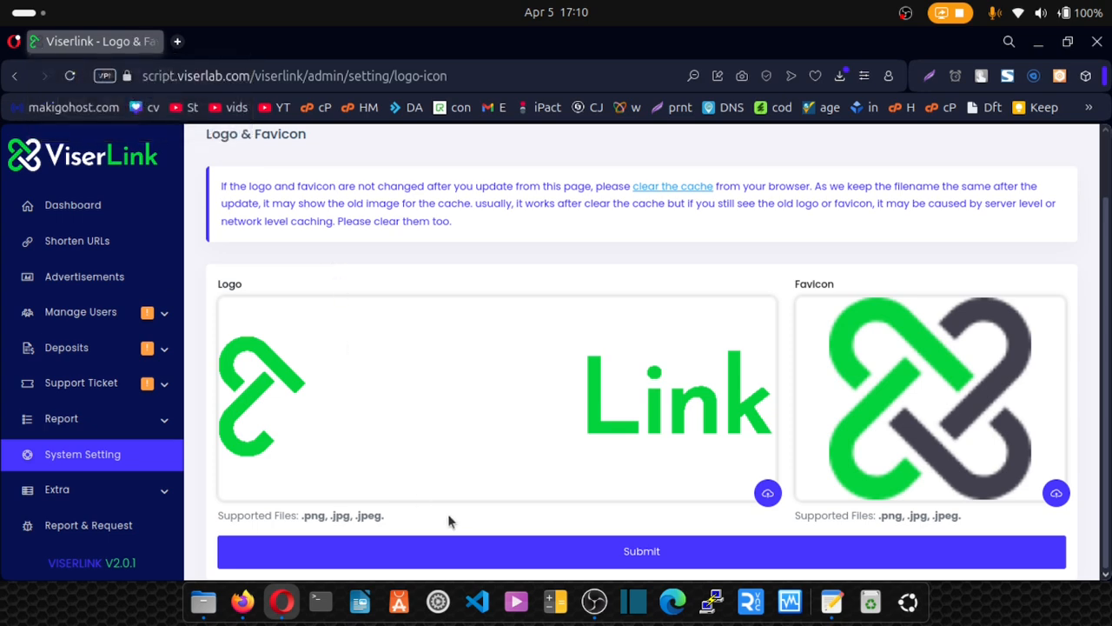
left_click(606, 554)
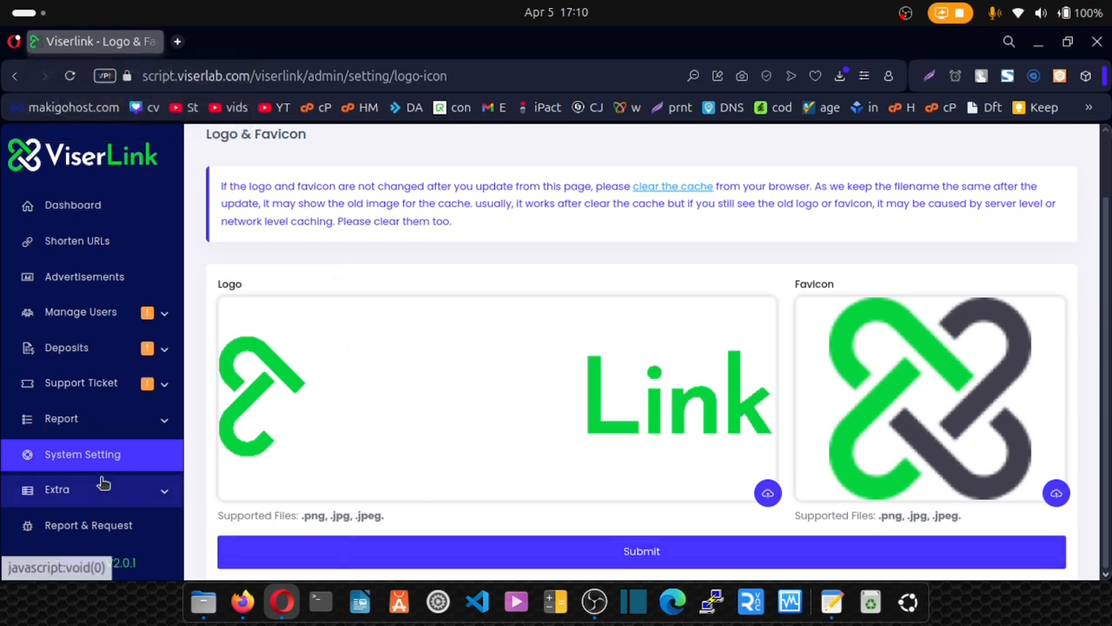
Switch Force SSL, Force Secure Password and Email Verification to Enable in System Configuration.
left_click(91, 465)
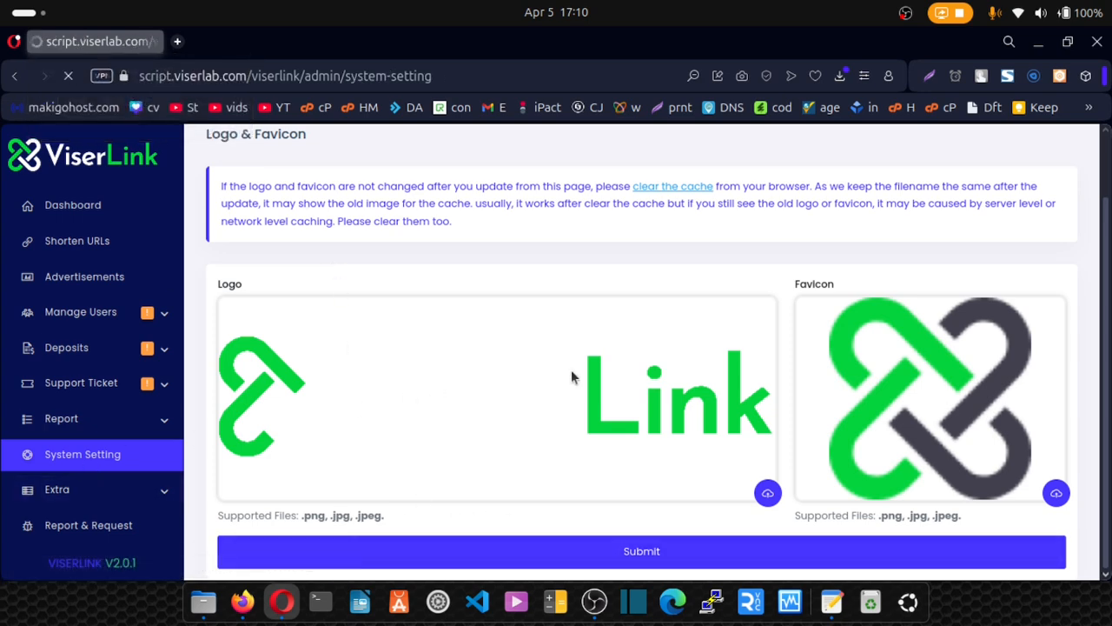
left_click(927, 380)
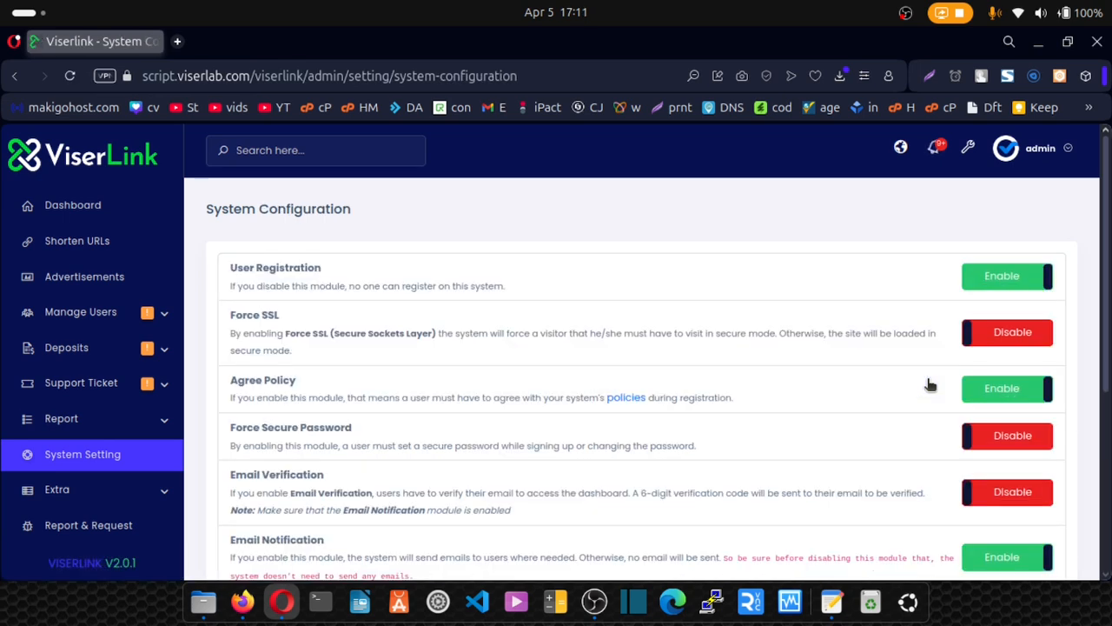
left_click(983, 335)
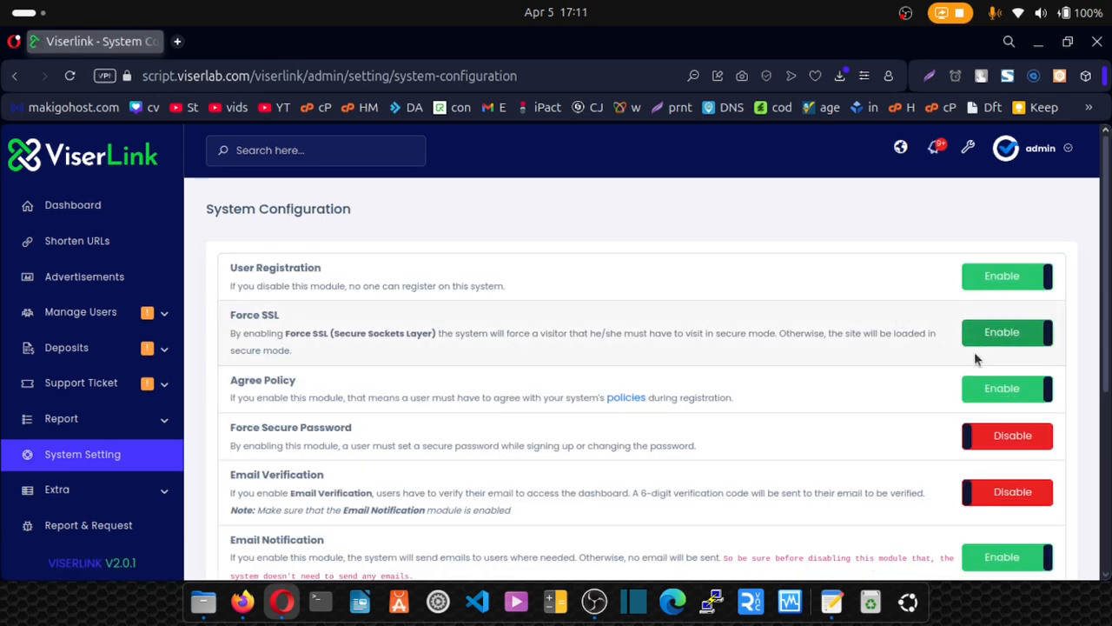
left_click(1011, 439)
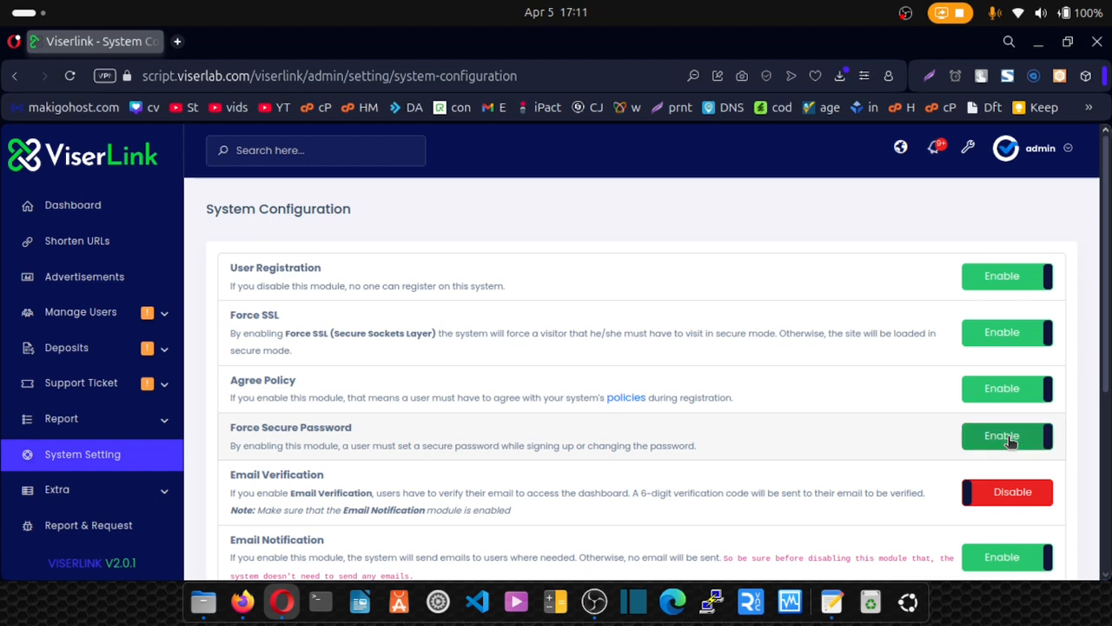
left_click(1012, 502)
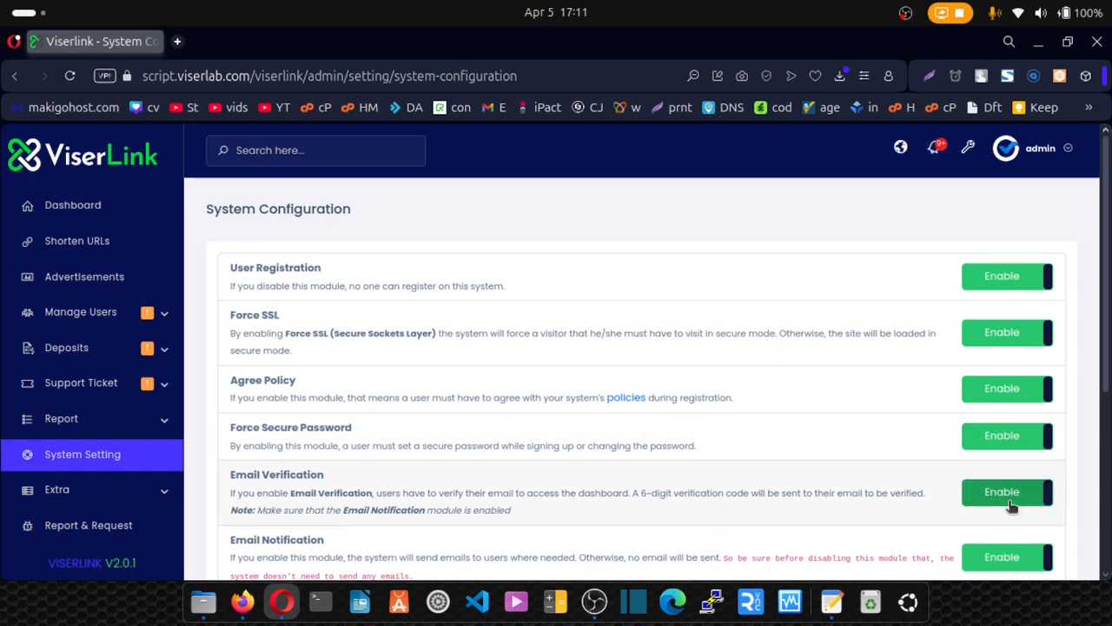
scroll(1003, 506, "down", 4)
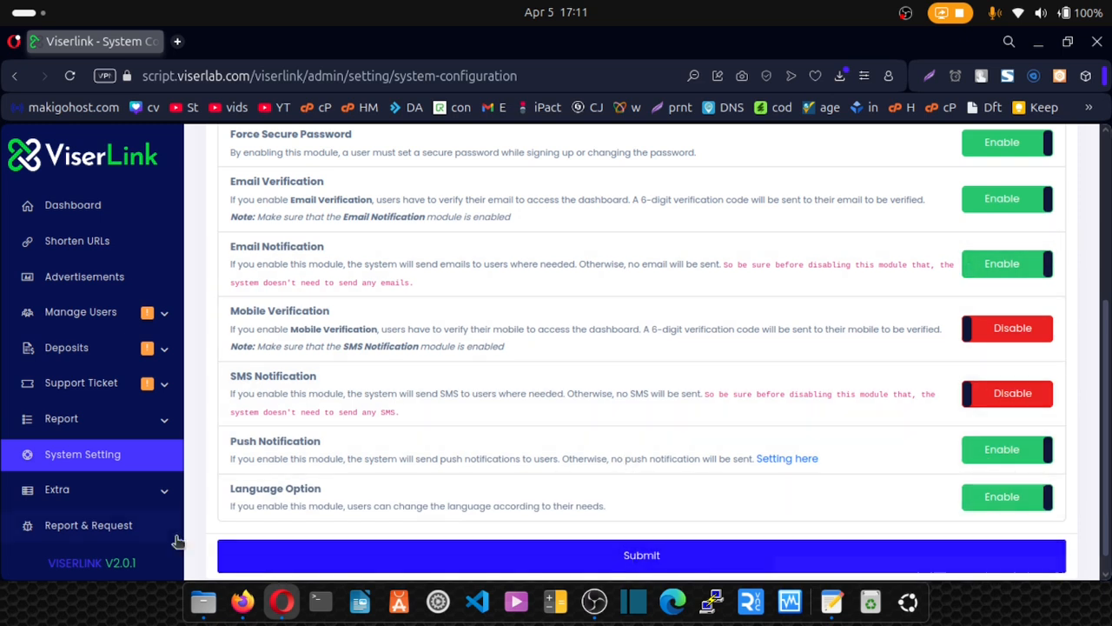
left_click(102, 464)
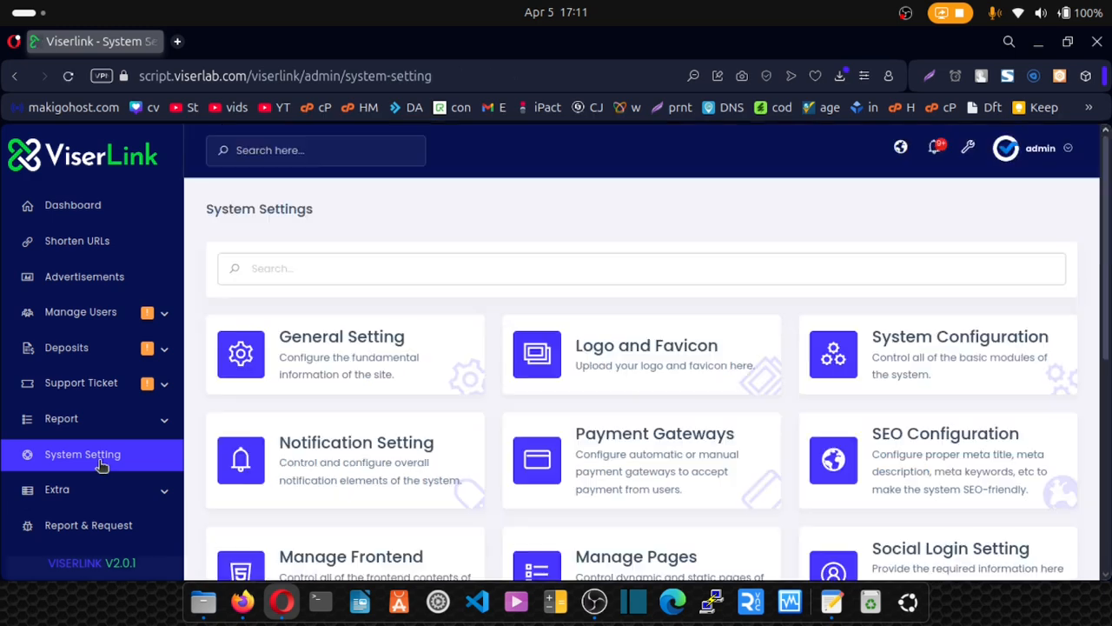
Replace the Global Email Template's Email Sent From address with the SMTP username copied from the notes.
left_click(333, 451)
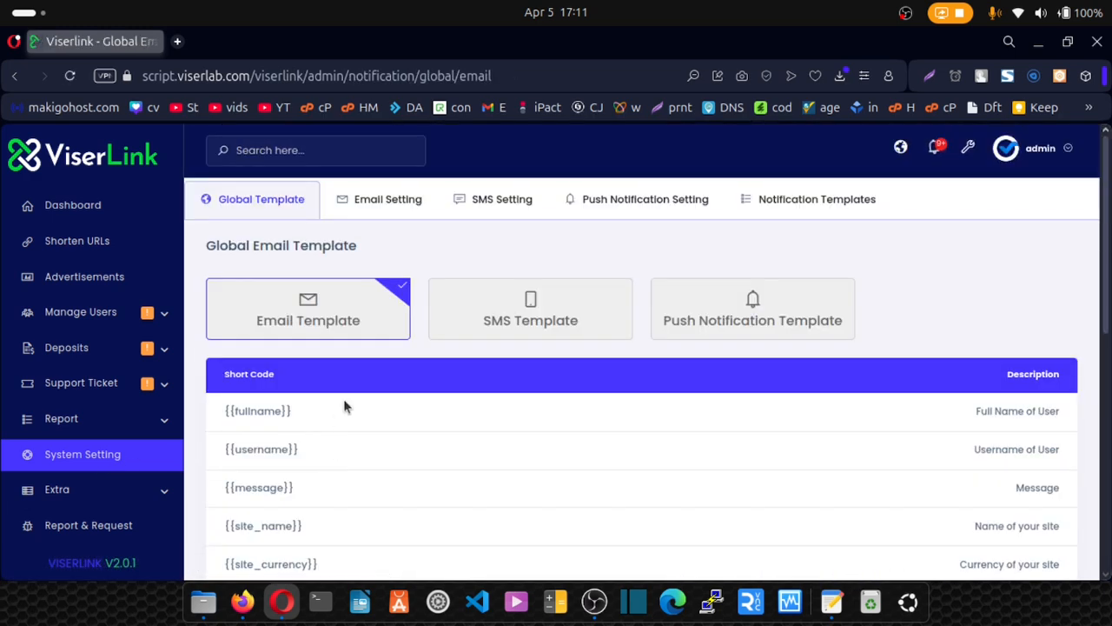
scroll(343, 406, "down", 5)
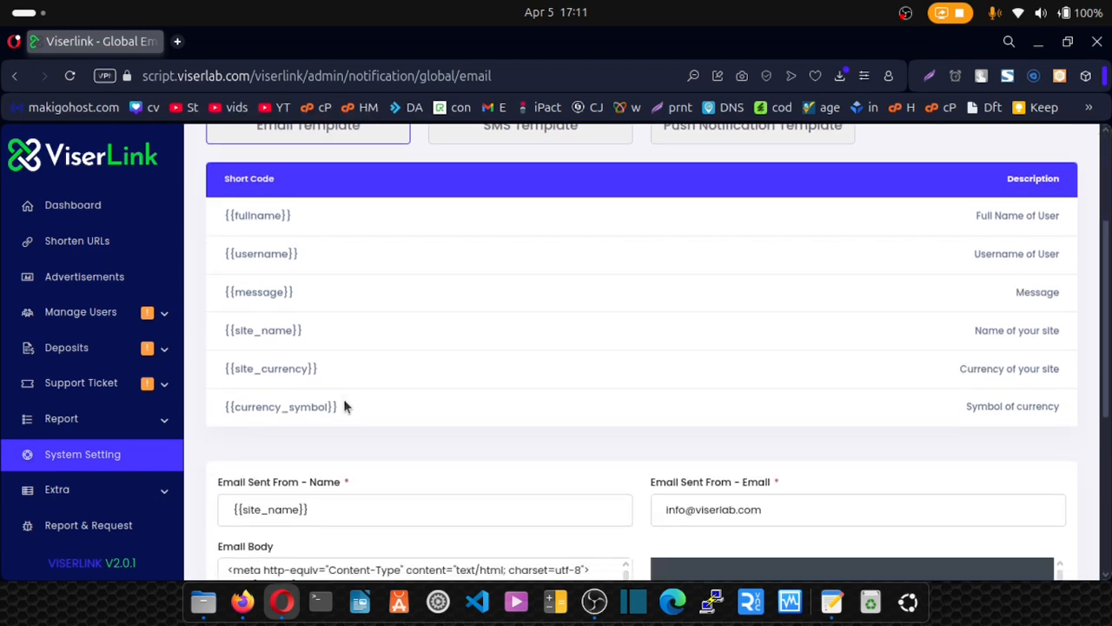
left_click_drag(776, 316, 638, 320)
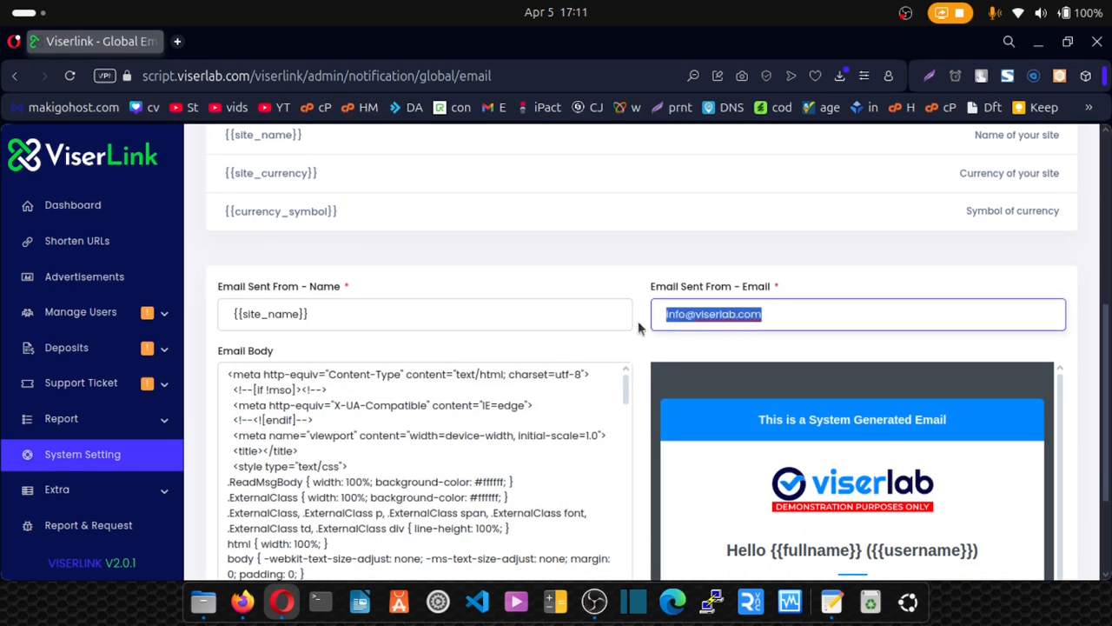
key("BackSpace")
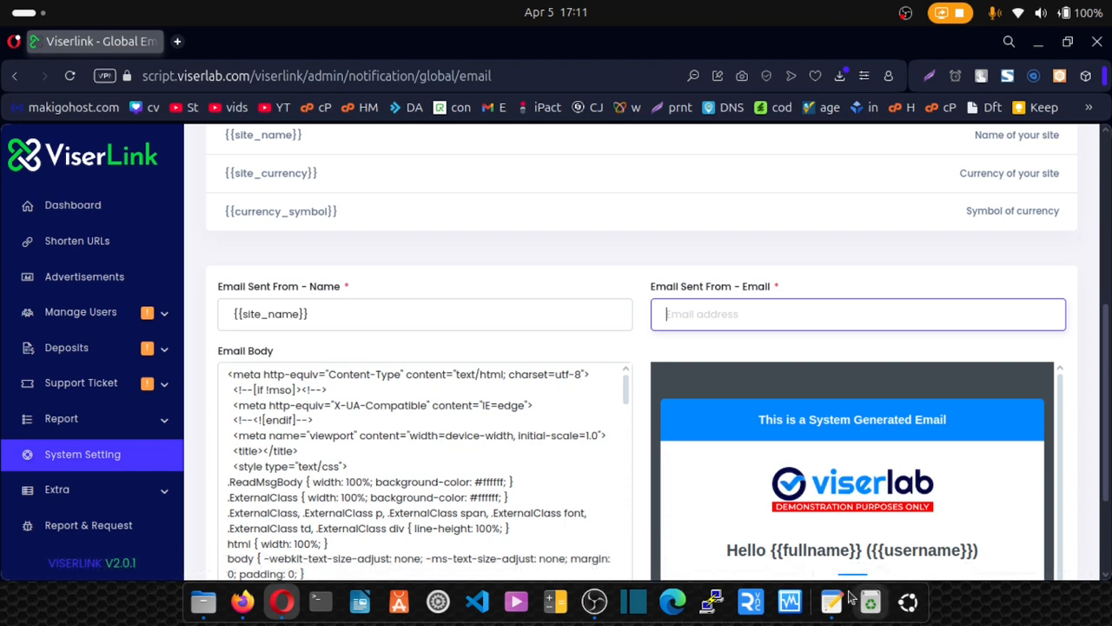
left_click(832, 602)
scroll(383, 451, "down", 8)
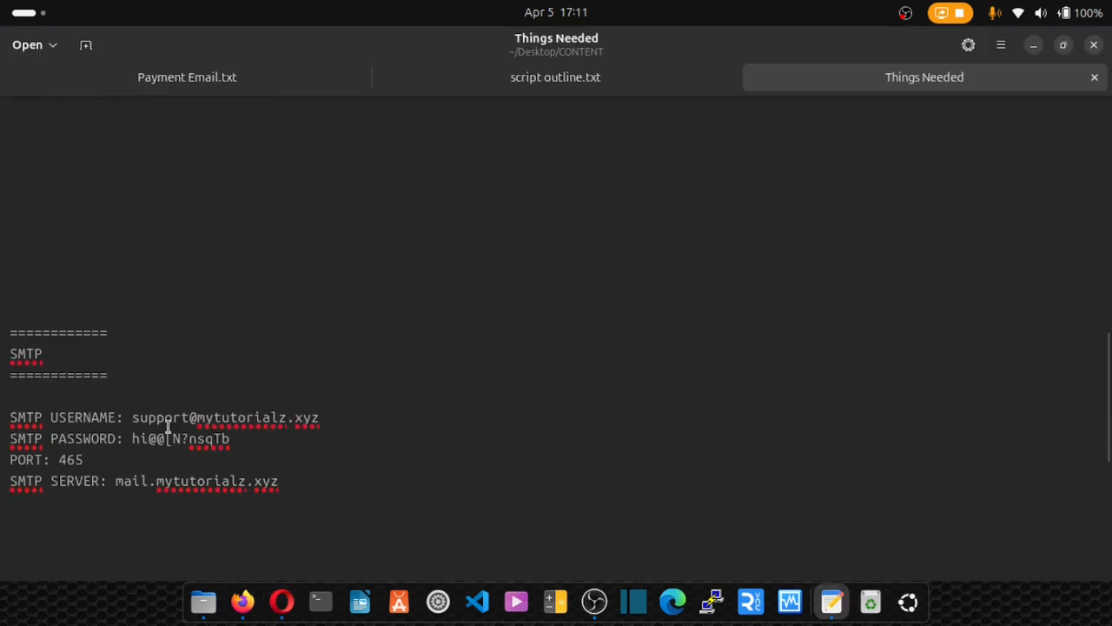
left_click_drag(132, 417, 405, 415)
key("ctrl+c")
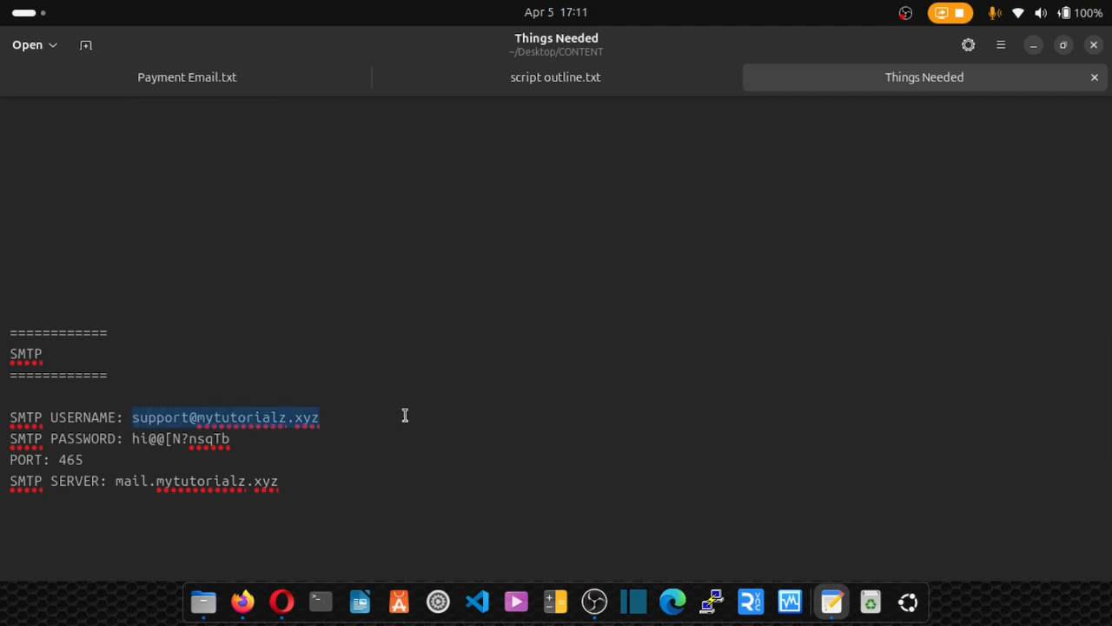
left_click(284, 600)
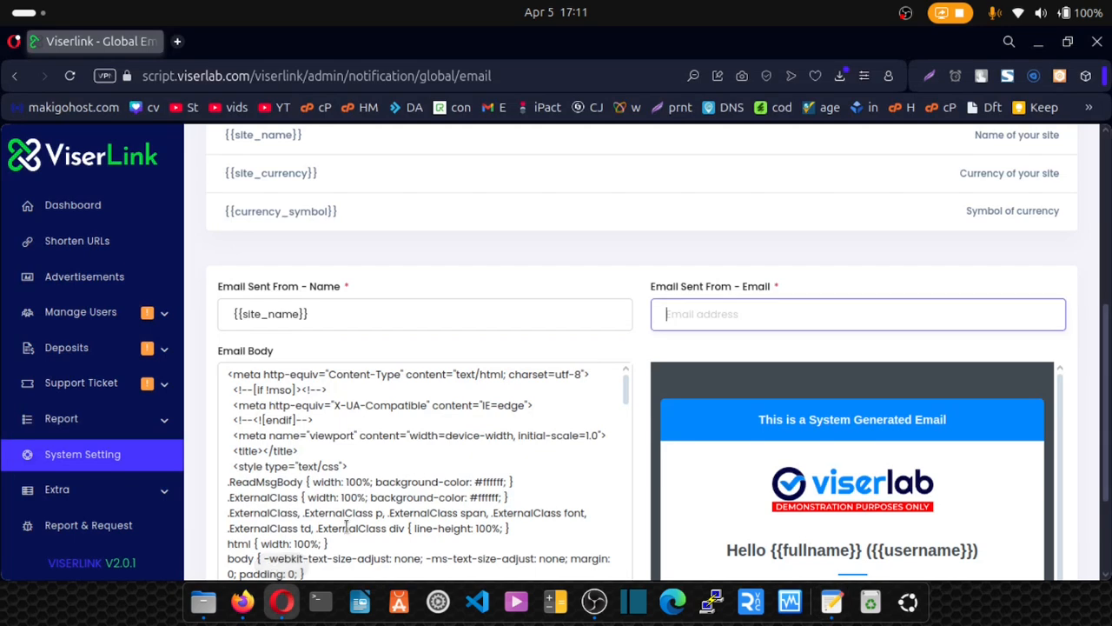
left_click(687, 329)
key("ctrl+v")
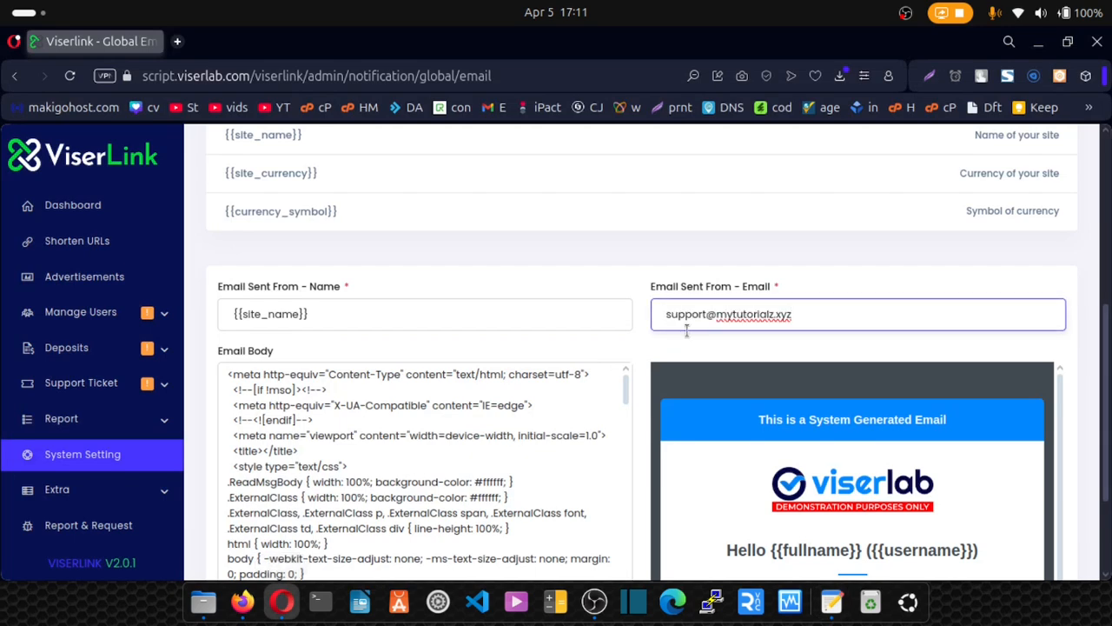
Scroll to the Email Body code and start a search within the page.
scroll(689, 331, "down", 4)
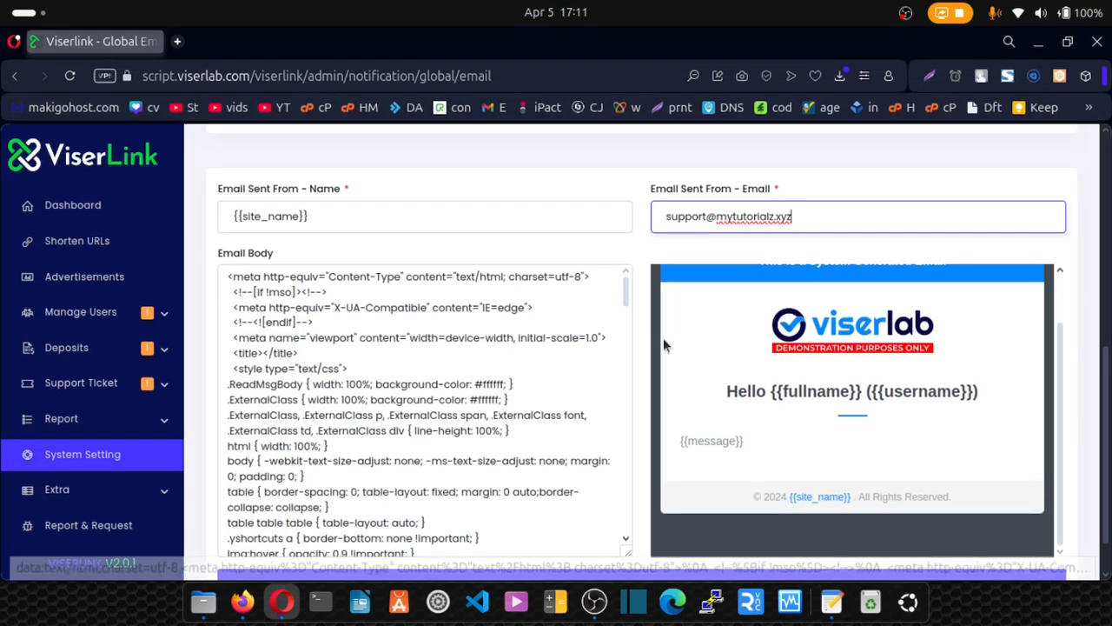
scroll(583, 374, "down", 3)
scroll(584, 374, "down", 2)
left_click(581, 297)
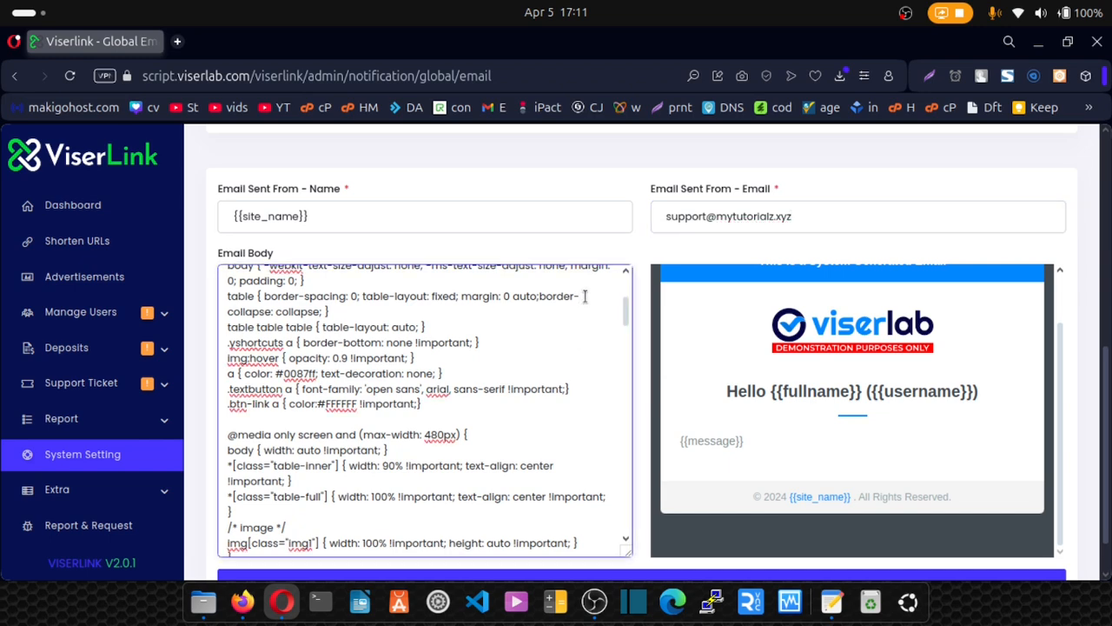
key("ctrl+f")
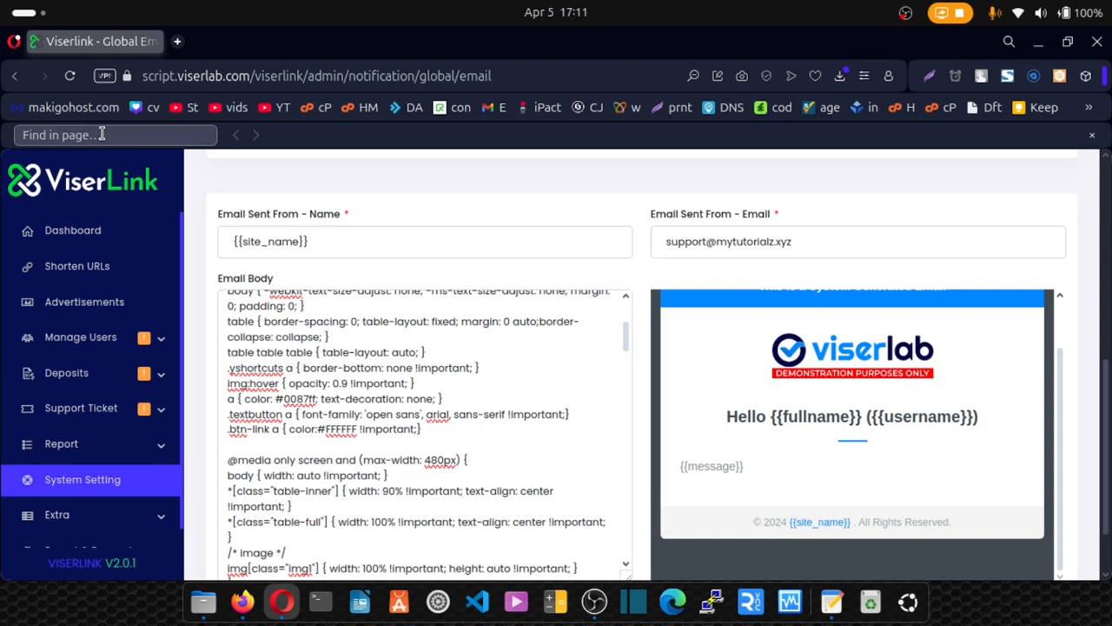
Search the page and copy the ViserLink logo's image address.
left_click(50, 137)
type("src")
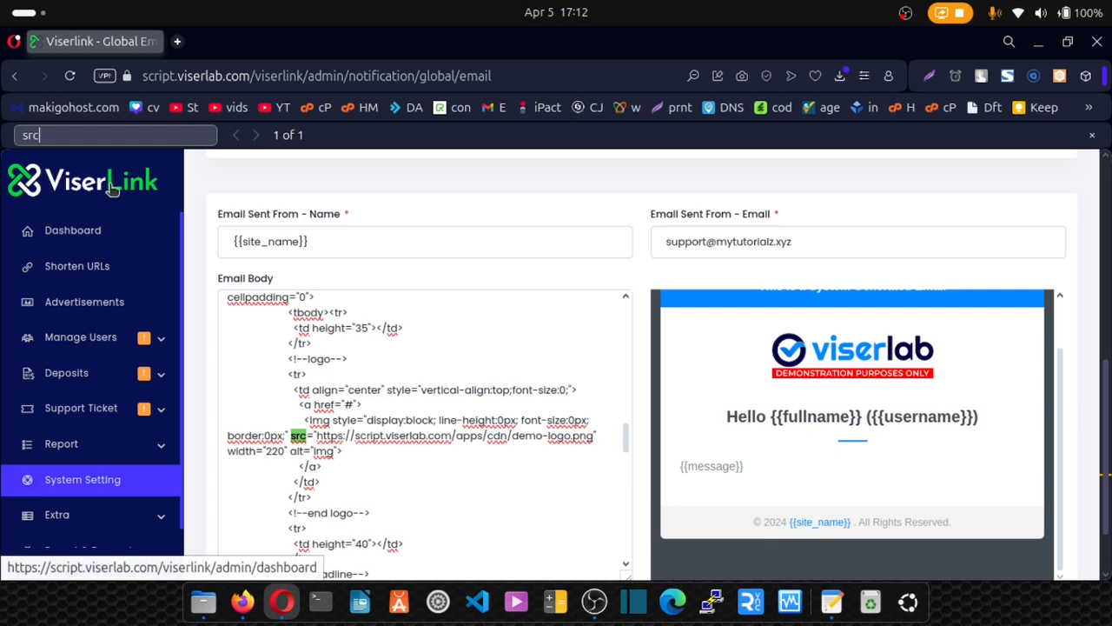
right_click(111, 188)
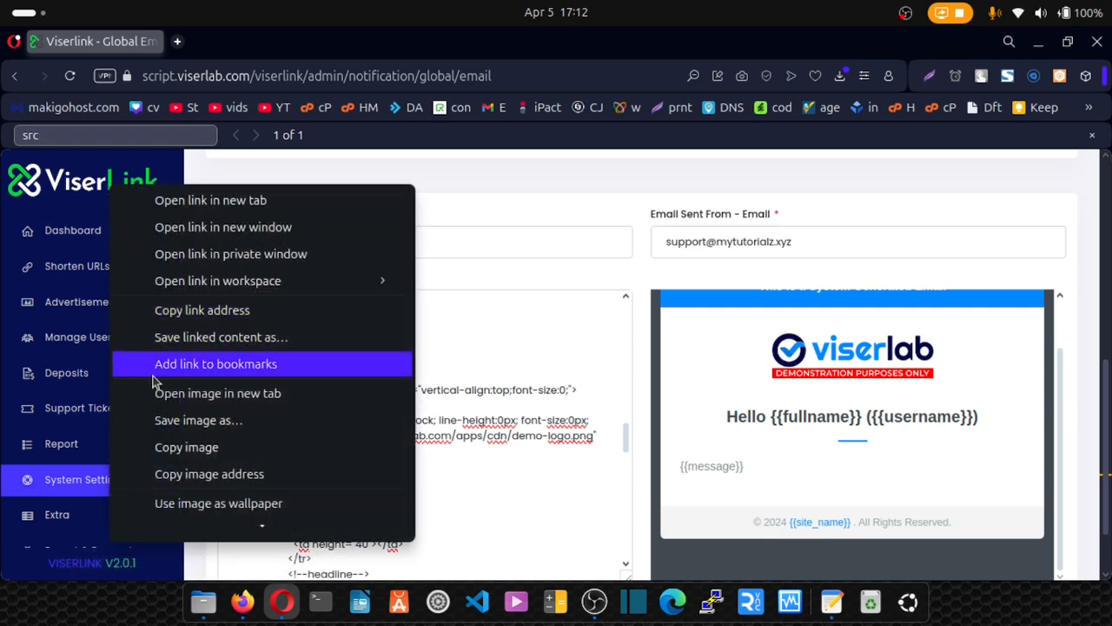
left_click(209, 474)
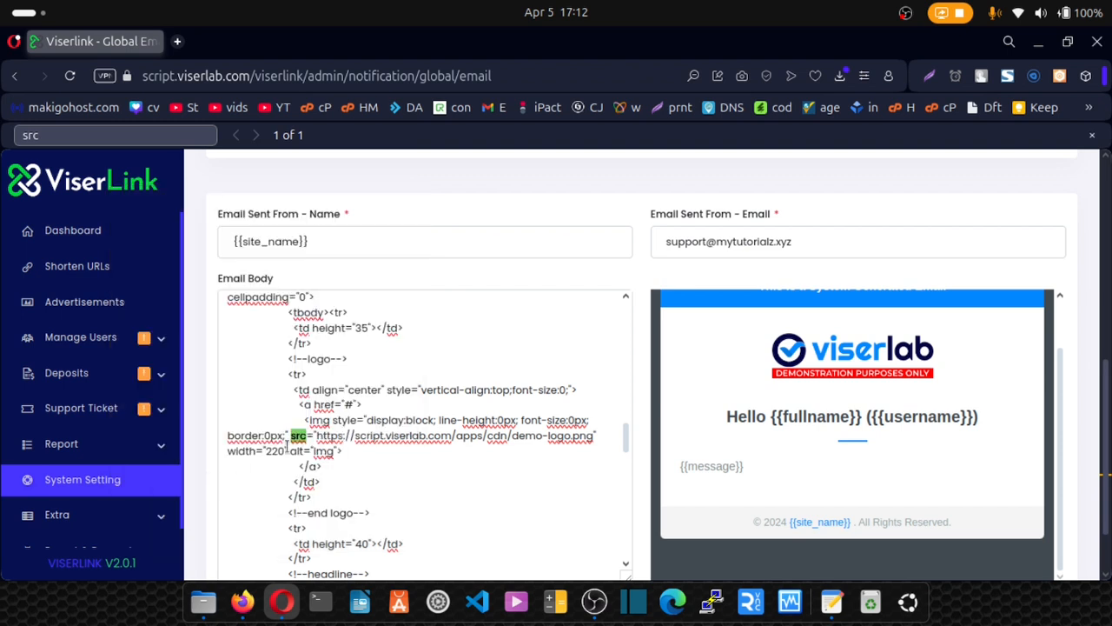
Replace the viserlab demo logo URL in the Email Body src with the ViserLink logo address.
left_click(317, 435)
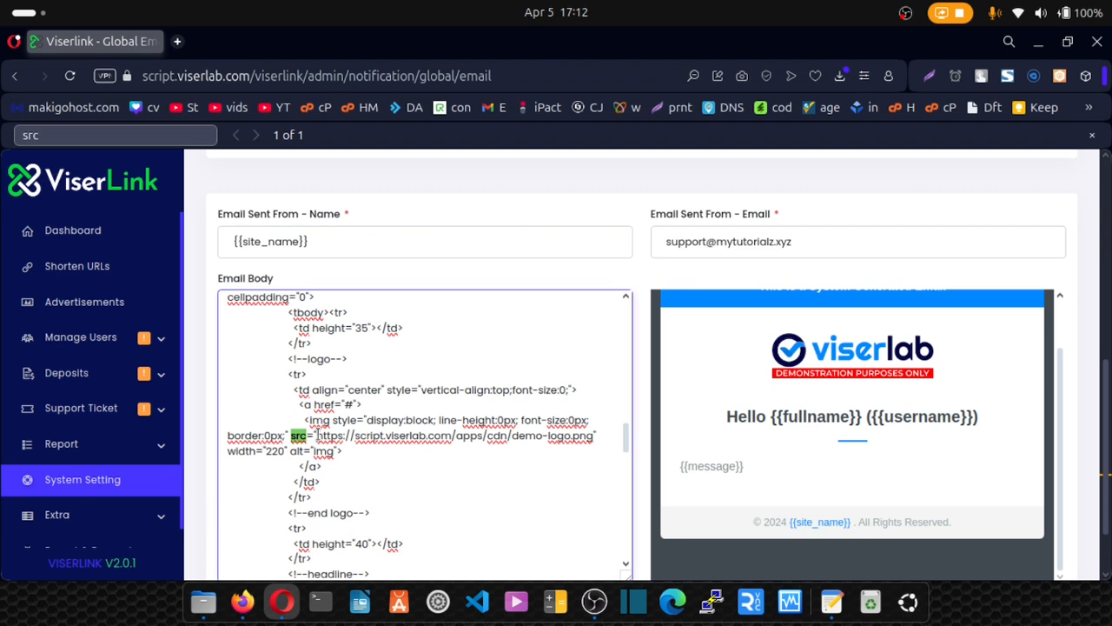
left_click_drag(317, 434, 593, 441)
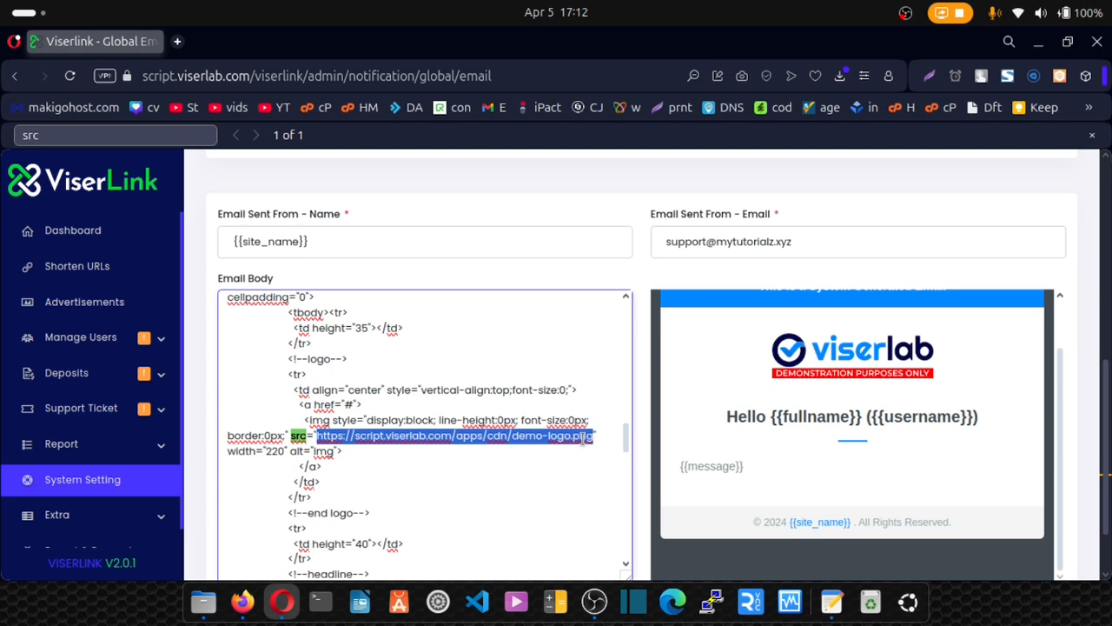
key("BackSpace")
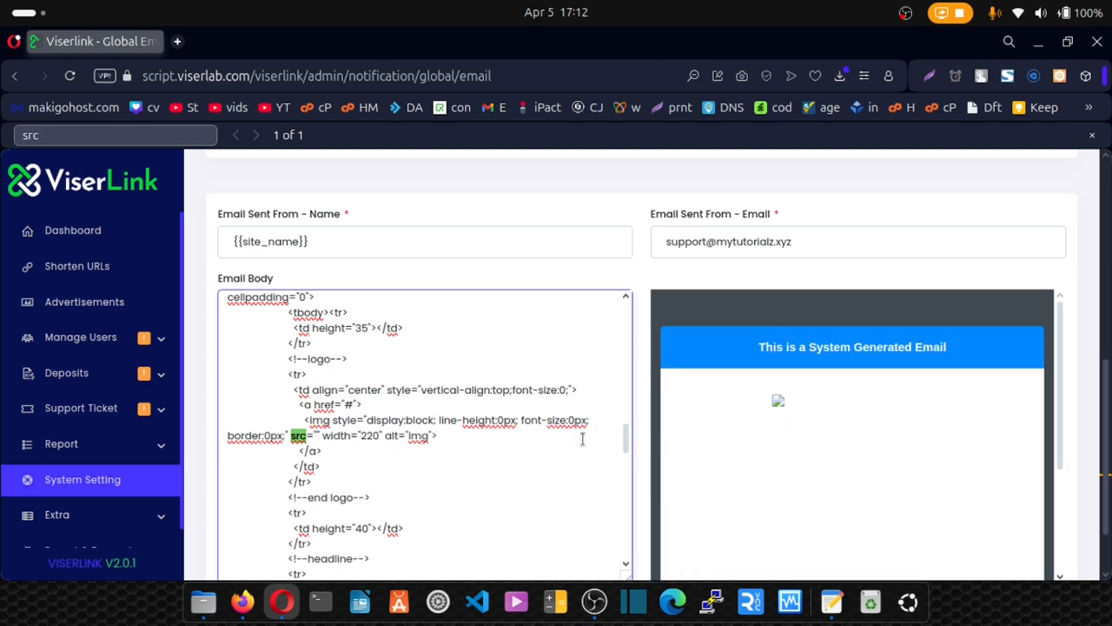
key("ctrl+v")
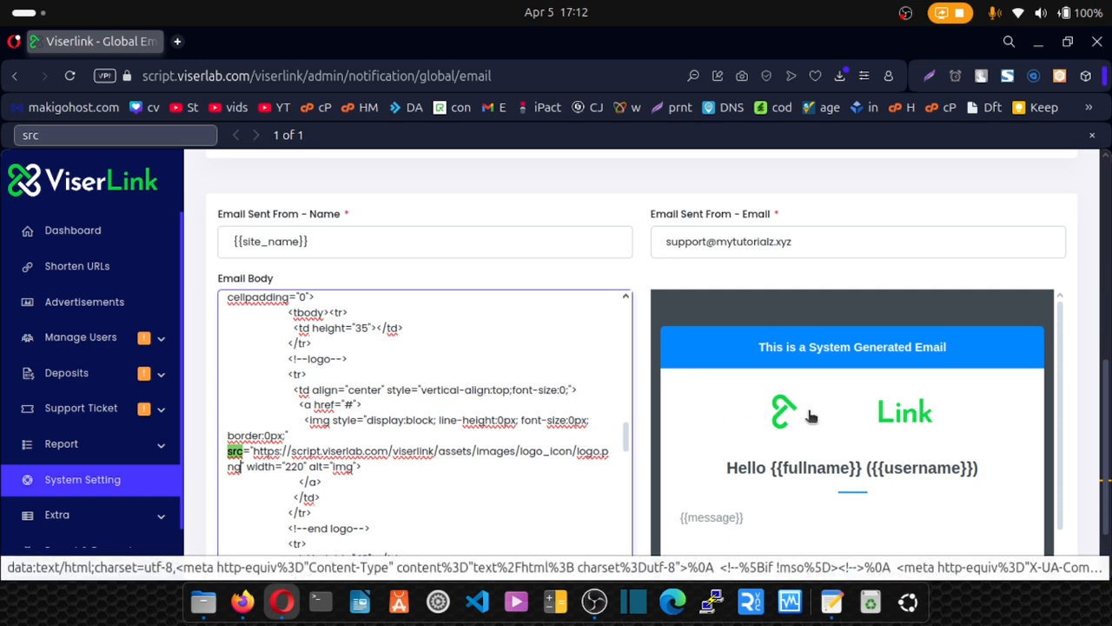
scroll(630, 365, "down", 3)
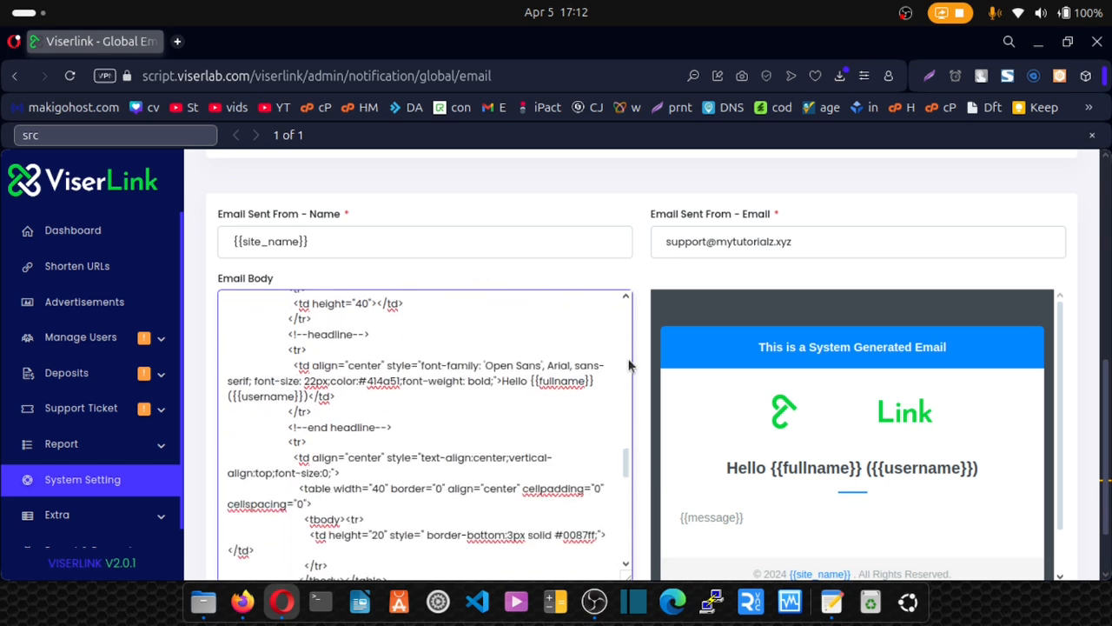
scroll(629, 365, "down", 1)
scroll(665, 442, "down", 2)
scroll(639, 455, "down", 2)
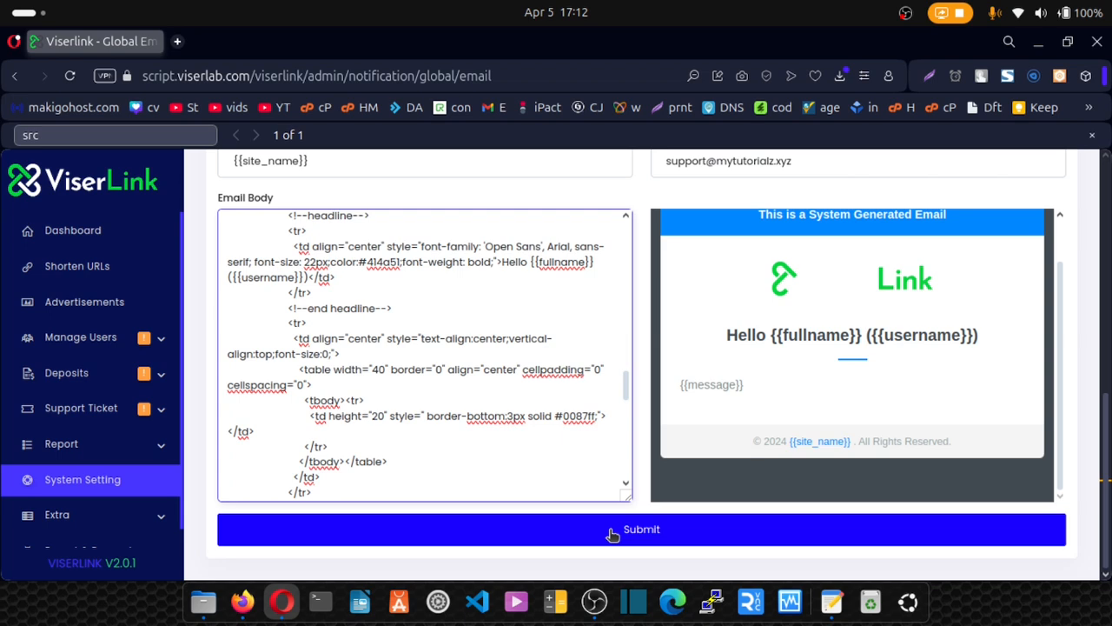
scroll(643, 306, "up", 4)
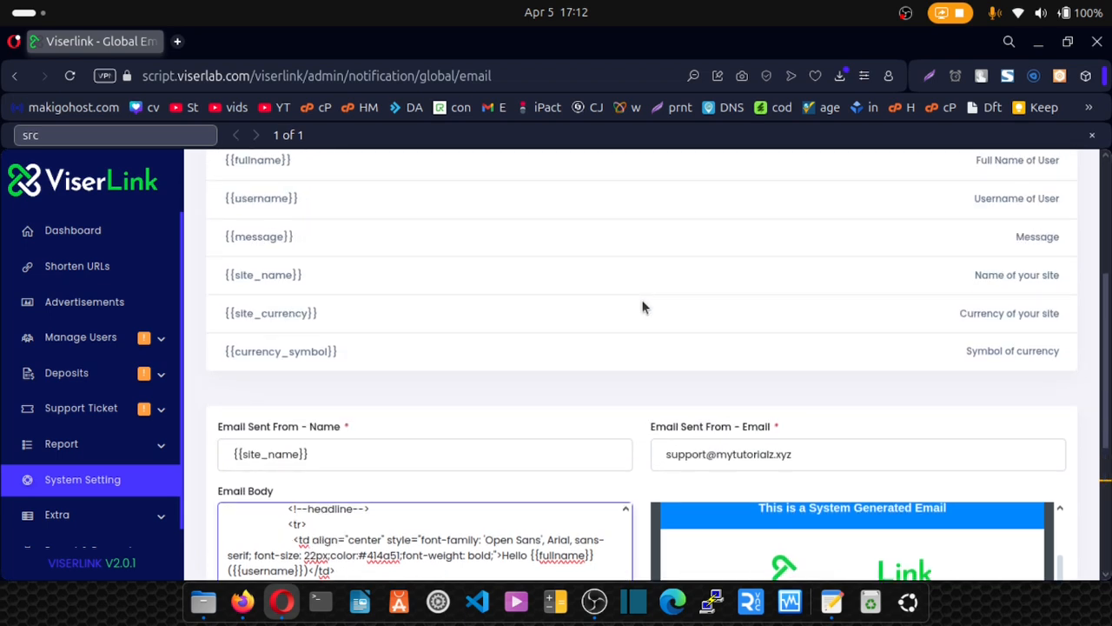
scroll(643, 307, "up", 4)
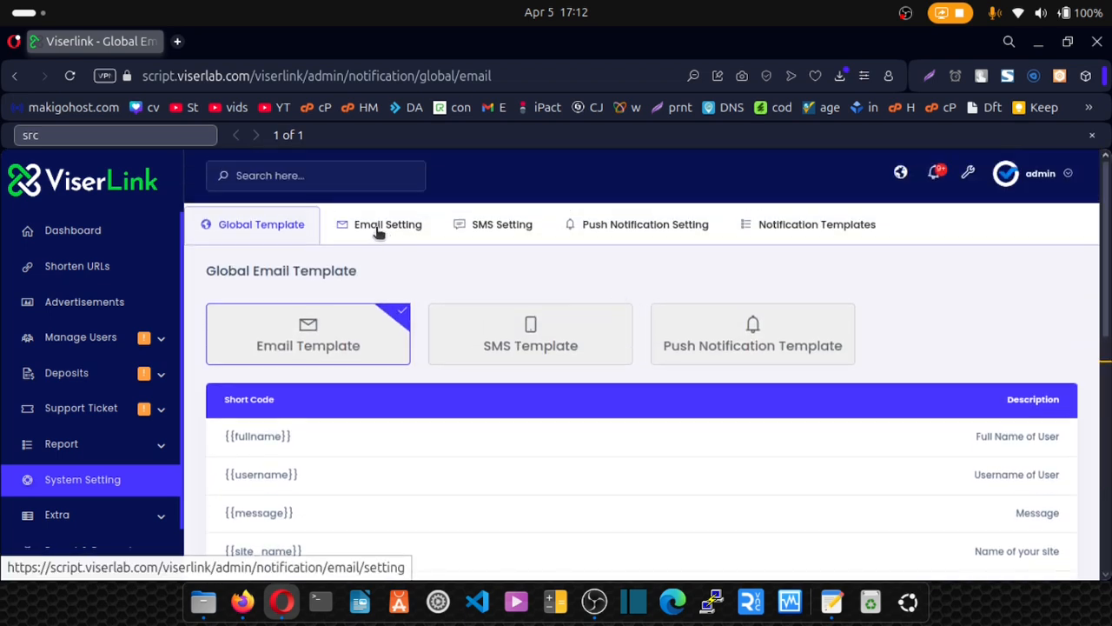
Set the Email Send Method to SMTP in Email Setting.
left_click(379, 228)
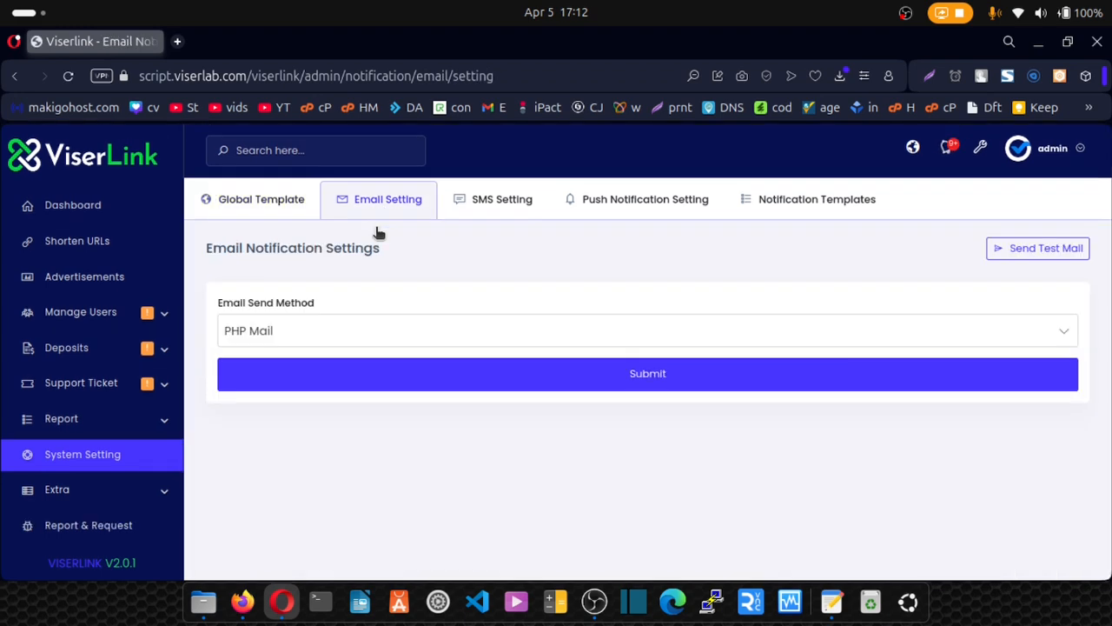
left_click(347, 329)
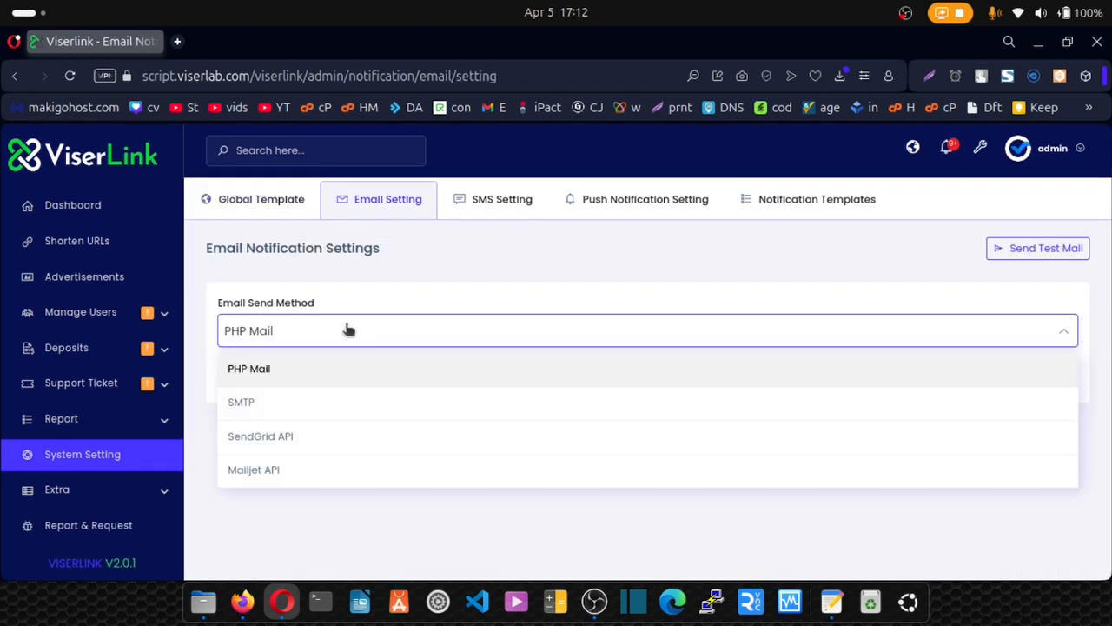
left_click(293, 403)
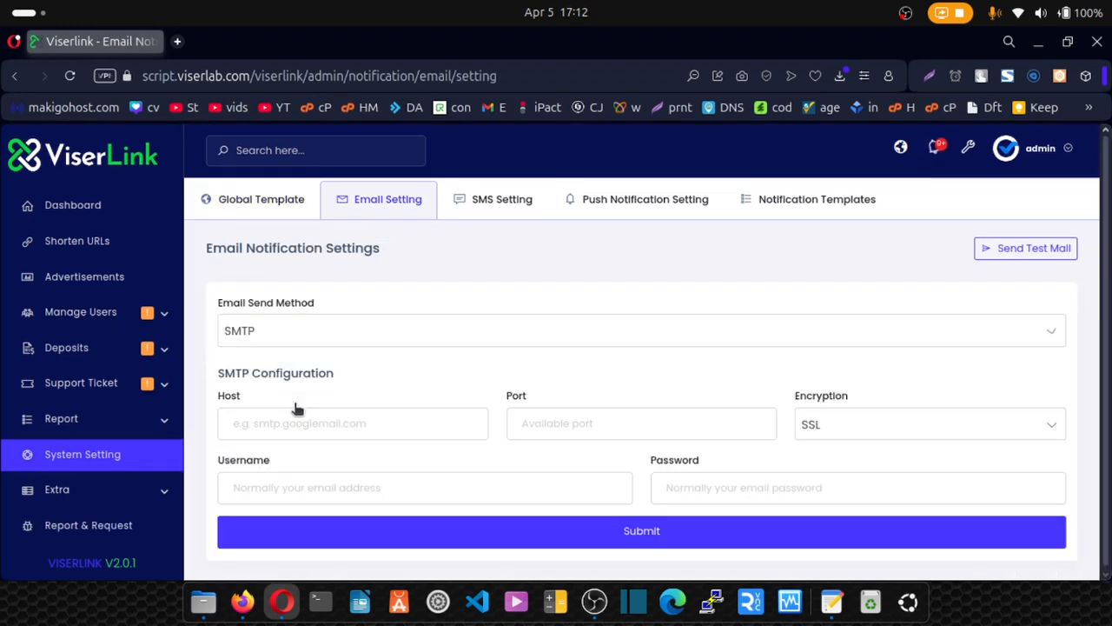
Fill the SMTP Username with the support mailbox address copied from the notes.
left_click(831, 602)
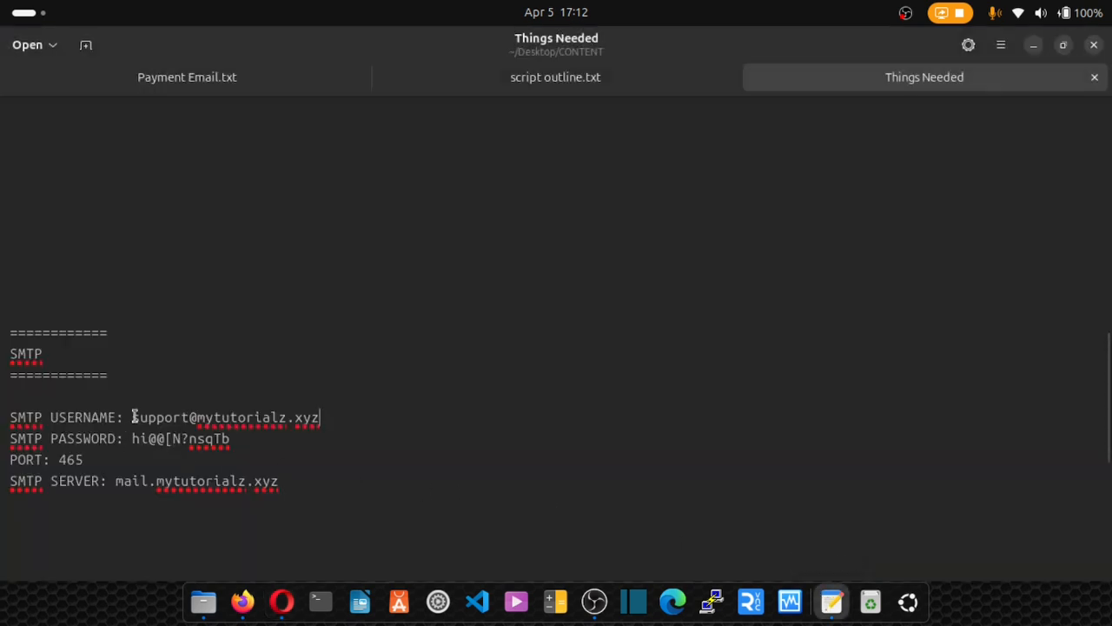
left_click_drag(132, 417, 323, 423)
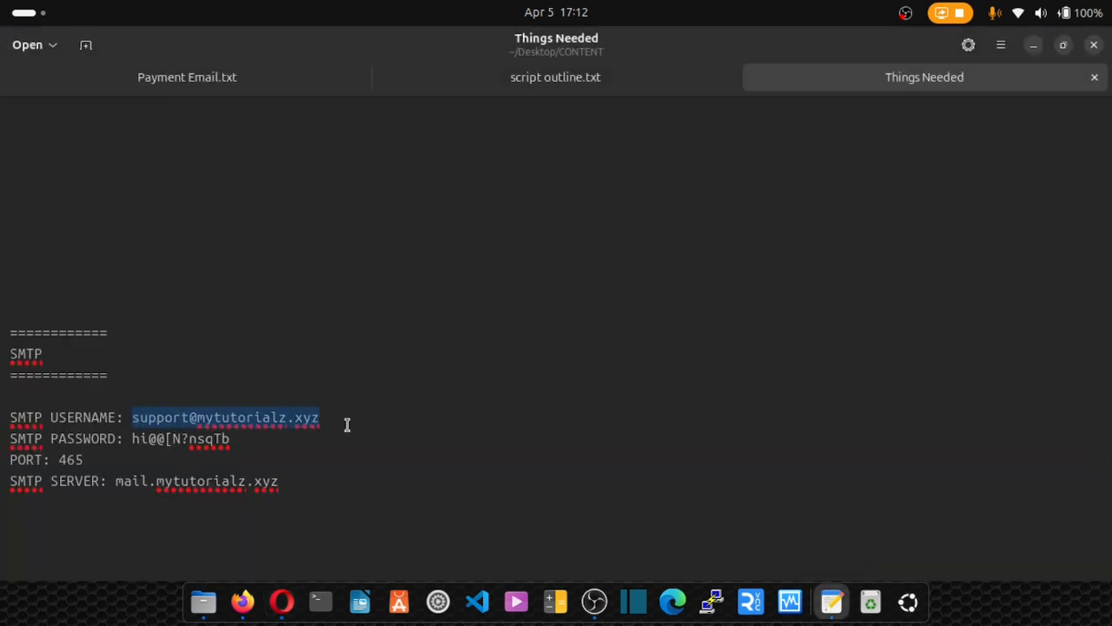
left_click(282, 602)
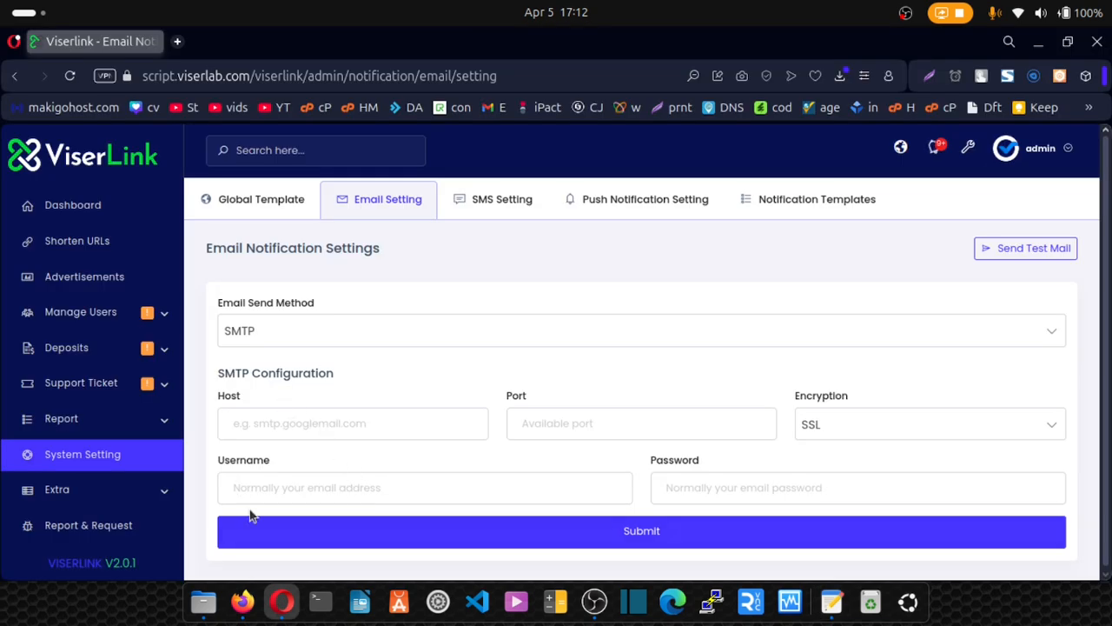
left_click(239, 488)
key("ctrl+v")
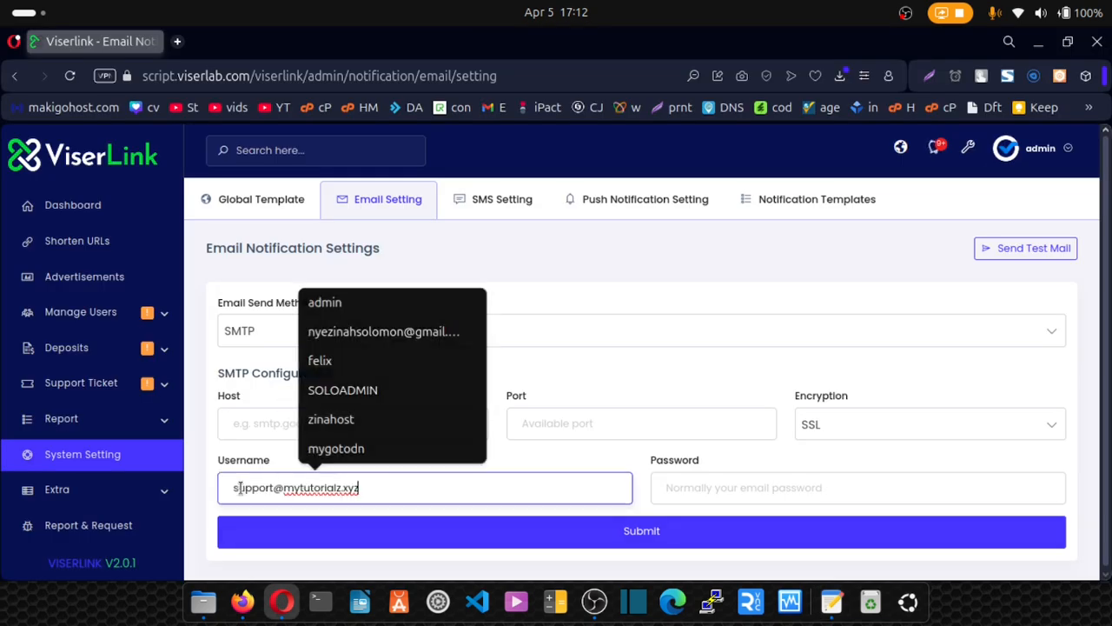
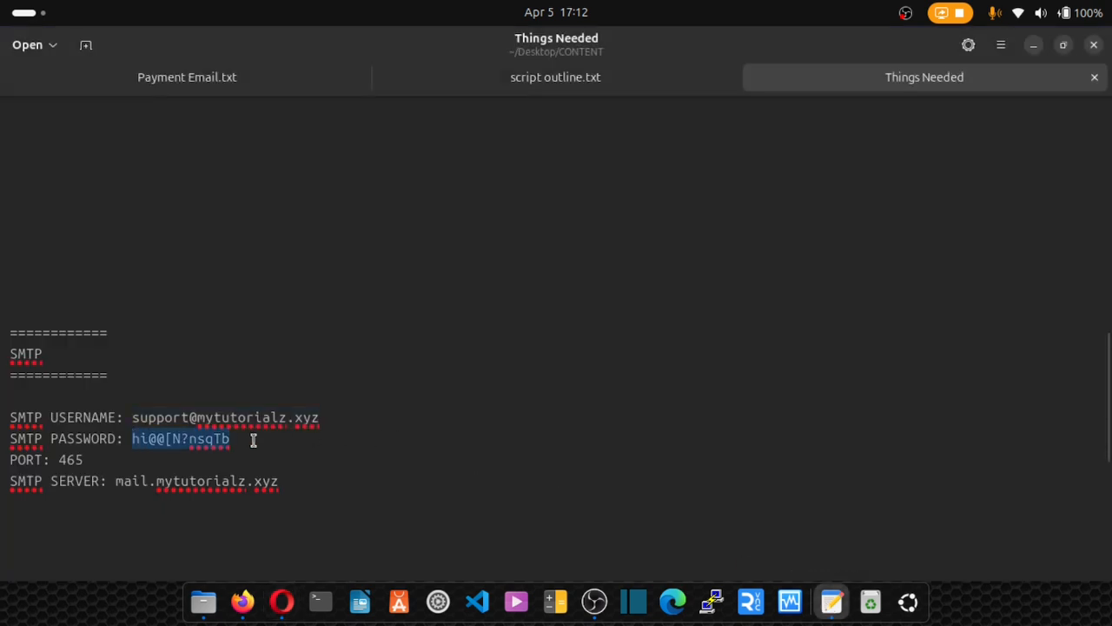
Paste the mail account password and port 465 from the notes into the SMTP fields.
left_click(282, 601)
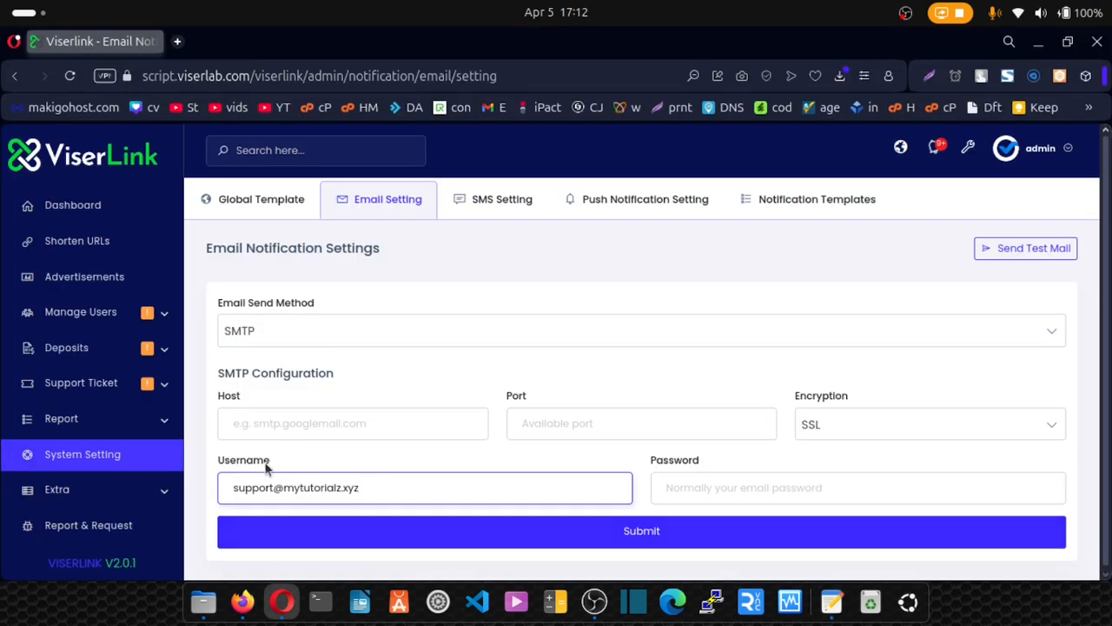
left_click(686, 488)
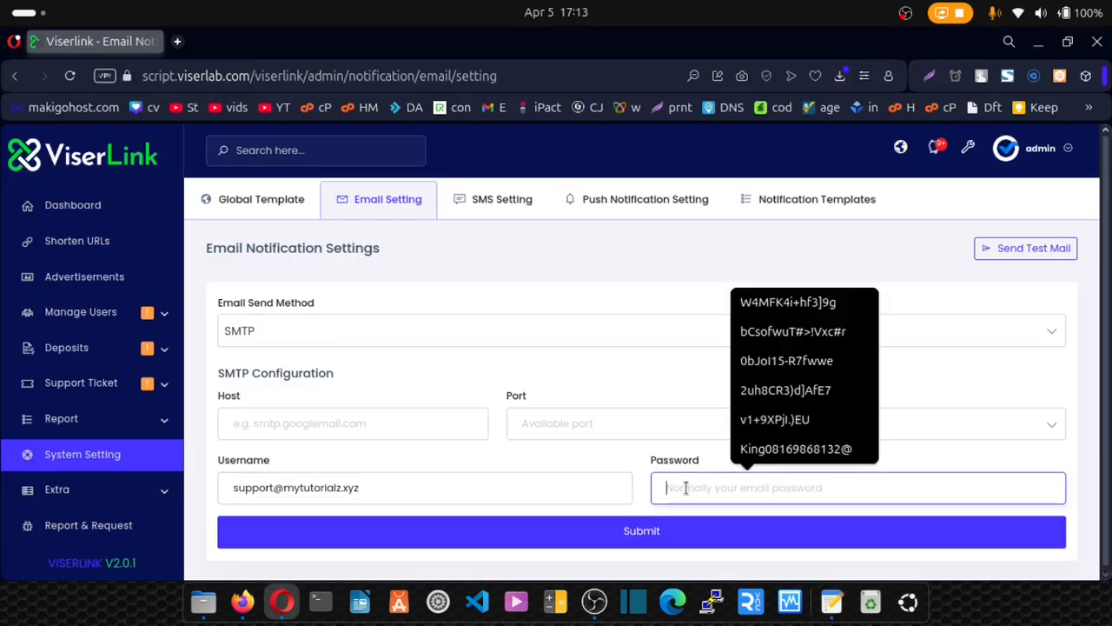
key("ctrl+v")
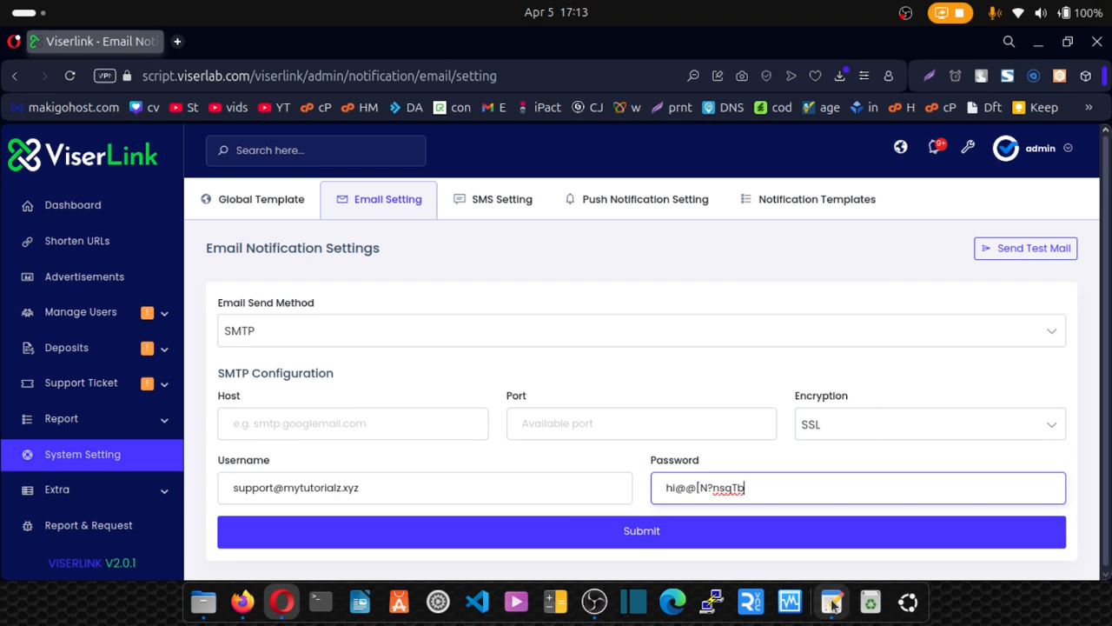
left_click(832, 601)
left_click_drag(89, 459, 56, 459)
key("ctrl+c")
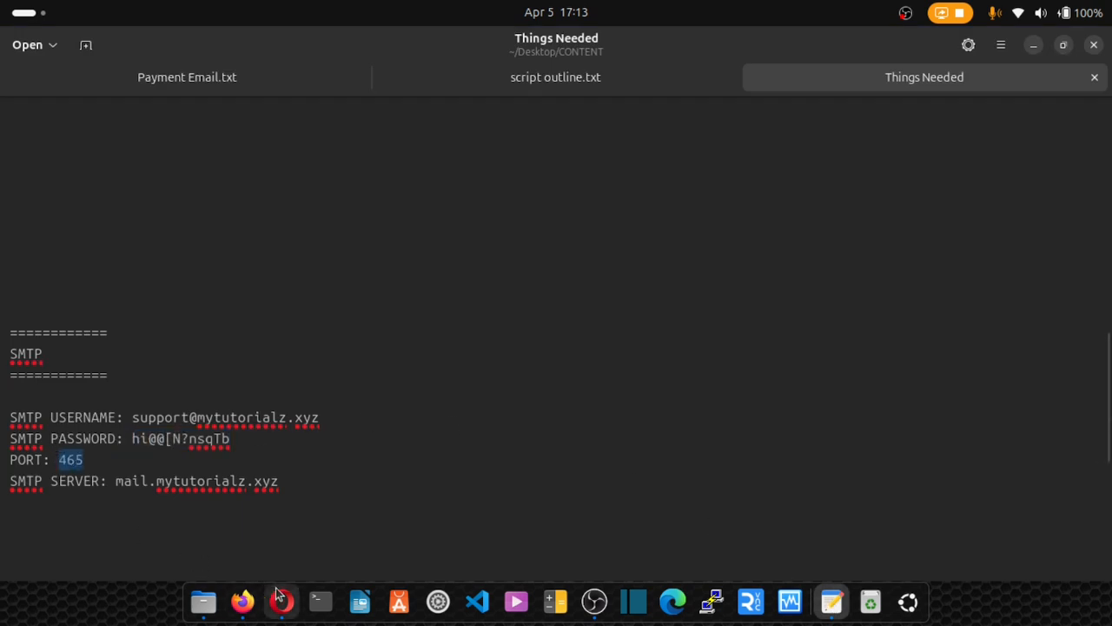
left_click(282, 601)
left_click(553, 426)
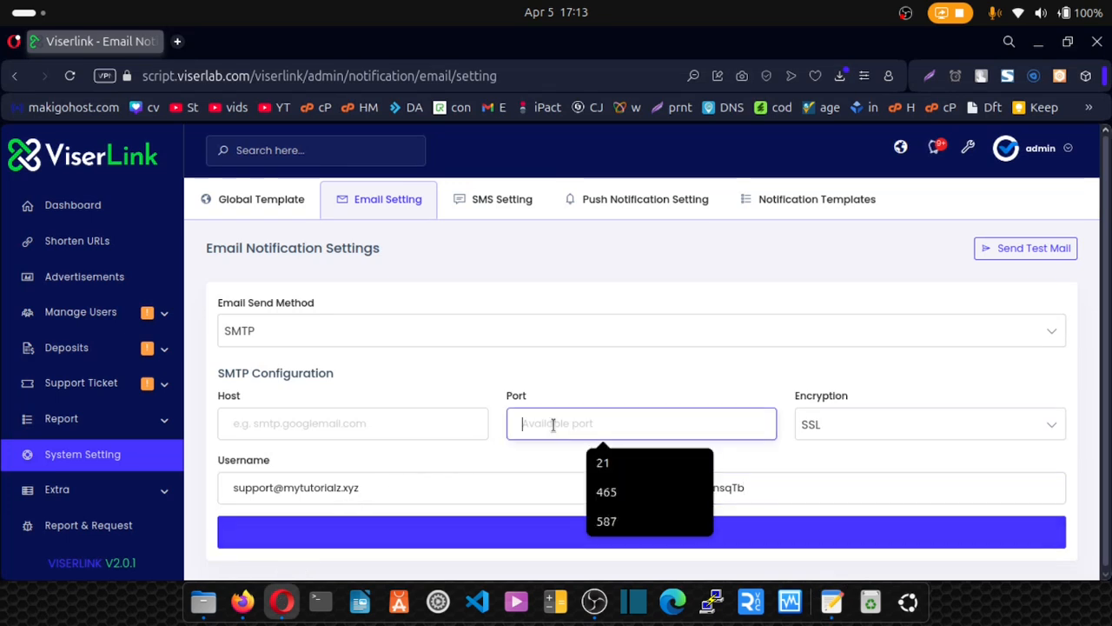
key("ctrl+v")
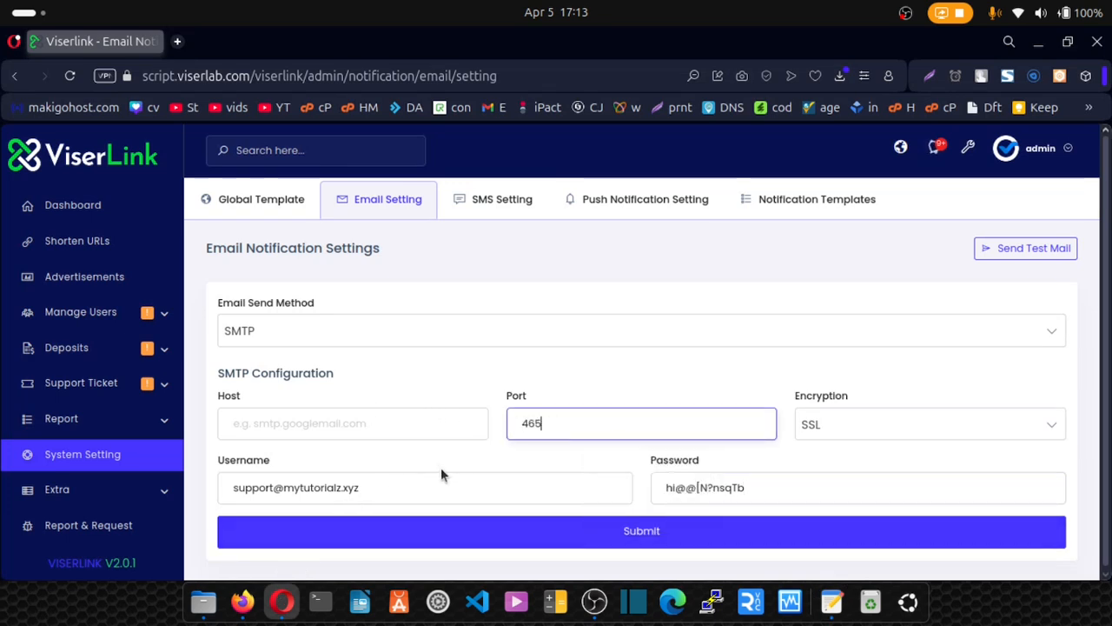
Set the SMTP host to mail.mytutorialz.xyz, copied from the notes.
left_click(832, 601)
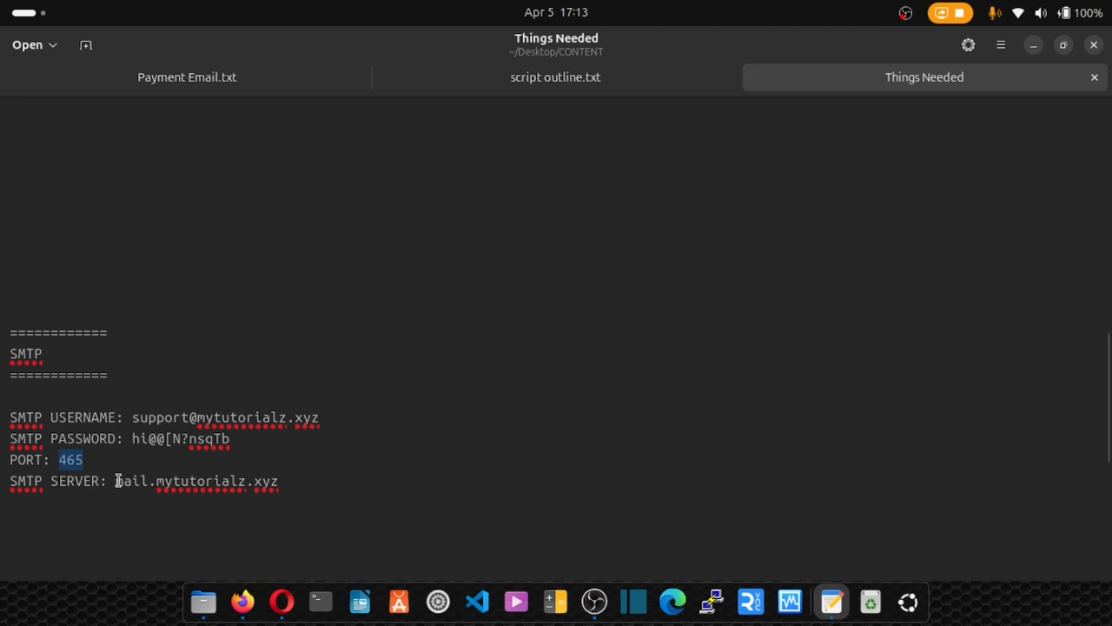
left_click_drag(117, 481, 294, 480)
key("ctrl+c")
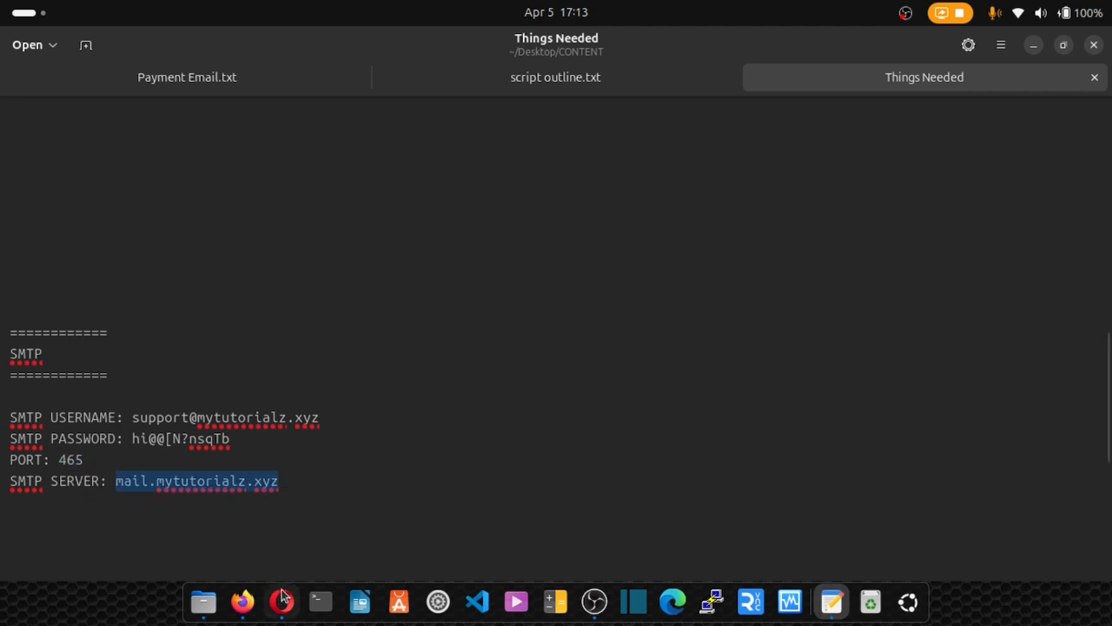
left_click(282, 601)
left_click(250, 424)
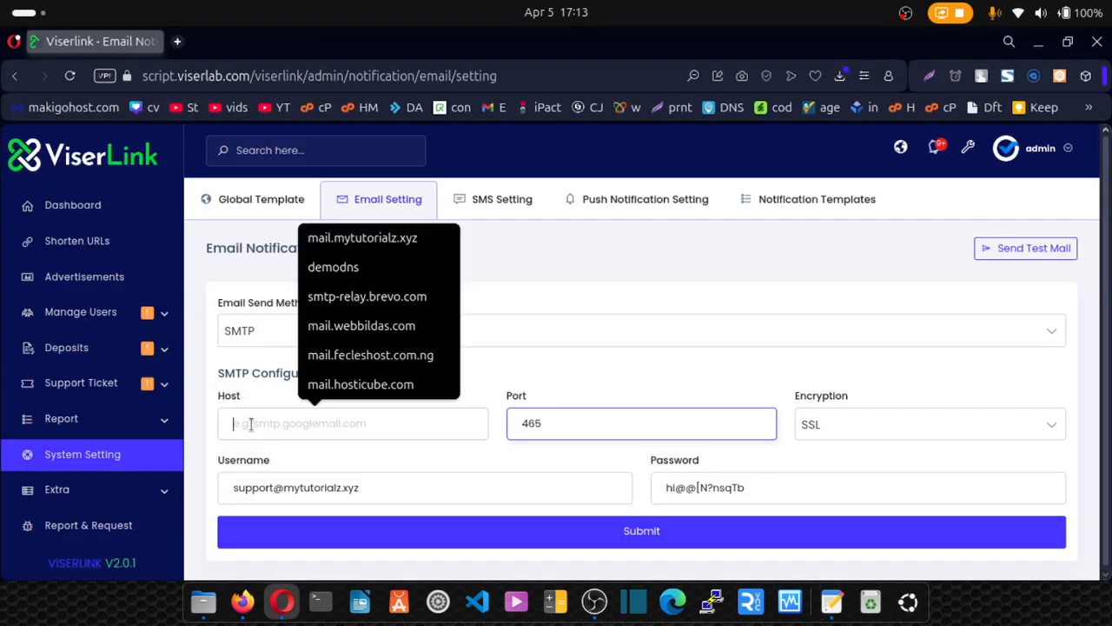
key("ctrl+v")
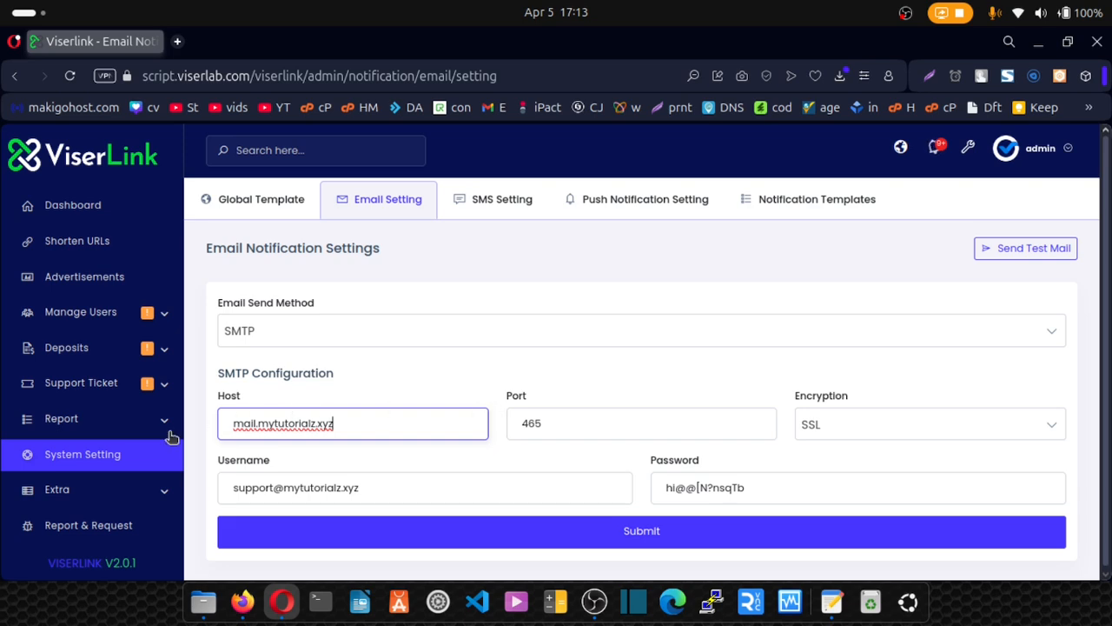
Bring up the automatic Payment Gateways list from System Settings and scroll through it.
left_click(75, 455)
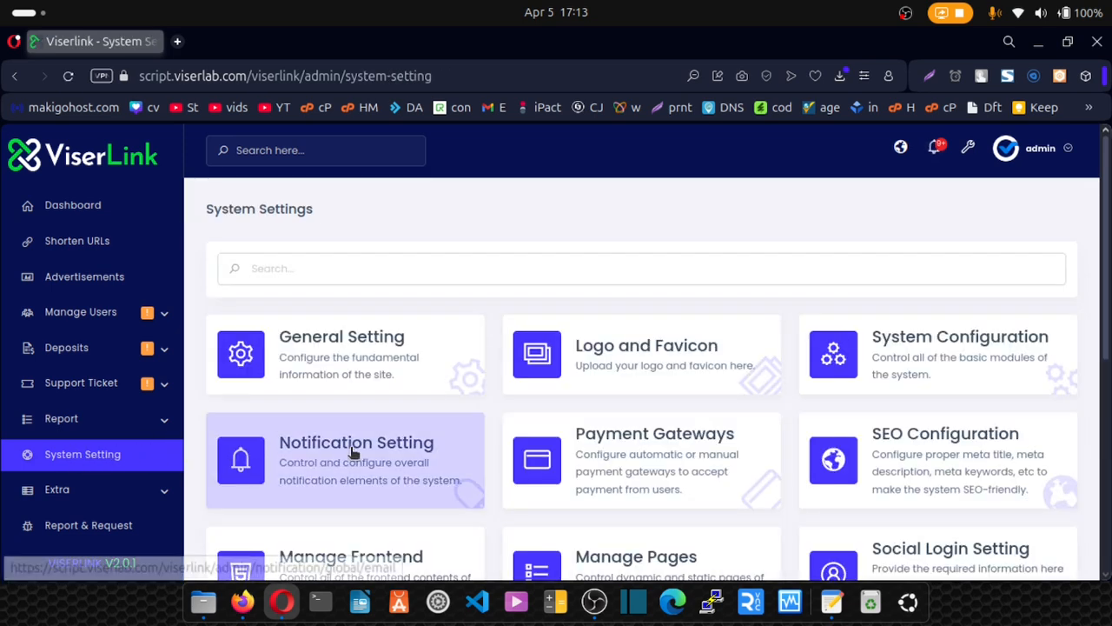
left_click(633, 453)
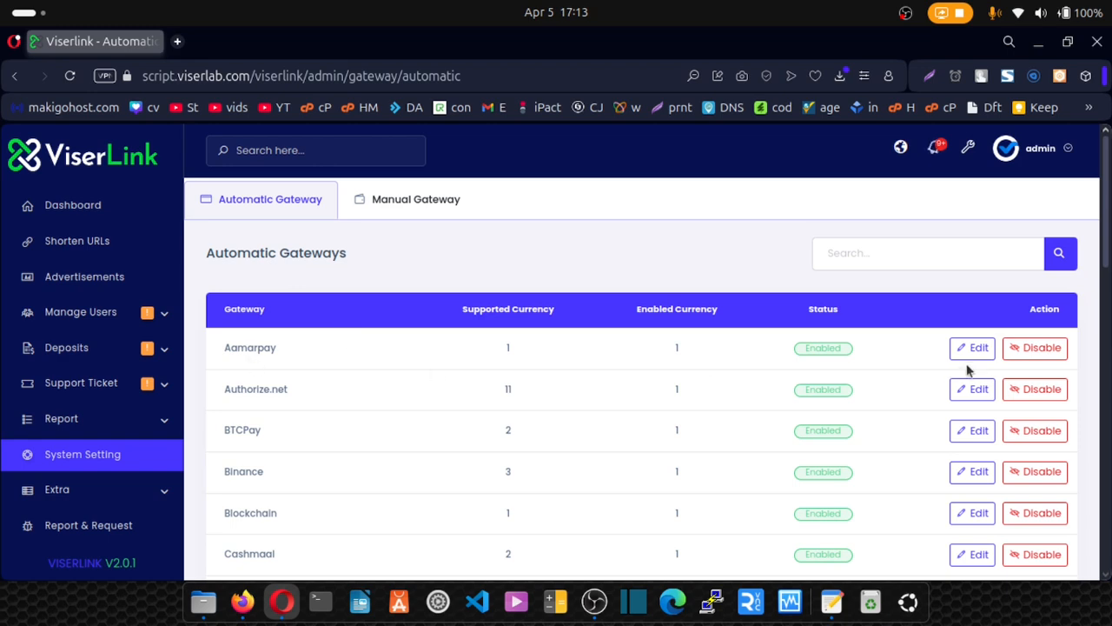
scroll(1012, 396, "down", 2)
scroll(1013, 402, "down", 4)
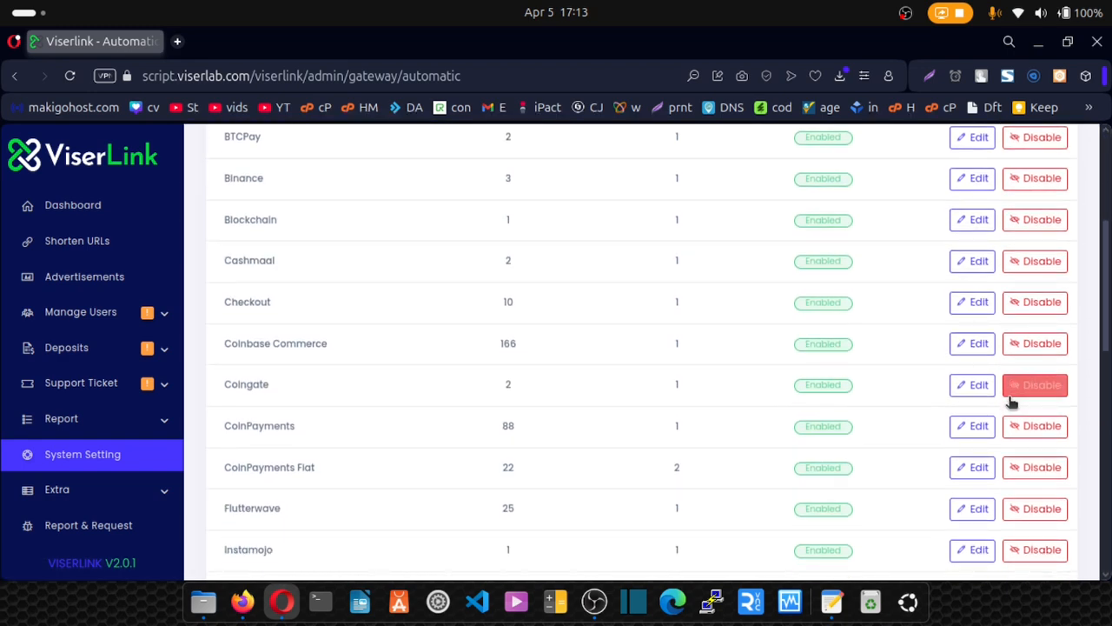
scroll(1004, 402, "down", 8)
scroll(1002, 404, "down", 6)
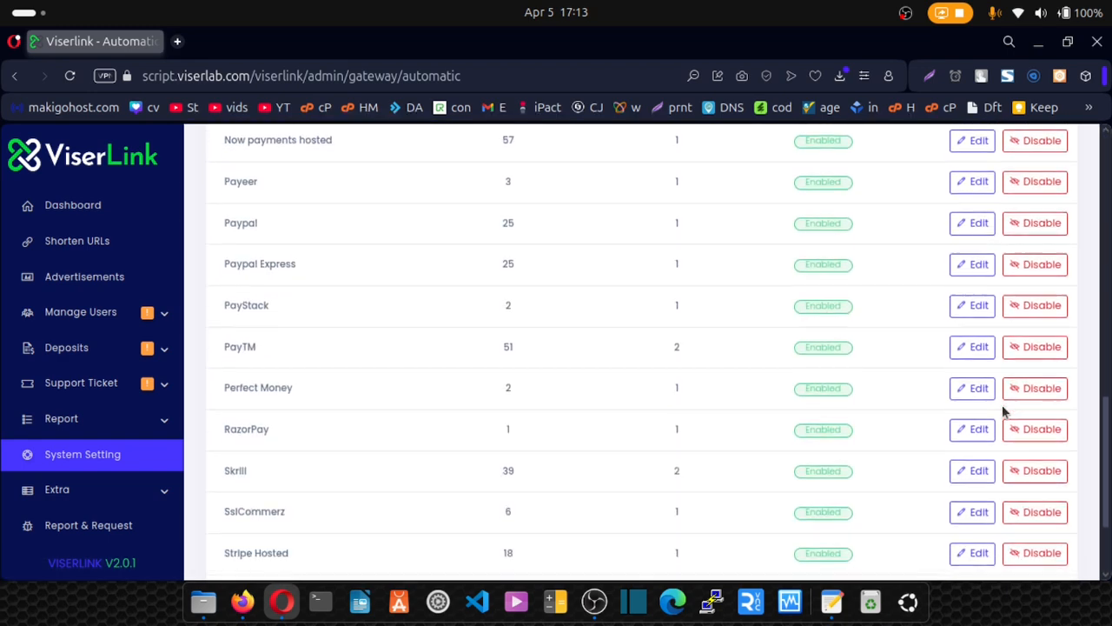
Start disabling Skrill but cancel, so every gateway stays enabled.
left_click(1033, 404)
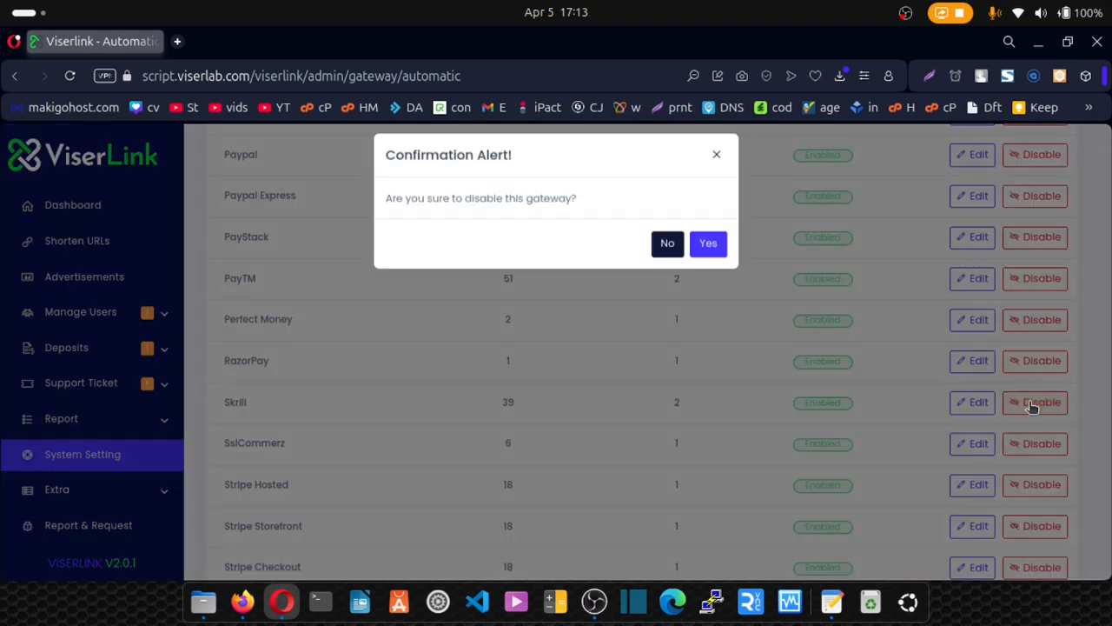
left_click(717, 167)
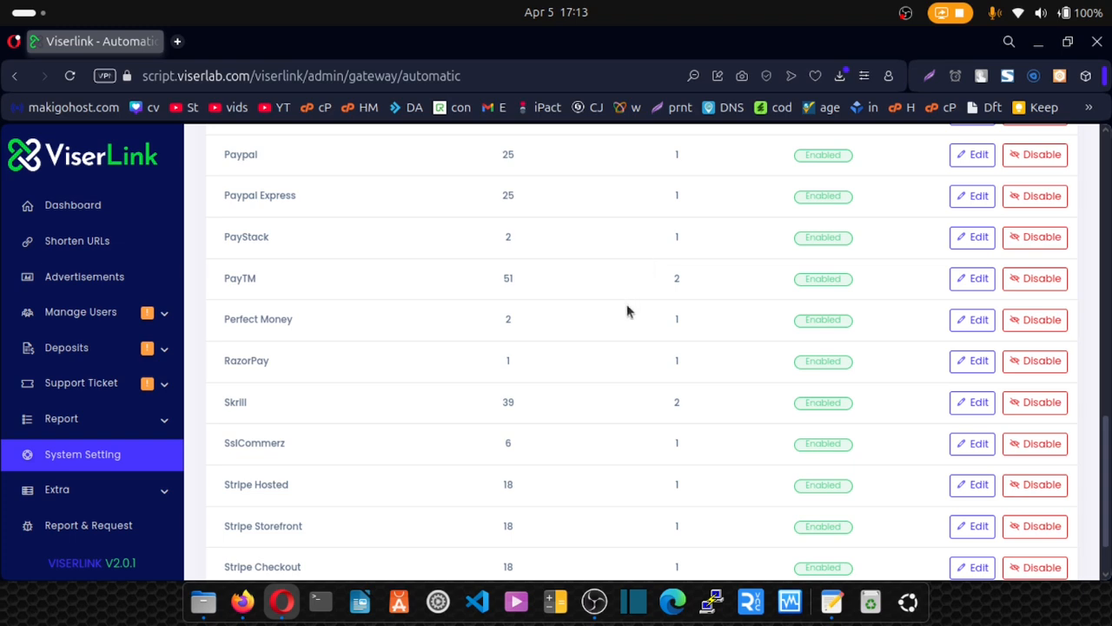
scroll(626, 311, "up", 4)
scroll(625, 311, "down", 5)
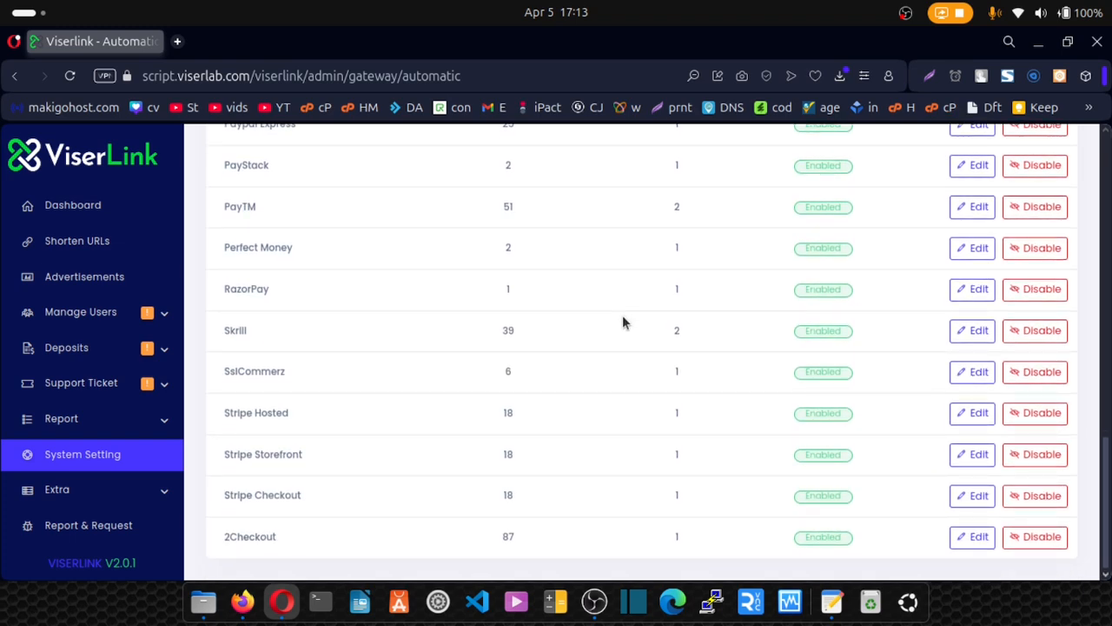
scroll(623, 318, "up", 4)
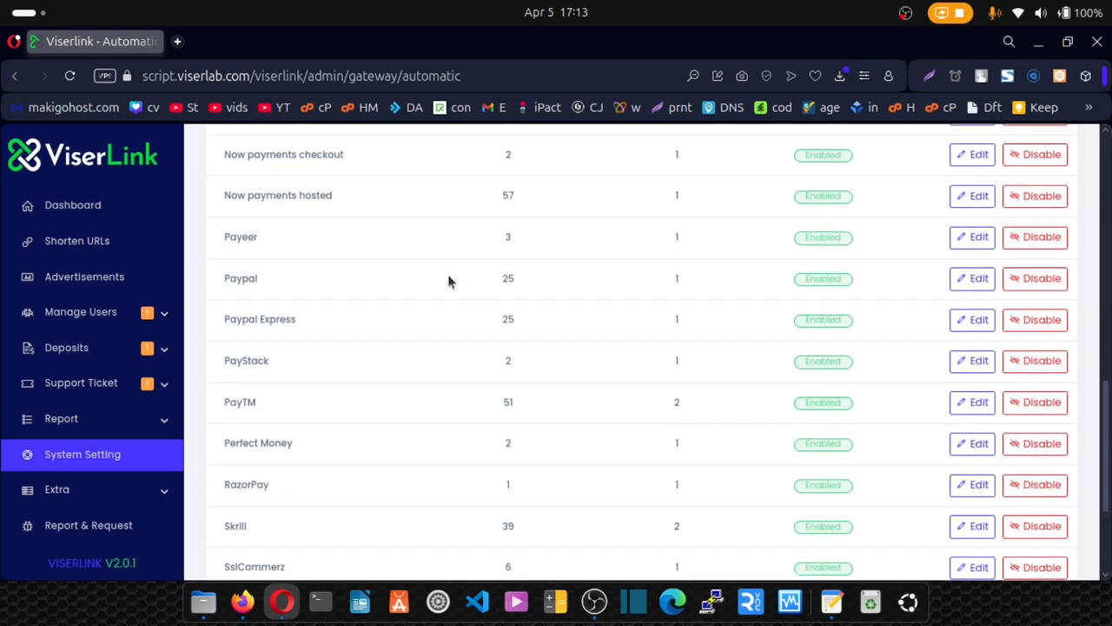
Add an AUD currency to the PayPal gateway, named 'Paypal - AUD'.
left_click(979, 279)
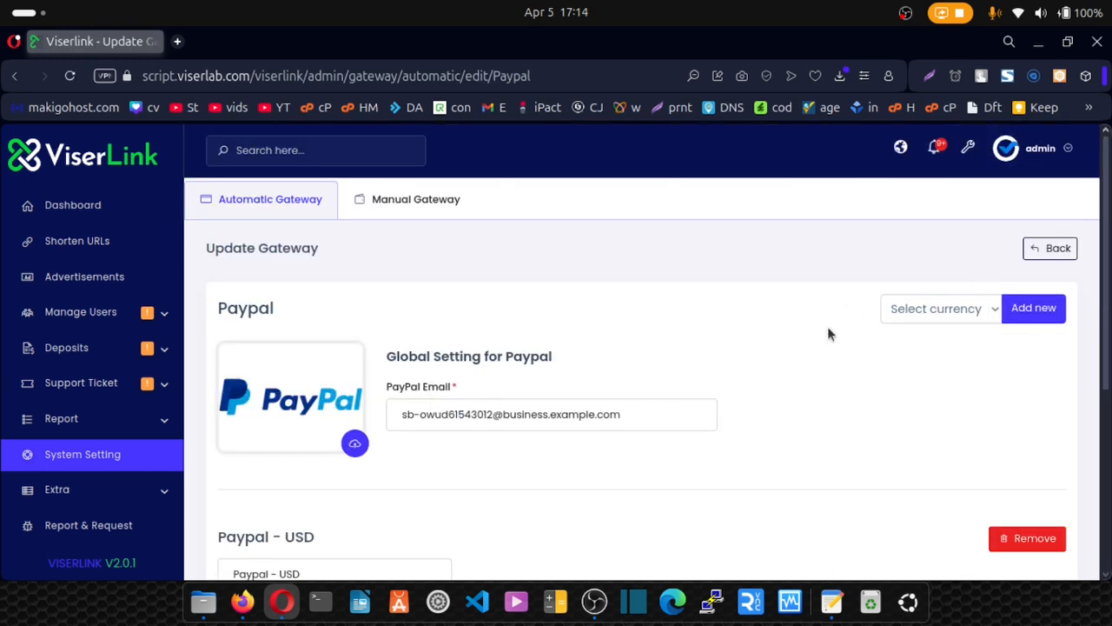
left_click(991, 310)
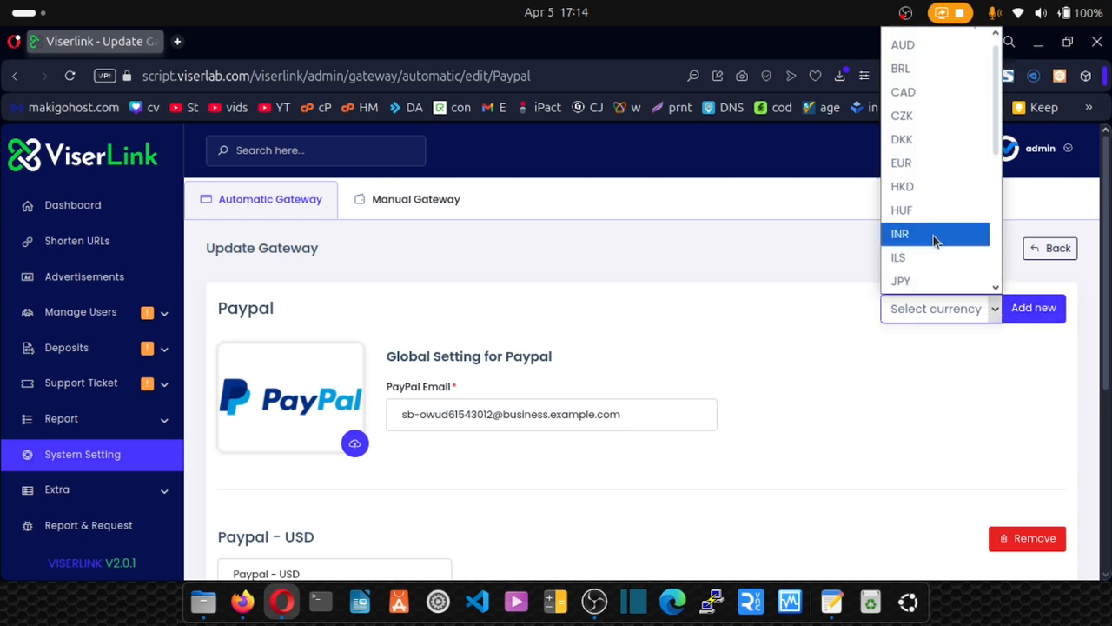
scroll(934, 236, "down", 2)
scroll(895, 264, "up", 2)
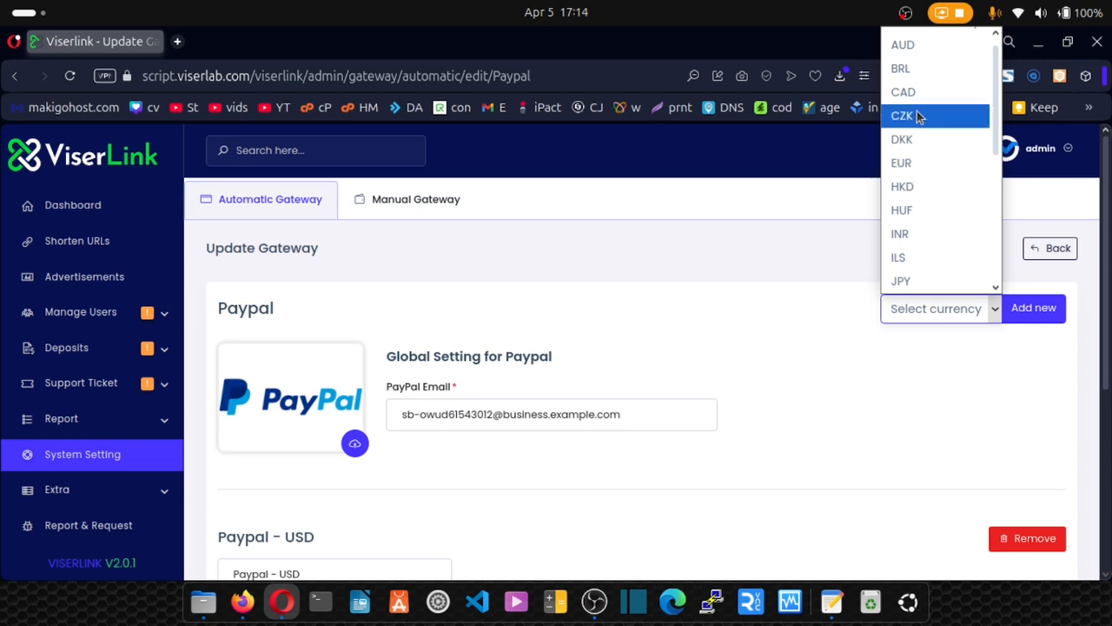
left_click(923, 45)
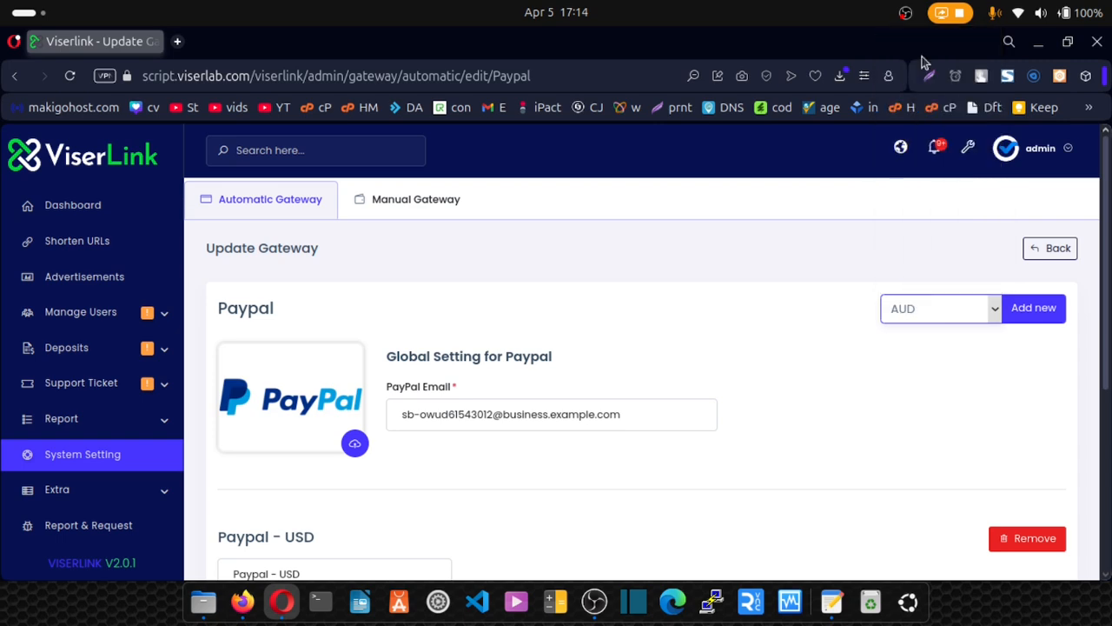
left_click(1033, 308)
scroll(956, 318, "down", 7)
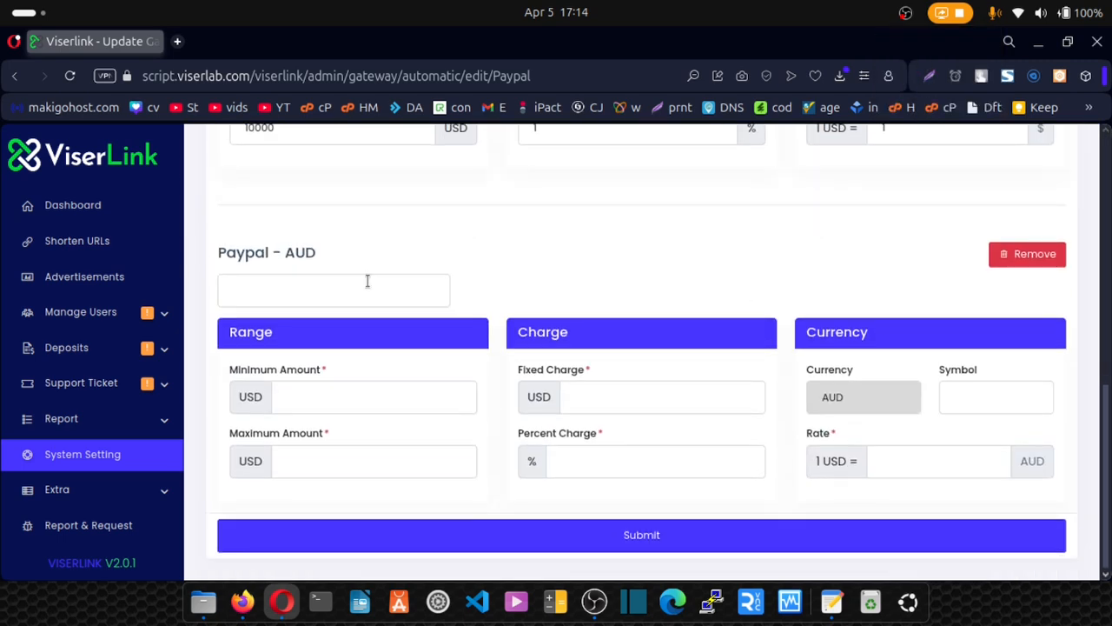
left_click_drag(322, 253, 216, 249)
key("ctrl+c")
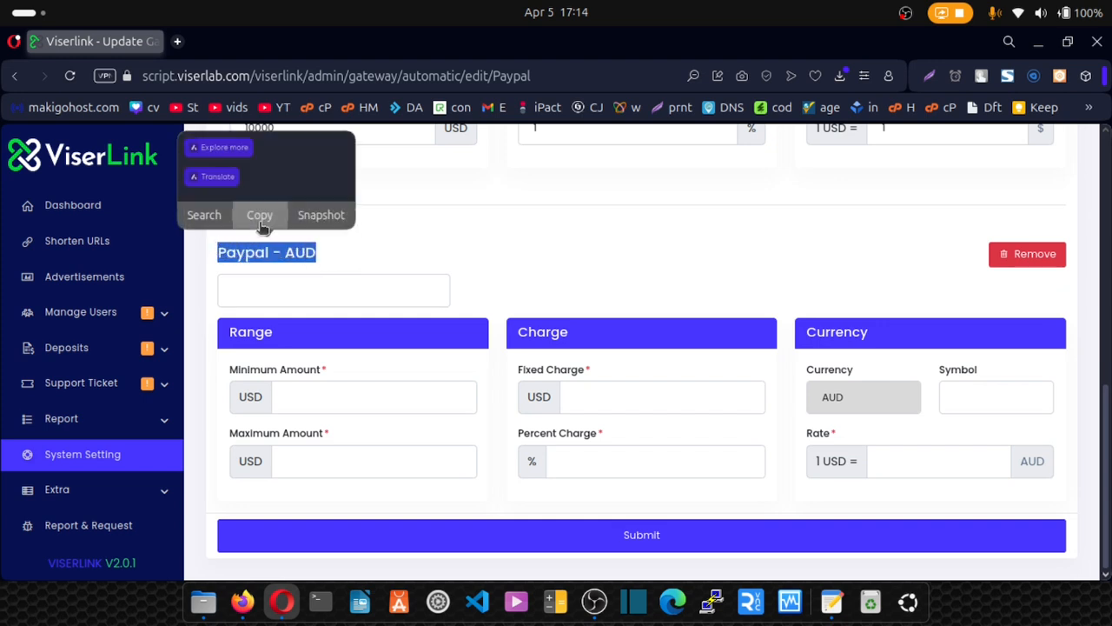
left_click(279, 291)
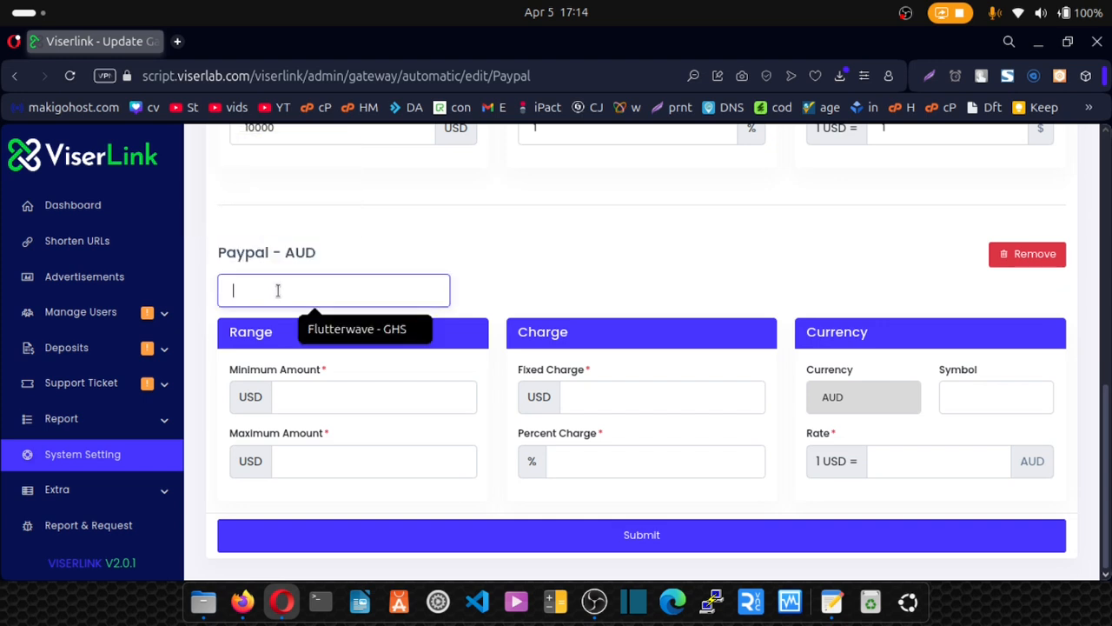
key("ctrl+v")
Give PayPal AUD a 1–1000 USD range, fixed charge 1 and 2% charge.
left_click(292, 391)
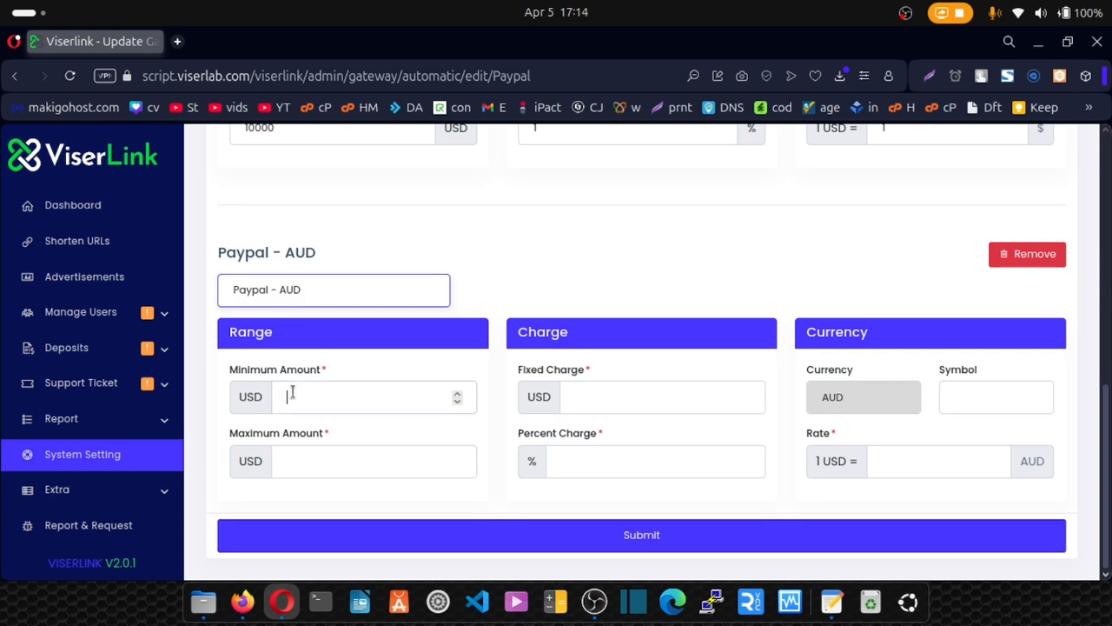
type("1")
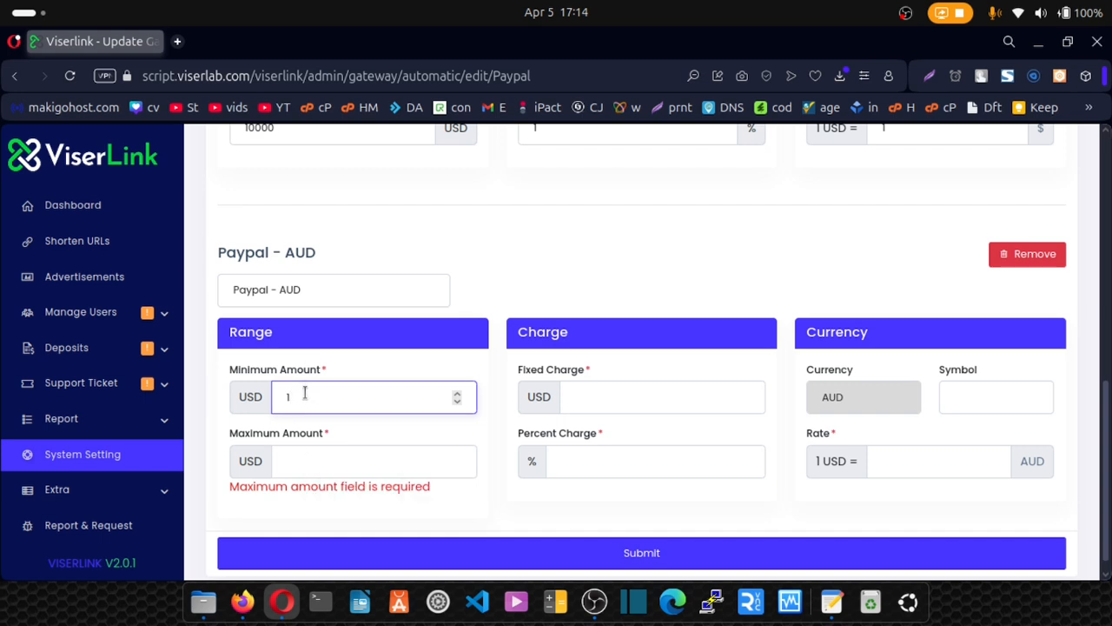
left_click(301, 461)
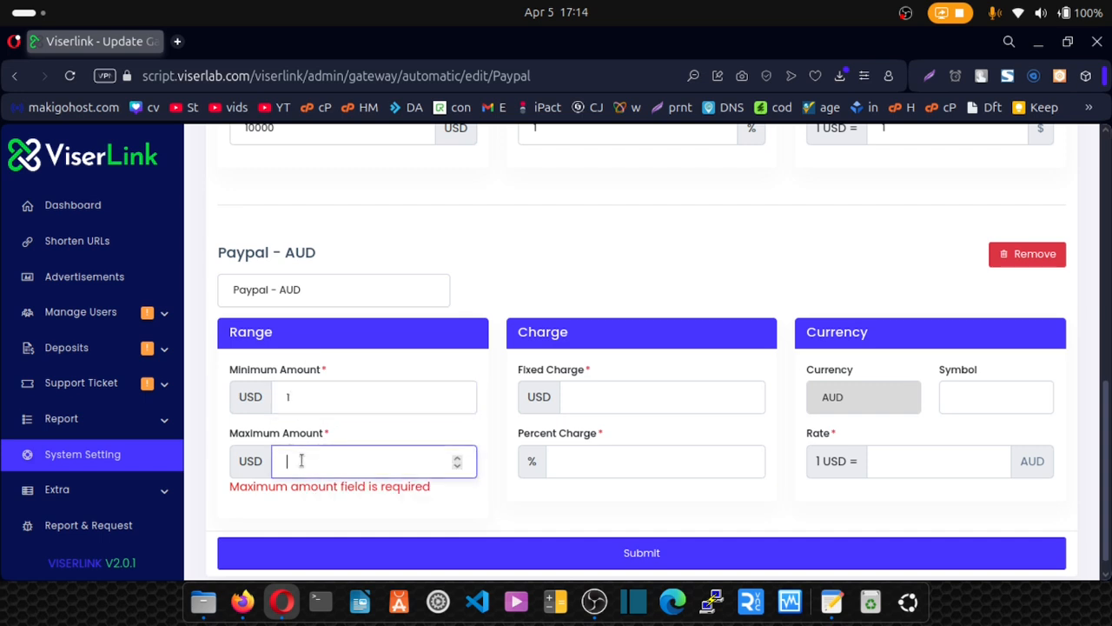
type("1000")
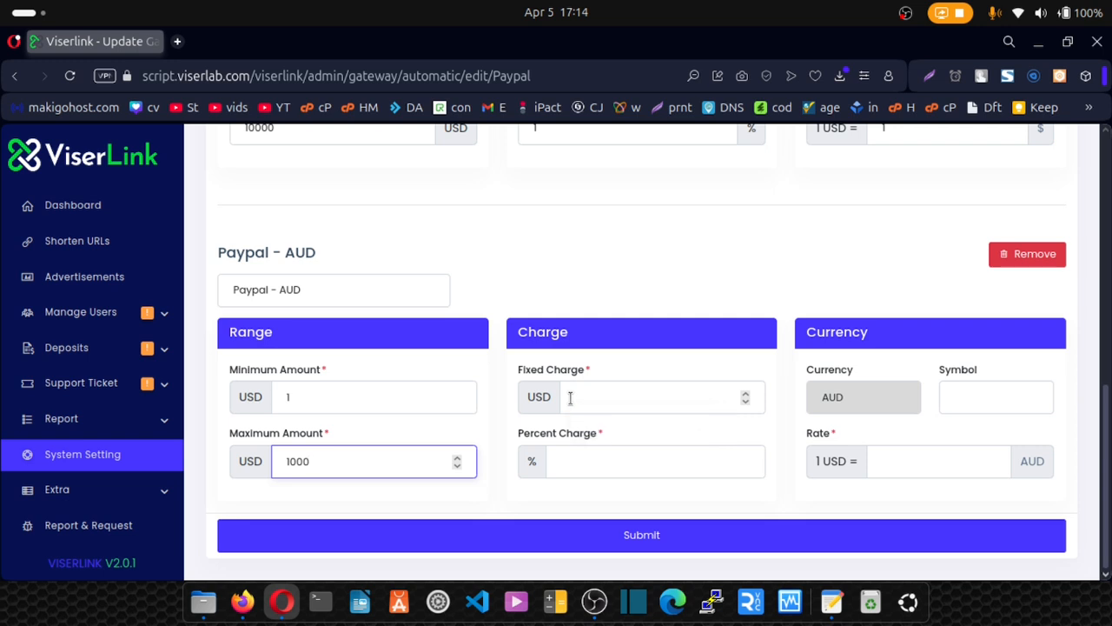
left_click(570, 397)
type("1")
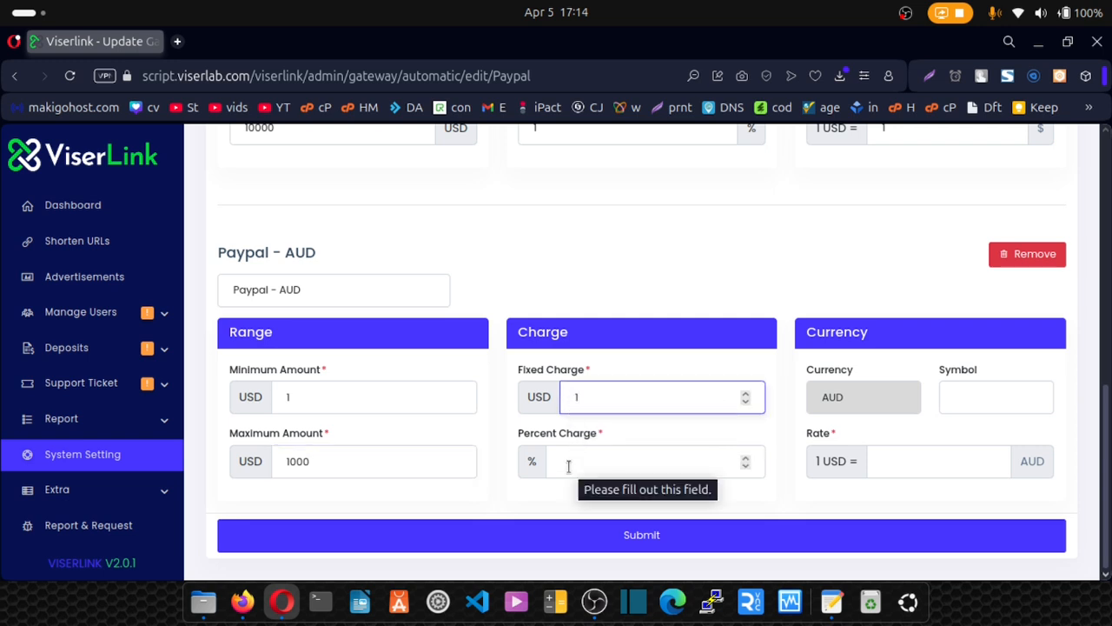
left_click(568, 465)
type("2")
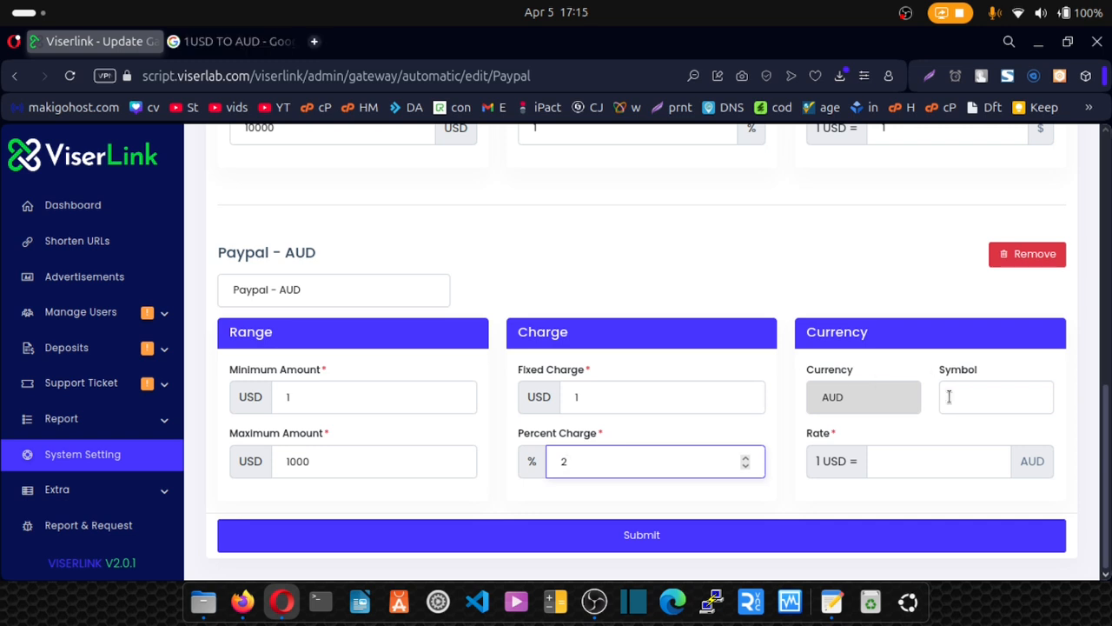
Set the PayPal AUD symbol to A$ and rate to 1.64, looked up on Google.
left_click(949, 396)
type("A")
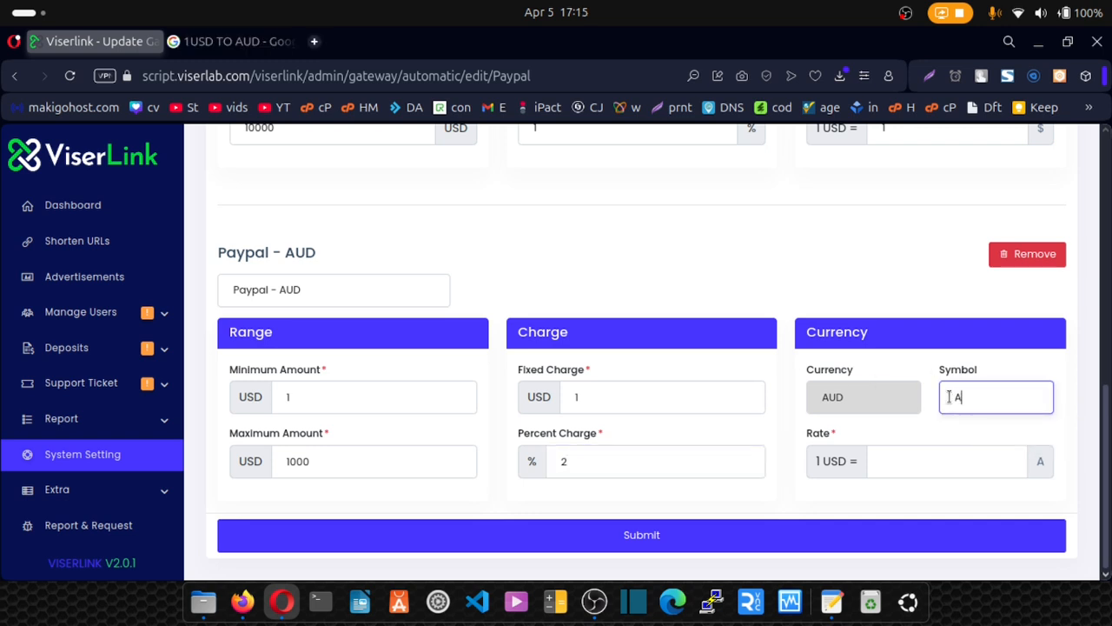
type("$")
left_click(229, 42)
left_click(124, 497)
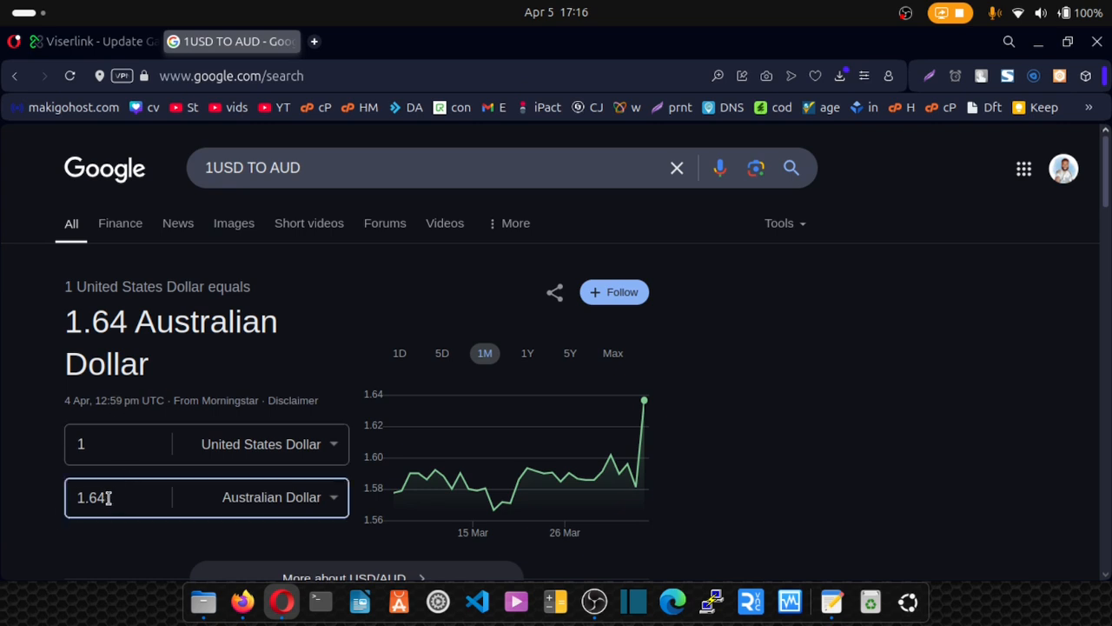
double_click(68, 492)
key("ctrl+c")
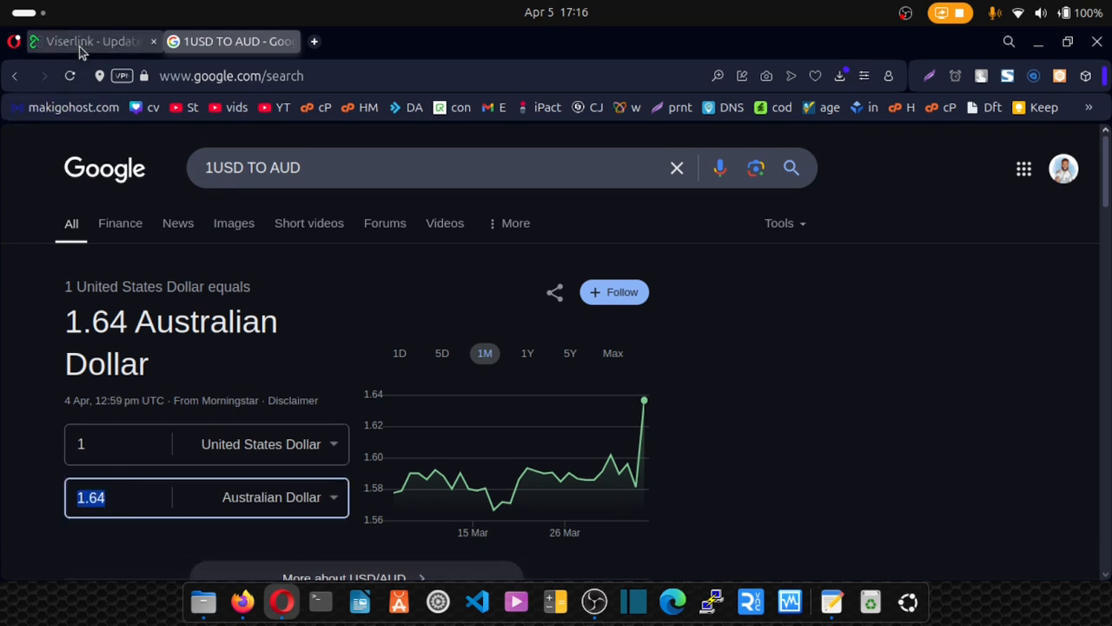
left_click(85, 43)
left_click(934, 465)
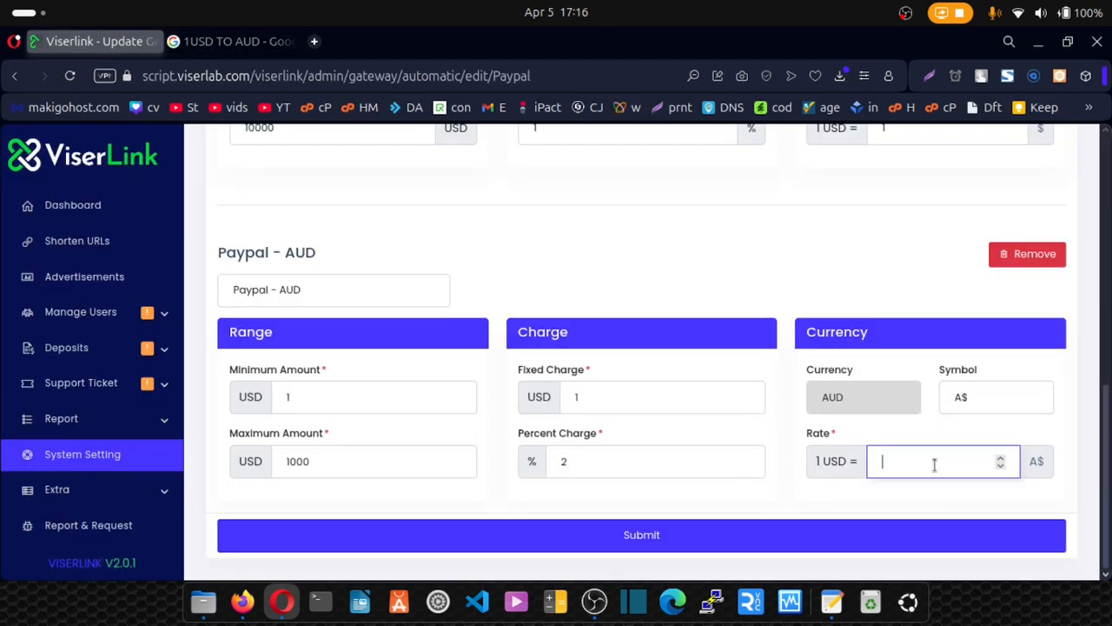
key("ctrl+v")
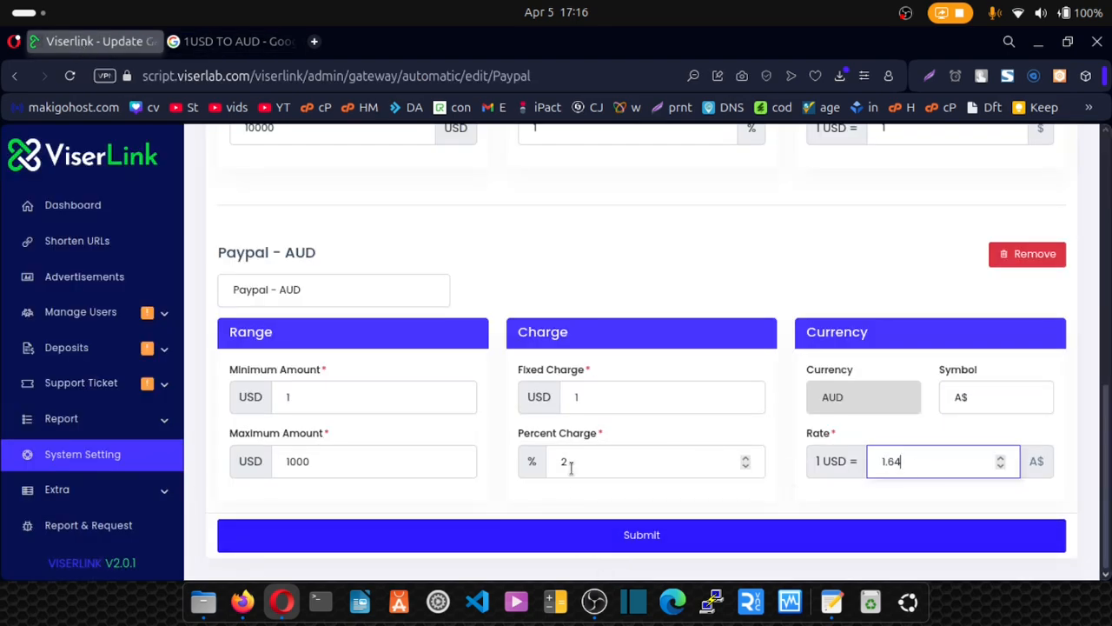
Return from PayPal settings to the Automatic Gateways list.
scroll(571, 442, "up", 3)
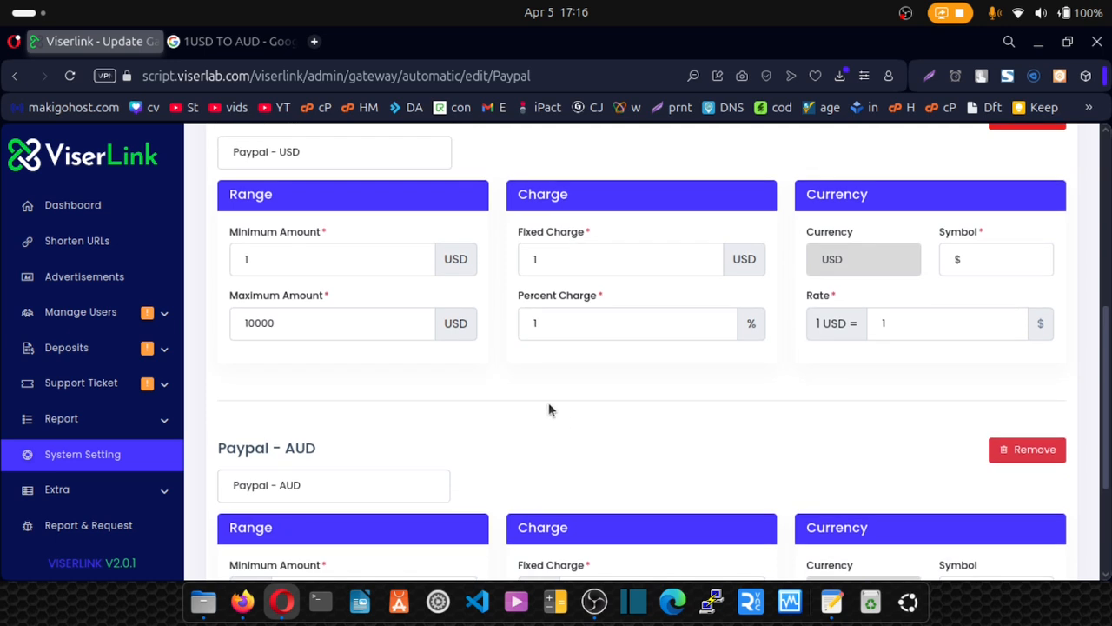
scroll(336, 184, "up", 1)
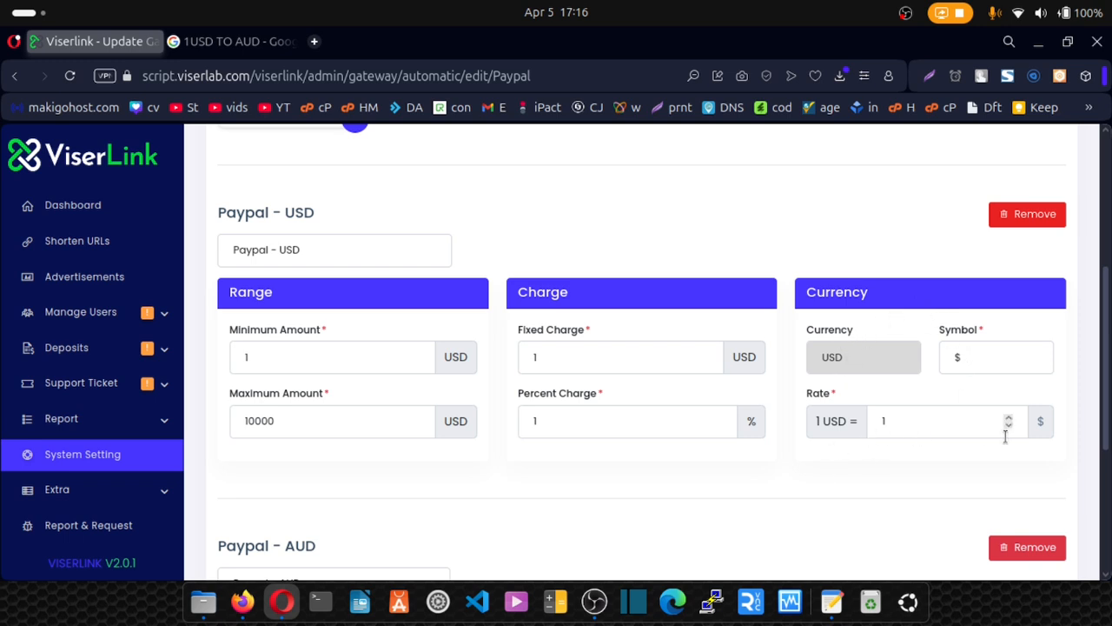
scroll(680, 376, "down", 5)
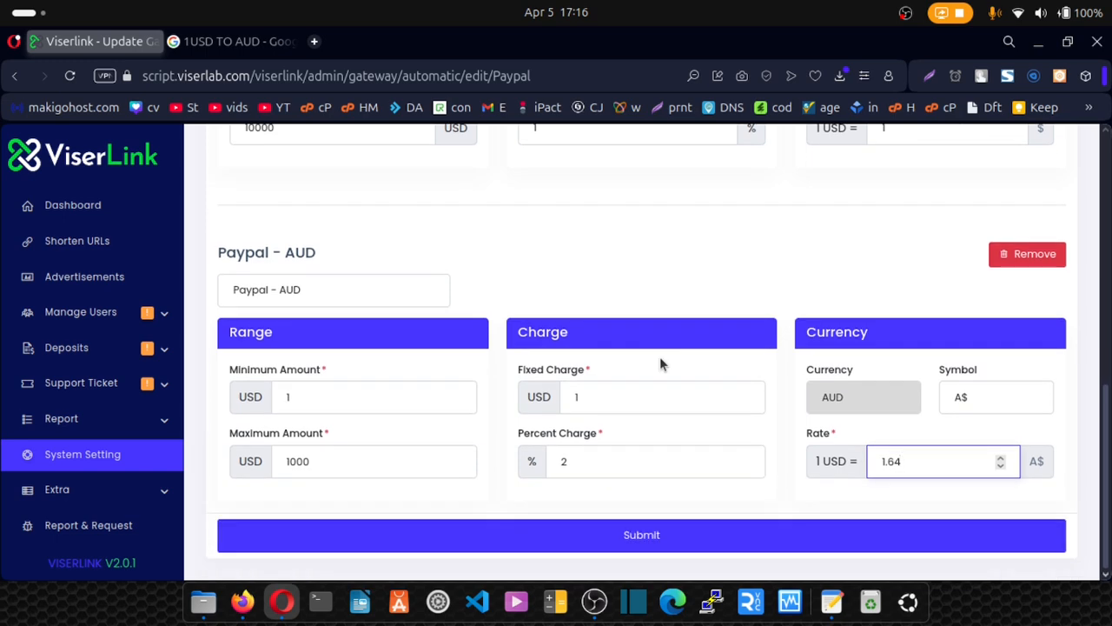
scroll(616, 276, "up", 8)
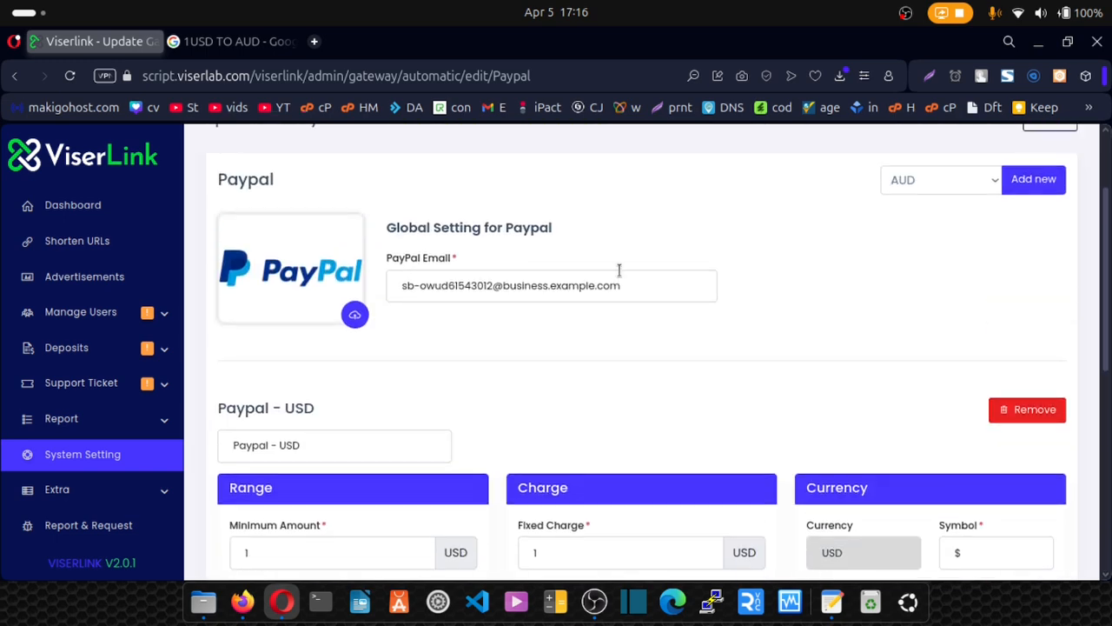
scroll(888, 214, "up", 2)
left_click(1052, 219)
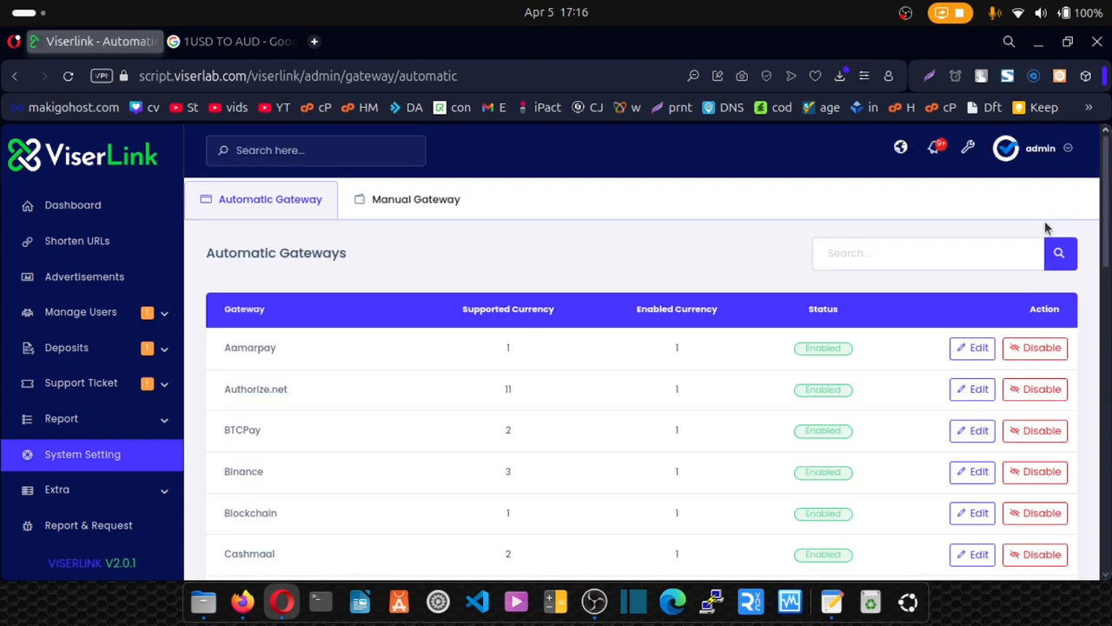
Add a GHS currency to Flutterwave, named 'Flutterwave - GHS'.
scroll(669, 299, "down", 5)
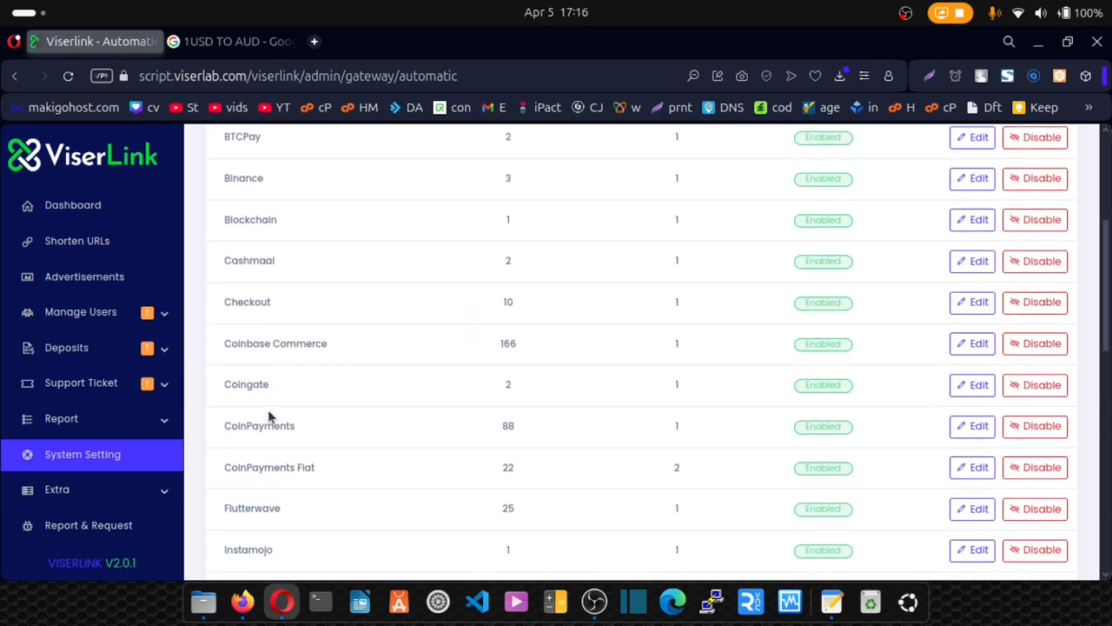
left_click(972, 511)
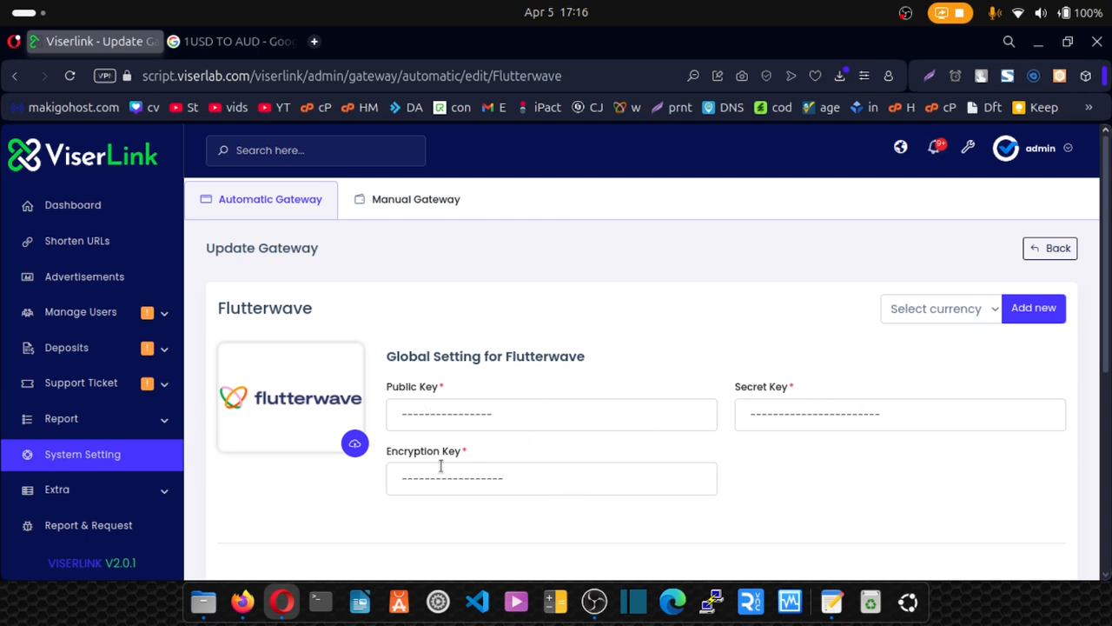
left_click(987, 311)
scroll(965, 278, "down", 1)
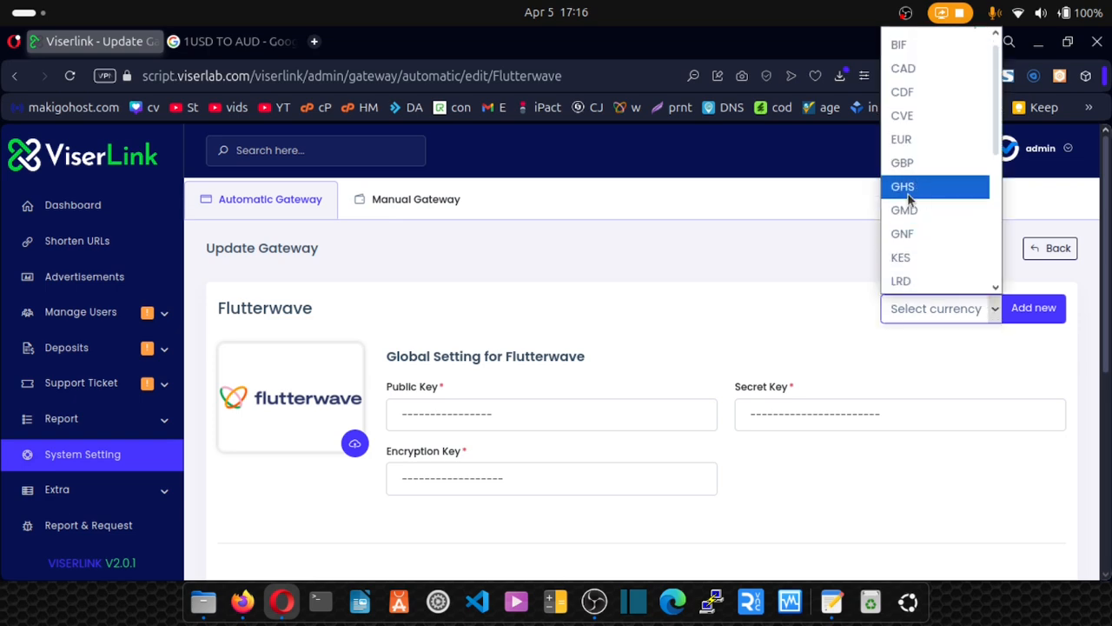
left_click(910, 186)
scroll(1034, 319, "down", 2)
scroll(1034, 318, "down", 5)
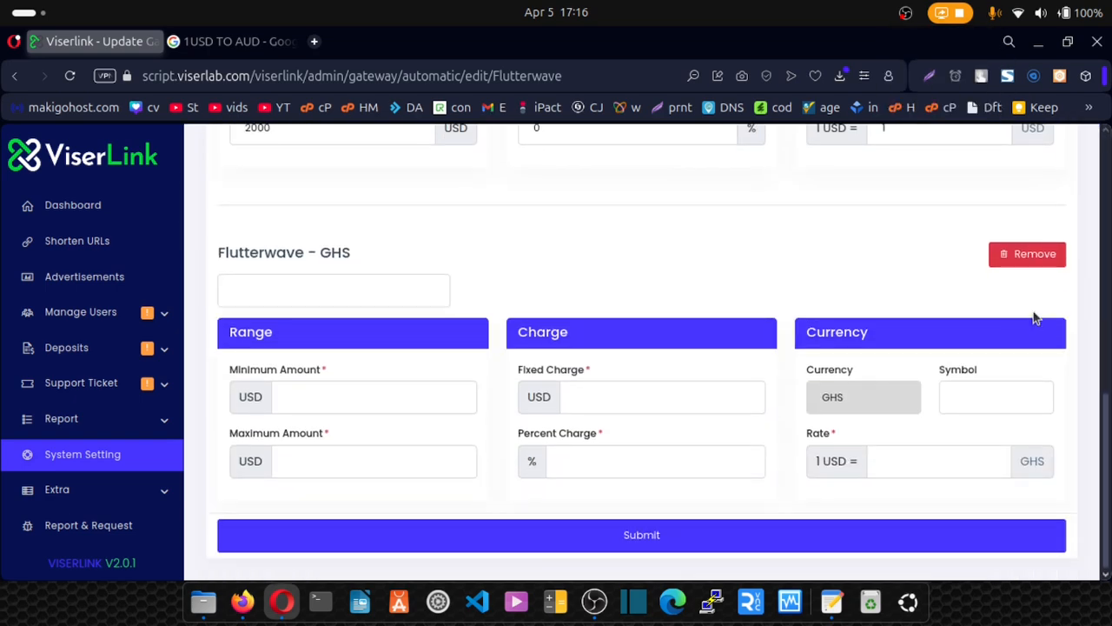
left_click_drag(330, 251, 219, 260)
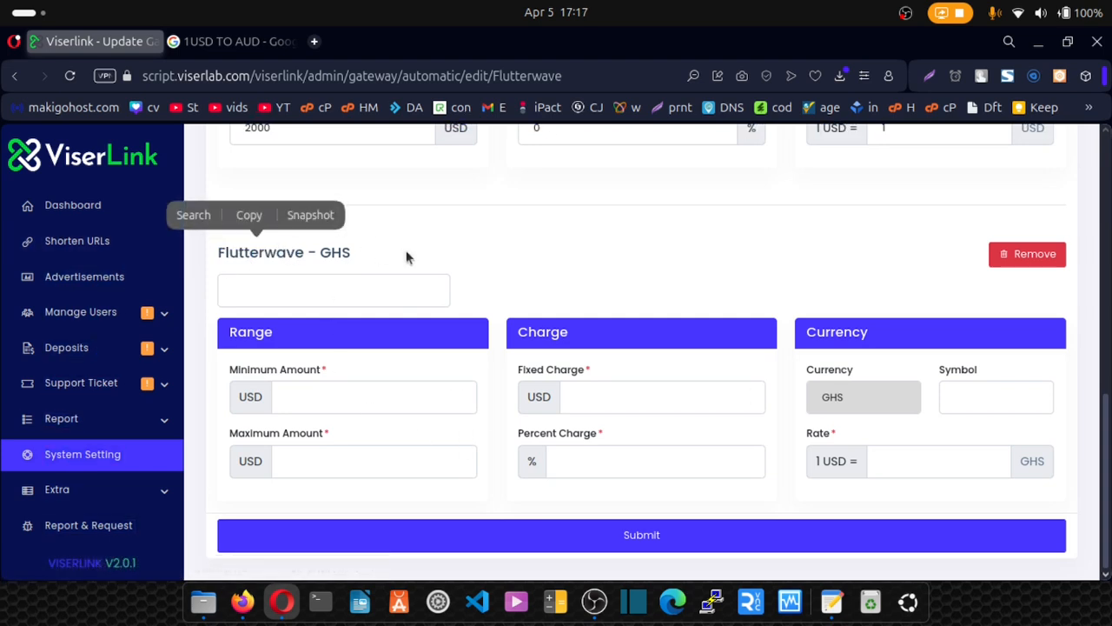
left_click_drag(355, 251, 215, 252)
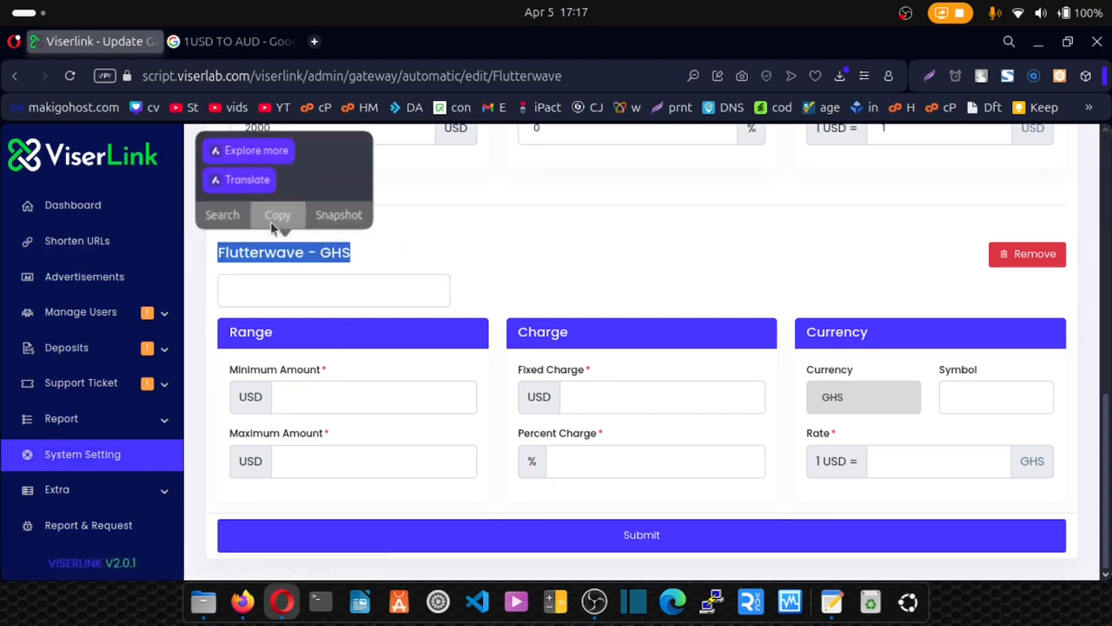
left_click(278, 218)
left_click(263, 299)
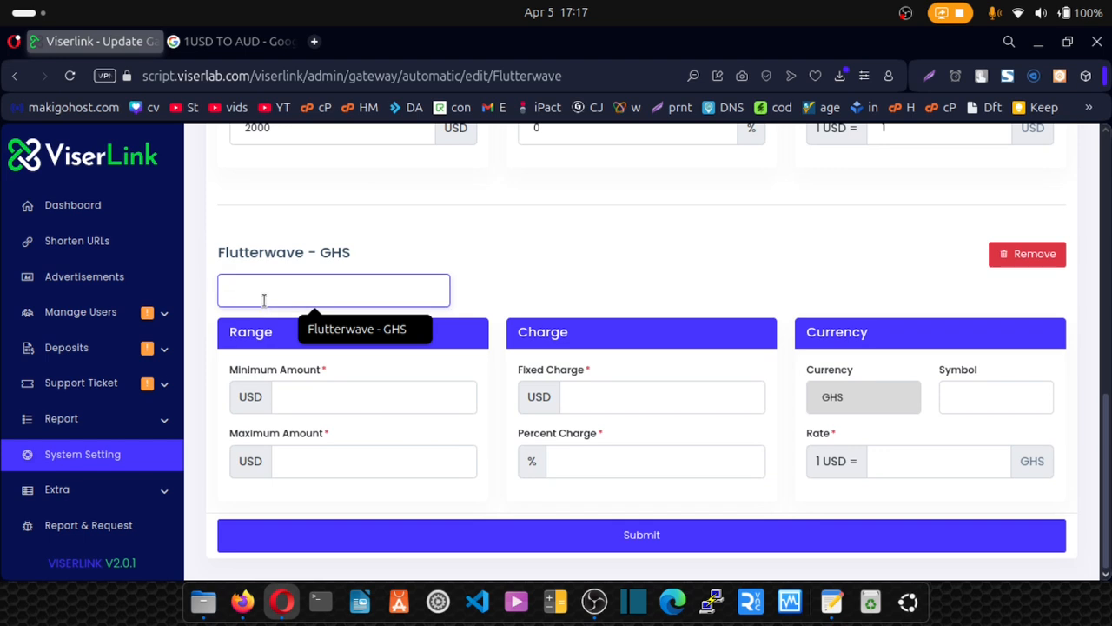
left_click(344, 328)
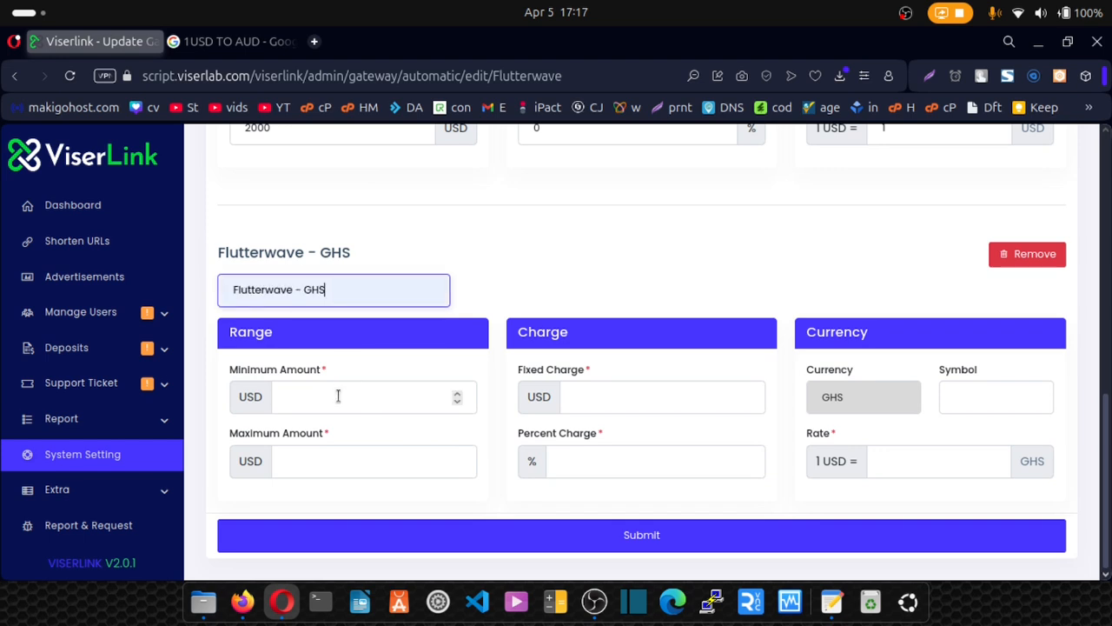
Give Flutterwave GHS a 1–1000 USD range, fixed charge 1, 2% charge, symbol GHS, rate 15.50.
left_click(338, 395)
type("1")
left_click(323, 467)
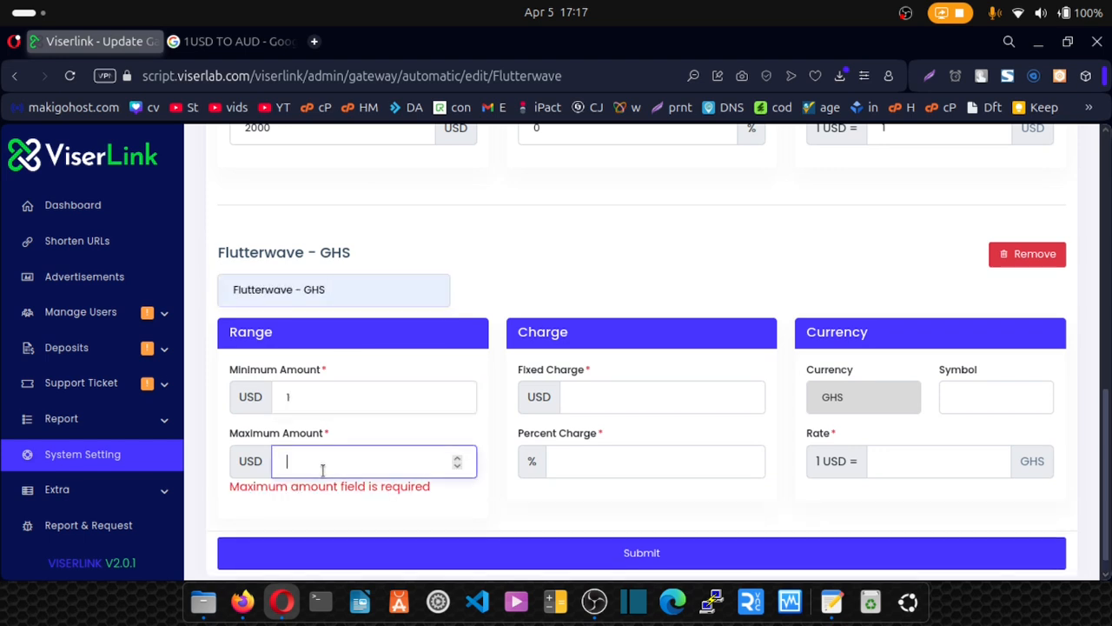
type("1000")
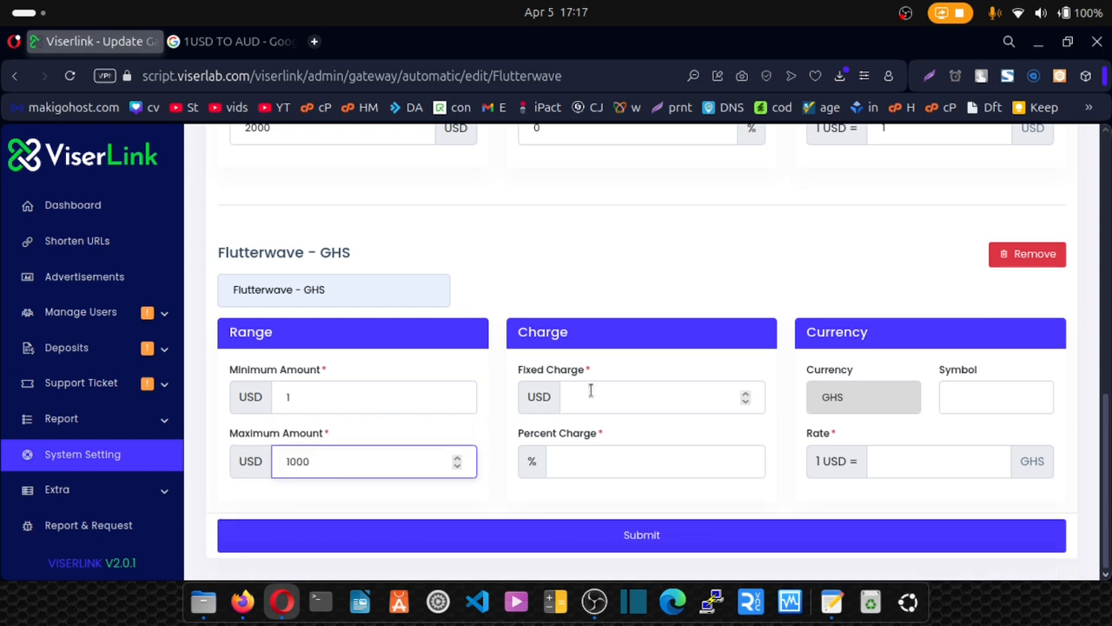
left_click(590, 393)
type("1")
left_click(560, 464)
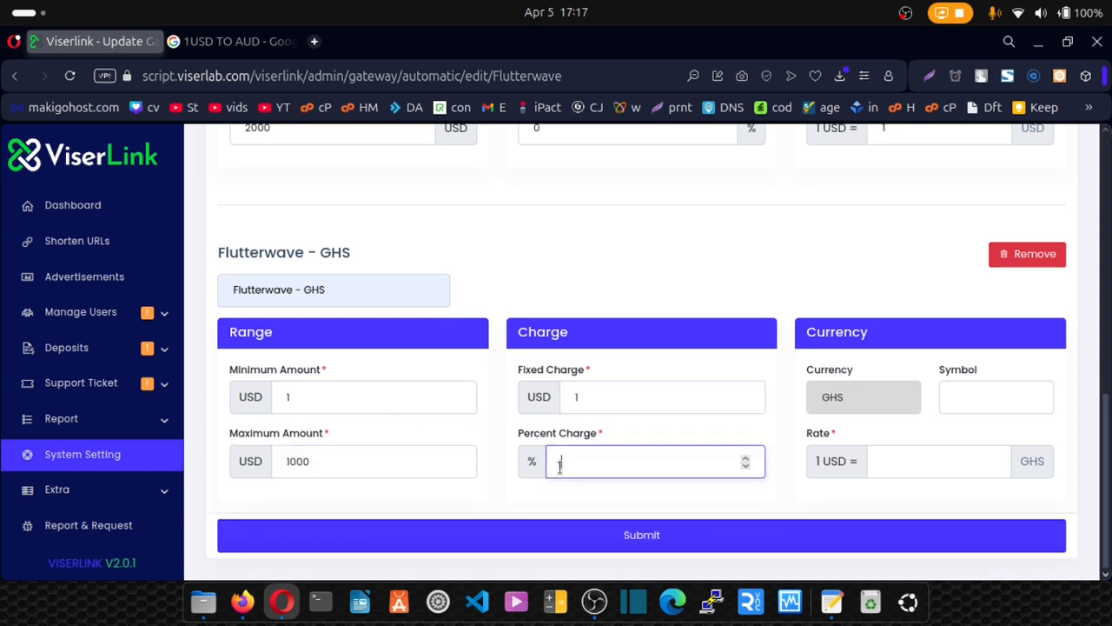
left_click(954, 392)
left_click(990, 435)
left_click(929, 459)
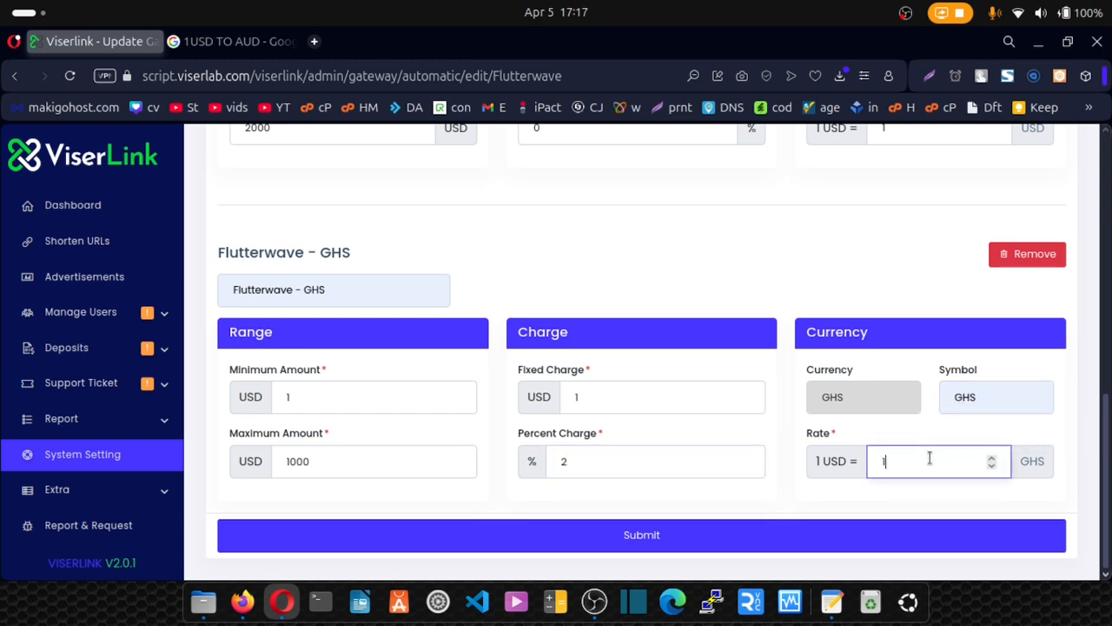
type("15.50")
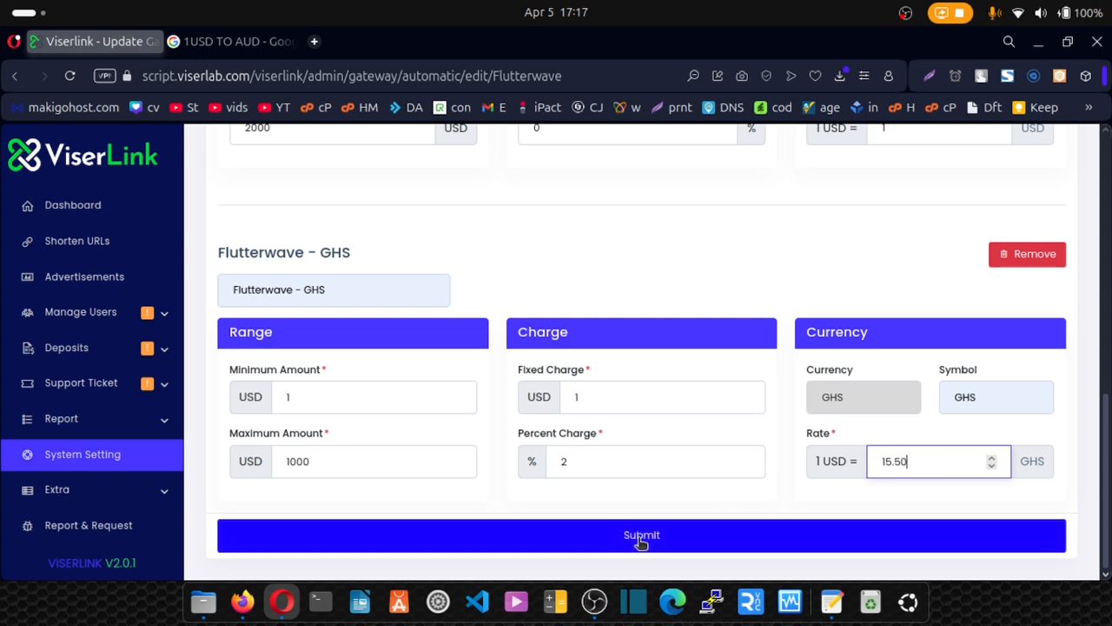
Go to Manual Gateways and bring up the blank Add Manual Gateway form.
scroll(651, 402, "up", 5)
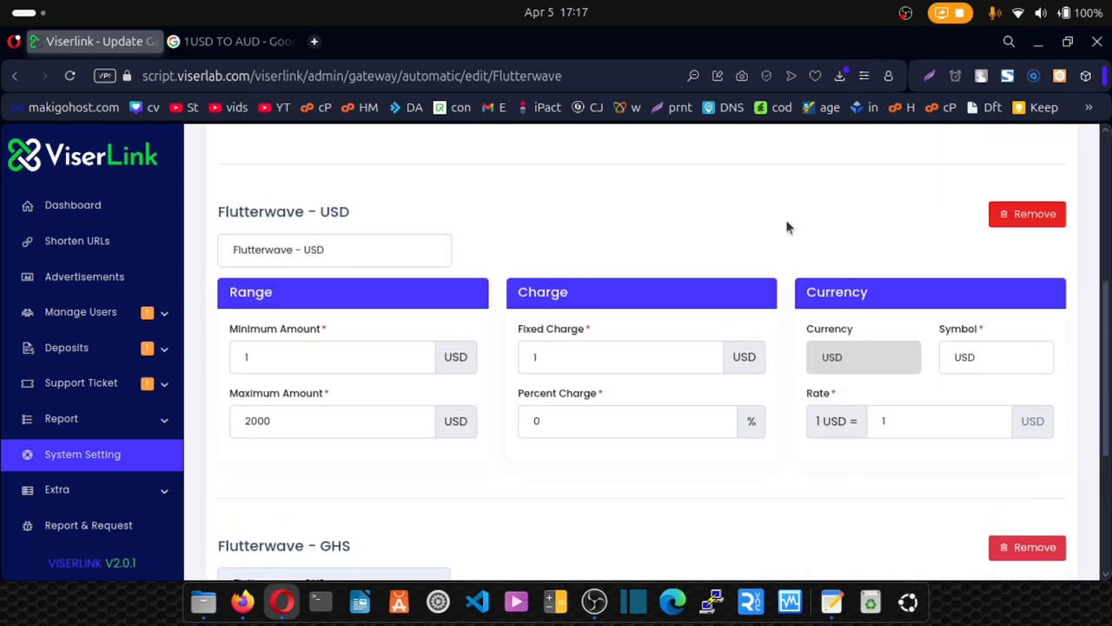
scroll(651, 310, "up", 5)
scroll(621, 245, "up", 2)
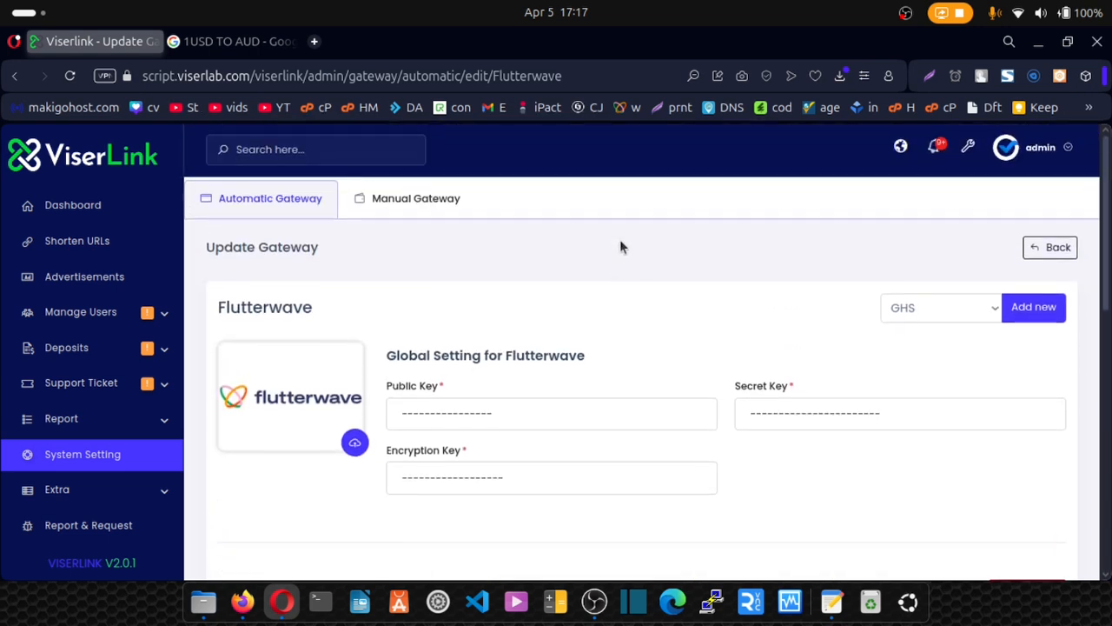
left_click(432, 202)
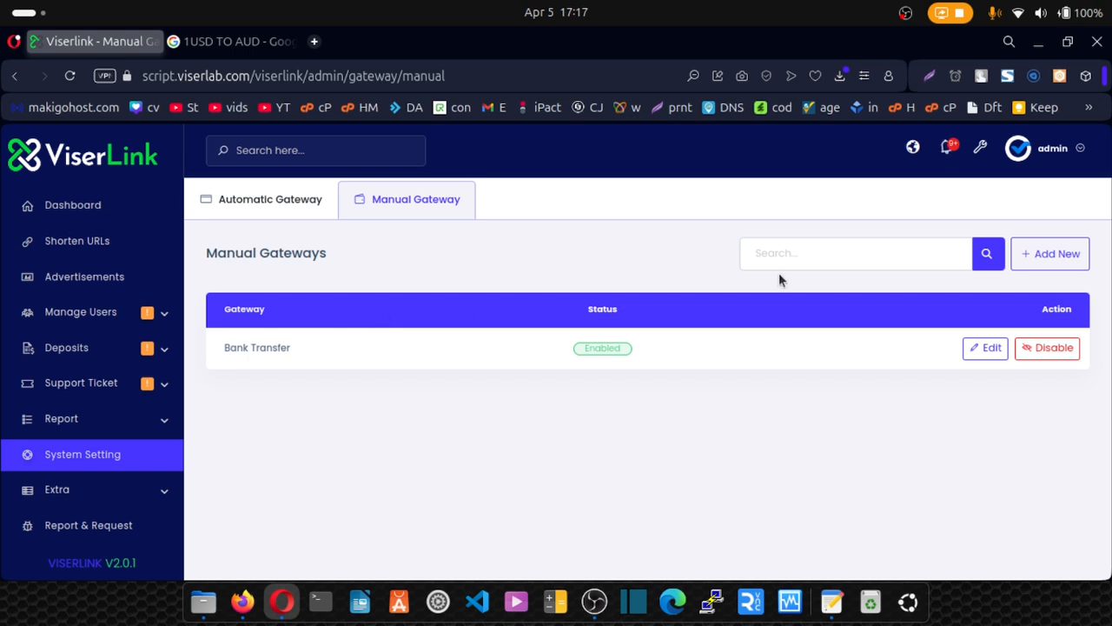
left_click(1047, 265)
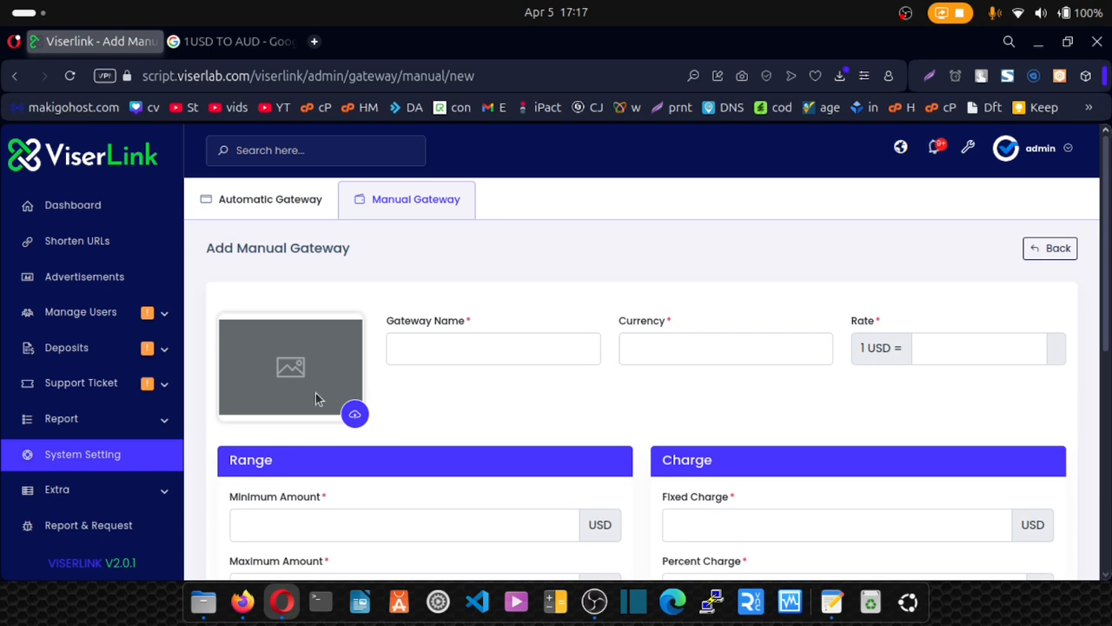
Name the manual gateway Mobile Money with currency GHS at rate 15.50.
left_click(437, 350)
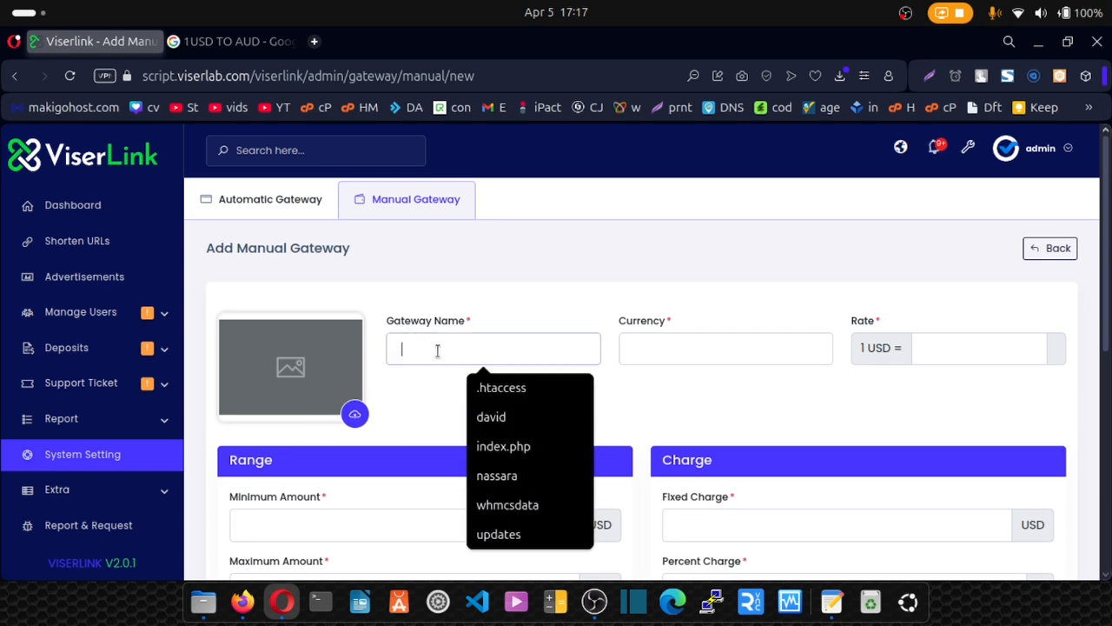
type("Mobile Money")
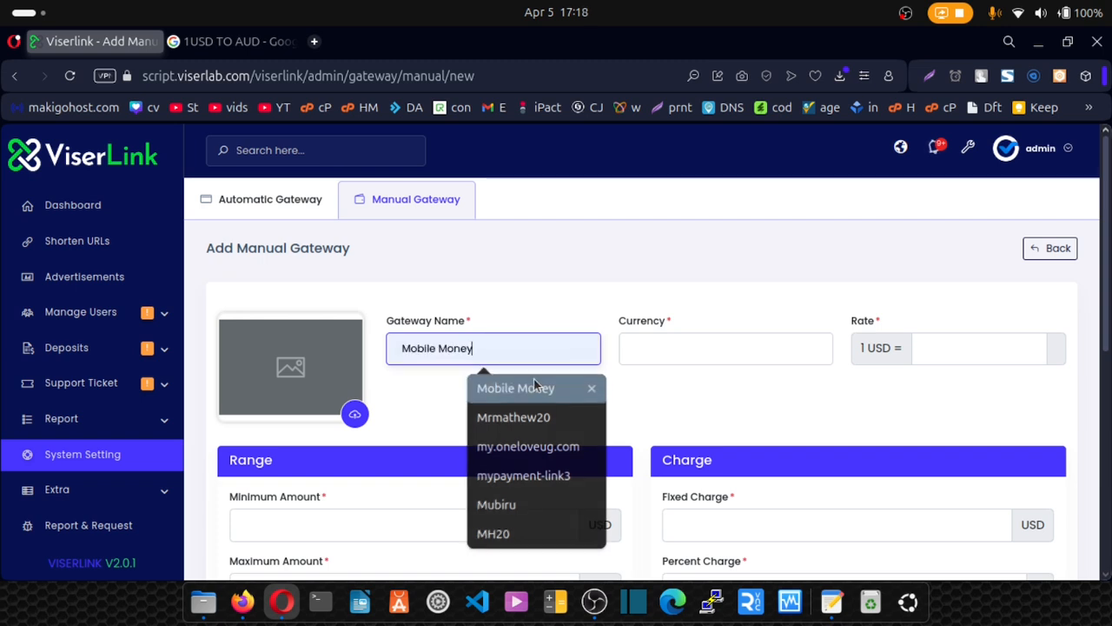
left_click(521, 389)
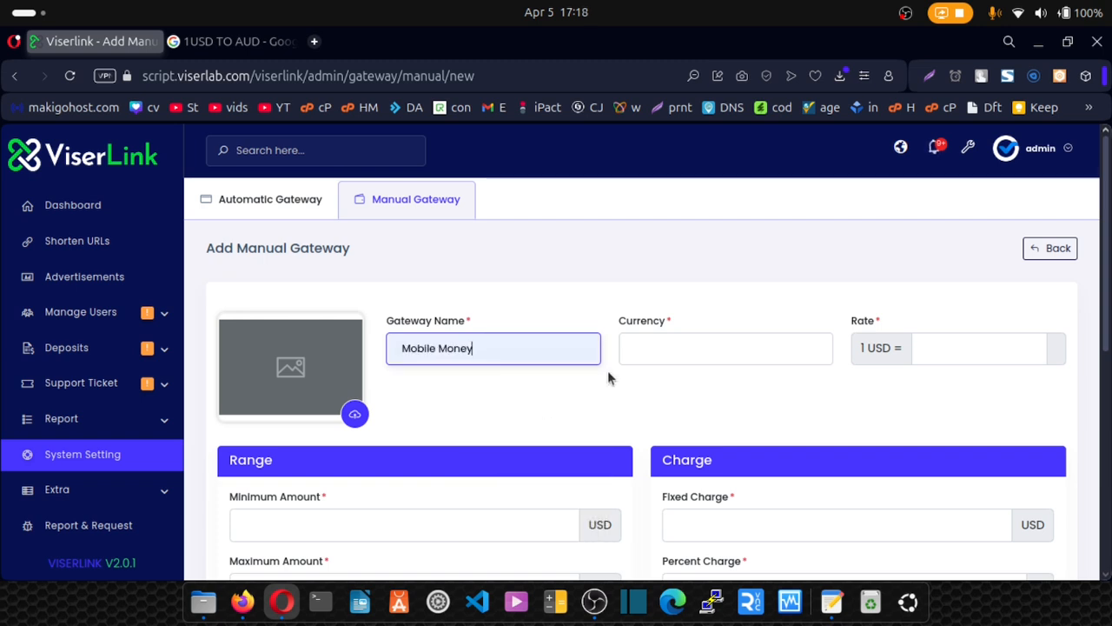
left_click(644, 352)
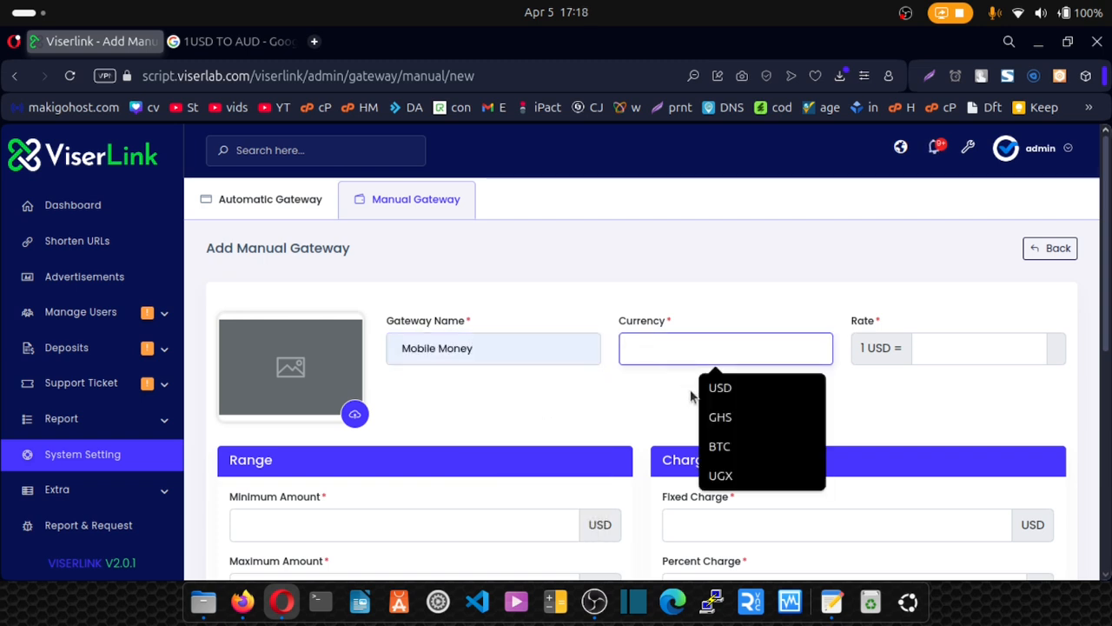
left_click(720, 418)
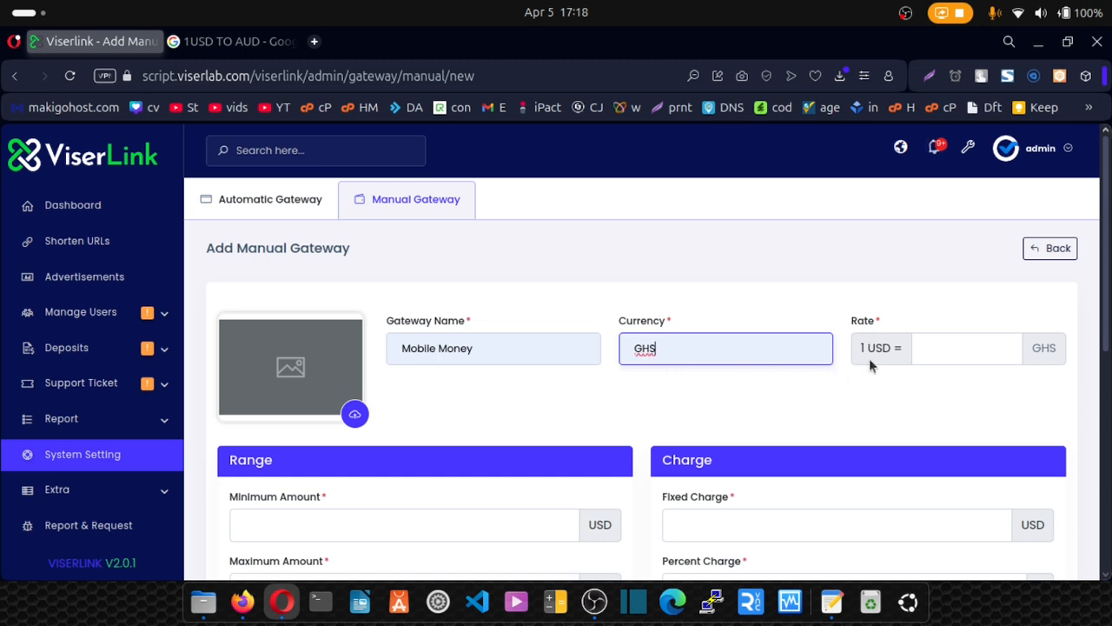
left_click(936, 354)
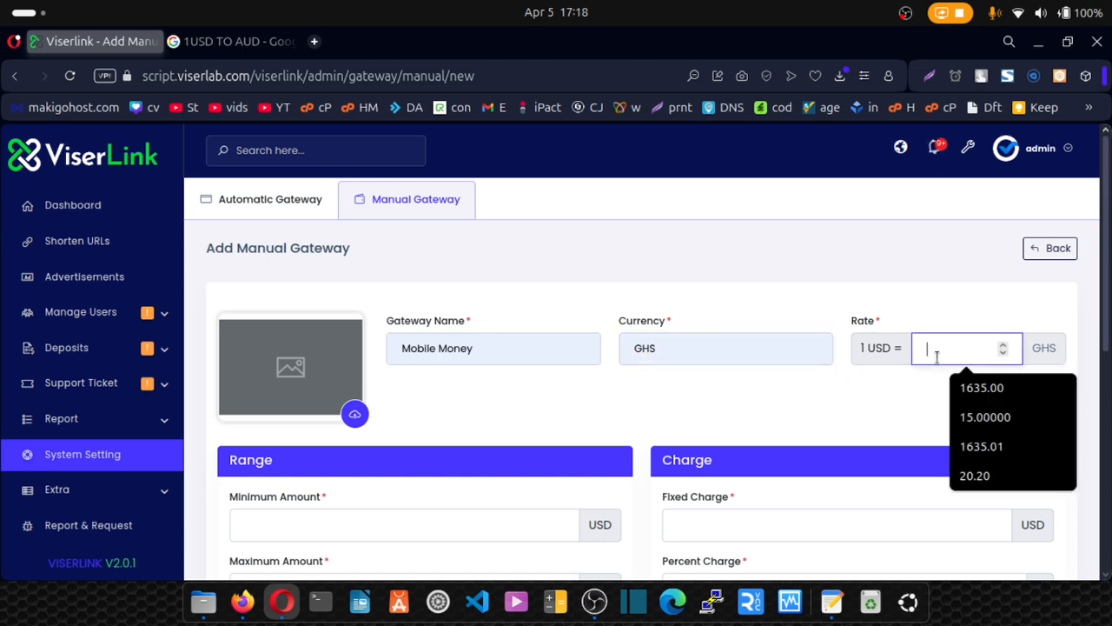
type("1")
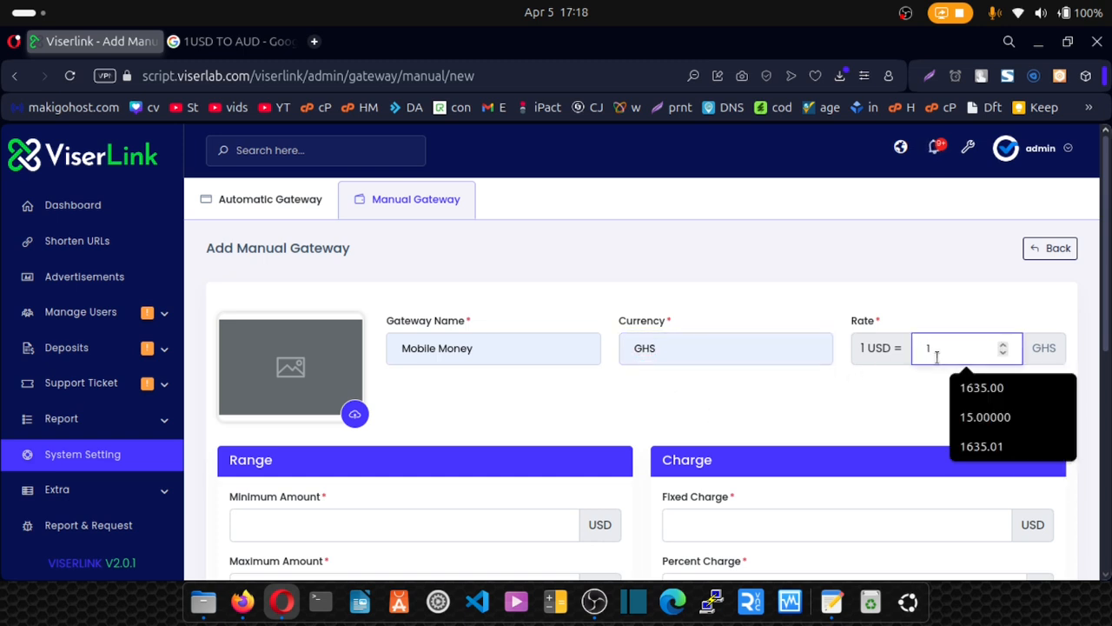
type("5.50")
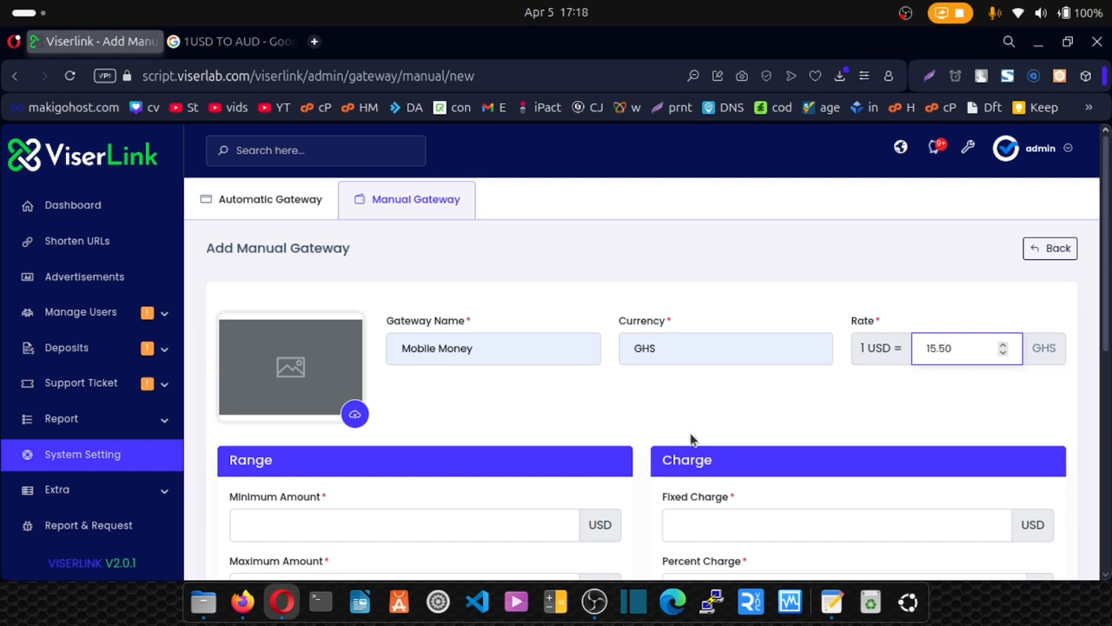
scroll(606, 423, "down", 2)
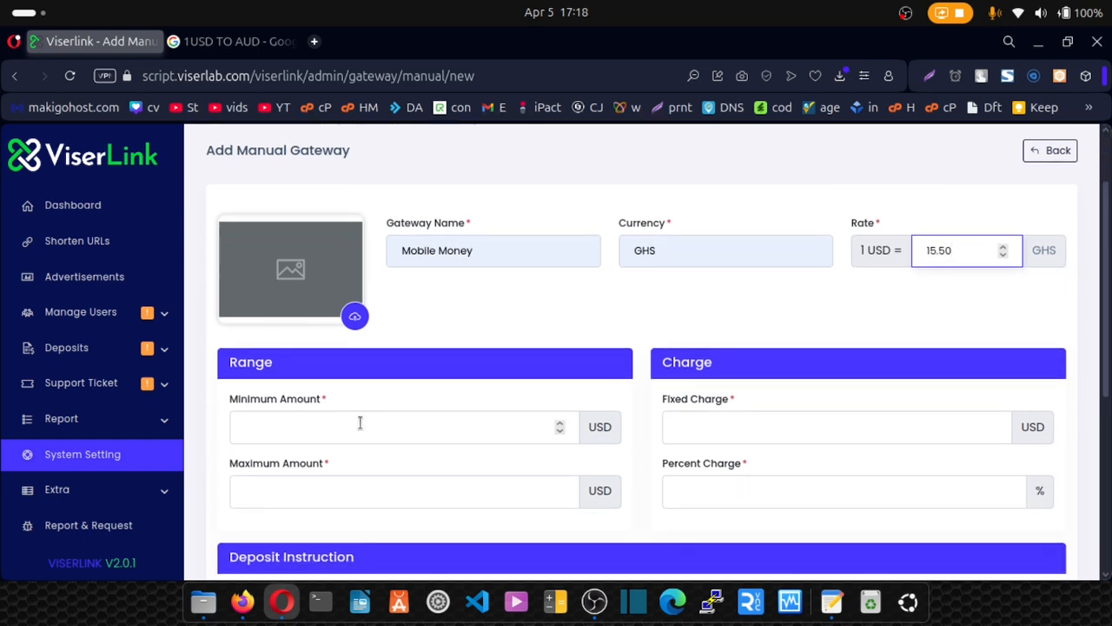
Set Mobile Money's range to 1–1000 USD with fixed charge 1 and 2% charge.
left_click(360, 425)
left_click(346, 504)
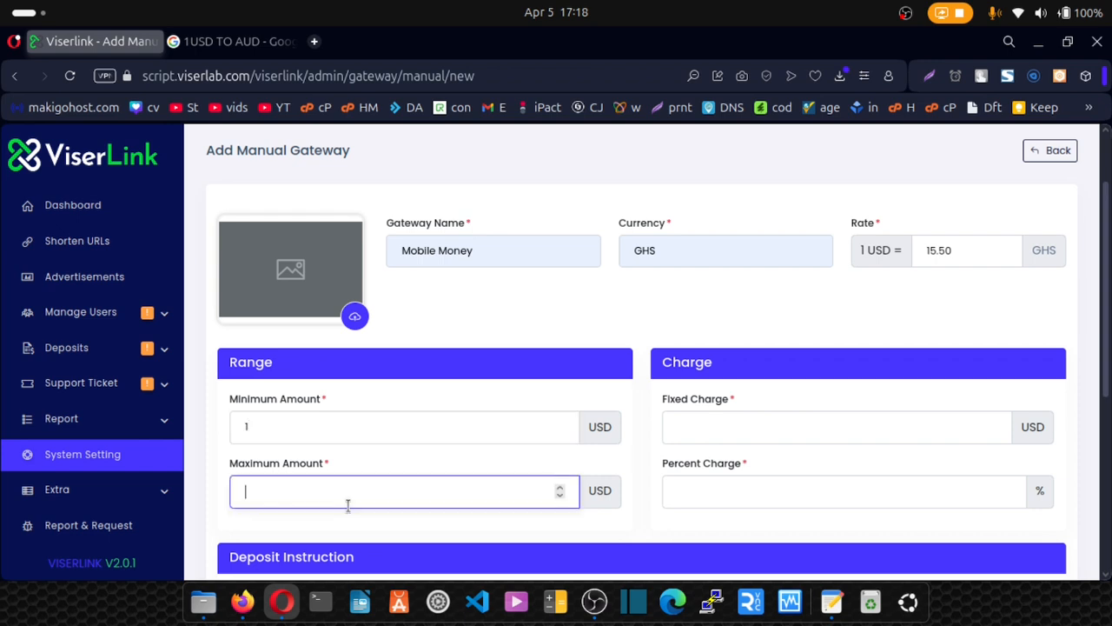
type("1000")
left_click(692, 433)
type("1")
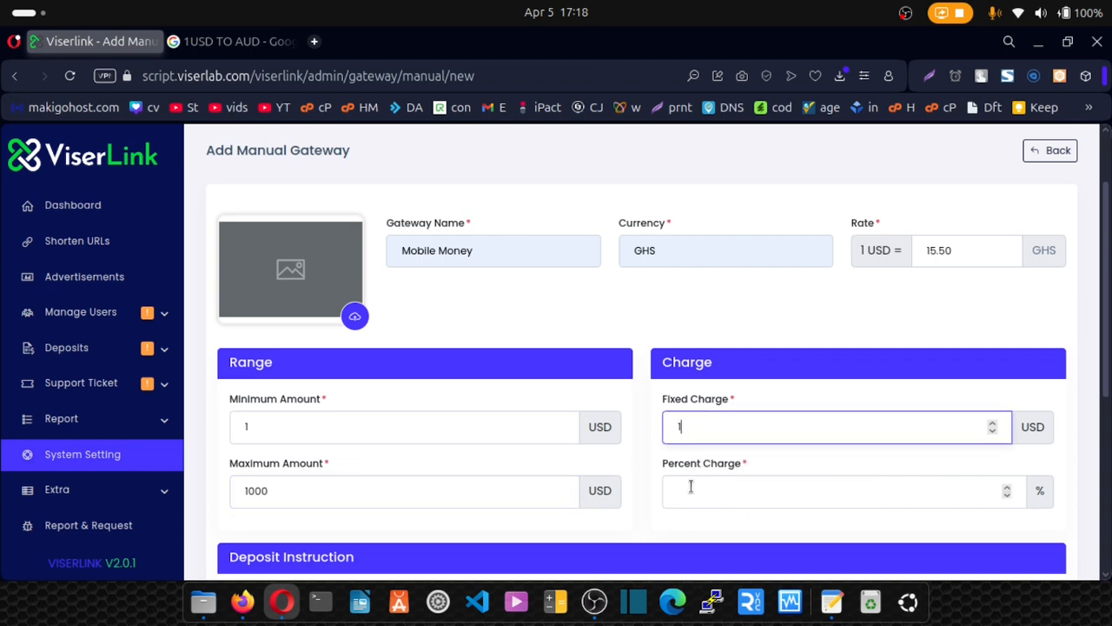
left_click(690, 487)
type("2")
scroll(684, 489, "down", 2)
Write deposit instructions: 'Test Details:', a Momo number line and the account holder's name.
left_click(377, 470)
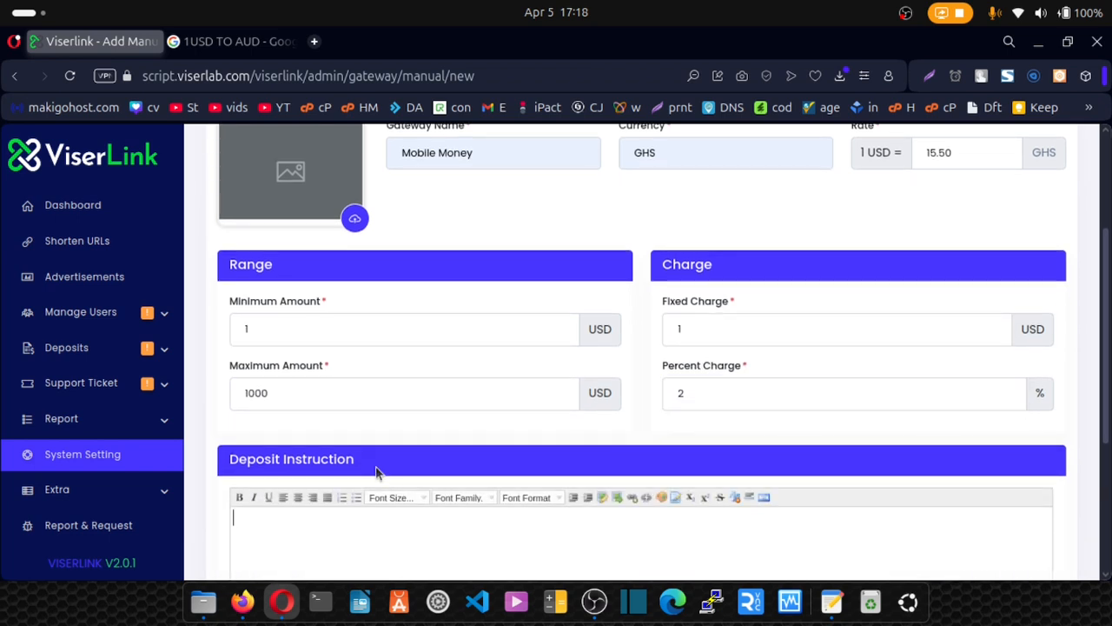
scroll(374, 466, "down", 2)
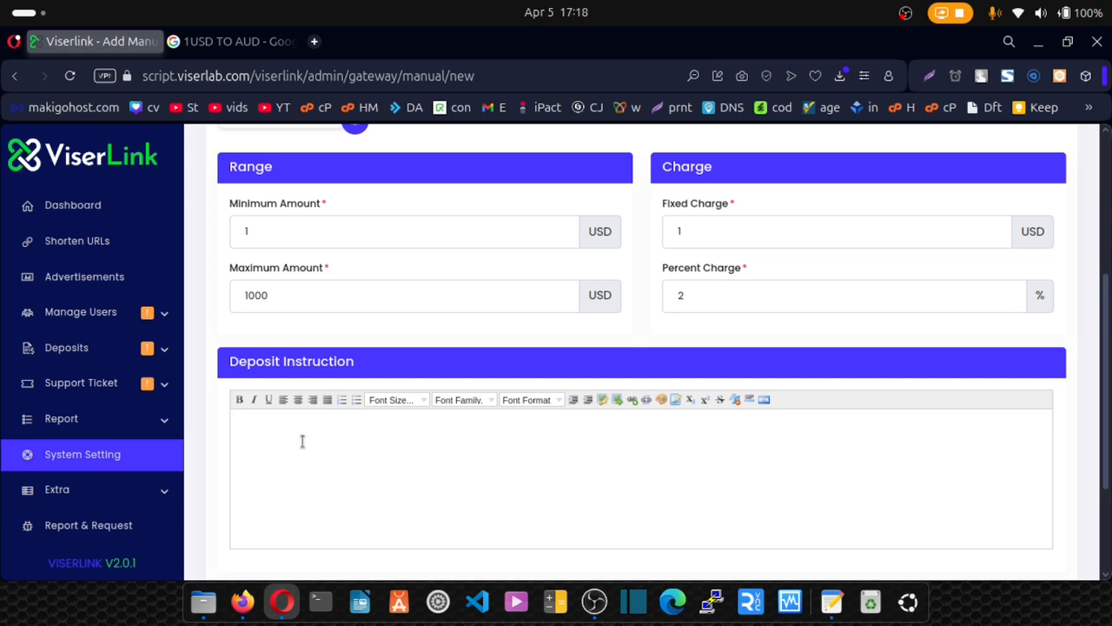
key("BackSpace")
key("BackSpace")
key("Return")
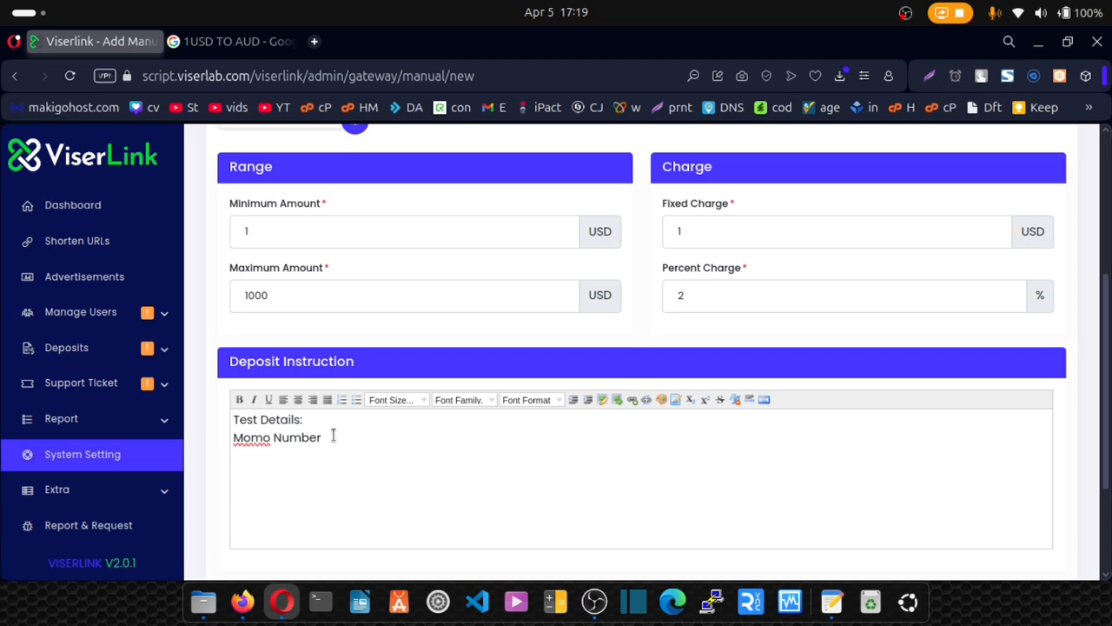
key("Return")
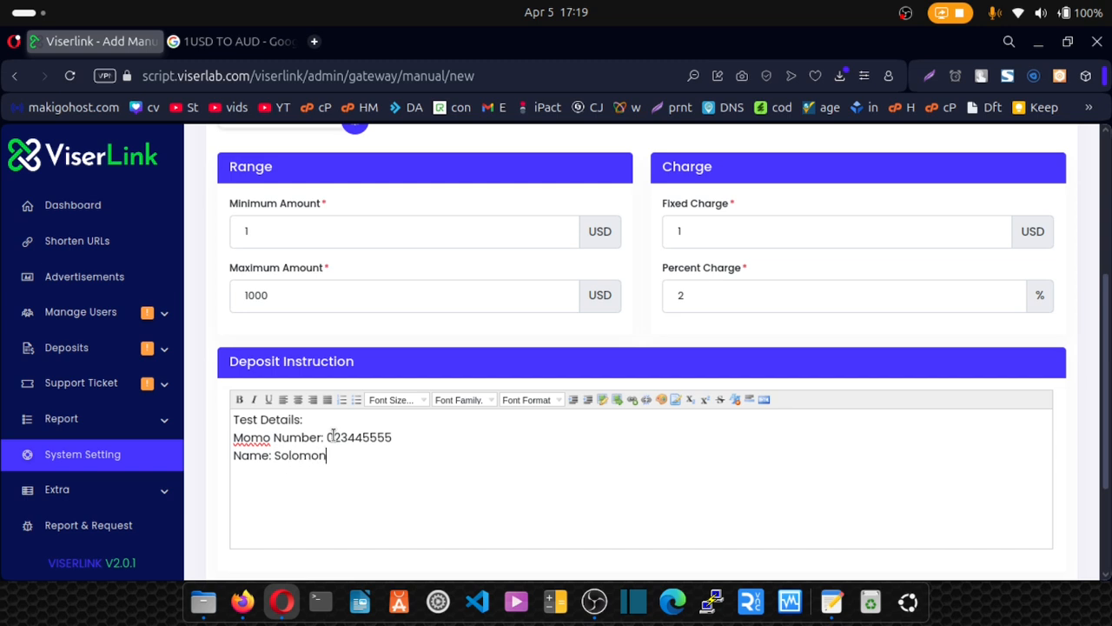
scroll(332, 436, "down", 3)
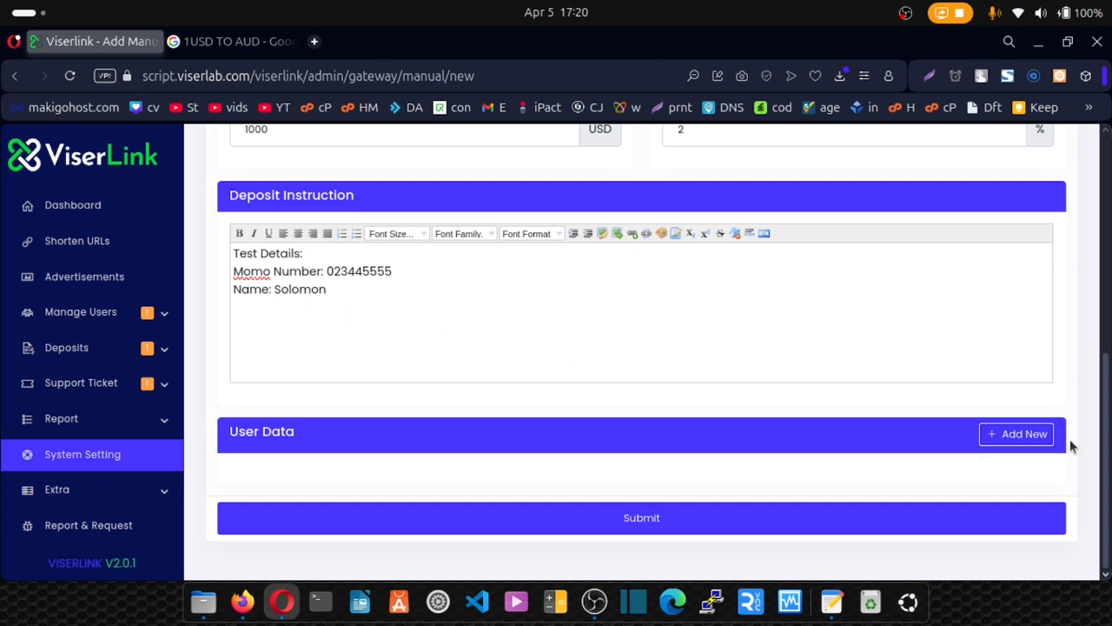
Create a required File user-data field labelled Proof of Payment.
left_click(1039, 432)
left_click(432, 243)
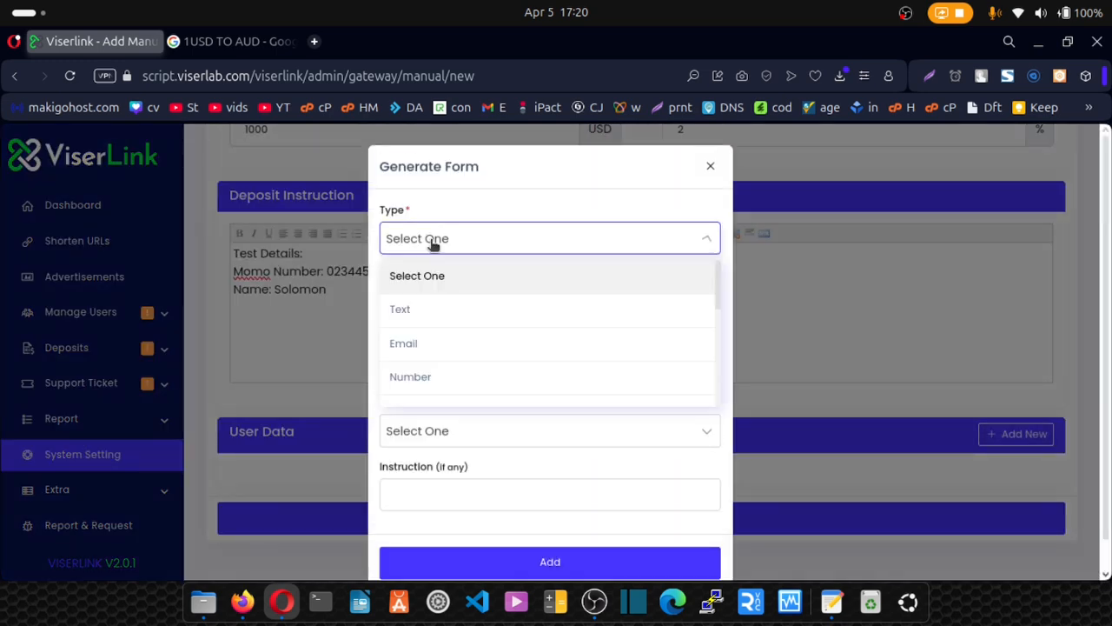
scroll(429, 374, "down", 2)
left_click(417, 388)
left_click(417, 306)
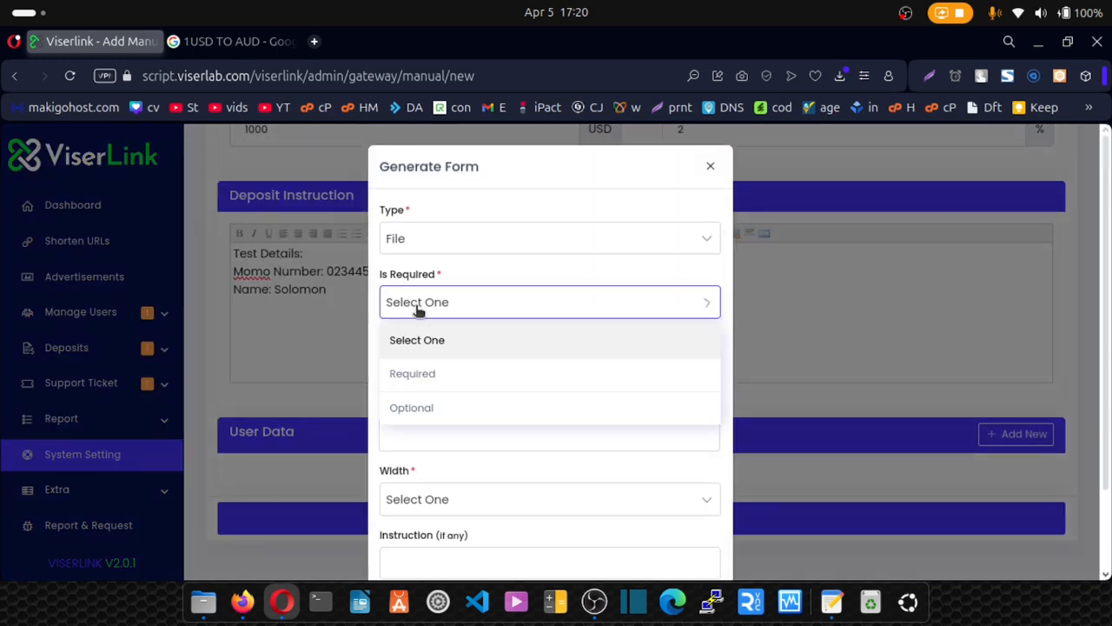
left_click(431, 376)
left_click(428, 372)
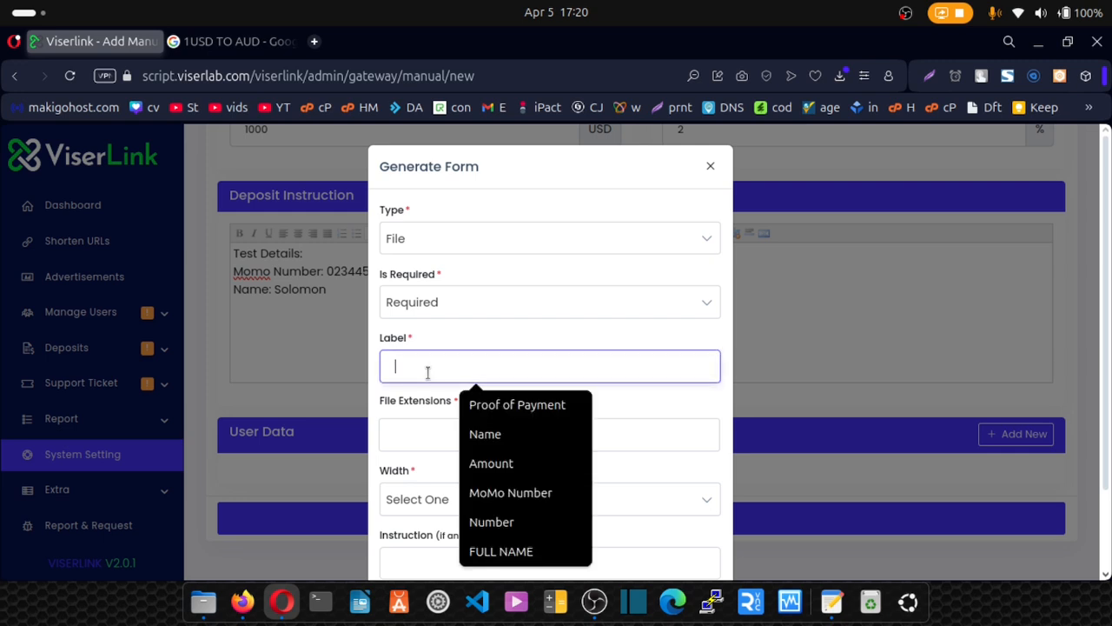
left_click(469, 402)
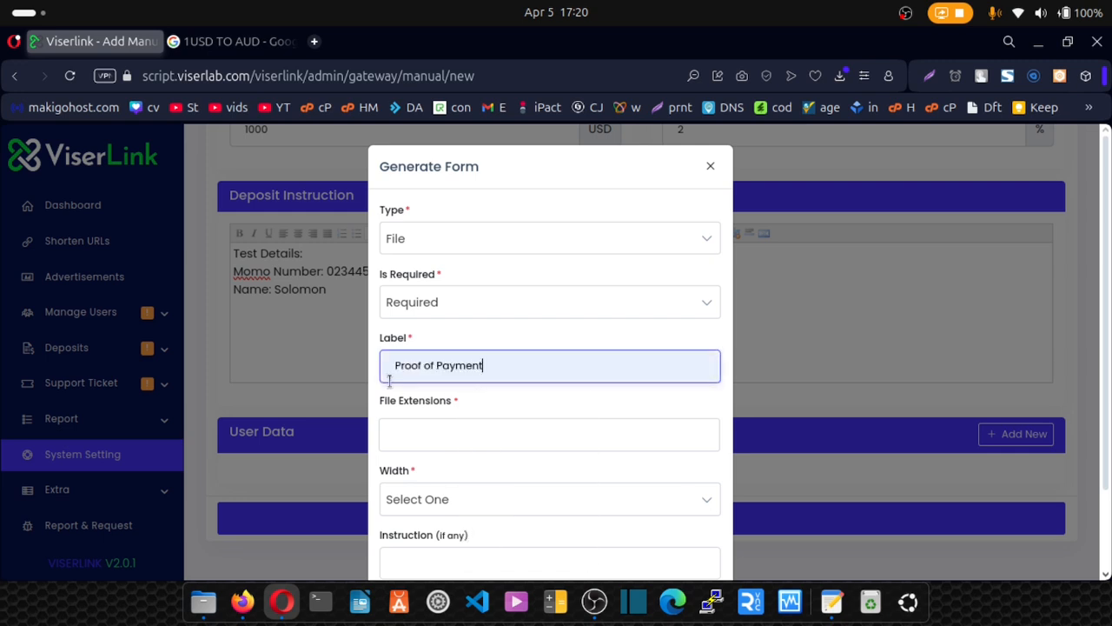
Limit the field to PNG at 100% width, add its upload instruction, and save it.
left_click(409, 444)
left_click(412, 360)
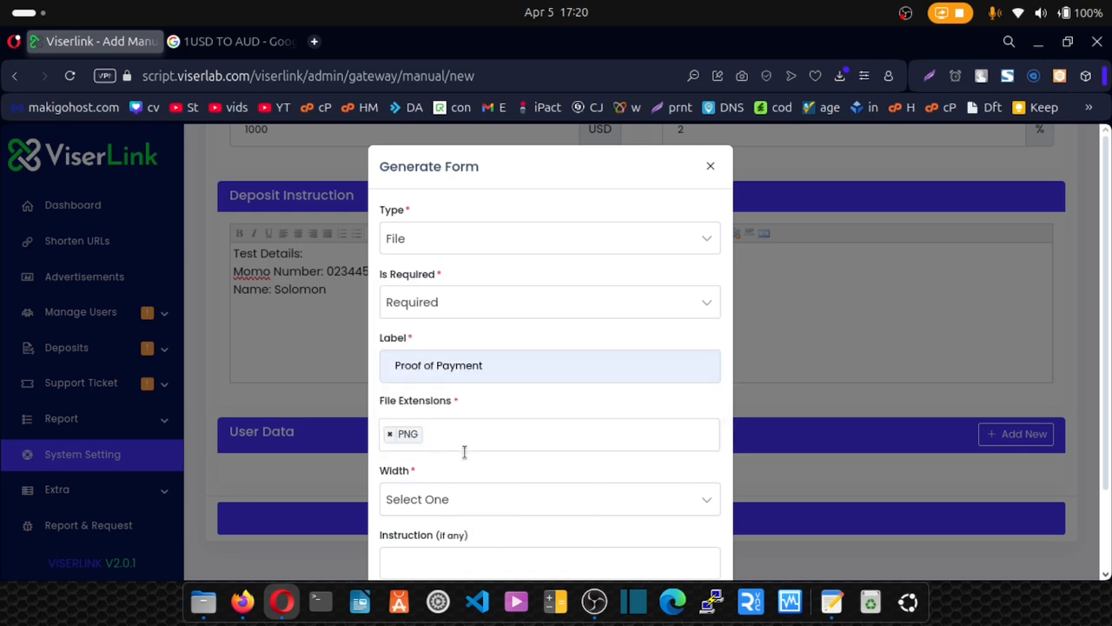
scroll(460, 477, "down", 2)
left_click(434, 404)
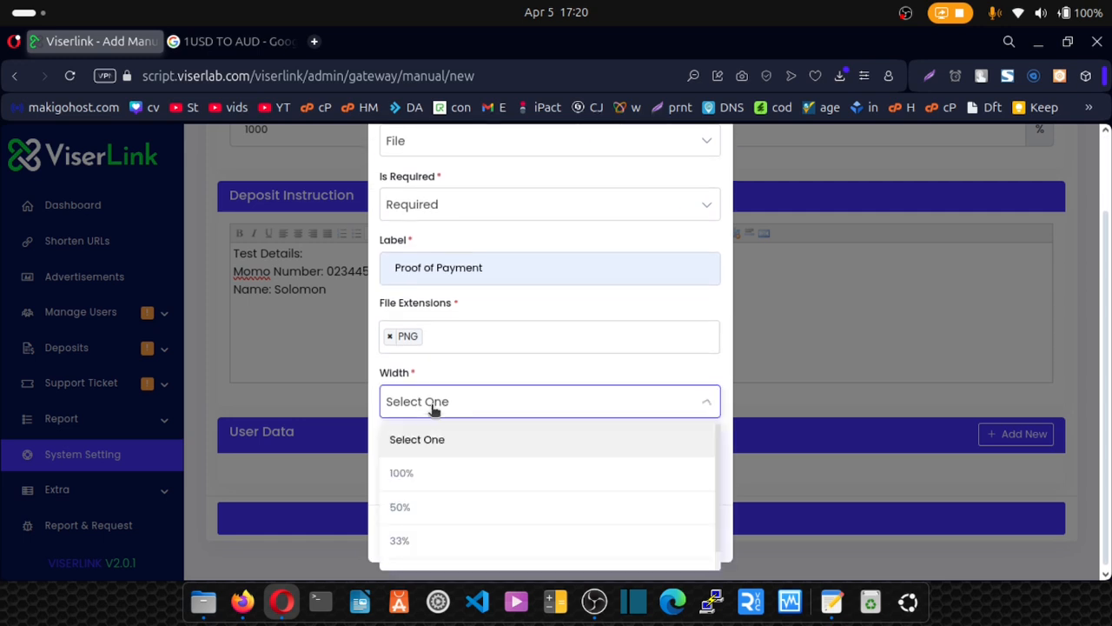
left_click(417, 473)
left_click(413, 463)
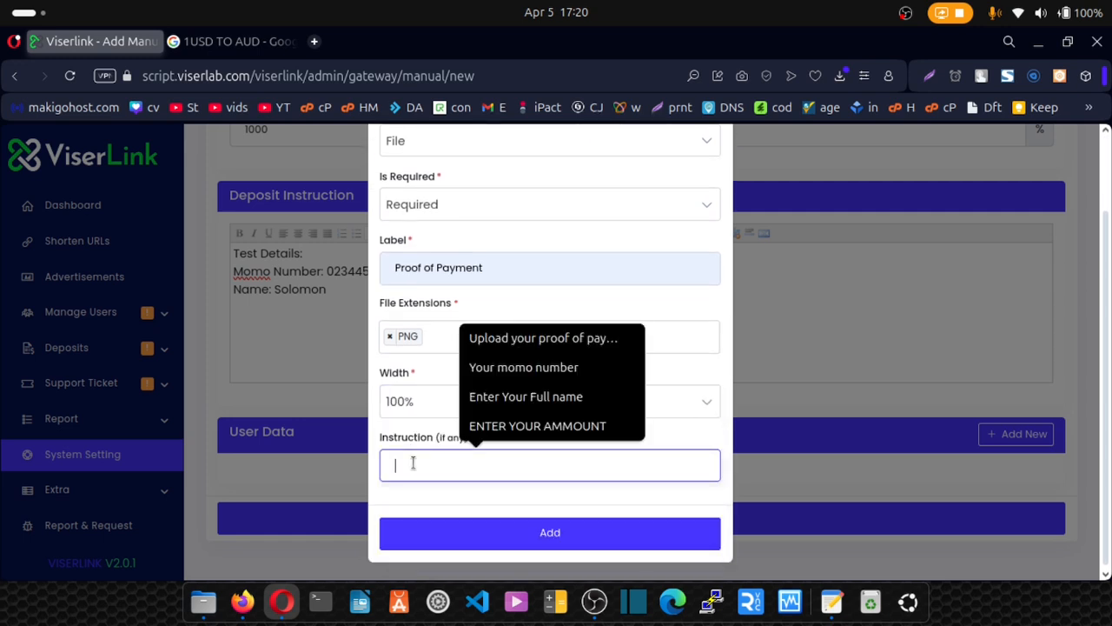
left_click(502, 352)
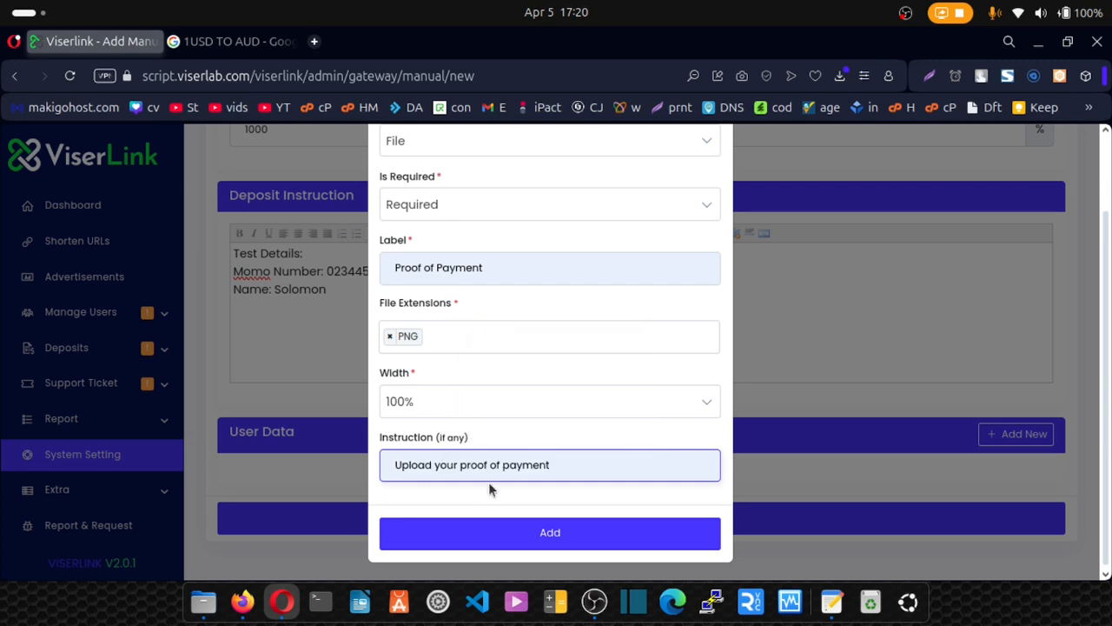
left_click(503, 532)
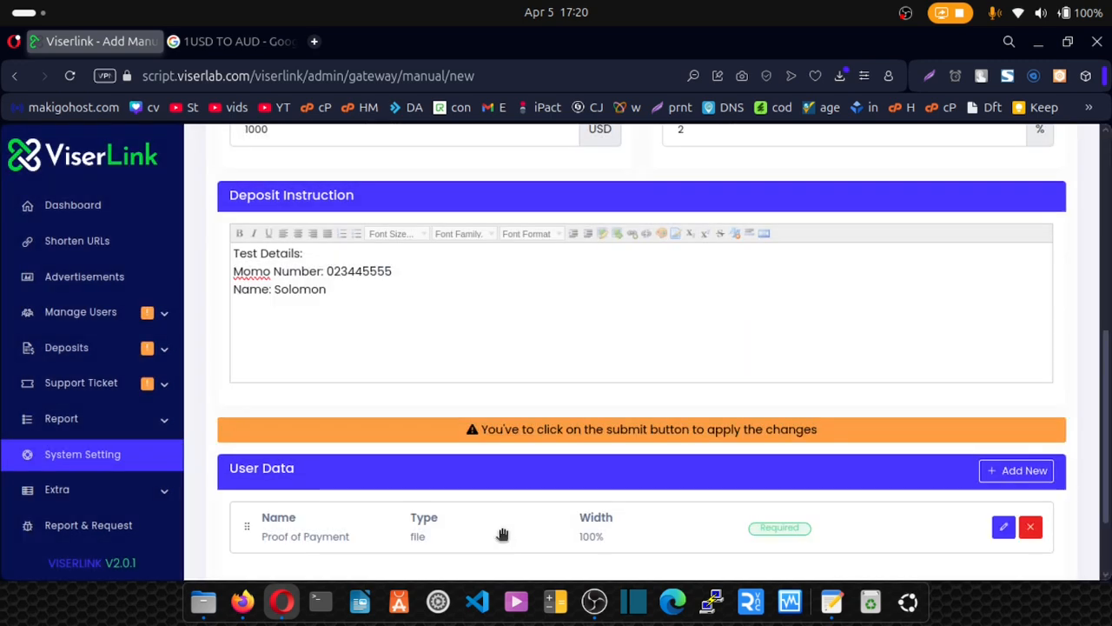
scroll(507, 512, "down", 2)
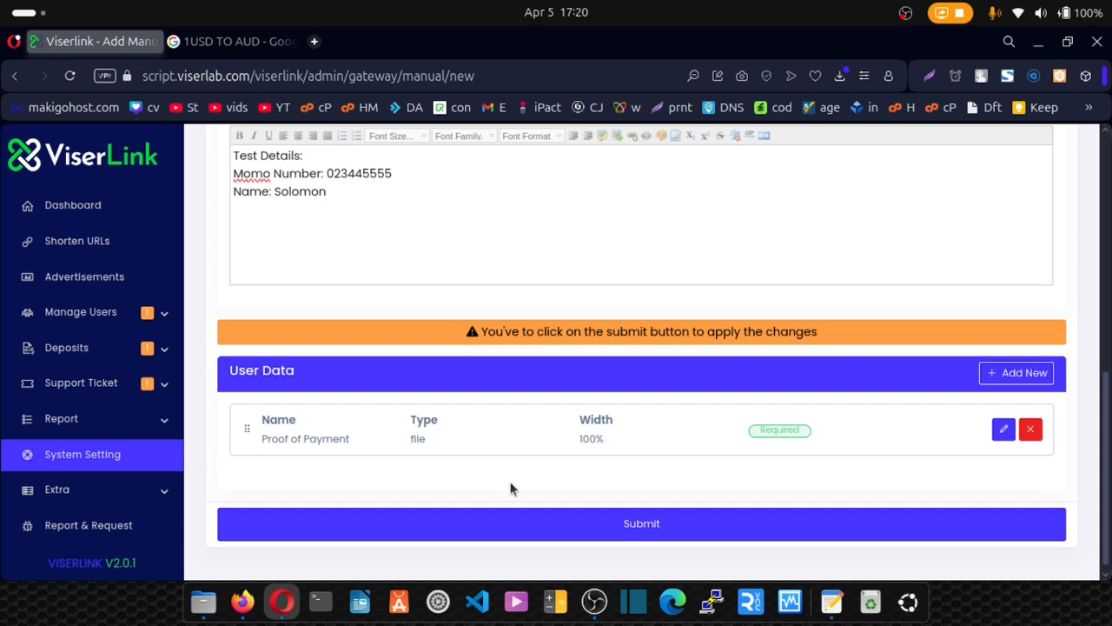
scroll(511, 490, "down", 1)
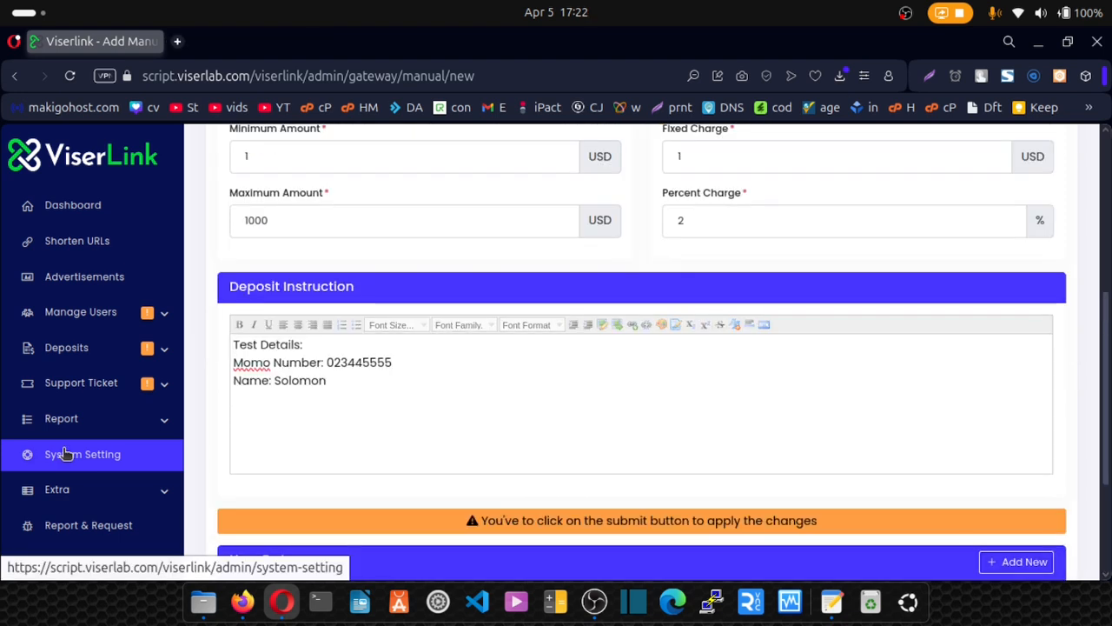
Review the SEO configuration and its 1180x600px image size, then go back to System Settings.
left_click(65, 453)
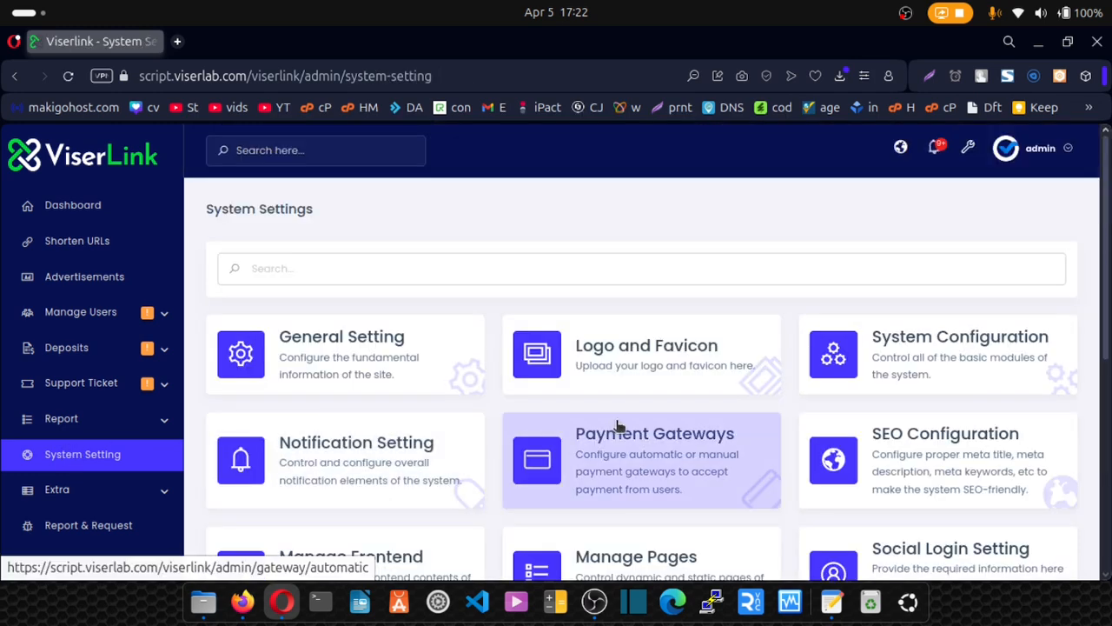
left_click(912, 469)
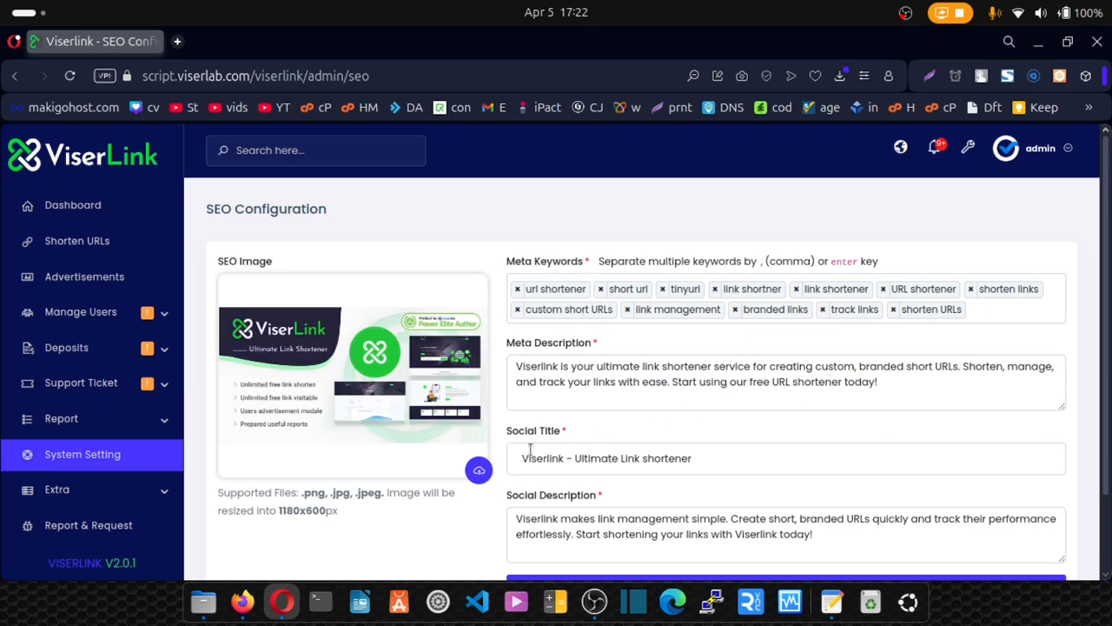
scroll(739, 484, "down", 2)
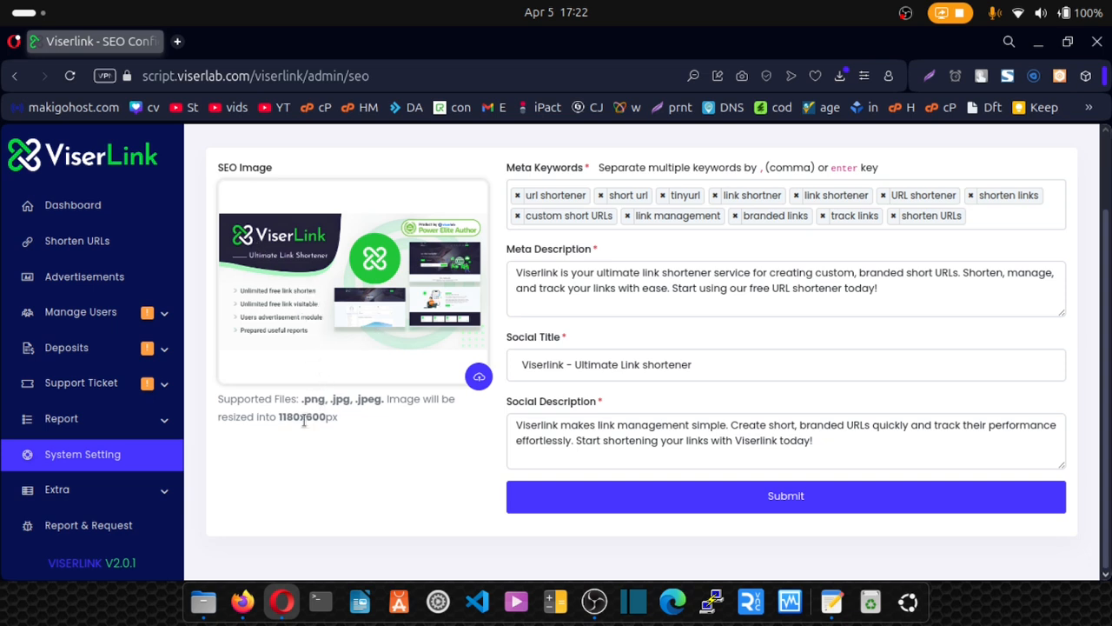
left_click_drag(280, 417, 345, 417)
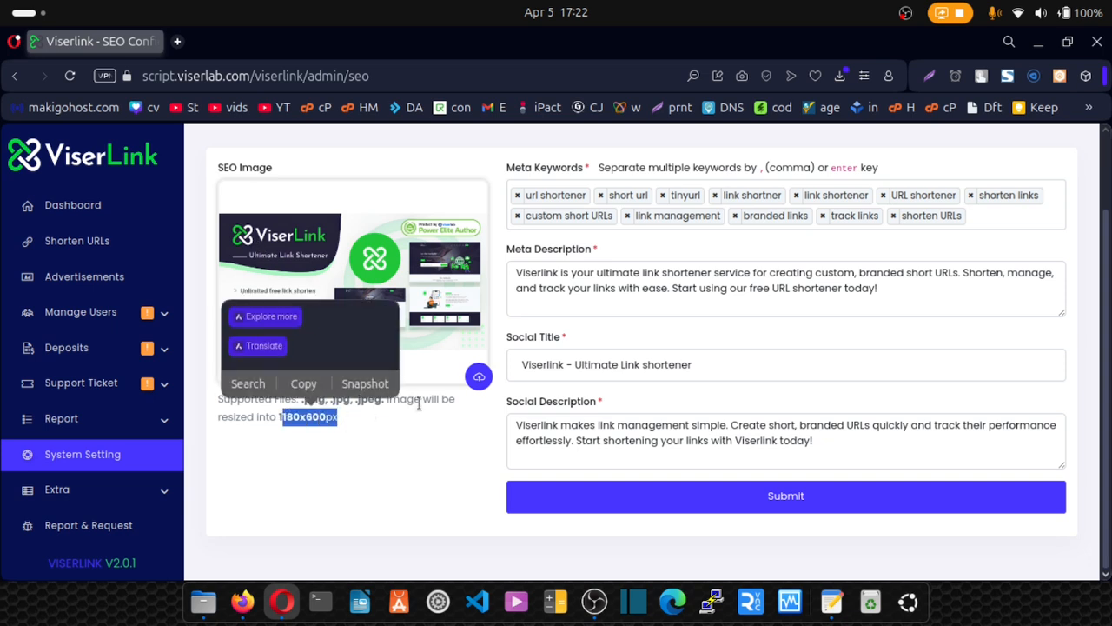
left_click(481, 372)
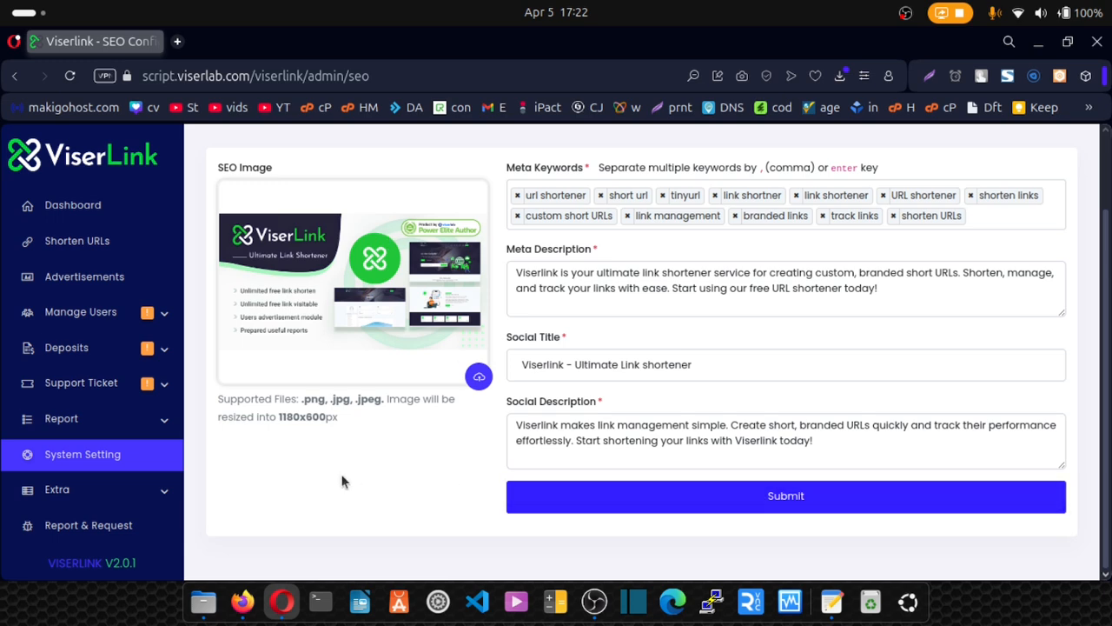
left_click(135, 469)
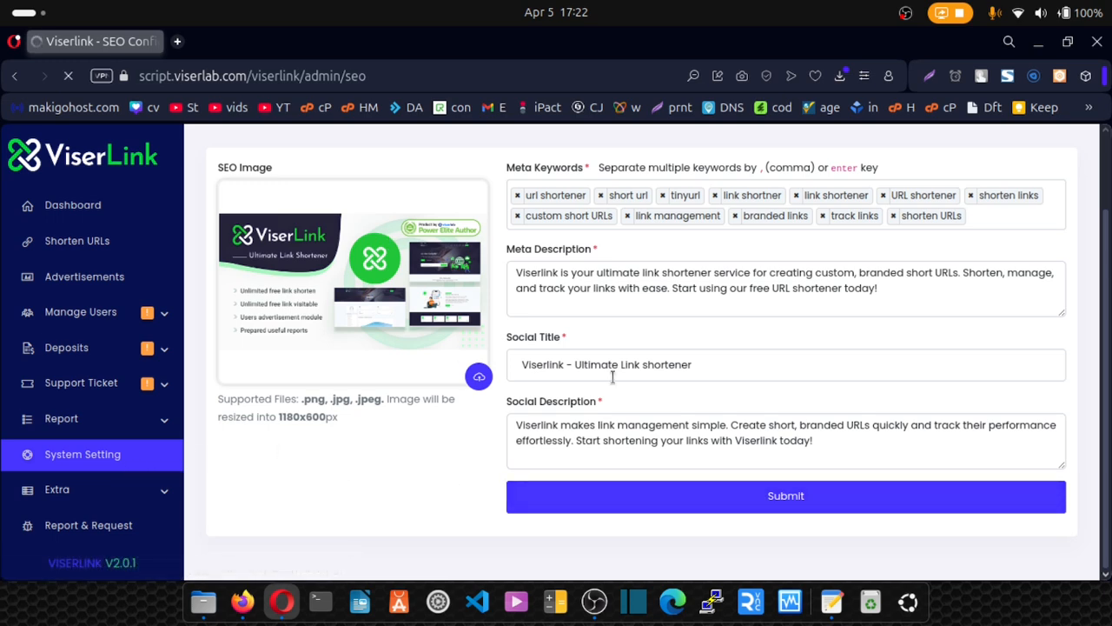
scroll(615, 383, "down", 3)
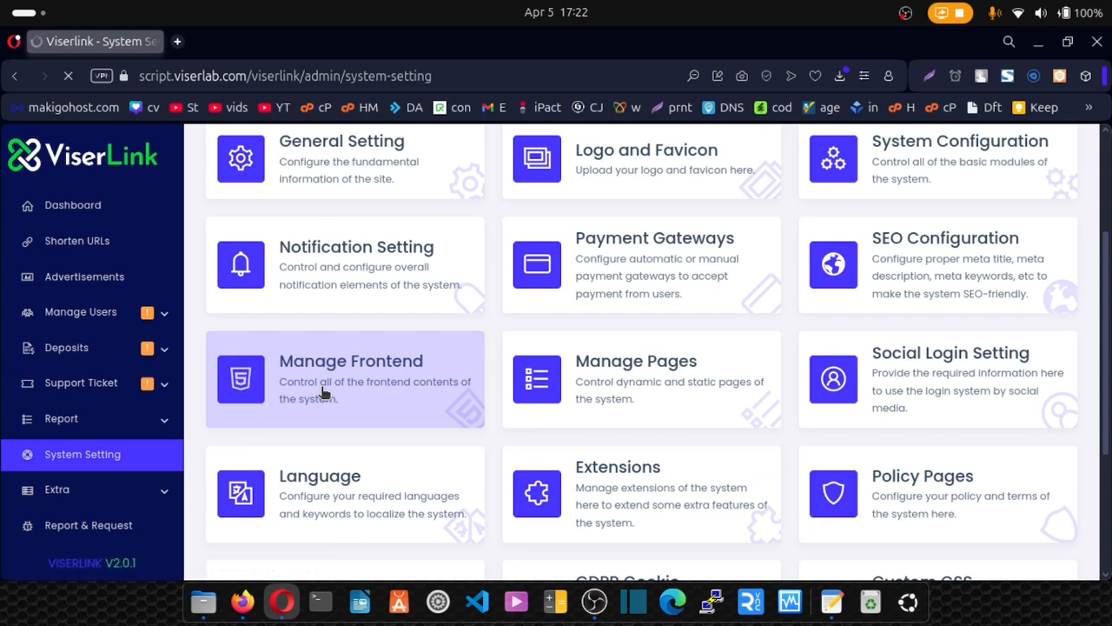
Open Manage Frontend Content and load the live homepage in a second tab for comparison.
left_click(324, 391)
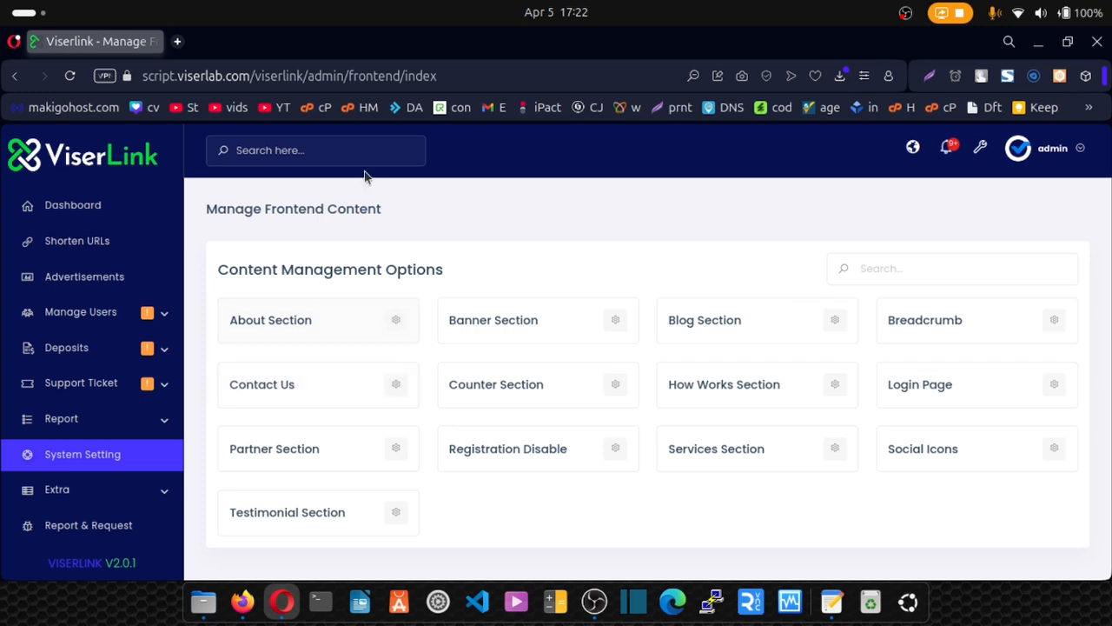
left_click(178, 43)
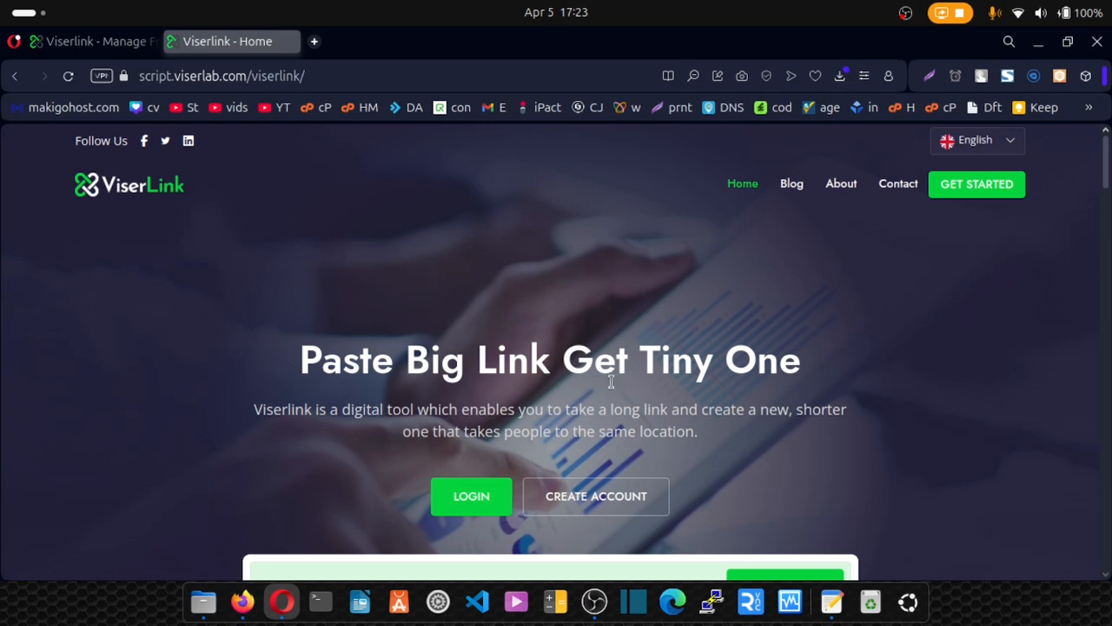
scroll(221, 256, "down", 10)
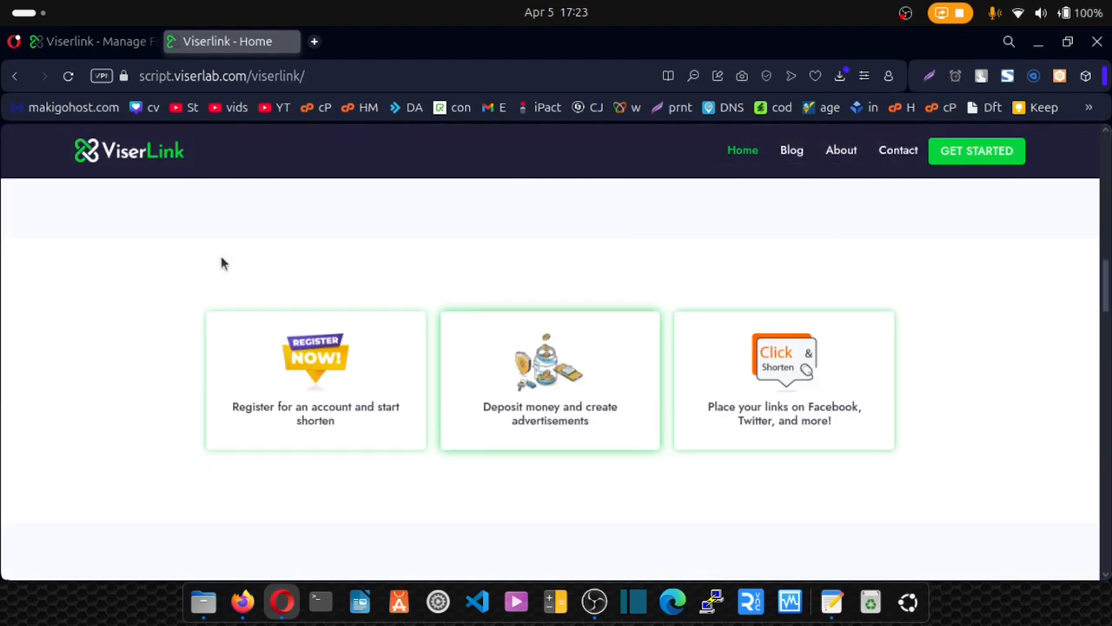
scroll(220, 256, "down", 10)
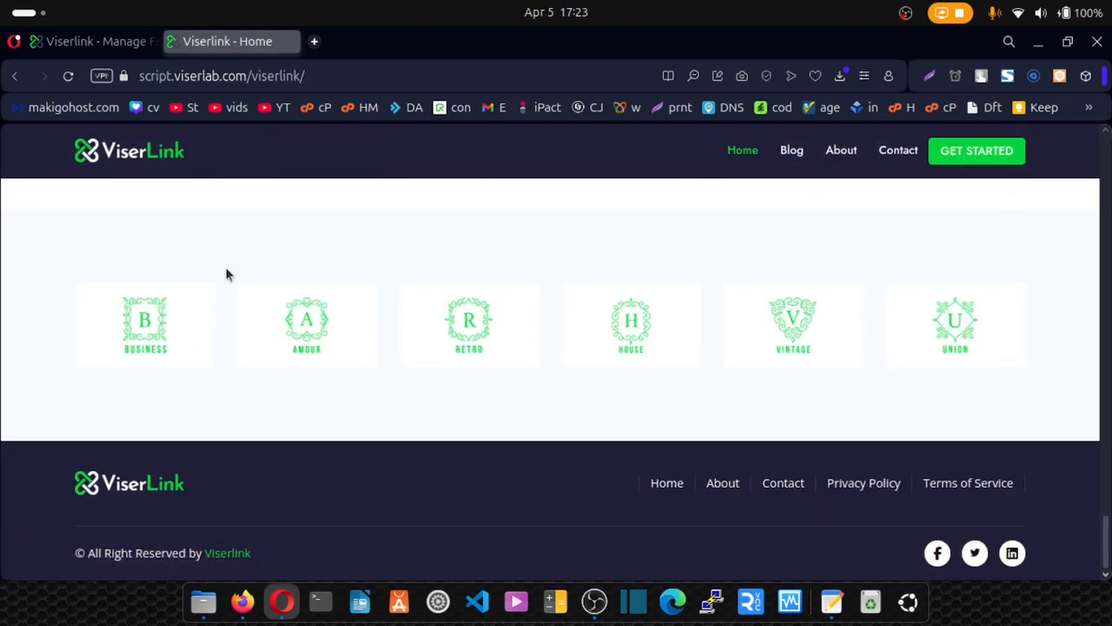
scroll(226, 275, "up", 3)
left_click(105, 44)
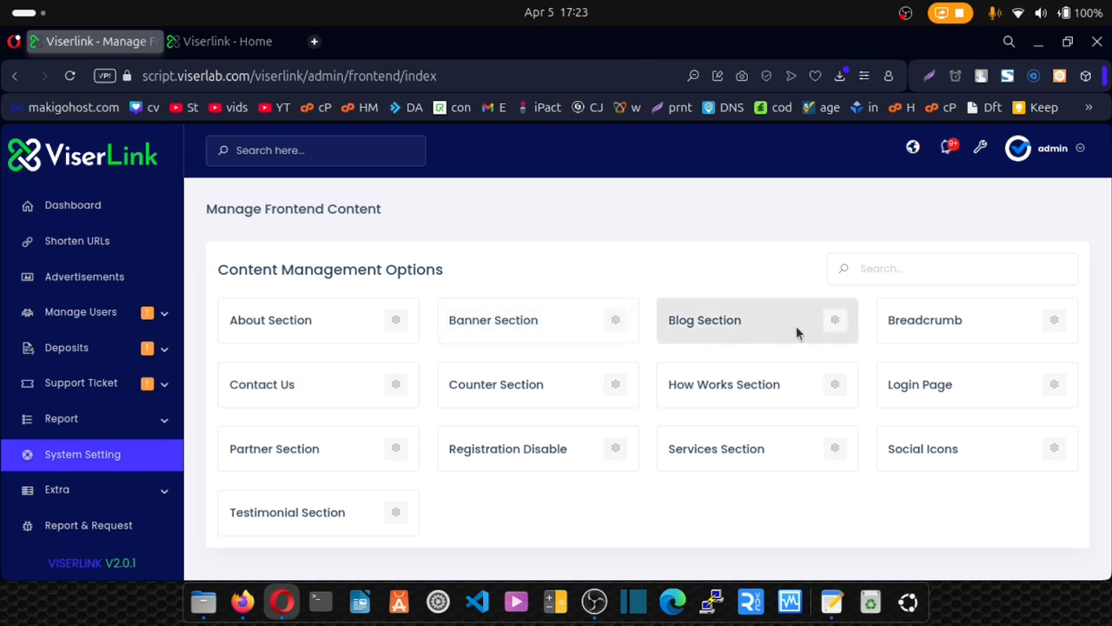
Open the Banner Section settings and view the banner on the live homepage.
left_click(614, 323)
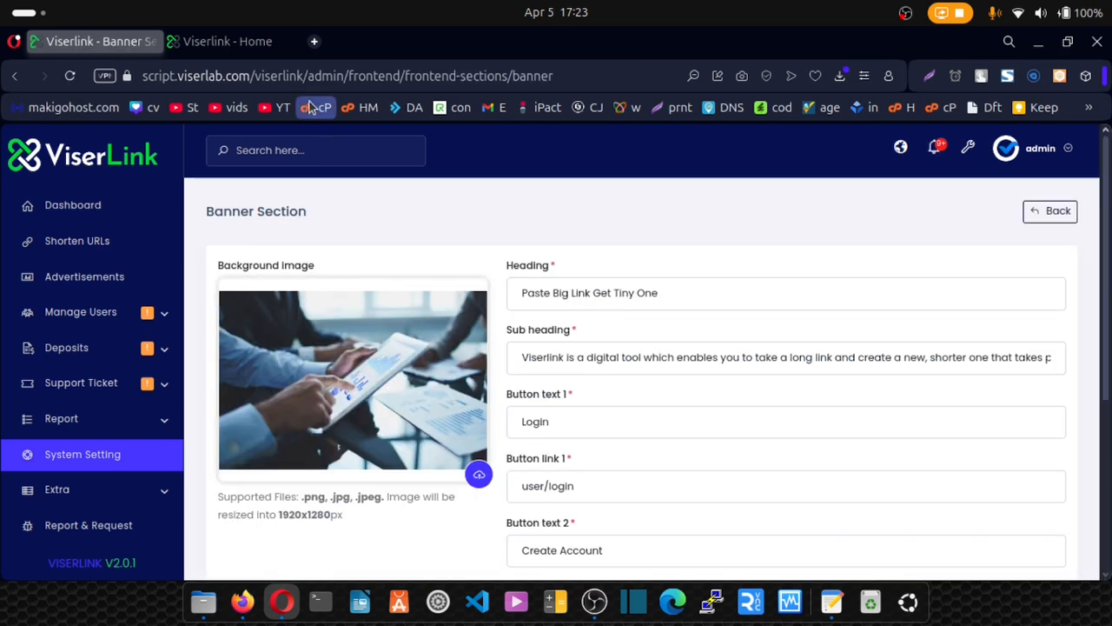
left_click(241, 40)
scroll(1087, 391, "up", 5)
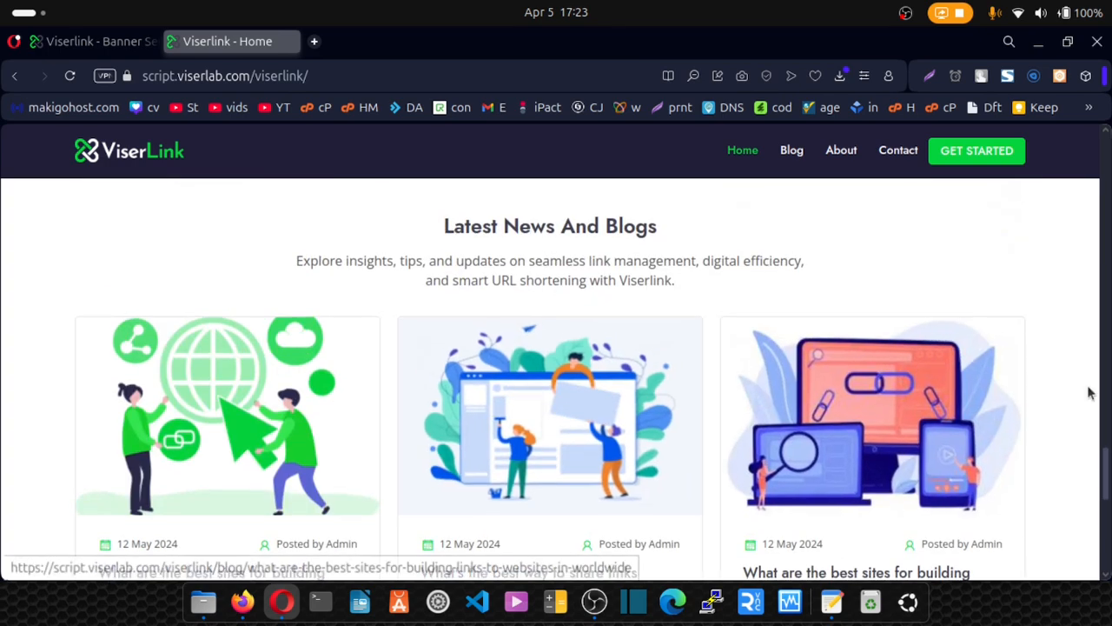
left_click_drag(1108, 470, 1108, 156)
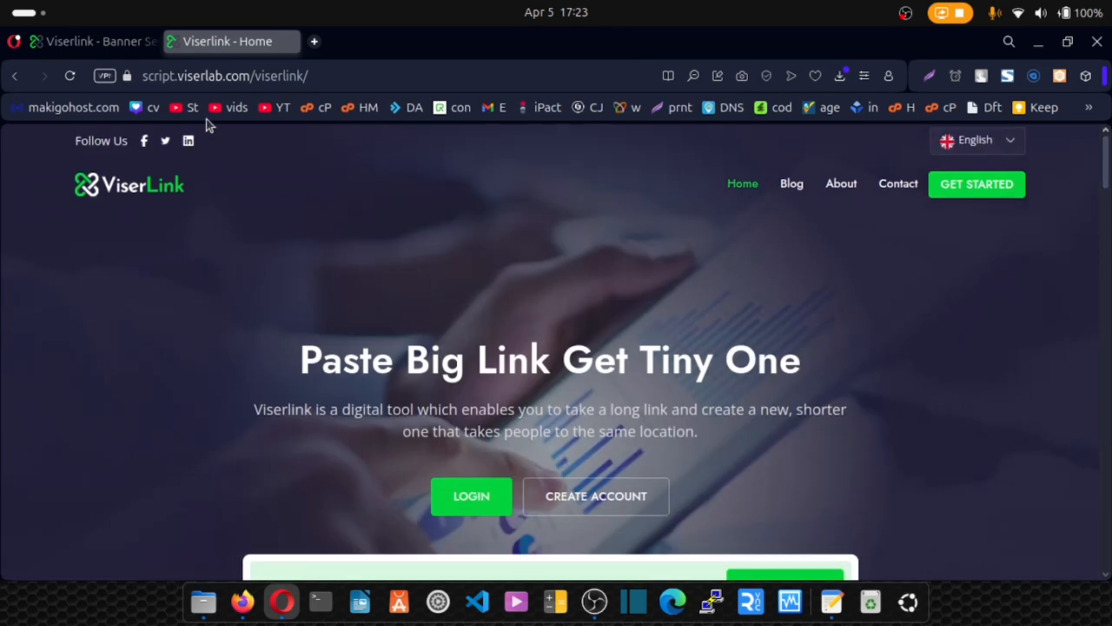
left_click(113, 45)
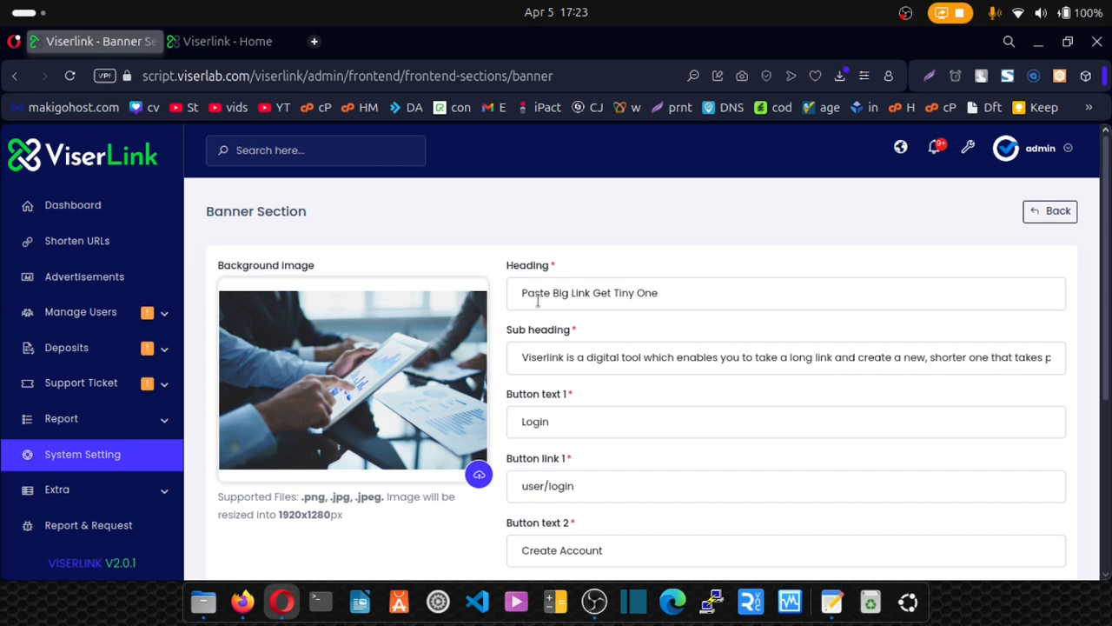
Check the 1920x1280px image size and match the heading 'Paste Big Link Get Tiny One' with the homepage.
left_click_drag(279, 514, 344, 516)
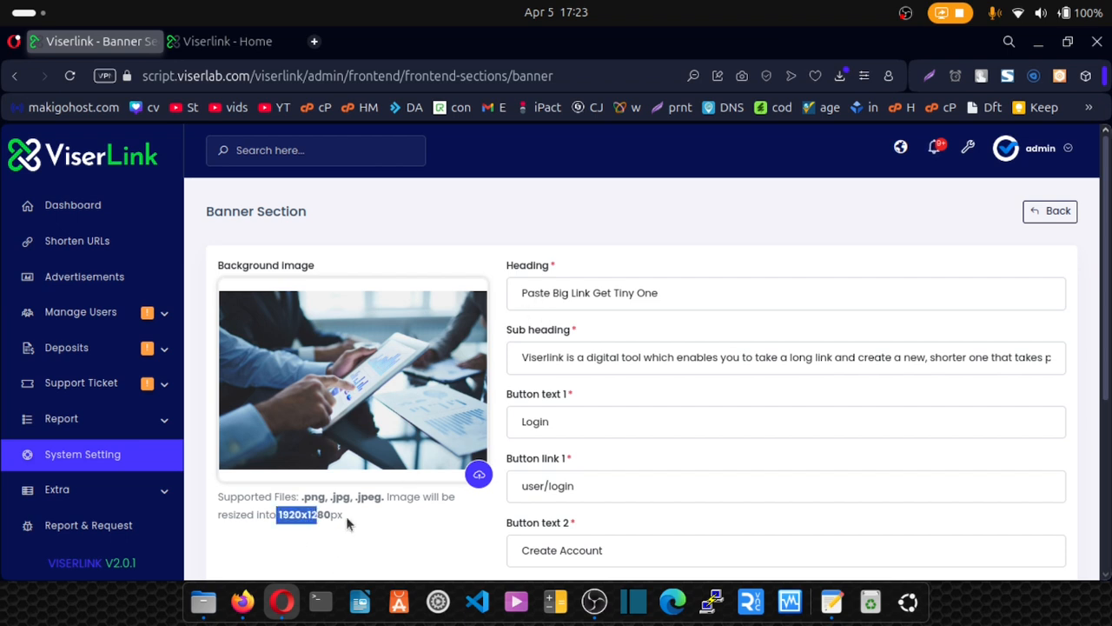
left_click(548, 293)
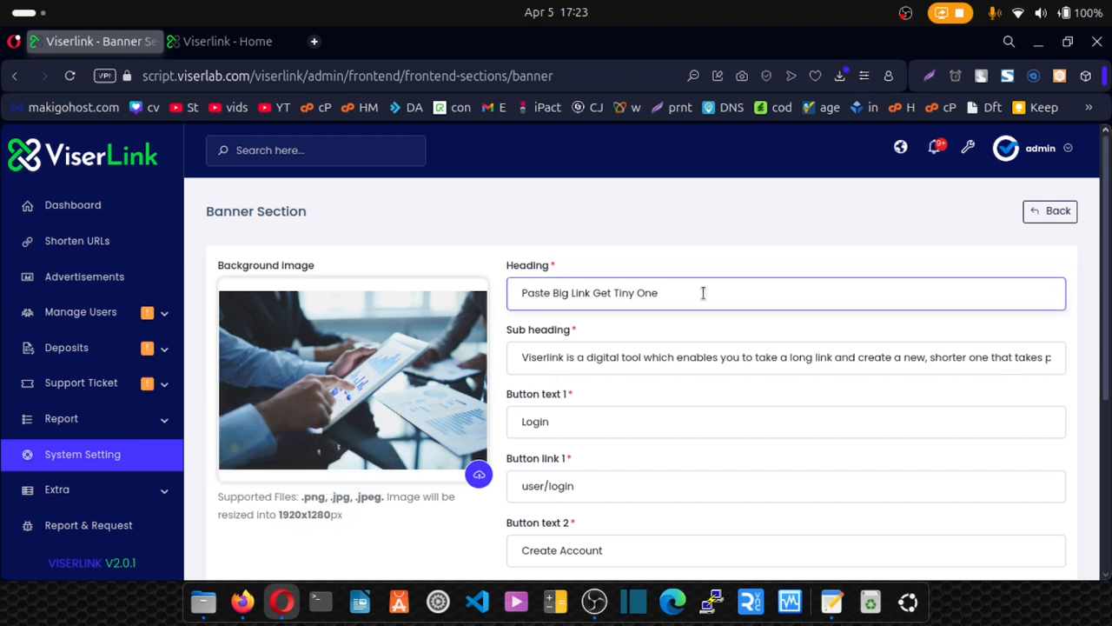
left_click_drag(703, 293, 478, 235)
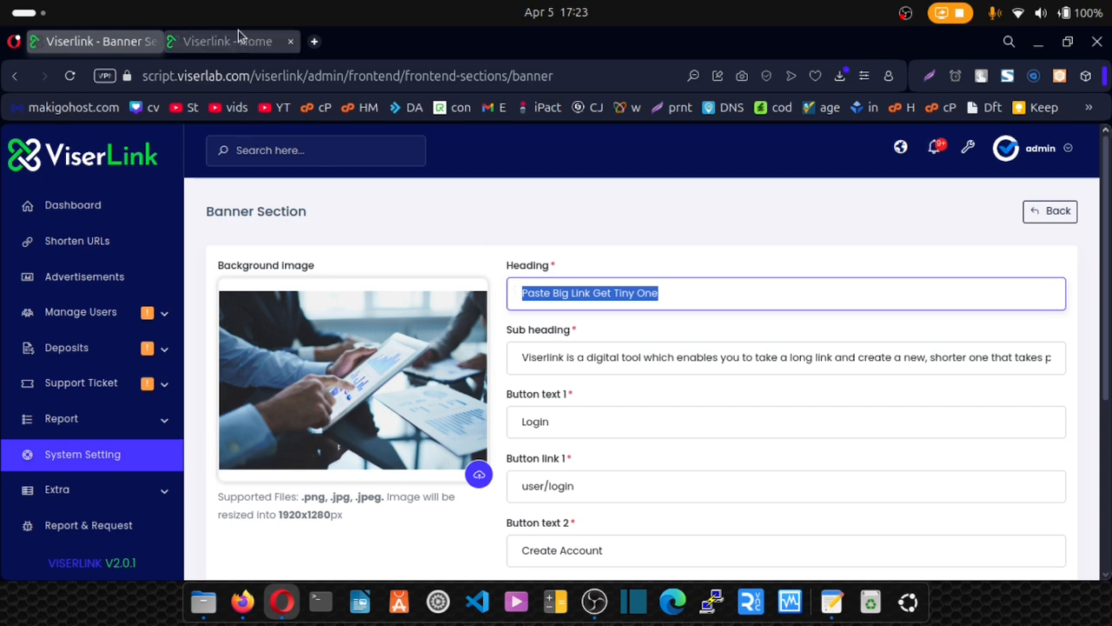
left_click(218, 39)
left_click_drag(298, 356, 689, 268)
left_click(93, 42)
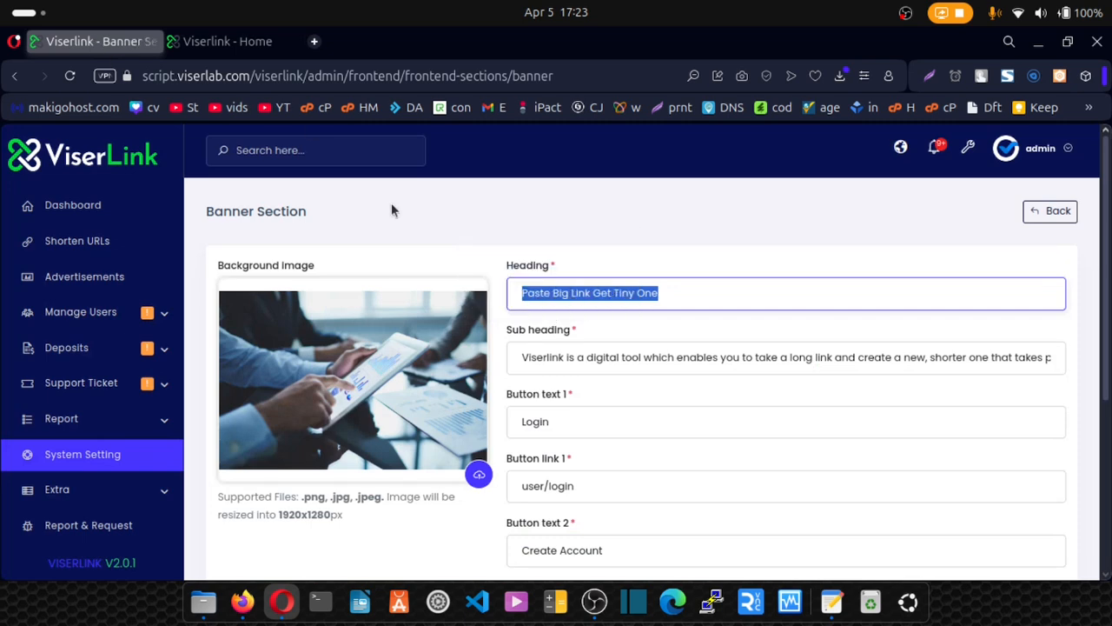
Compare the banner sub heading and Login button text against the homepage.
triple_click(520, 356)
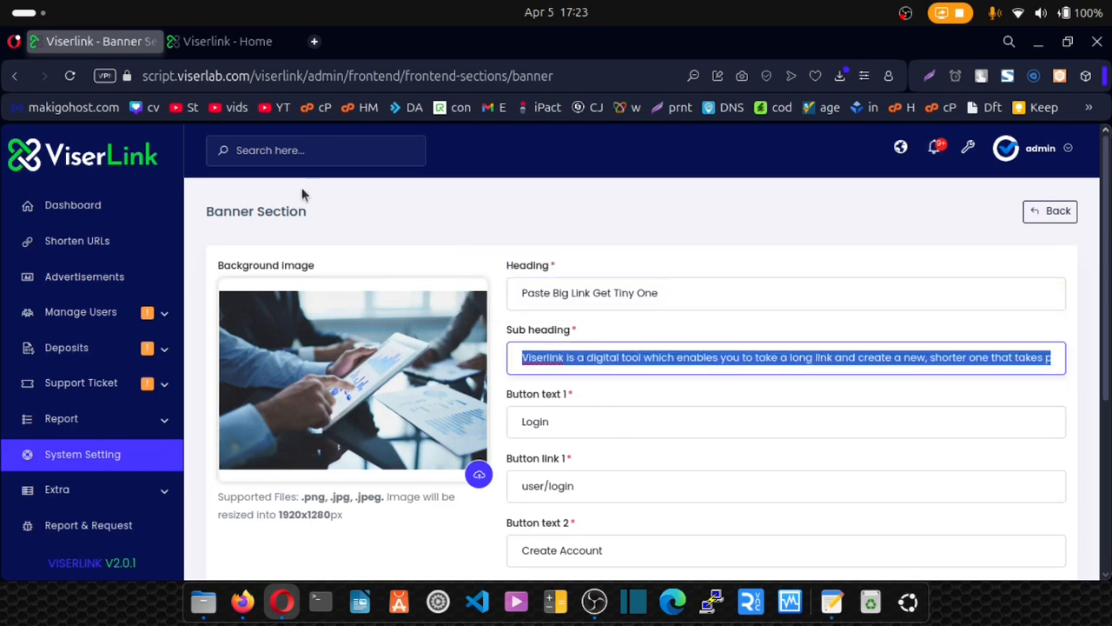
left_click(212, 48)
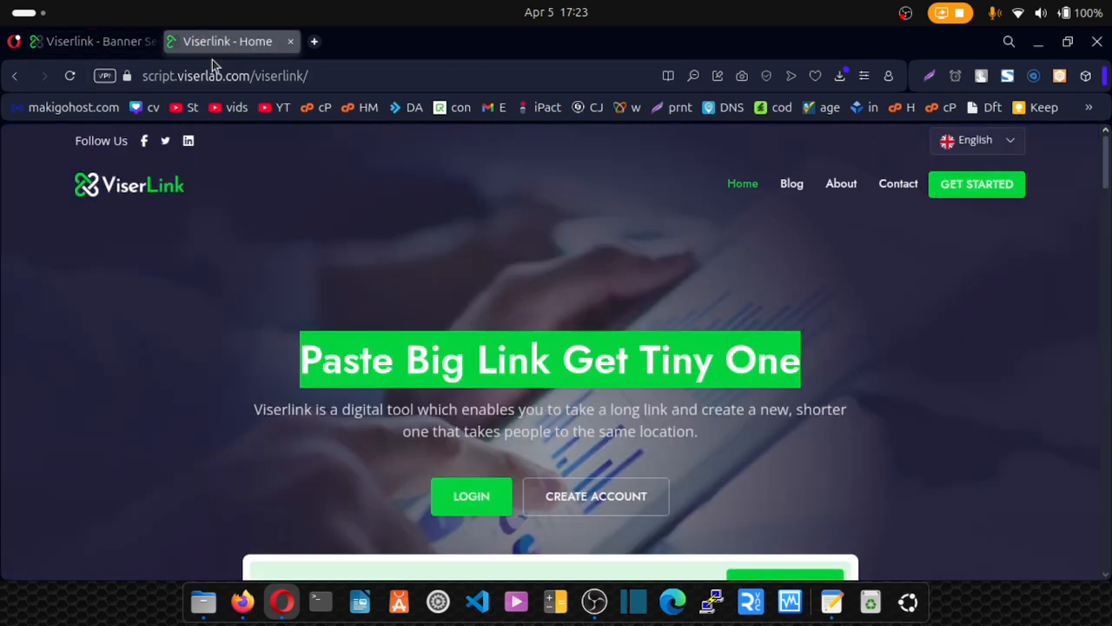
triple_click(264, 408)
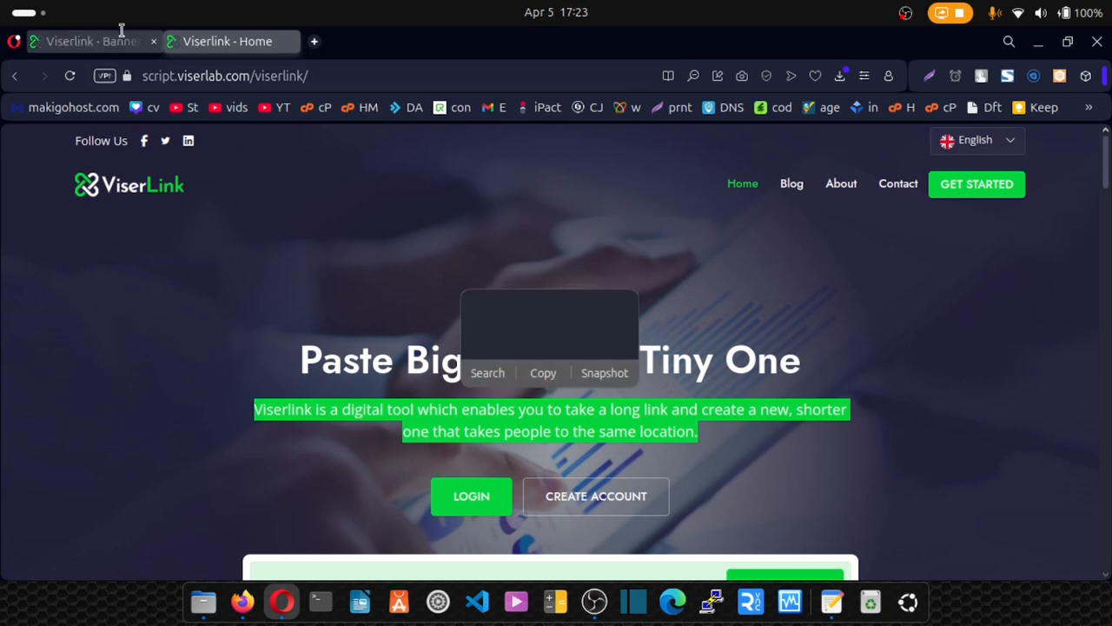
left_click(122, 34)
key("Tab")
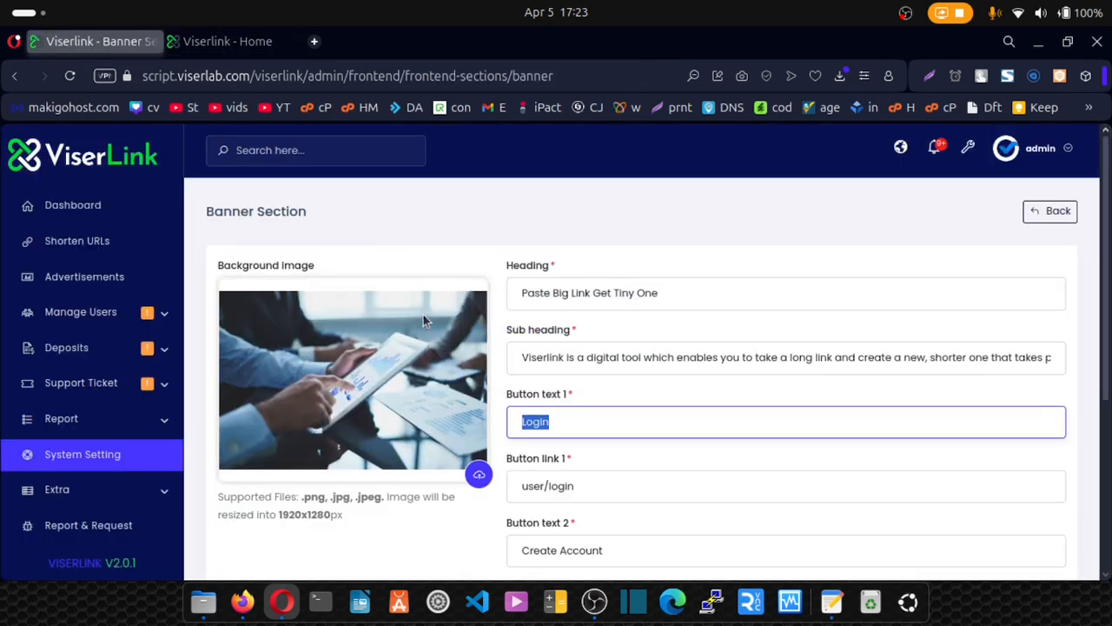
left_click(226, 41)
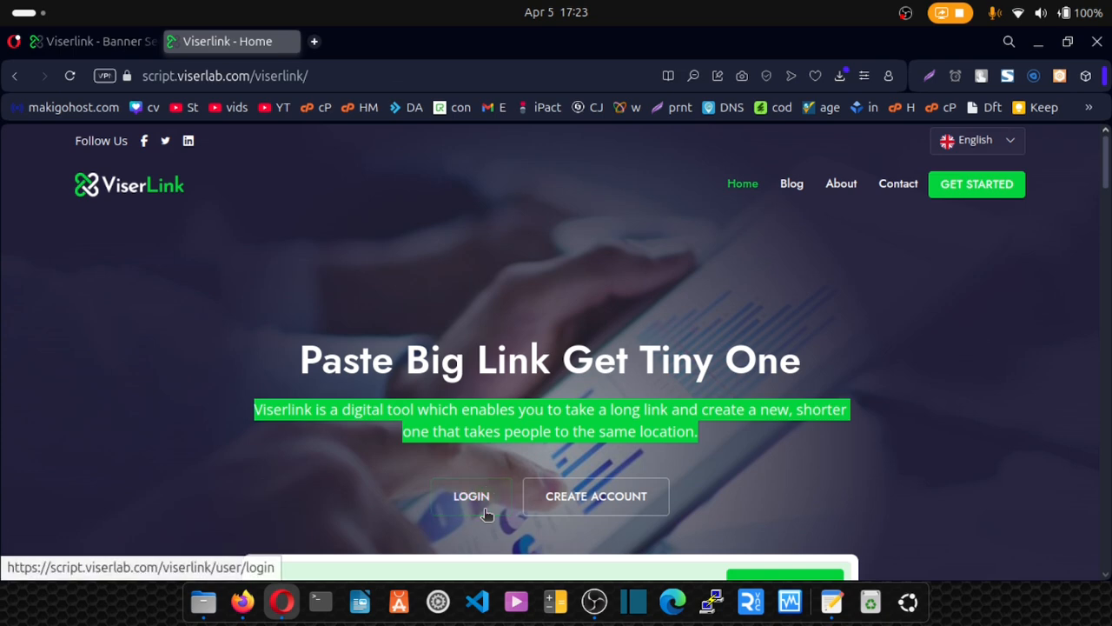
left_click(117, 42)
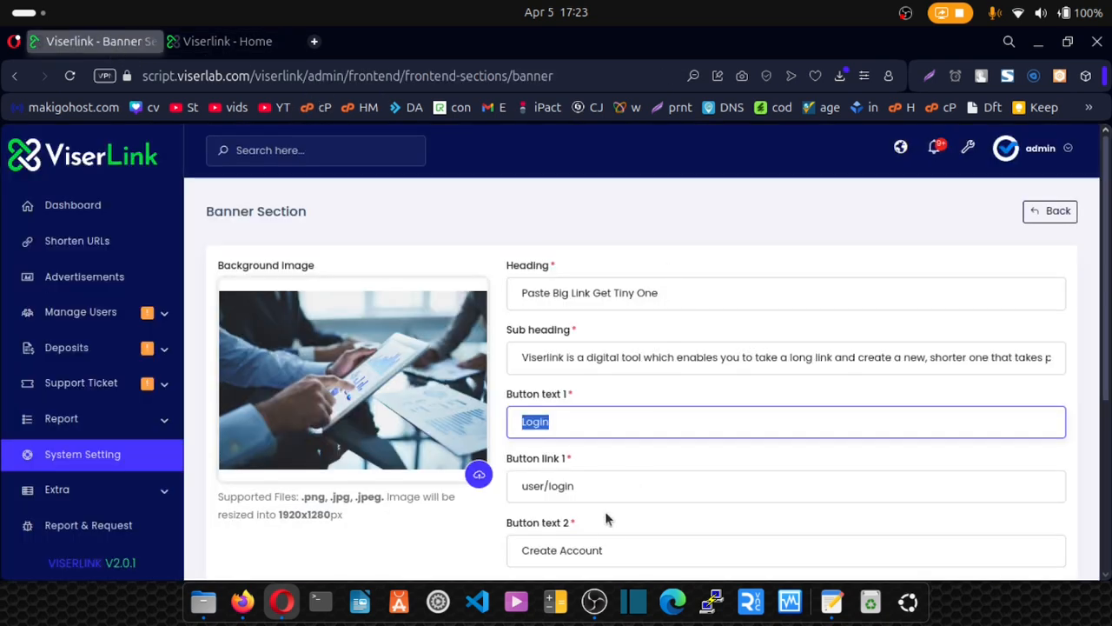
Compare the Shorten button text with the homepage shortener button.
scroll(605, 522, "down", 2)
left_click_drag(618, 450, 475, 466)
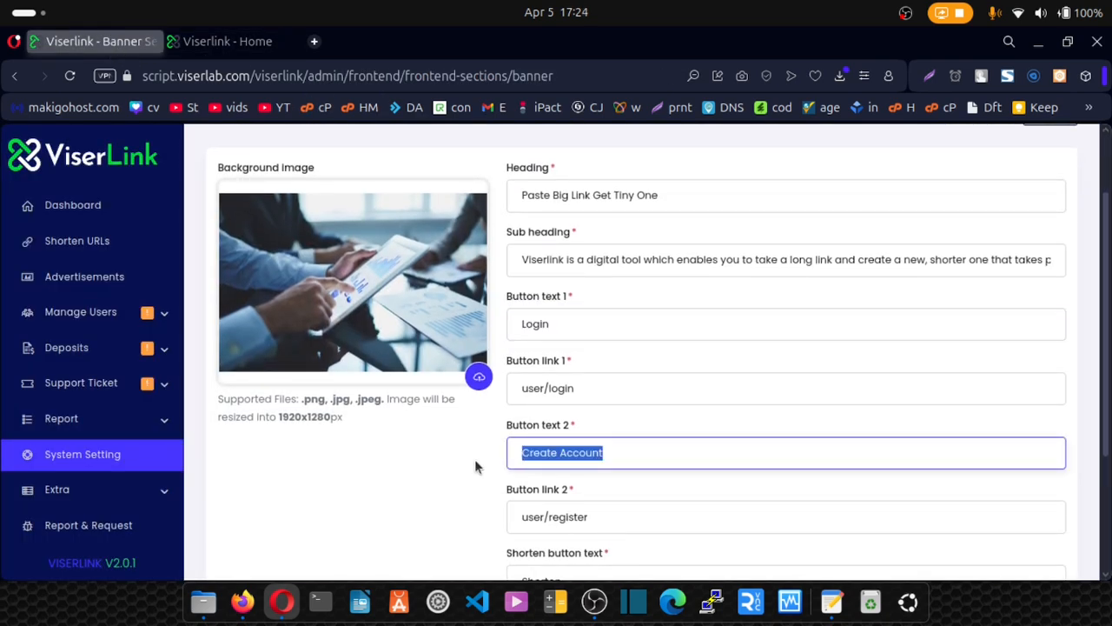
scroll(477, 467, "down", 4)
left_click_drag(595, 388, 514, 388)
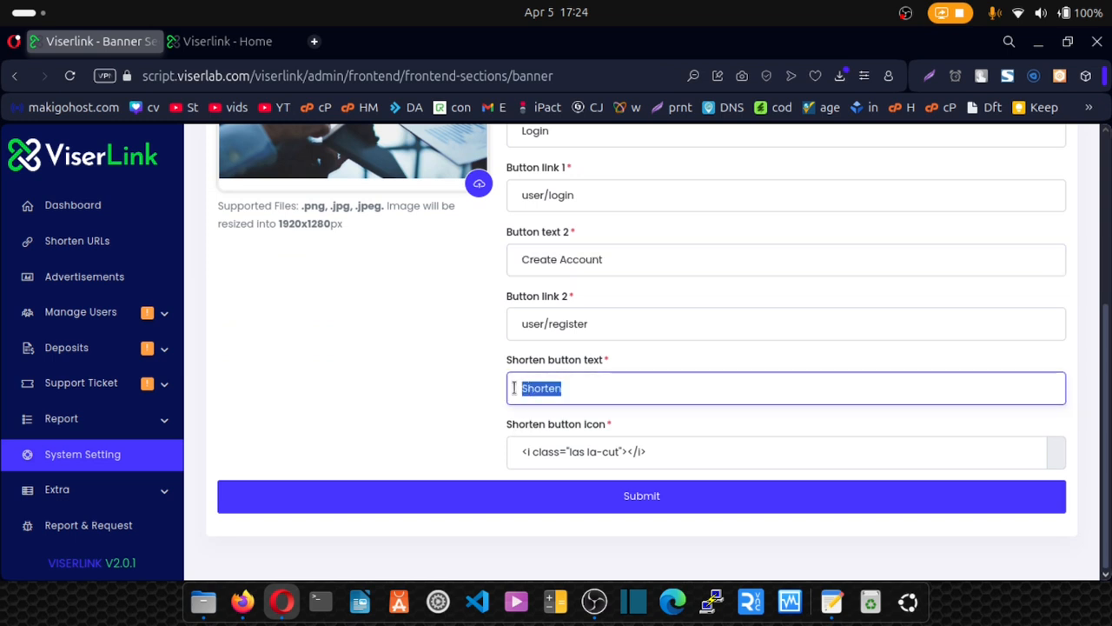
left_click(228, 42)
scroll(730, 486, "down", 3)
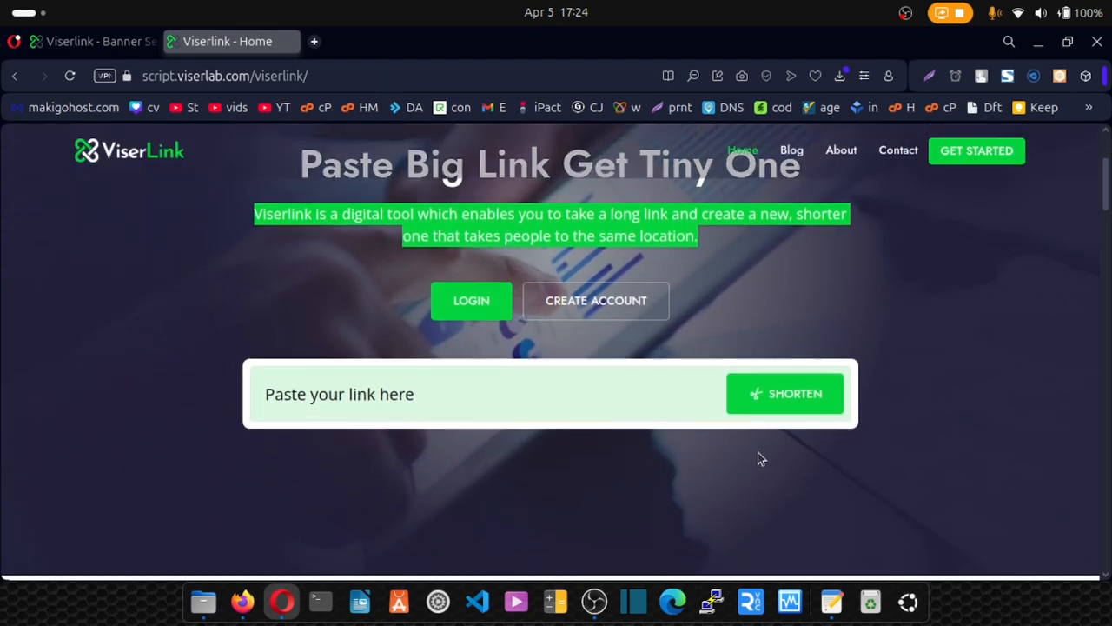
left_click(122, 43)
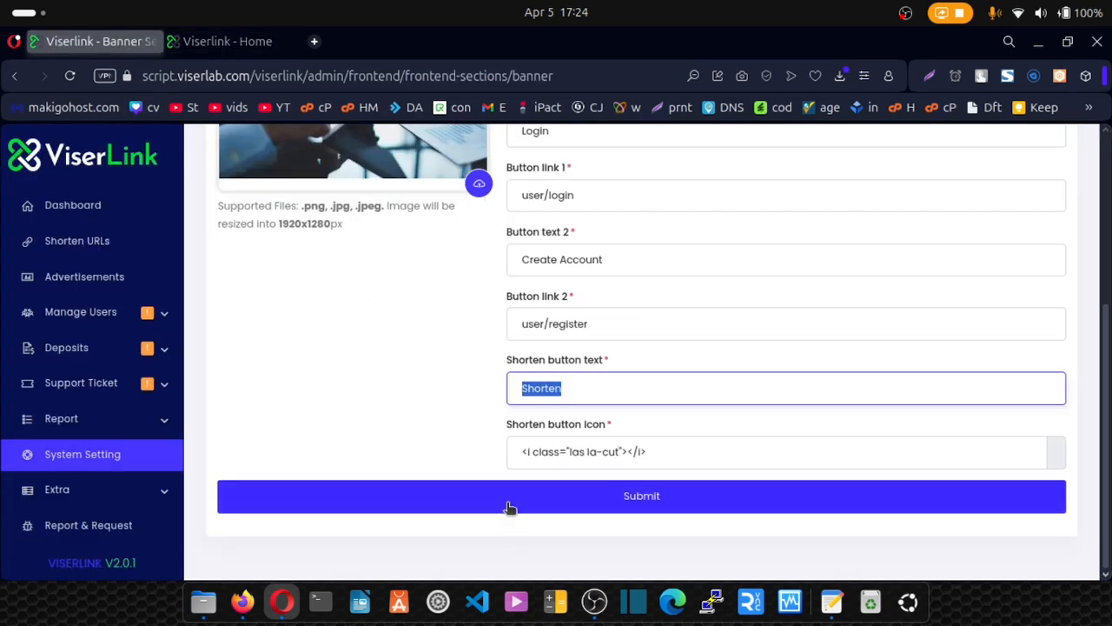
Return to the content sections list and glance at the homepage Services area.
scroll(572, 259, "up", 3)
scroll(572, 259, "up", 1)
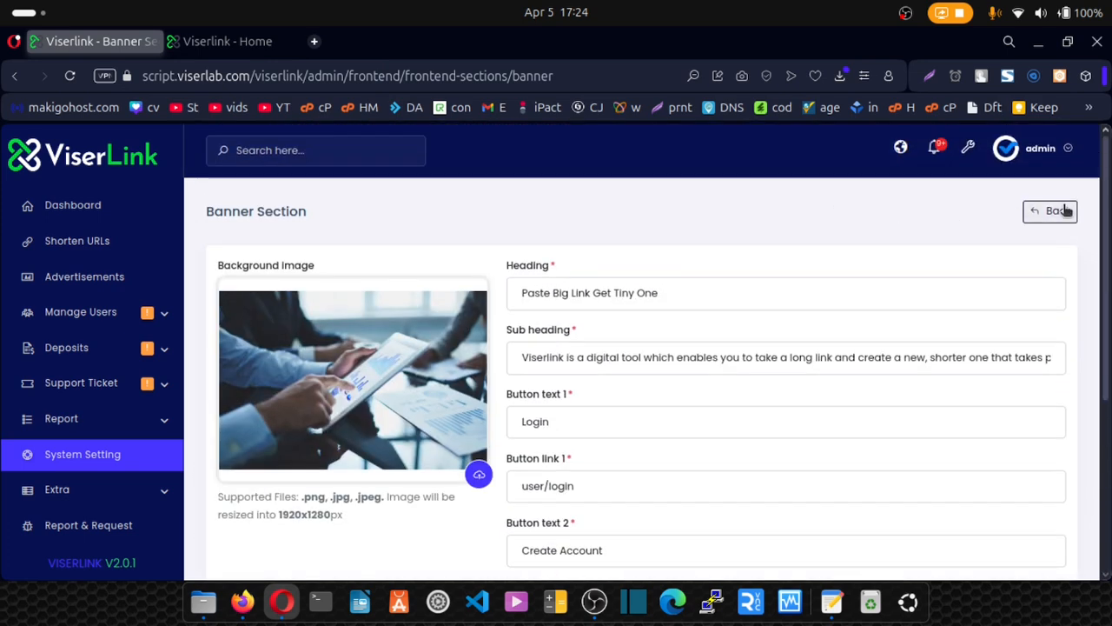
left_click(1050, 211)
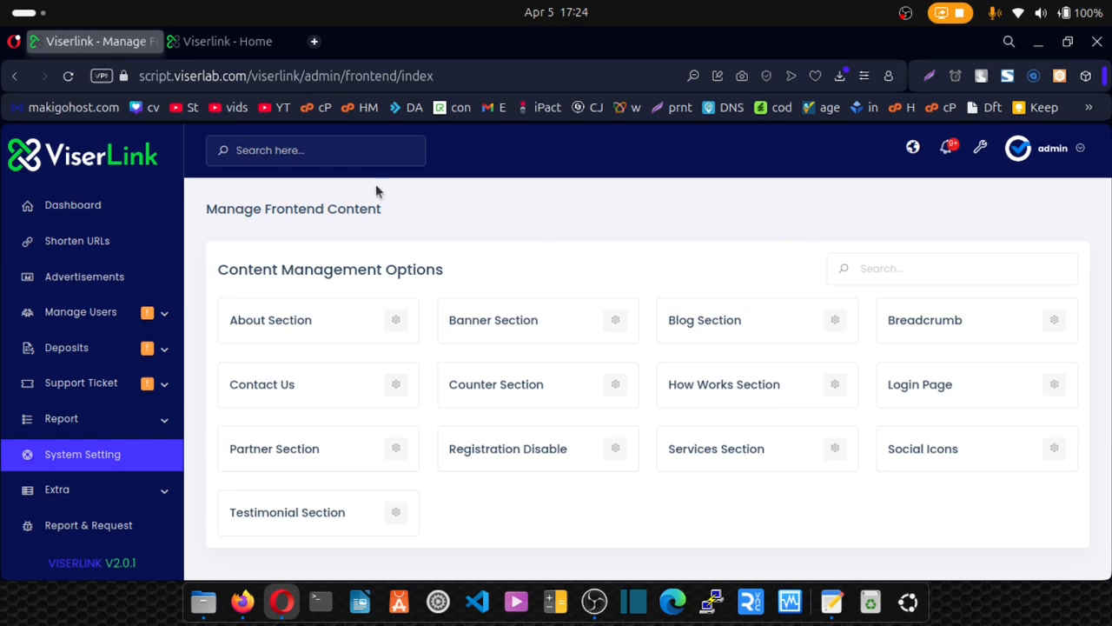
left_click(221, 42)
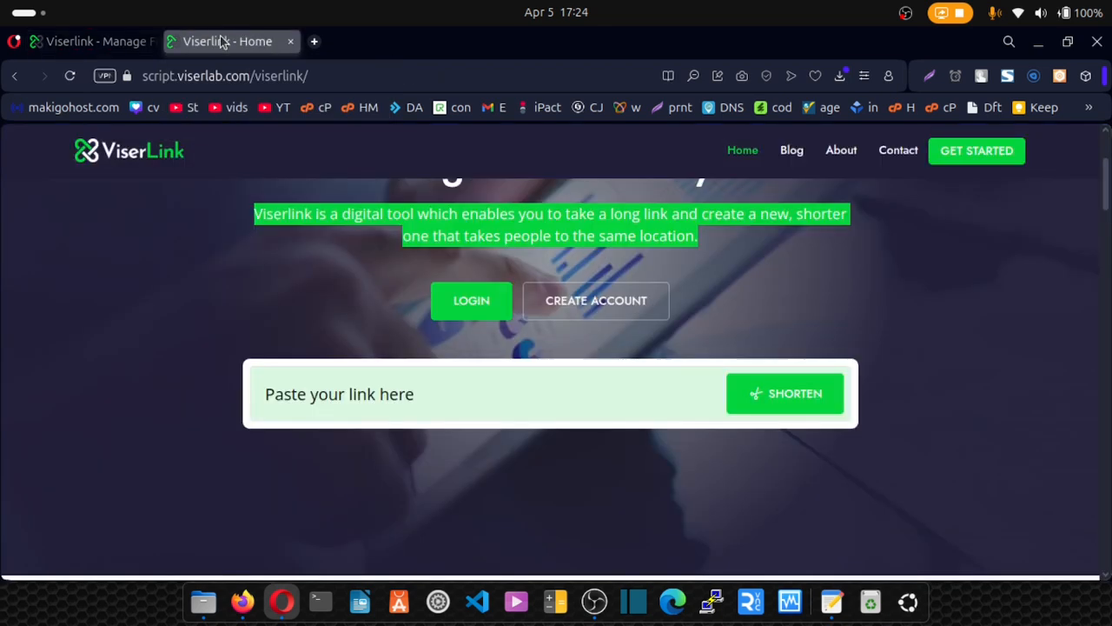
scroll(306, 363, "down", 5)
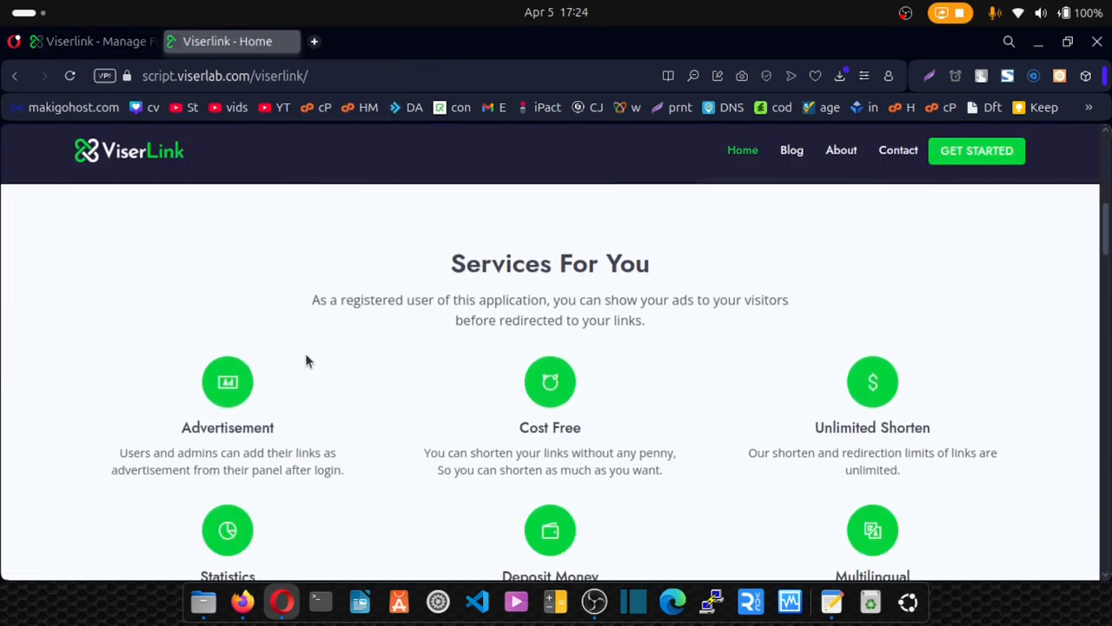
left_click(111, 49)
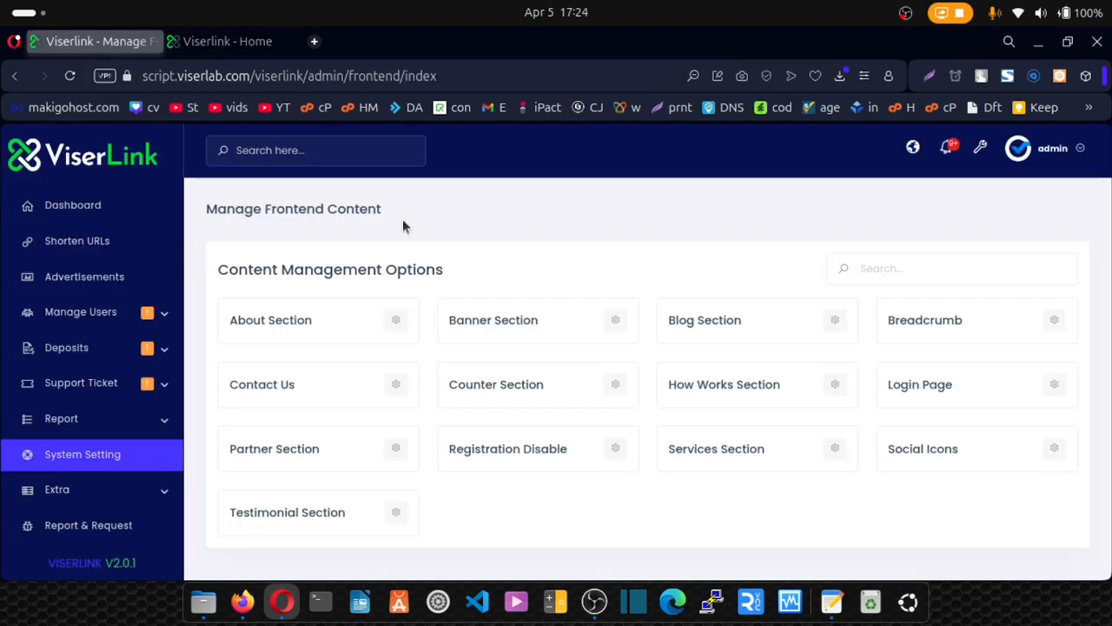
Open the Services Section and match its 'Services For You' heading with the homepage.
left_click(834, 449)
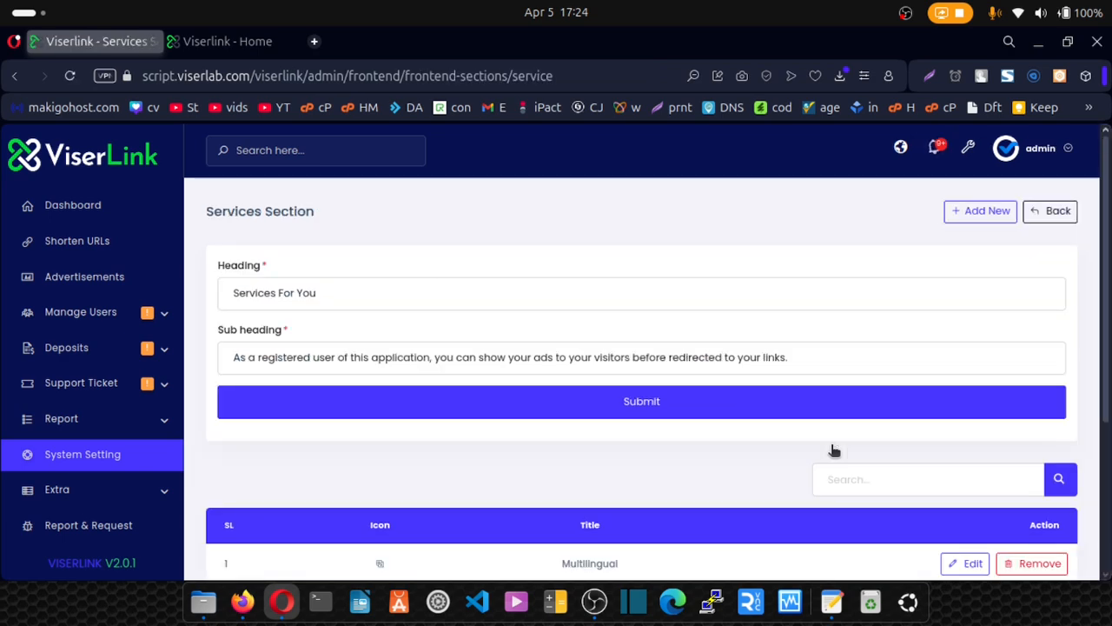
left_click_drag(317, 297, 214, 234)
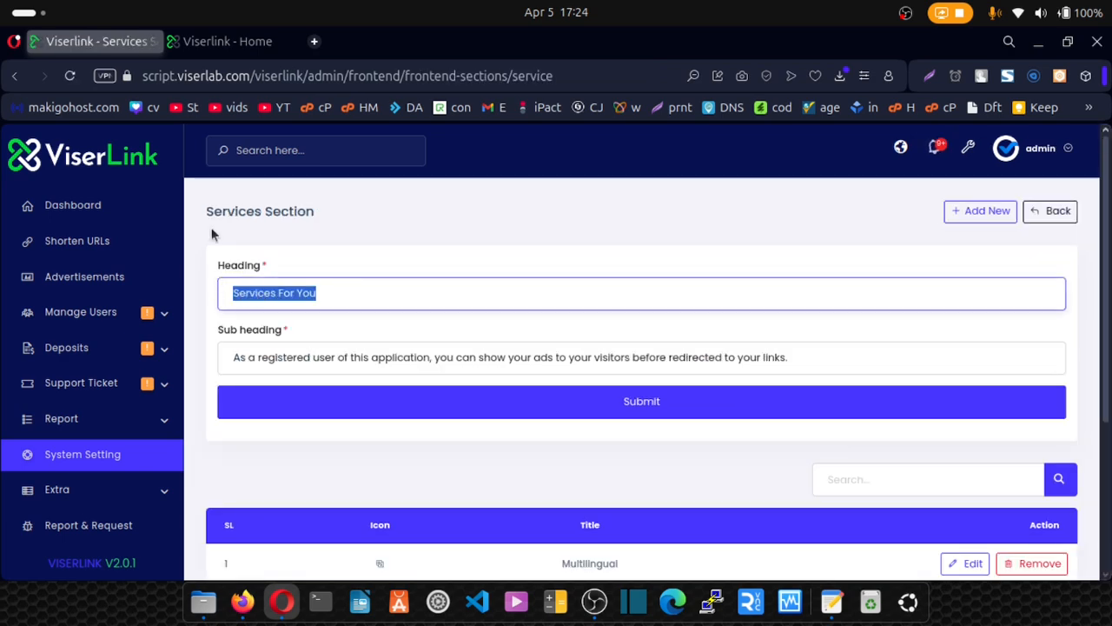
left_click(222, 50)
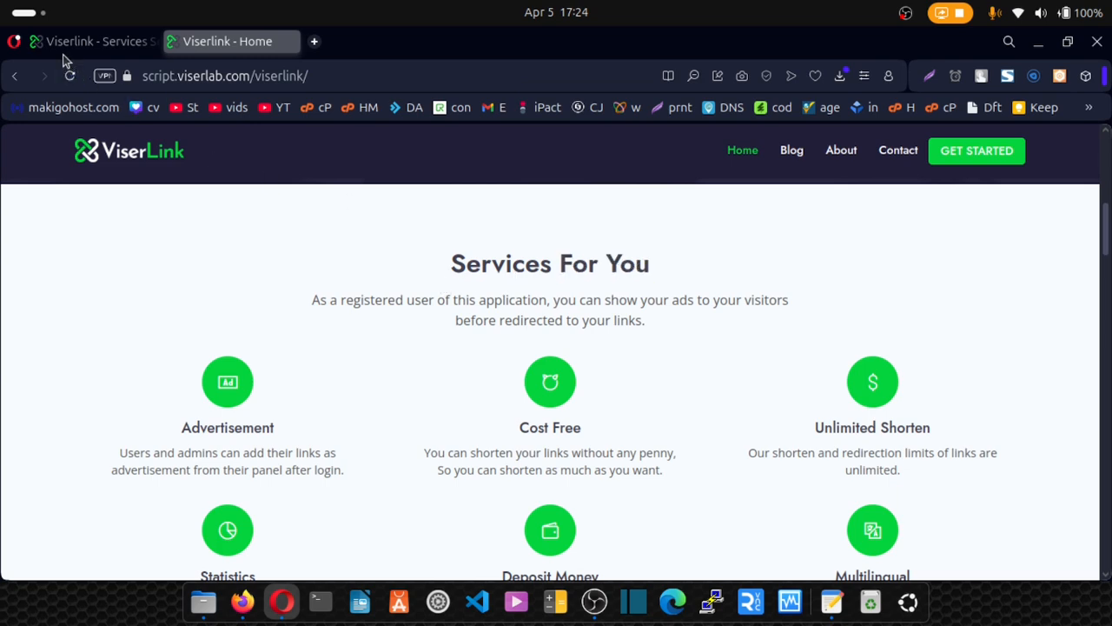
left_click(96, 40)
Compare the Services sub heading with the homepage services subtitle.
left_click(603, 350)
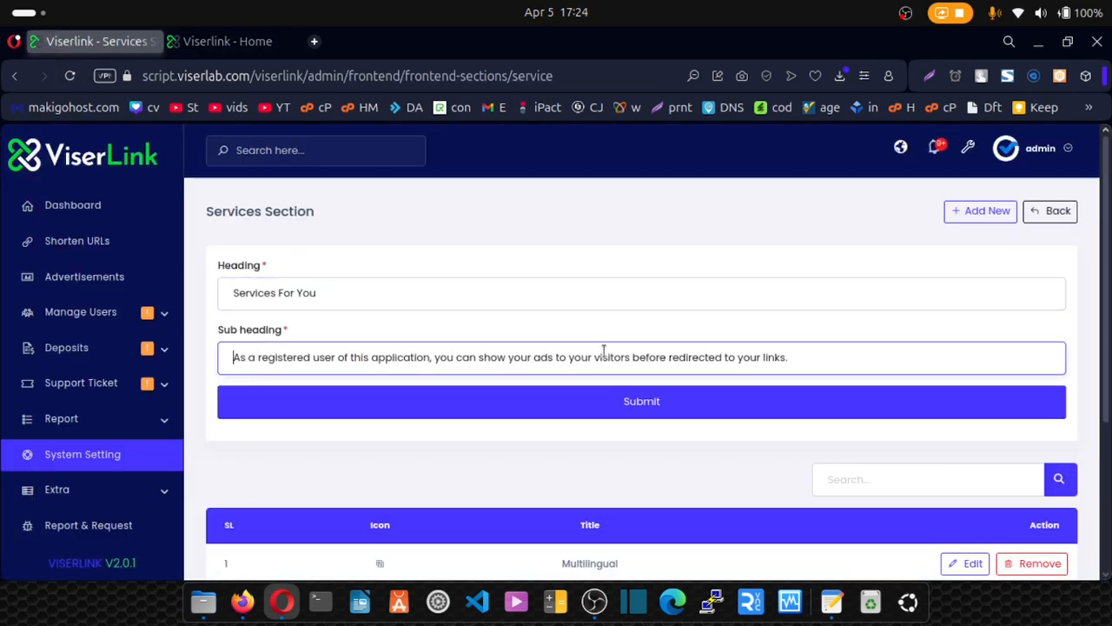
left_click(603, 351, "shift")
left_click(230, 41)
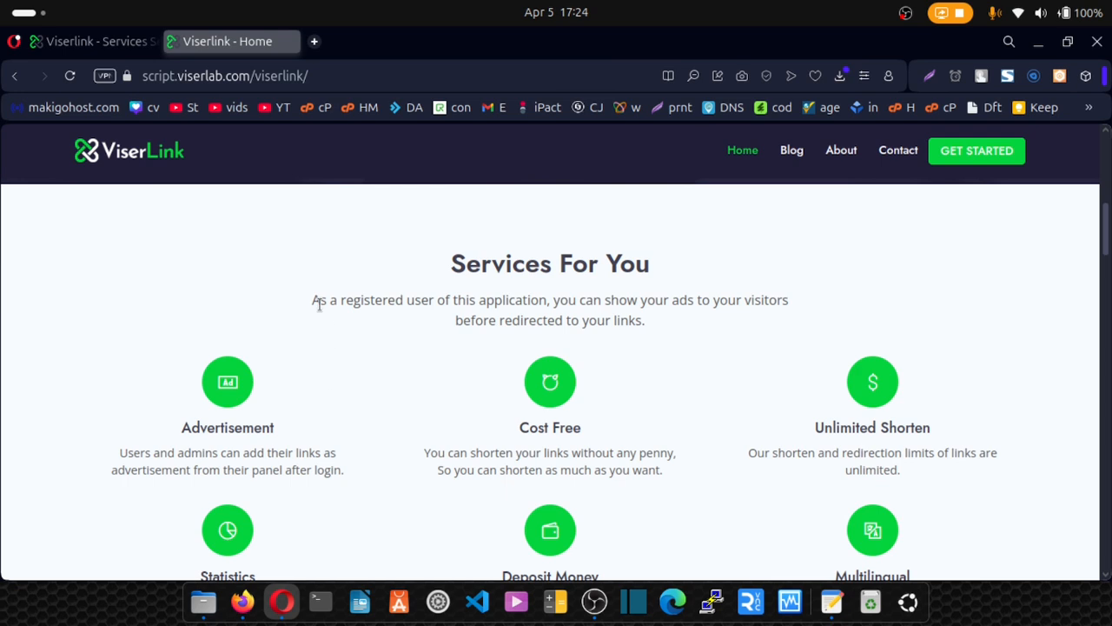
left_click_drag(318, 305, 615, 338)
left_click(613, 318)
scroll(246, 424, "down", 2)
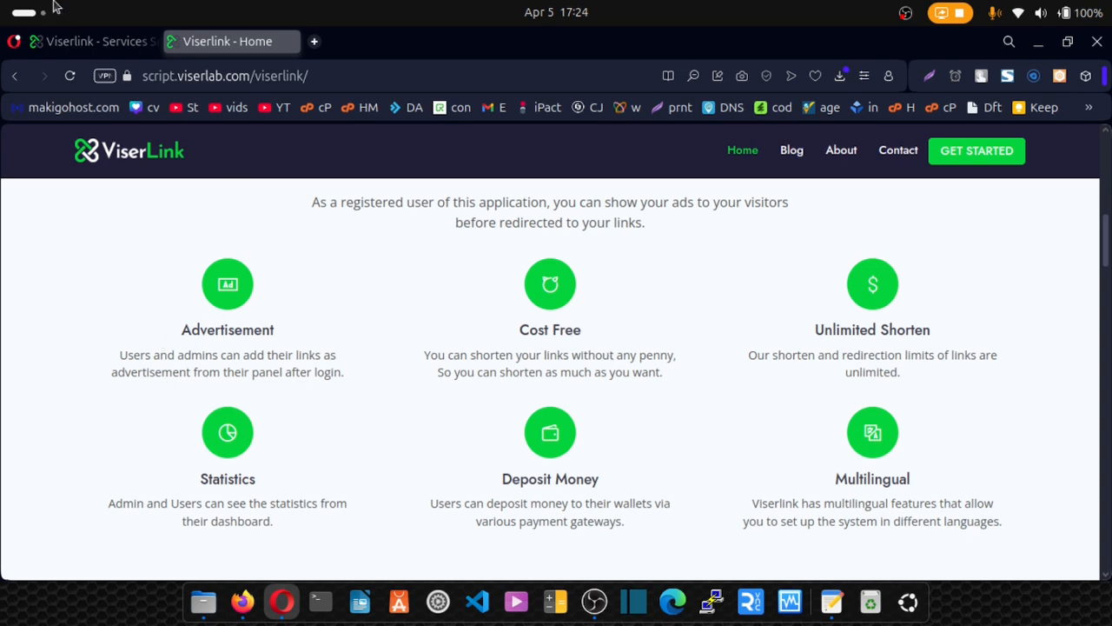
left_click(77, 39)
Review the six service items, then go to the System Settings overview.
scroll(452, 329, "down", 4)
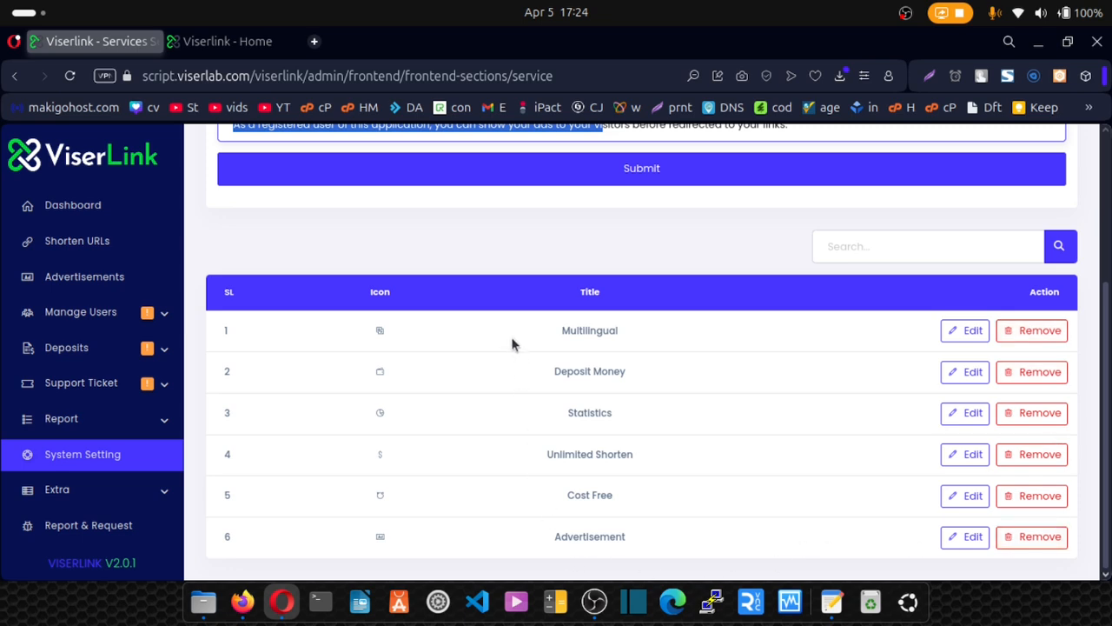
scroll(513, 344, "up", 3)
left_click(96, 469)
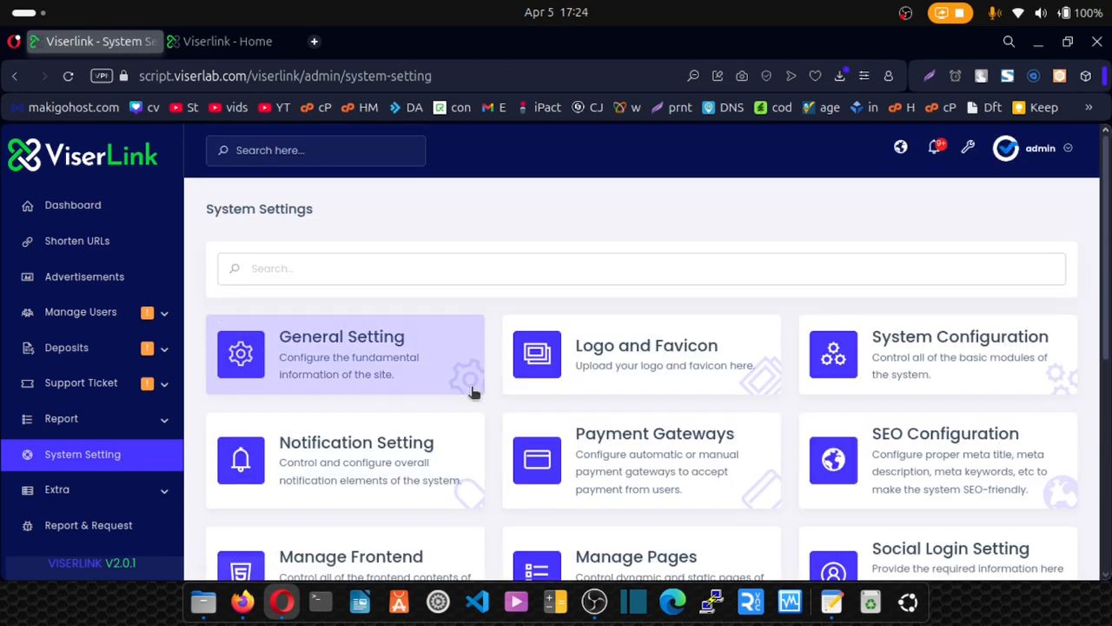
scroll(469, 396, "down", 2)
Open Manage Frontend Content and glance down the live homepage.
left_click(380, 479)
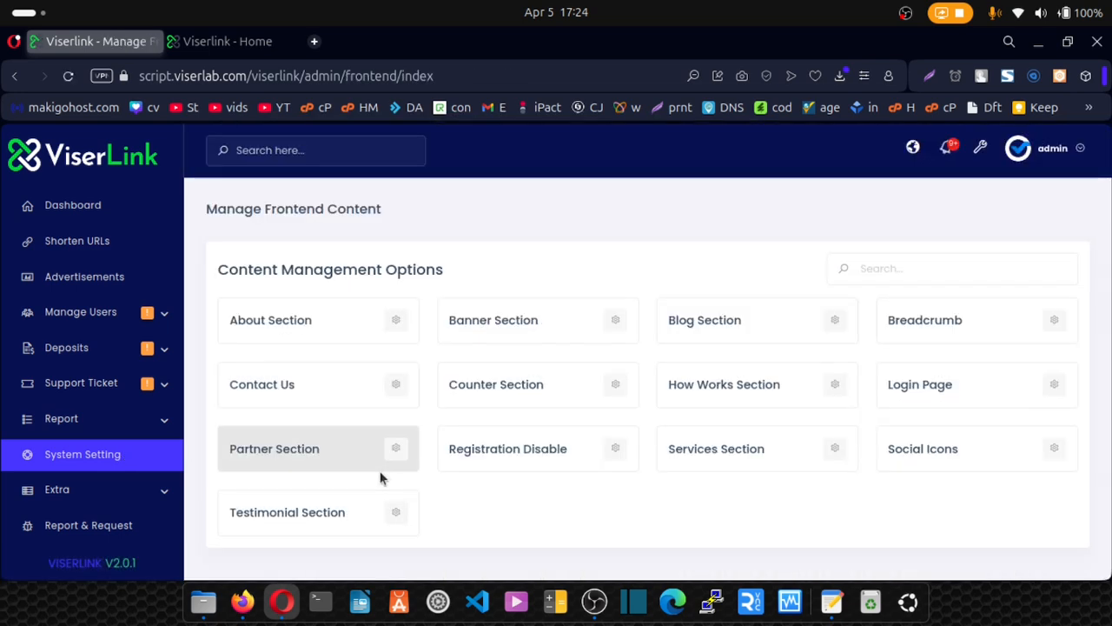
left_click(233, 44)
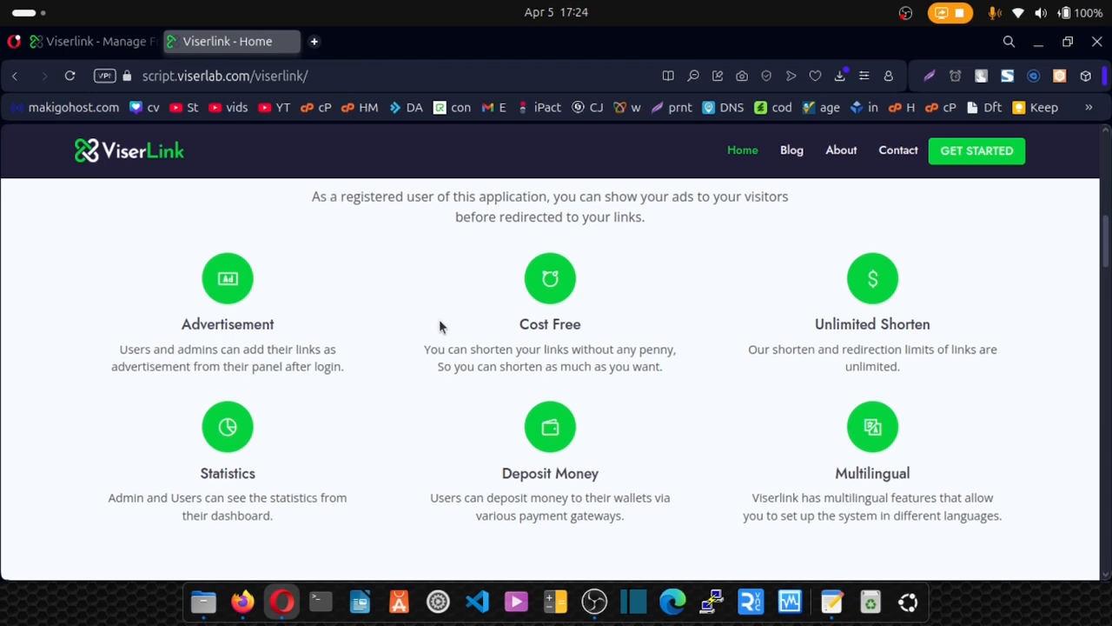
scroll(439, 326, "down", 5)
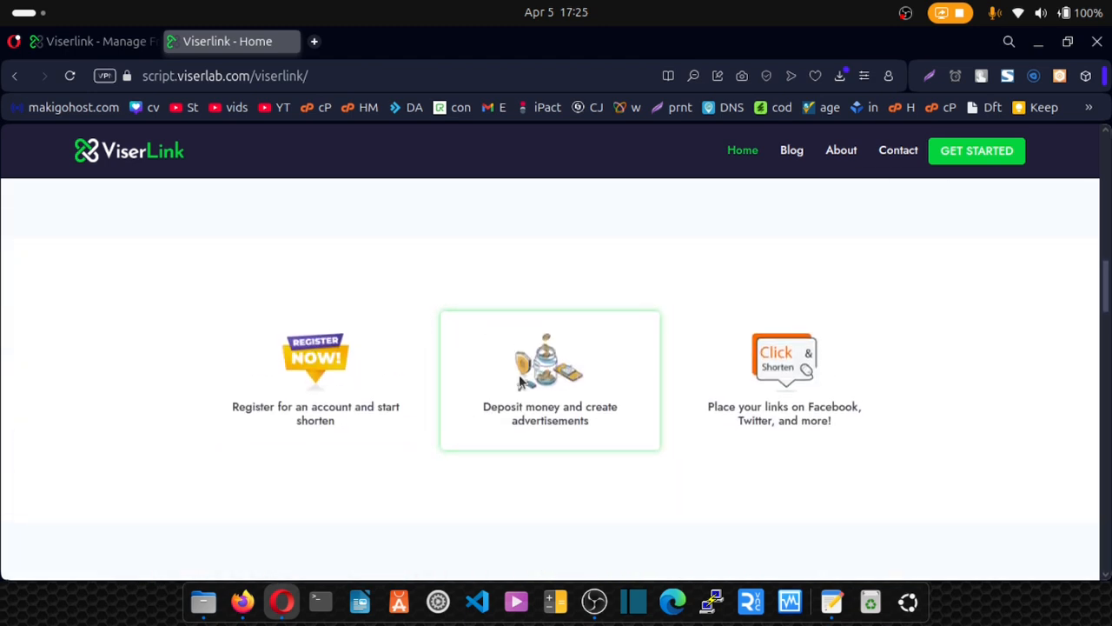
left_click(107, 43)
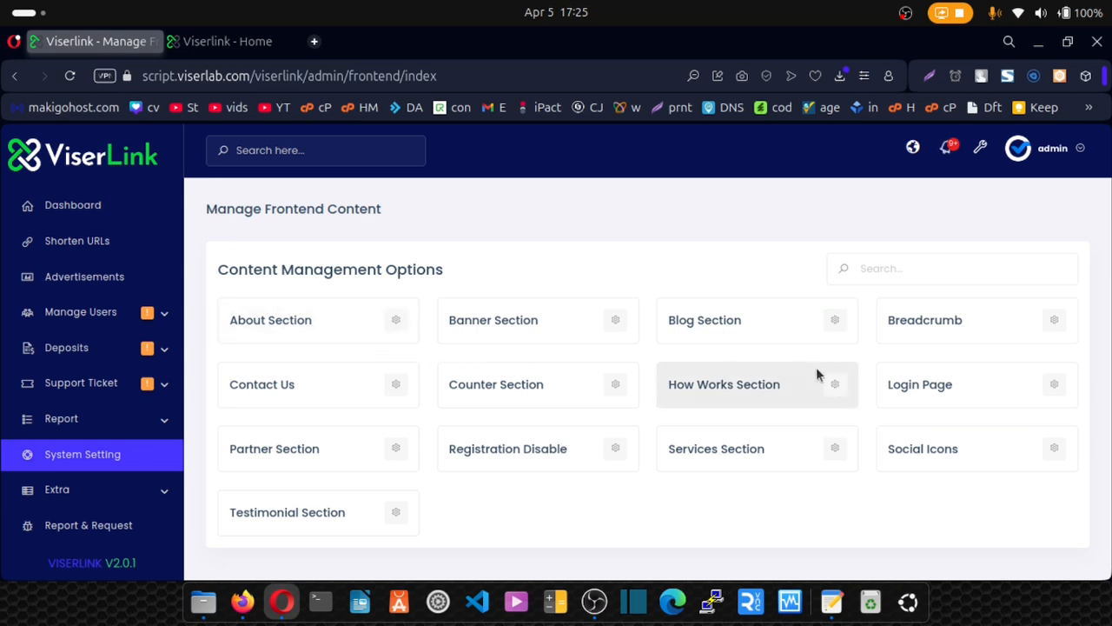
Compare the How Works Section's three steps with the homepage and return to the list.
left_click(842, 386)
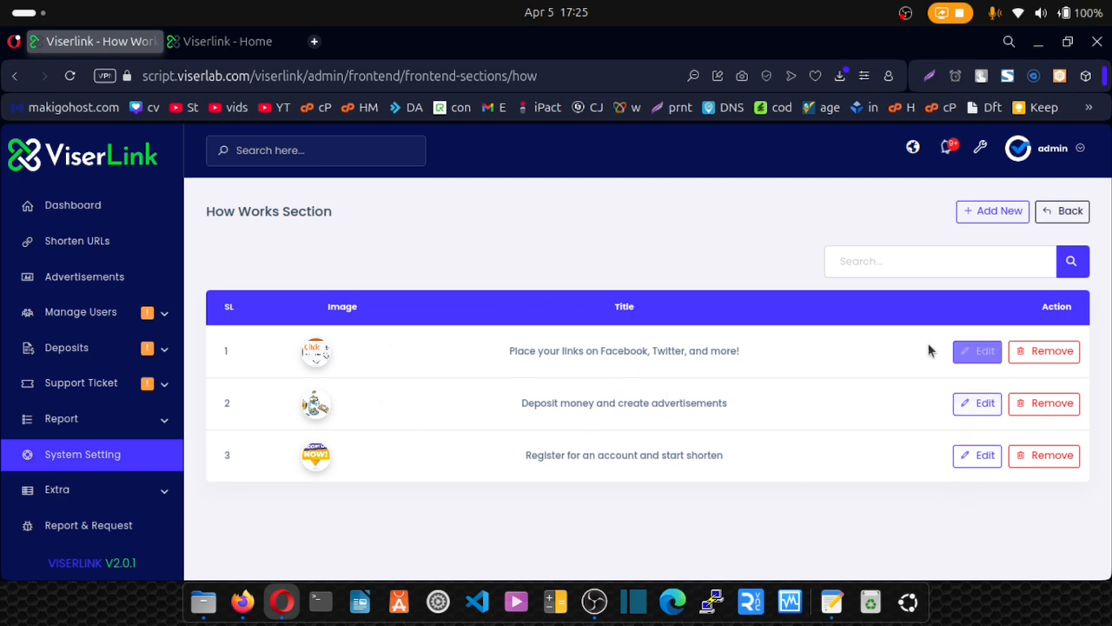
left_click(225, 45)
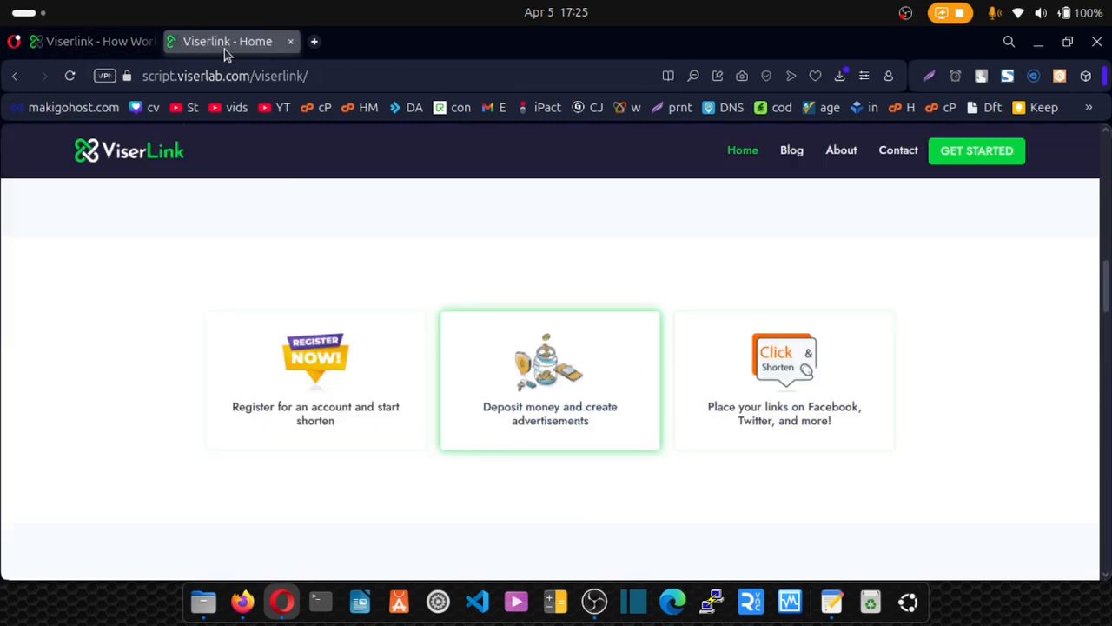
scroll(395, 355, "down", 5)
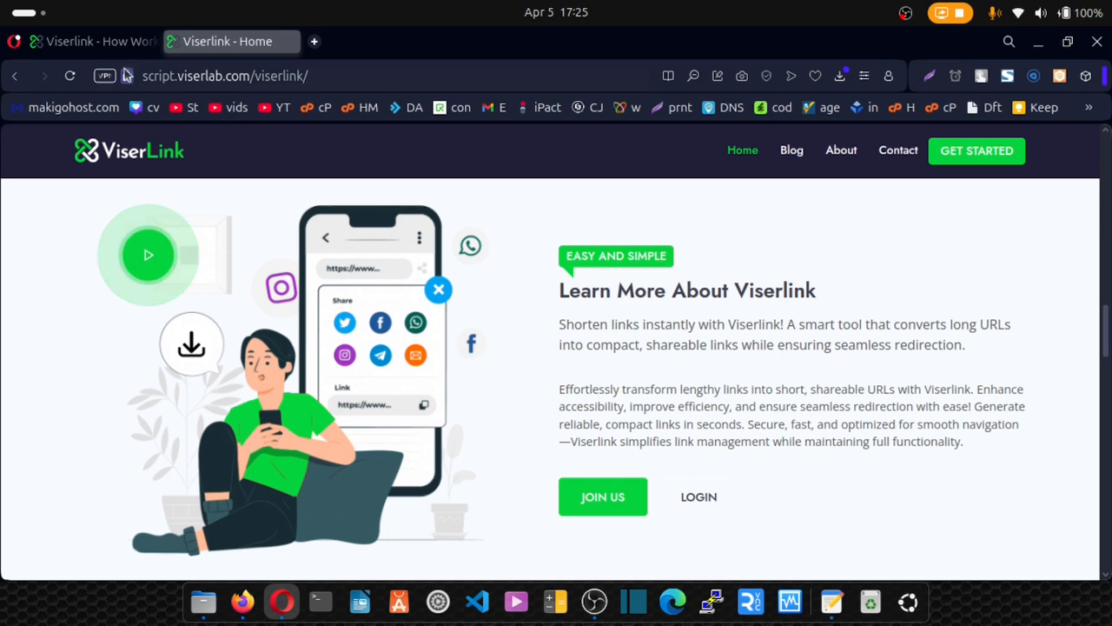
left_click(93, 42)
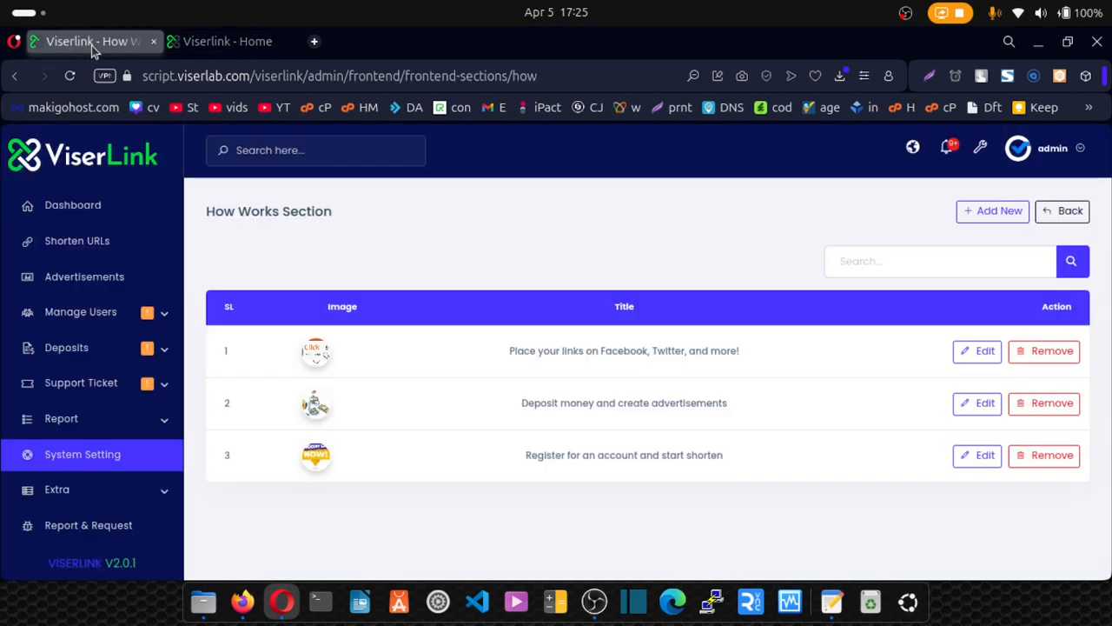
left_click(1067, 211)
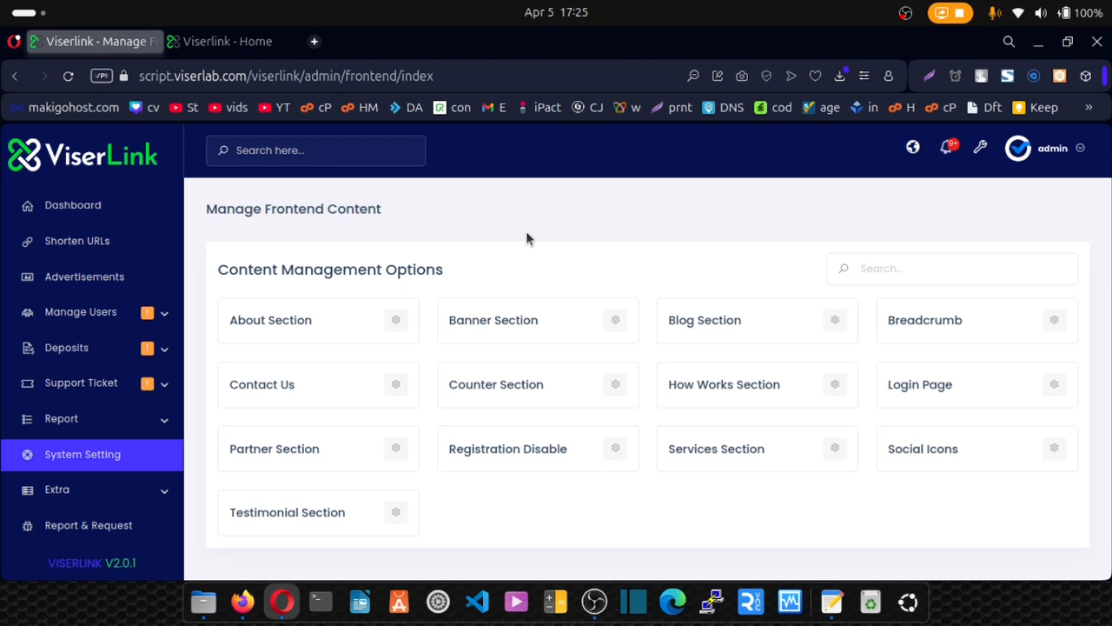
Open the About Section and check its YouTube video link against the homepage.
left_click(406, 327)
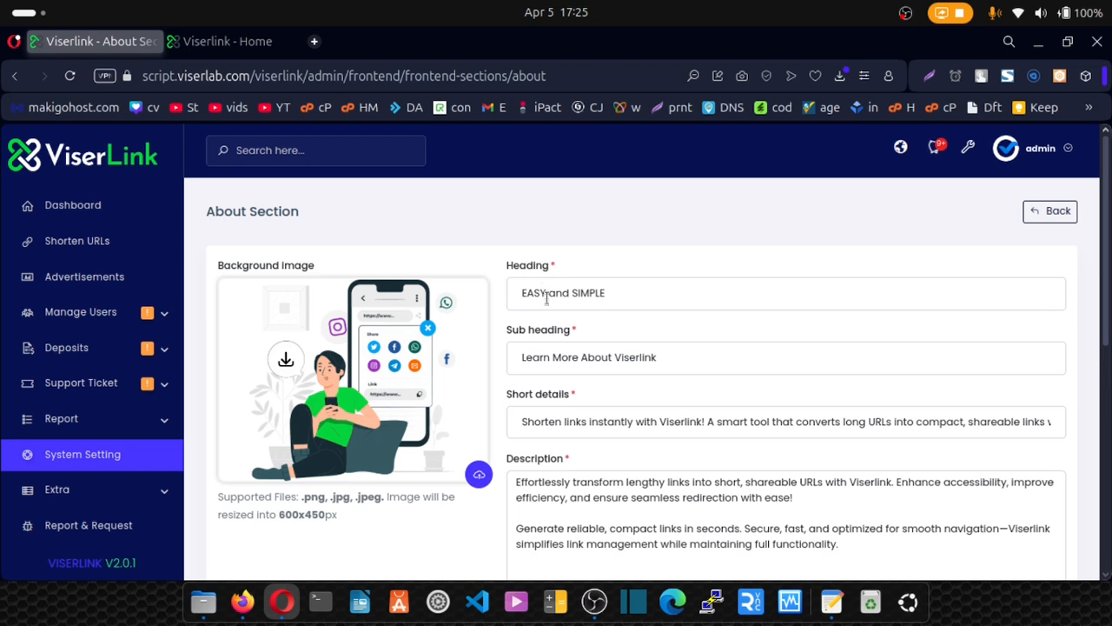
scroll(547, 297, "down", 5)
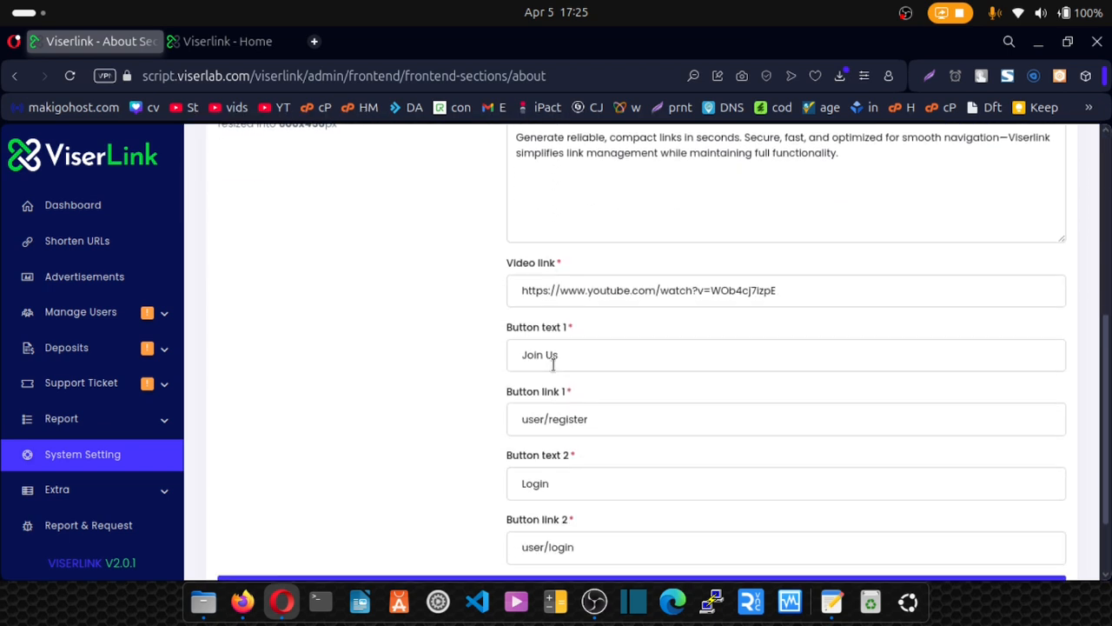
left_click_drag(520, 290, 792, 290)
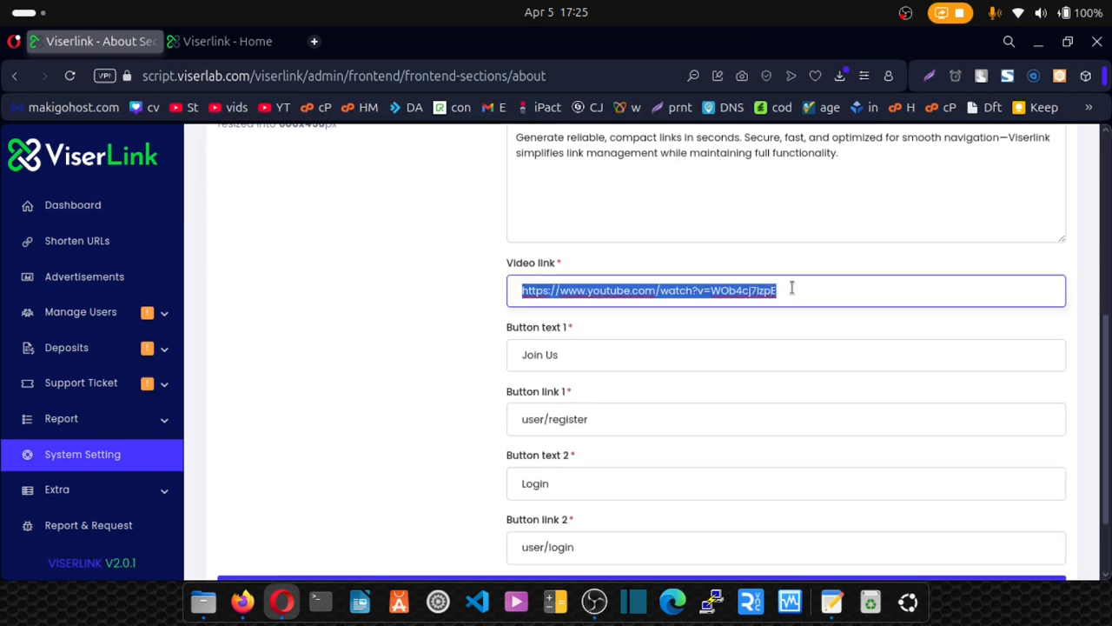
left_click(230, 42)
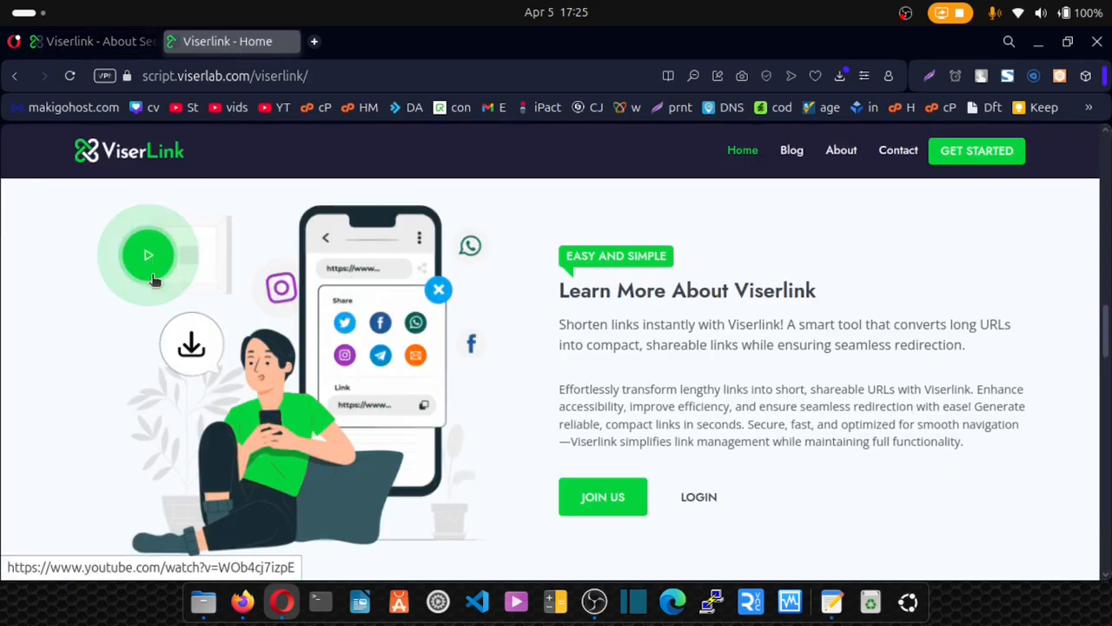
left_click(122, 42)
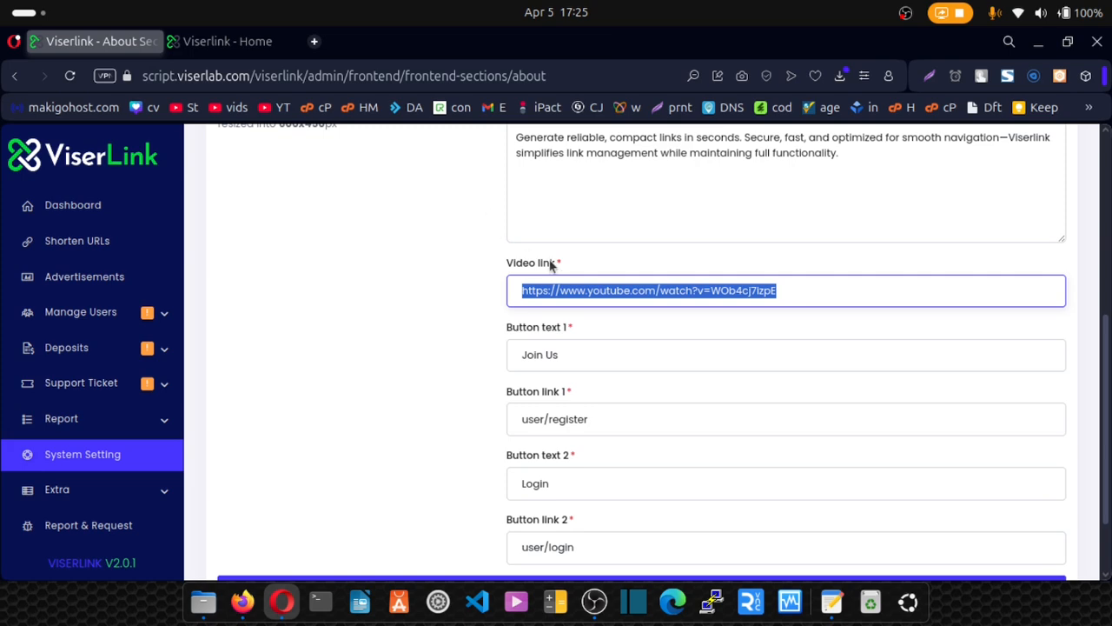
Review the rest of the About form and return to the content sections list.
scroll(585, 306, "down", 2)
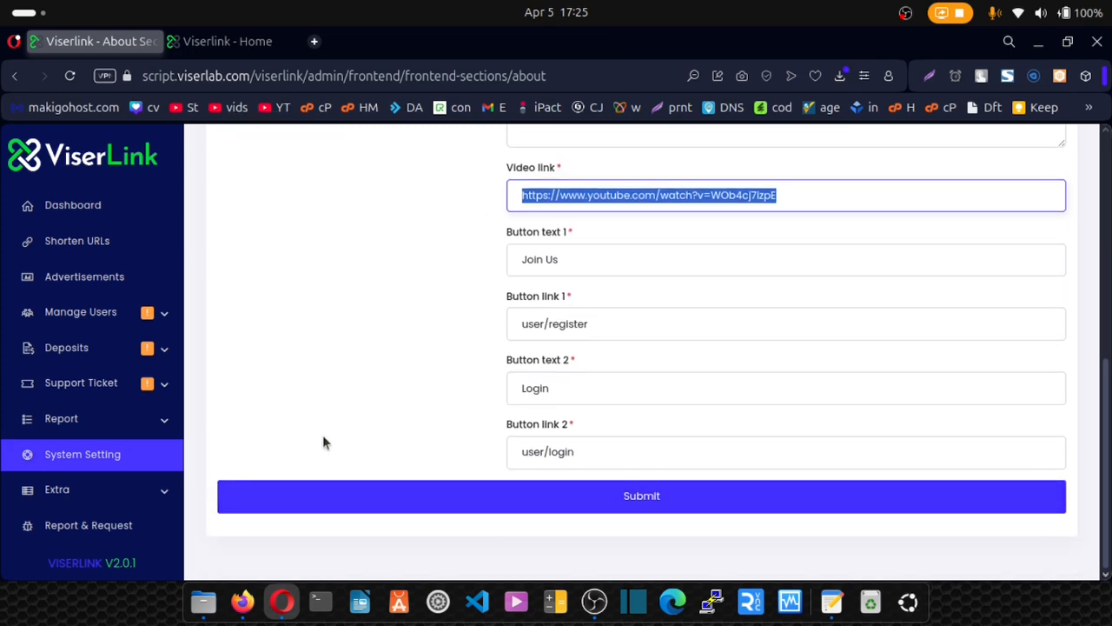
scroll(393, 370, "up", 6)
scroll(394, 370, "up", 2)
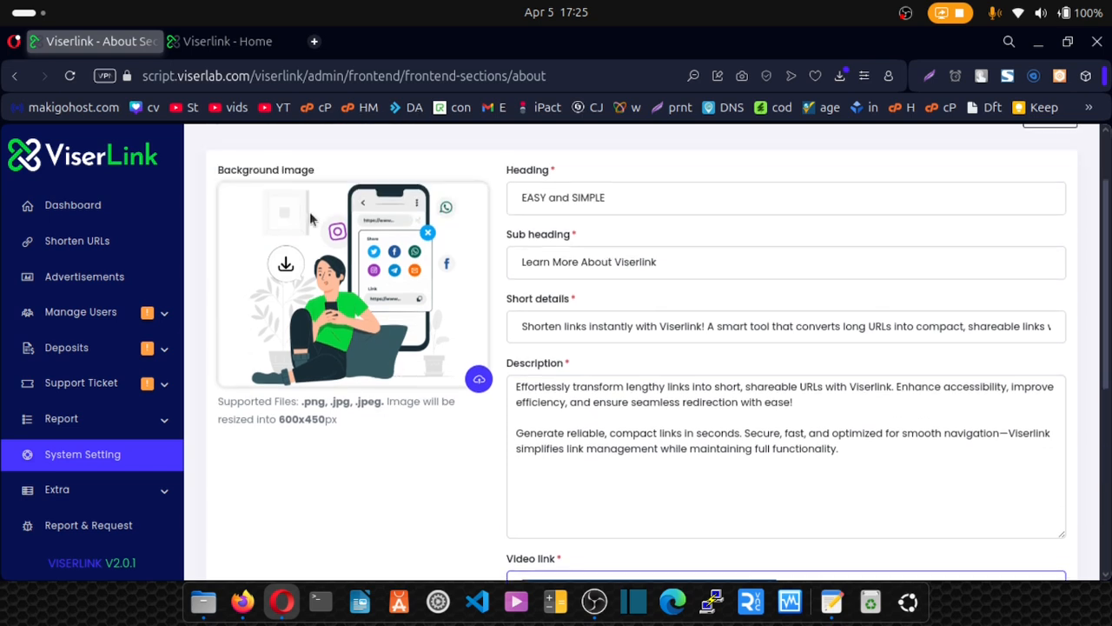
scroll(302, 357, "up", 2)
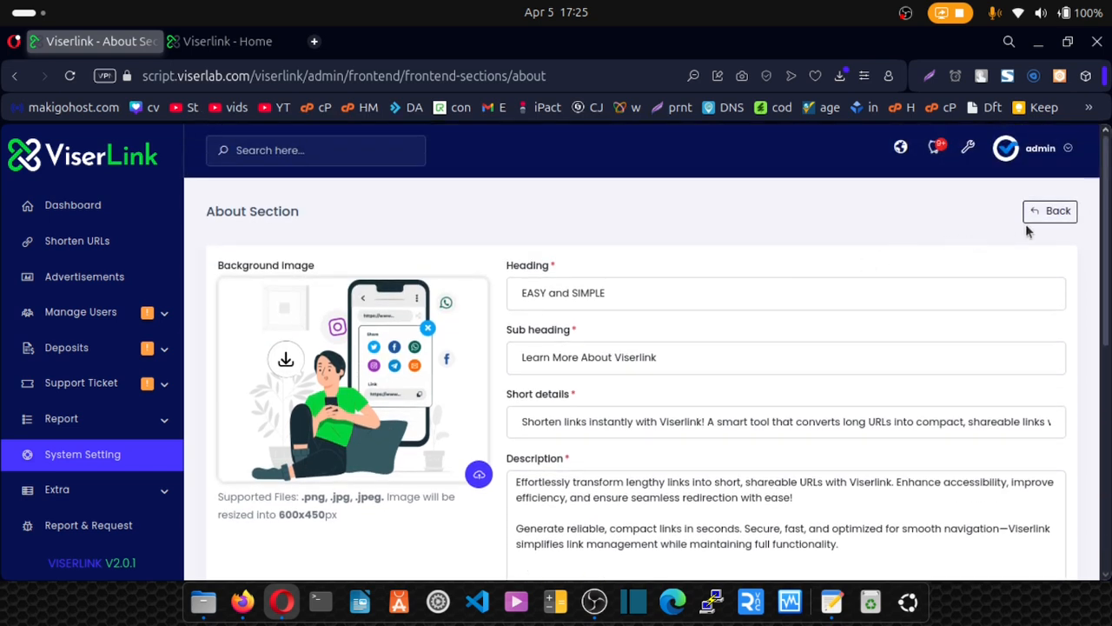
left_click(1047, 221)
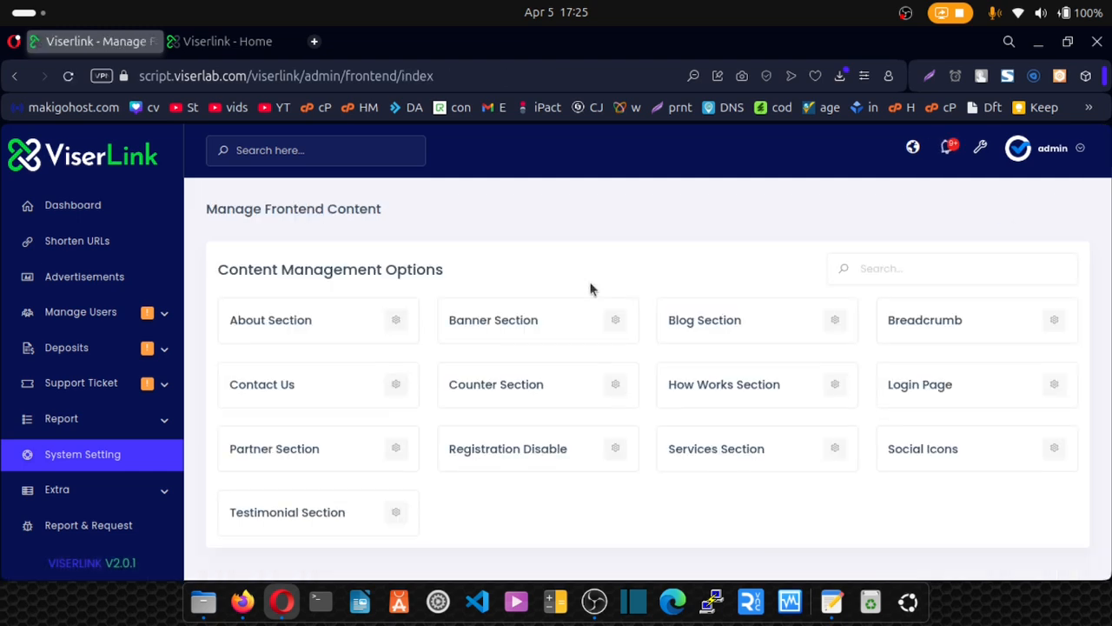
Compare the Counter Section's four counters, e.g. Total Shorten 460k and Total User 7k, with the homepage.
left_click(196, 42)
scroll(398, 364, "down", 5)
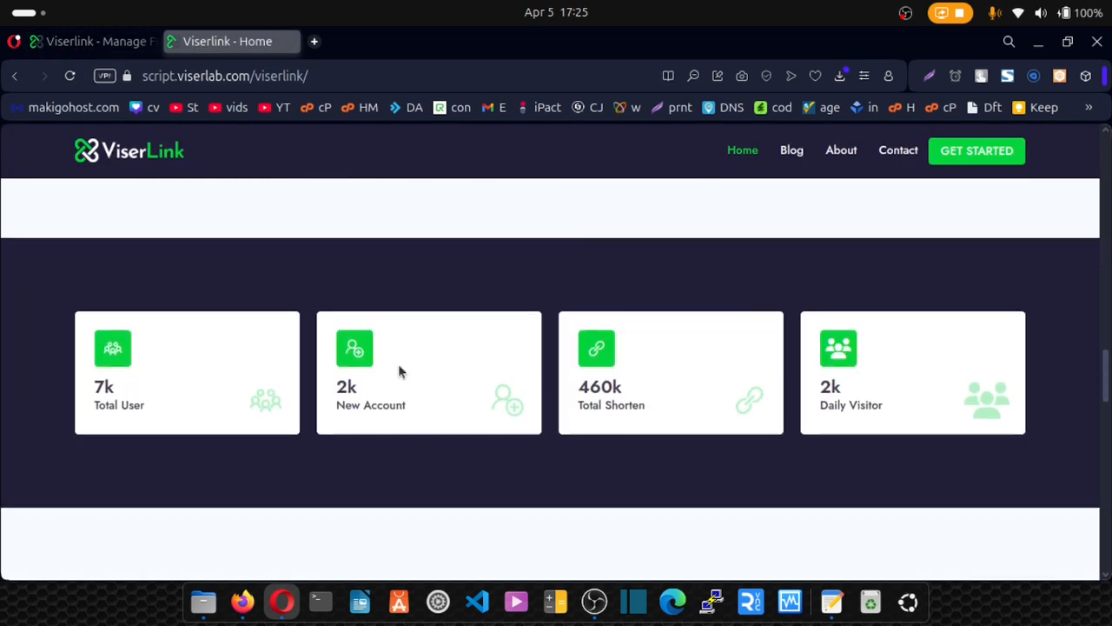
left_click(94, 43)
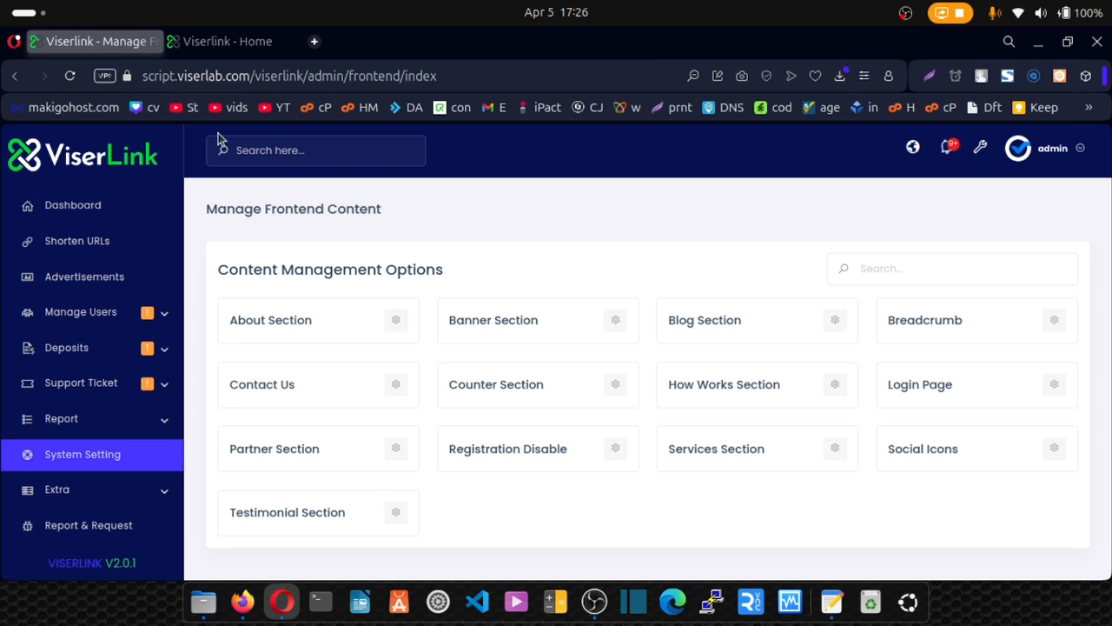
left_click(619, 391)
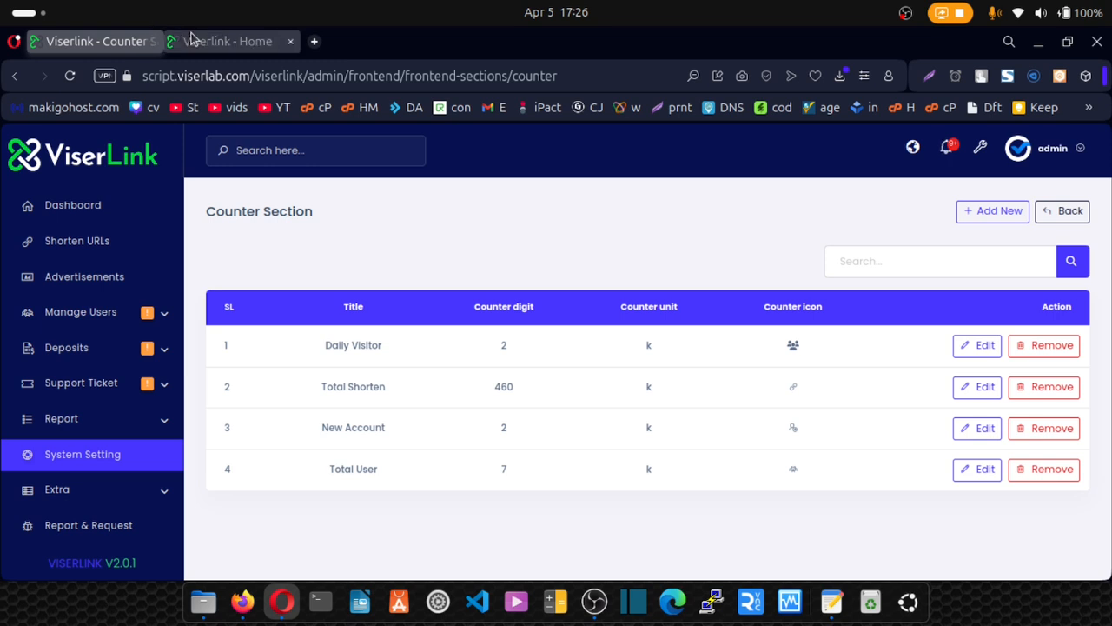
left_click(227, 41)
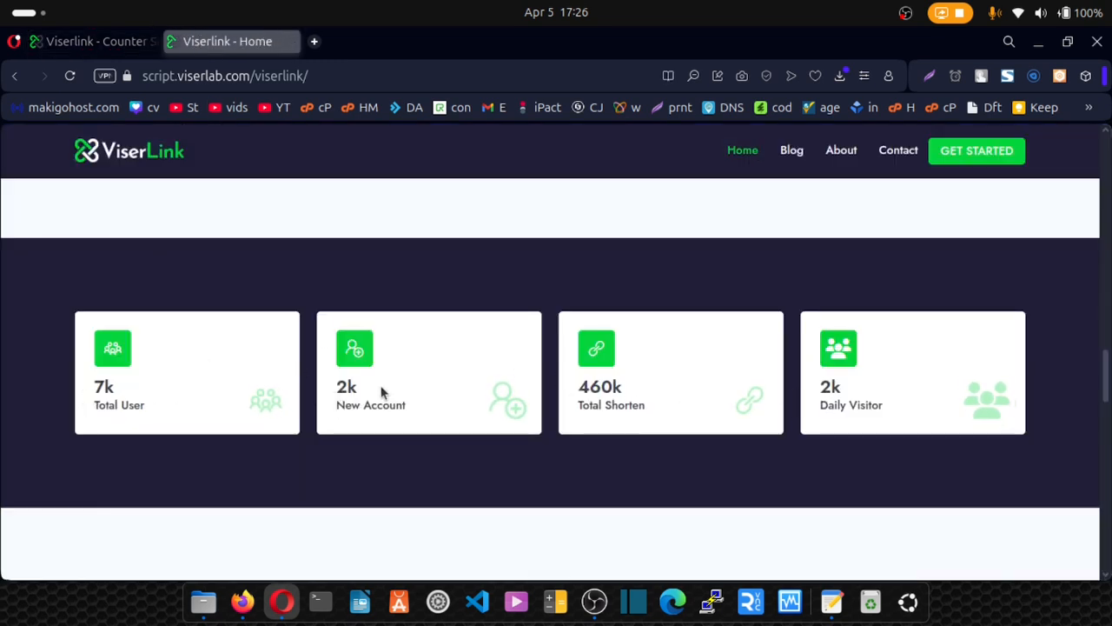
left_click(99, 46)
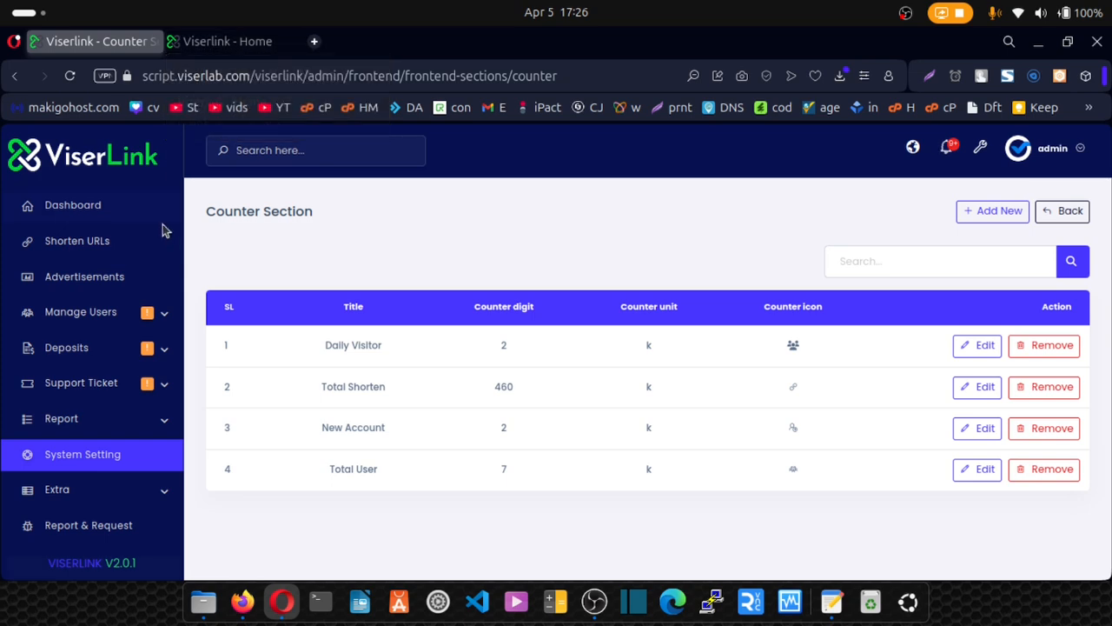
Return to the content list and scroll the homepage to its testimonials.
left_click(1069, 212)
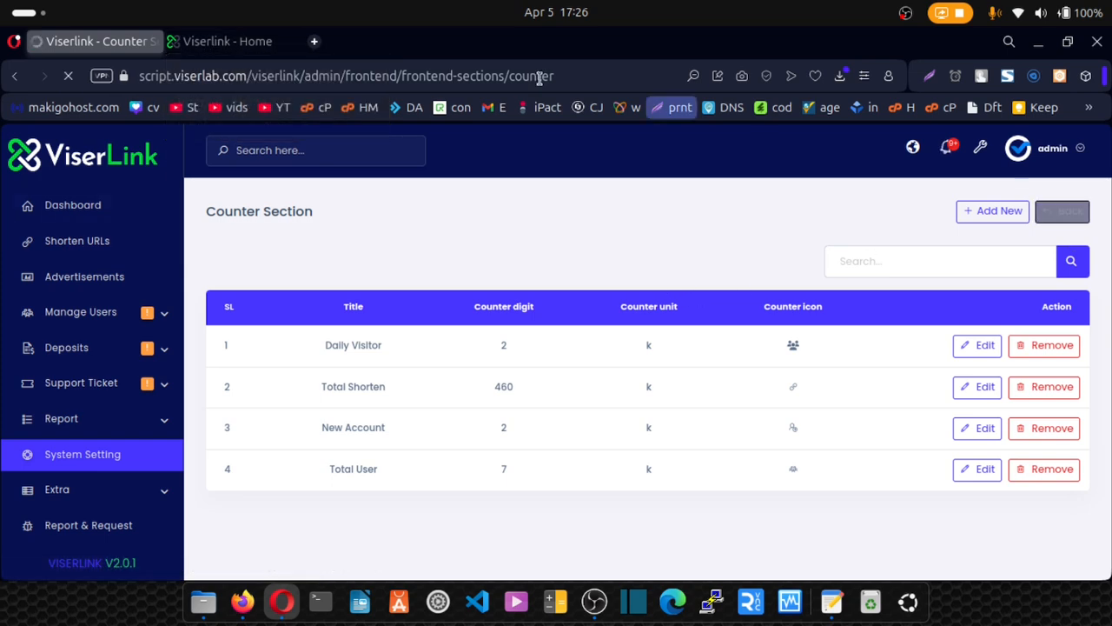
left_click(223, 43)
scroll(376, 256, "down", 5)
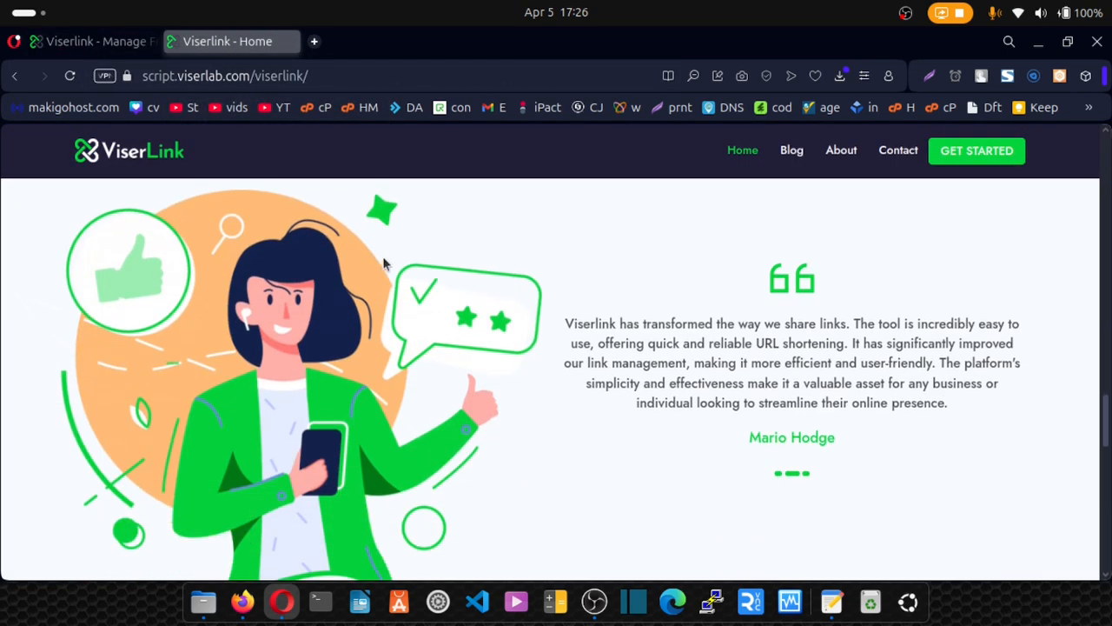
Open the Testimonial Section and look over its three testimonial entries.
left_click(90, 40)
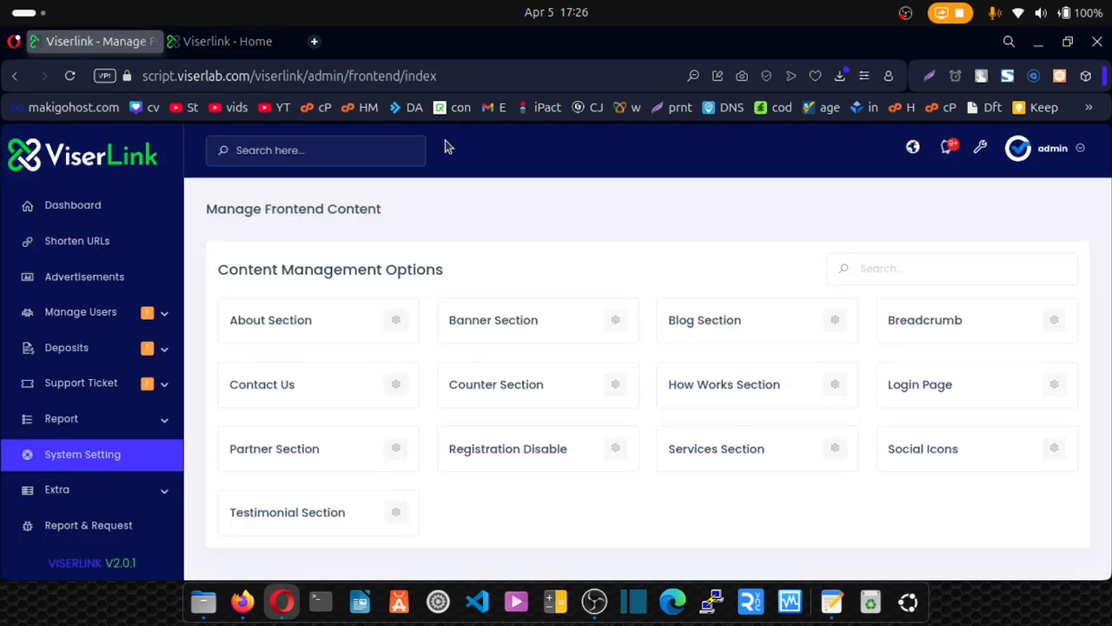
left_click(397, 515)
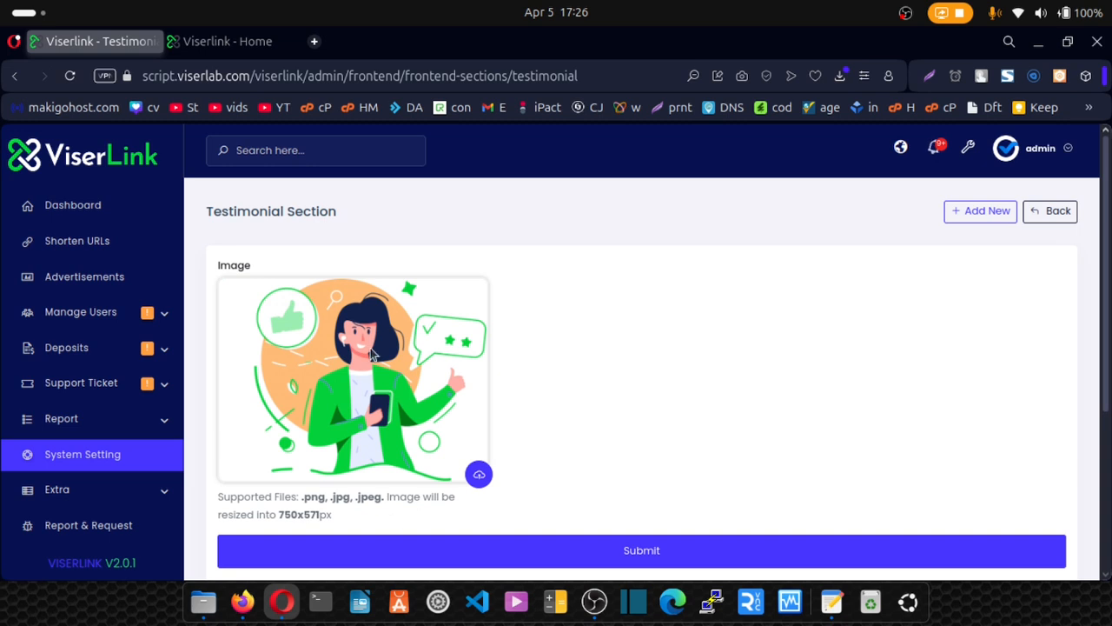
scroll(374, 352, "down", 3)
scroll(390, 336, "up", 1)
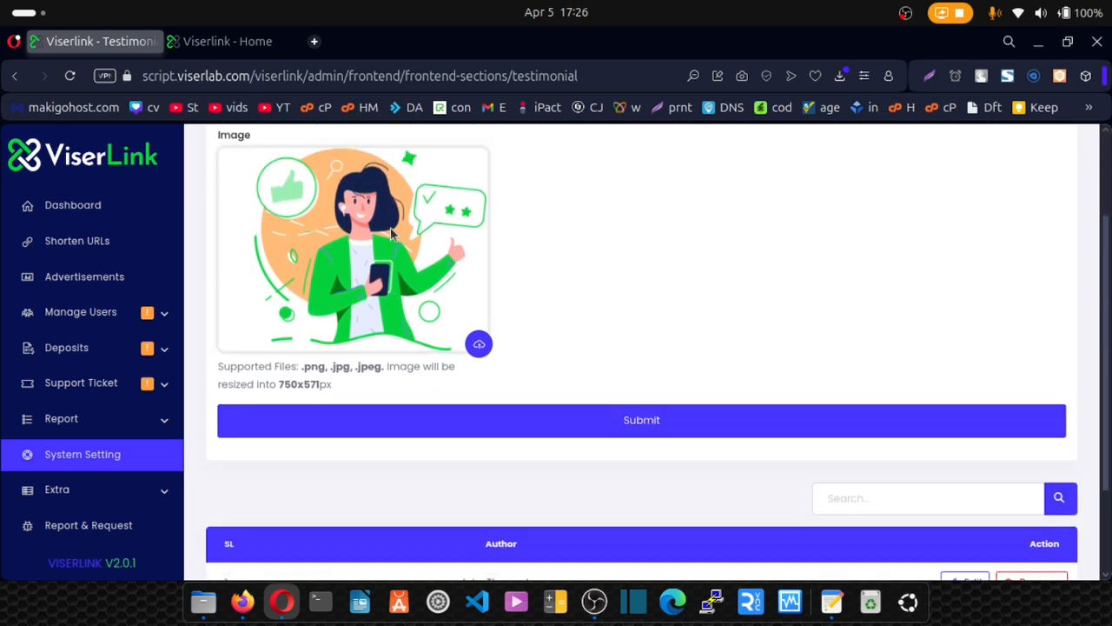
scroll(390, 233, "up", 1)
scroll(452, 321, "down", 4)
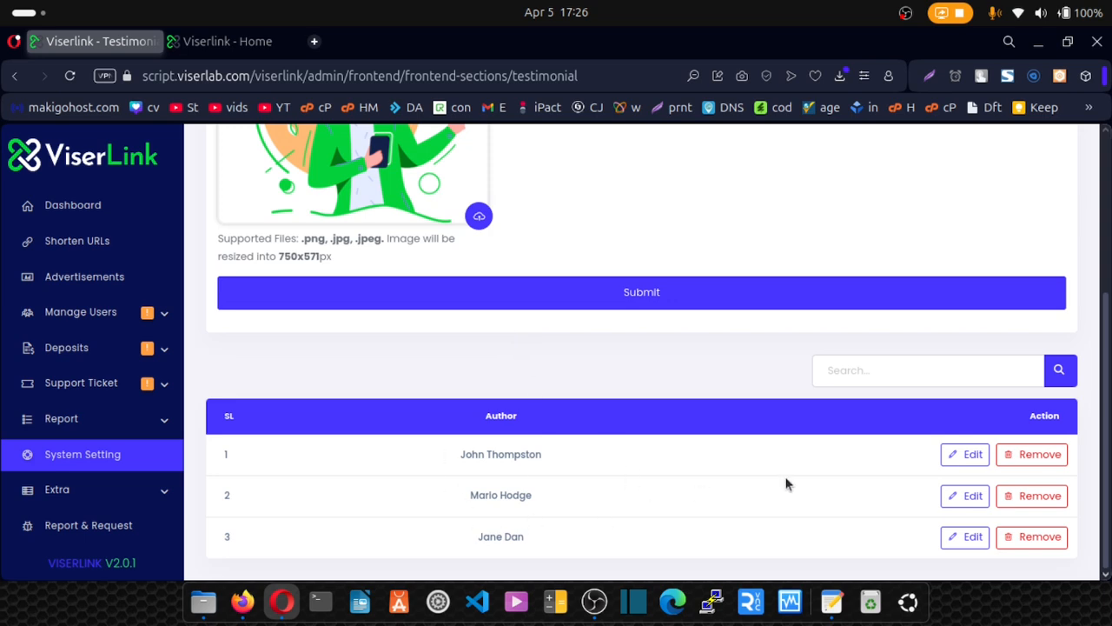
Inspect the first testimonial's author and quote, closing the editor without saving.
left_click(953, 465)
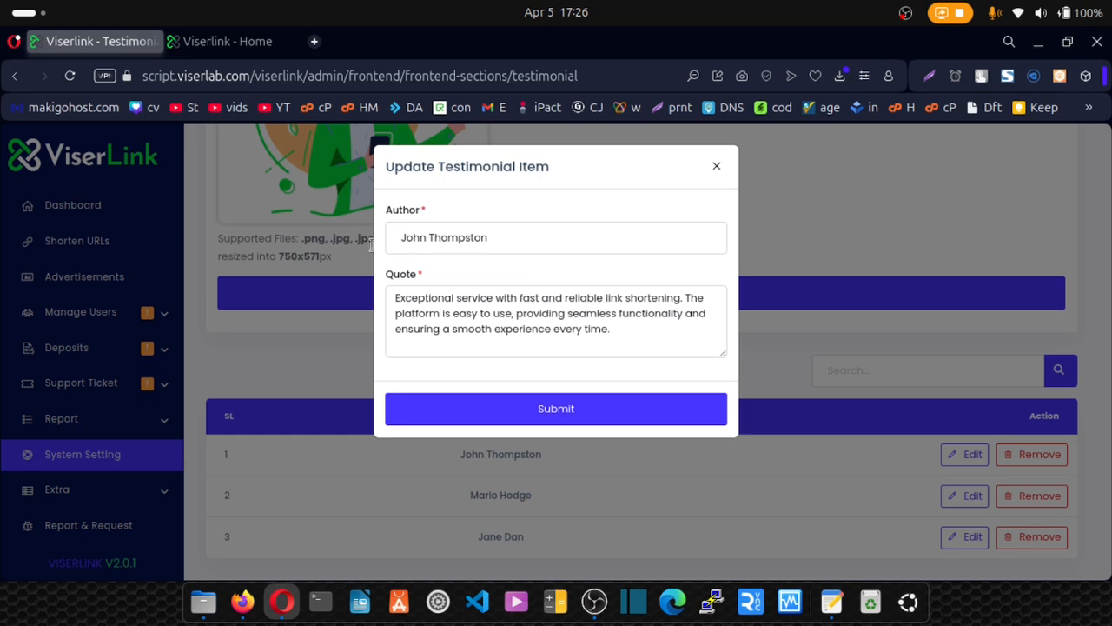
left_click(543, 237)
left_click_drag(658, 345, 383, 298)
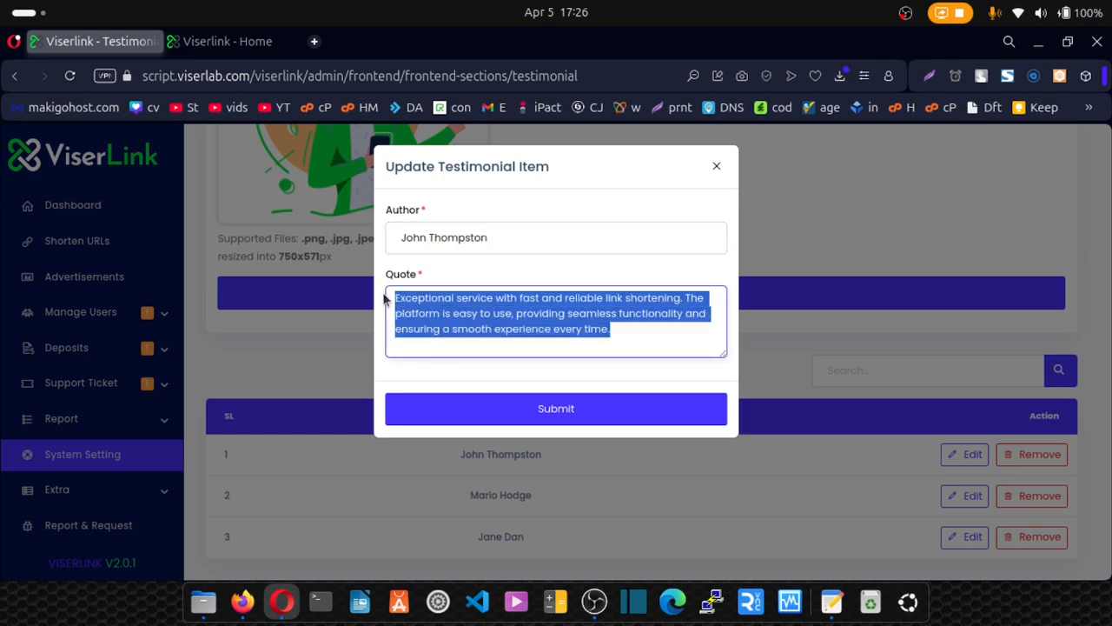
left_click(716, 165)
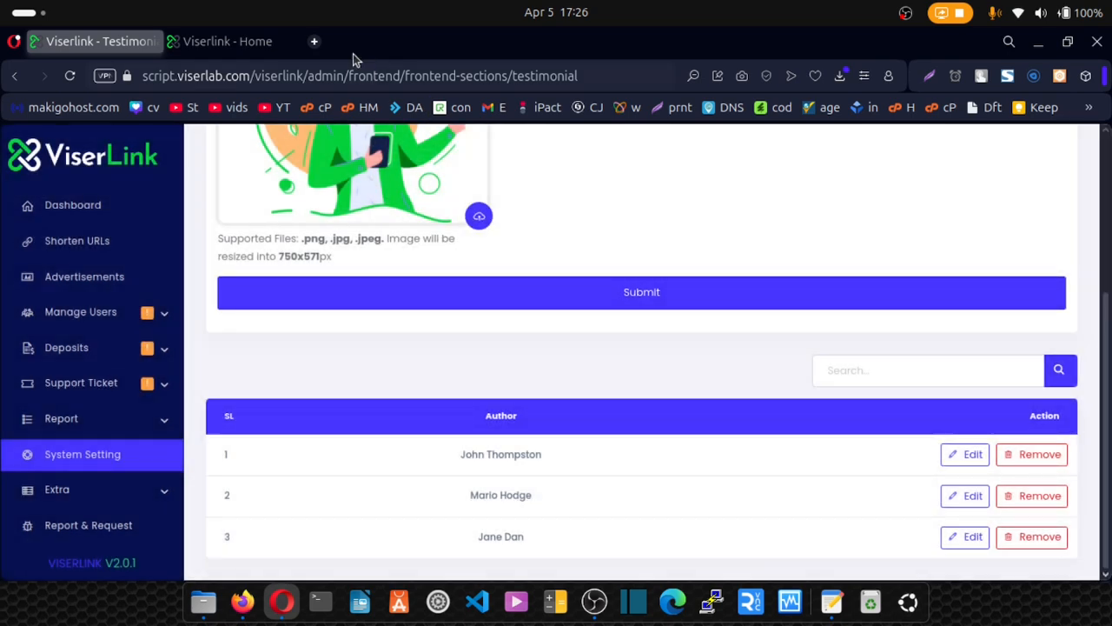
Compare with the rotating homepage testimonials and return to the Testimonial settings.
left_click(242, 43)
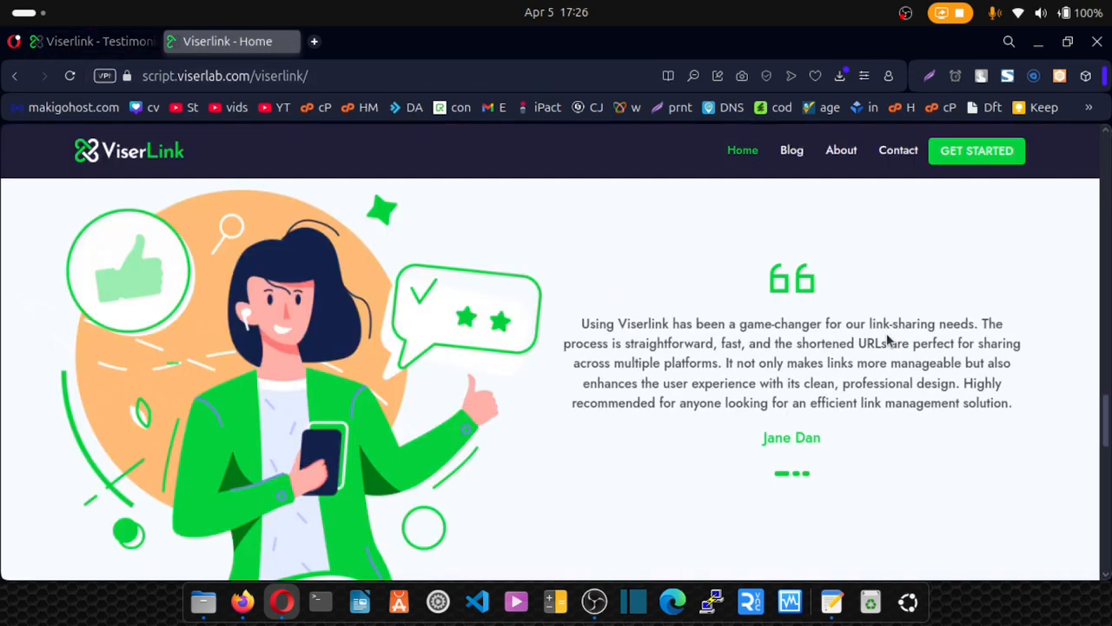
scroll(852, 350, "down", 5)
scroll(851, 344, "down", 4)
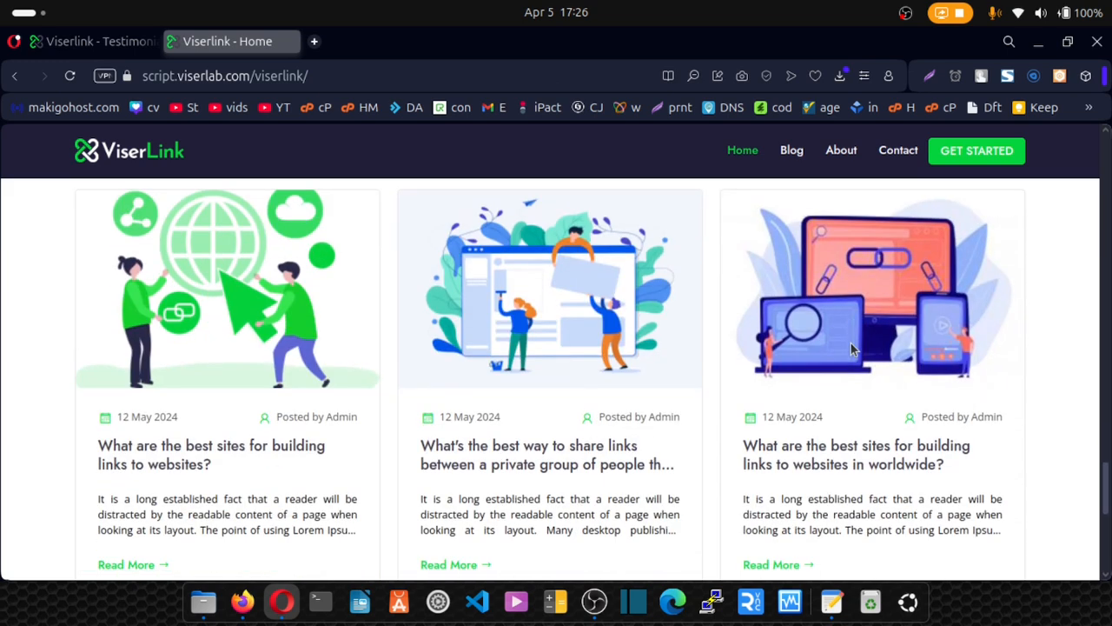
scroll(851, 343, "up", 2)
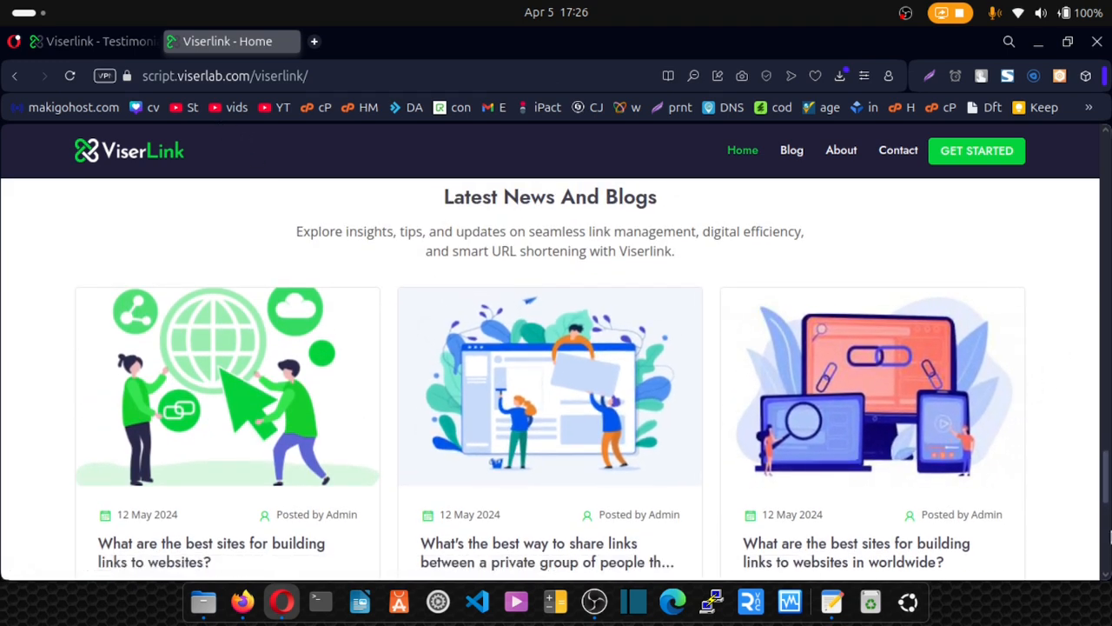
left_click(130, 40)
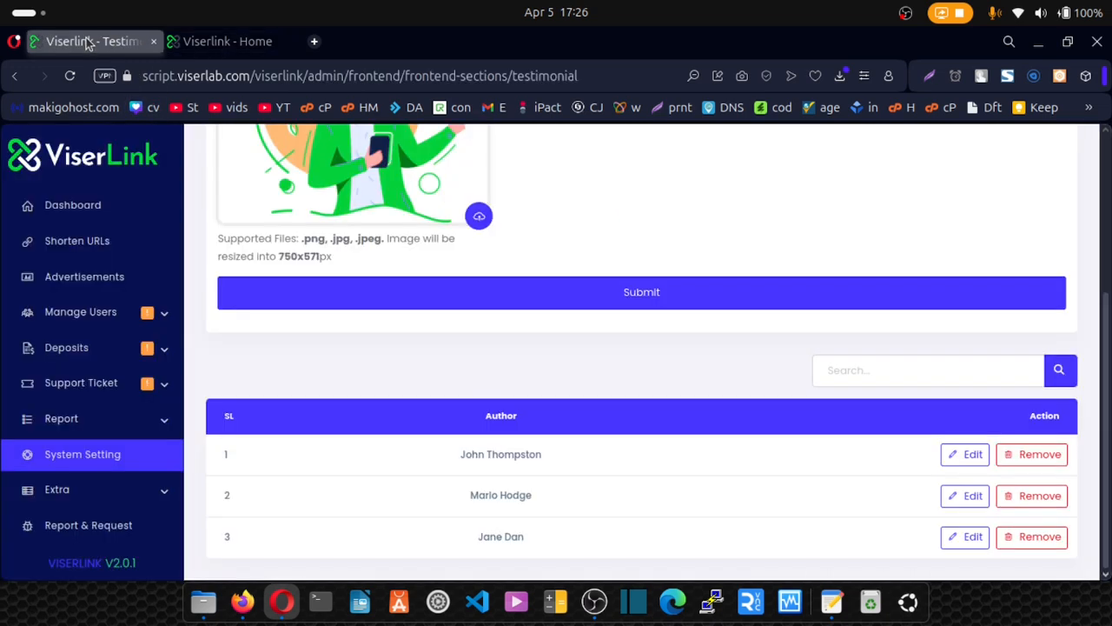
scroll(514, 246, "up", 5)
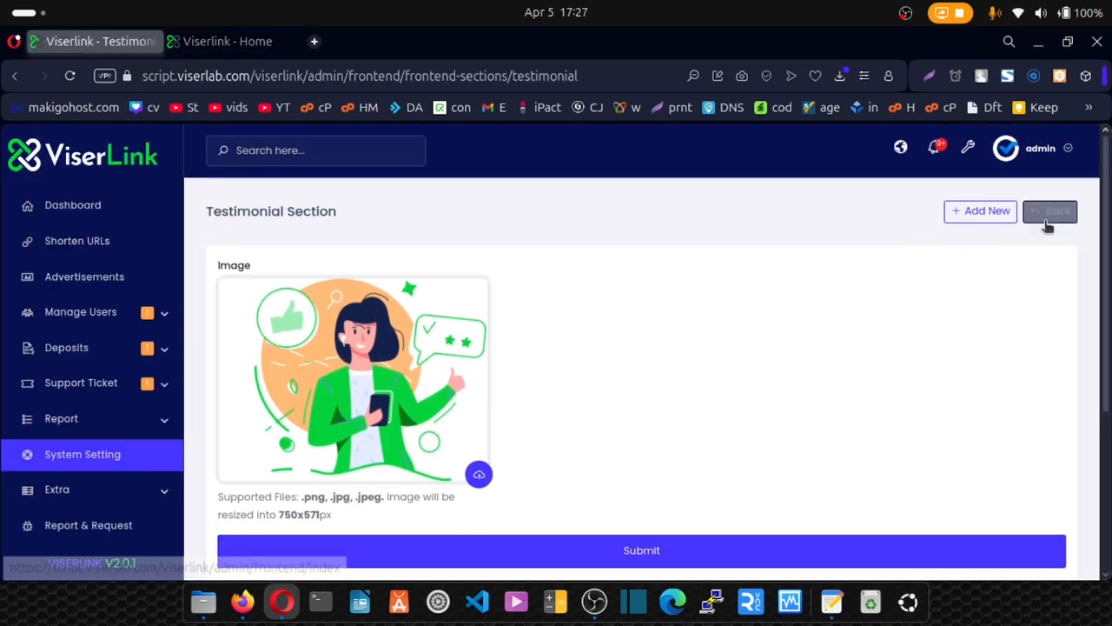
Open the Blog Section and check its 'Latest News And Blogs' heading and sub heading.
left_click(1050, 212)
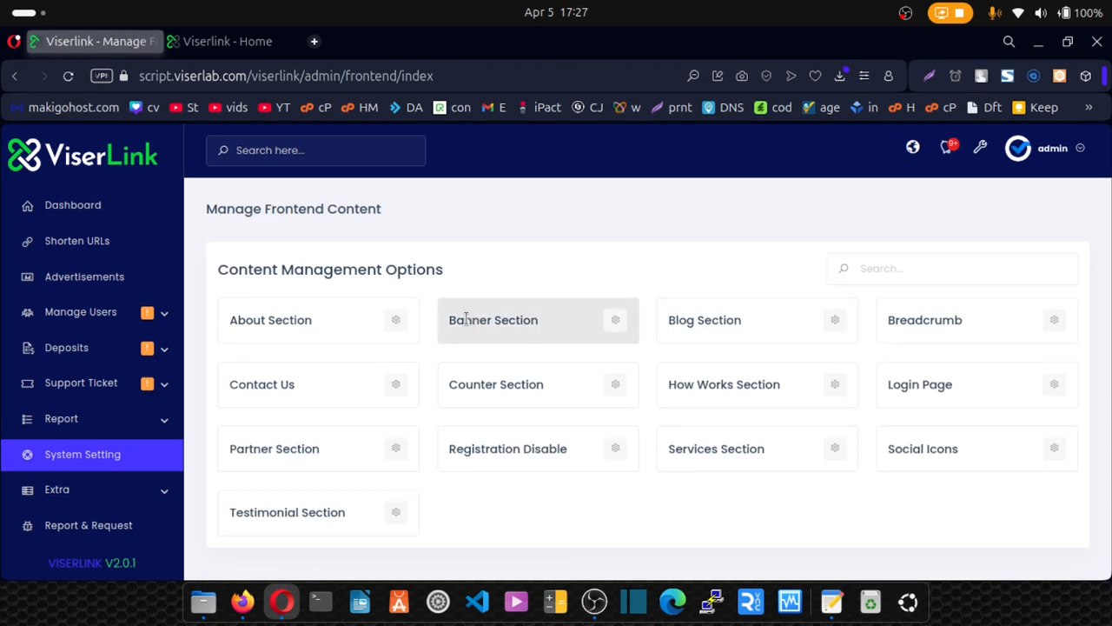
left_click(837, 323)
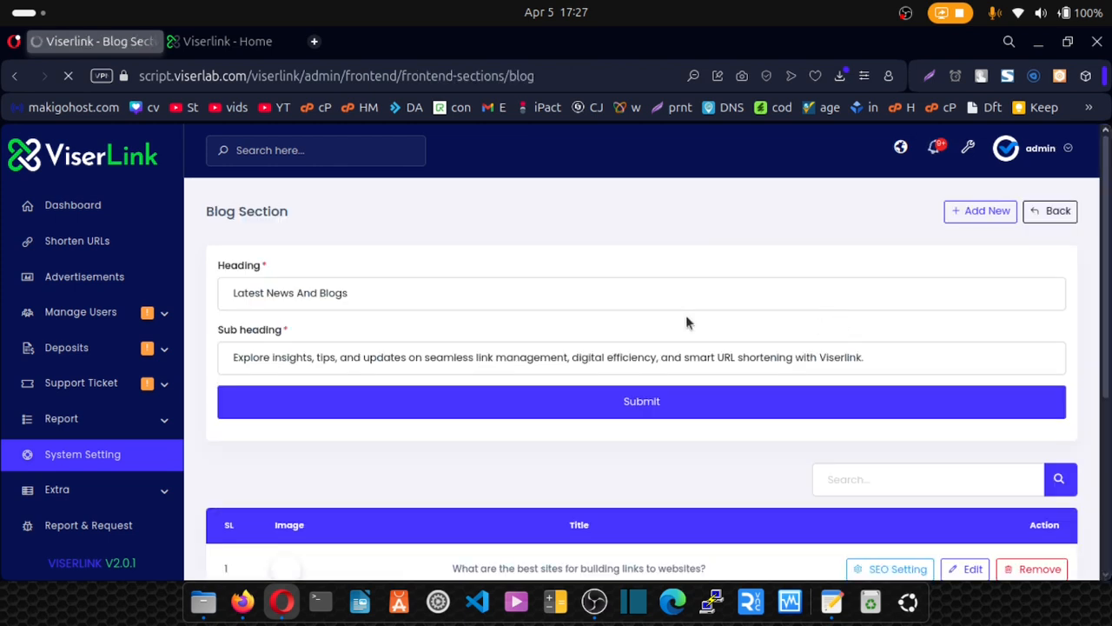
left_click_drag(346, 293, 189, 283)
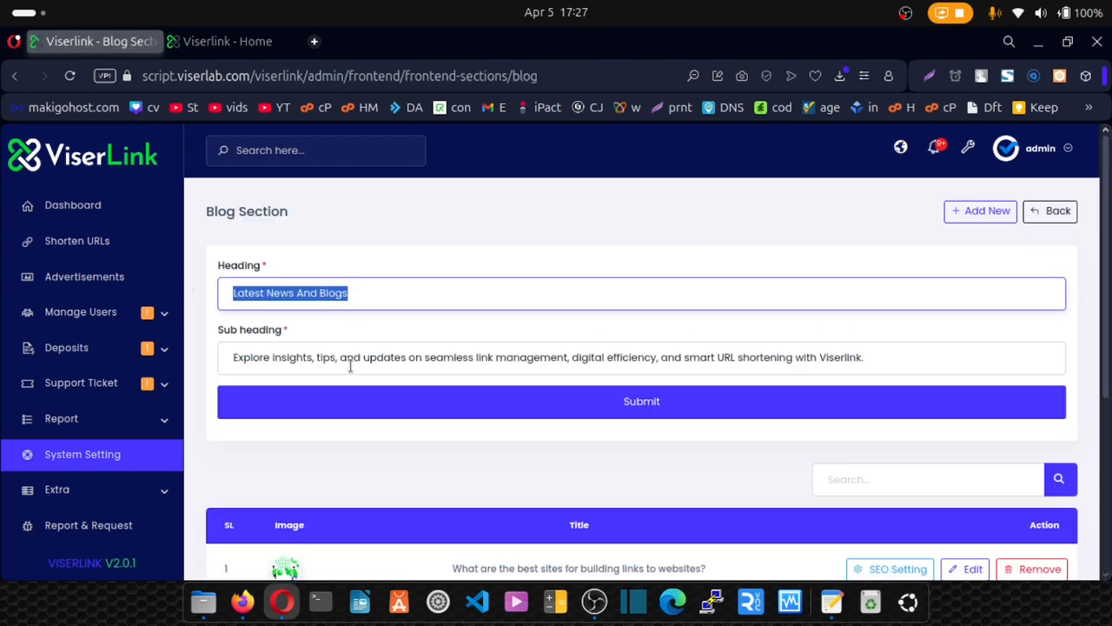
left_click_drag(865, 357, 252, 358)
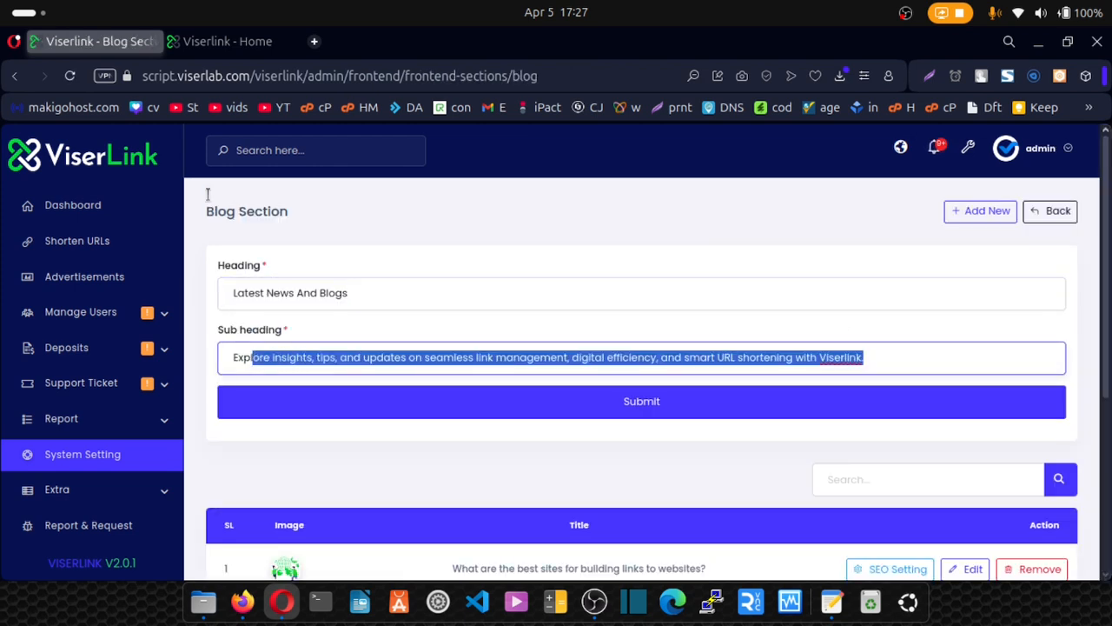
Match the blog sub heading with the homepage, then scroll to the six blog posts.
left_click(199, 43)
left_click_drag(374, 231, 296, 231)
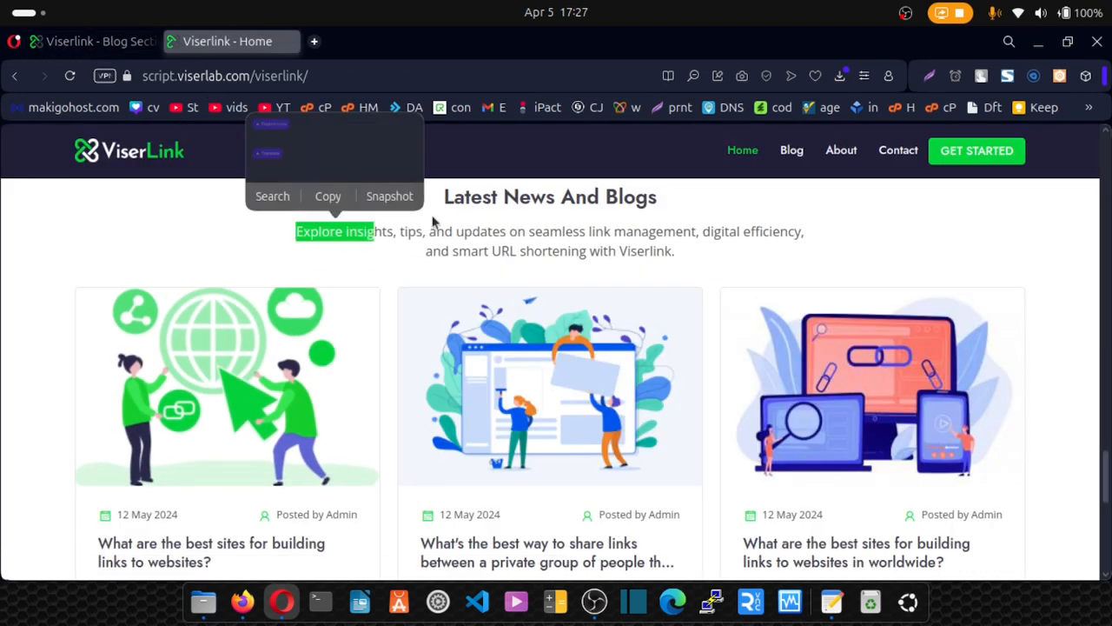
left_click(433, 225)
left_click(95, 41)
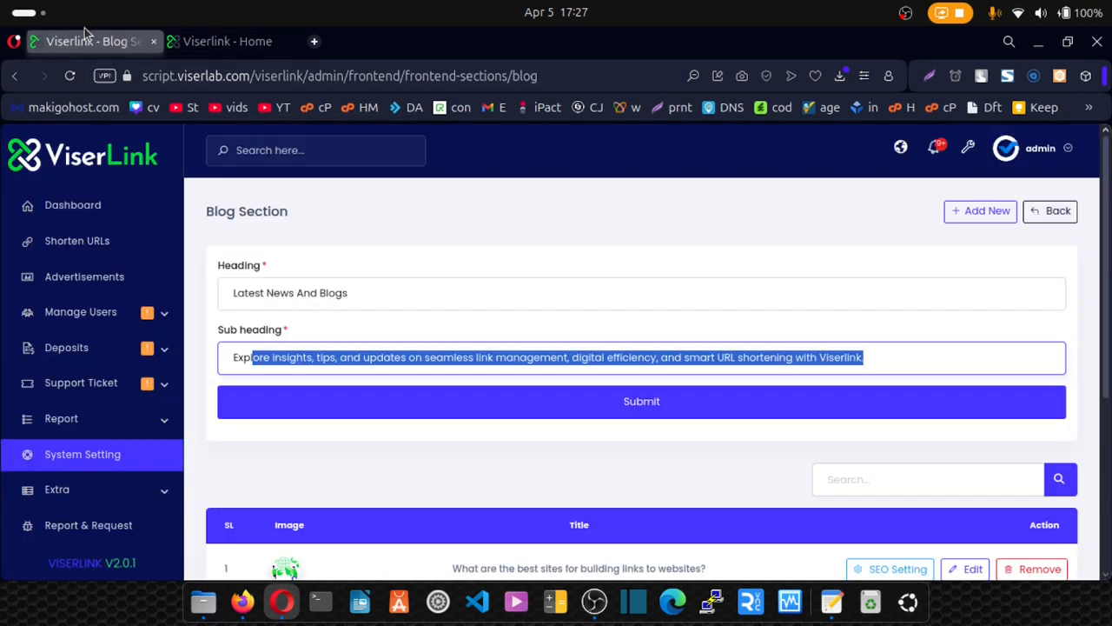
scroll(405, 371, "down", 4)
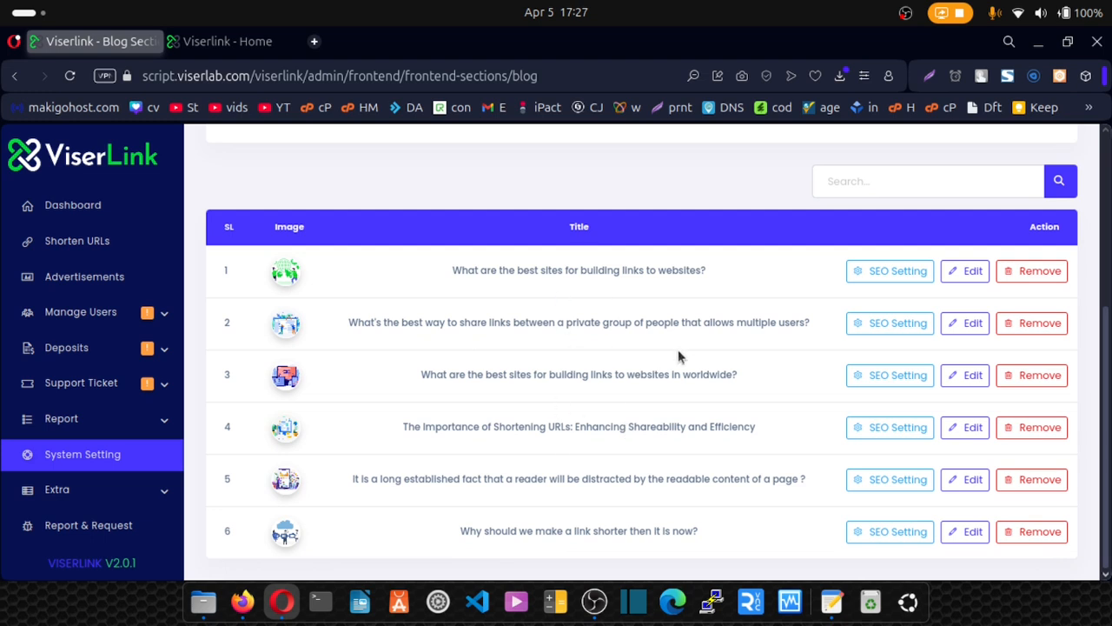
Inspect the first blog post's SEO Configuration, finding image, keywords, description and social fields empty.
left_click(880, 276)
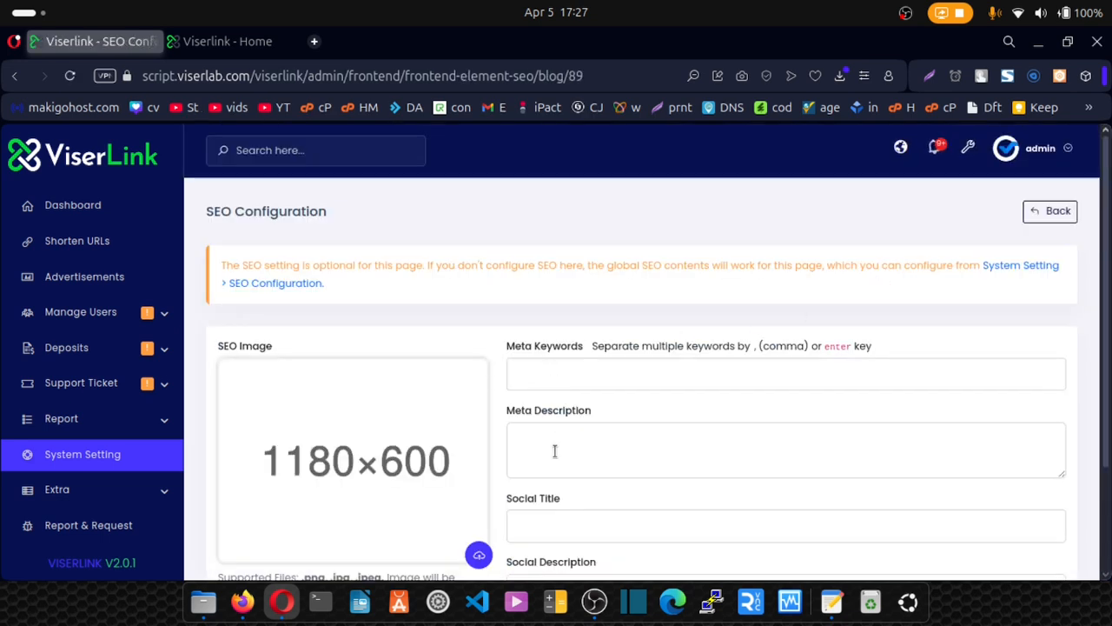
scroll(530, 448, "down", 2)
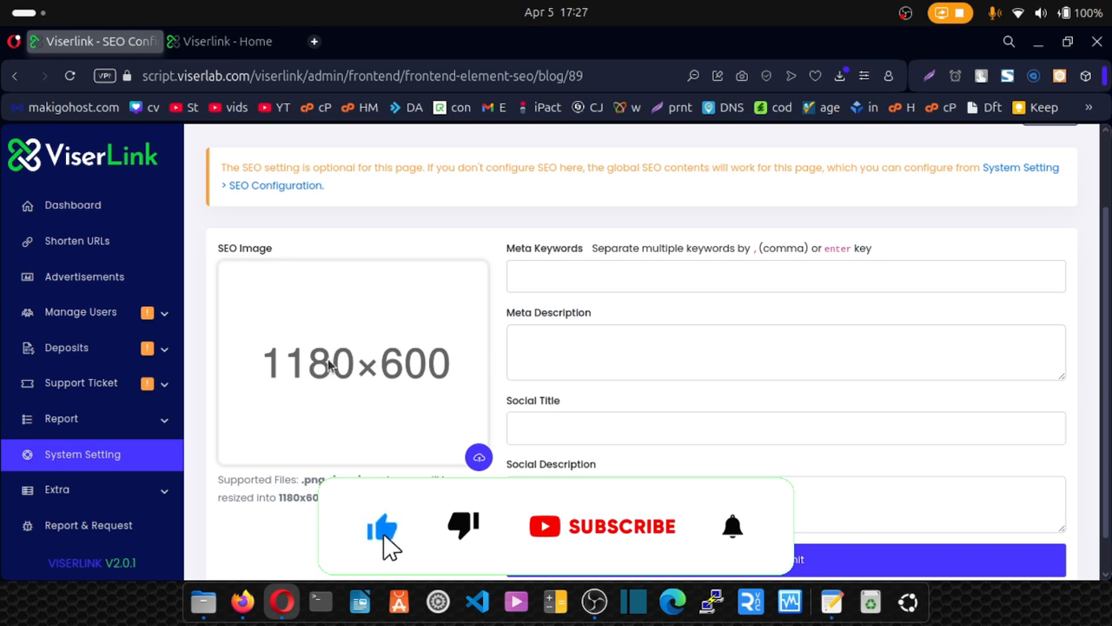
scroll(335, 389, "down", 1)
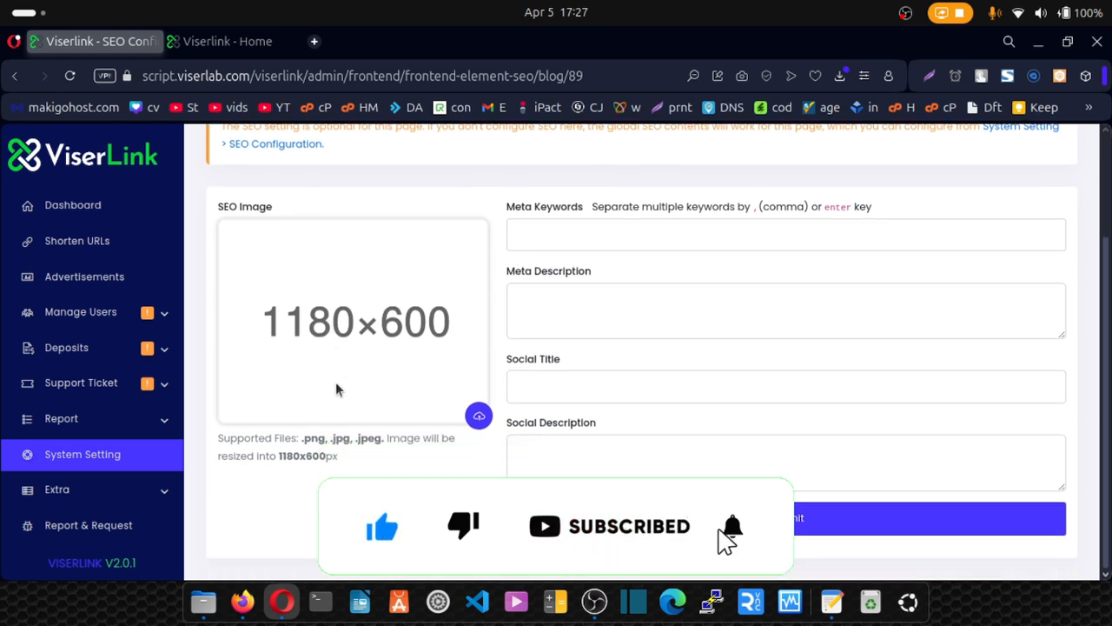
scroll(496, 365, "up", 1)
scroll(496, 365, "down", 1)
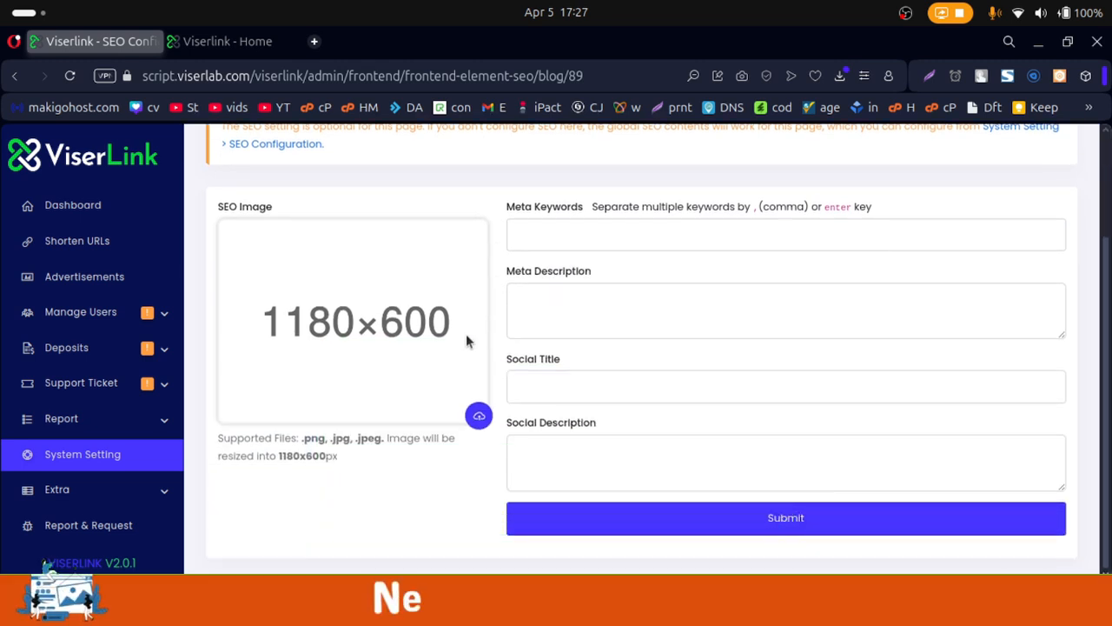
Glance at the live homepage, then go back to the blog post list.
left_click(233, 45)
scroll(356, 372, "down", 6)
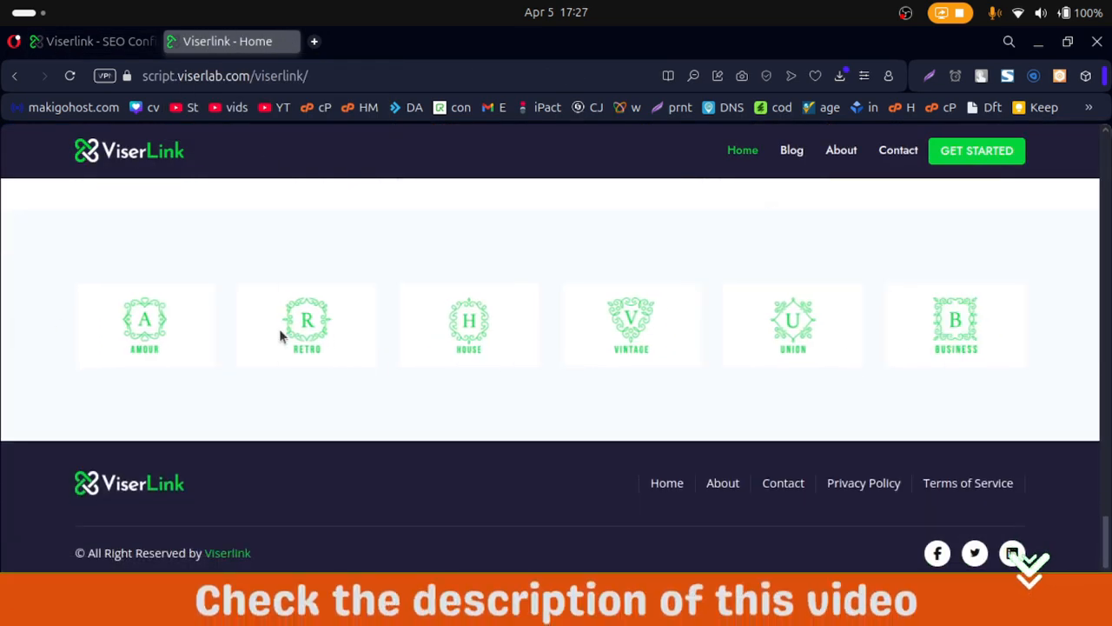
left_click(103, 42)
scroll(647, 254, "up", 3)
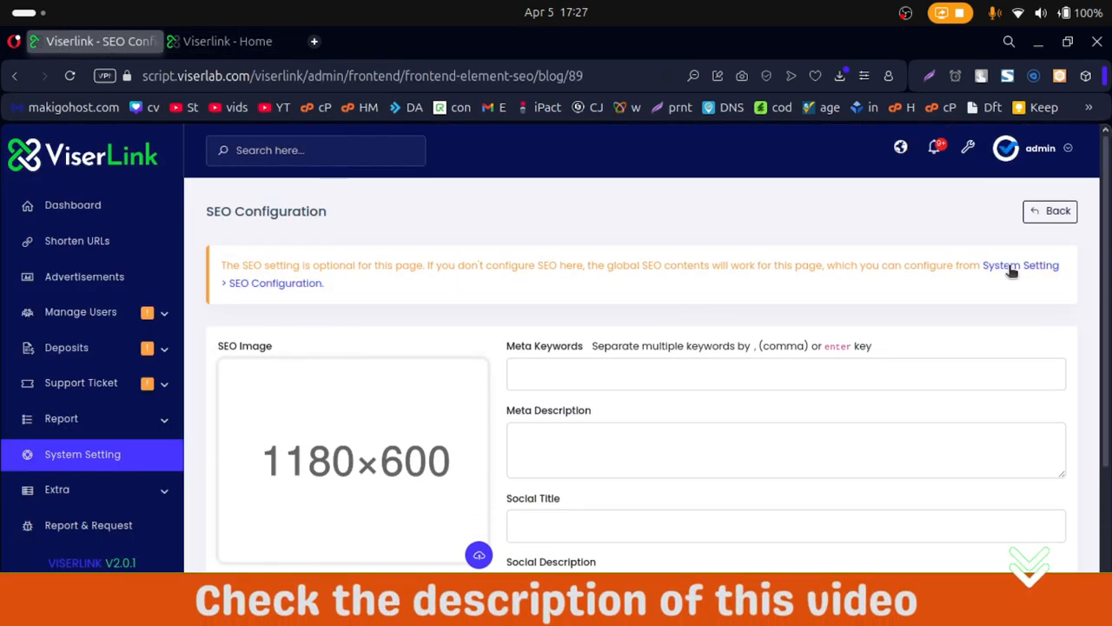
left_click(1043, 211)
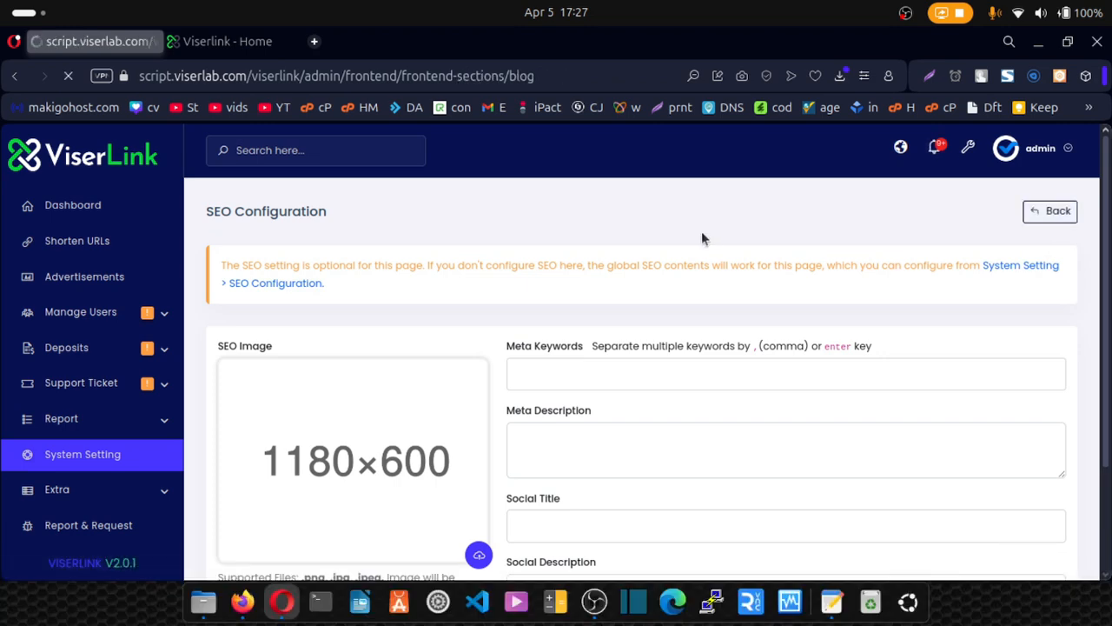
Open the Partner Section and look over its six partner logos.
left_click(1054, 212)
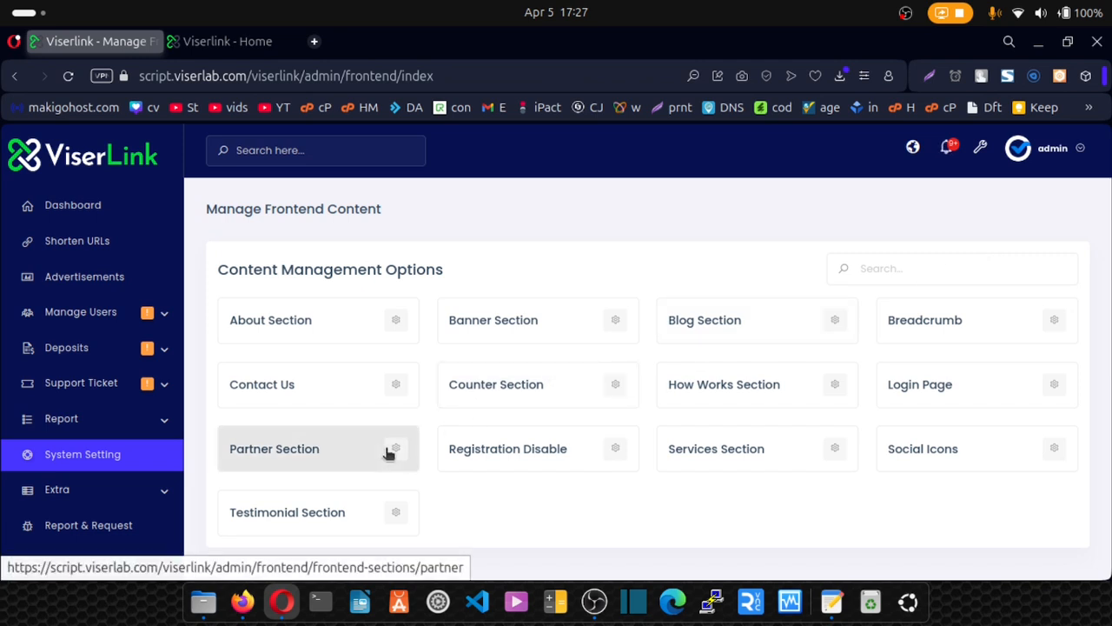
left_click(393, 454)
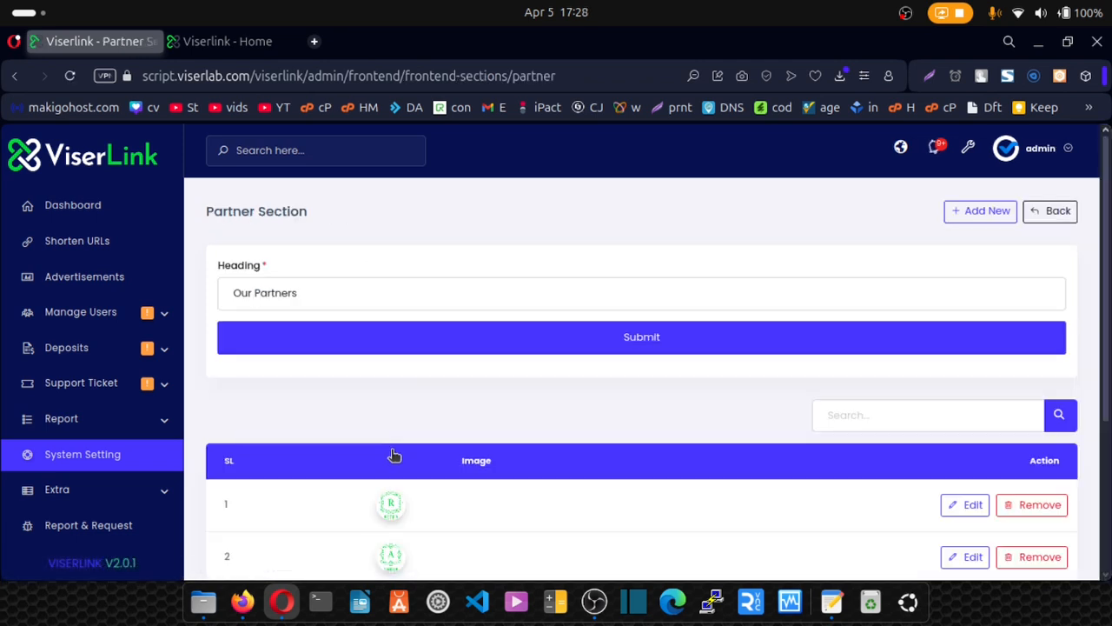
scroll(391, 456, "down", 2)
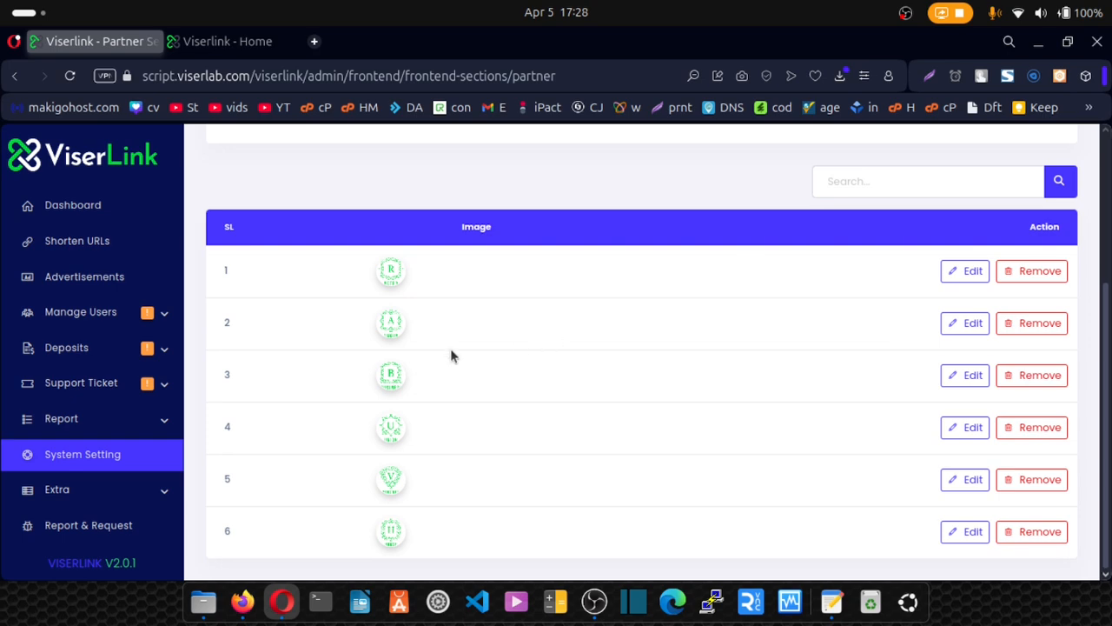
scroll(965, 250, "up", 3)
Check the required 300x150px logo size in the Add New form without adding anything.
left_click(995, 211)
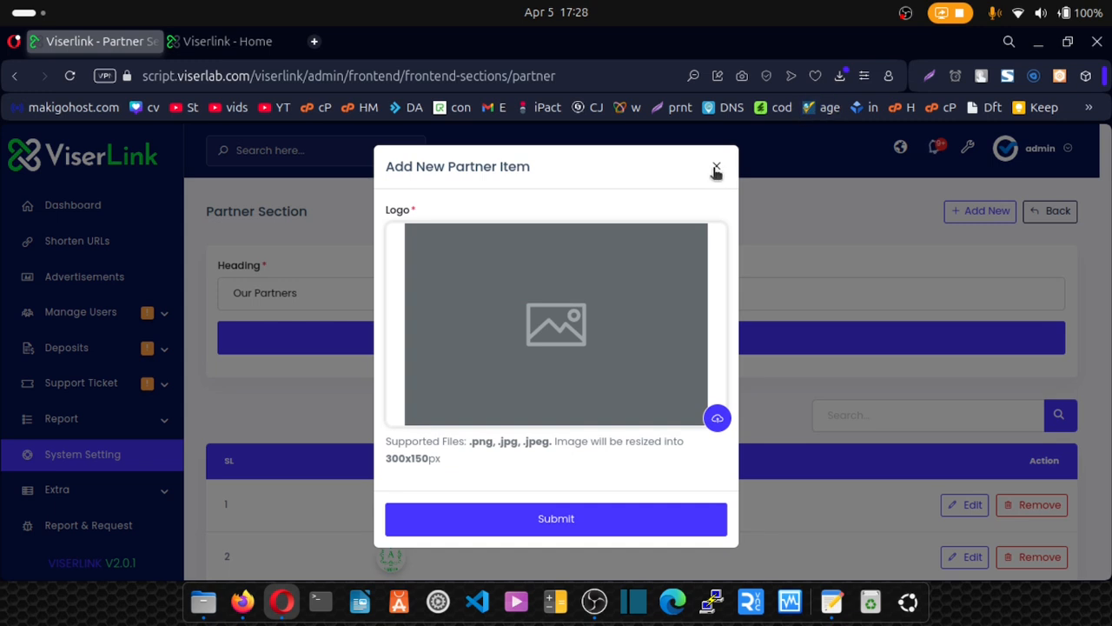
double_click(426, 459)
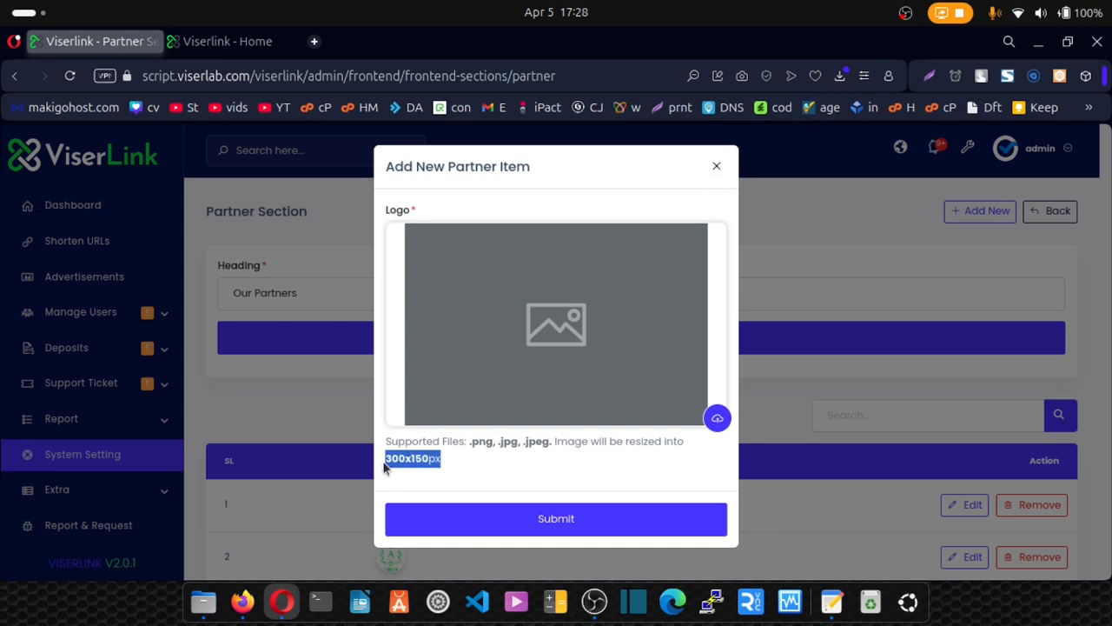
left_click(447, 464)
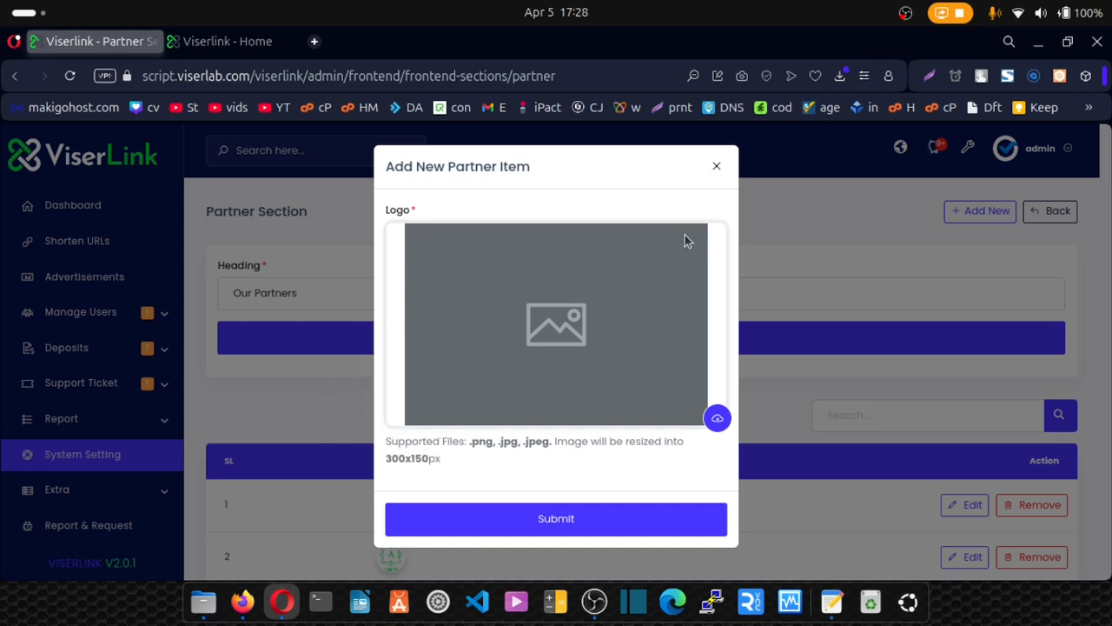
left_click(716, 167)
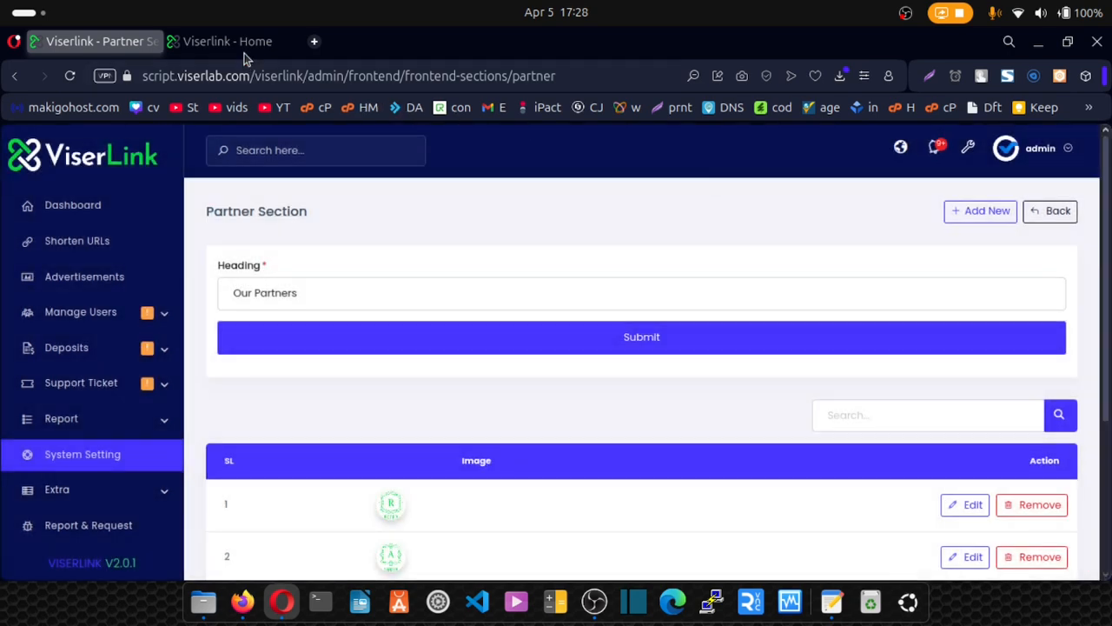
Compare the homepage partner logos and return to the frontend content list.
left_click(228, 41)
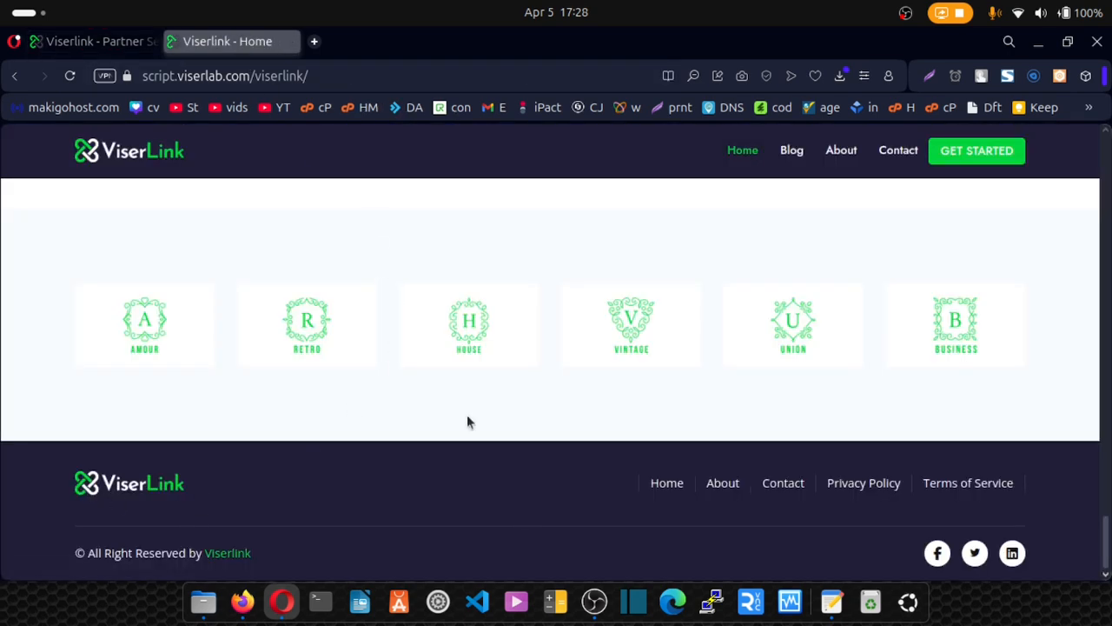
left_click(87, 42)
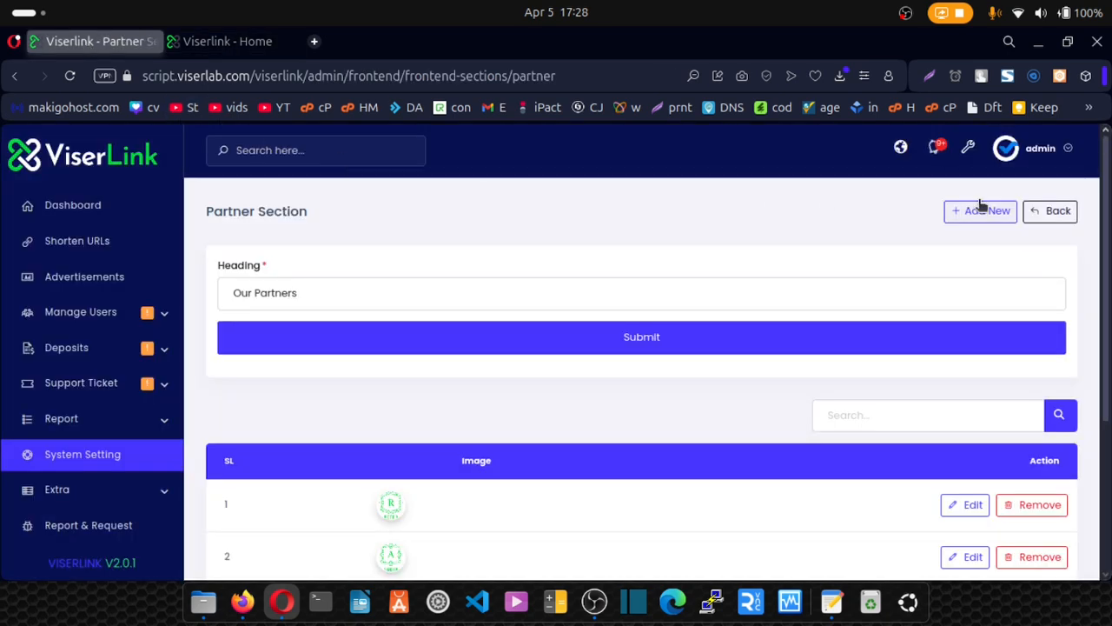
left_click(1044, 214)
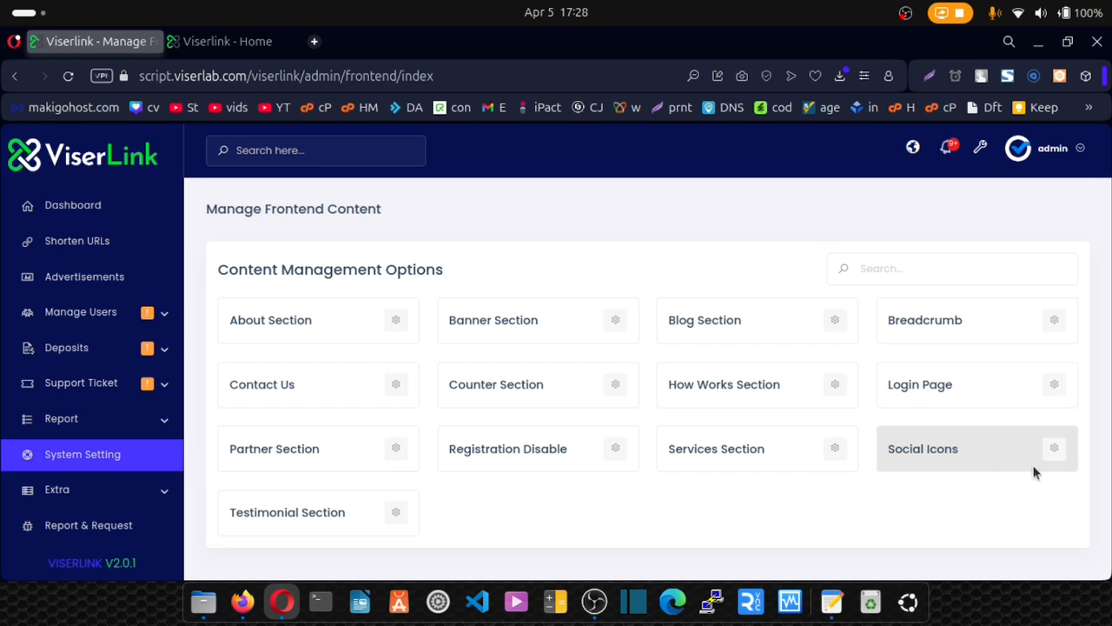
left_click(1054, 453)
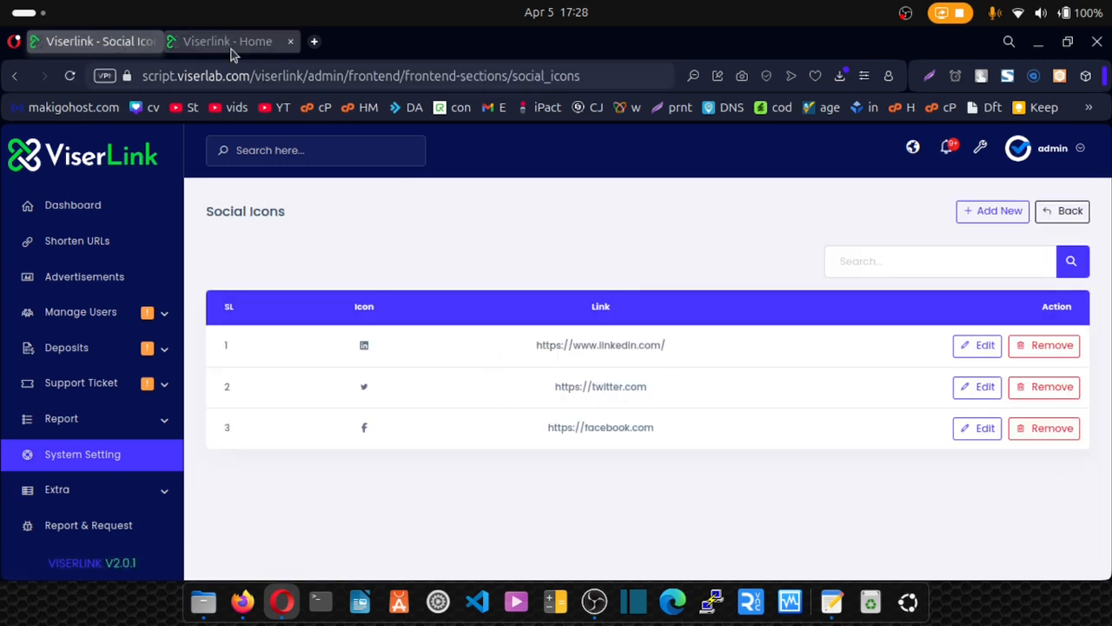
left_click(230, 48)
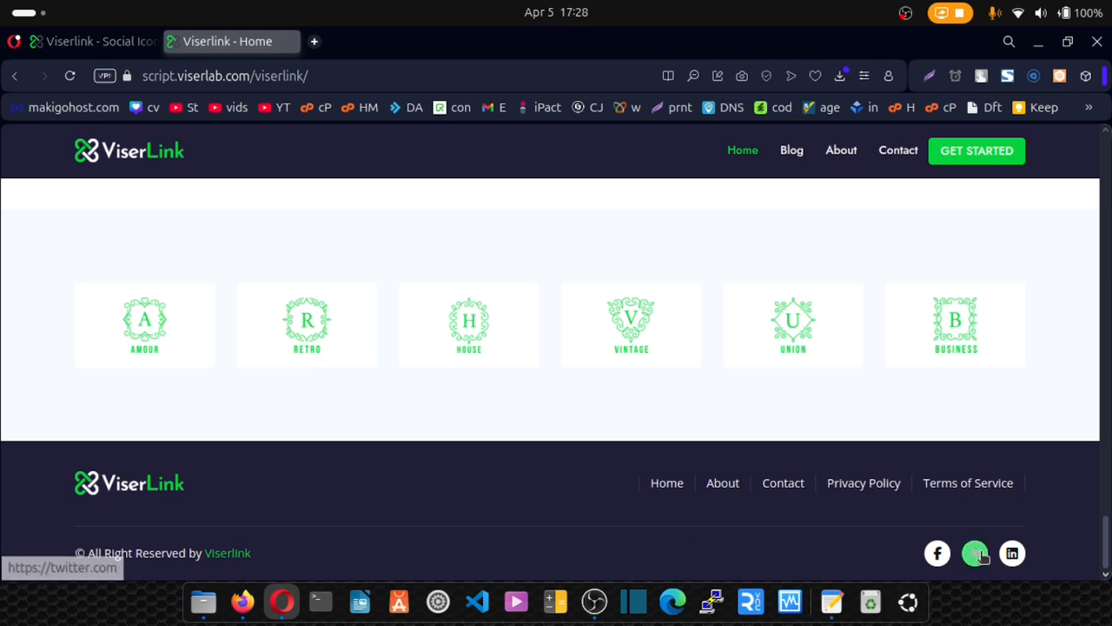
left_click(78, 41)
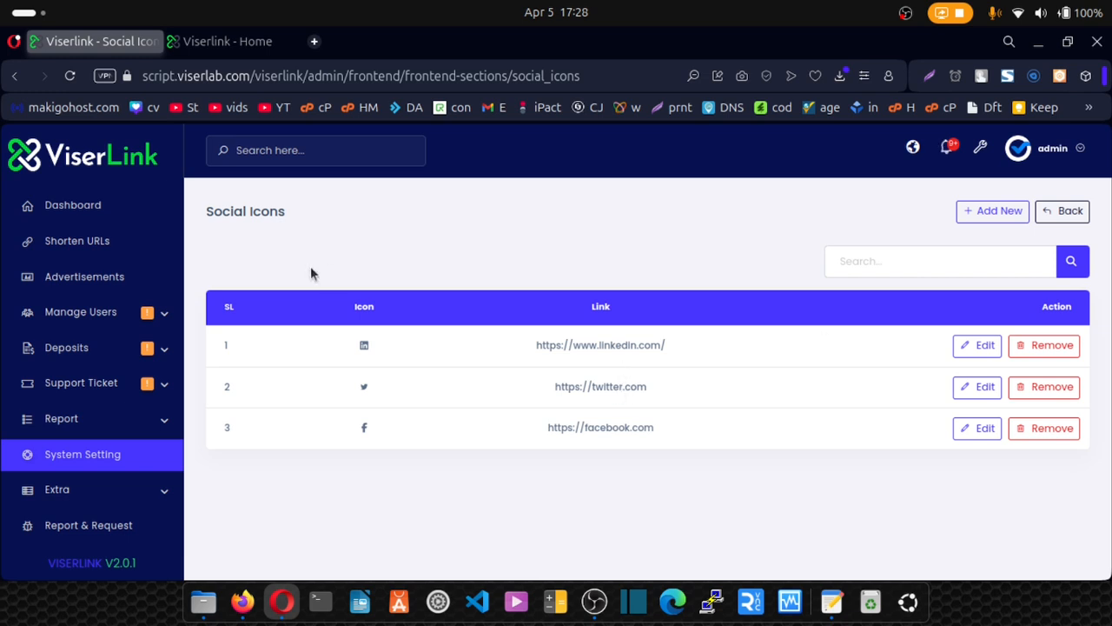
left_click(1069, 211)
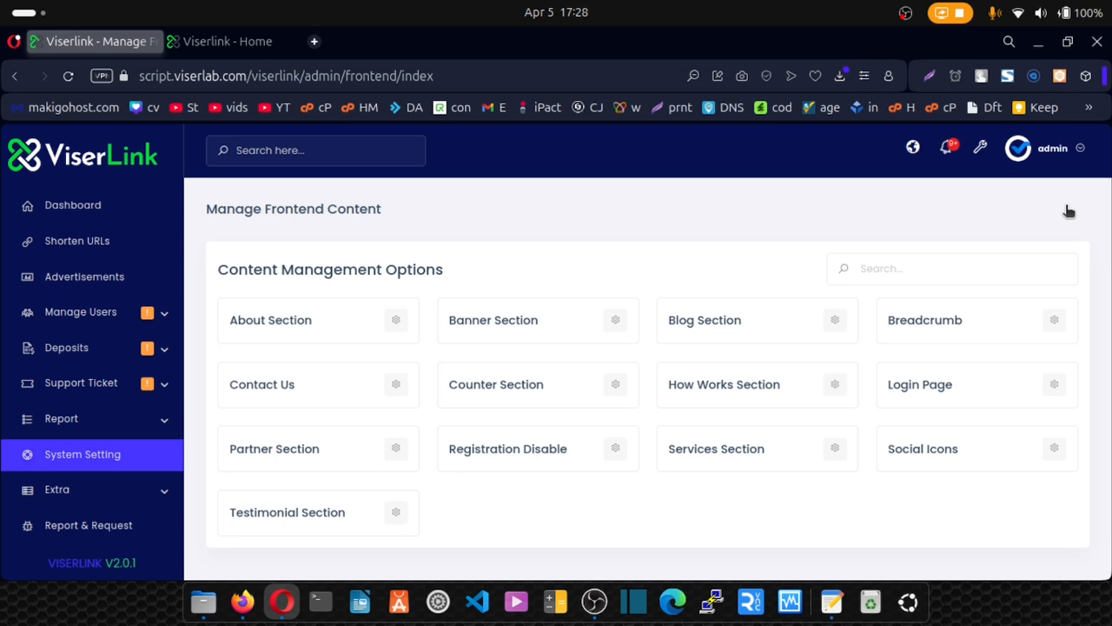
Review the Contact Us Title, short details and email fields, then bring up the 'Things Needed' SMTP notes.
left_click(400, 385)
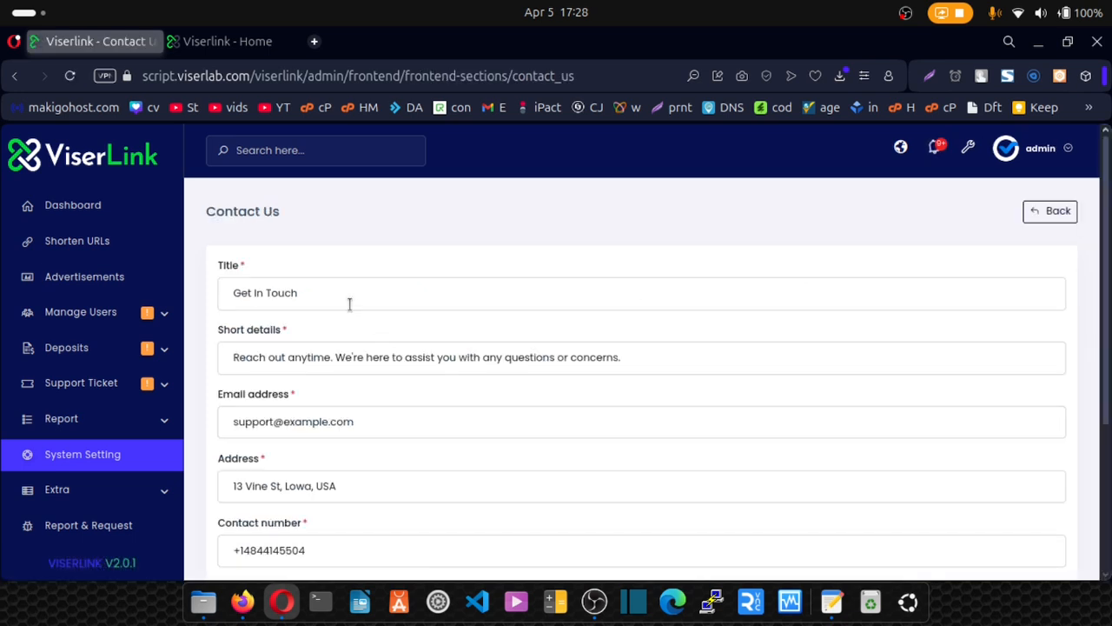
left_click(349, 303)
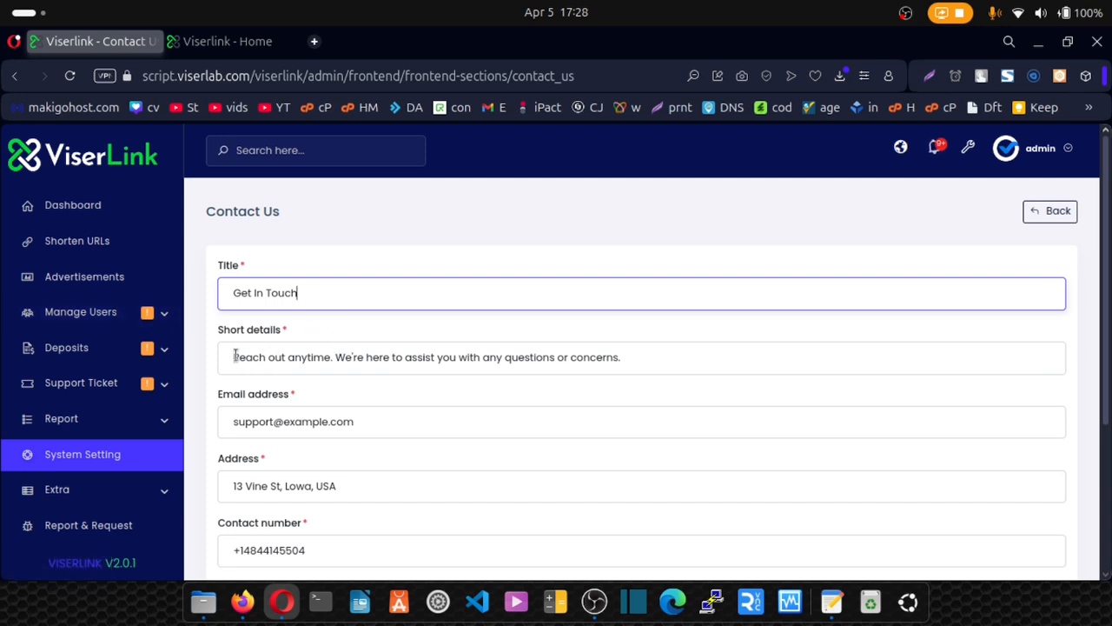
left_click_drag(228, 358, 468, 389)
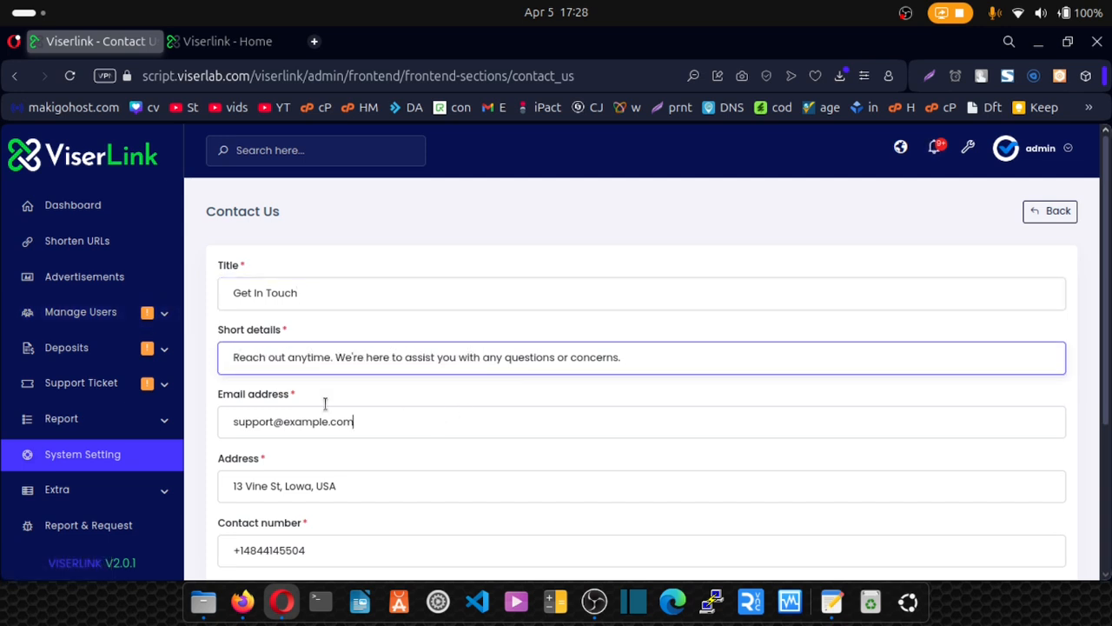
key("Tab")
left_click(832, 601)
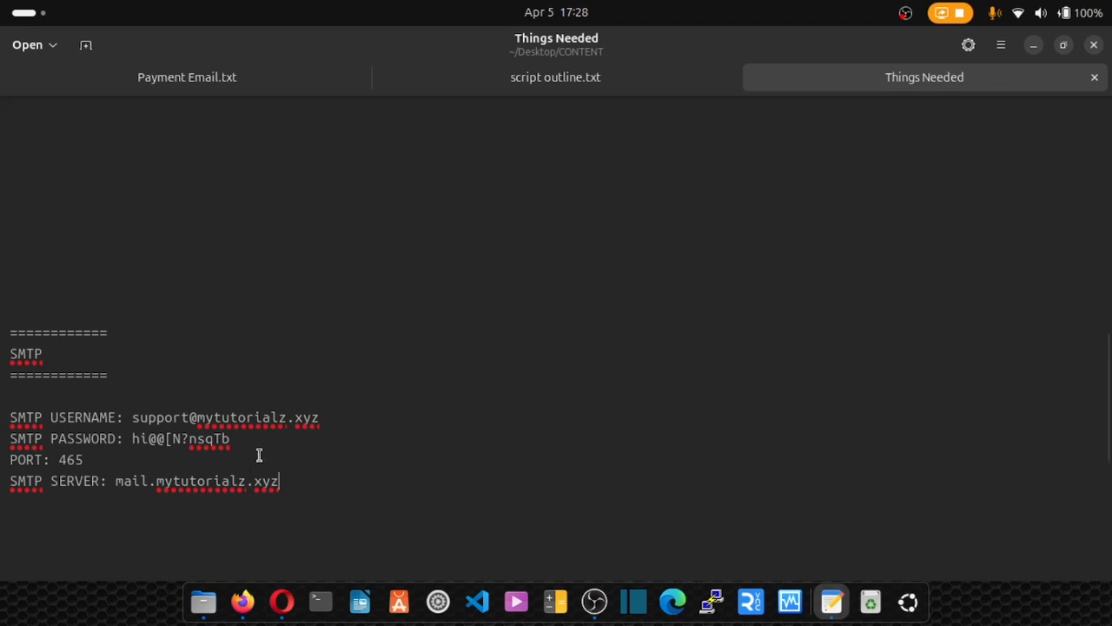
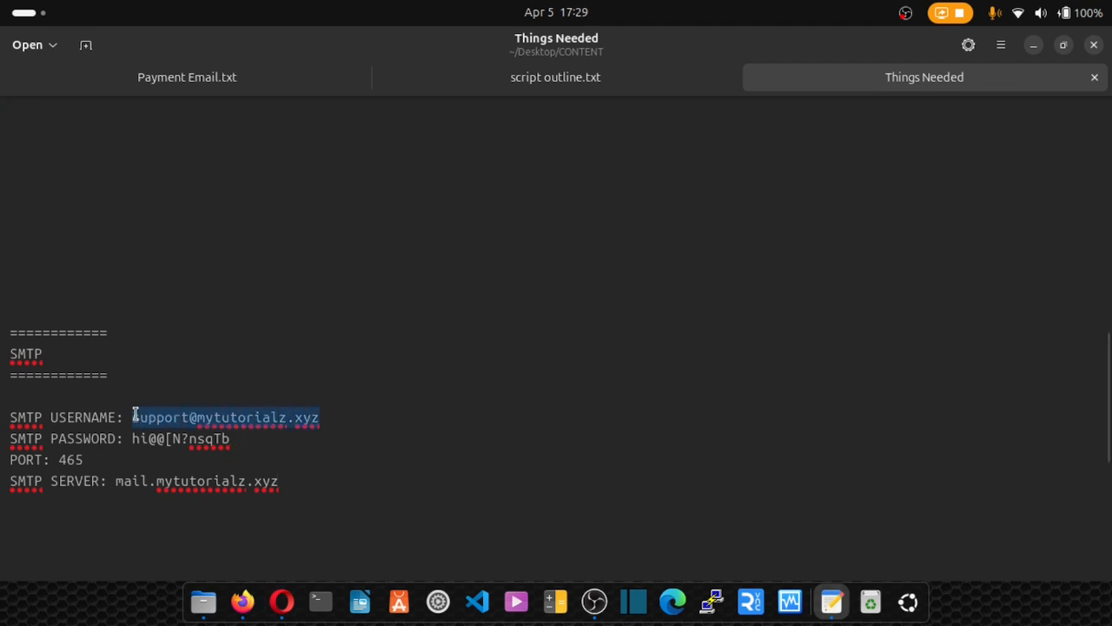
Paste the site's support e-mail into the Contact Us Email field.
left_click(282, 601)
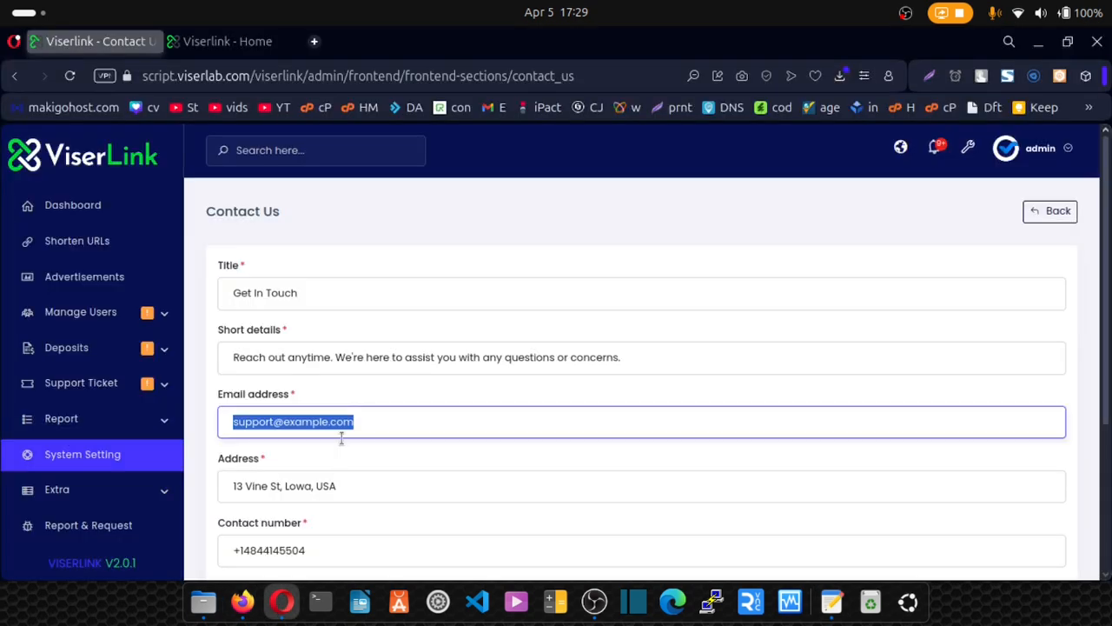
key("ctrl+v")
key("Tab")
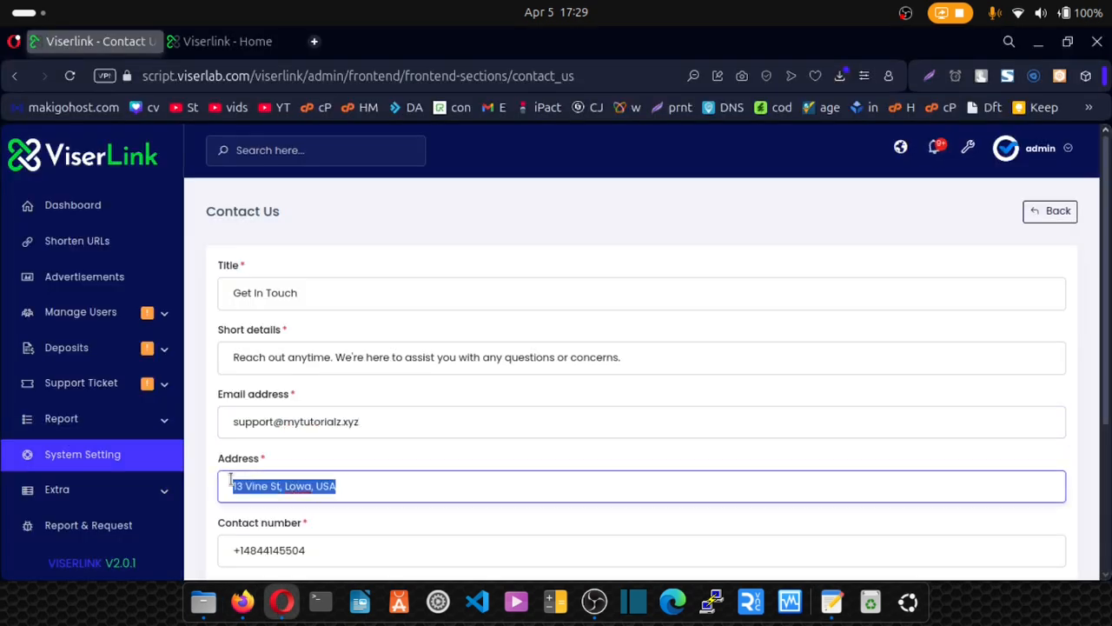
Review the address, contact number, latitude and longitude values, leaving them unchanged.
scroll(278, 461, "down", 2)
left_click(313, 444)
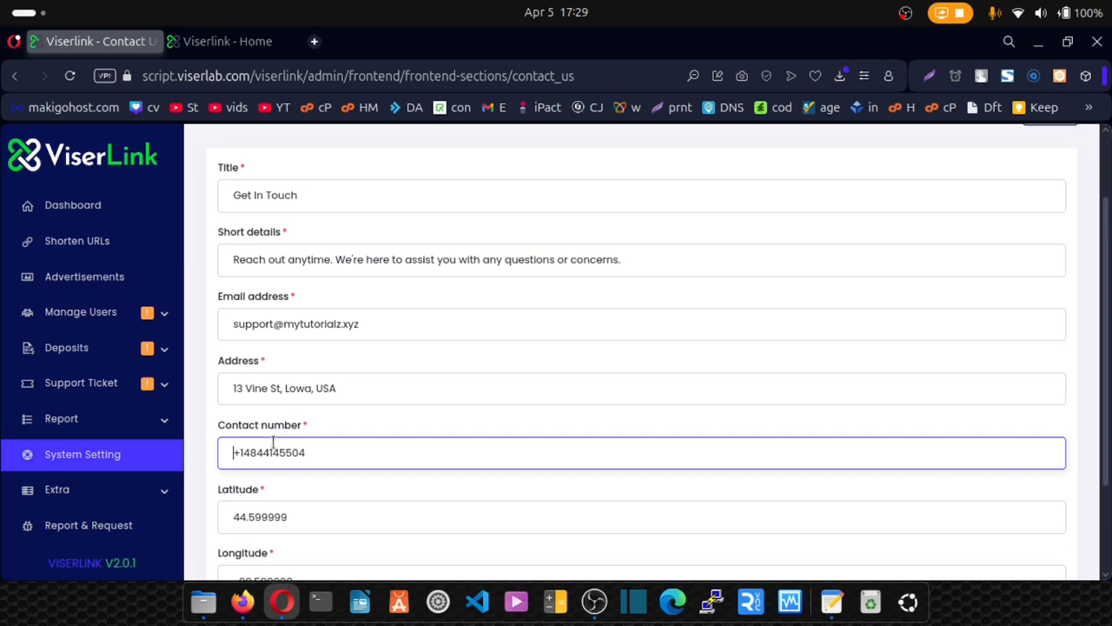
scroll(295, 434, "down", 2)
left_click(237, 419)
left_click_drag(239, 419, 302, 417)
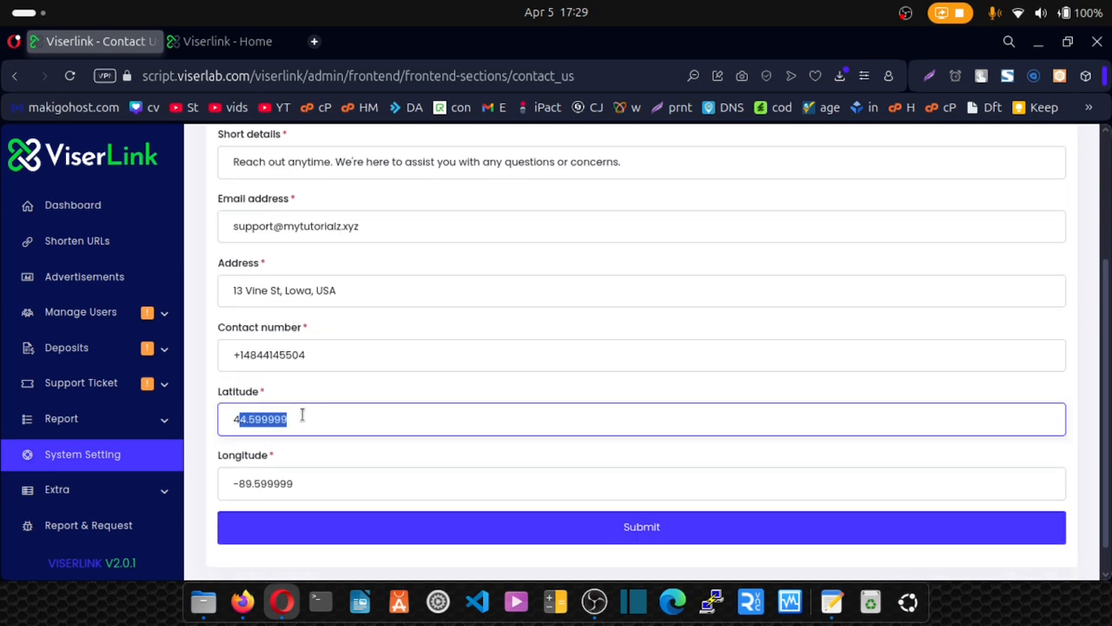
left_click_drag(315, 475, 214, 487)
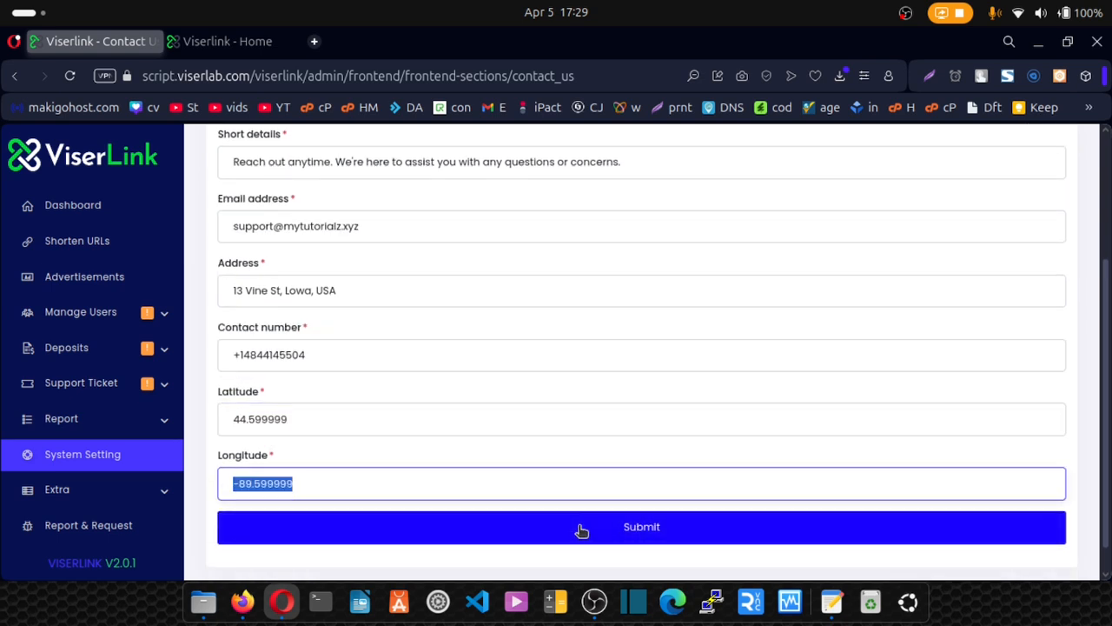
scroll(438, 420, "up", 5)
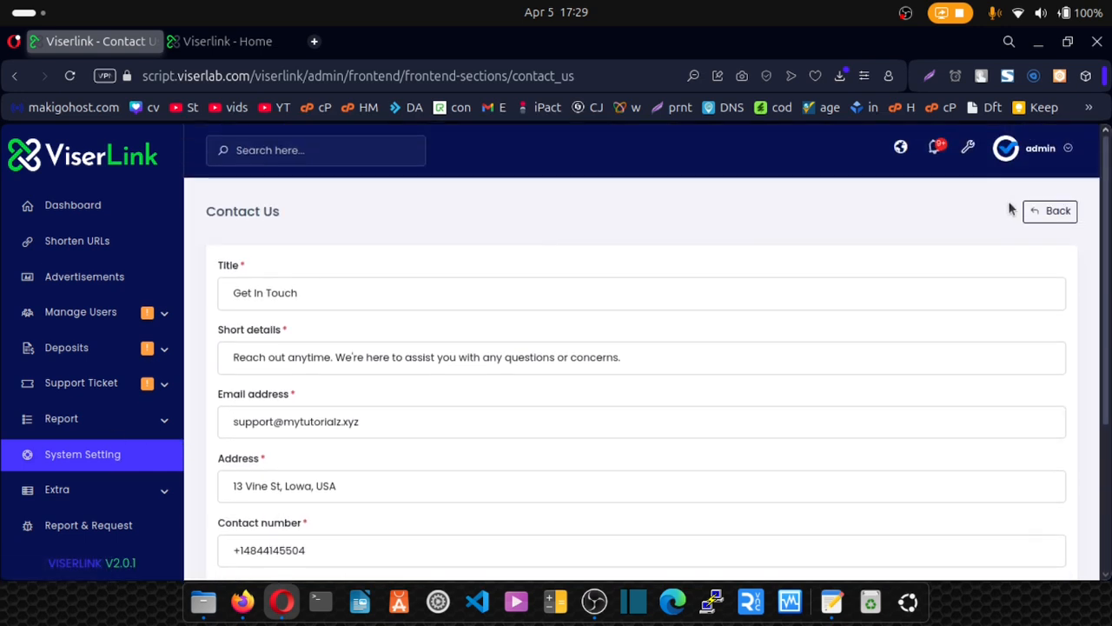
left_click(1040, 217)
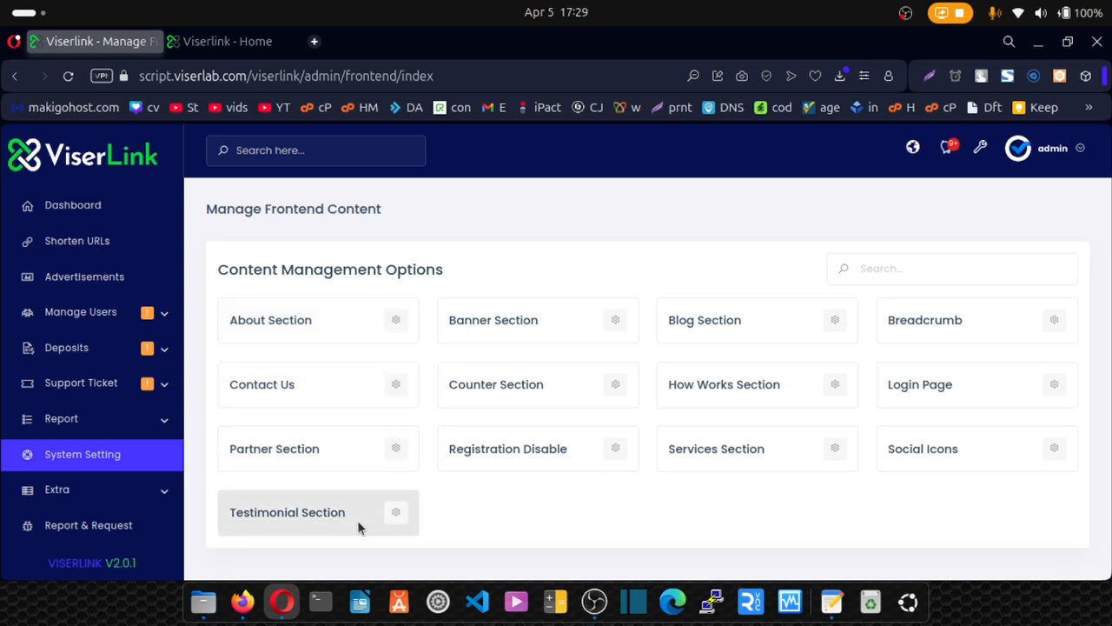
Look over the Registration Disable settings and the Login Page section with its Sign Up laptop image.
left_click(615, 452)
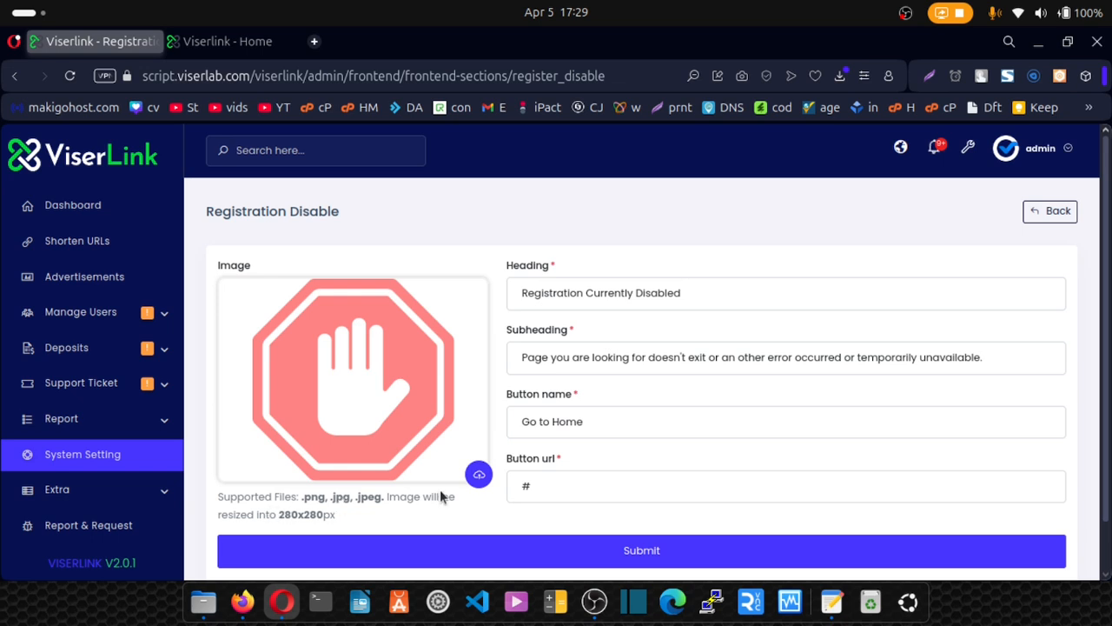
left_click(1052, 212)
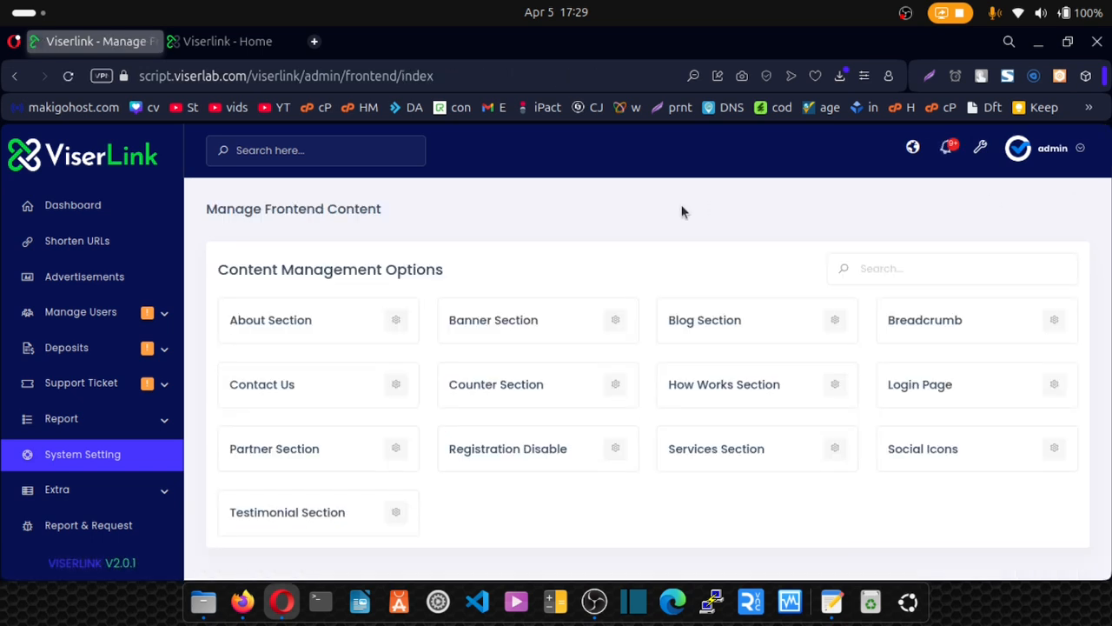
left_click(1059, 388)
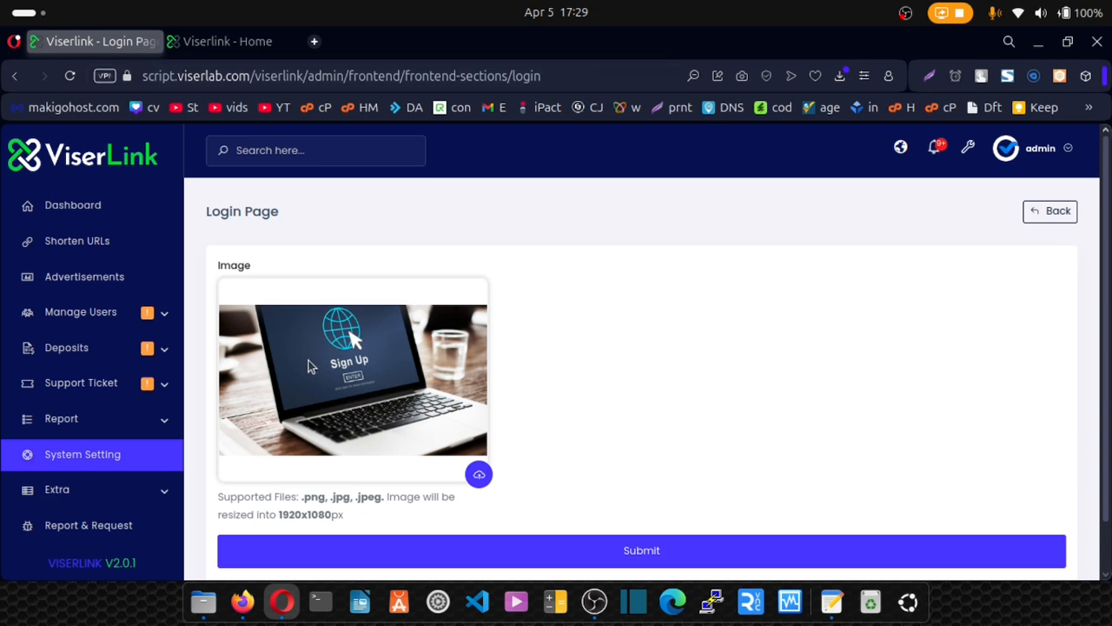
scroll(348, 385, "down", 1)
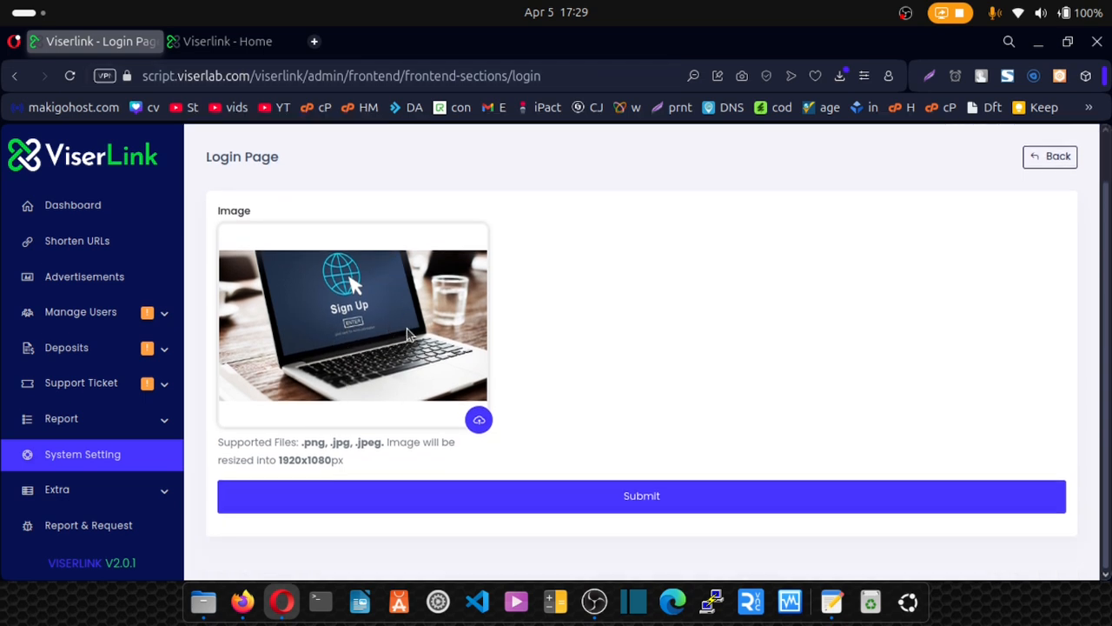
left_click(1047, 154)
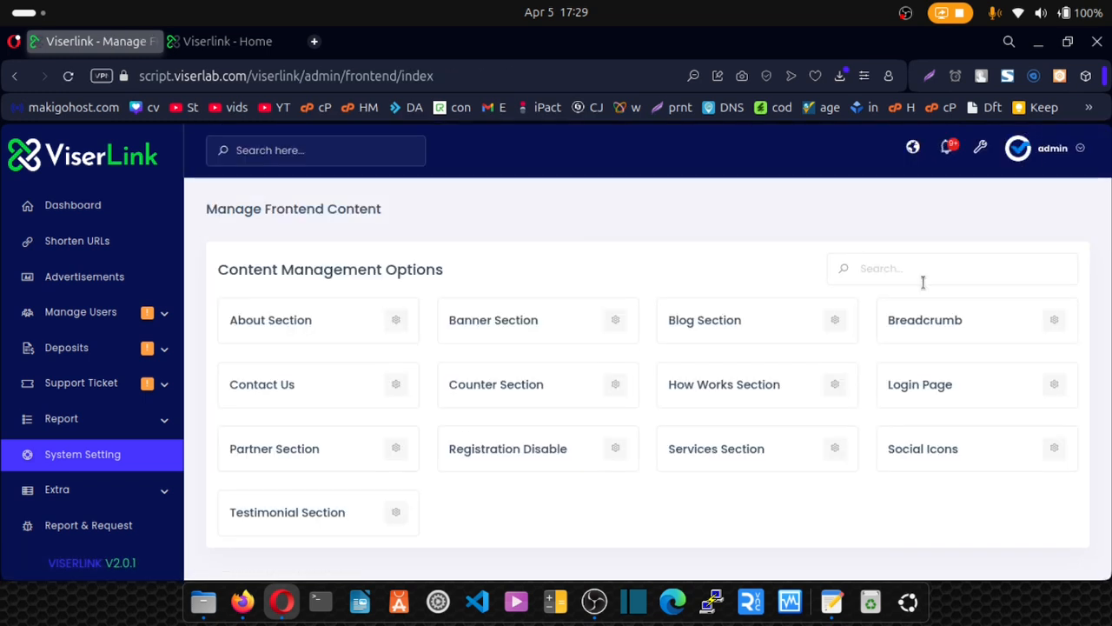
Compare the Breadcrumb section's tablet image with the live Blog, About and Contact page banners.
left_click(1054, 321)
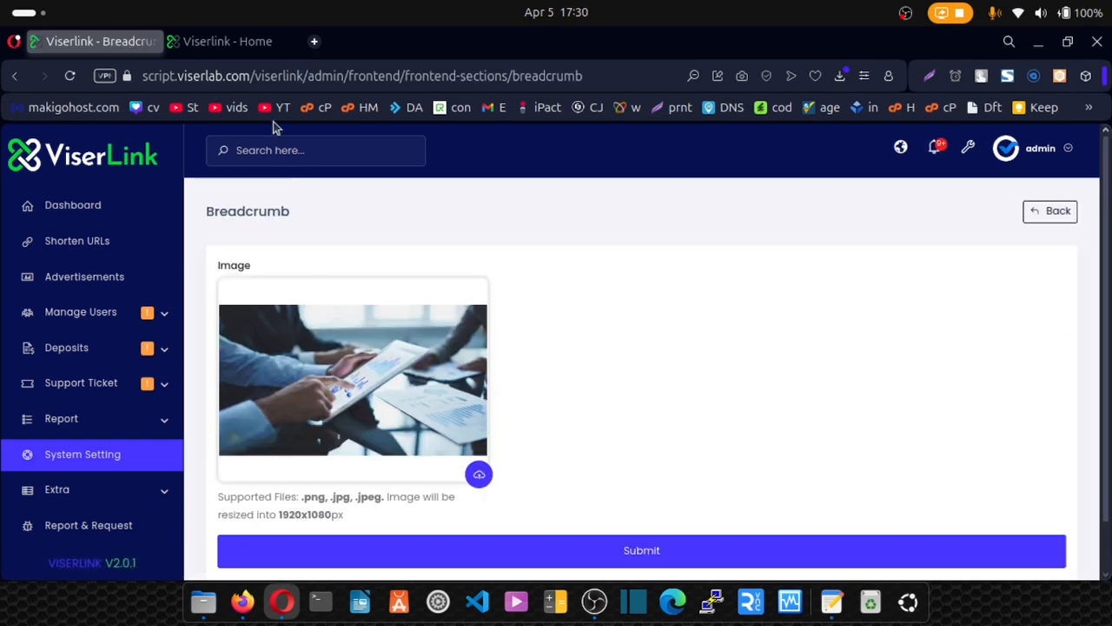
left_click(224, 41)
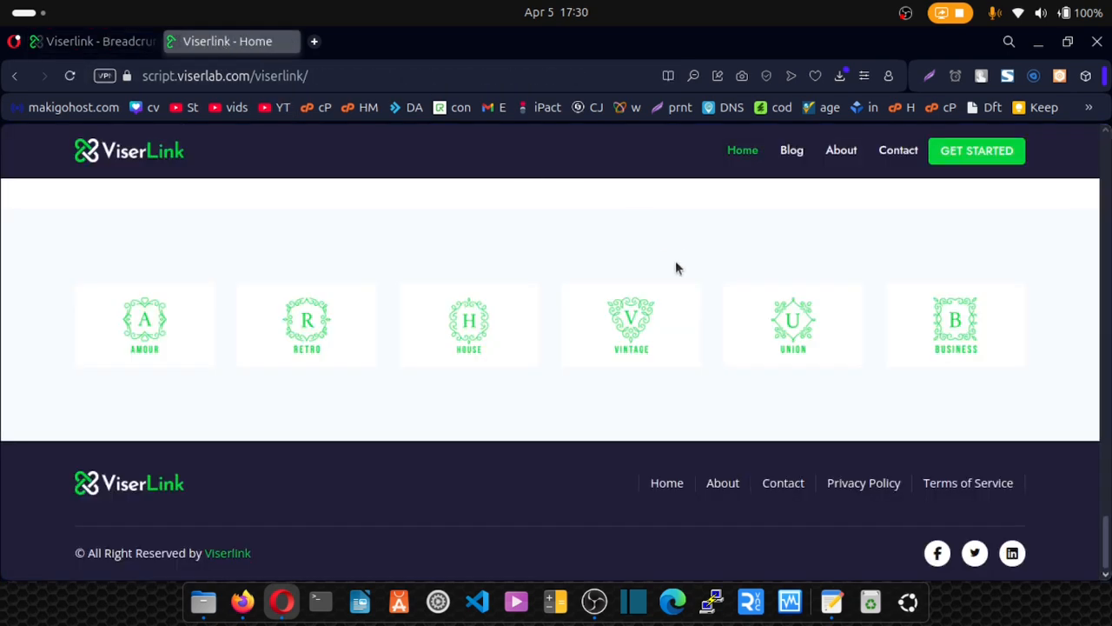
left_click_drag(1106, 543, 1108, 118)
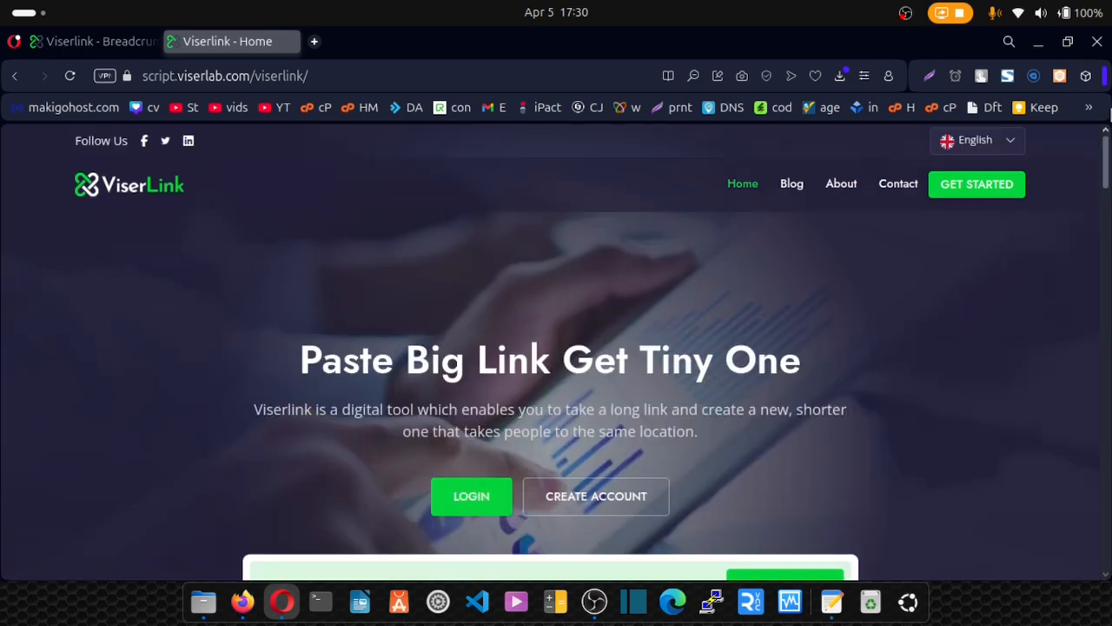
left_click(792, 187)
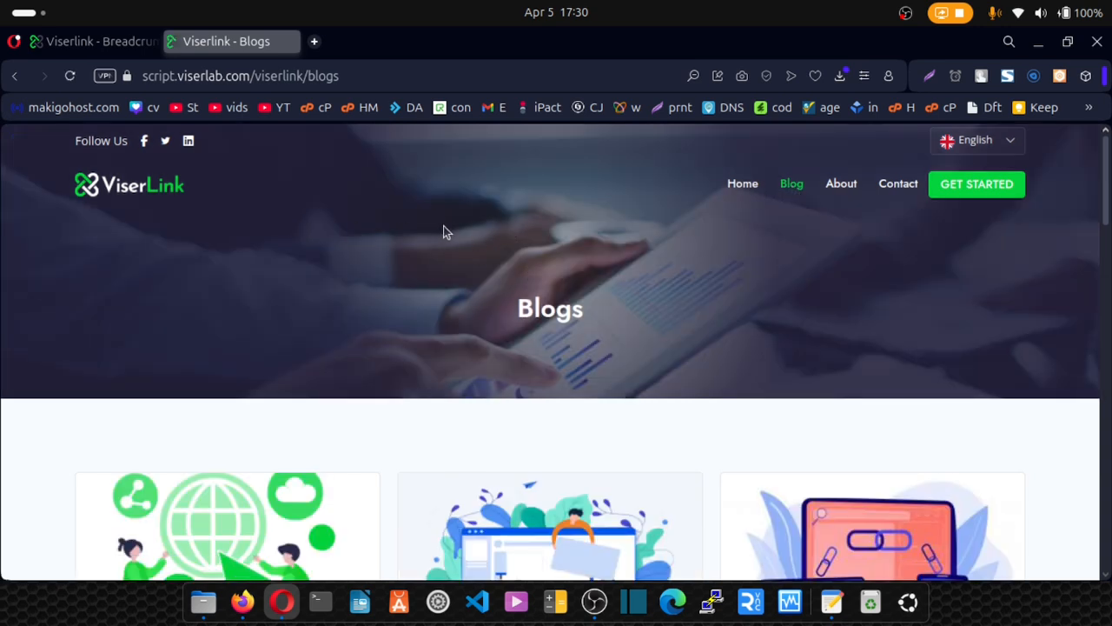
left_click(837, 186)
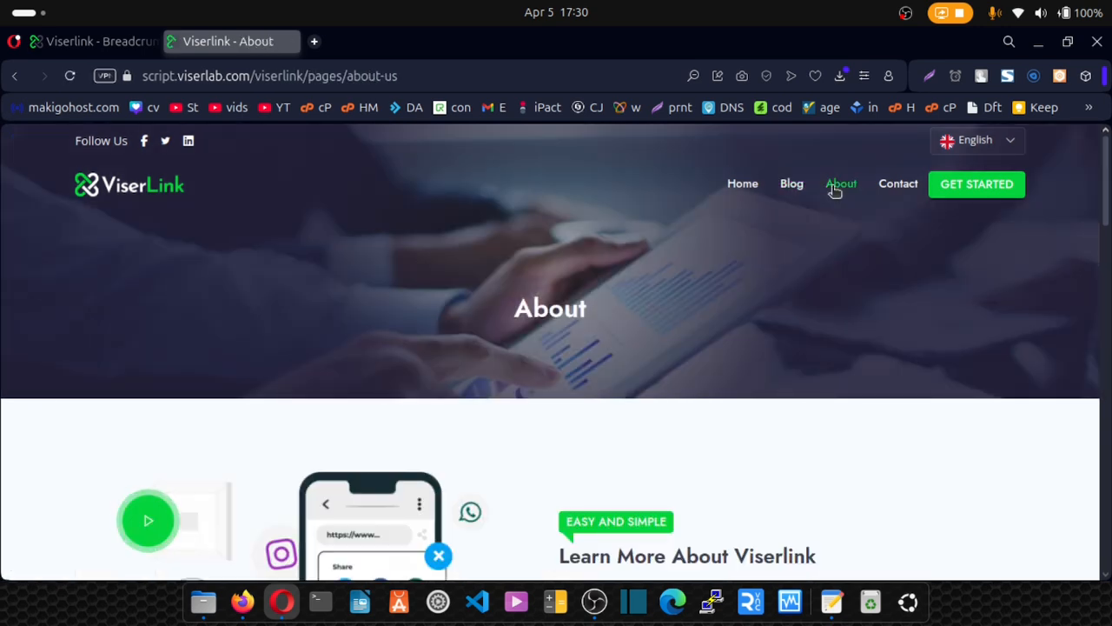
left_click(895, 192)
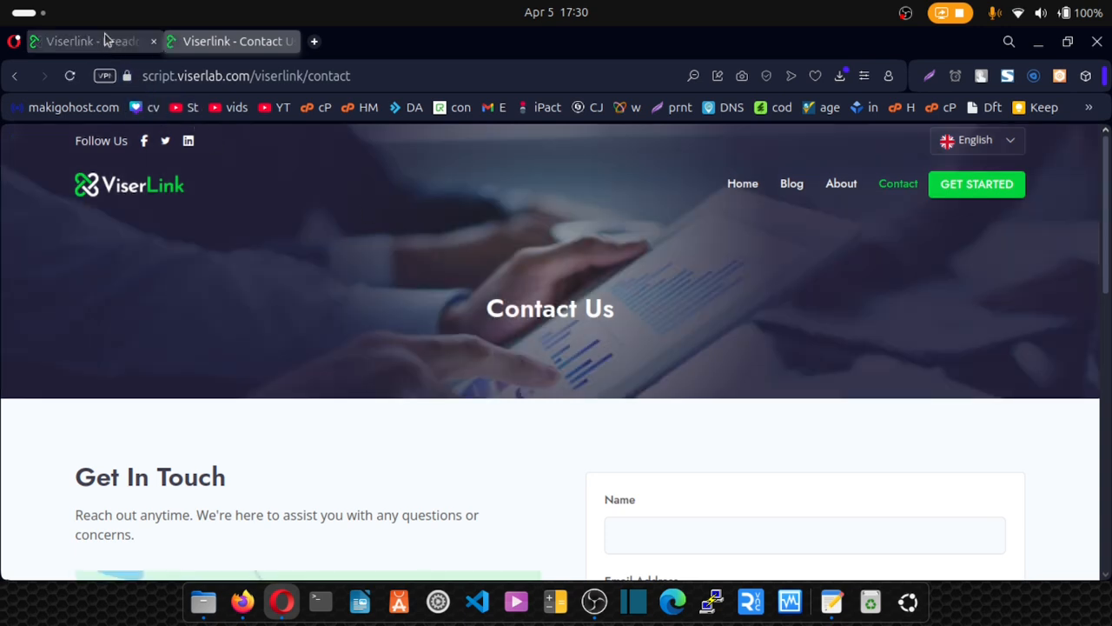
left_click(96, 41)
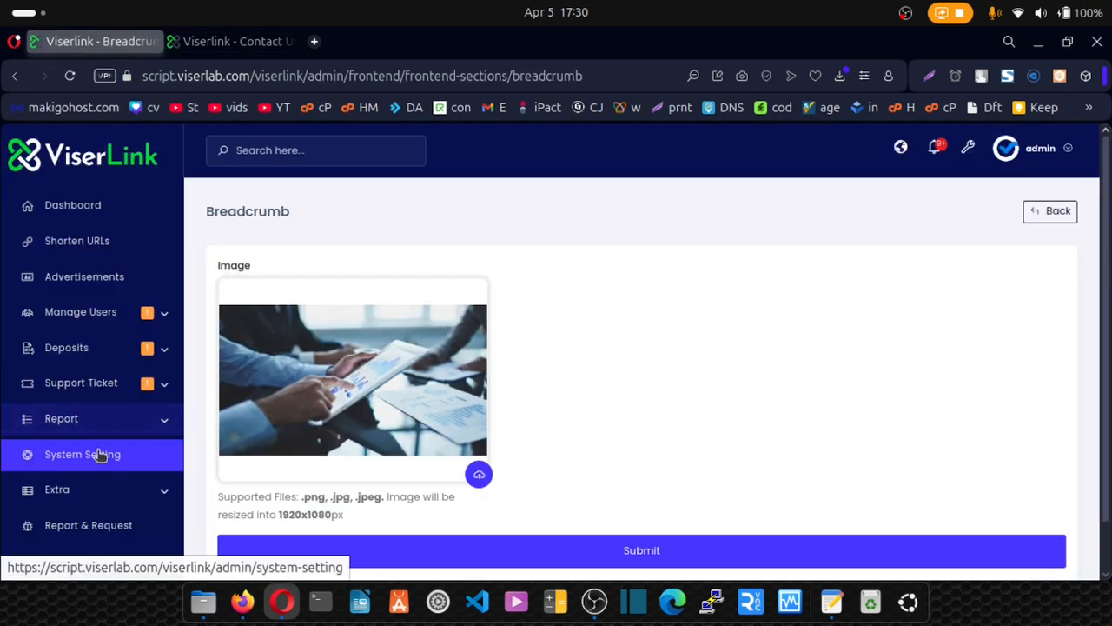
Review the Home page's SEO settings from the site pages list, then return to System Setting.
left_click(1062, 214)
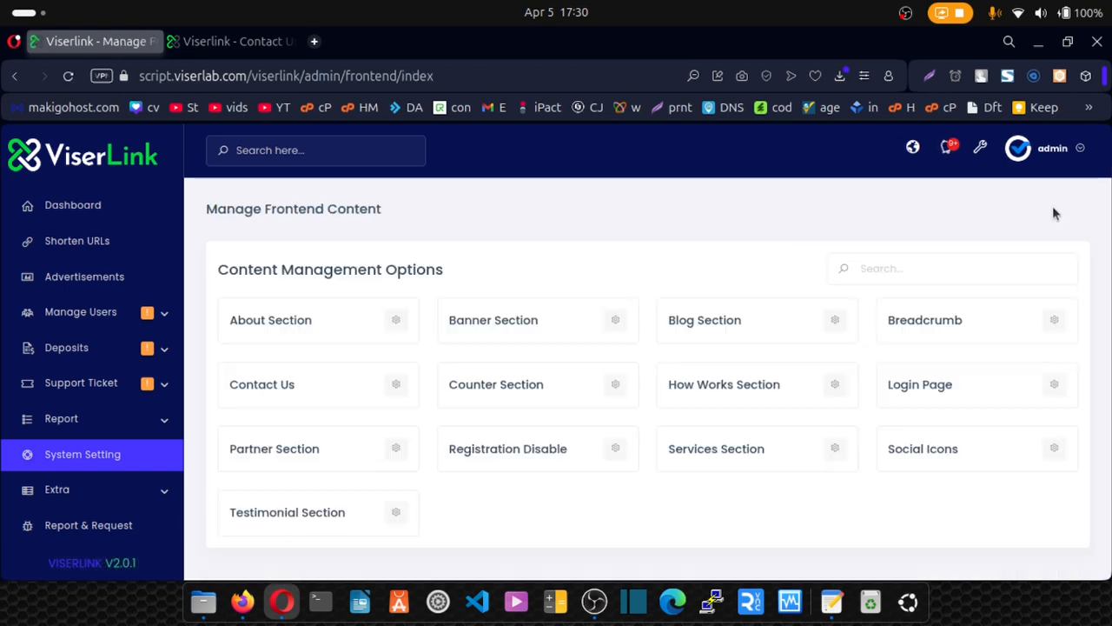
left_click(83, 455)
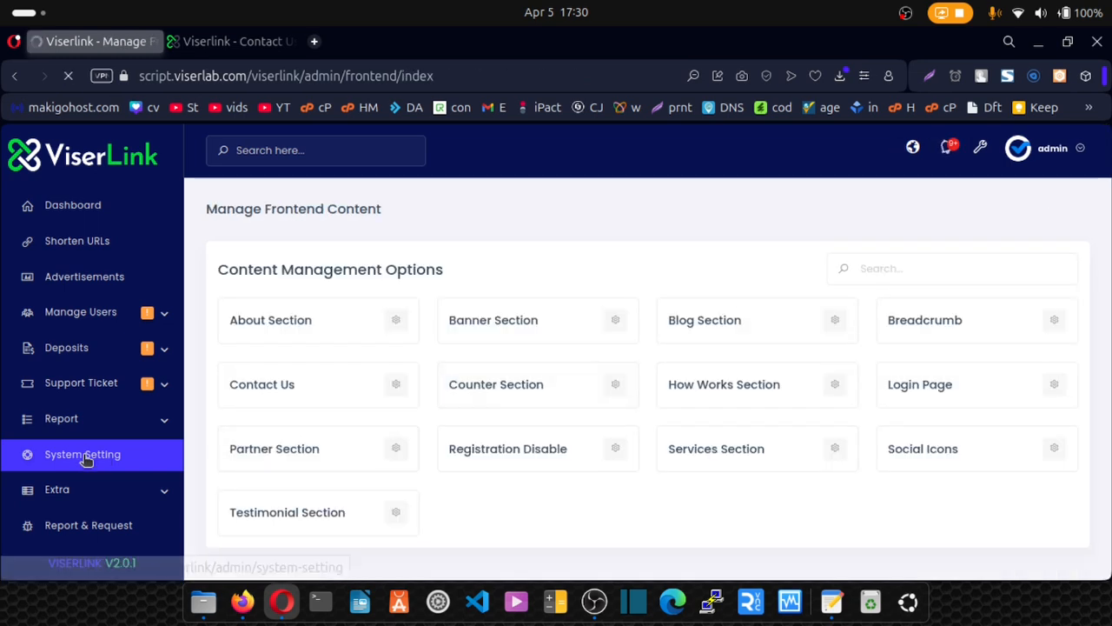
scroll(698, 455, "down", 5)
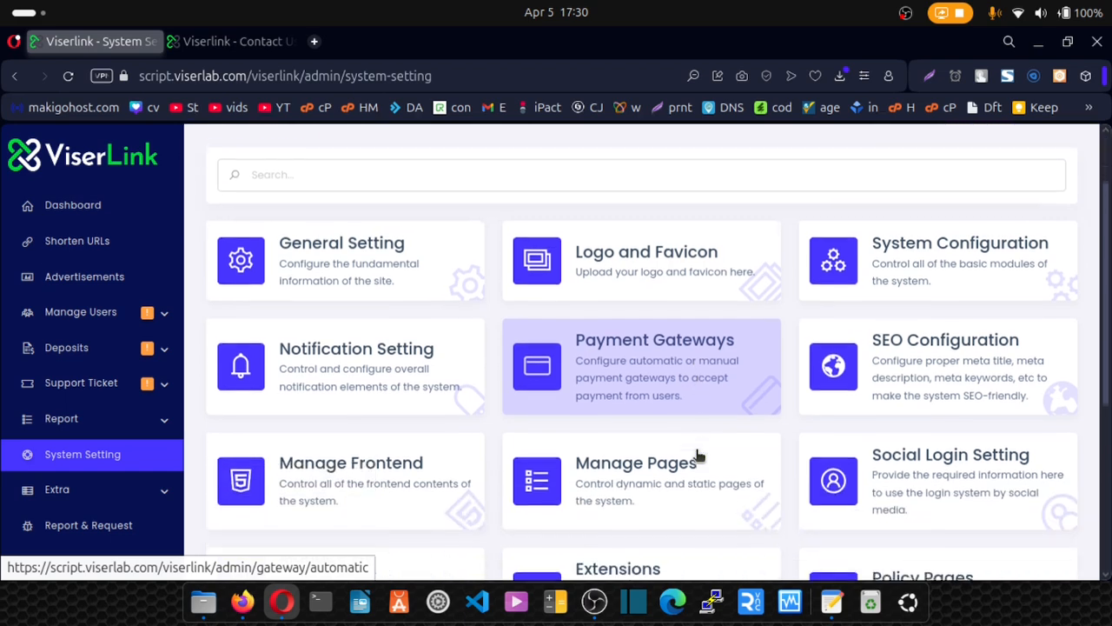
left_click(620, 372)
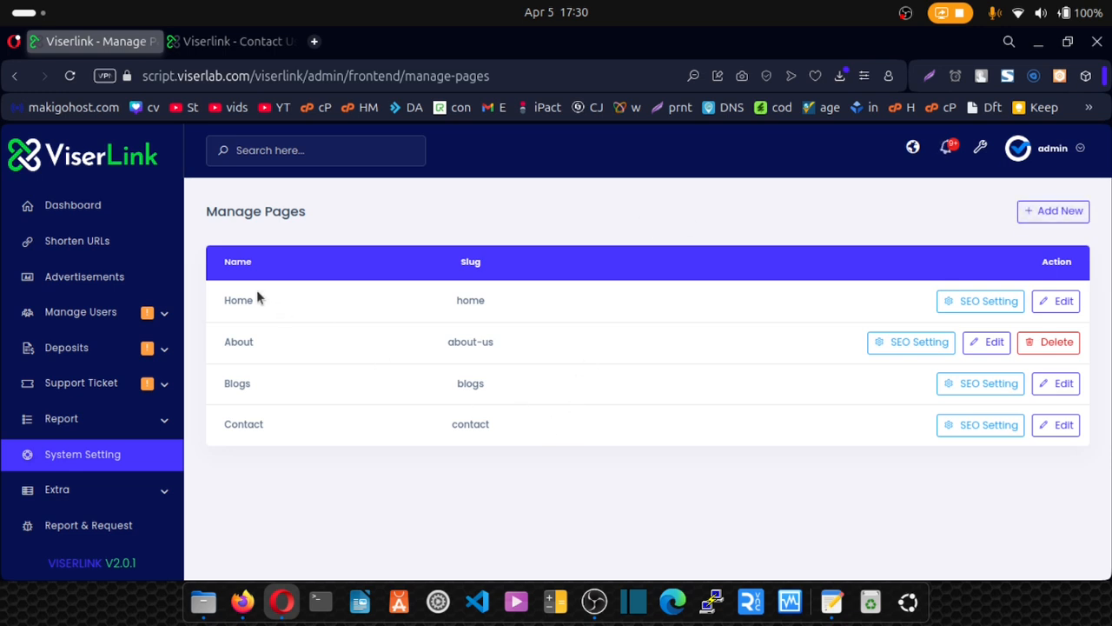
left_click(977, 303)
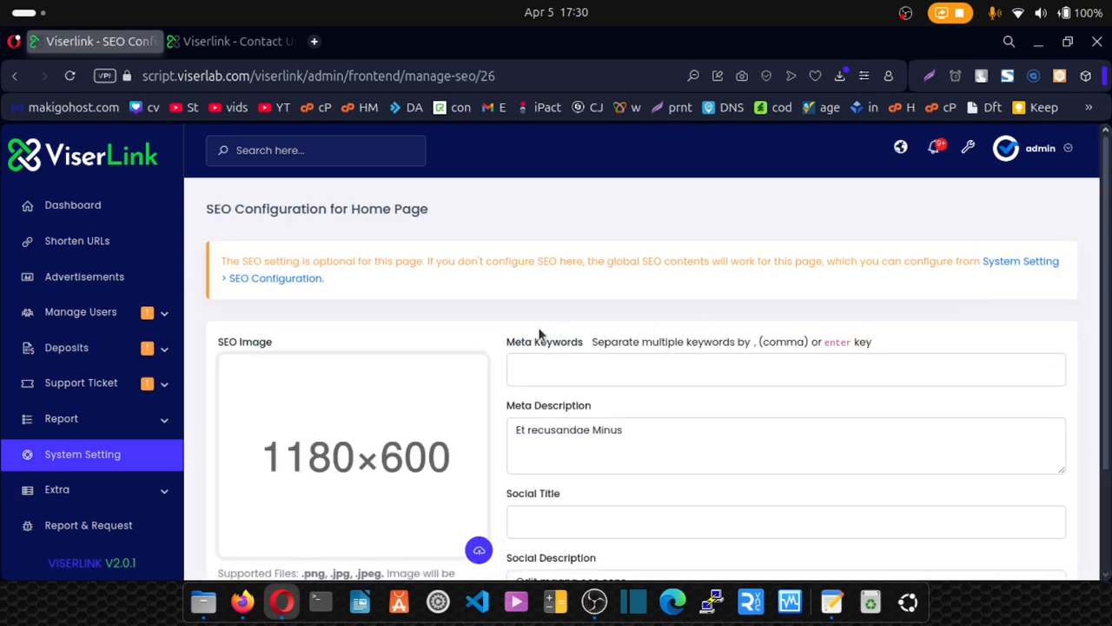
scroll(522, 337, "down", 2)
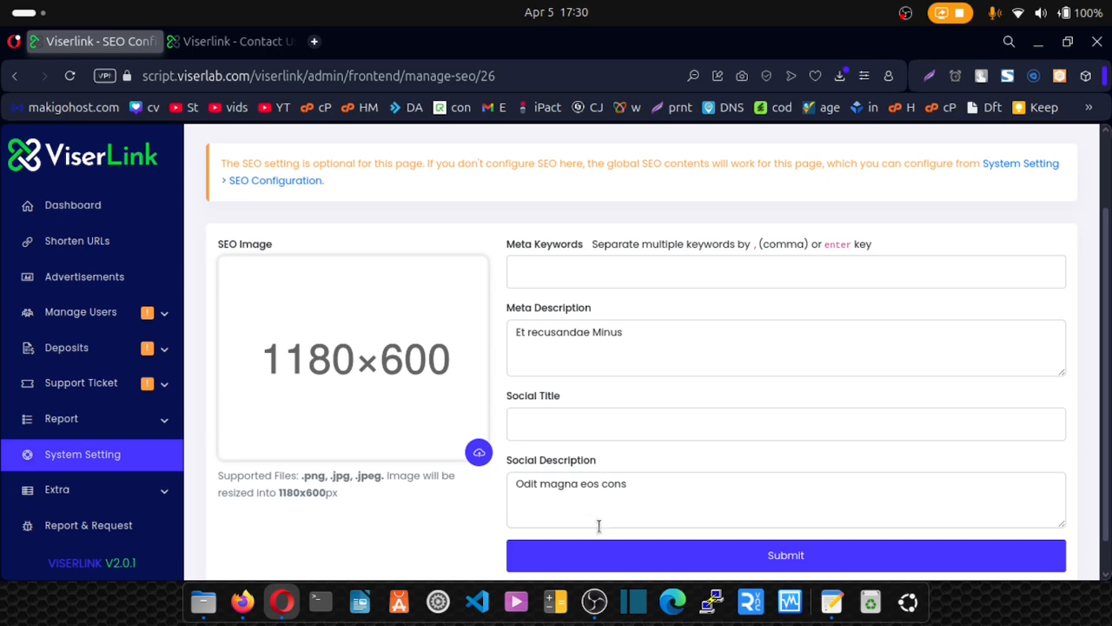
left_click(84, 460)
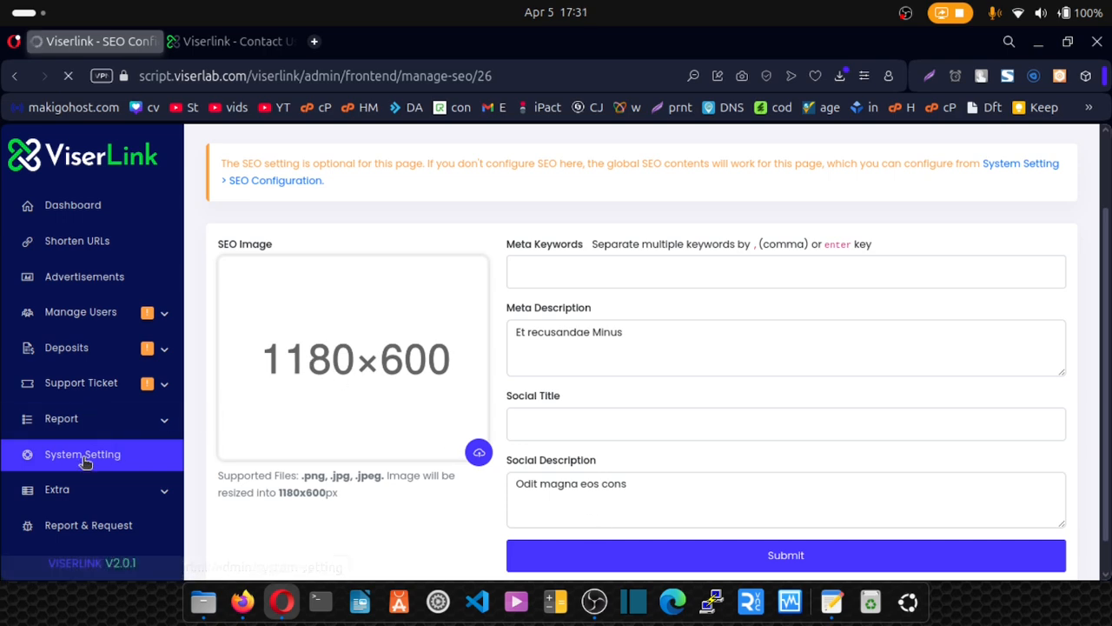
scroll(658, 385, "down", 4)
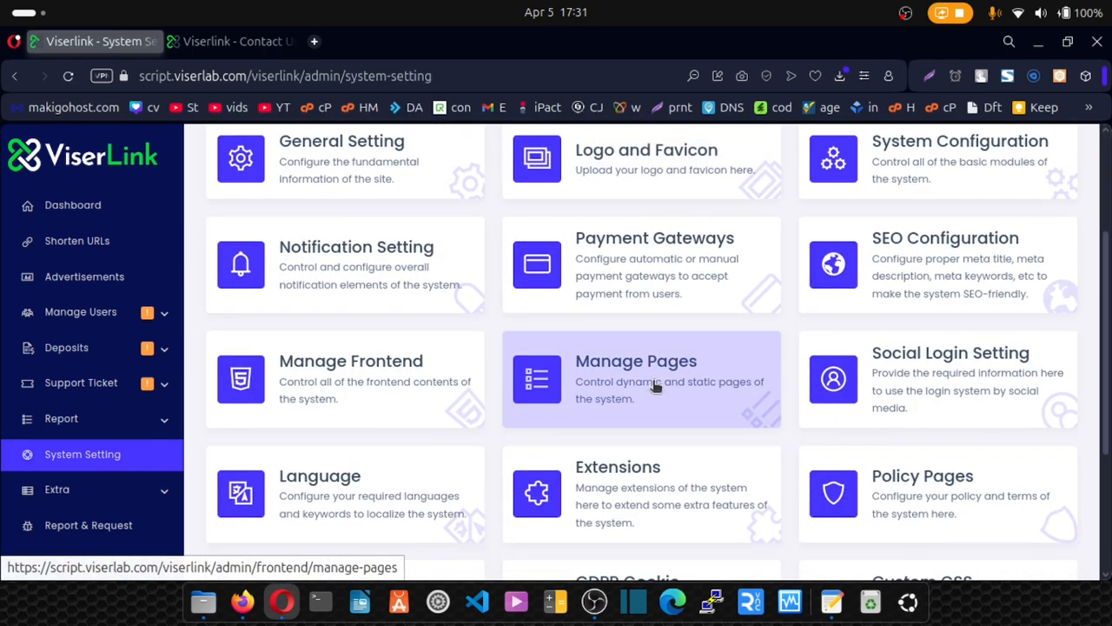
Cancel disabling the Google social login so Google, Facebook and LinkedIn stay enabled.
left_click(962, 368)
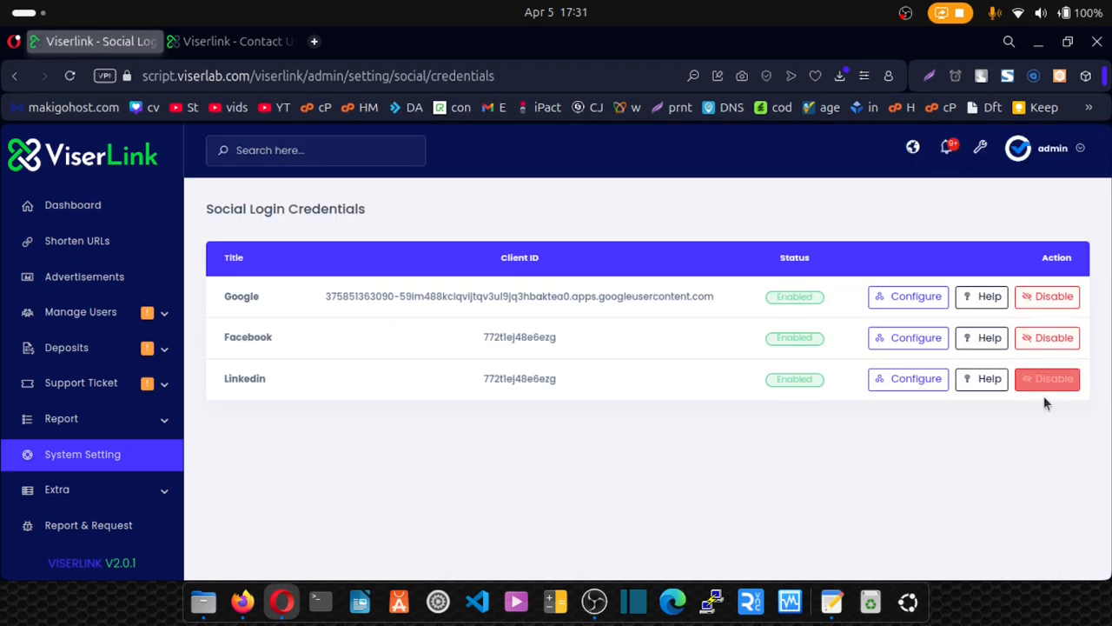
left_click(1035, 301)
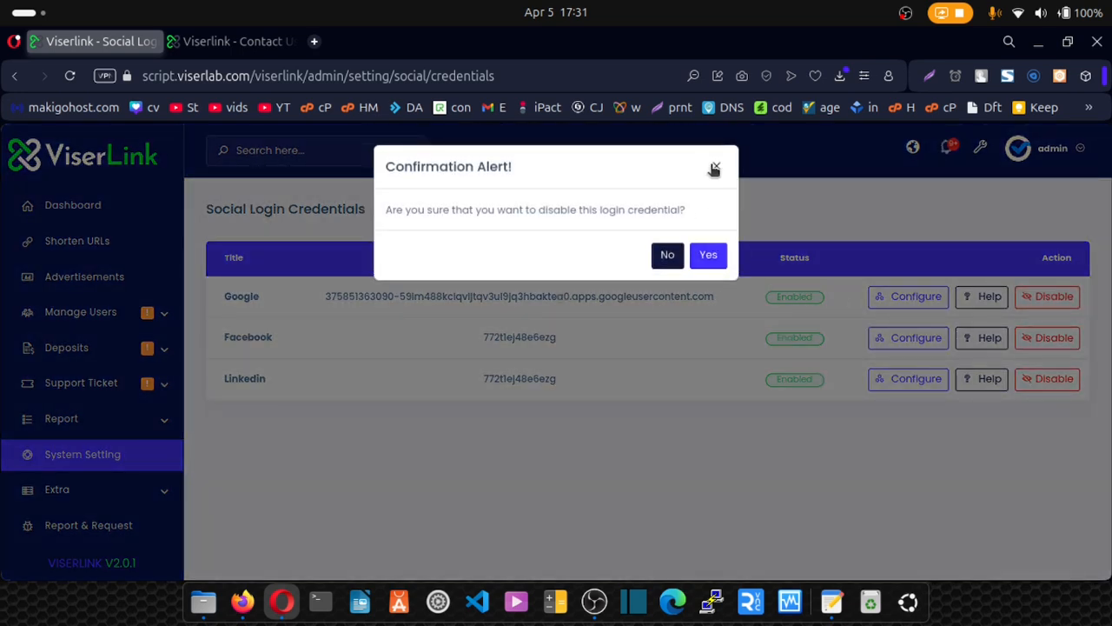
left_click(716, 167)
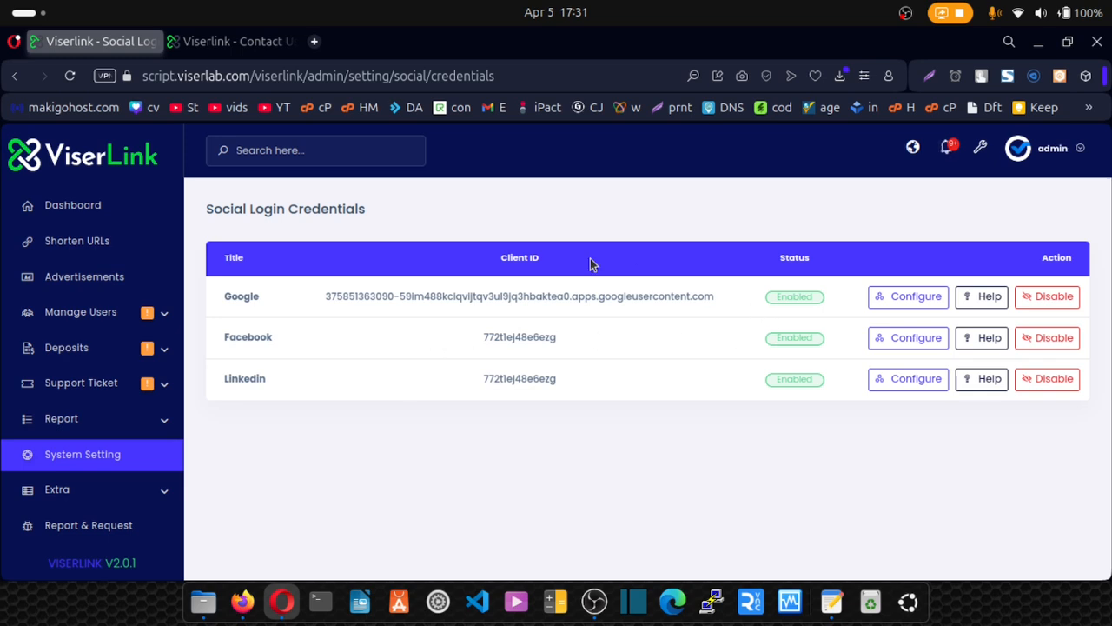
left_click(112, 459)
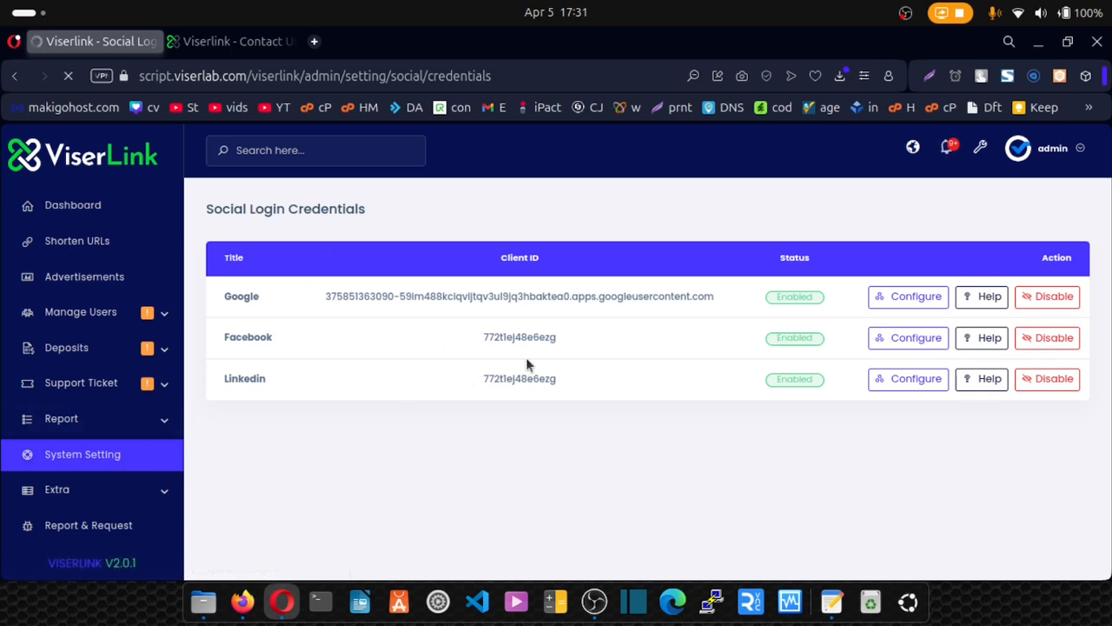
scroll(532, 367, "down", 5)
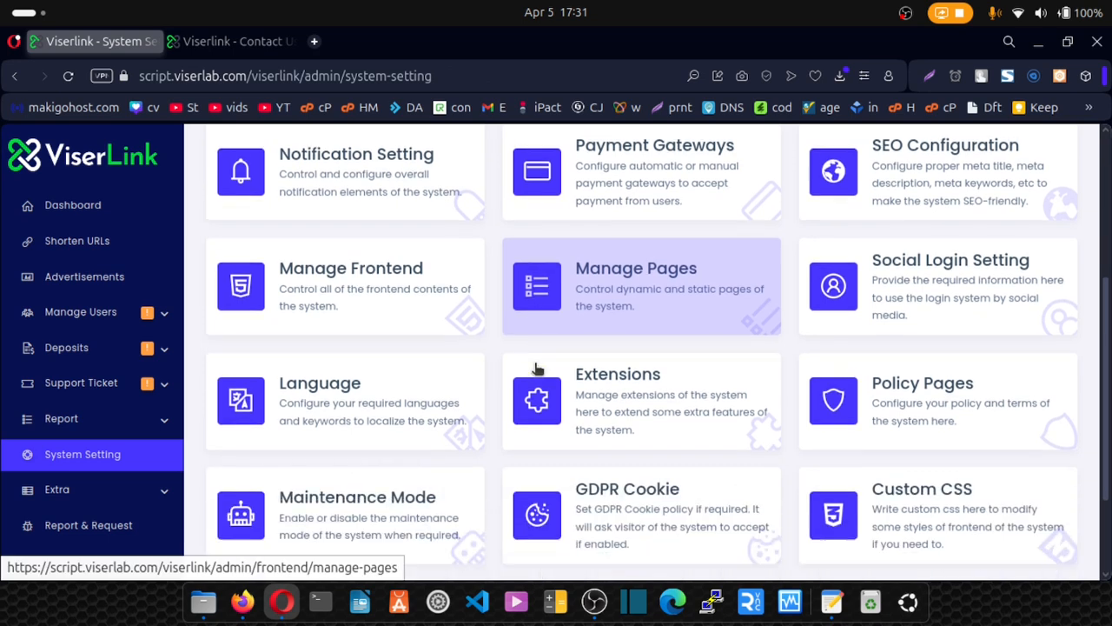
left_click(613, 373)
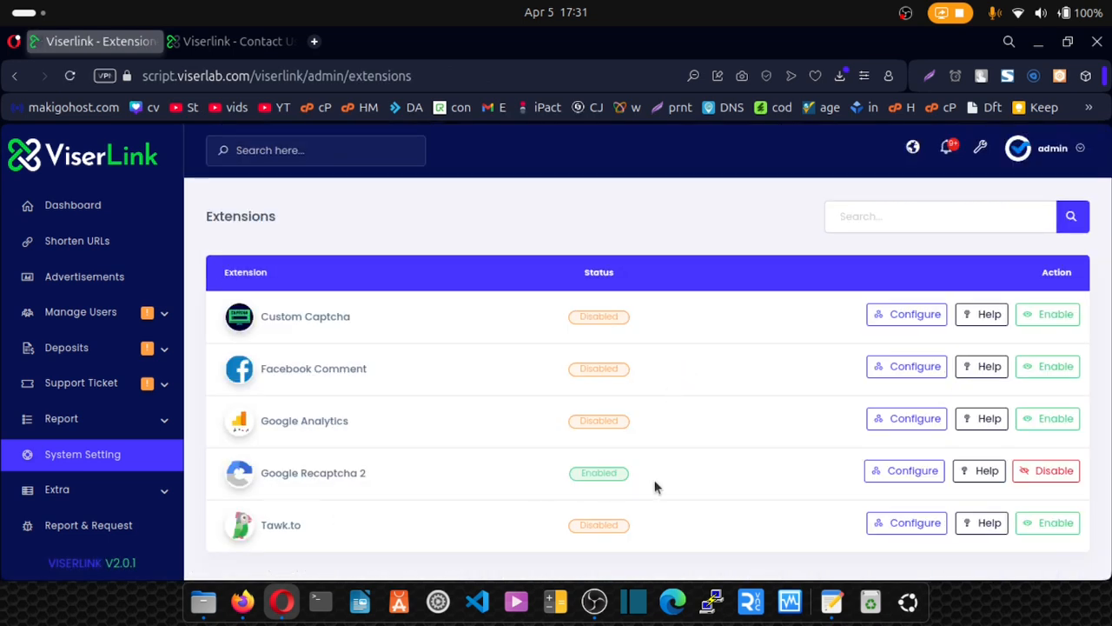
Inspect the Site Key and Secret Key values in the Google Recaptcha 2 configuration.
left_click(897, 475)
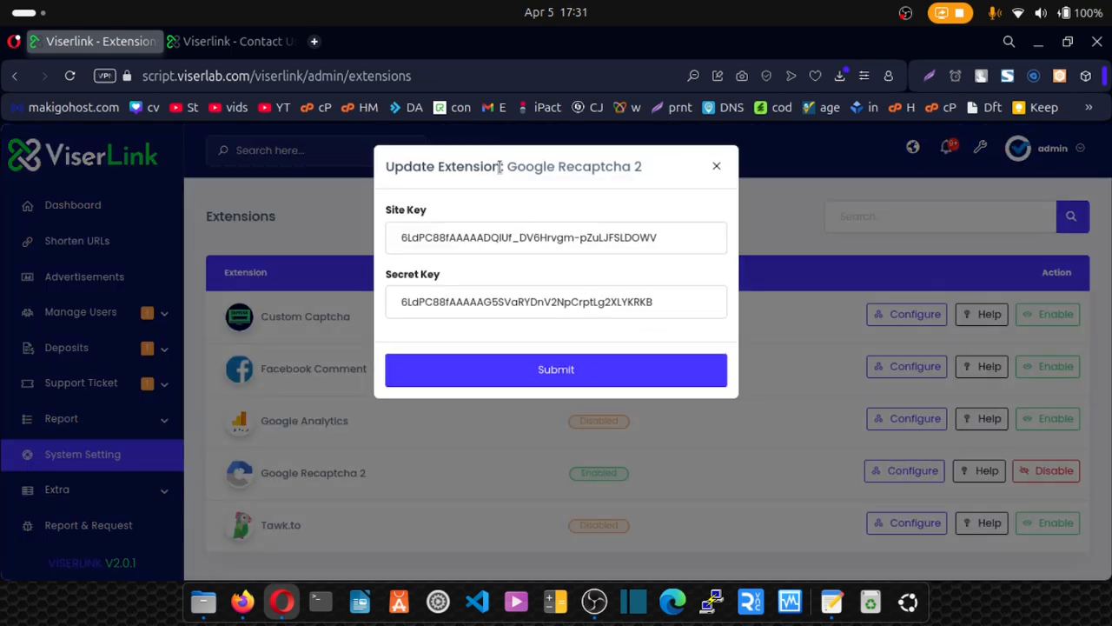
mouse_move(501, 166)
left_mouse_down()
mouse_move(621, 166)
mouse_move(508, 172)
left_mouse_up()
left_click(622, 171)
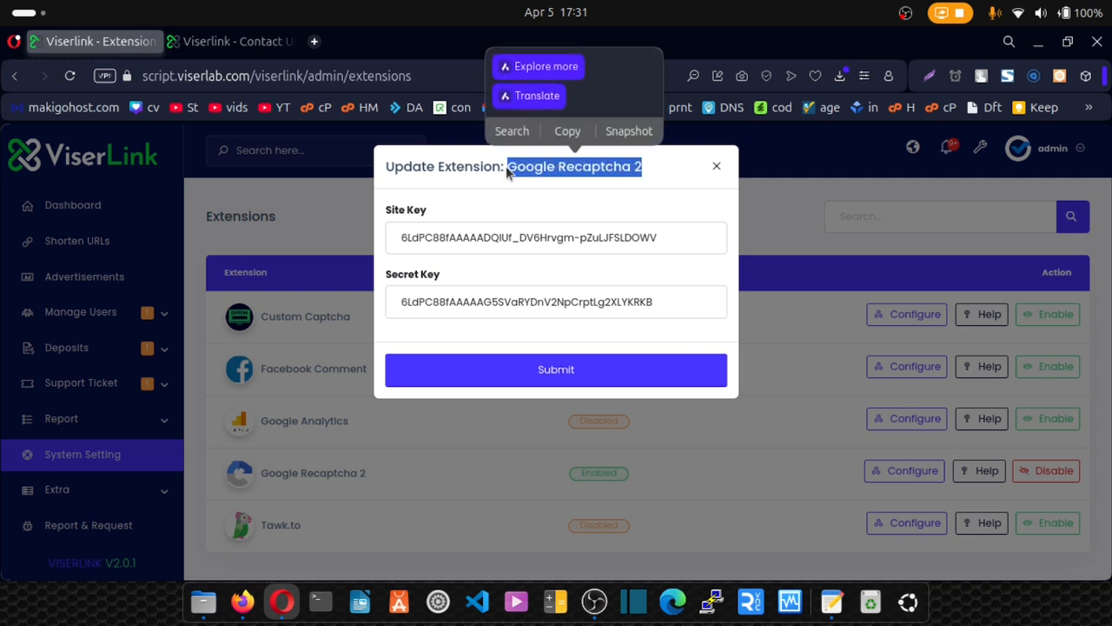
left_click(539, 236)
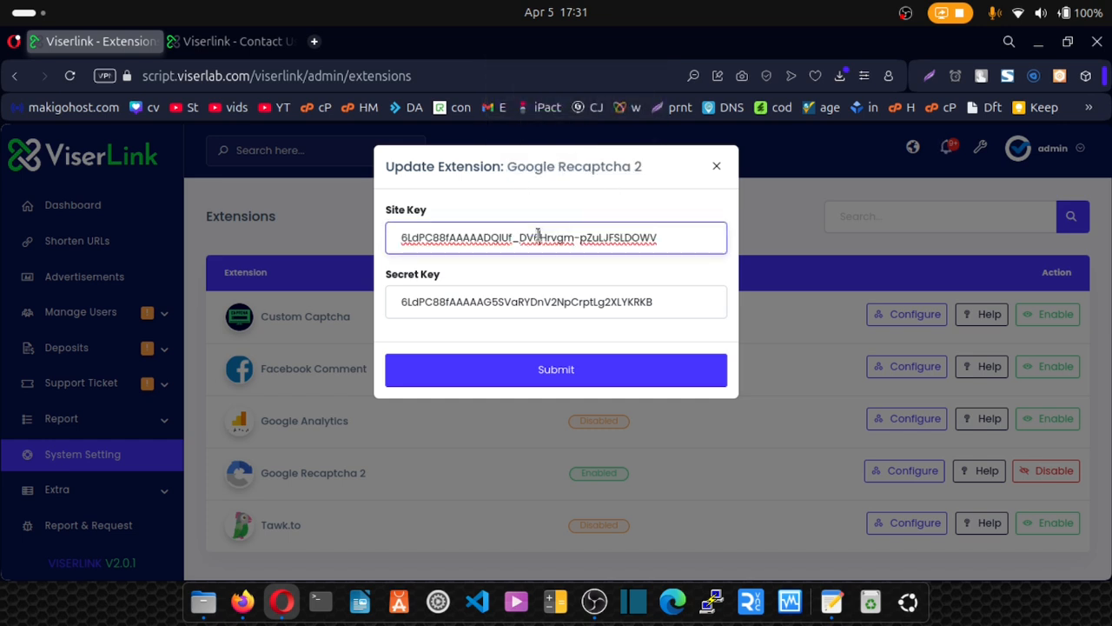
key("ctrl+a")
left_click(527, 299)
key("ctrl+a")
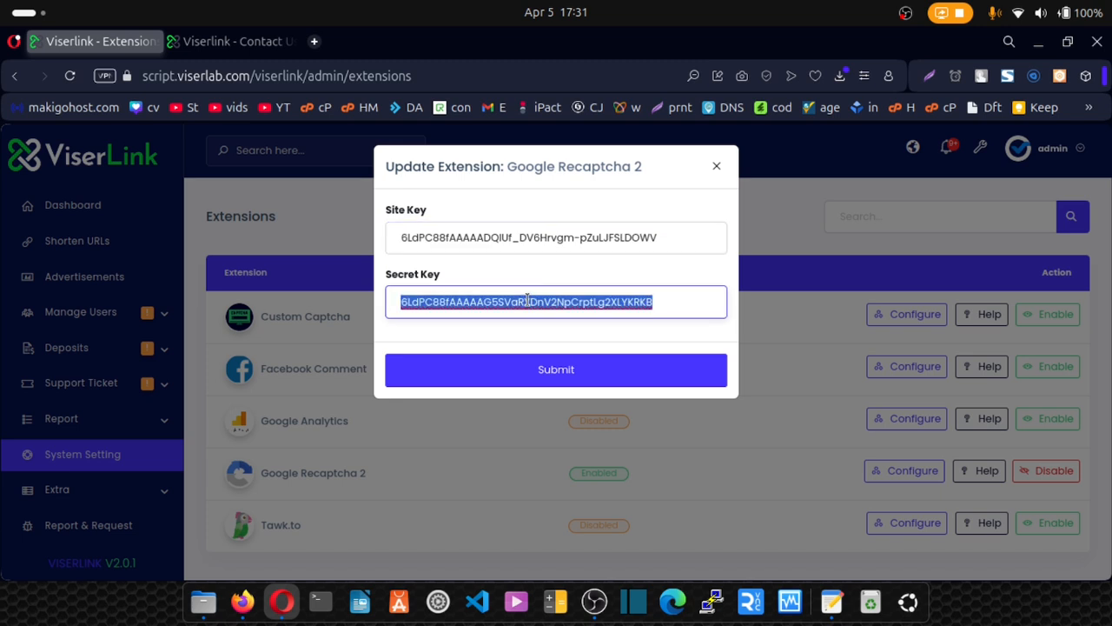
double_click(519, 236)
key("ctrl+a")
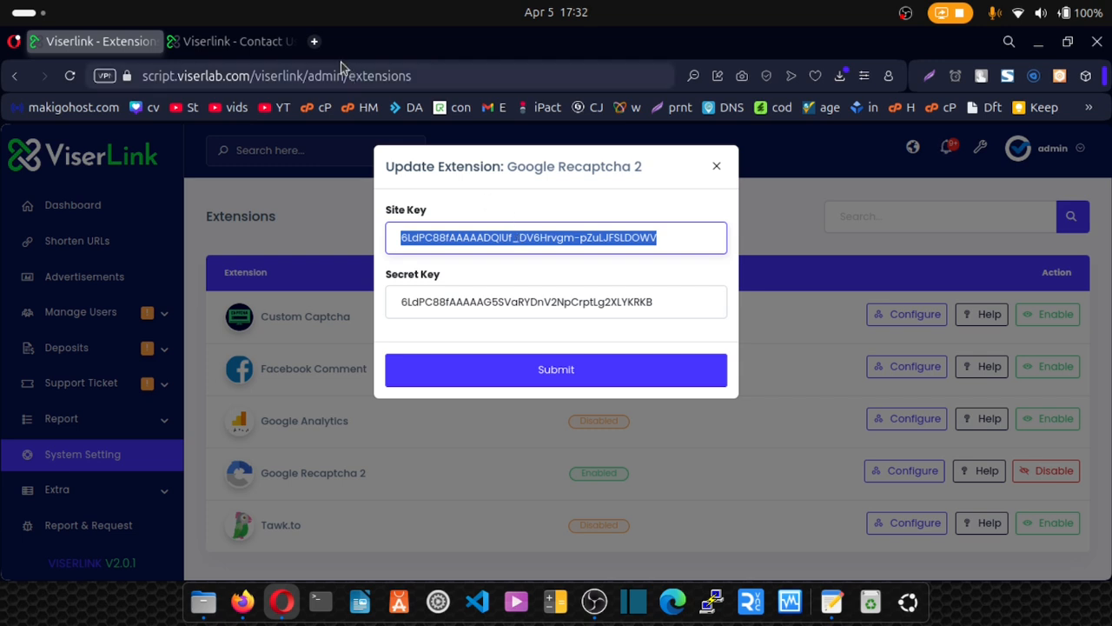
left_click(249, 47)
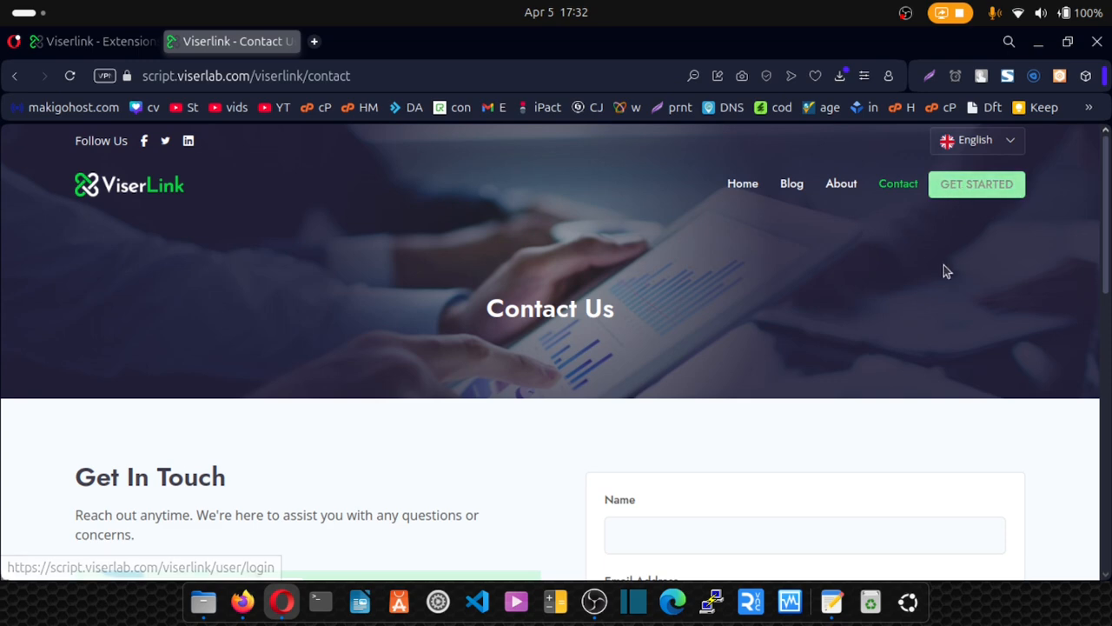
Tick 'I'm not a robot' on the public Contact form, then close the Recaptcha dialog unsaved.
scroll(921, 317, "down", 5)
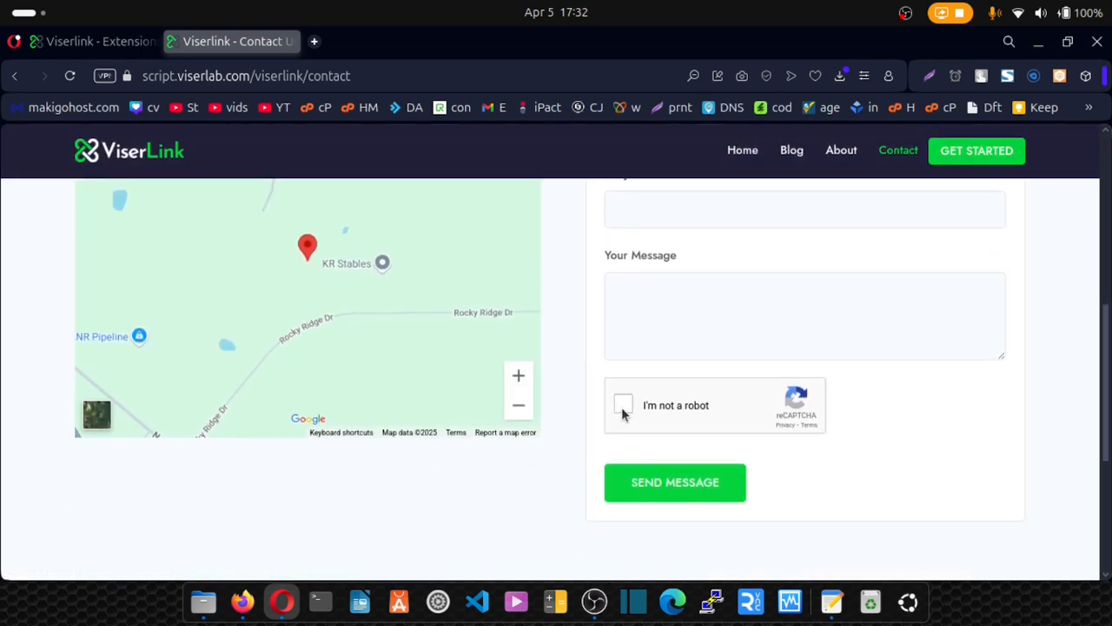
scroll(626, 355, "down", 2)
left_click(626, 308)
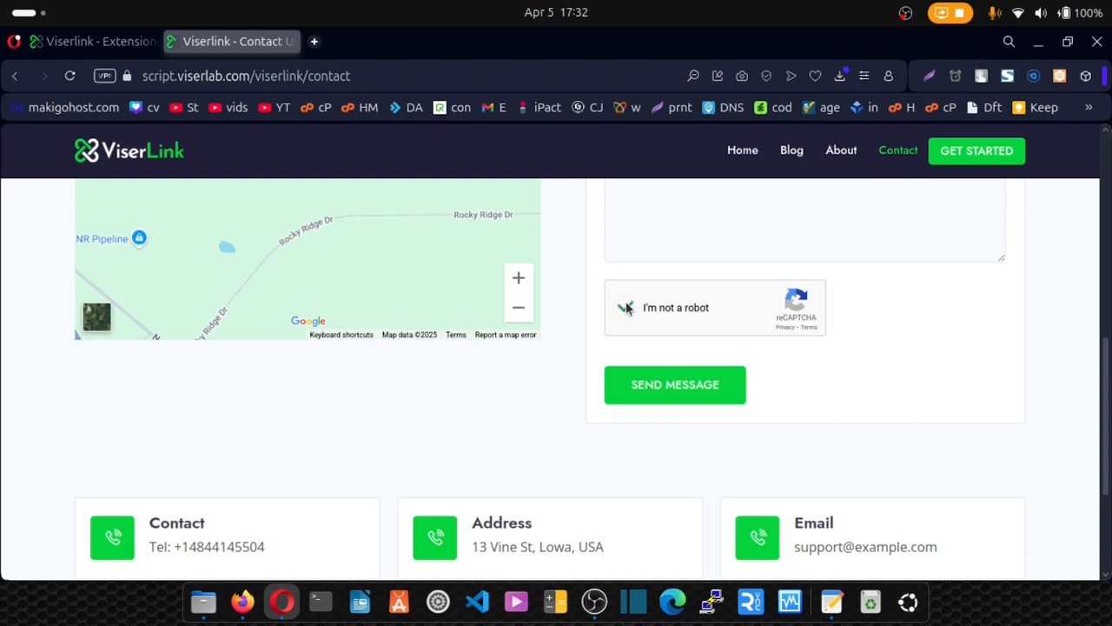
left_click(113, 42)
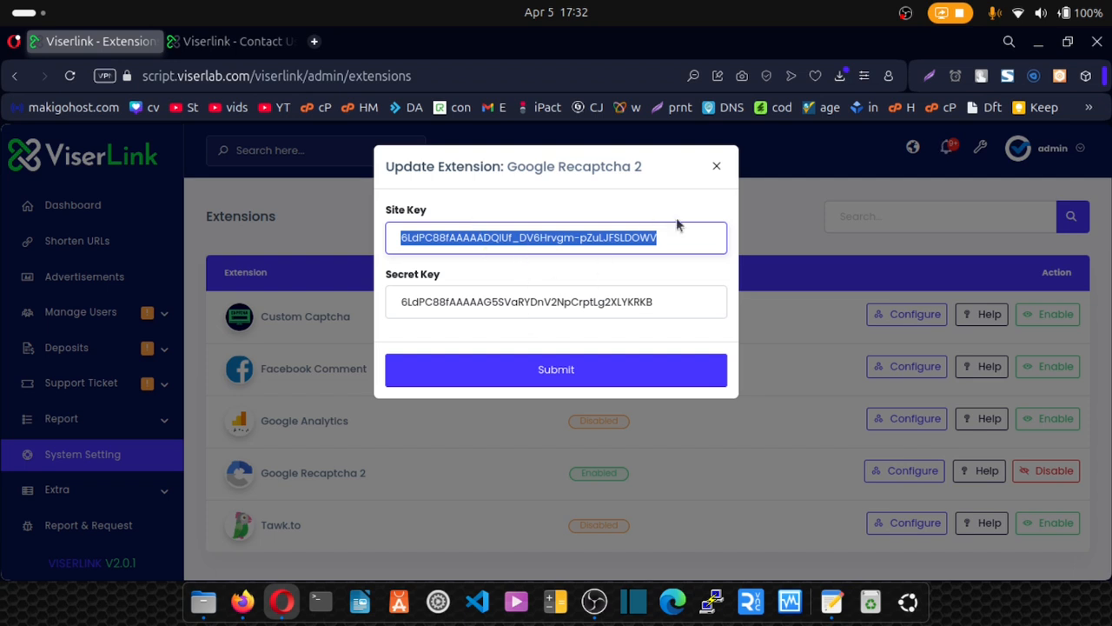
left_click(716, 167)
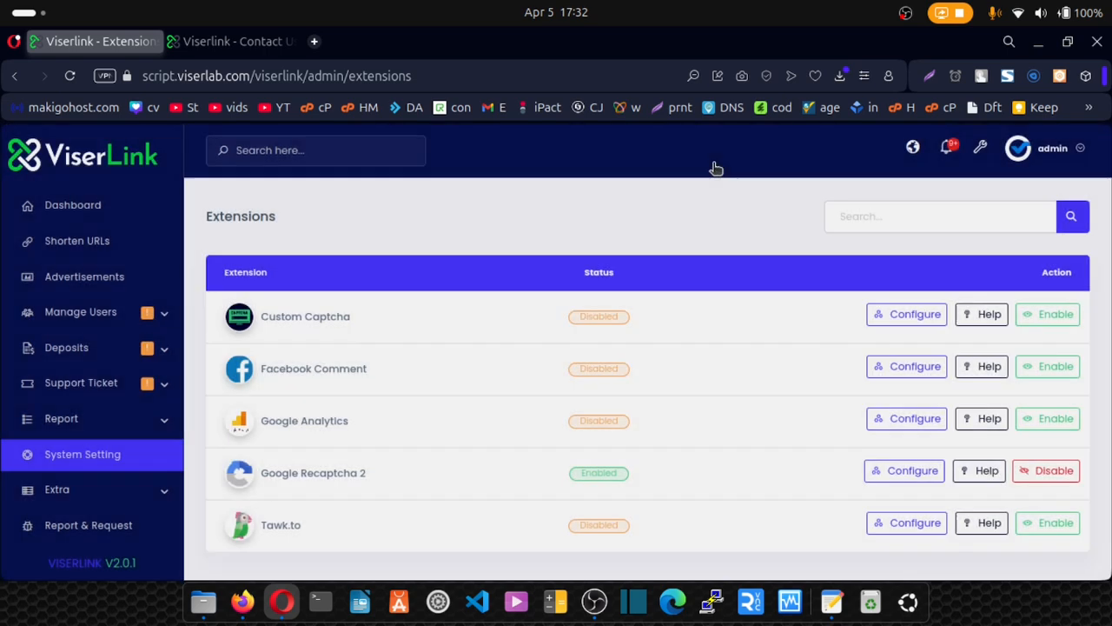
left_click(91, 458)
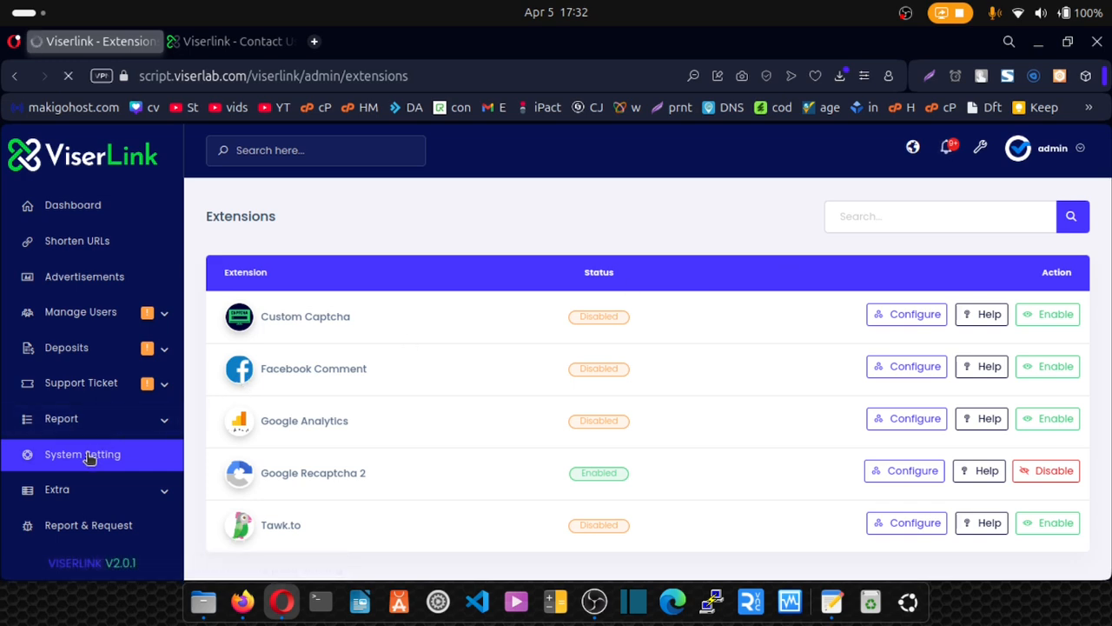
scroll(541, 423, "down", 1)
scroll(542, 422, "down", 1)
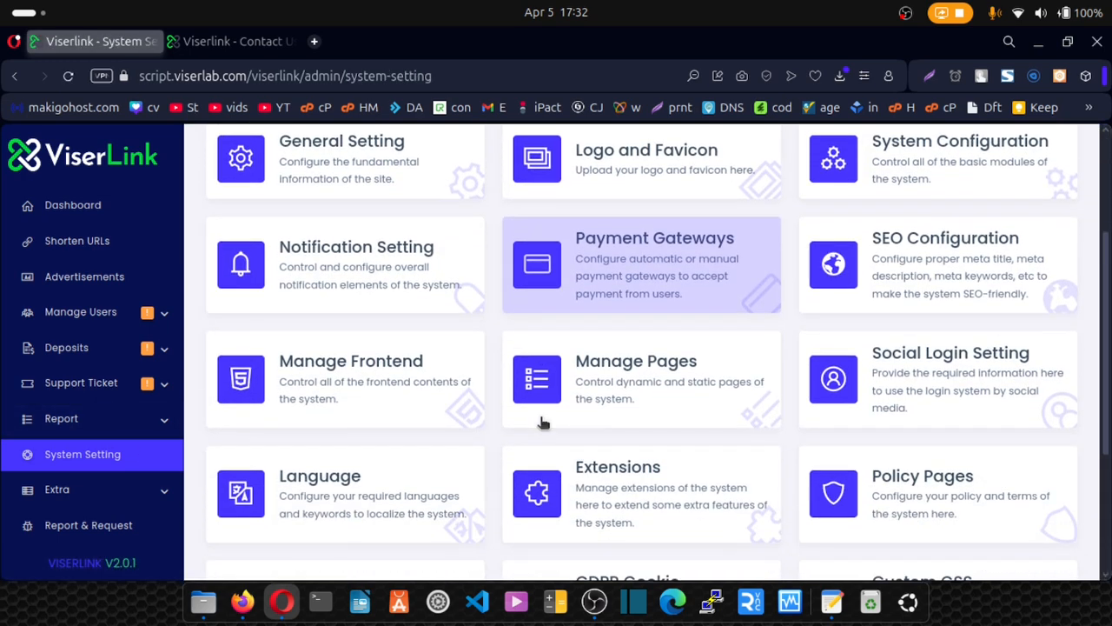
left_click(894, 494)
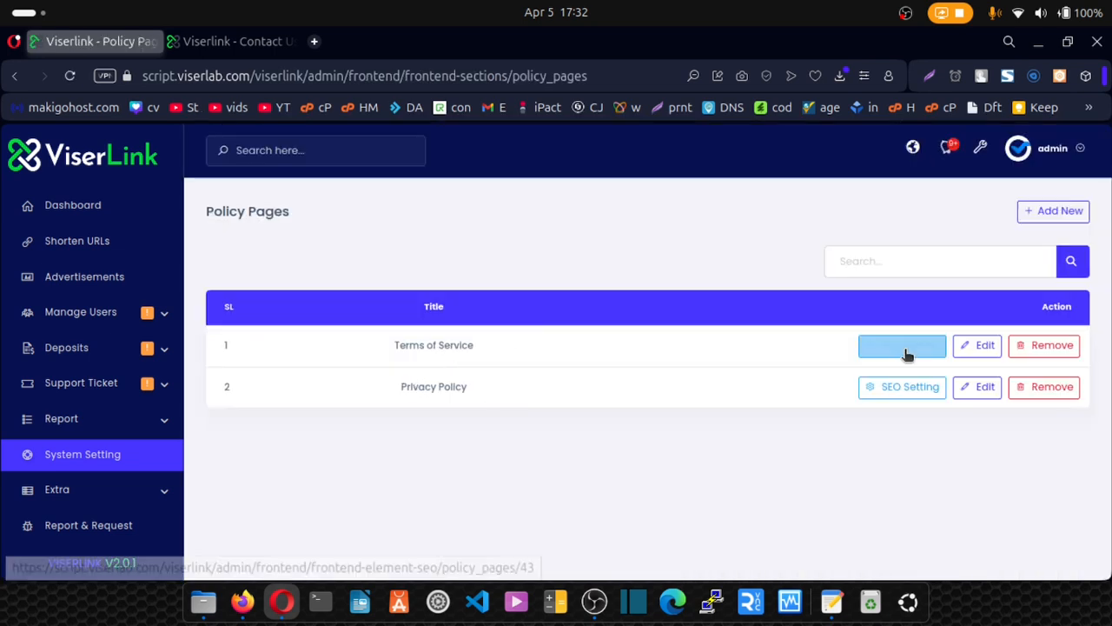
left_click(983, 347)
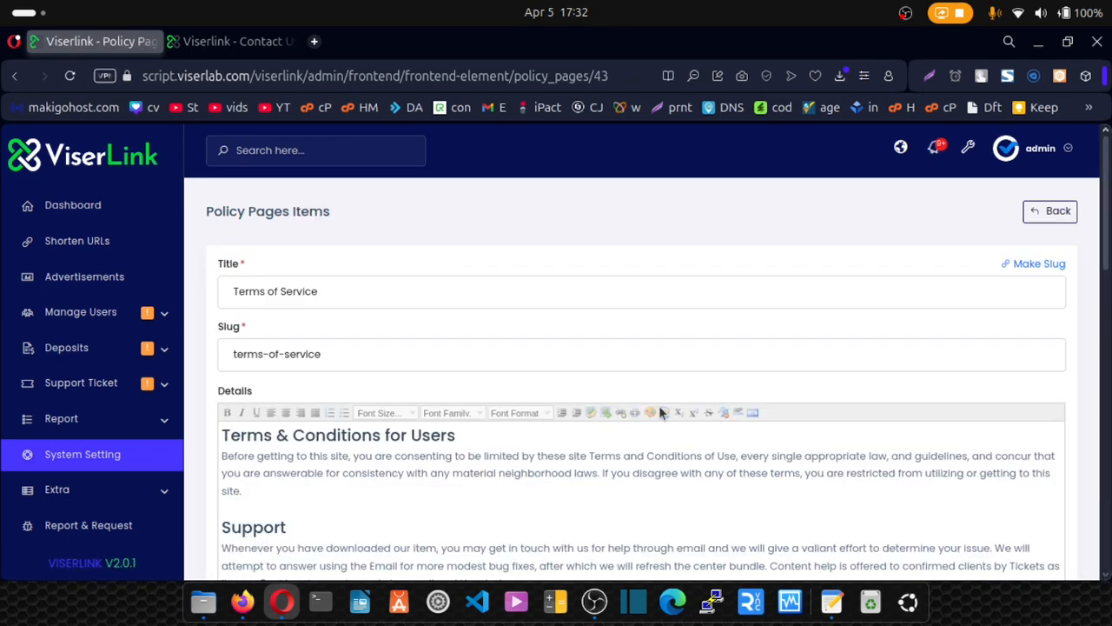
scroll(517, 409, "down", 8)
scroll(519, 411, "down", 6)
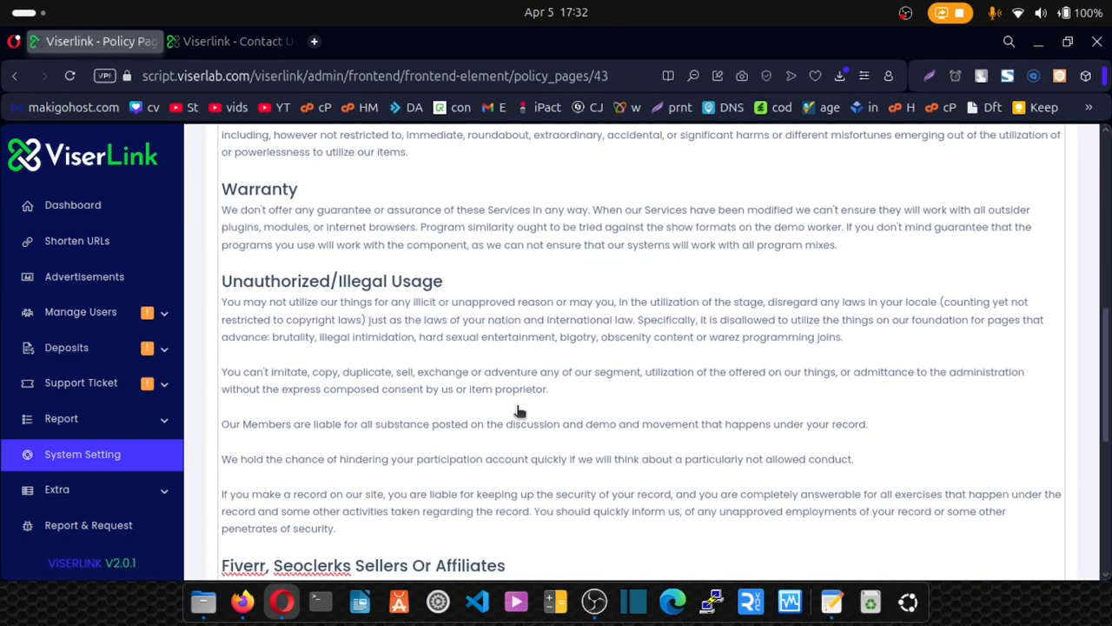
scroll(517, 407, "up", 8)
scroll(517, 405, "up", 5)
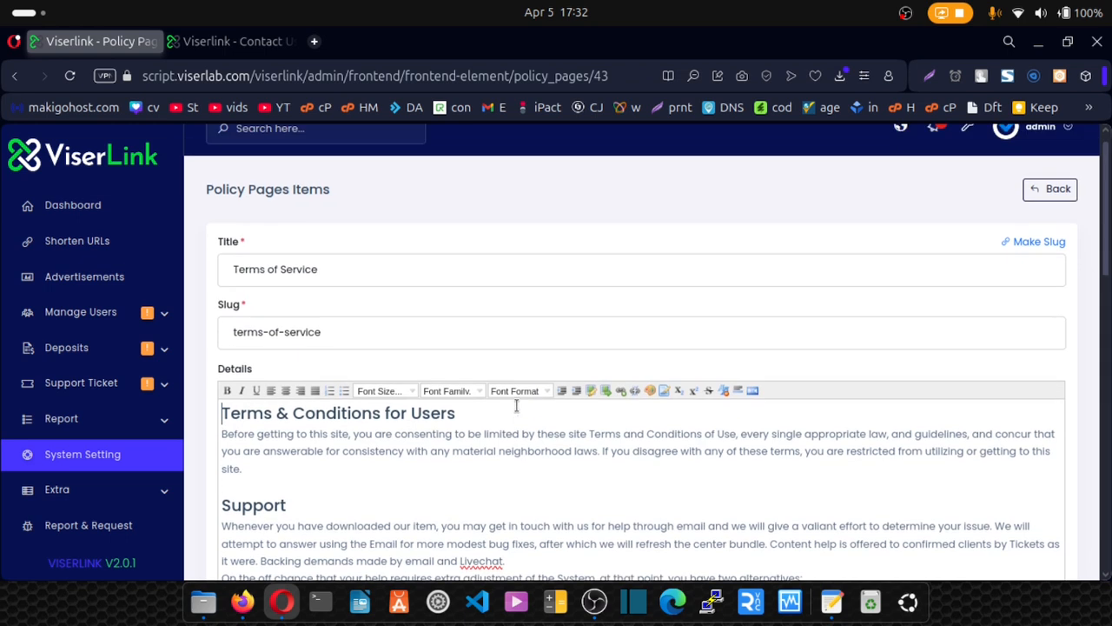
left_click(1059, 213)
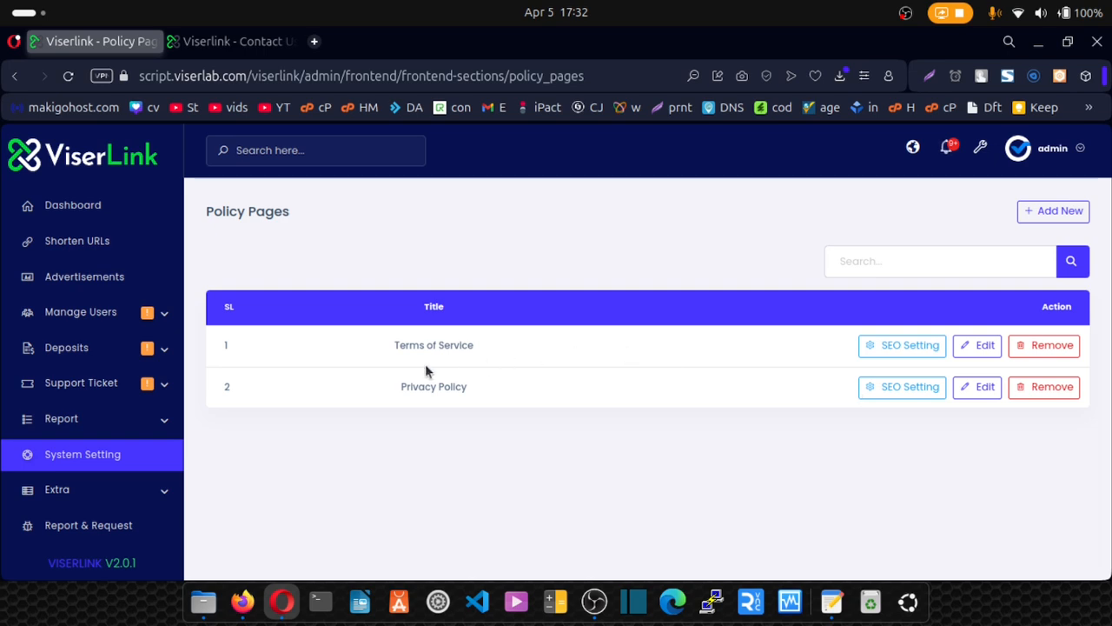
left_click_drag(395, 391, 493, 392)
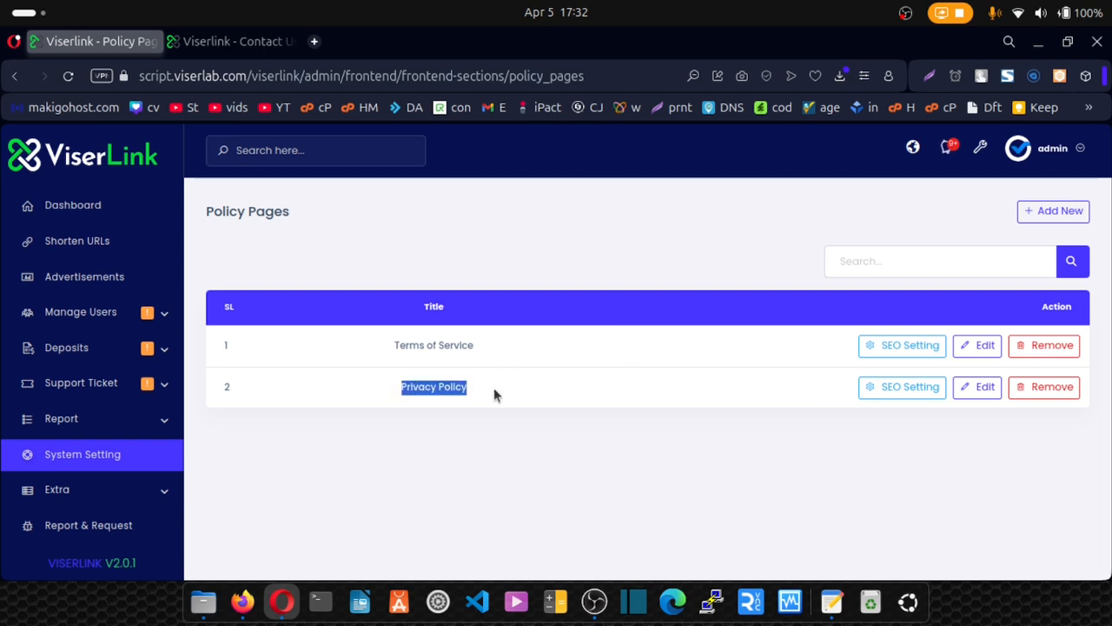
left_click(972, 390)
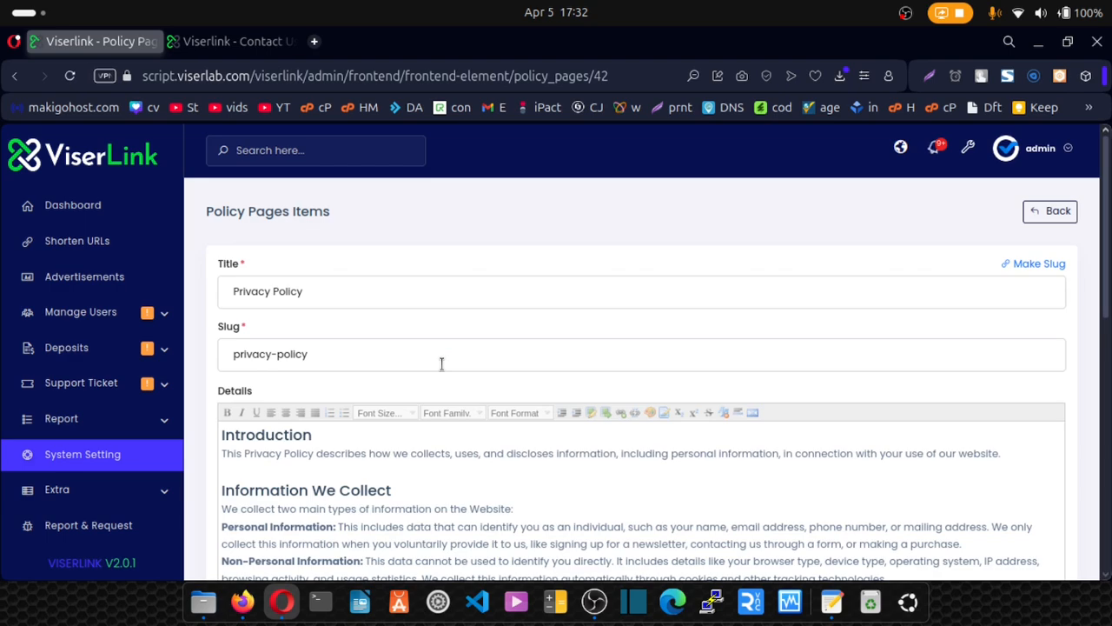
scroll(442, 365, "down", 5)
scroll(441, 365, "up", 5)
scroll(442, 363, "down", 5)
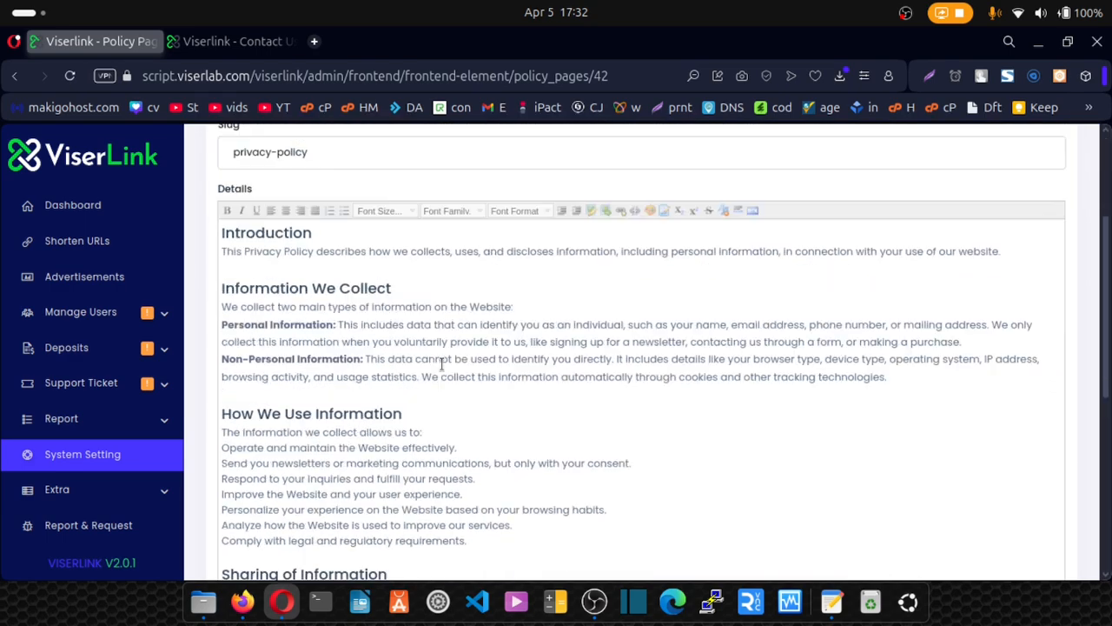
scroll(442, 363, "up", 5)
left_click(1049, 216)
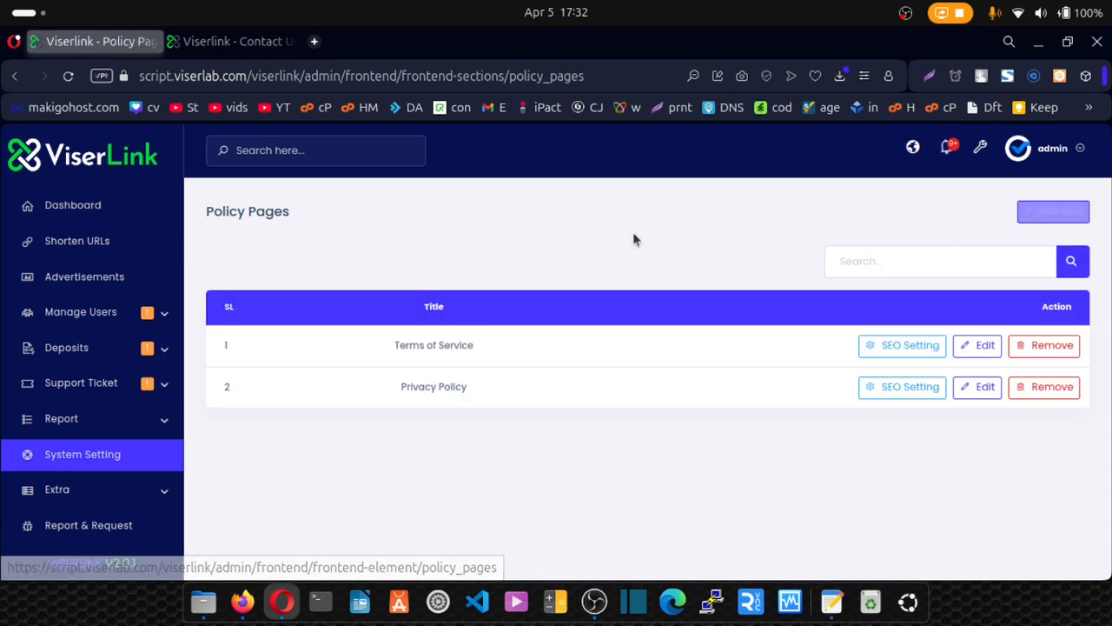
left_click(66, 458)
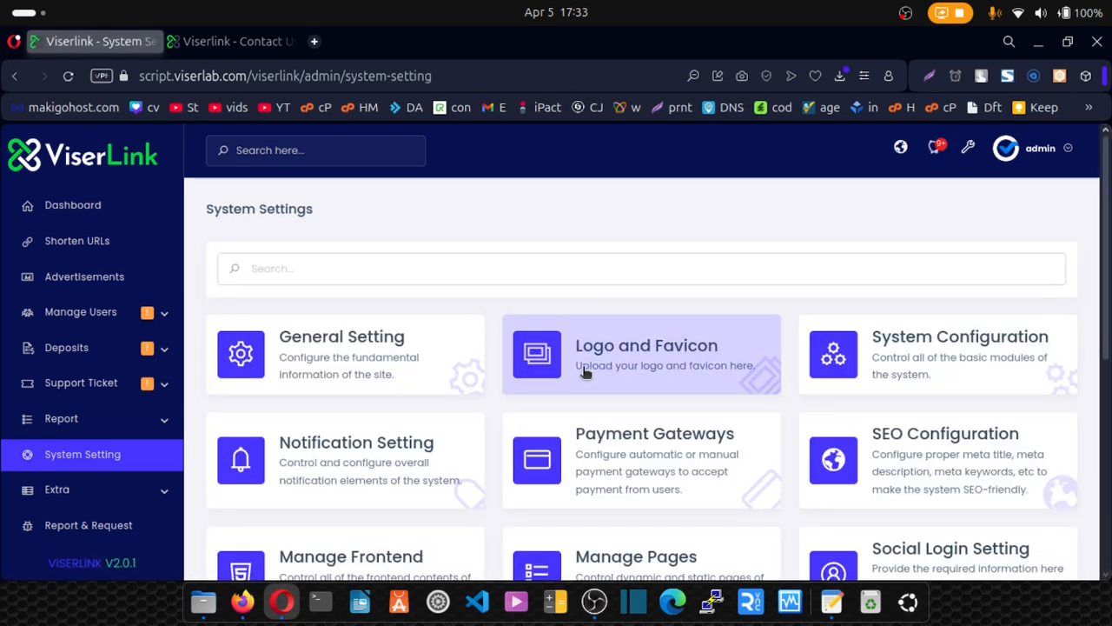
Switch Maintenance Mode status from Disabled to Enable, keeping the 'under maintenance' description.
scroll(586, 372, "down", 3)
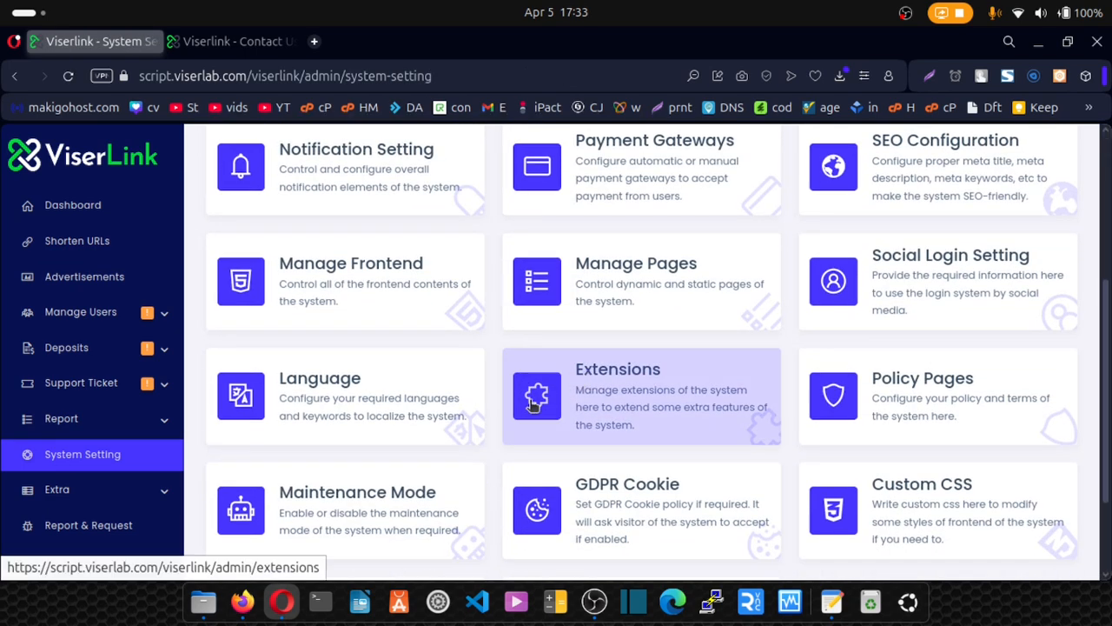
left_click(354, 499)
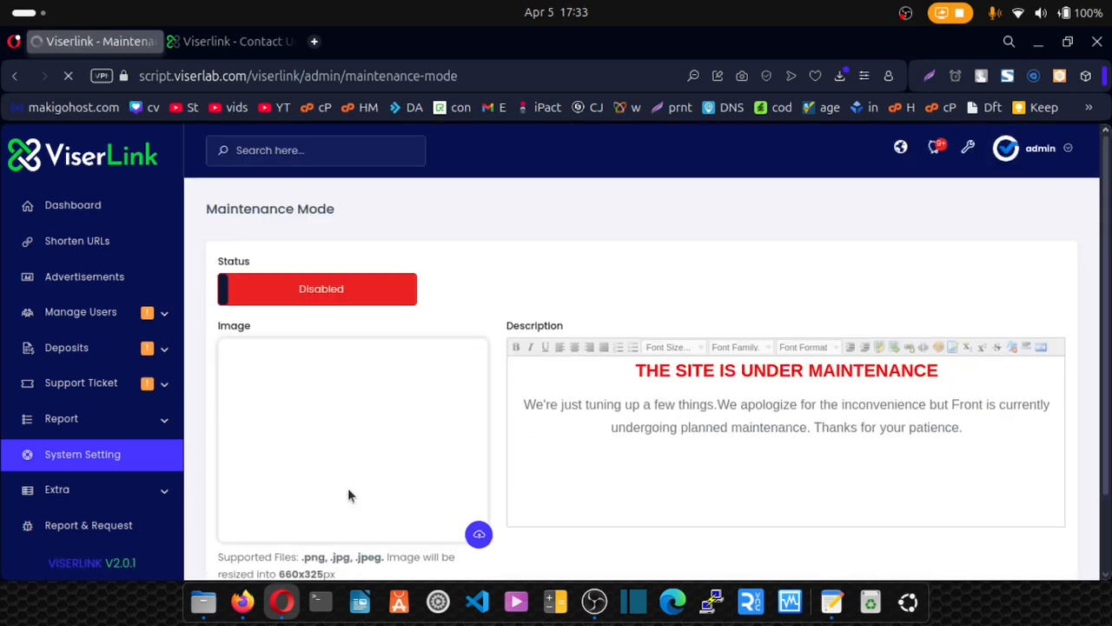
left_click(305, 302)
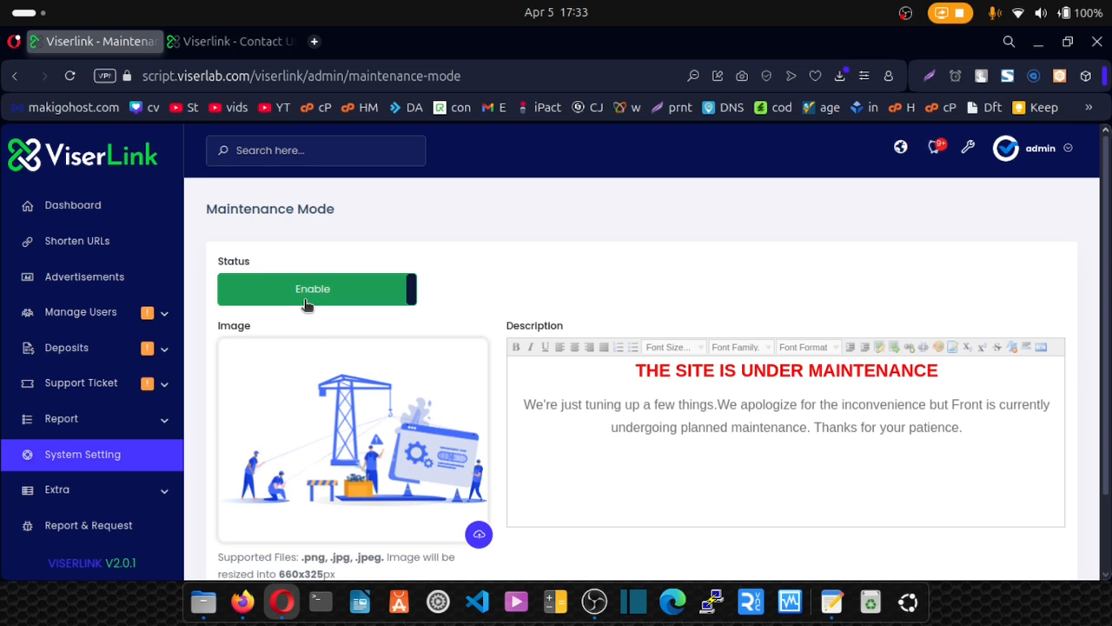
left_click(635, 370)
scroll(462, 451, "down", 1)
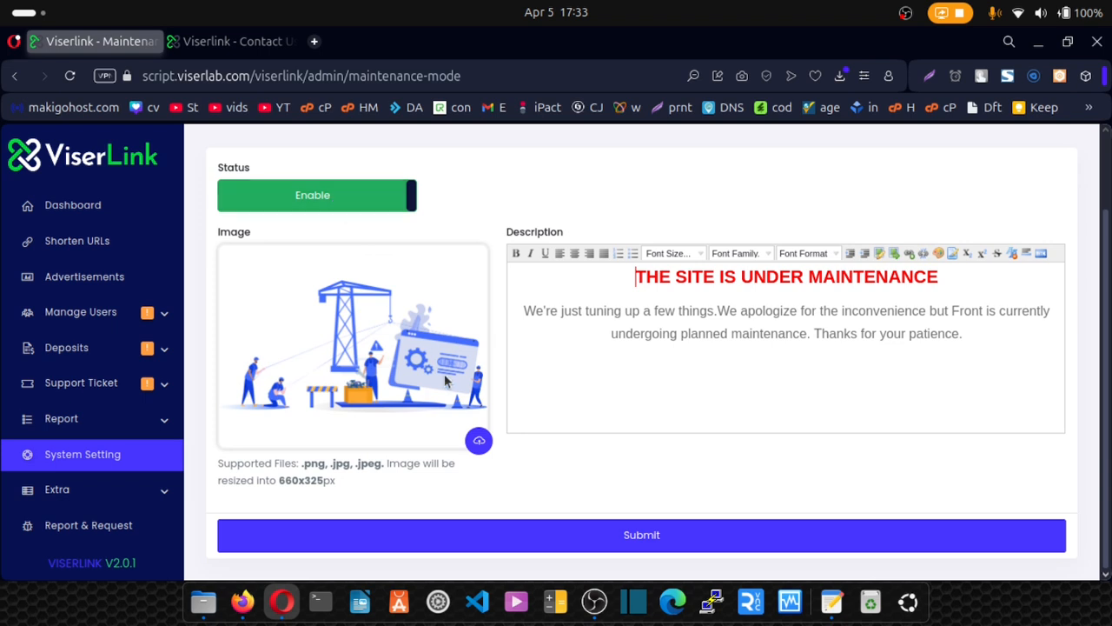
left_click(117, 472)
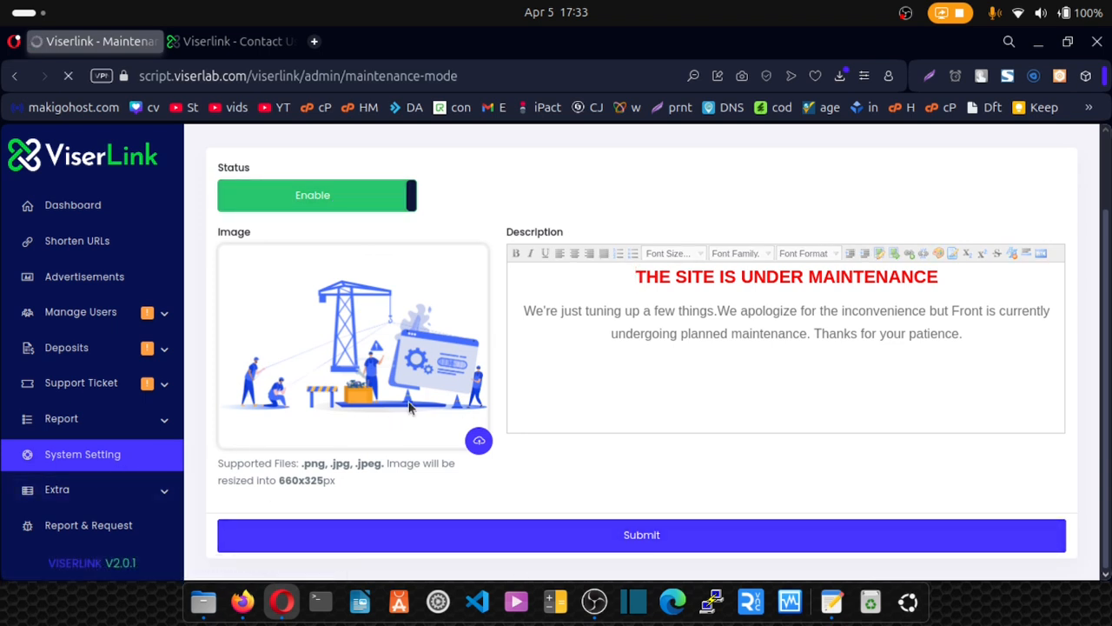
Scroll through the GDPR Cookie policy page to review it.
scroll(436, 422, "down", 5)
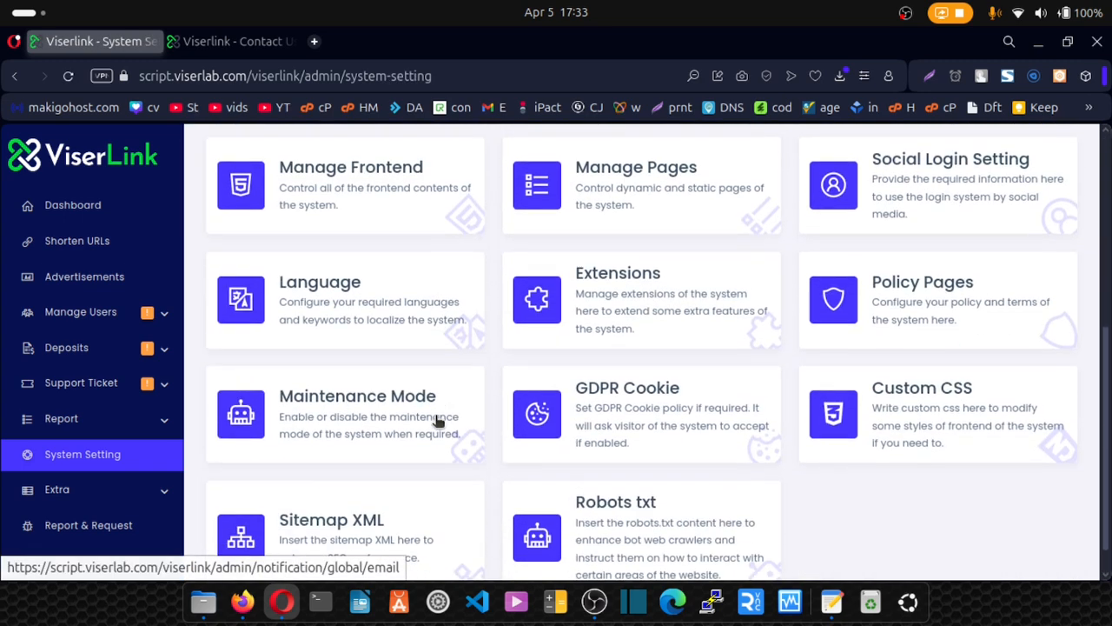
left_click(652, 408)
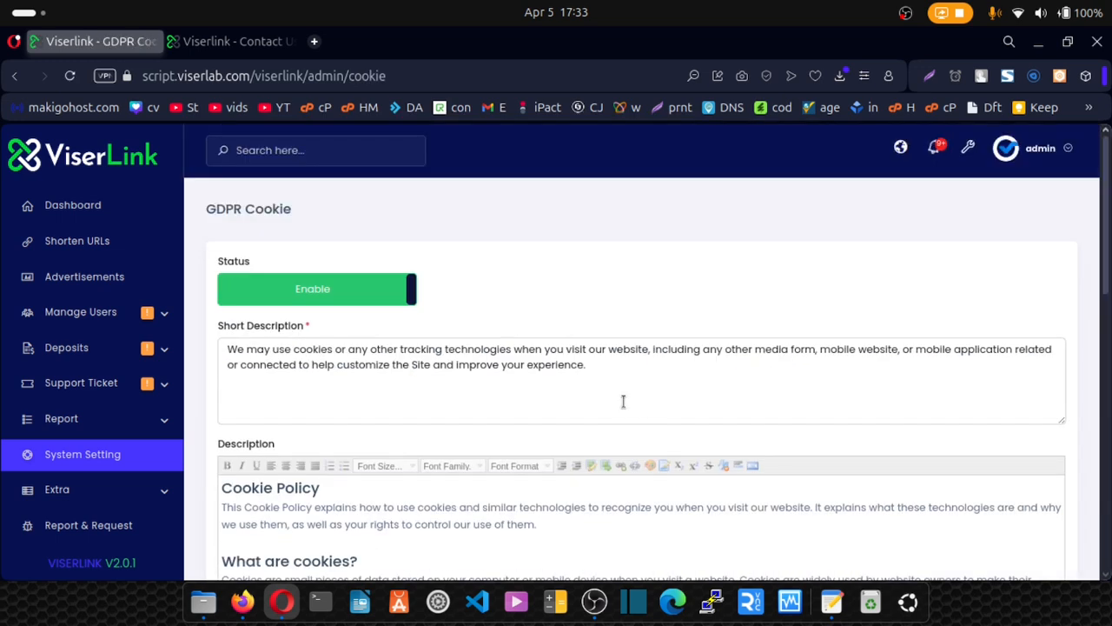
scroll(623, 400, "down", 3)
scroll(291, 318, "down", 5)
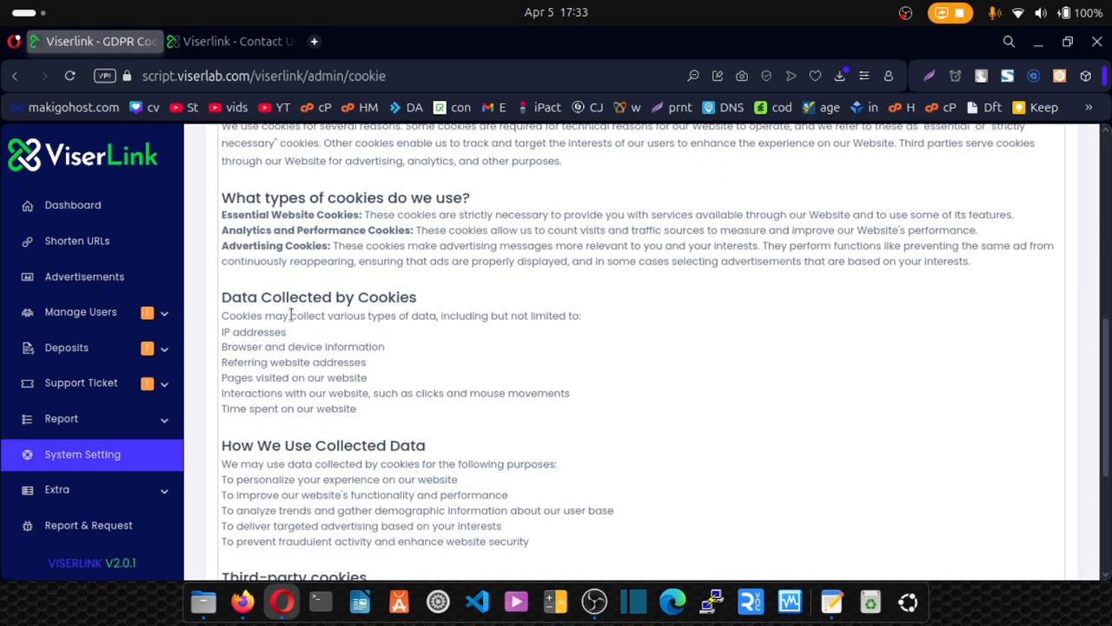
scroll(291, 317, "down", 3)
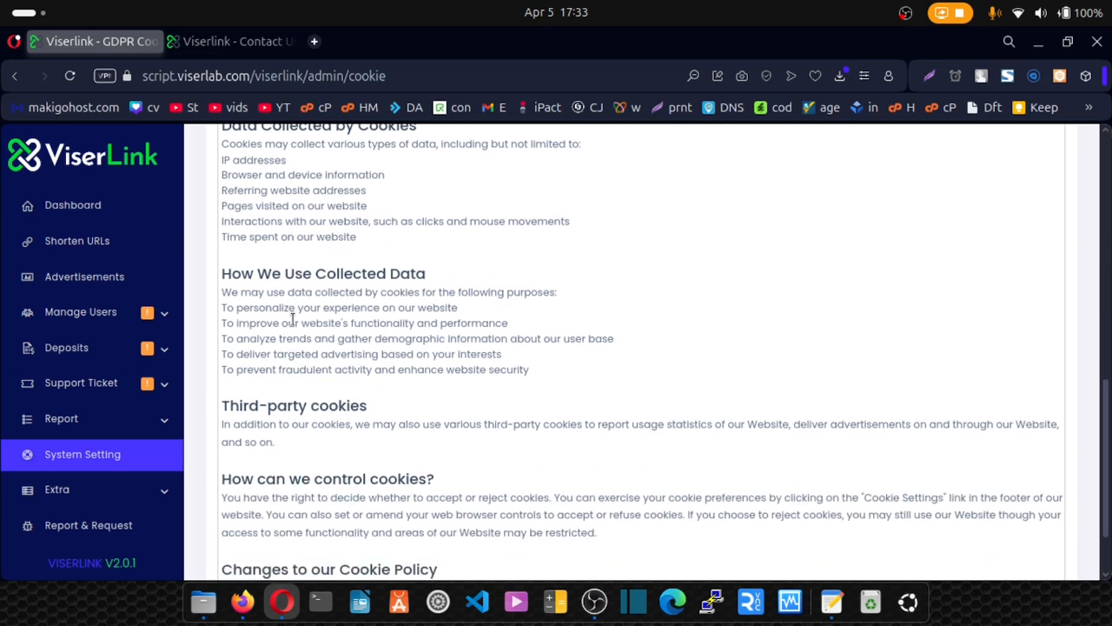
scroll(297, 322, "up", 15)
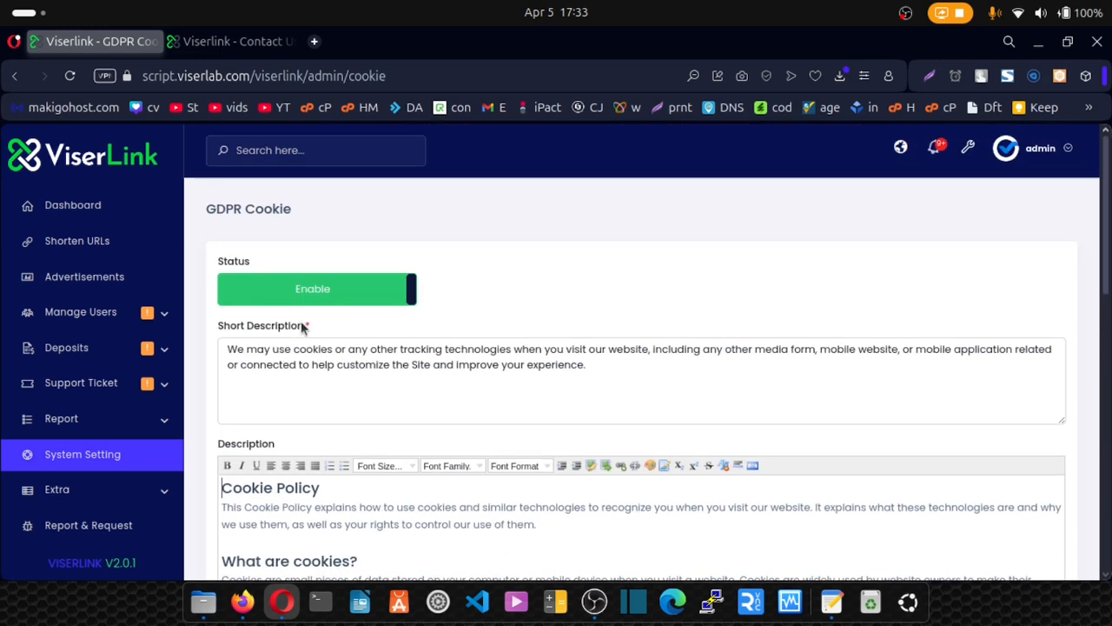
scroll(302, 324, "down", 5)
scroll(303, 323, "down", 5)
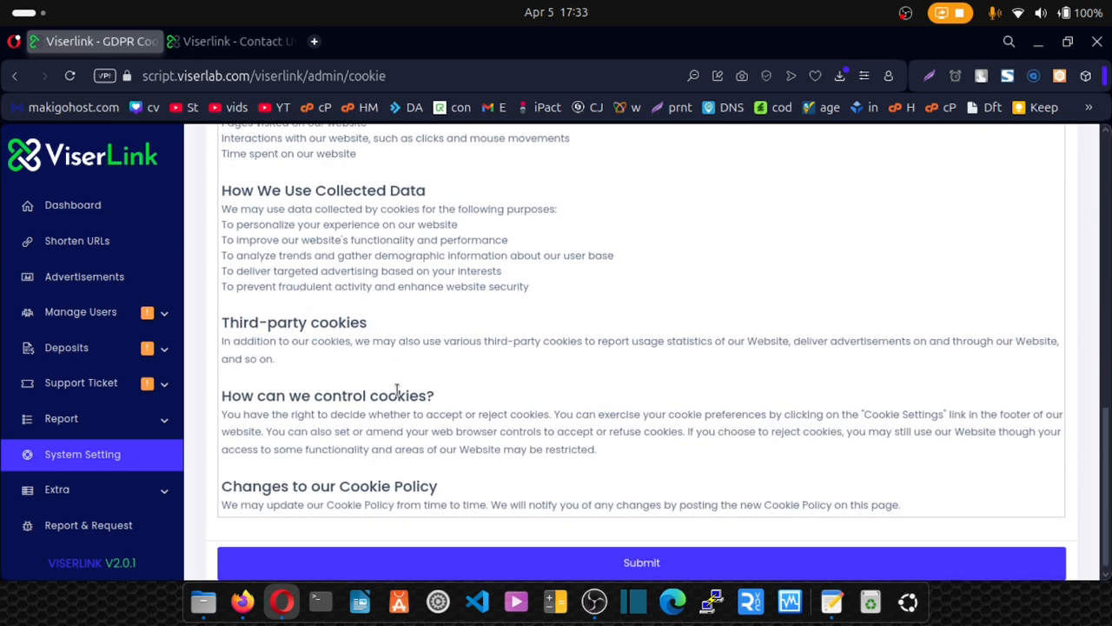
Go back to System Setting and open the Sitemap XML page with its empty editor.
left_click(132, 459)
scroll(513, 355, "up", 5)
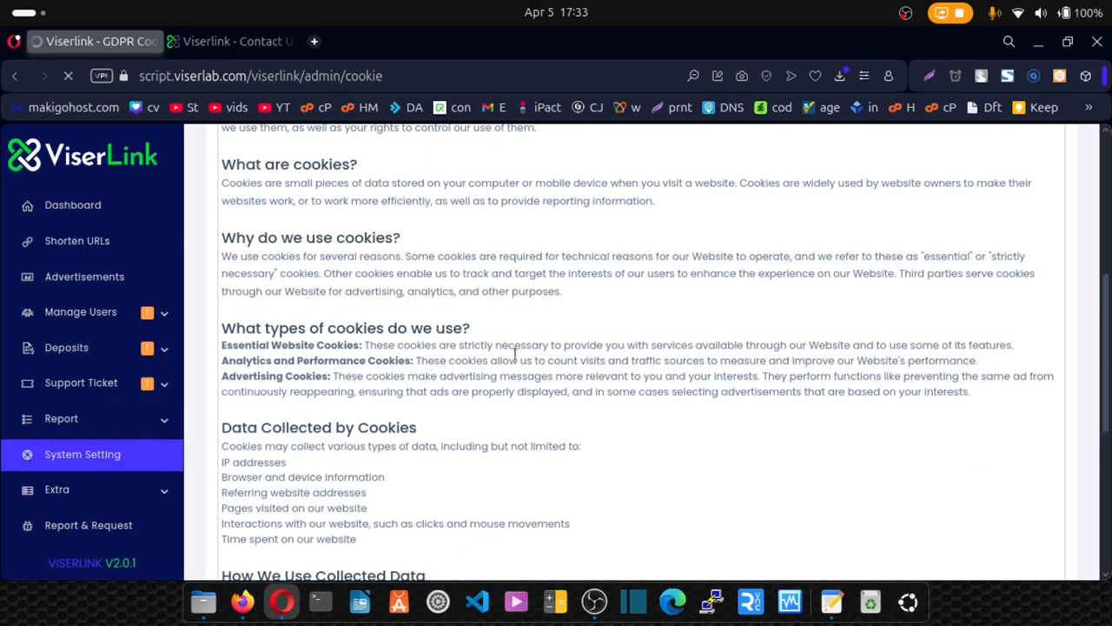
scroll(515, 353, "down", 5)
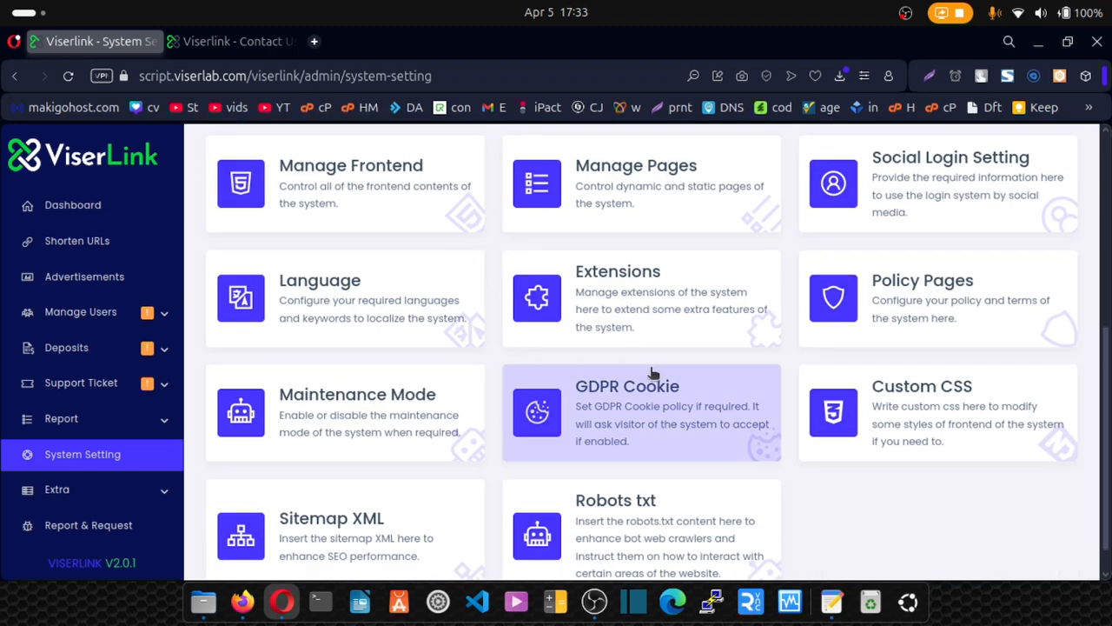
scroll(887, 393, "down", 1)
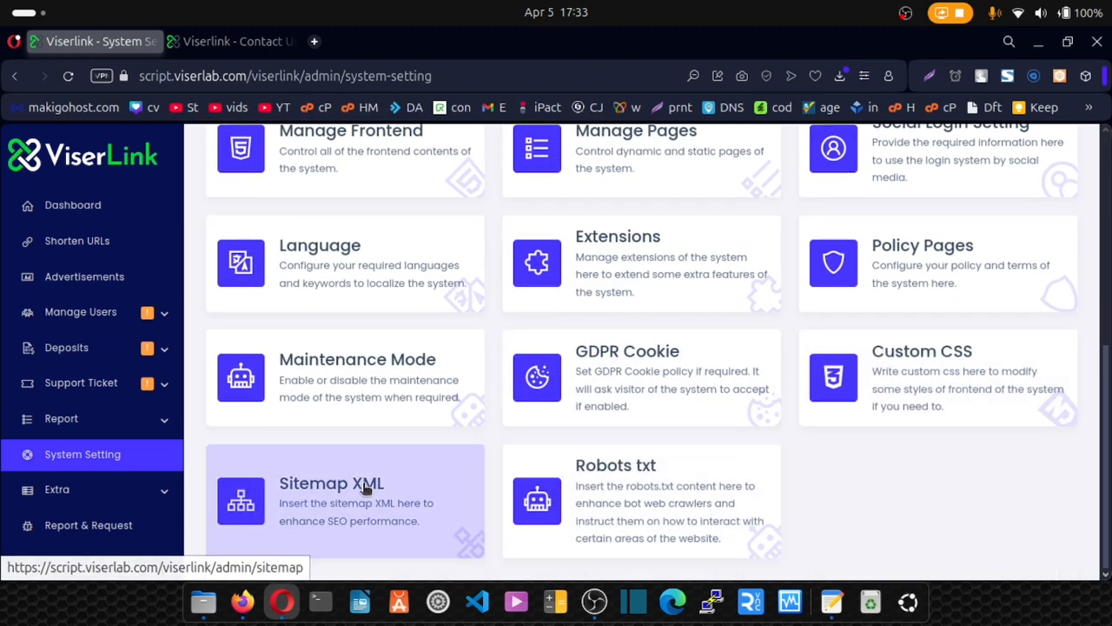
left_click(316, 499)
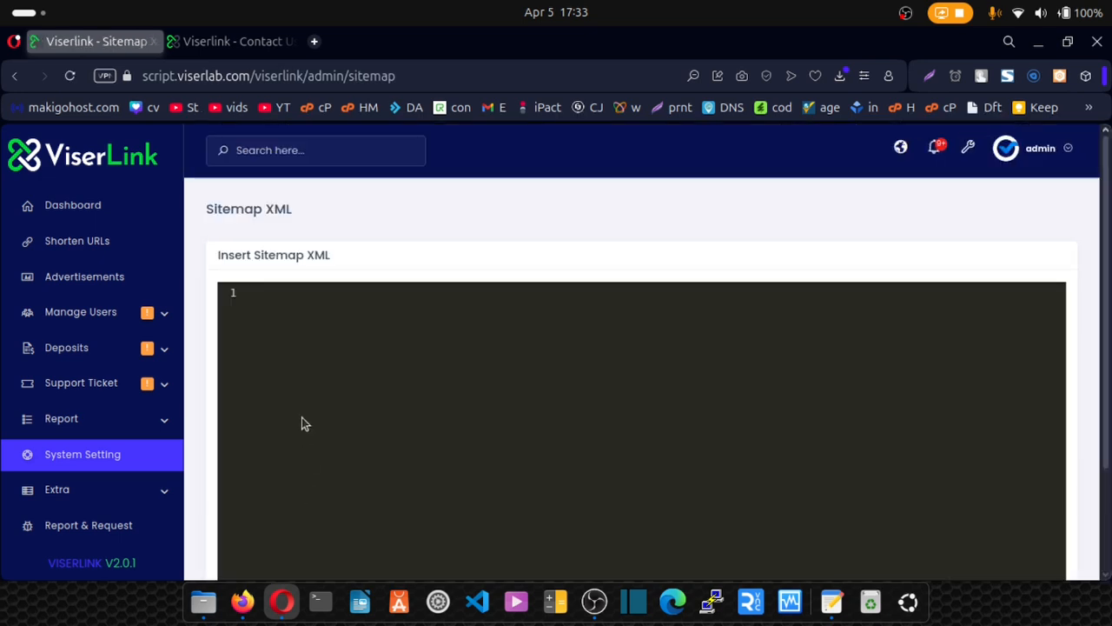
left_click(314, 42)
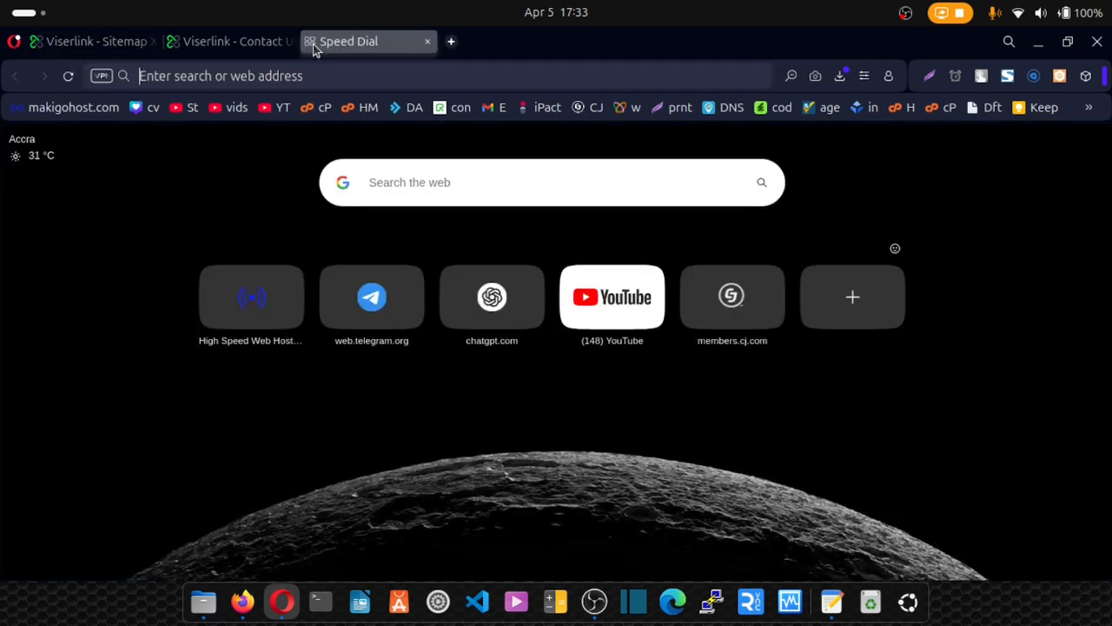
type("free")
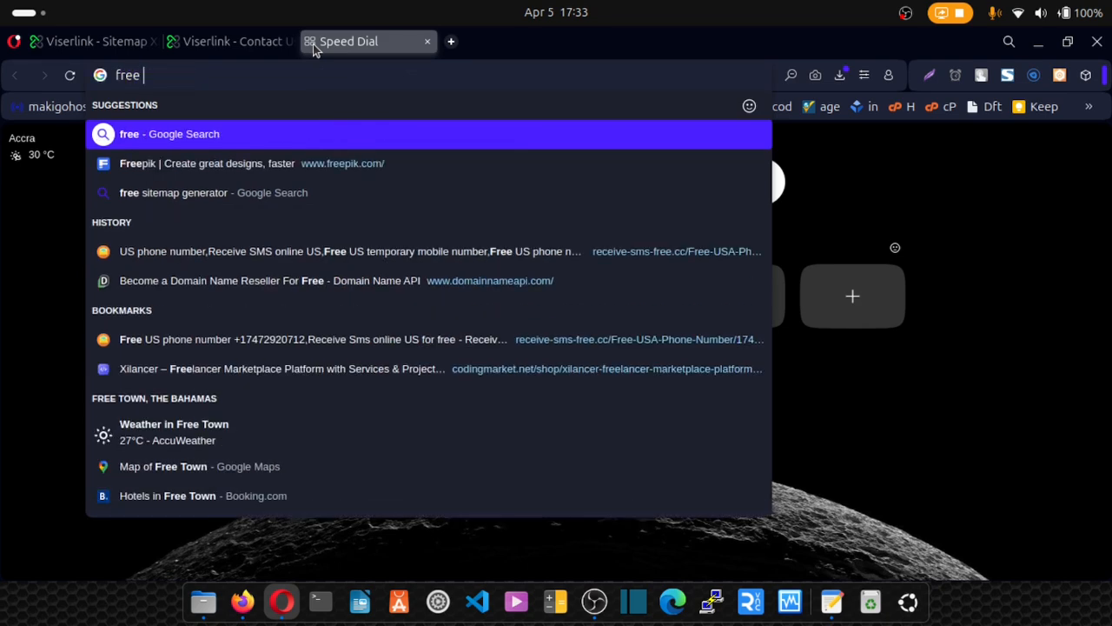
left_click(191, 195)
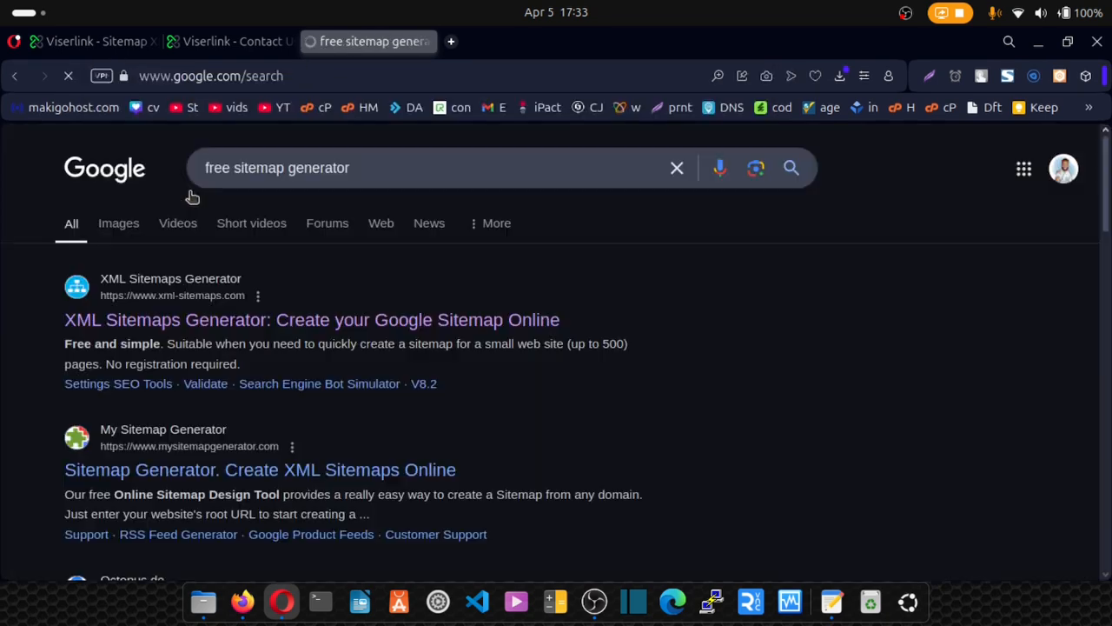
left_click(188, 320)
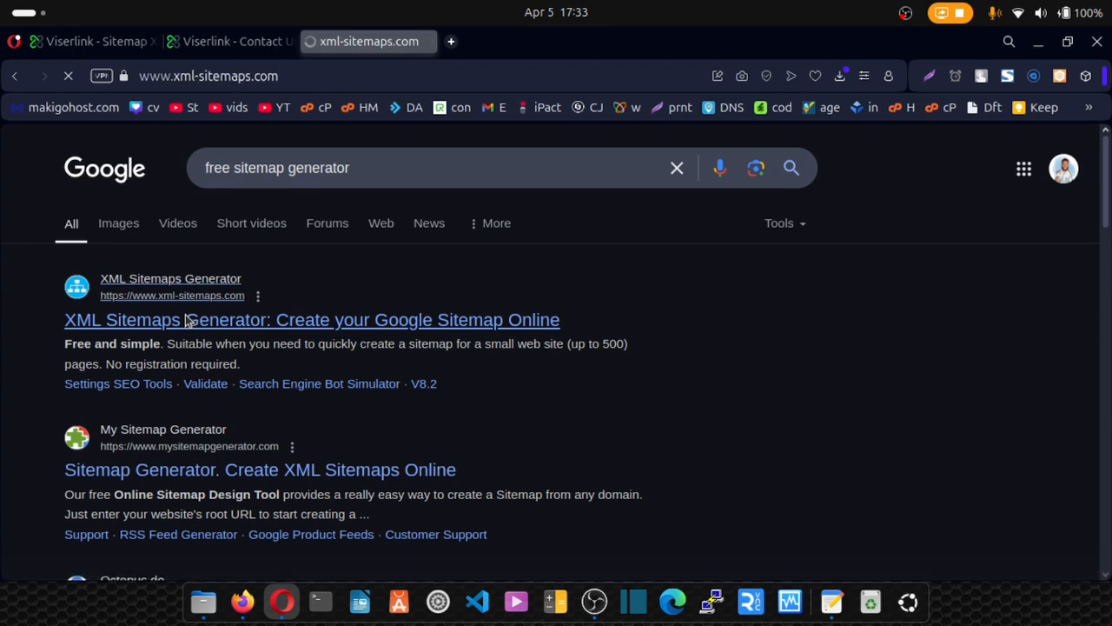
type("https://mytutorialz.xyz")
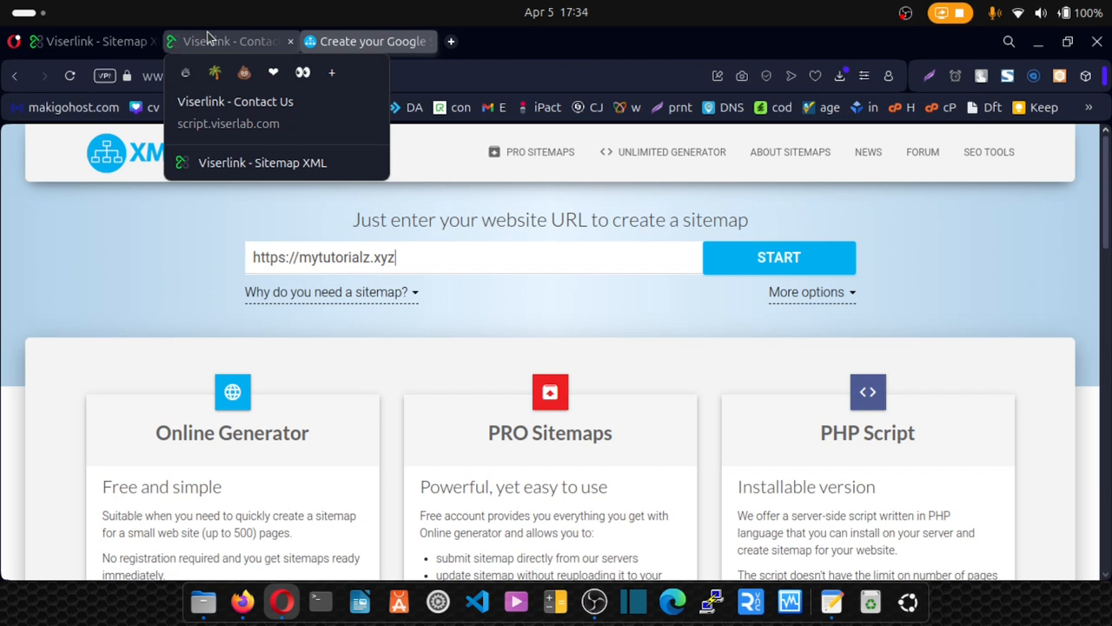
left_click(215, 44)
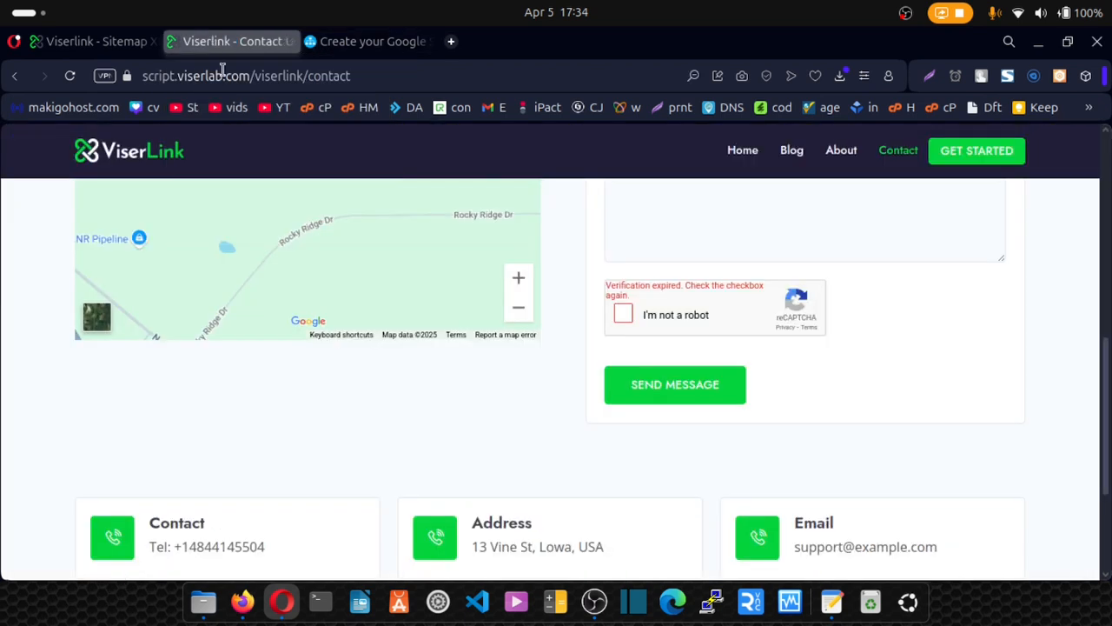
left_click(306, 76)
left_click(306, 76)
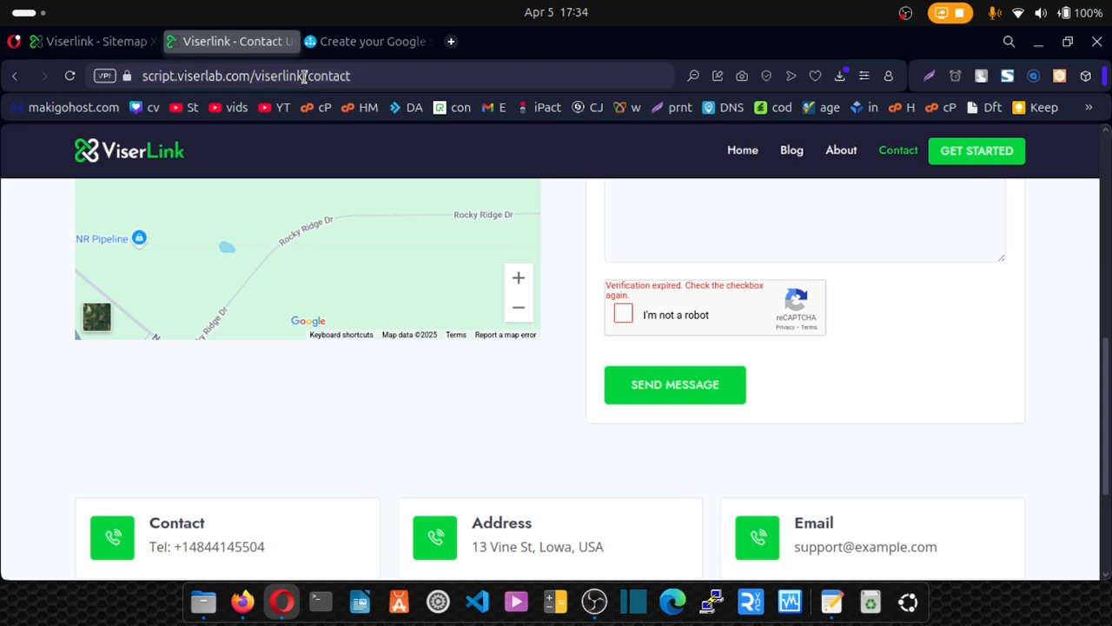
left_click_drag(304, 77, 133, 77)
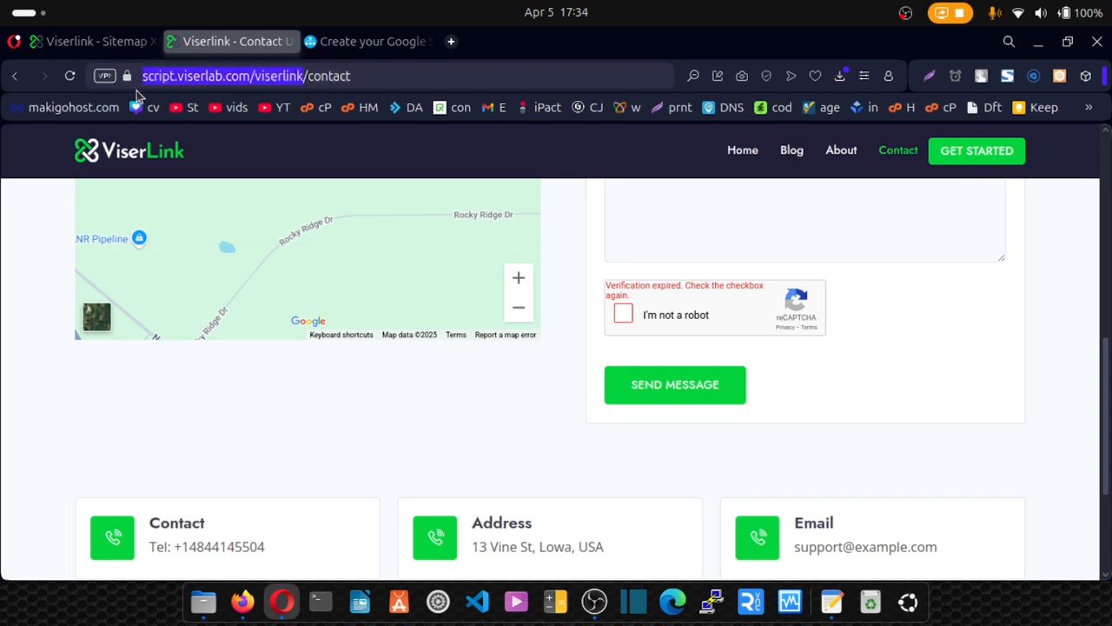
key("ctrl+v")
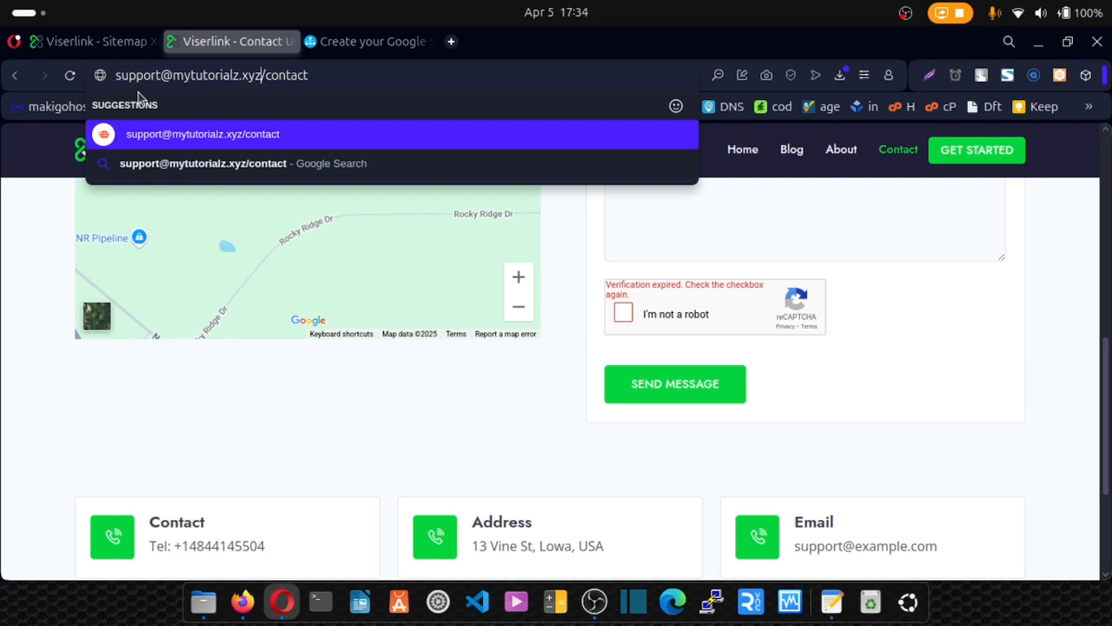
key("ctrl+z")
key("ctrl+c")
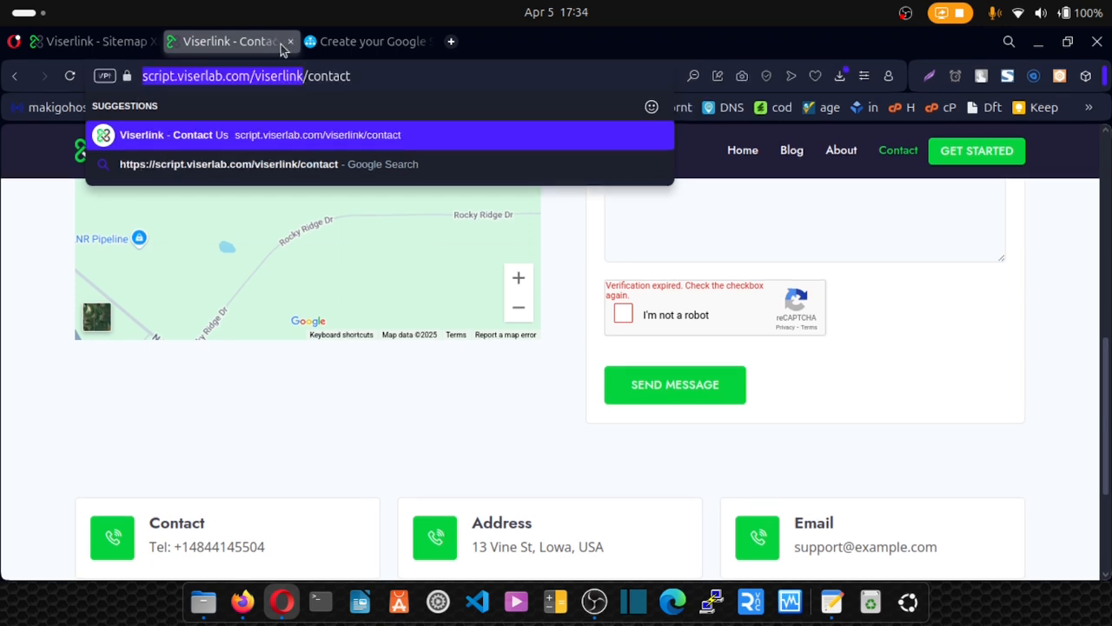
Replace the URL in XML-Sitemaps.com with the ViserLink address and start the crawl.
left_click(349, 40)
left_click_drag(406, 256, 289, 229)
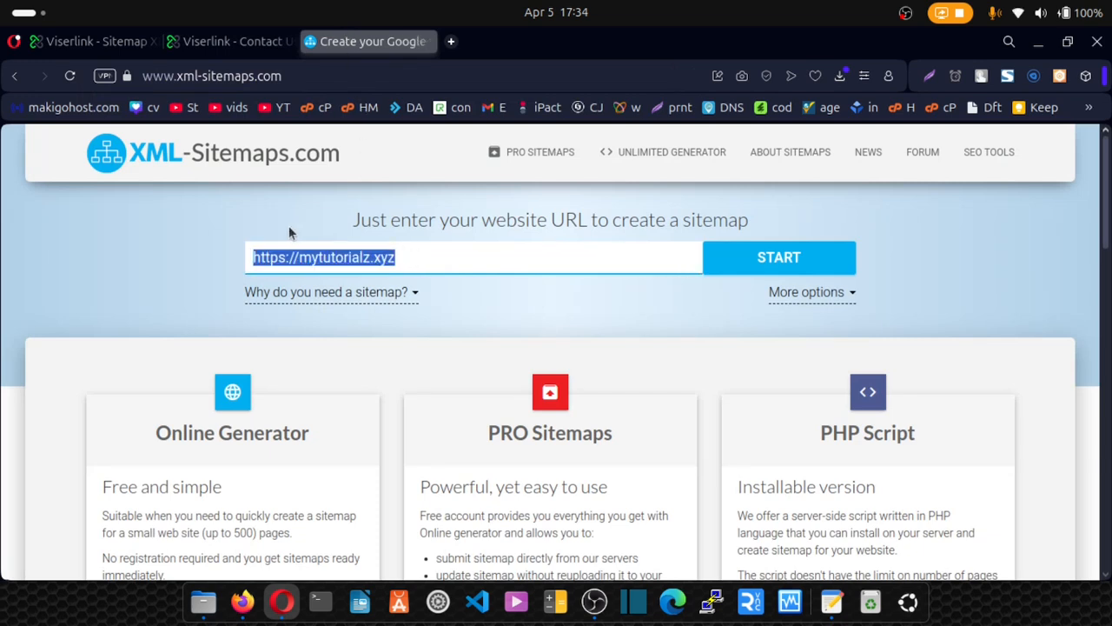
key("ctrl+v")
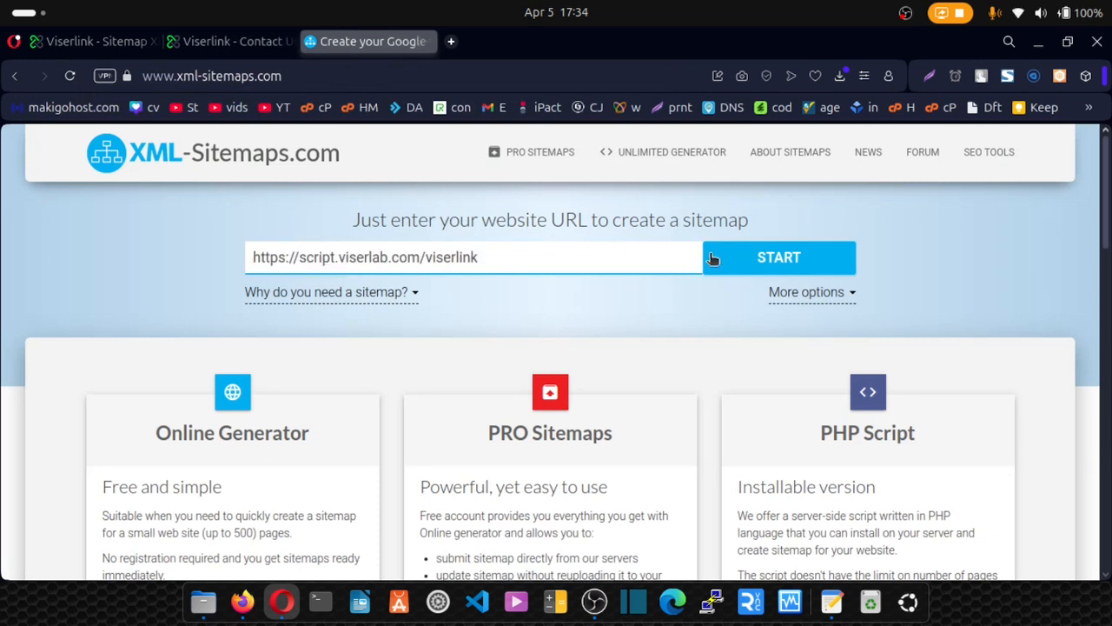
left_click(743, 261)
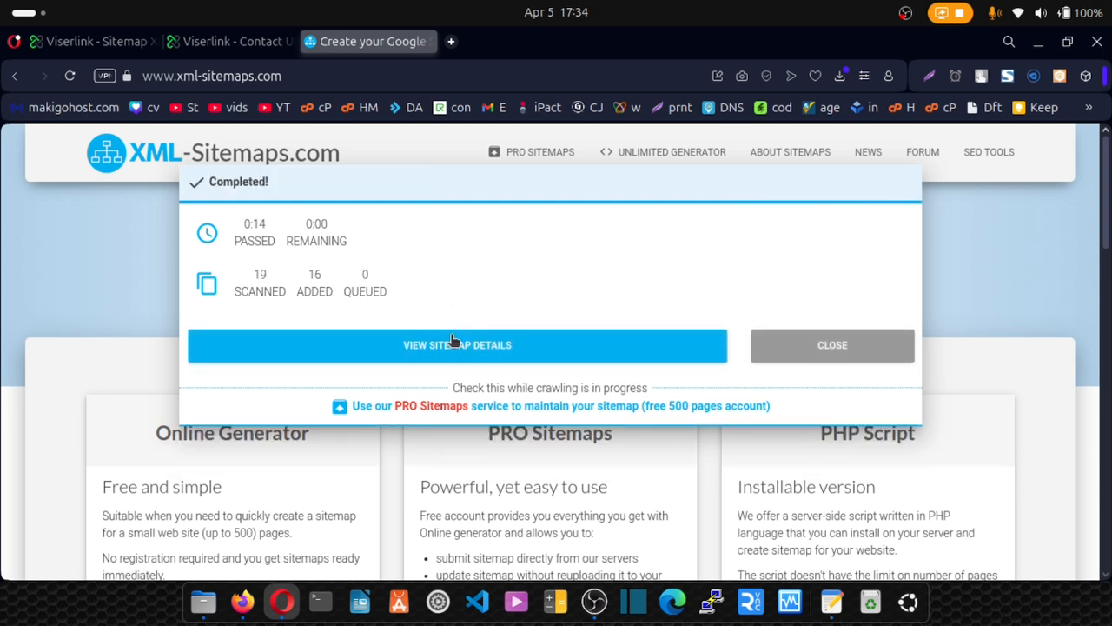
Open the finished sitemap's details and then the full XML sitemap.
left_click(453, 347)
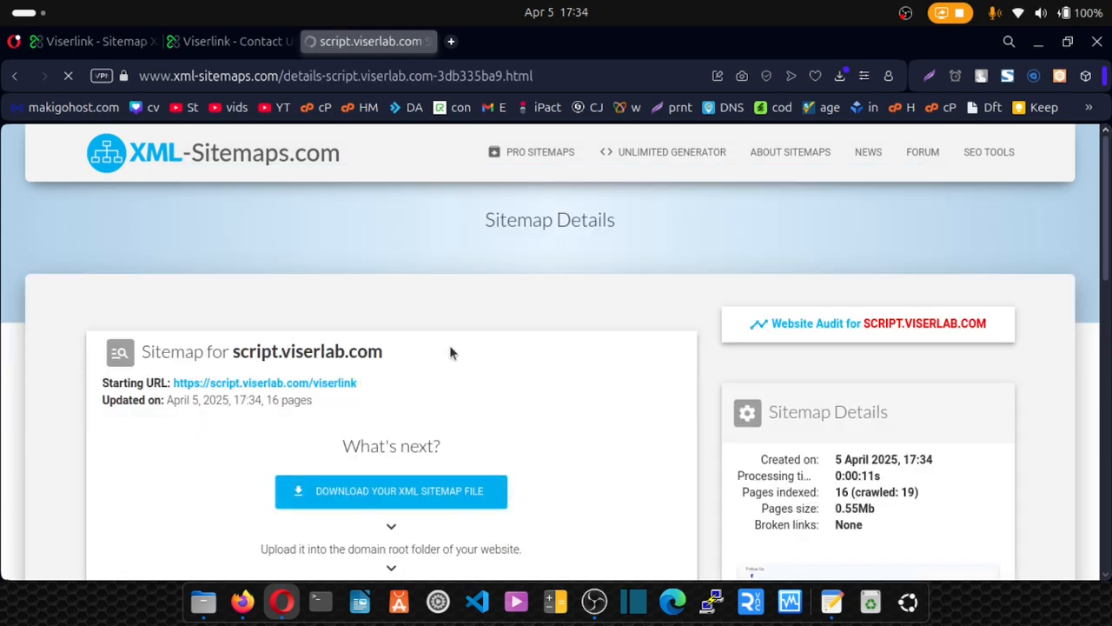
scroll(449, 346, "down", 2)
scroll(449, 345, "down", 2)
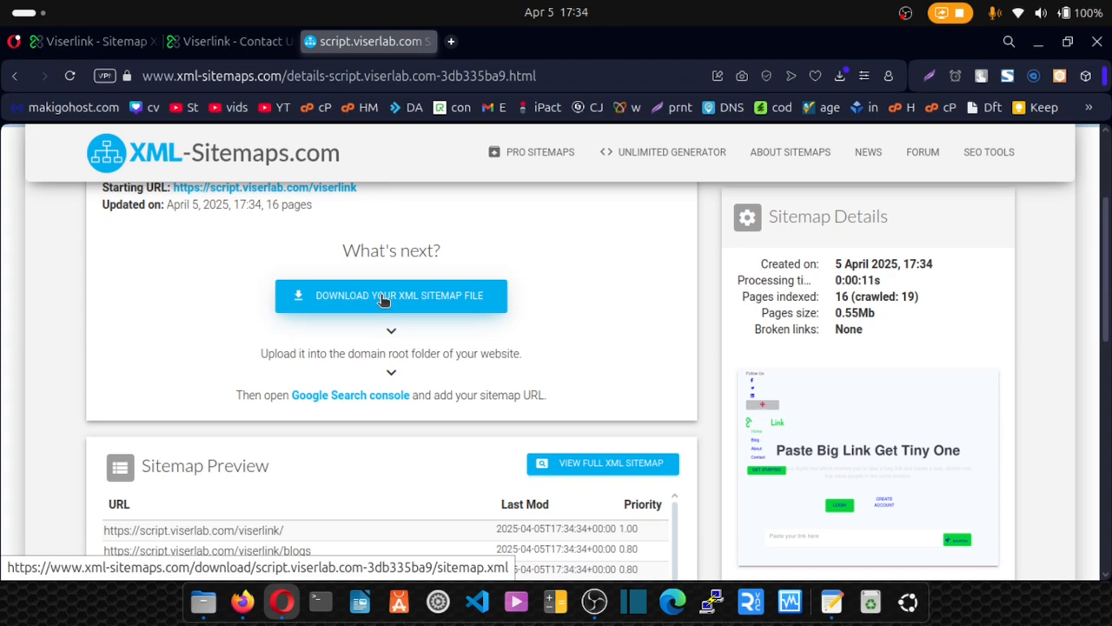
left_click(587, 469)
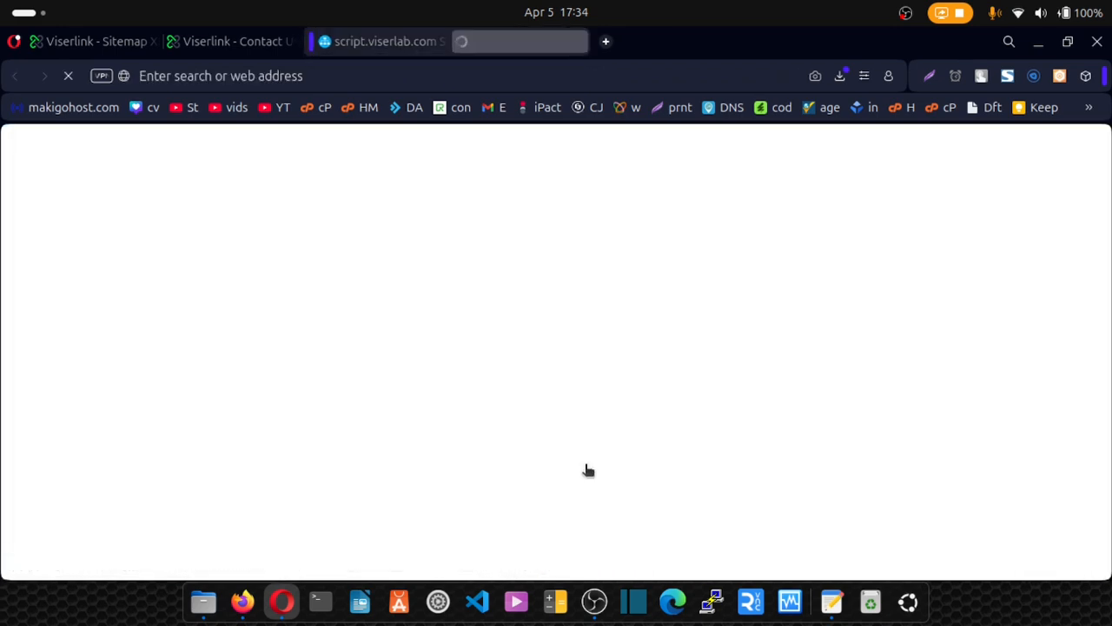
Select all the generated sitemap XML text and copy it.
scroll(399, 315, "down", 10)
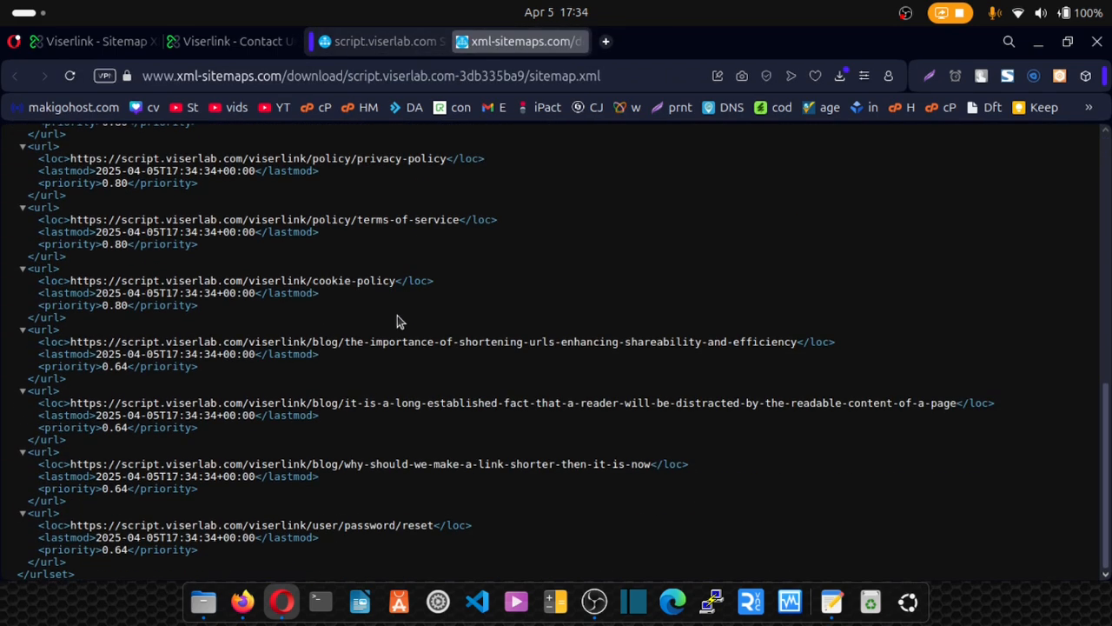
left_click_drag(81, 572, 16, 165)
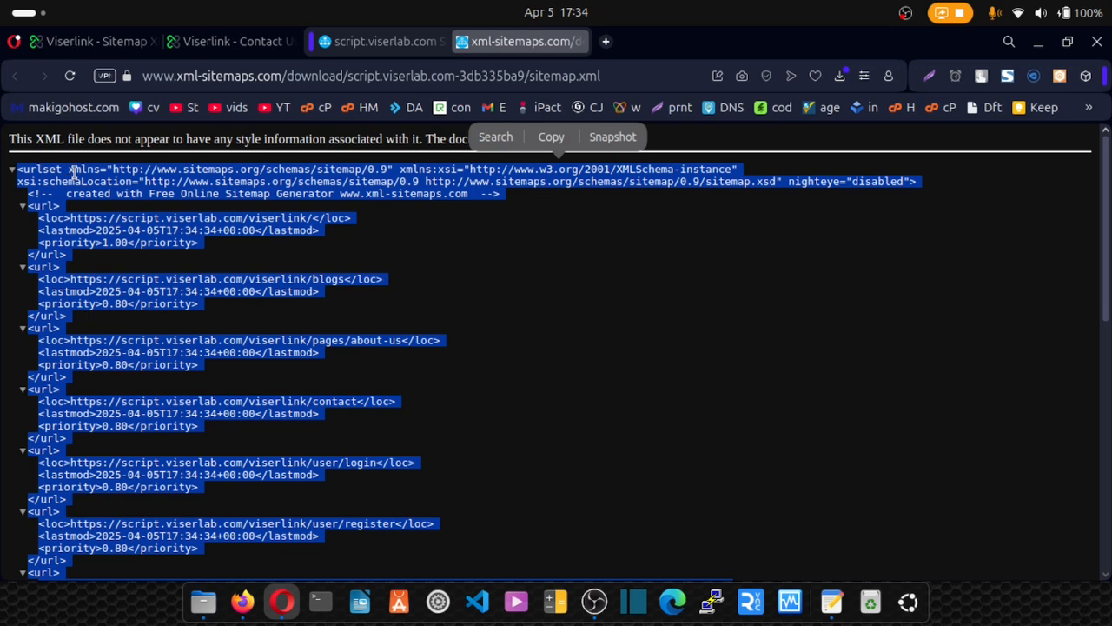
right_click(108, 176)
left_click(125, 247)
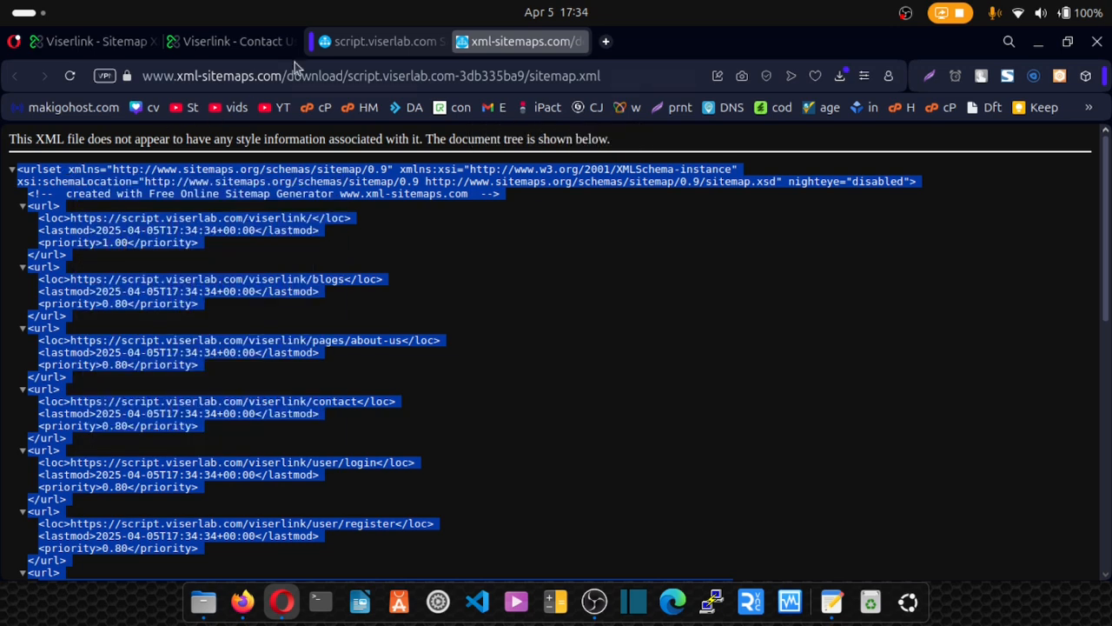
Paste the copied 83-line XML into the Insert Sitemap XML editor, then go back to System Setting.
left_click(97, 41)
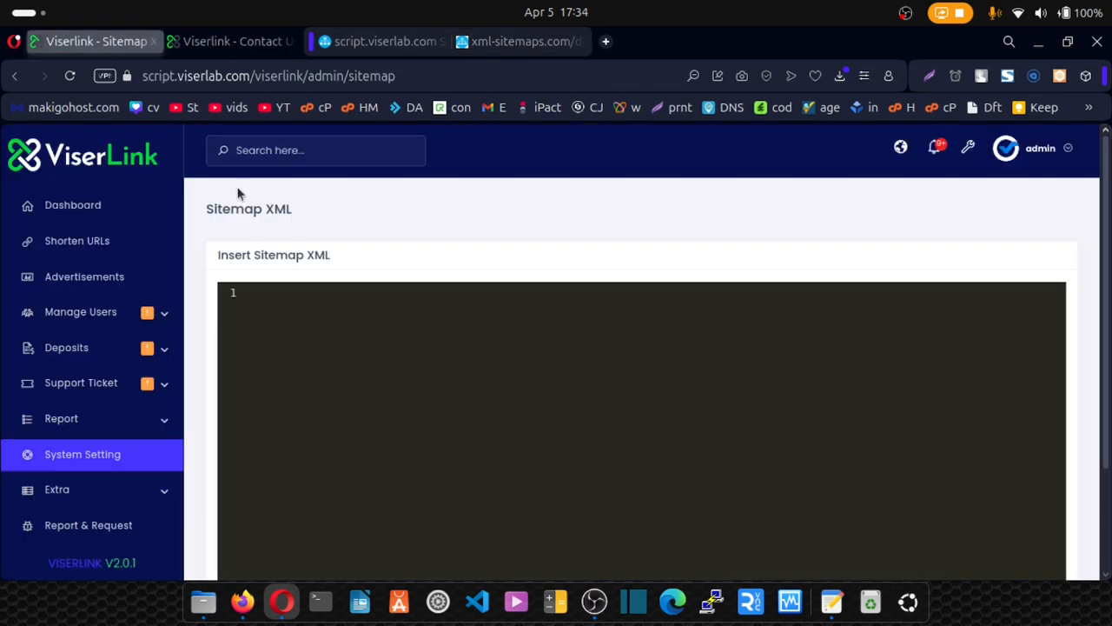
left_click(292, 321)
key("ctrl+v")
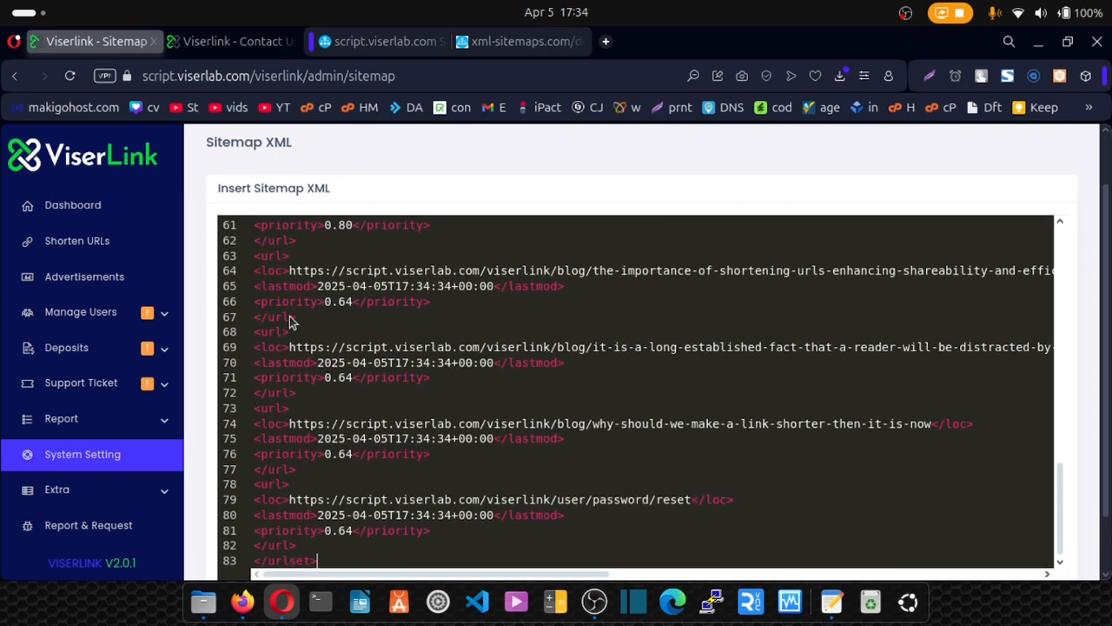
scroll(518, 443, "down", 1)
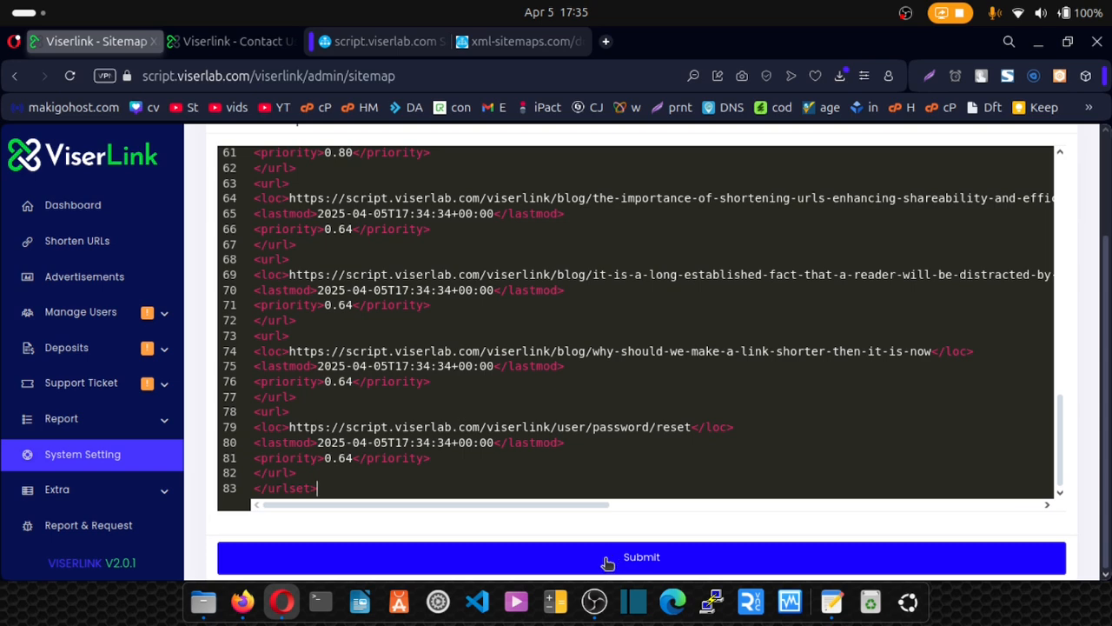
scroll(606, 447, "up", 10)
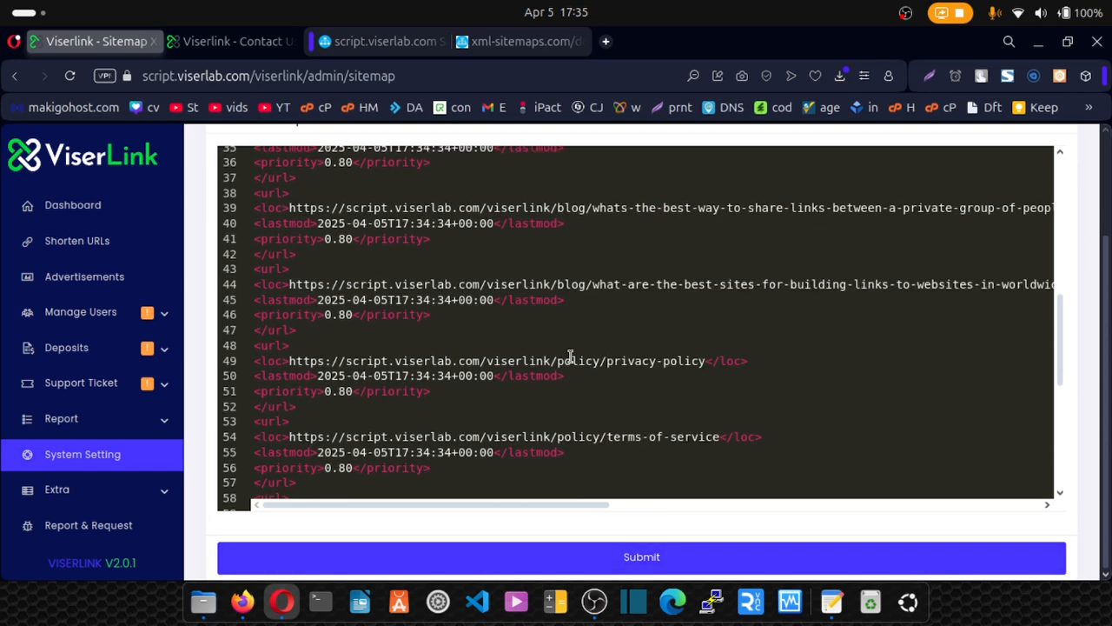
scroll(267, 299, "up", 3)
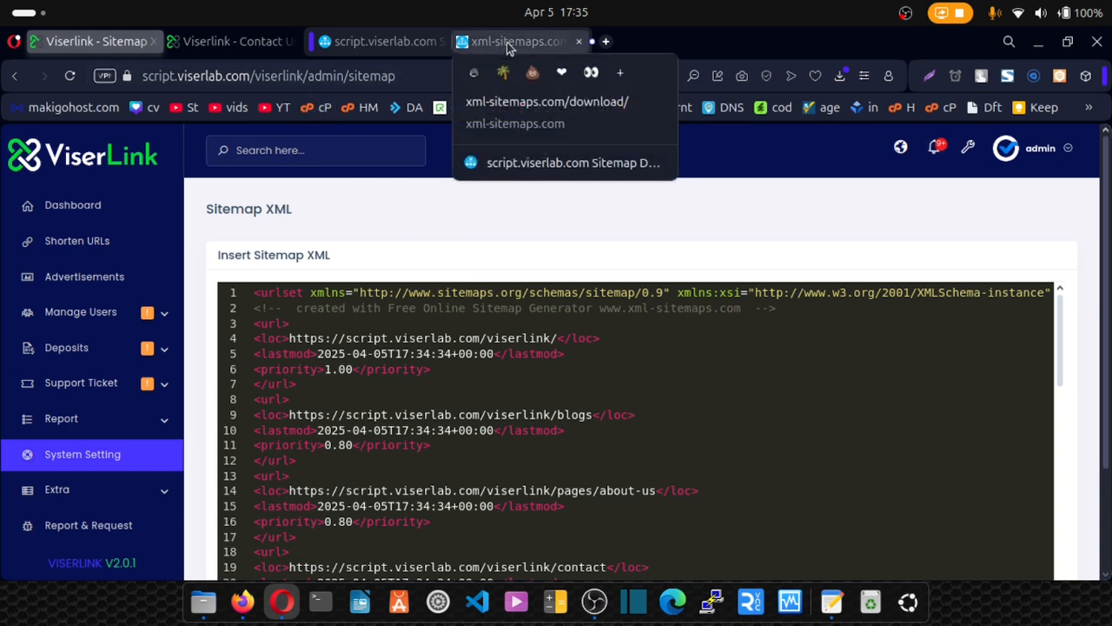
left_click(82, 457)
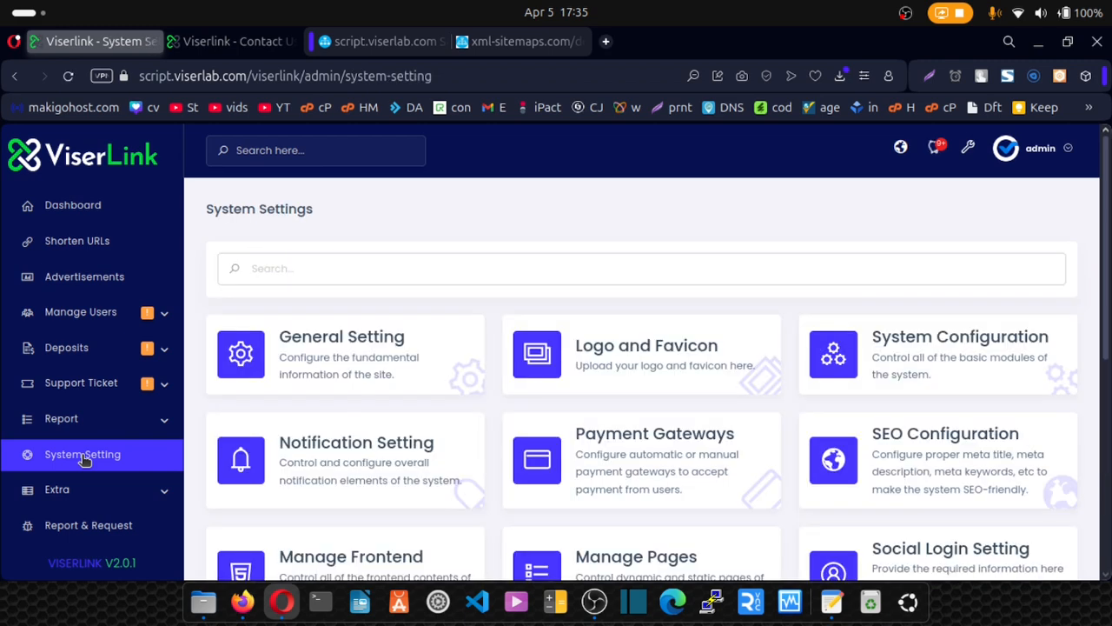
Go to the Dashboard showing 195 total users and 150 shortens.
scroll(449, 408, "down", 5)
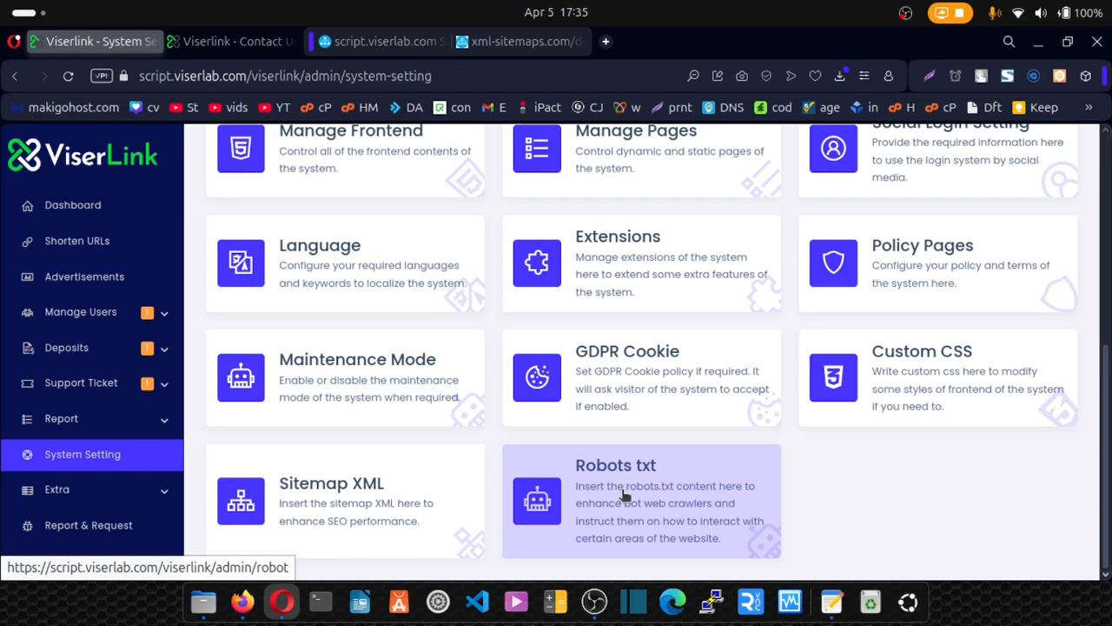
left_click(54, 209)
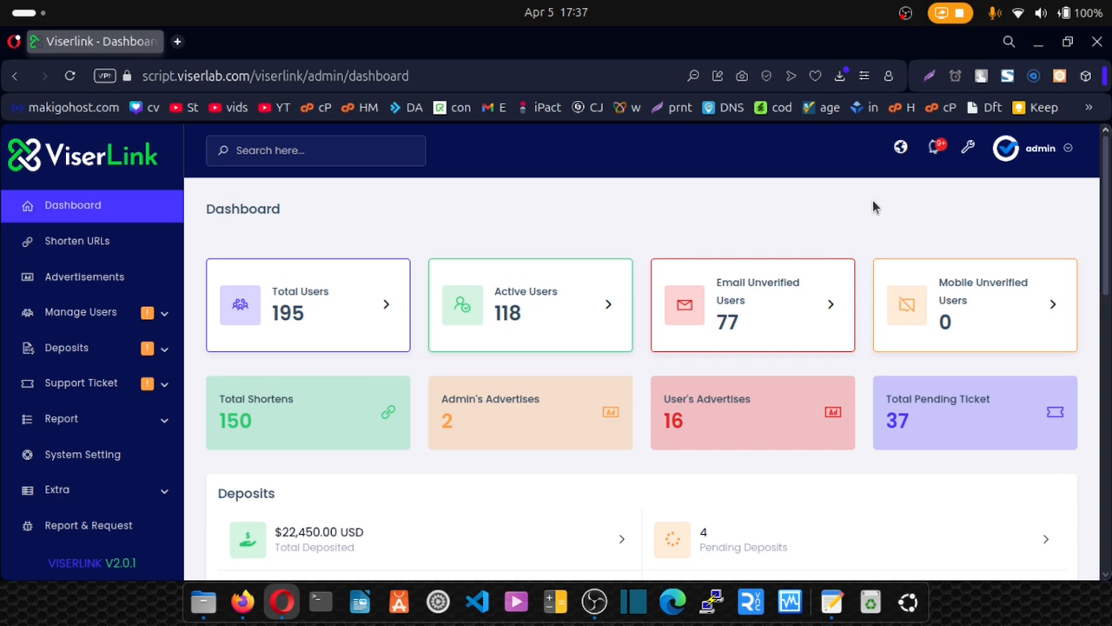